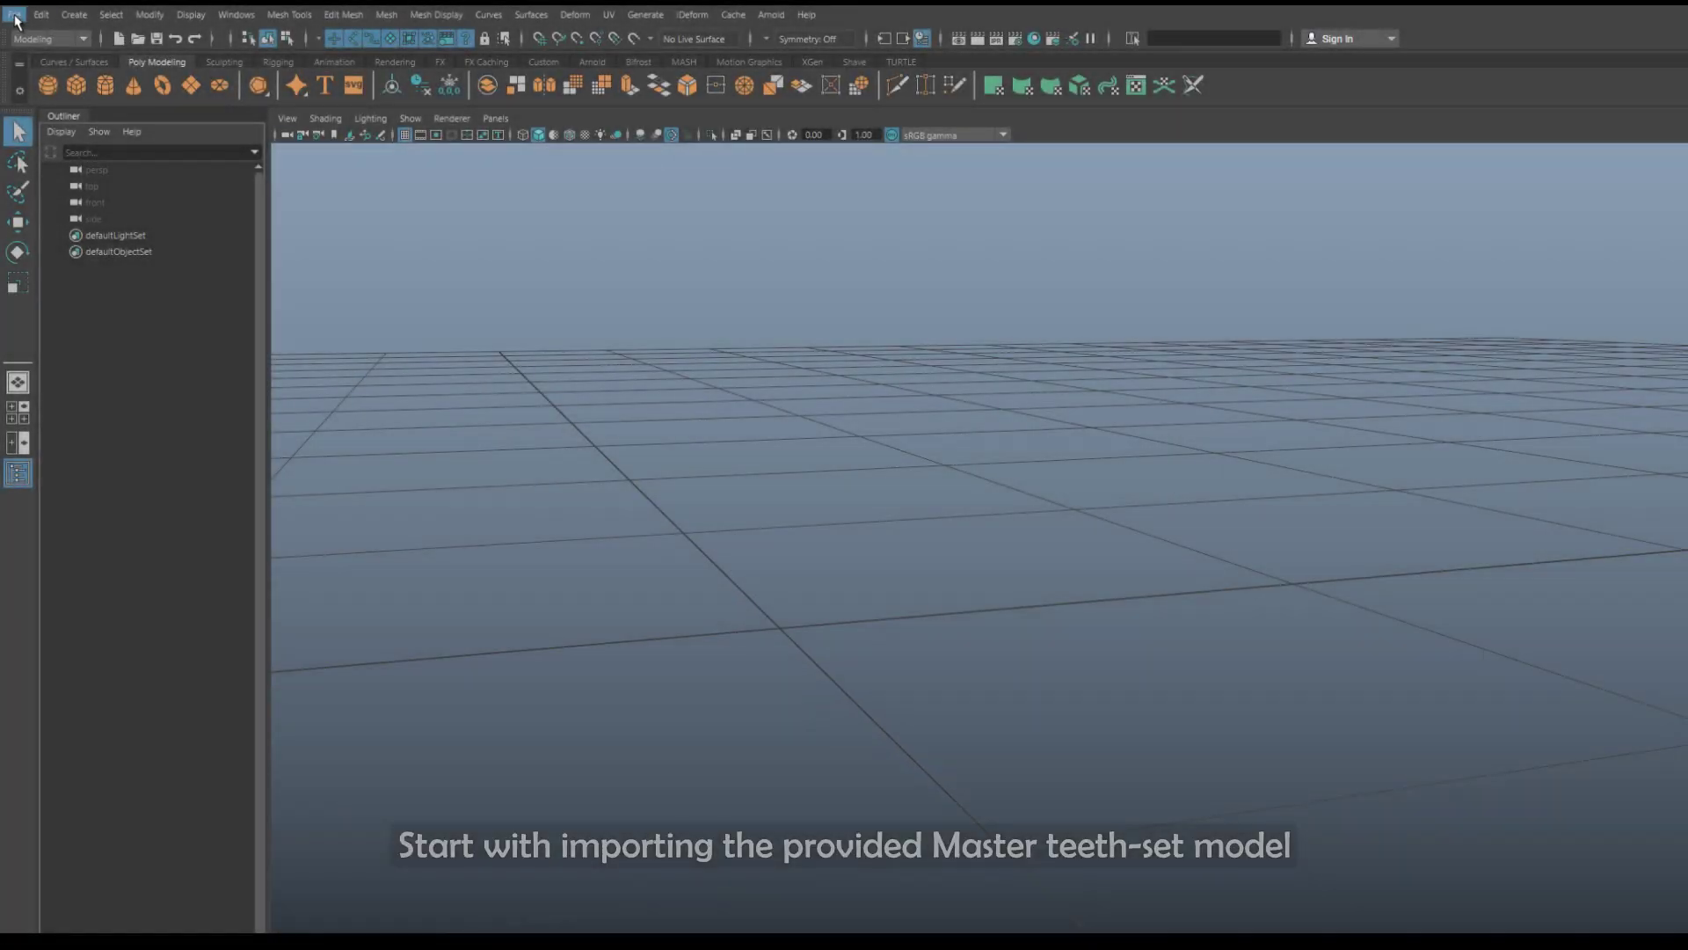
# Import the masterTeethSet.ma model of five teeth into the scene.
pyautogui.click(15, 15)
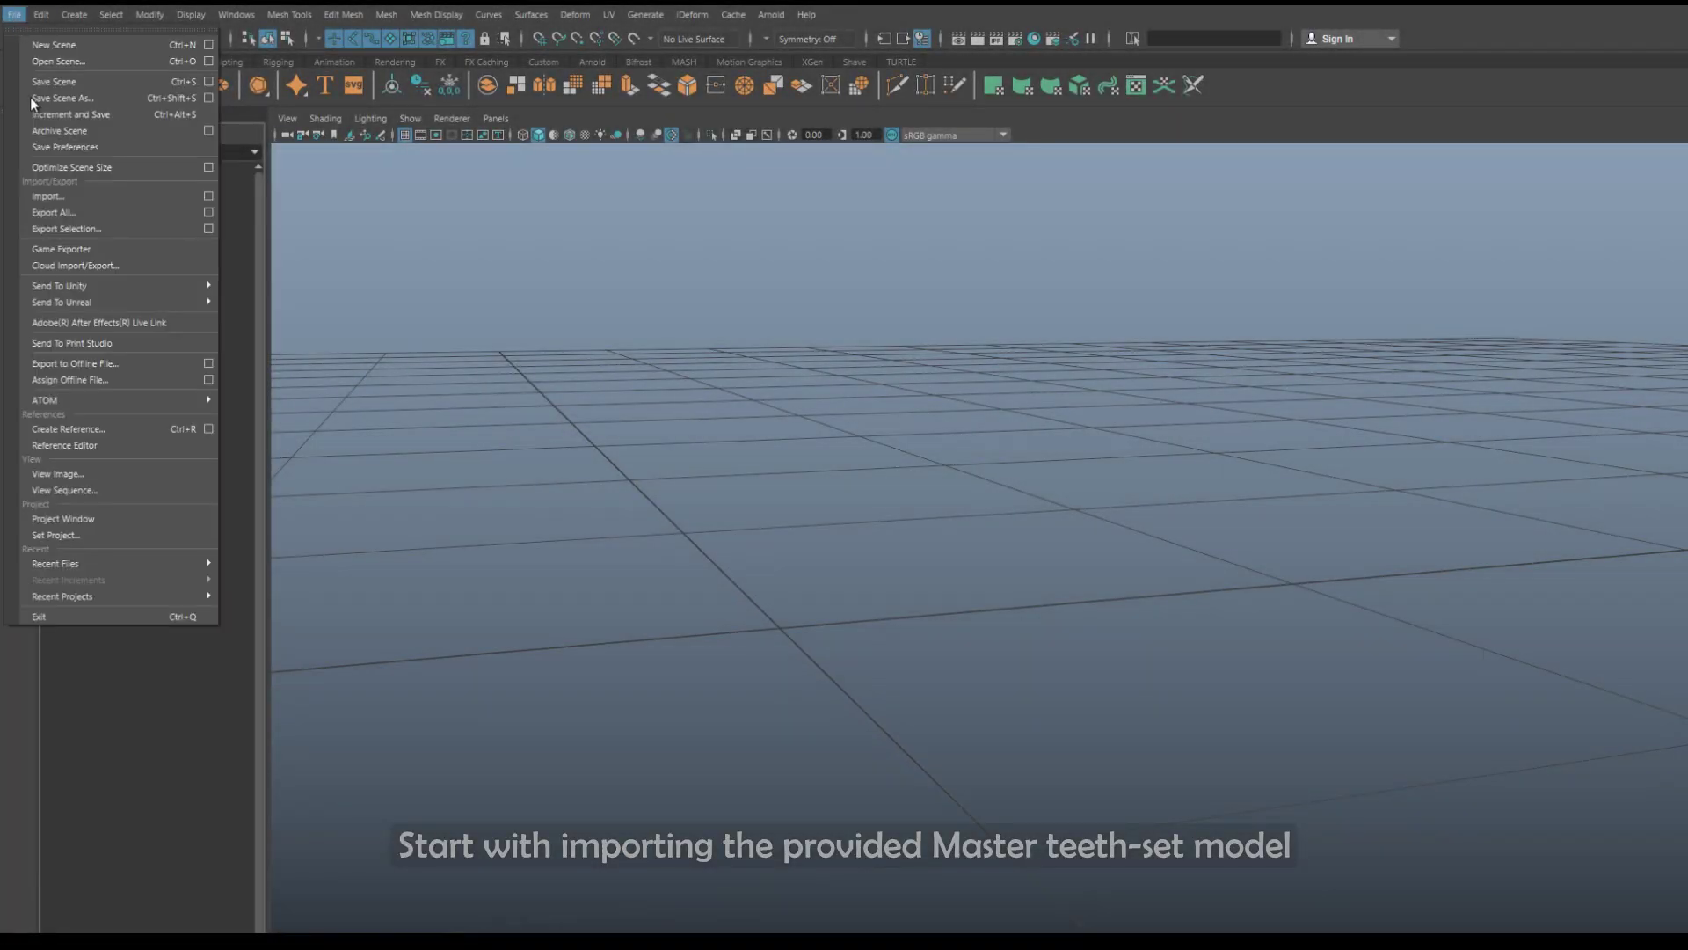
pyautogui.click(56, 193)
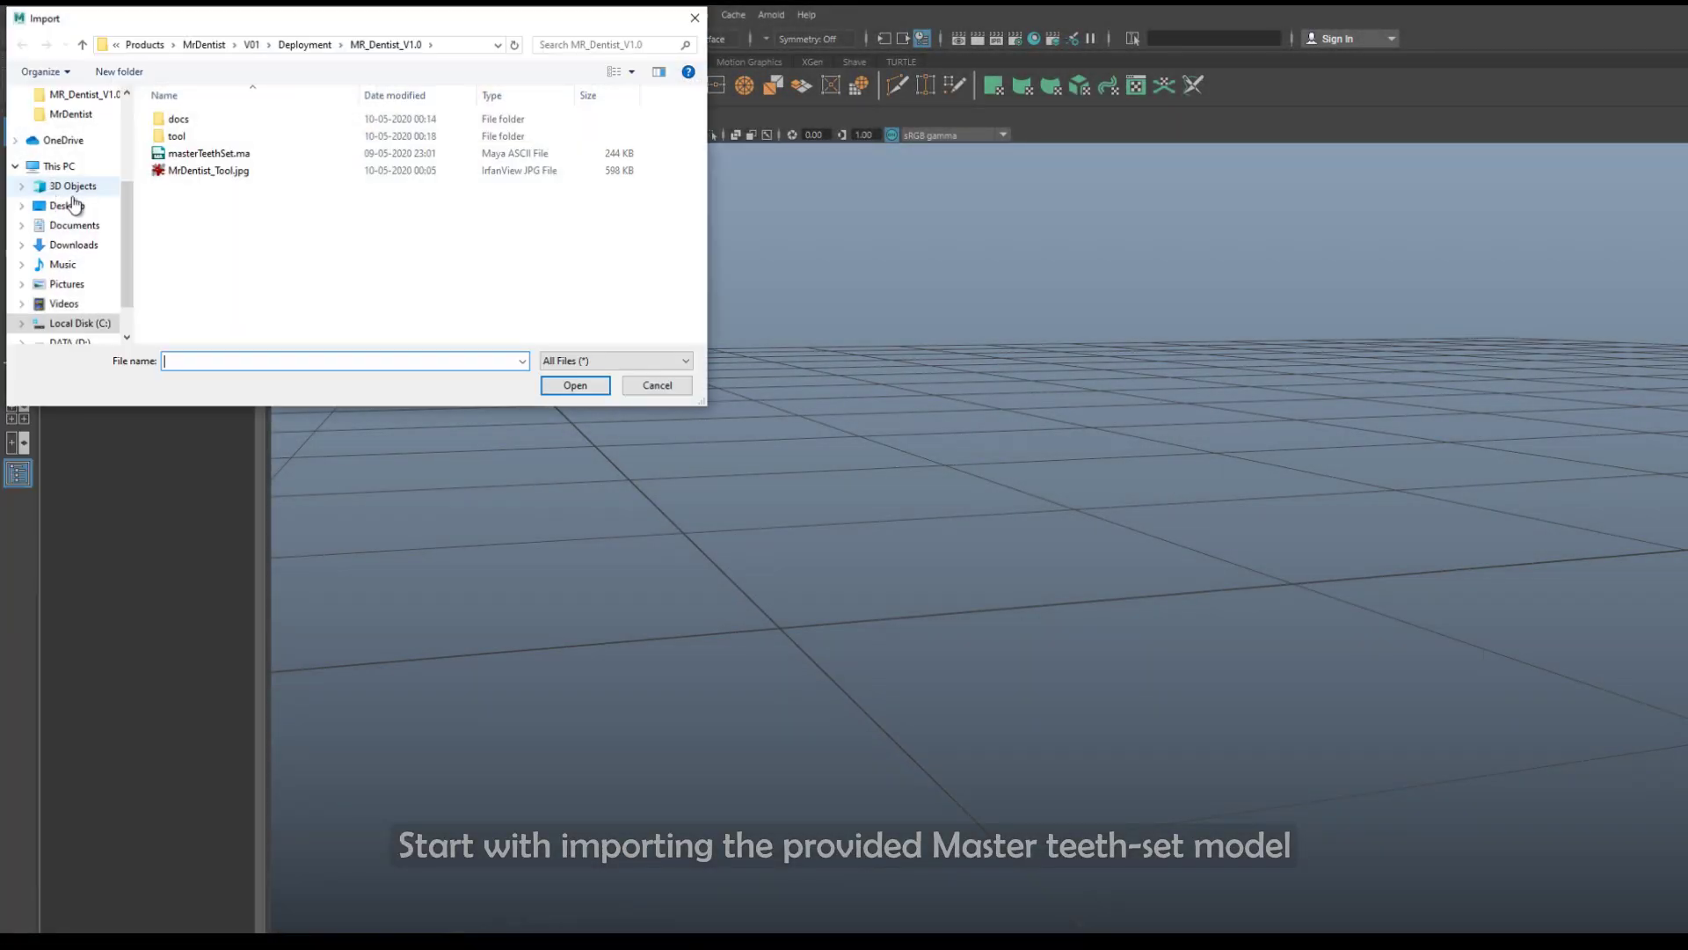
pyautogui.click(575, 386)
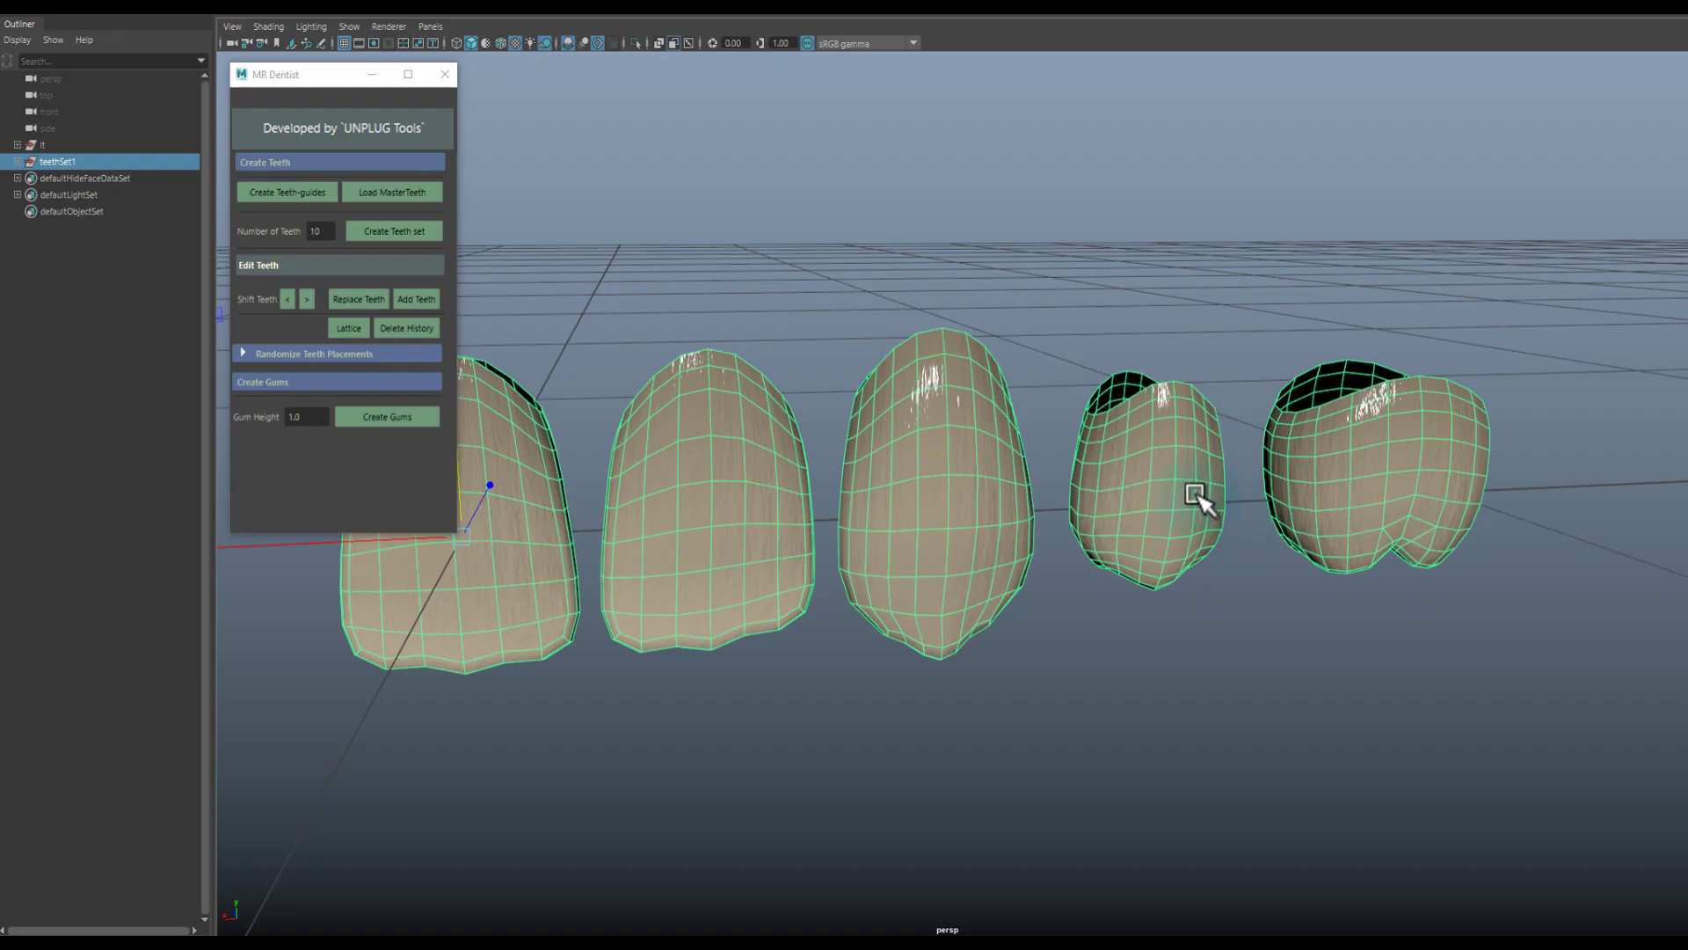
pyautogui.click(1222, 283)
pyautogui.moveTo(947, 366)
pyautogui.keyDown('alt'); pyautogui.mouseDown()
pyautogui.moveTo(1043, 335)
pyautogui.moveTo(651, 358)
pyautogui.moveTo(536, 137)
pyautogui.mouseUp(); pyautogui.keyUp('alt')
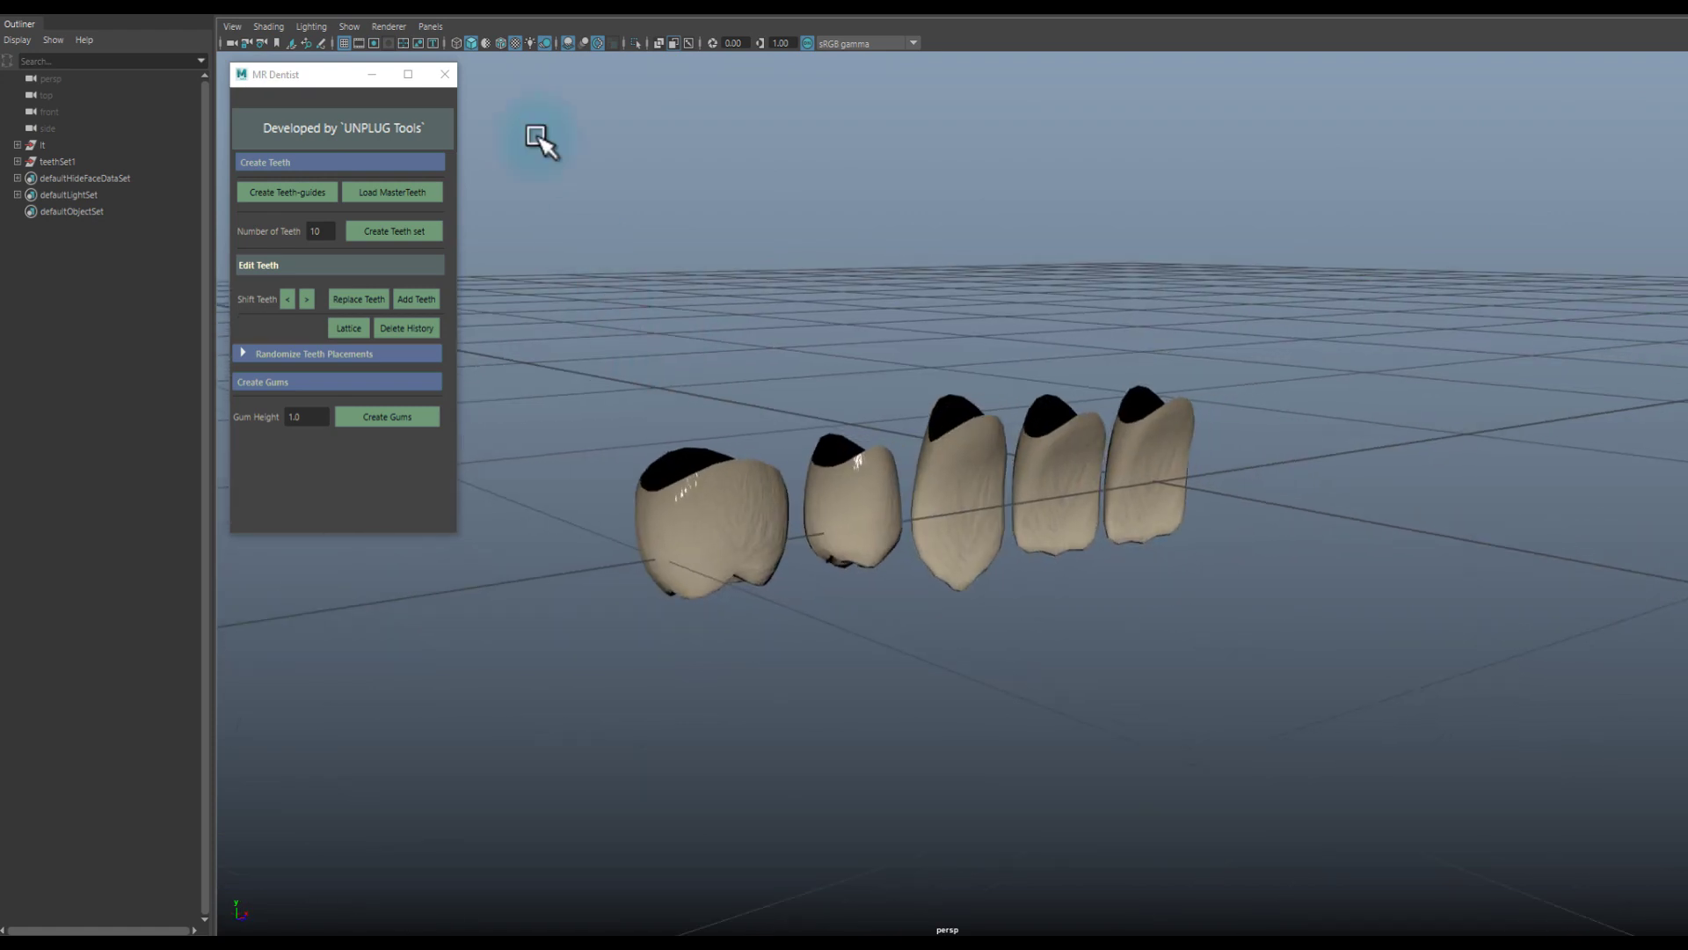
# Turn on wireframe-on-shaded and load teethSet1 as the MR Dentist master teeth.
pyautogui.click(498, 44)
pyautogui.moveTo(715, 328)
pyautogui.keyDown('alt'); pyautogui.mouseDown()
pyautogui.moveTo(1047, 332)
pyautogui.moveTo(1044, 313)
pyautogui.moveTo(1020, 325)
pyautogui.moveTo(444, 211)
pyautogui.mouseUp(); pyautogui.keyUp('alt')
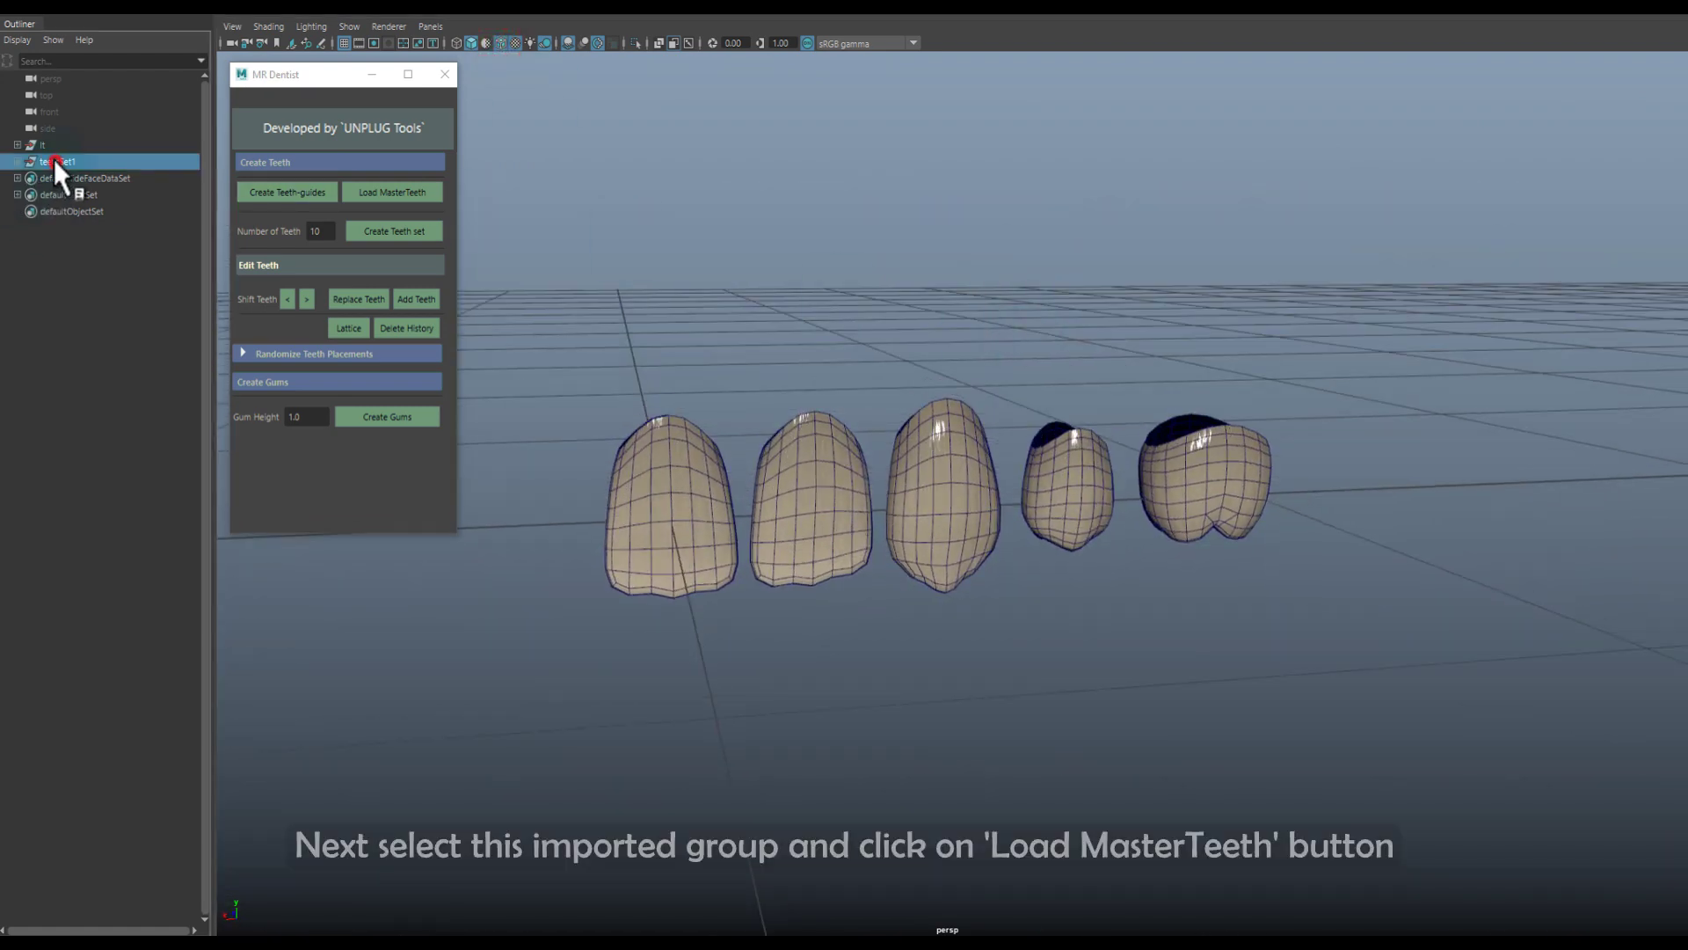
pyautogui.moveTo(55, 161); pyautogui.dragTo(92, 167)
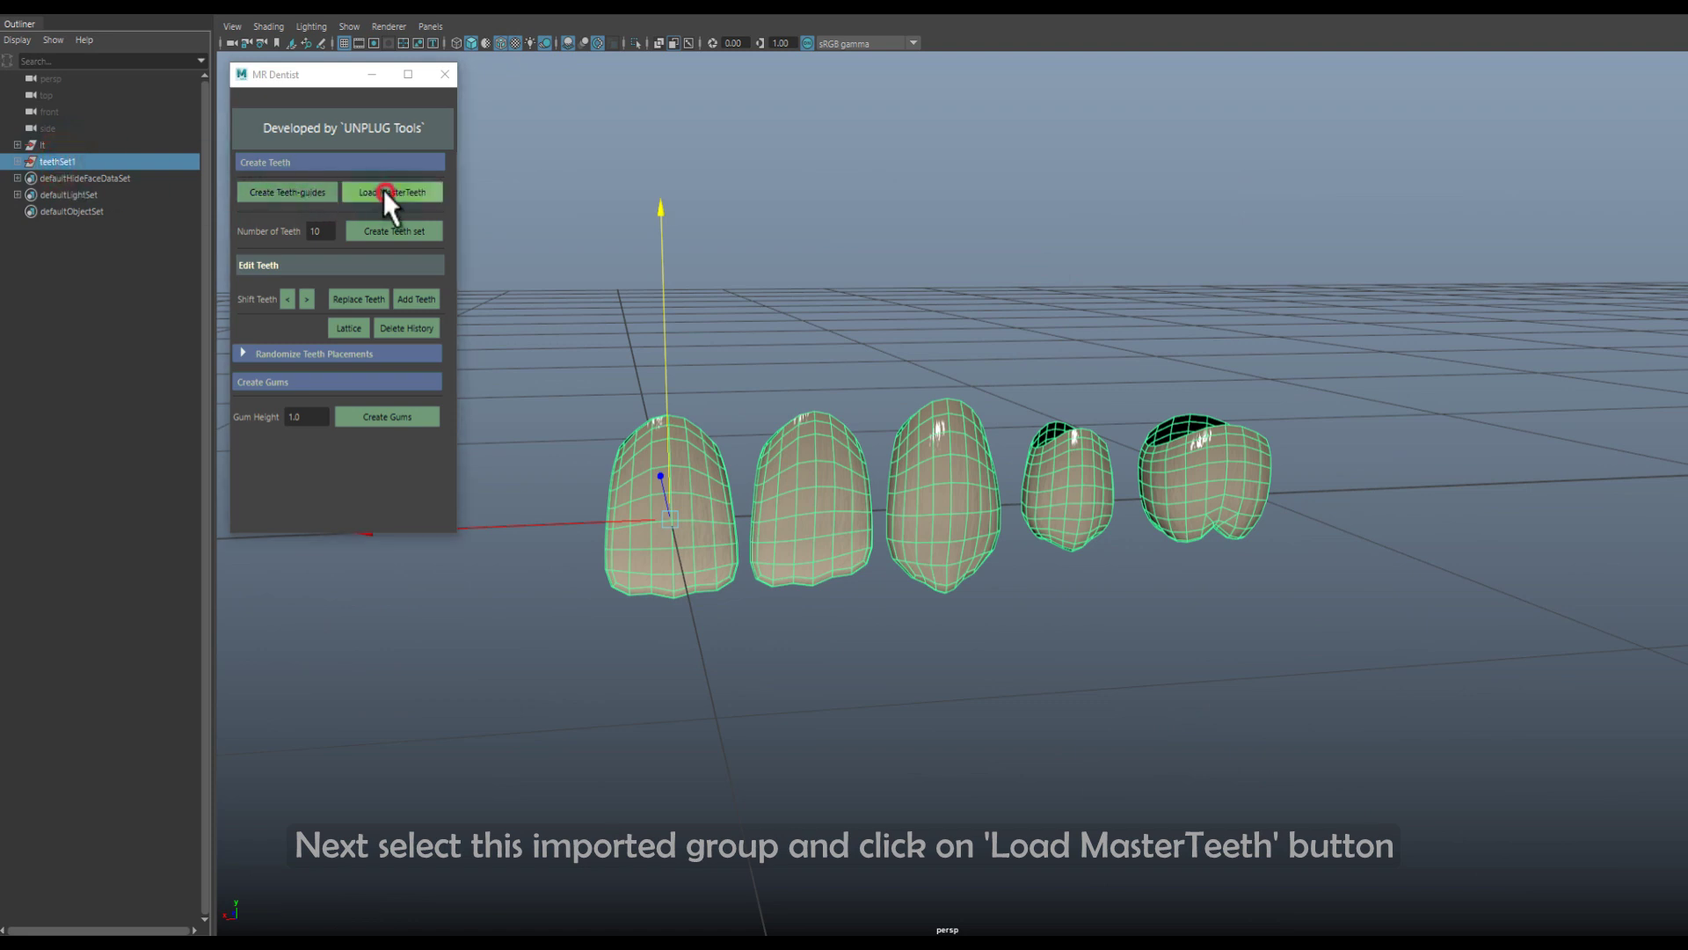
pyautogui.click(970, 263)
pyautogui.keyDown('alt'); pyautogui.moveTo(1188, 290); pyautogui.dragTo(724, 207, button='right'); pyautogui.keyUp('alt')
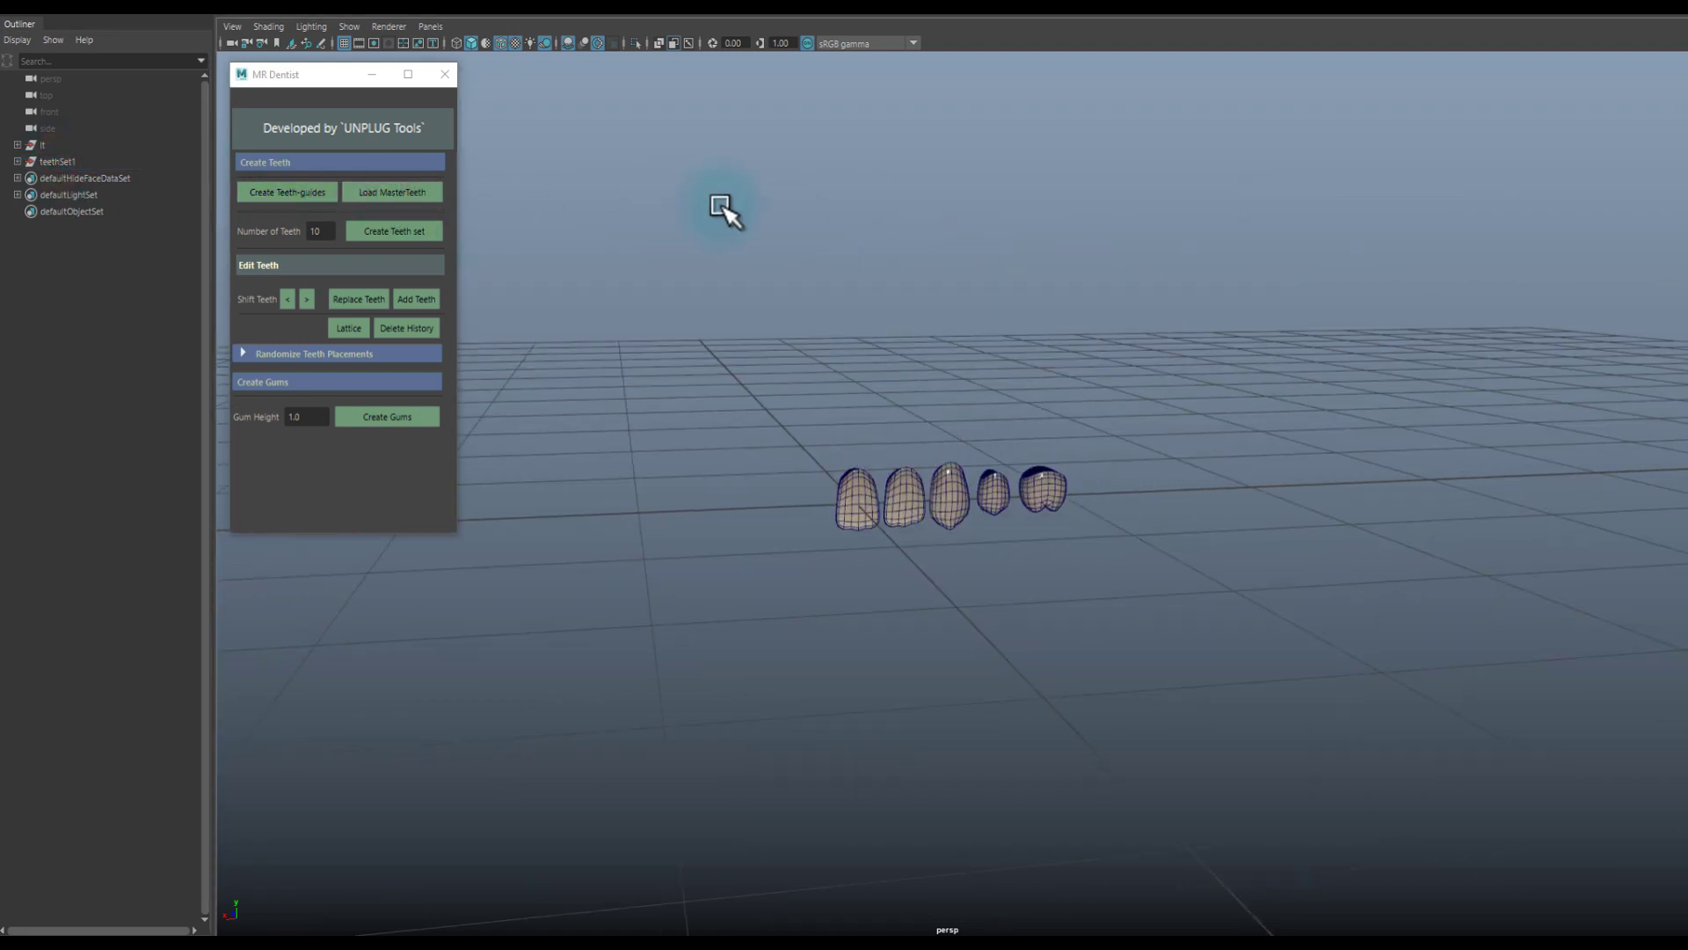
pyautogui.keyDown('alt'); pyautogui.moveTo(723, 207); pyautogui.dragTo(622, 365); pyautogui.keyUp('alt')
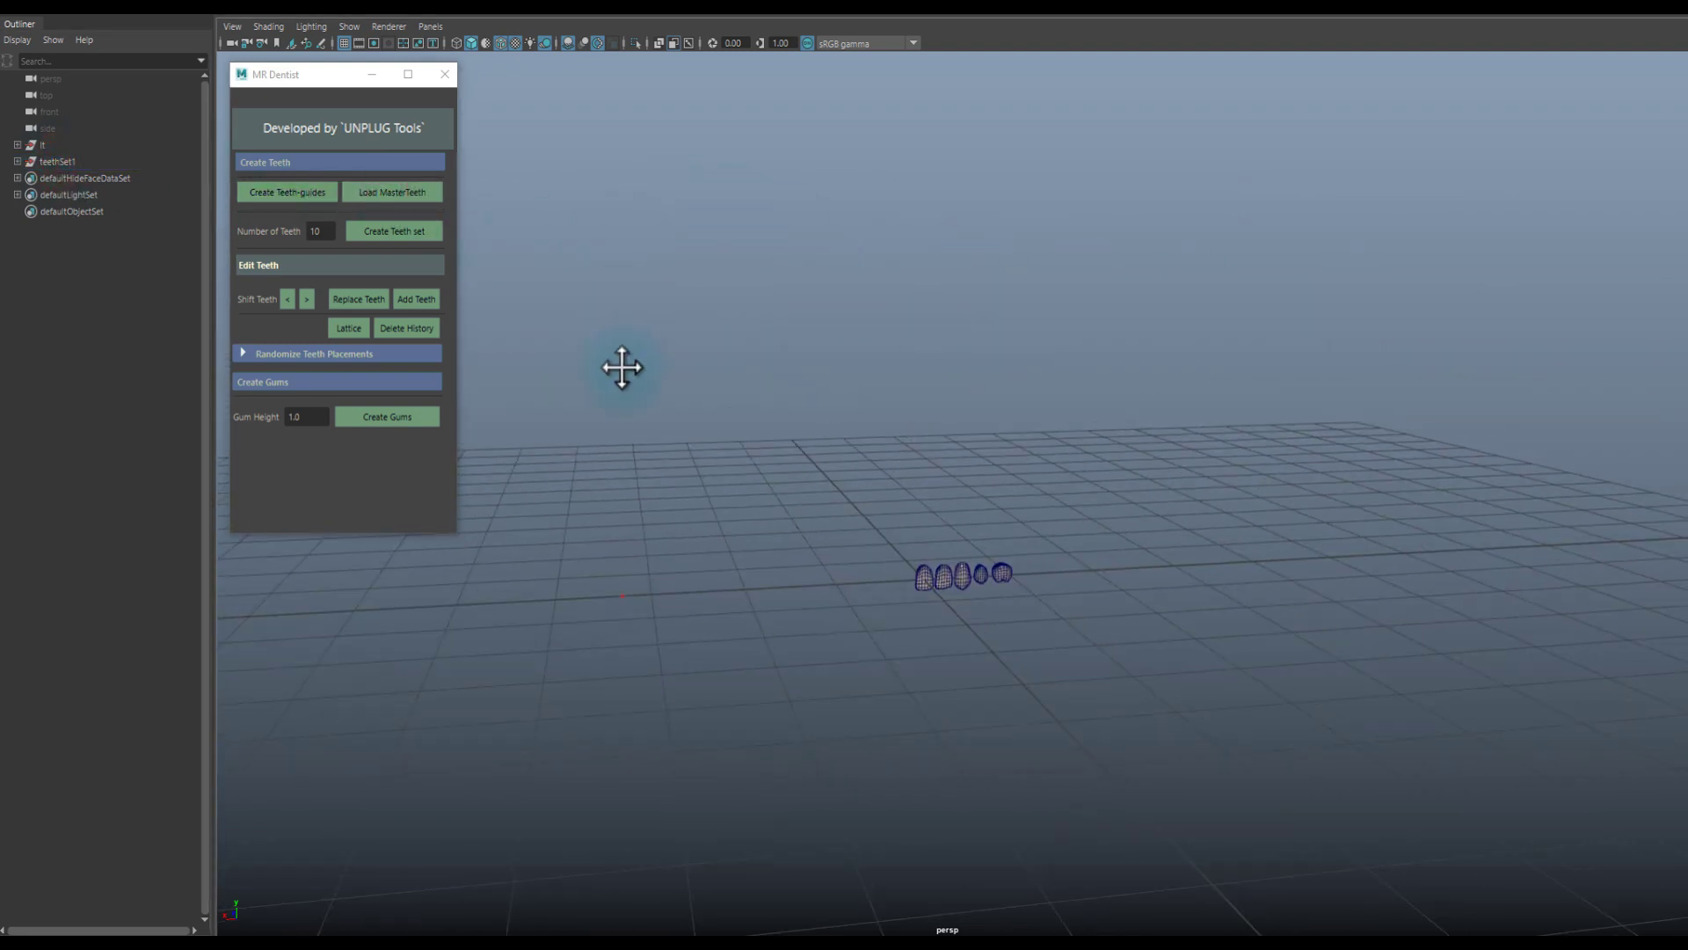
# Create the upper and lower teeth-guide curves and frame them in the viewport.
pyautogui.click(288, 191)
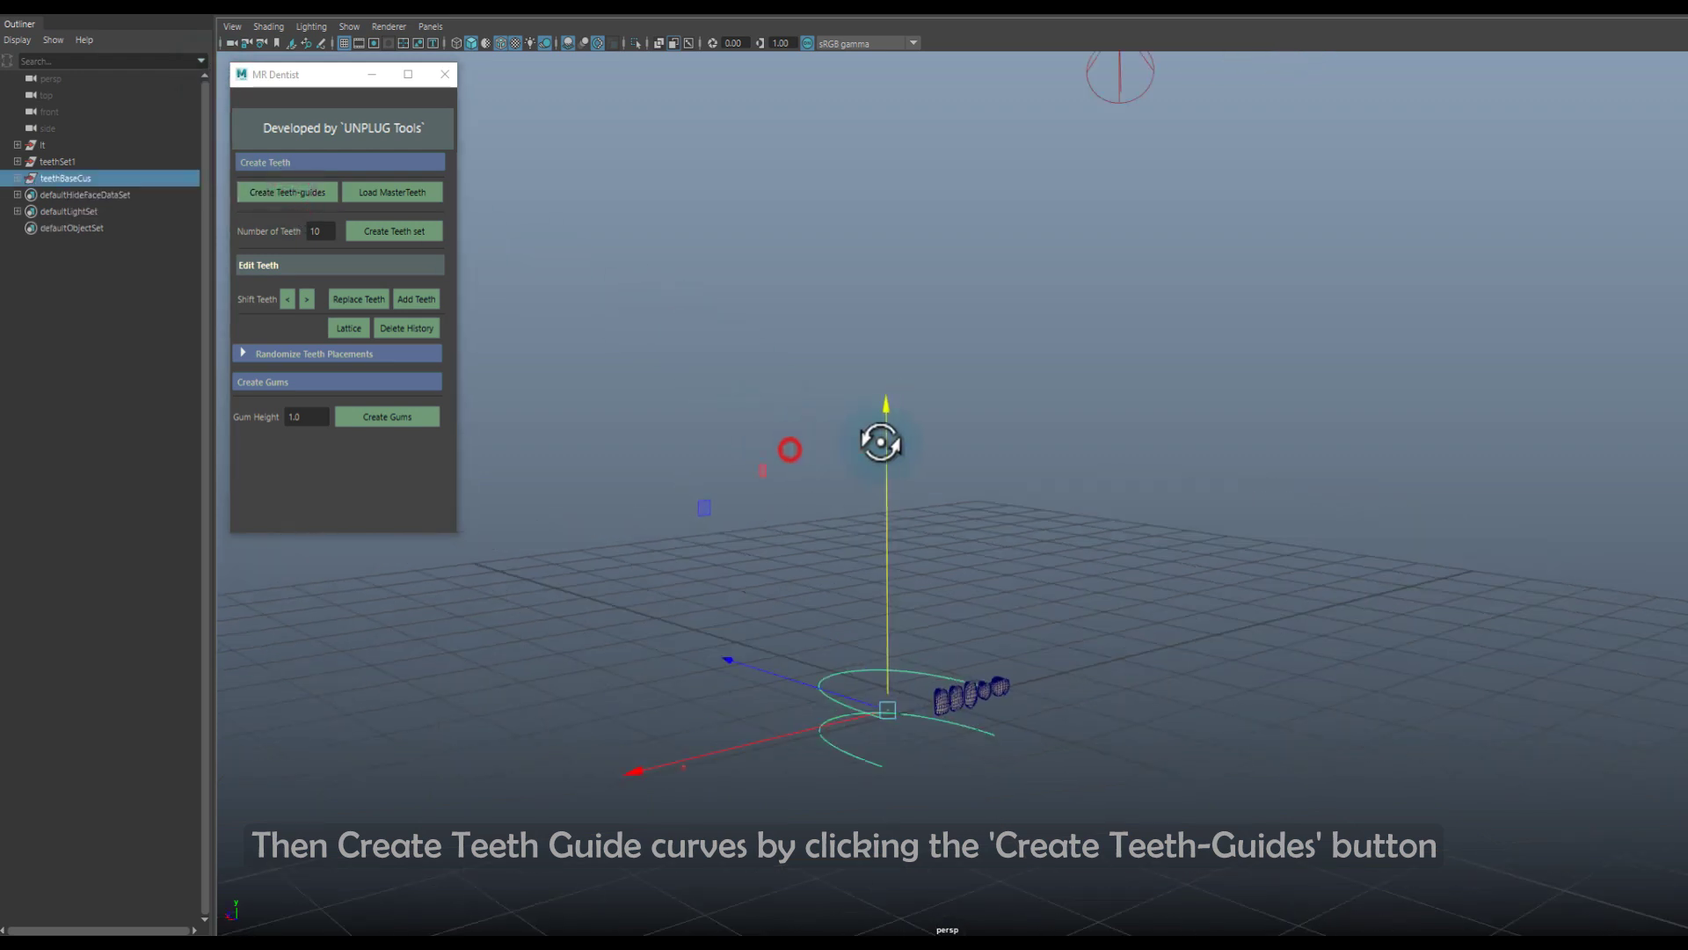
pyautogui.moveTo(906, 137)
pyautogui.keyDown('alt'); pyautogui.mouseDown()
pyautogui.moveTo(844, 275)
pyautogui.moveTo(950, 313)
pyautogui.moveTo(897, 313)
pyautogui.moveTo(1059, 298)
pyautogui.mouseUp(); pyautogui.keyUp('alt')
pyautogui.keyDown('alt'); pyautogui.moveTo(996, 48); pyautogui.dragTo(870, 414); pyautogui.keyUp('alt')
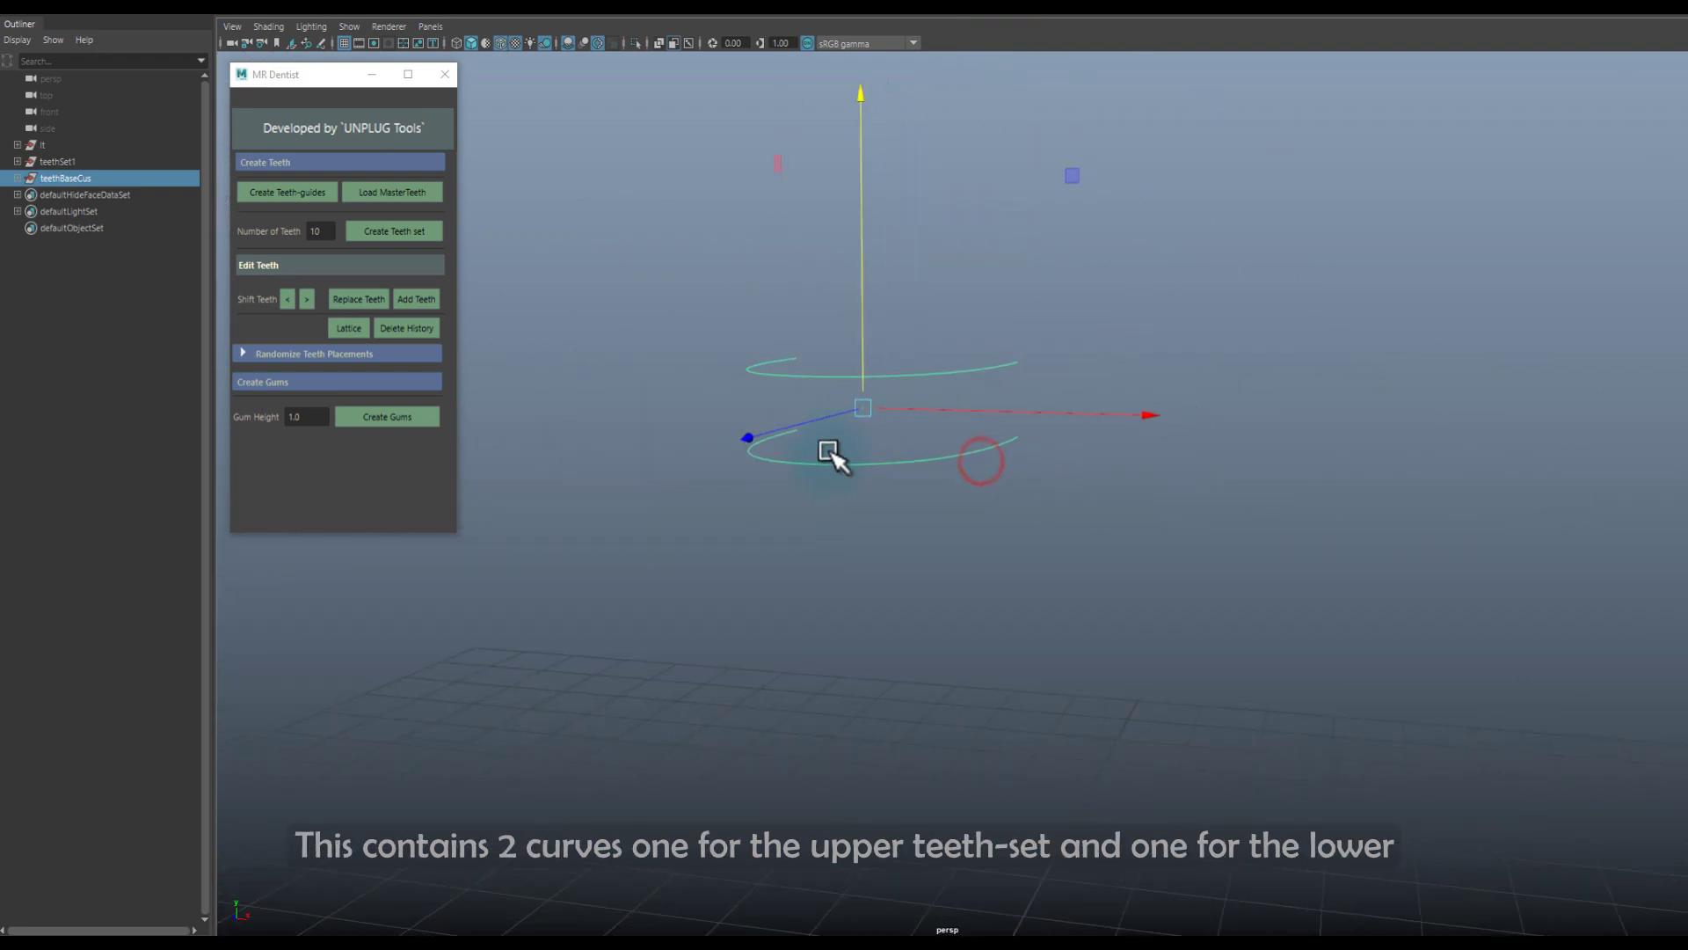
pyautogui.keyDown('alt'); pyautogui.moveTo(803, 517); pyautogui.dragTo(791, 514); pyautogui.keyUp('alt')
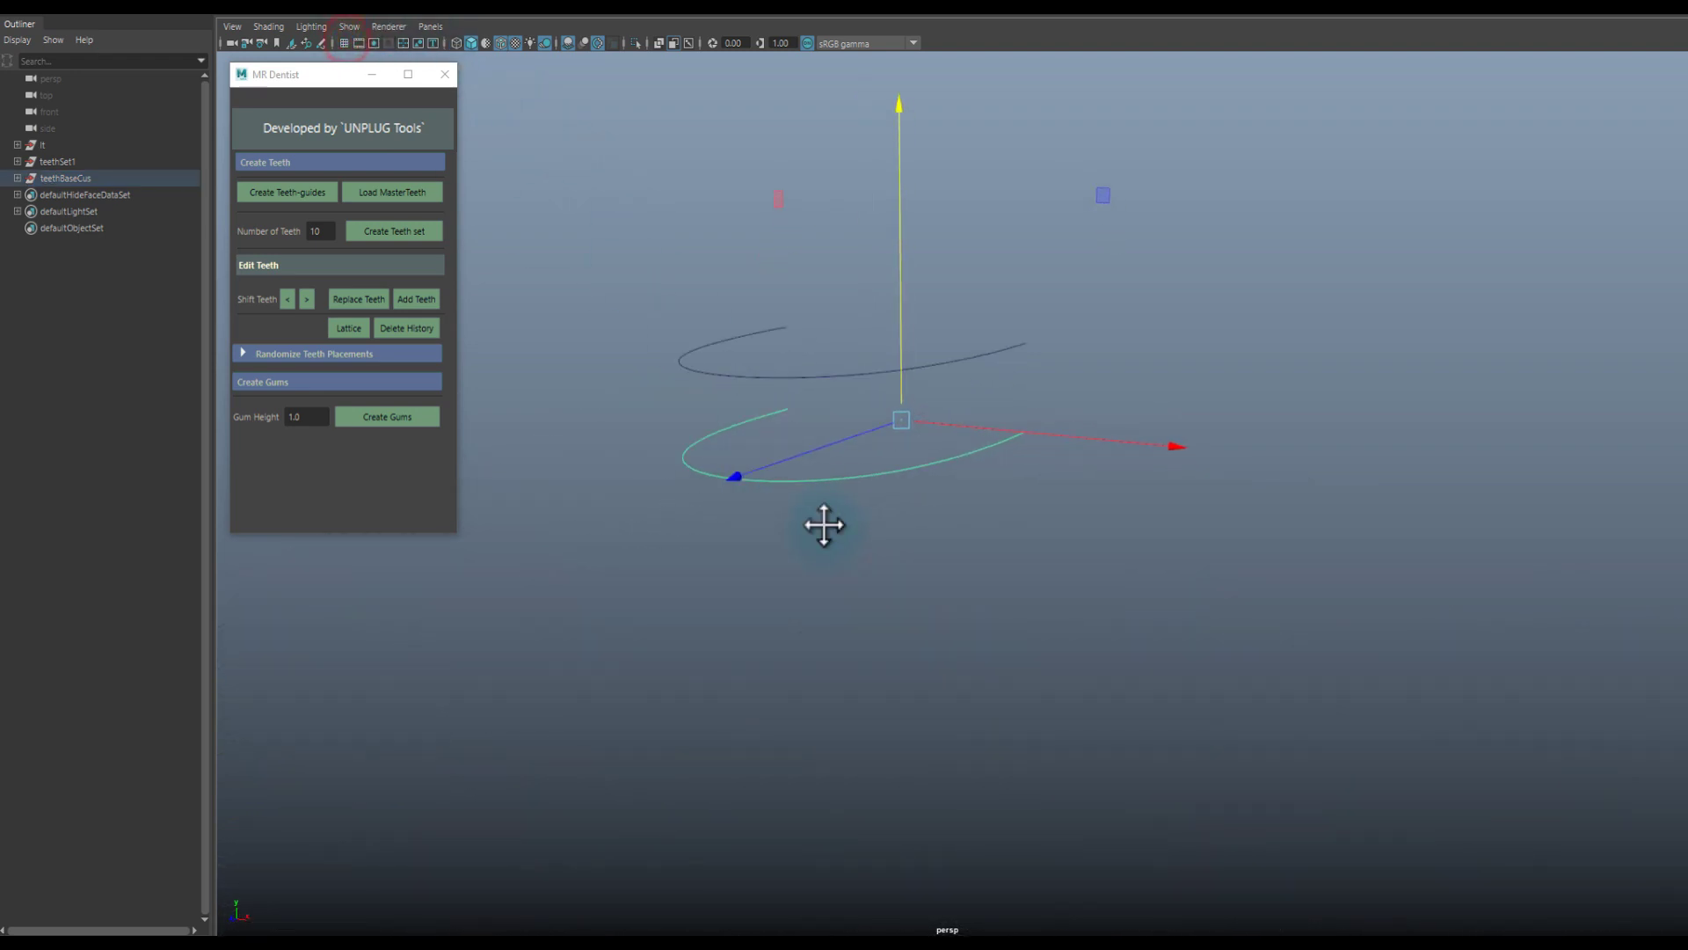
pyautogui.keyDown('alt'); pyautogui.moveTo(824, 525); pyautogui.dragTo(841, 575, button='middle'); pyautogui.keyUp('alt')
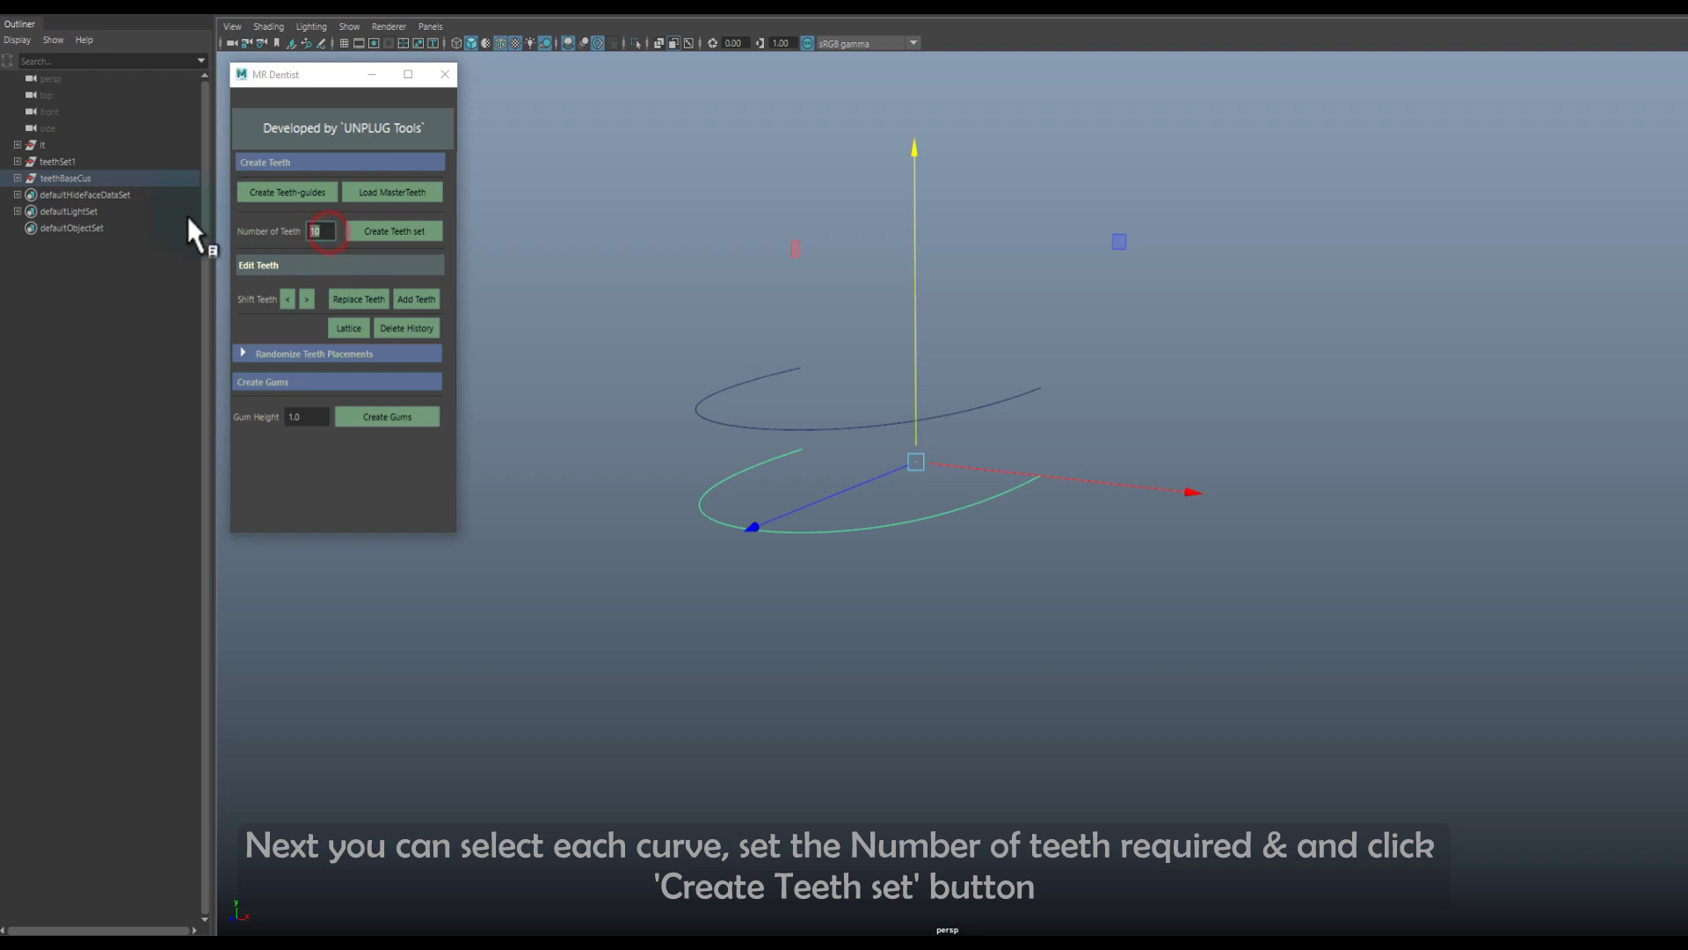
pyautogui.write('12')
# Build a 12-tooth lower teeth set, then delete lowerTeeth_grp.
pyautogui.press('Return')
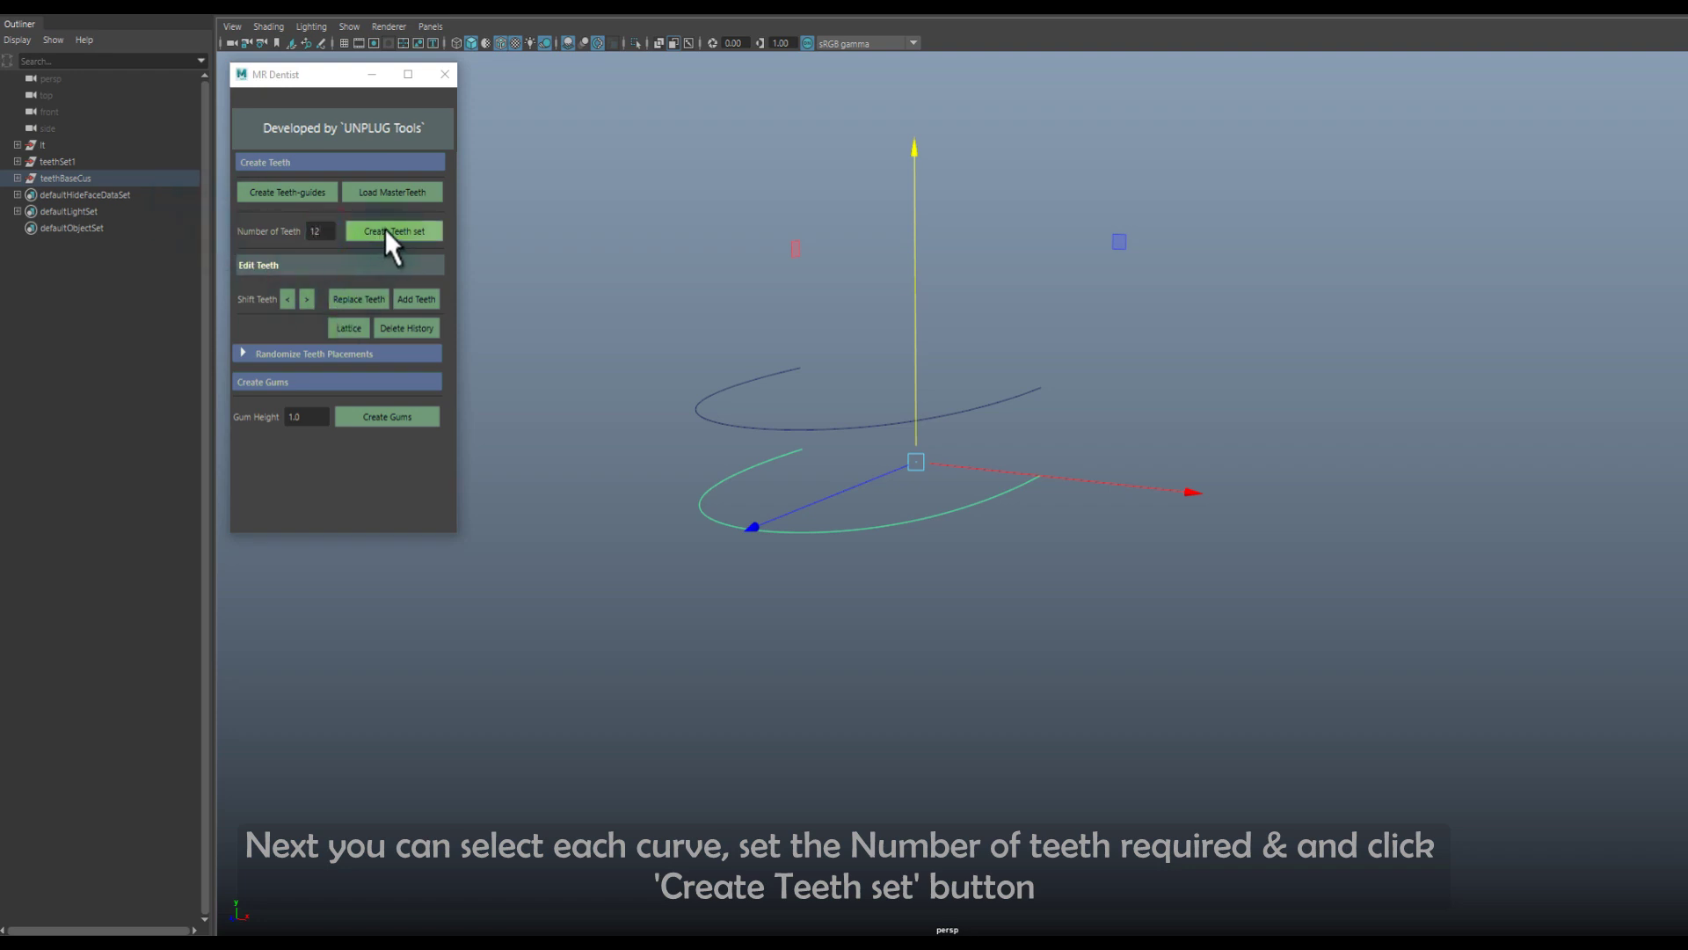
pyautogui.click(385, 230)
pyautogui.moveTo(669, 387)
pyautogui.keyDown('alt'); pyautogui.mouseDown()
pyautogui.moveTo(719, 395)
pyautogui.moveTo(625, 320)
pyautogui.moveTo(739, 287)
pyautogui.mouseUp(); pyautogui.keyUp('alt')
pyautogui.click(581, 146)
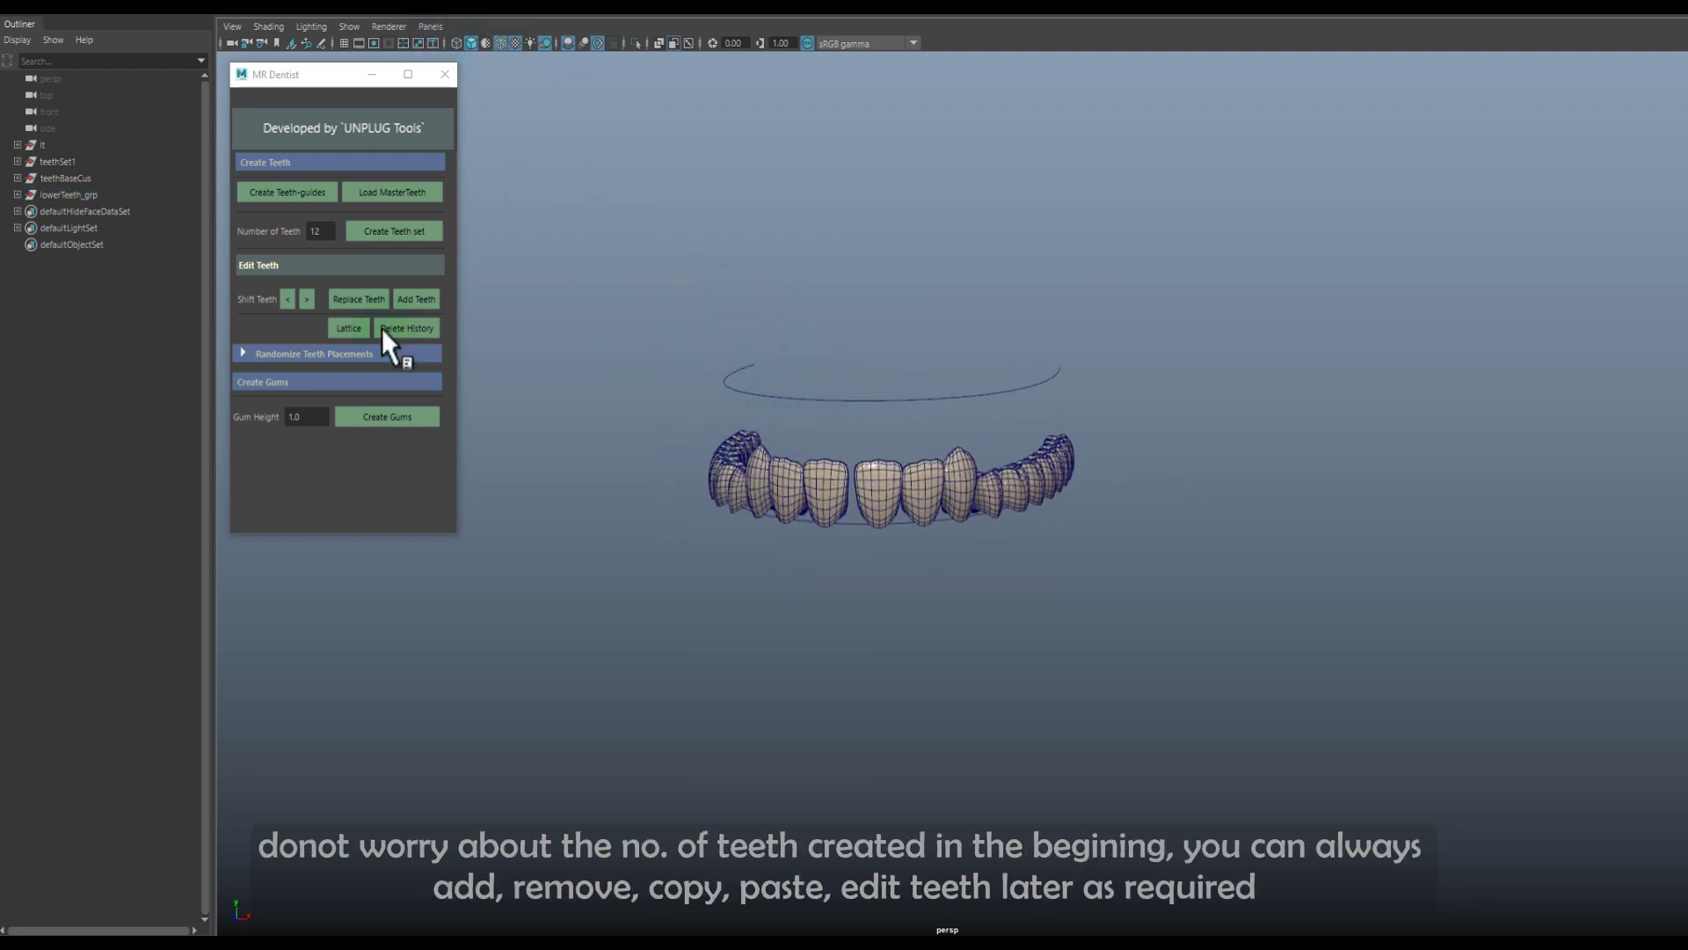
pyautogui.click(66, 192)
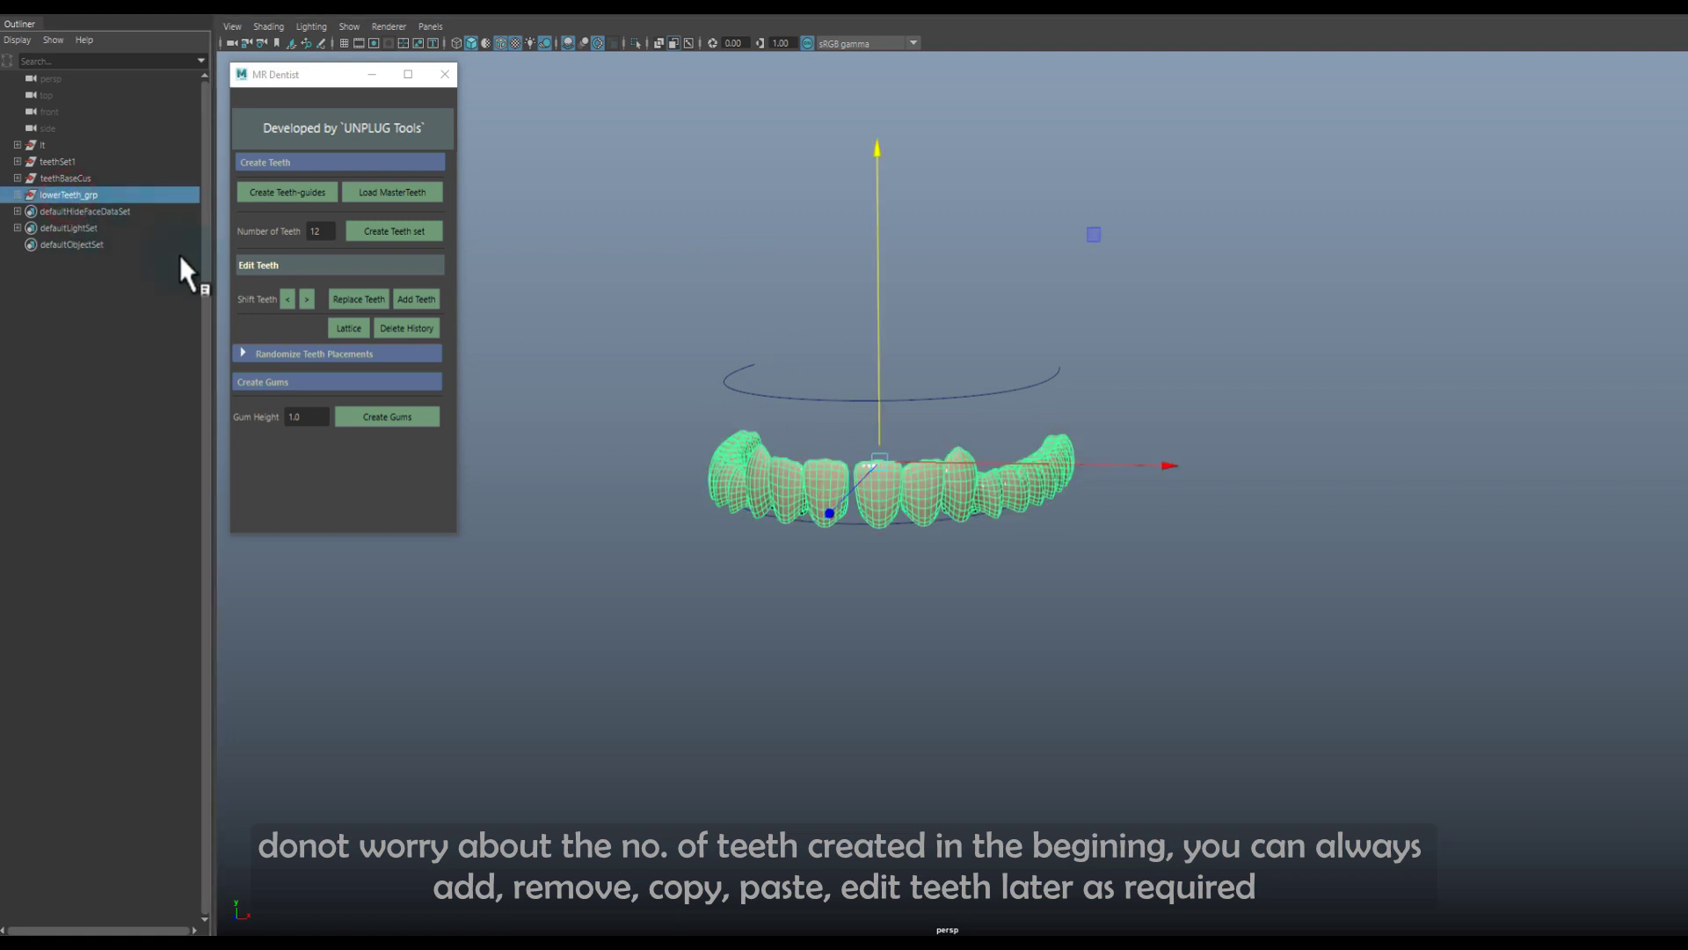
pyautogui.press('Delete')
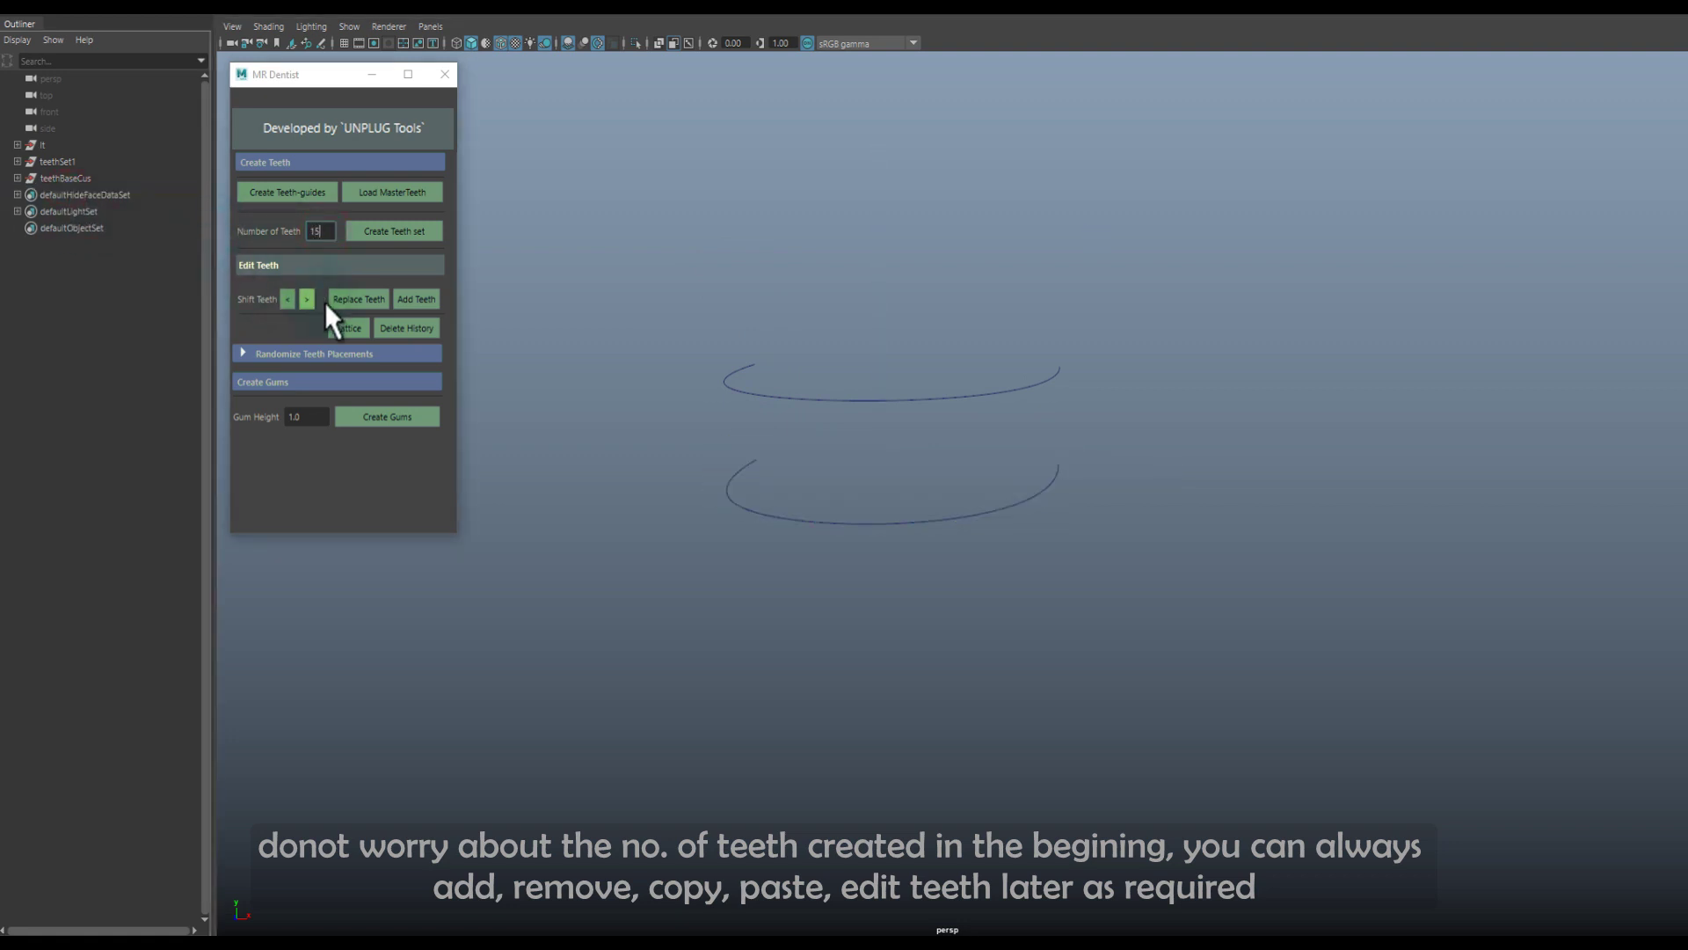
# Build a second test lower teeth set with 15 teeth on the lower guide curve.
pyautogui.click(834, 528)
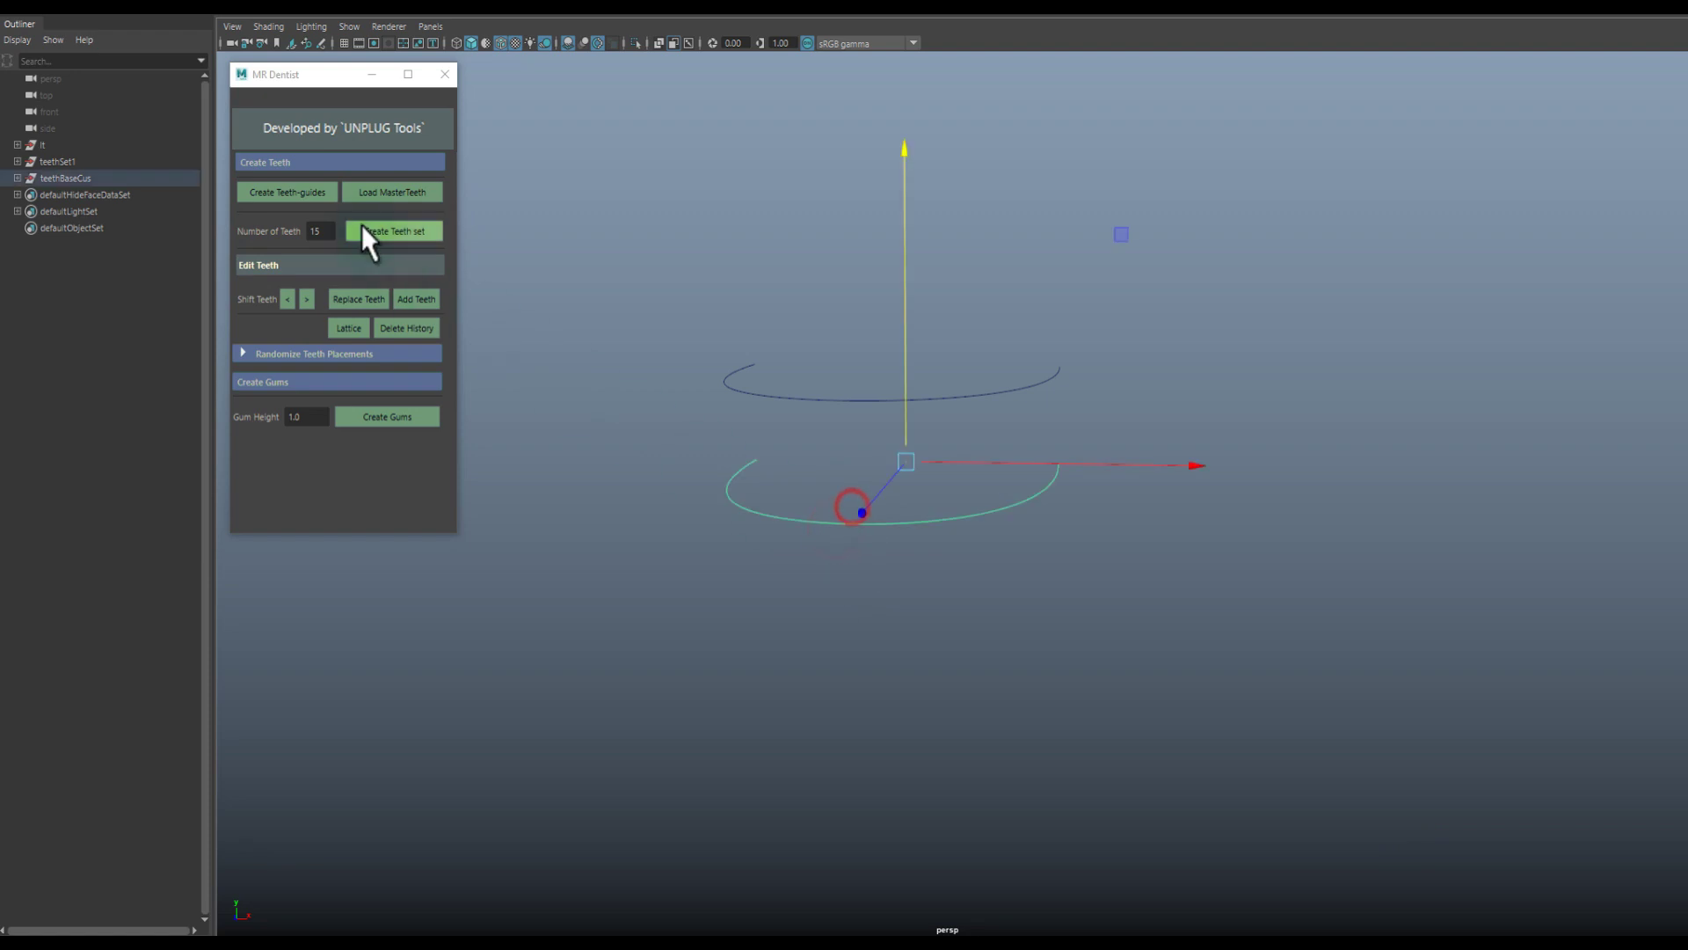
pyautogui.click(364, 228)
pyautogui.keyDown('alt'); pyautogui.moveTo(676, 362); pyautogui.dragTo(590, 361); pyautogui.keyUp('alt')
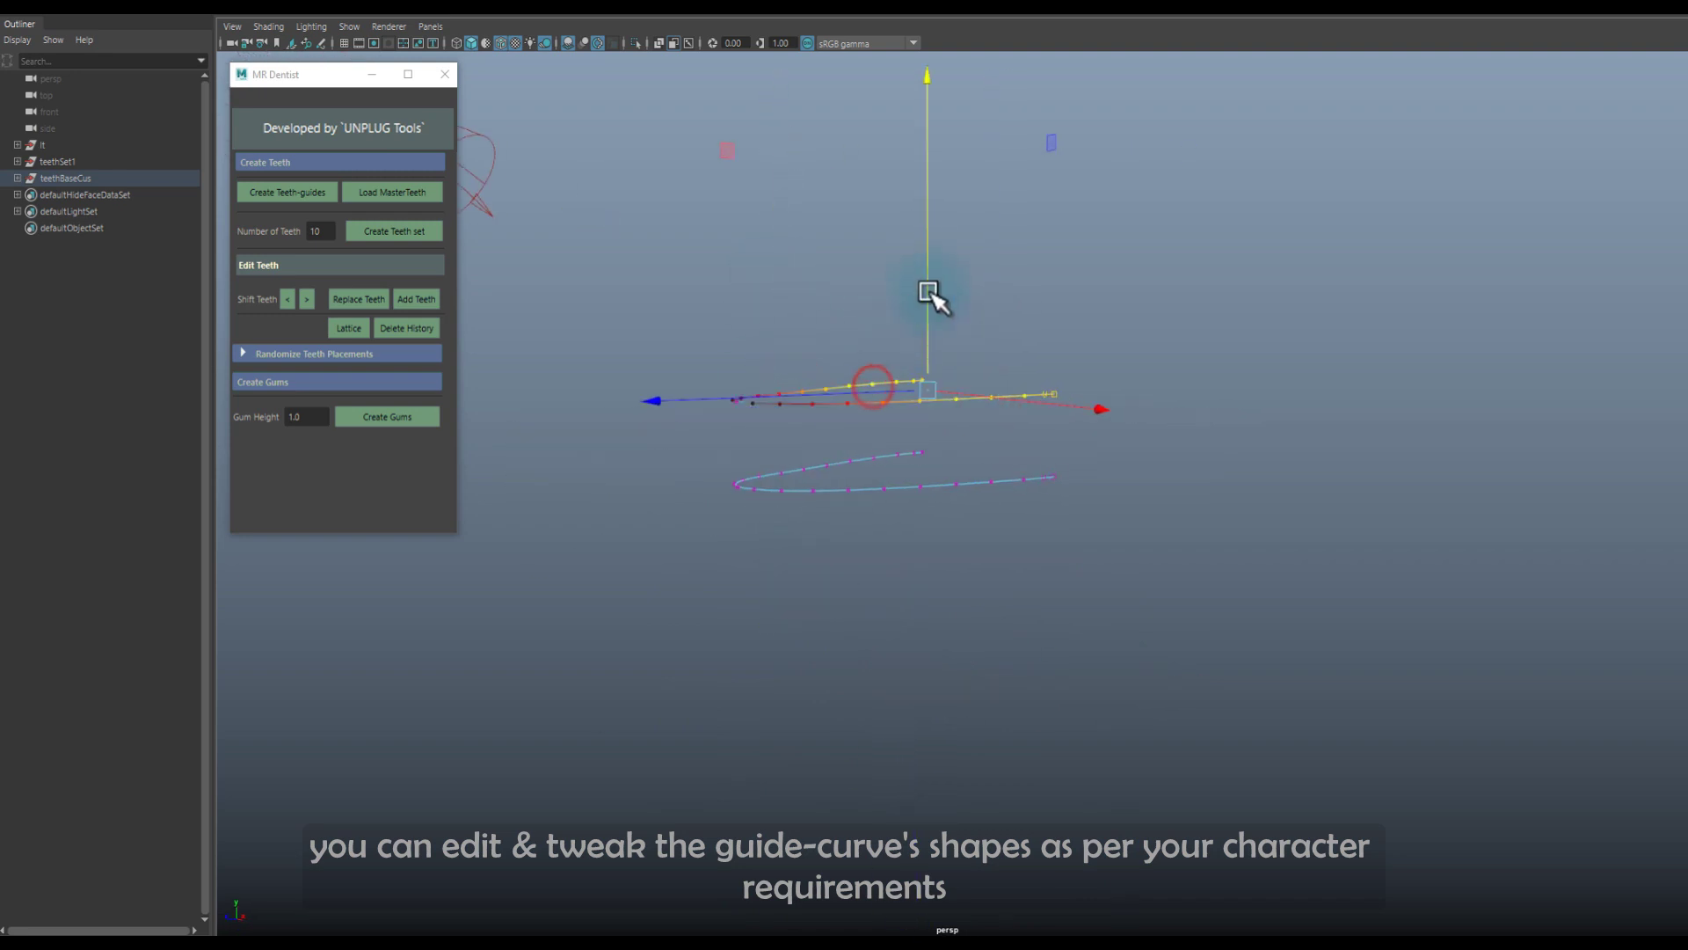
# Build a 10-tooth upper teeth set and turn off wireframe-on-shaded.
pyautogui.moveTo(930, 309)
pyautogui.keyDown('alt'); pyautogui.mouseDown()
pyautogui.moveTo(873, 479)
pyautogui.moveTo(792, 392)
pyautogui.moveTo(791, 316)
pyautogui.moveTo(926, 614)
pyautogui.moveTo(684, 540)
pyautogui.moveTo(757, 361)
pyautogui.moveTo(787, 393)
pyautogui.mouseUp(); pyautogui.keyUp('alt')
pyautogui.keyDown('alt'); pyautogui.moveTo(910, 387); pyautogui.dragTo(897, 459); pyautogui.keyUp('alt')
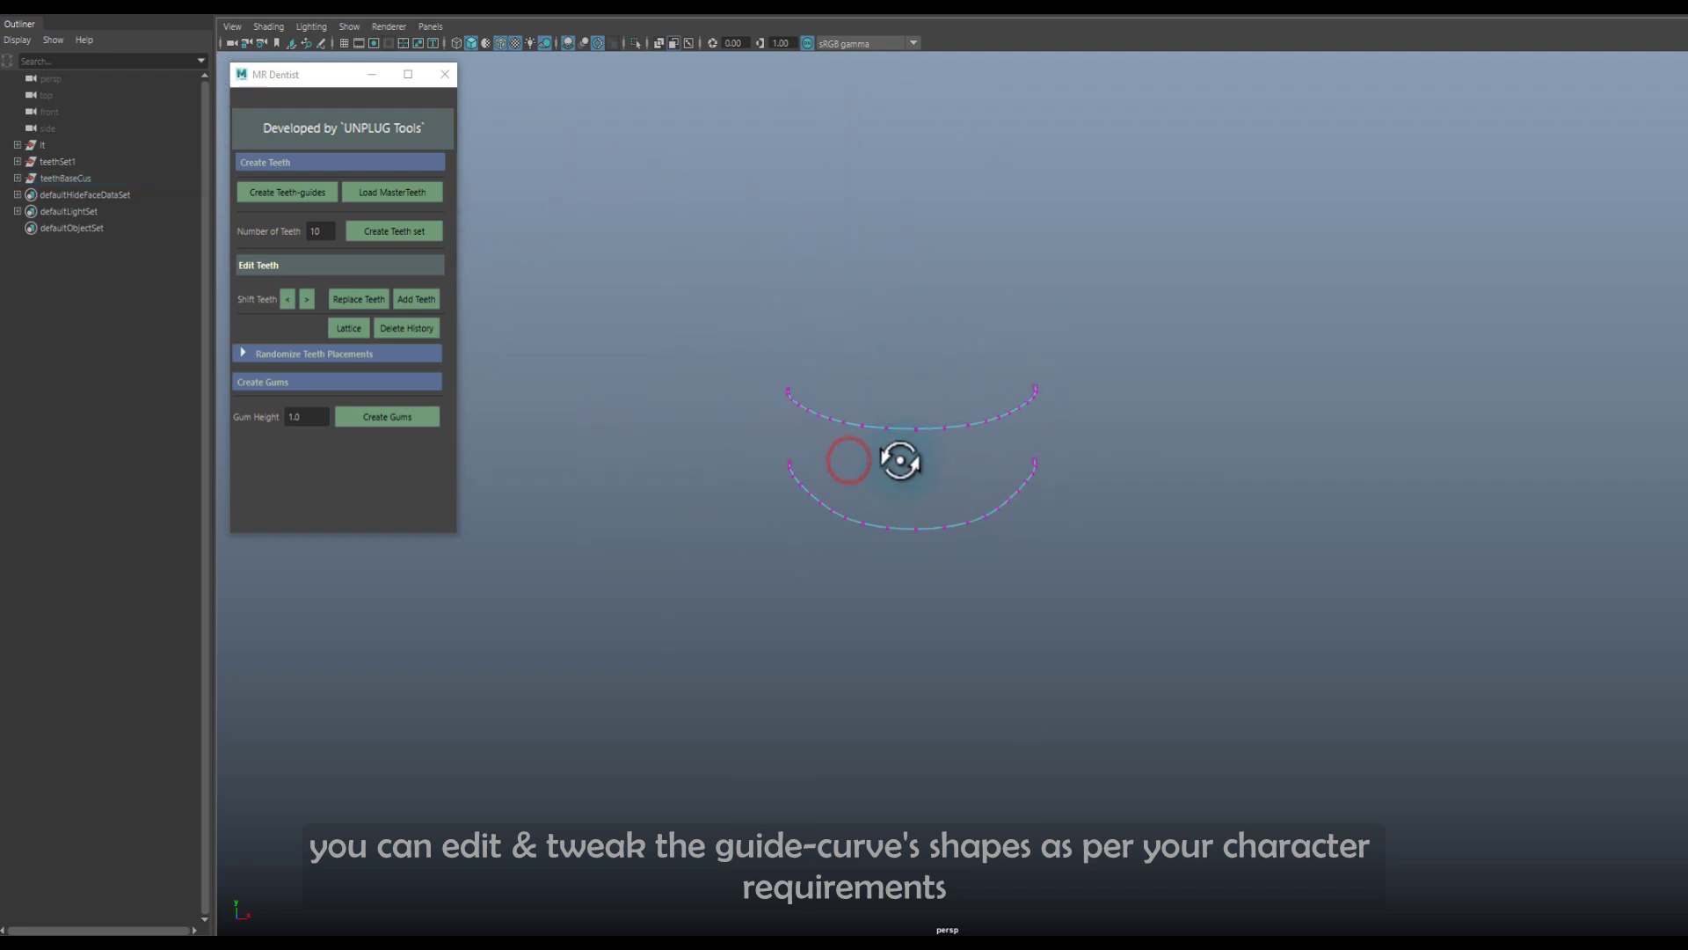
pyautogui.click(405, 229)
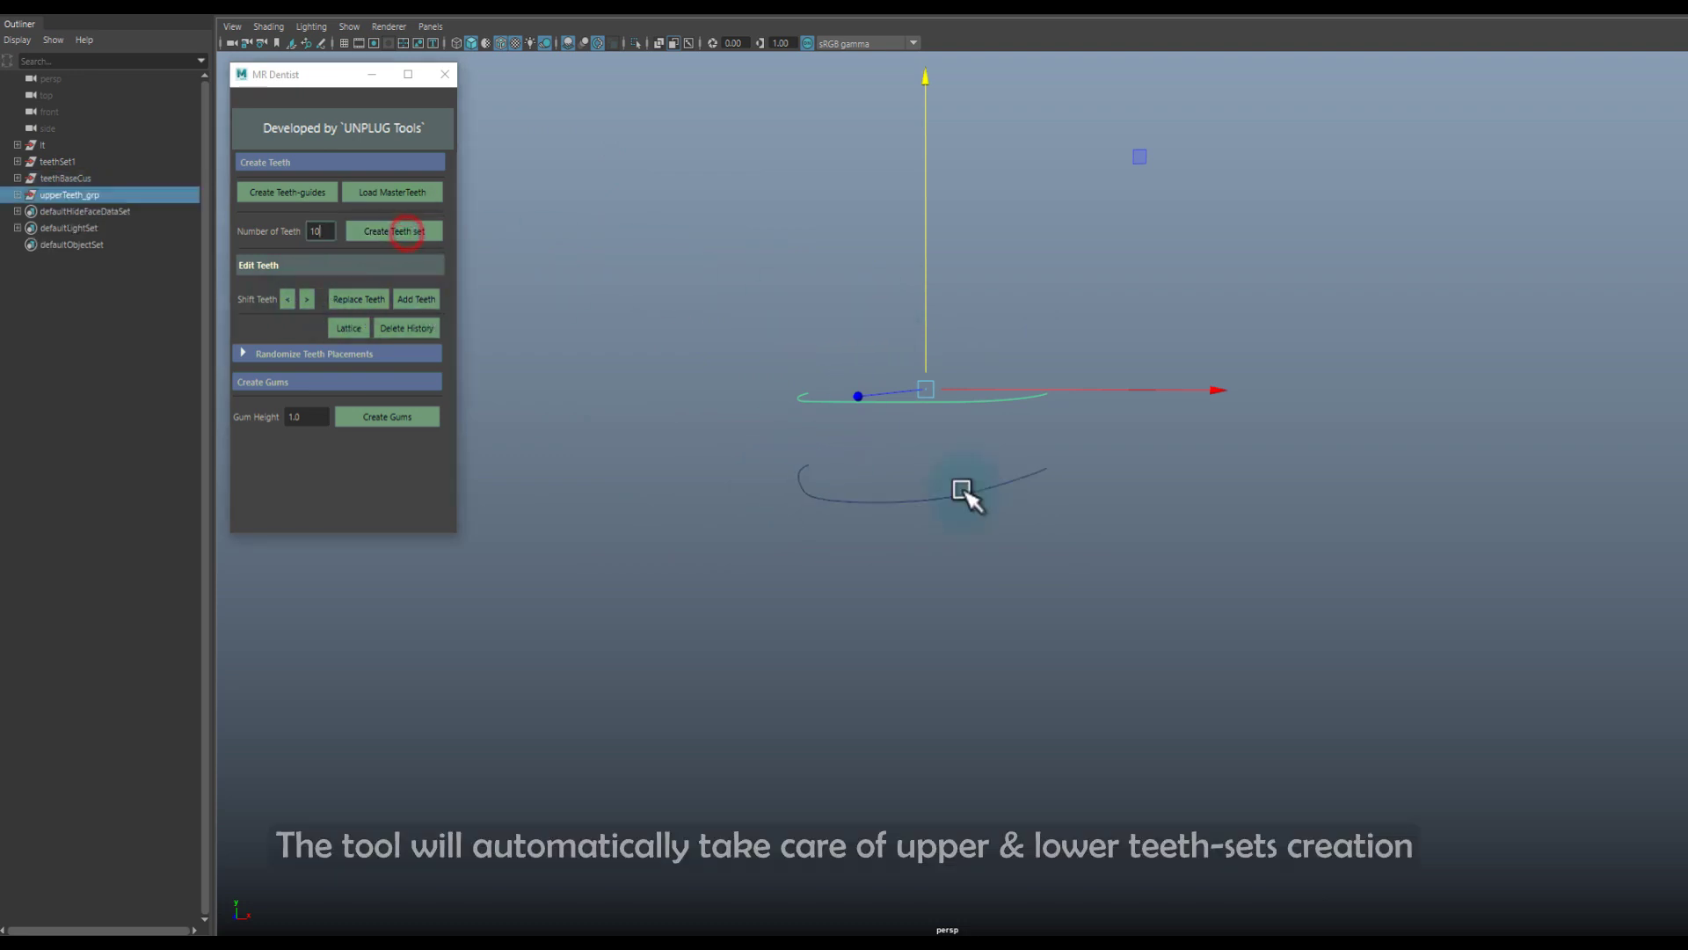
pyautogui.click(987, 557)
pyautogui.keyDown('alt'); pyautogui.moveTo(923, 573); pyautogui.dragTo(1110, 623); pyautogui.keyUp('alt')
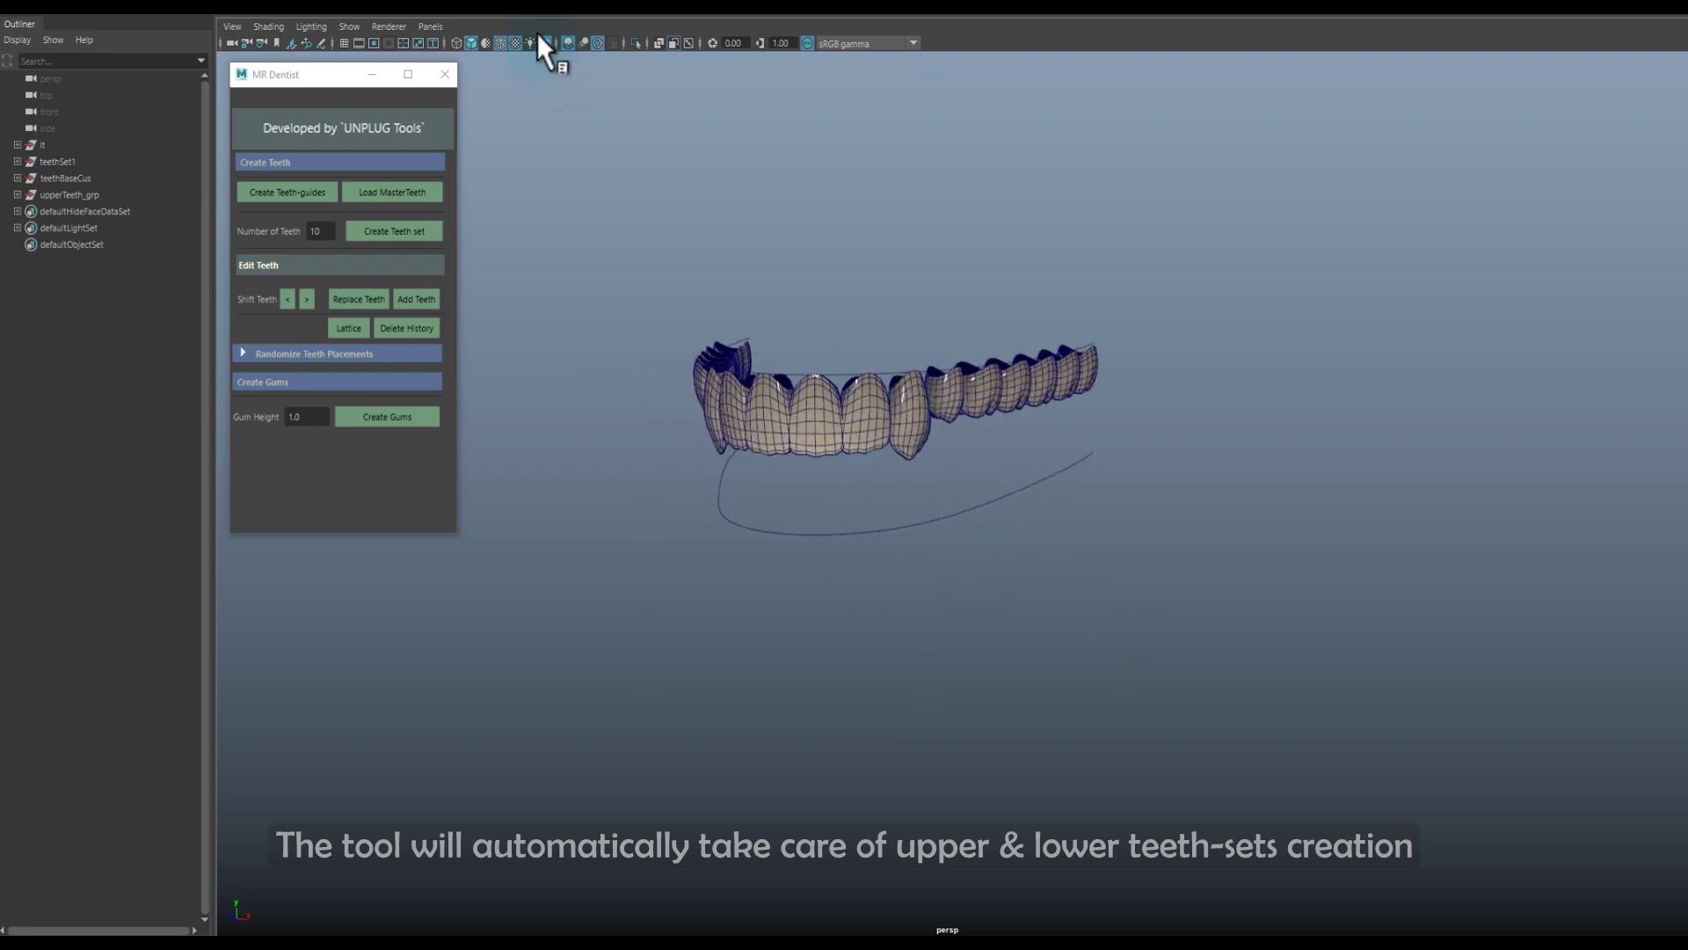
pyautogui.click(497, 42)
pyautogui.keyDown('alt'); pyautogui.moveTo(985, 546); pyautogui.dragTo(1036, 546); pyautogui.keyUp('alt')
# Build a 10-tooth lower teeth set along the lower guide curve.
pyautogui.click(981, 479)
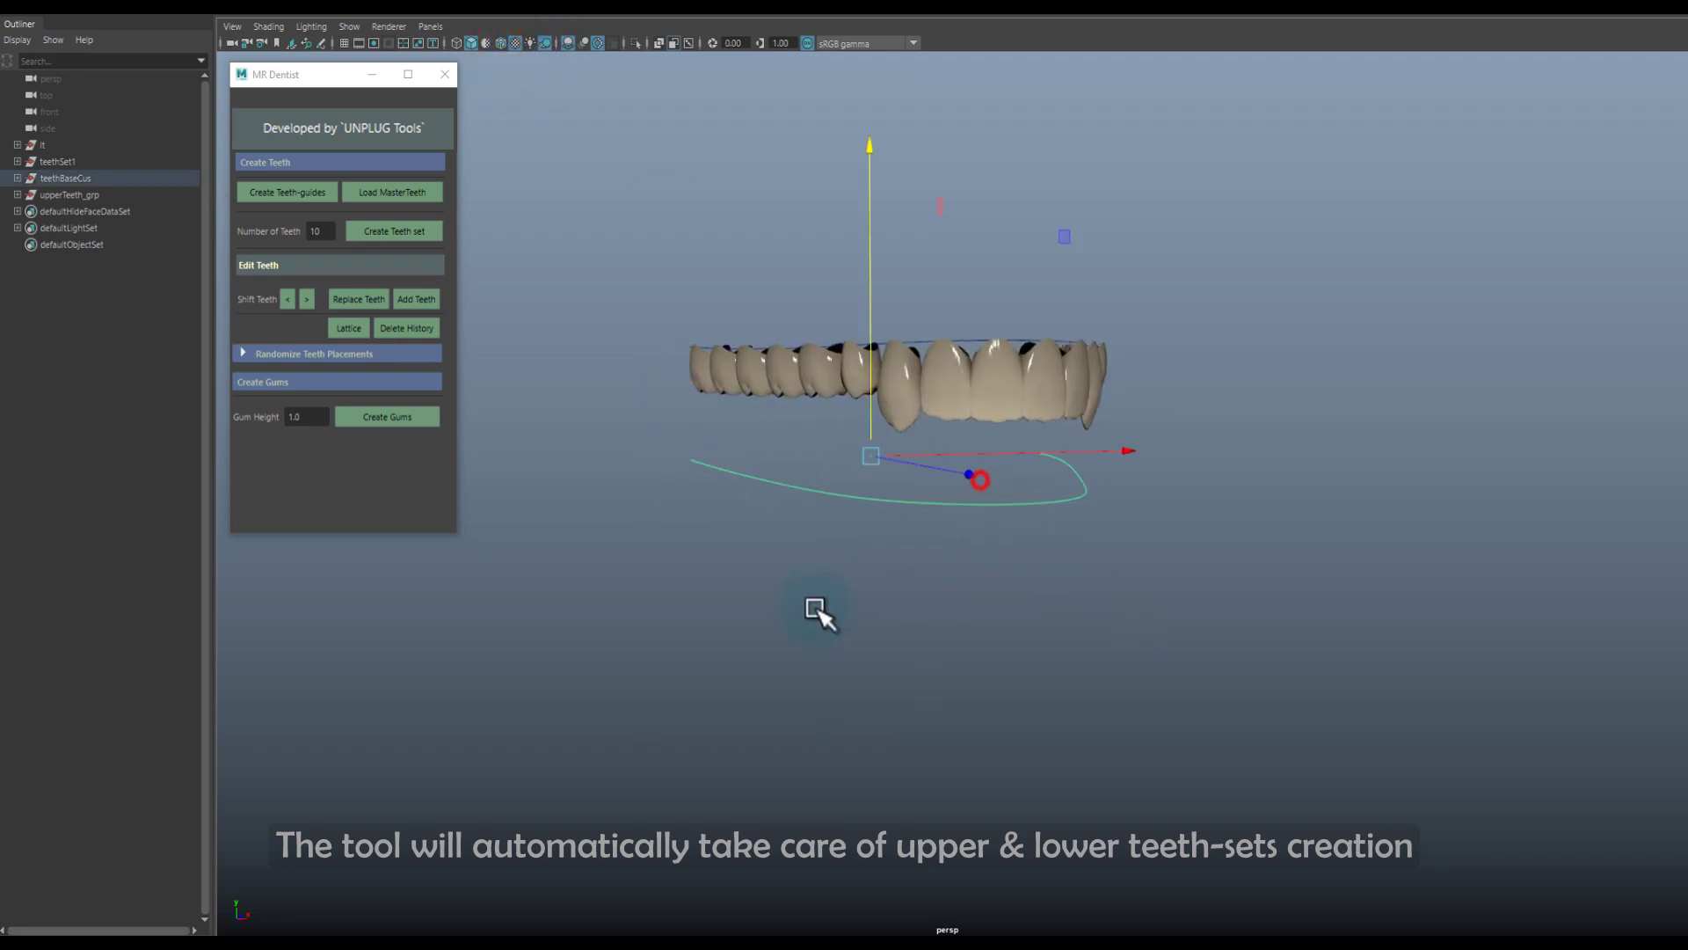
pyautogui.moveTo(810, 607)
pyautogui.keyDown('alt'); pyautogui.mouseDown()
pyautogui.moveTo(714, 607)
pyautogui.moveTo(704, 562)
pyautogui.mouseUp(); pyautogui.keyUp('alt')
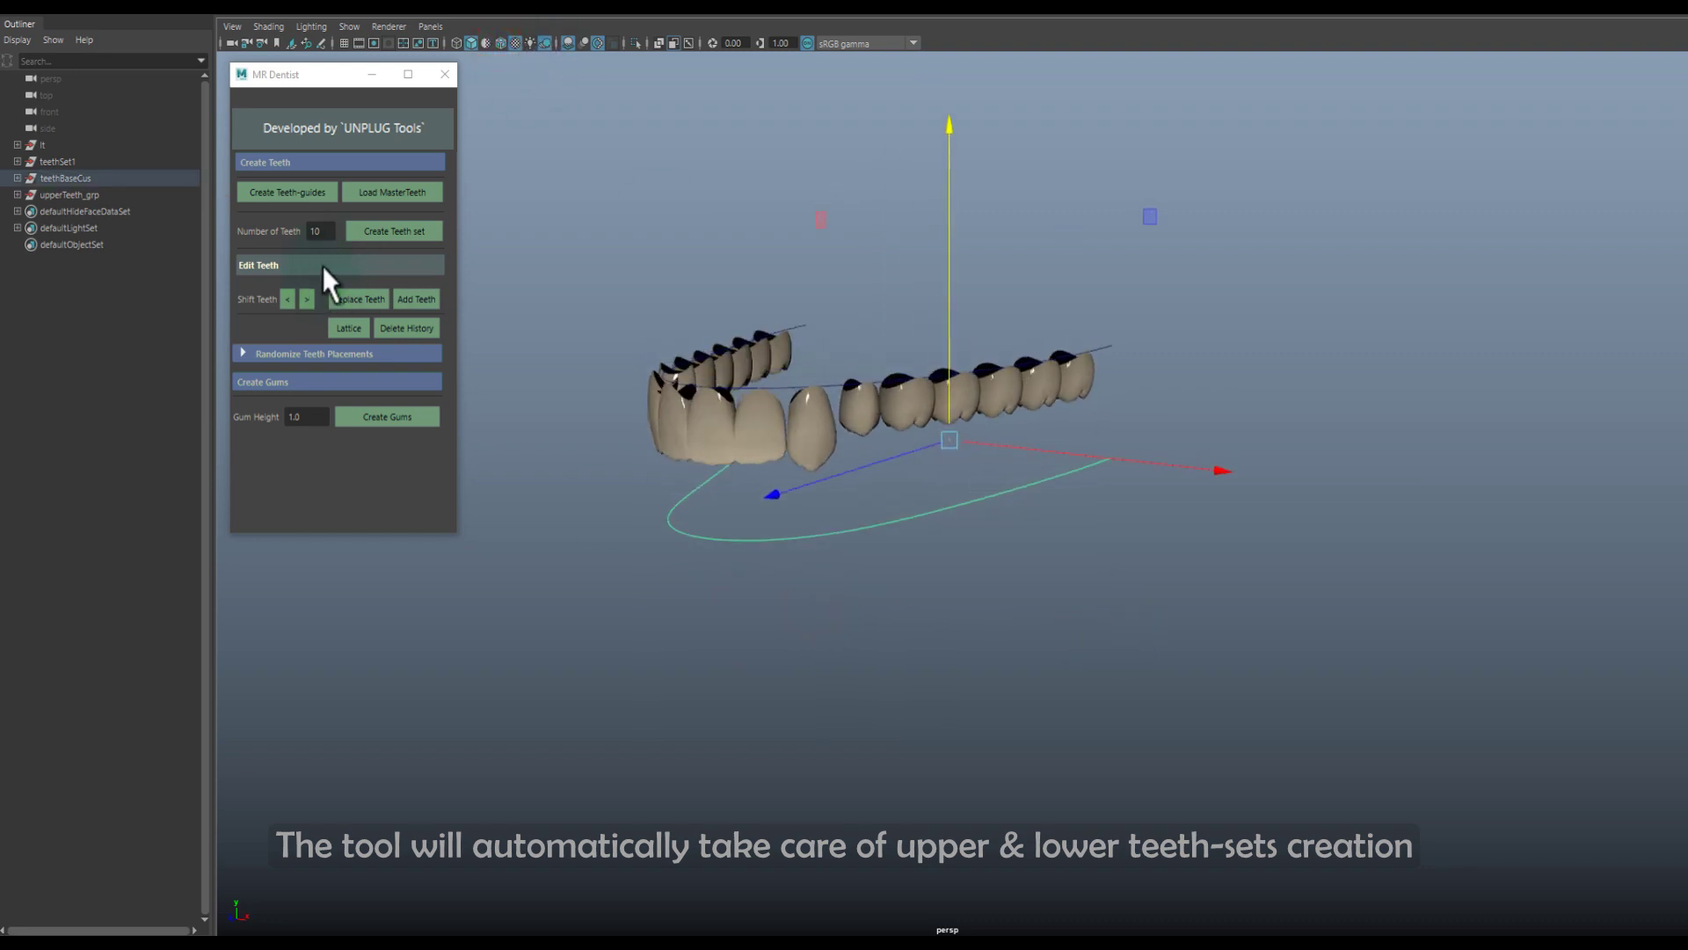
pyautogui.click(389, 228)
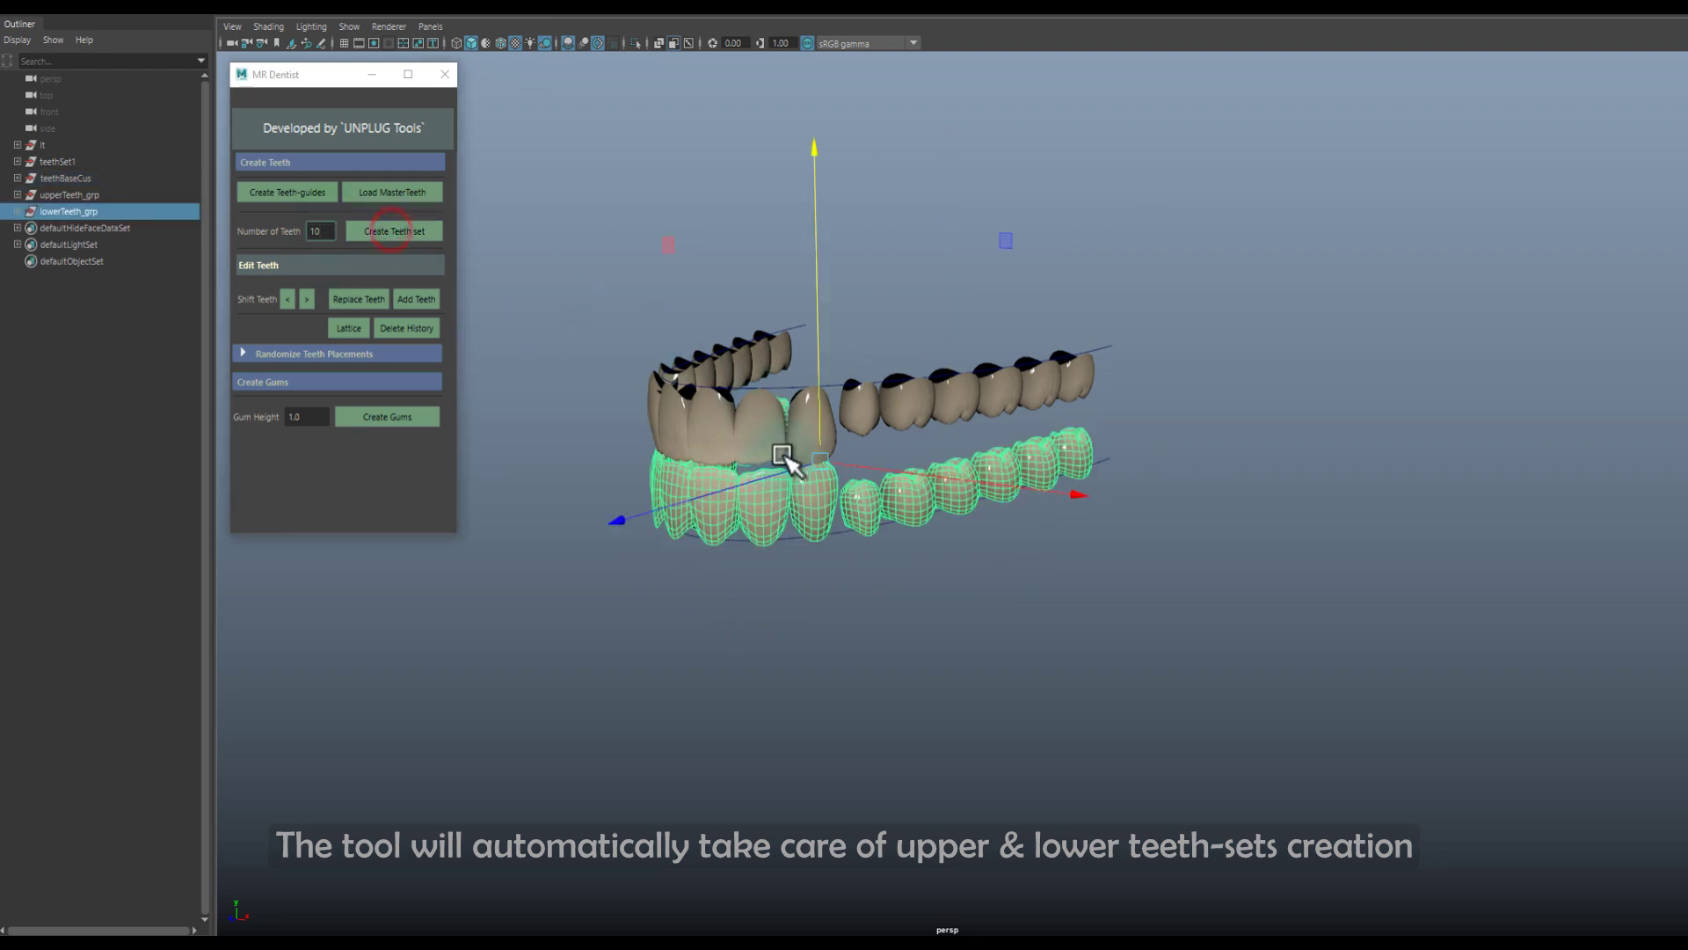
pyautogui.moveTo(782, 457)
pyautogui.keyDown('alt'); pyautogui.mouseDown()
pyautogui.moveTo(844, 455)
pyautogui.moveTo(803, 444)
pyautogui.moveTo(905, 539)
pyautogui.mouseUp(); pyautogui.keyUp('alt')
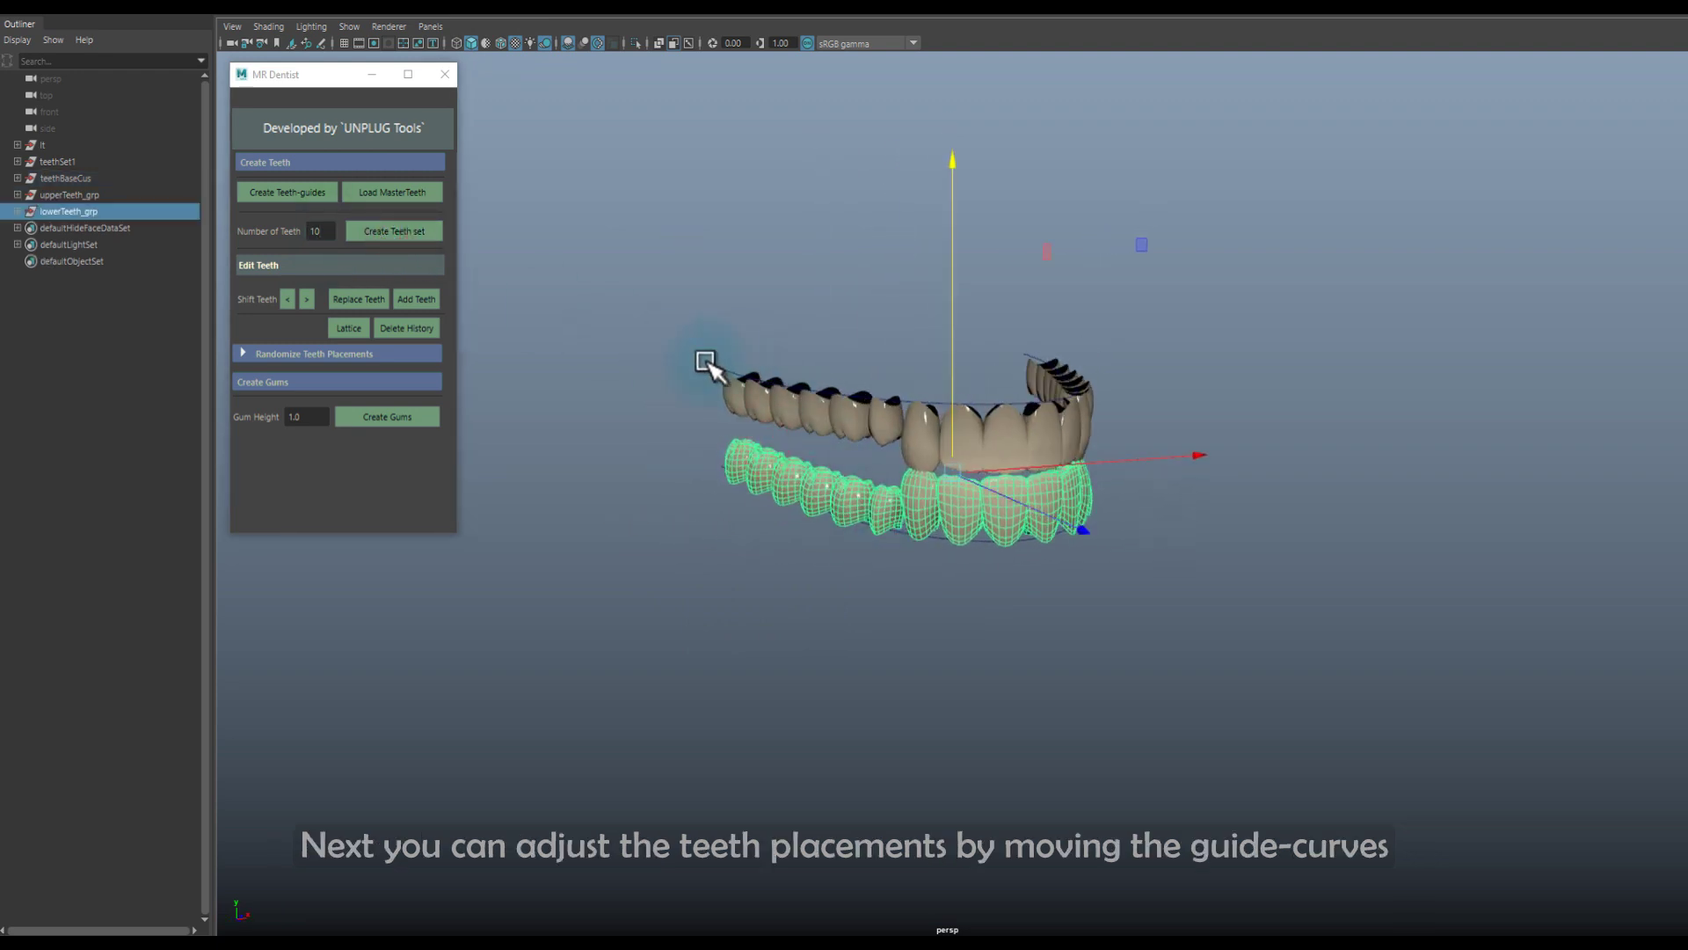
# Raise the upper guide curve and lower the bottom curve to separate the rows.
pyautogui.click(718, 364)
pyautogui.moveTo(878, 263)
pyautogui.mouseDown()
pyautogui.moveTo(844, 249)
pyautogui.moveTo(804, 299)
pyautogui.mouseUp()
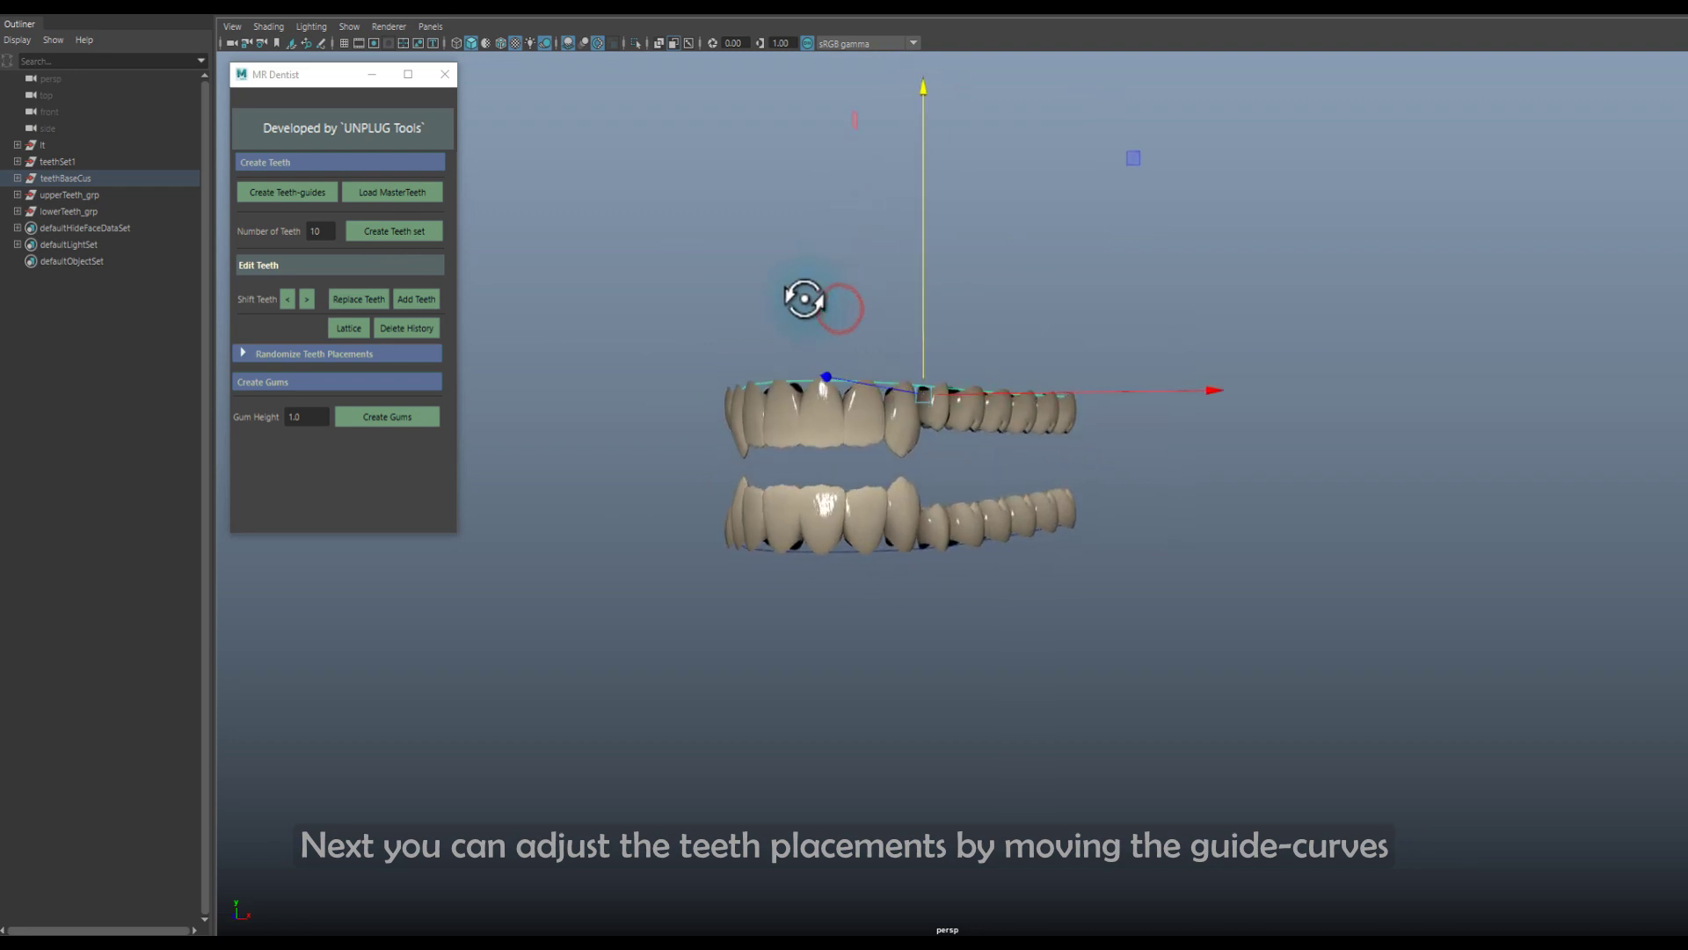
pyautogui.click(844, 554)
pyautogui.moveTo(923, 396); pyautogui.dragTo(962, 428)
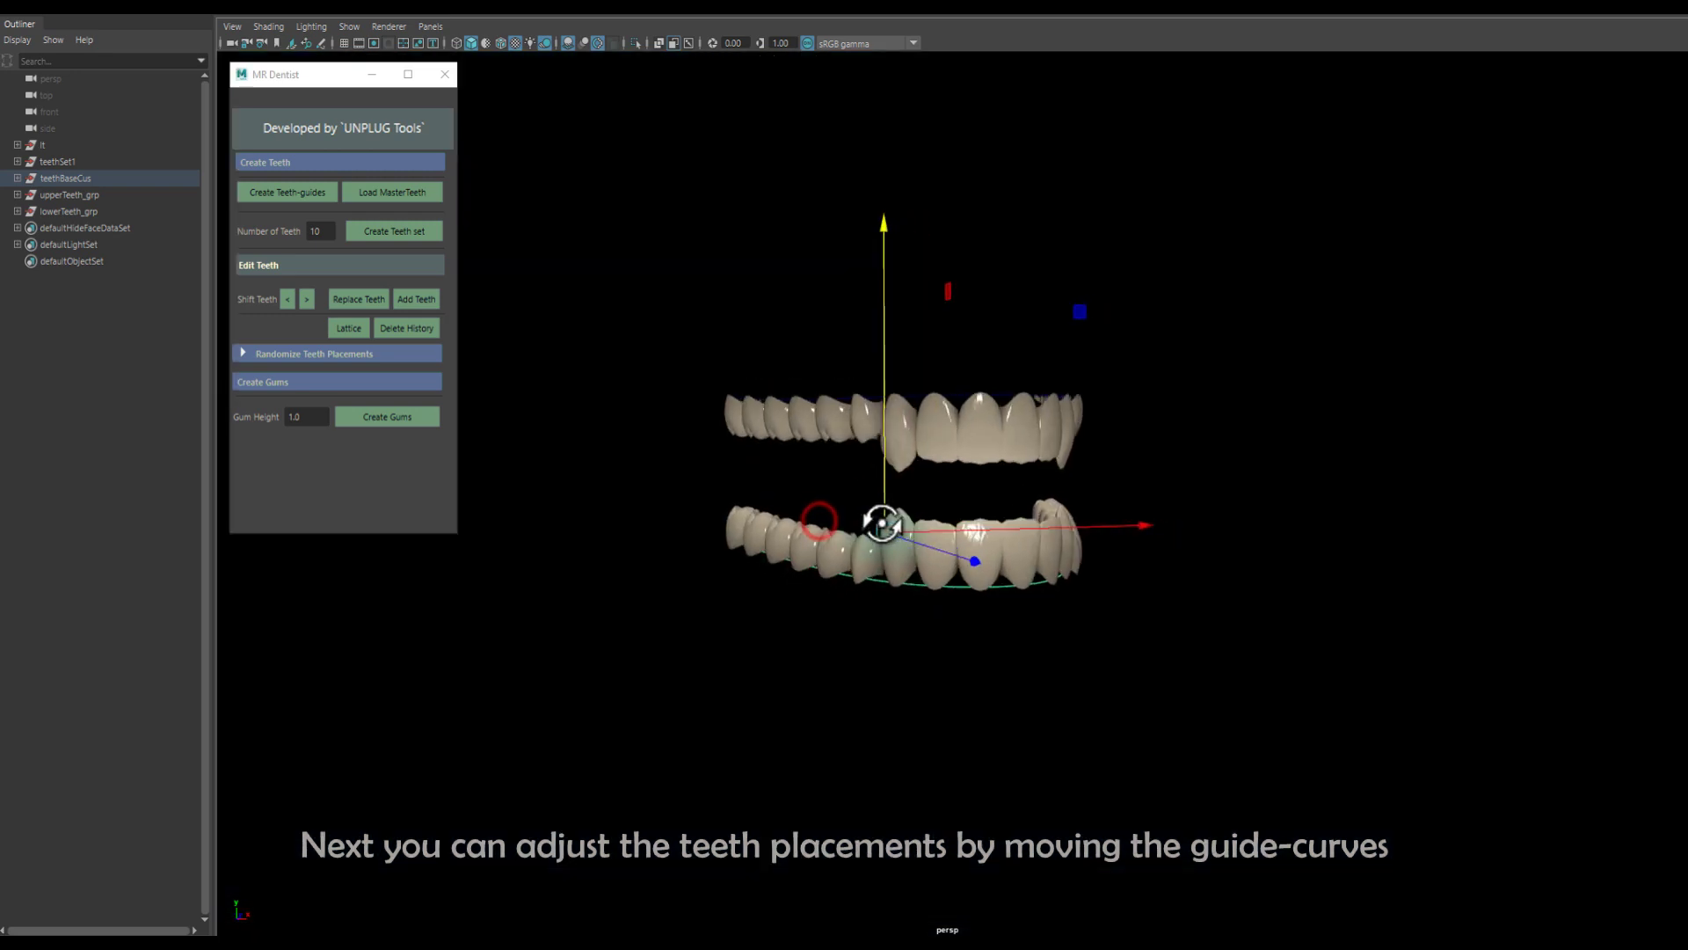
pyautogui.moveTo(817, 520)
pyautogui.keyDown('alt'); pyautogui.mouseDown()
pyautogui.moveTo(988, 510)
pyautogui.moveTo(953, 557)
pyautogui.moveTo(879, 456)
pyautogui.mouseUp(); pyautogui.keyUp('alt')
# Scale down the selected upper front teeth.
pyautogui.moveTo(983, 439); pyautogui.dragTo(983, 441)
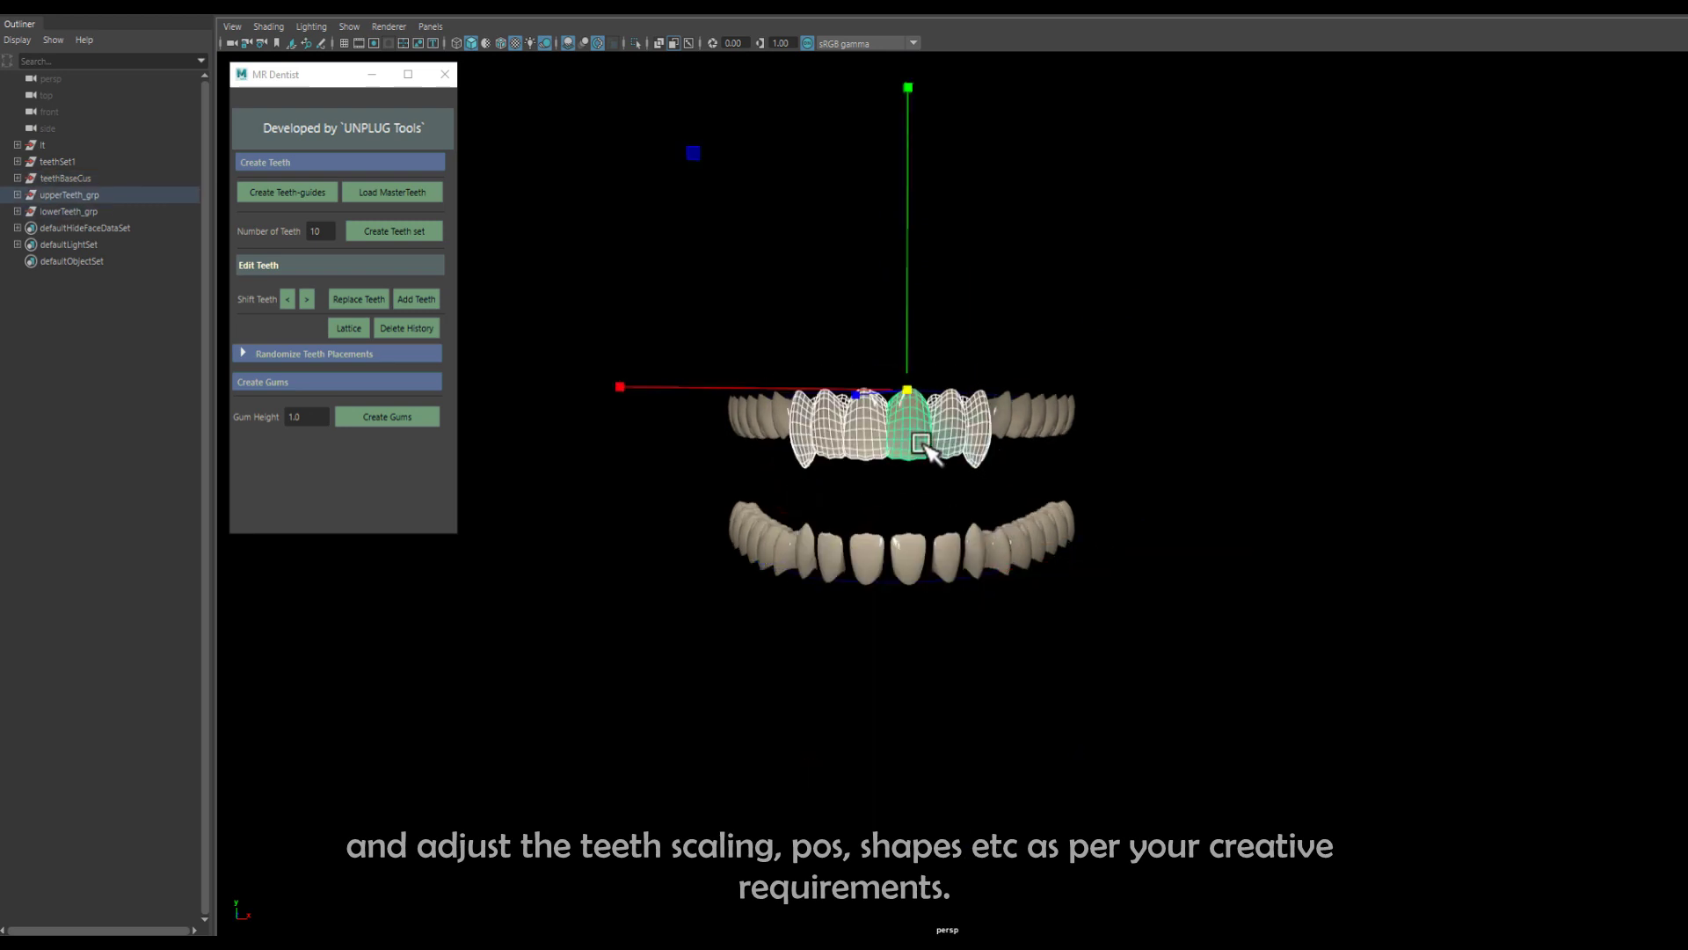
pyautogui.moveTo(910, 387); pyautogui.dragTo(903, 393)
pyautogui.moveTo(853, 464)
pyautogui.keyDown('alt'); pyautogui.mouseDown()
pyautogui.moveTo(897, 490)
pyautogui.moveTo(883, 495)
pyautogui.mouseUp(); pyautogui.keyUp('alt')
pyautogui.click(884, 488)
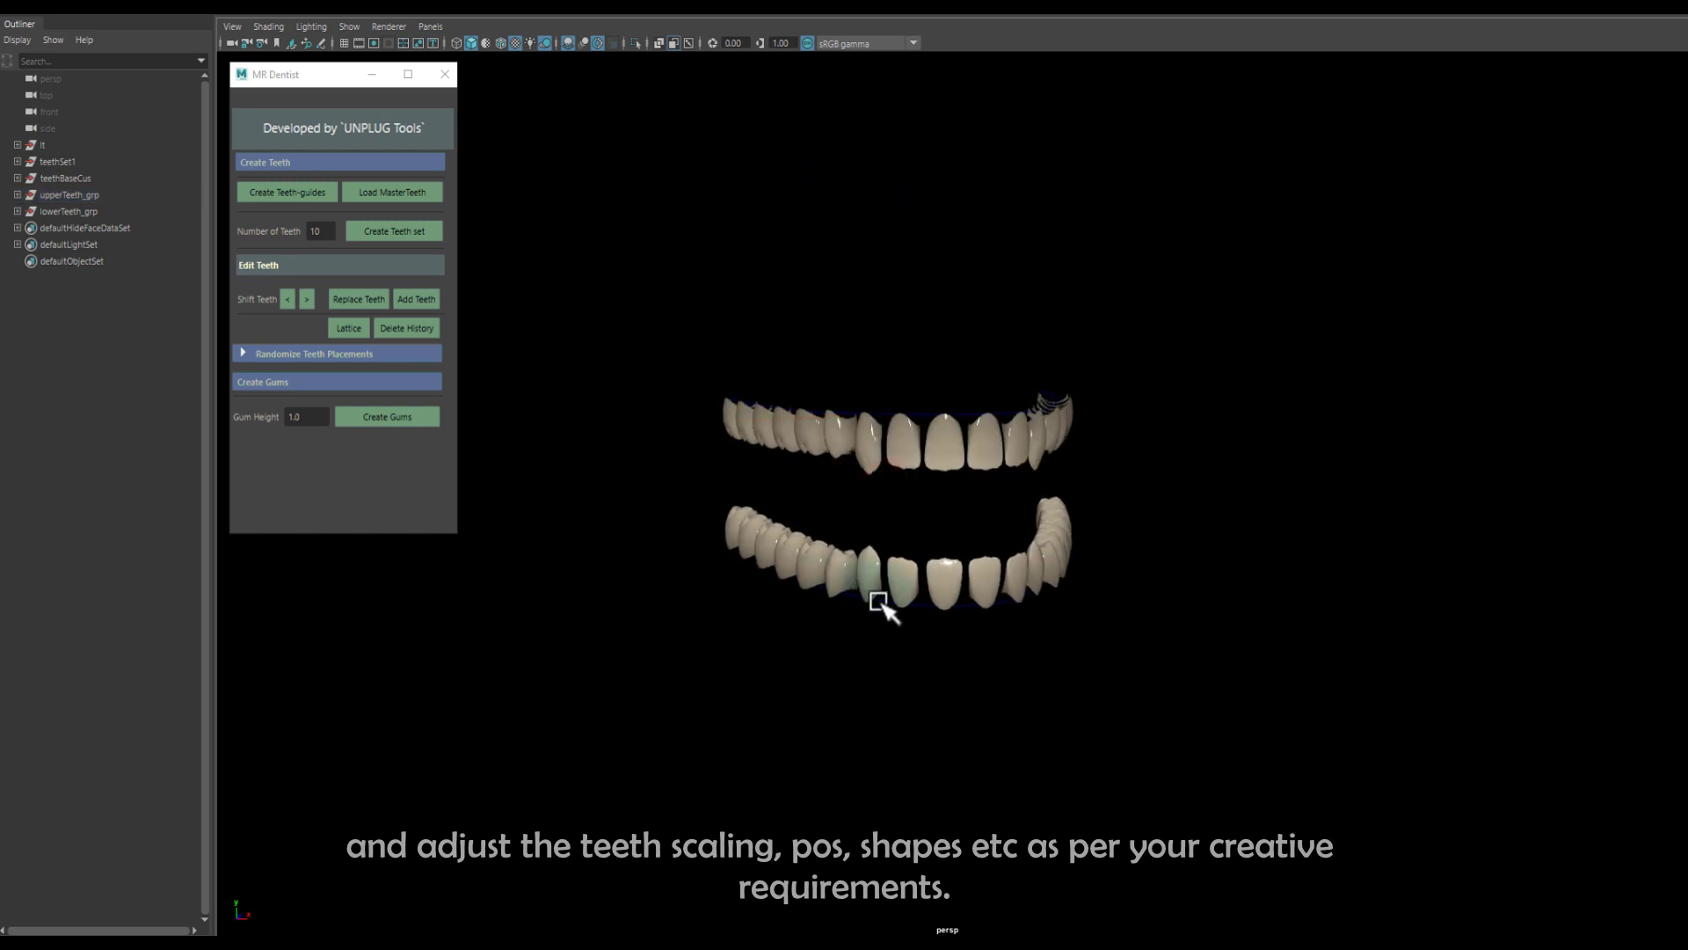
# Select the lower teeth guide curve for reshaping.
pyautogui.click(881, 602)
pyautogui.moveTo(884, 603)
pyautogui.keyDown('alt'); pyautogui.mouseDown()
pyautogui.moveTo(942, 573)
pyautogui.moveTo(905, 566)
pyautogui.moveTo(916, 584)
pyautogui.mouseUp(); pyautogui.keyUp('alt')
pyautogui.click(838, 655)
pyautogui.moveTo(855, 648)
pyautogui.mouseDown()
pyautogui.moveTo(892, 593)
pyautogui.moveTo(742, 614)
pyautogui.mouseUp()
# With soft selection on, move the lower guide curve down and rotate it.
pyautogui.press('b')
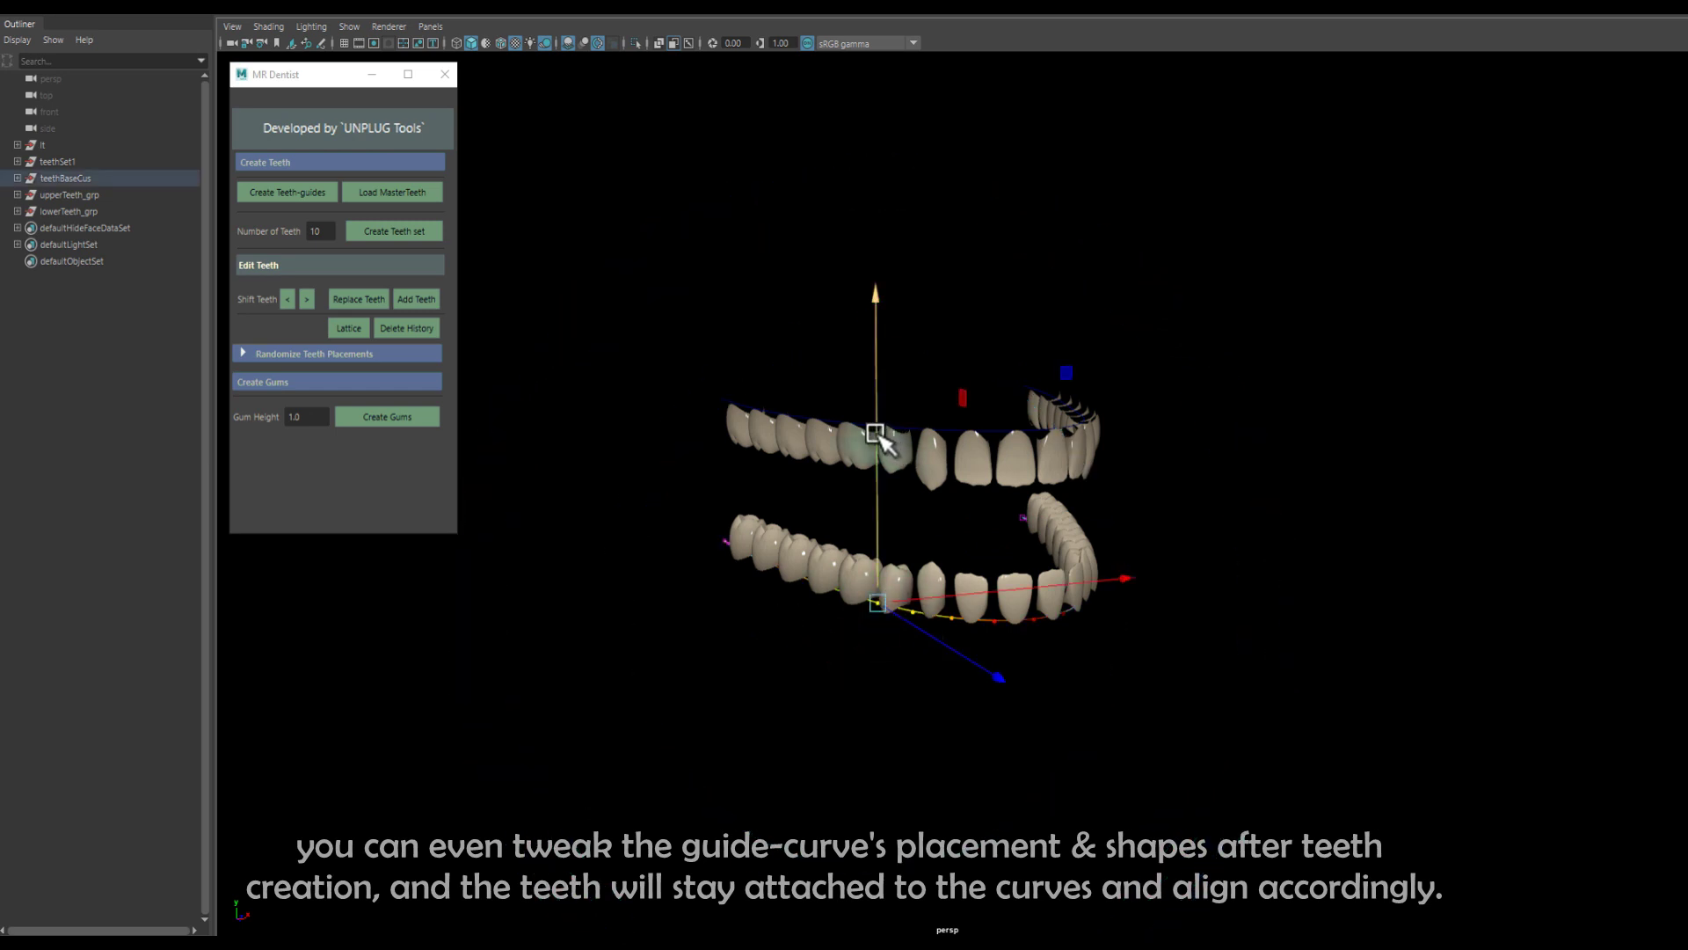
pyautogui.moveTo(875, 433)
pyautogui.mouseDown()
pyautogui.moveTo(863, 486)
pyautogui.moveTo(880, 380)
pyautogui.moveTo(810, 546)
pyautogui.moveTo(824, 588)
pyautogui.moveTo(856, 627)
pyautogui.moveTo(857, 509)
pyautogui.moveTo(842, 505)
pyautogui.moveTo(948, 632)
pyautogui.mouseUp()
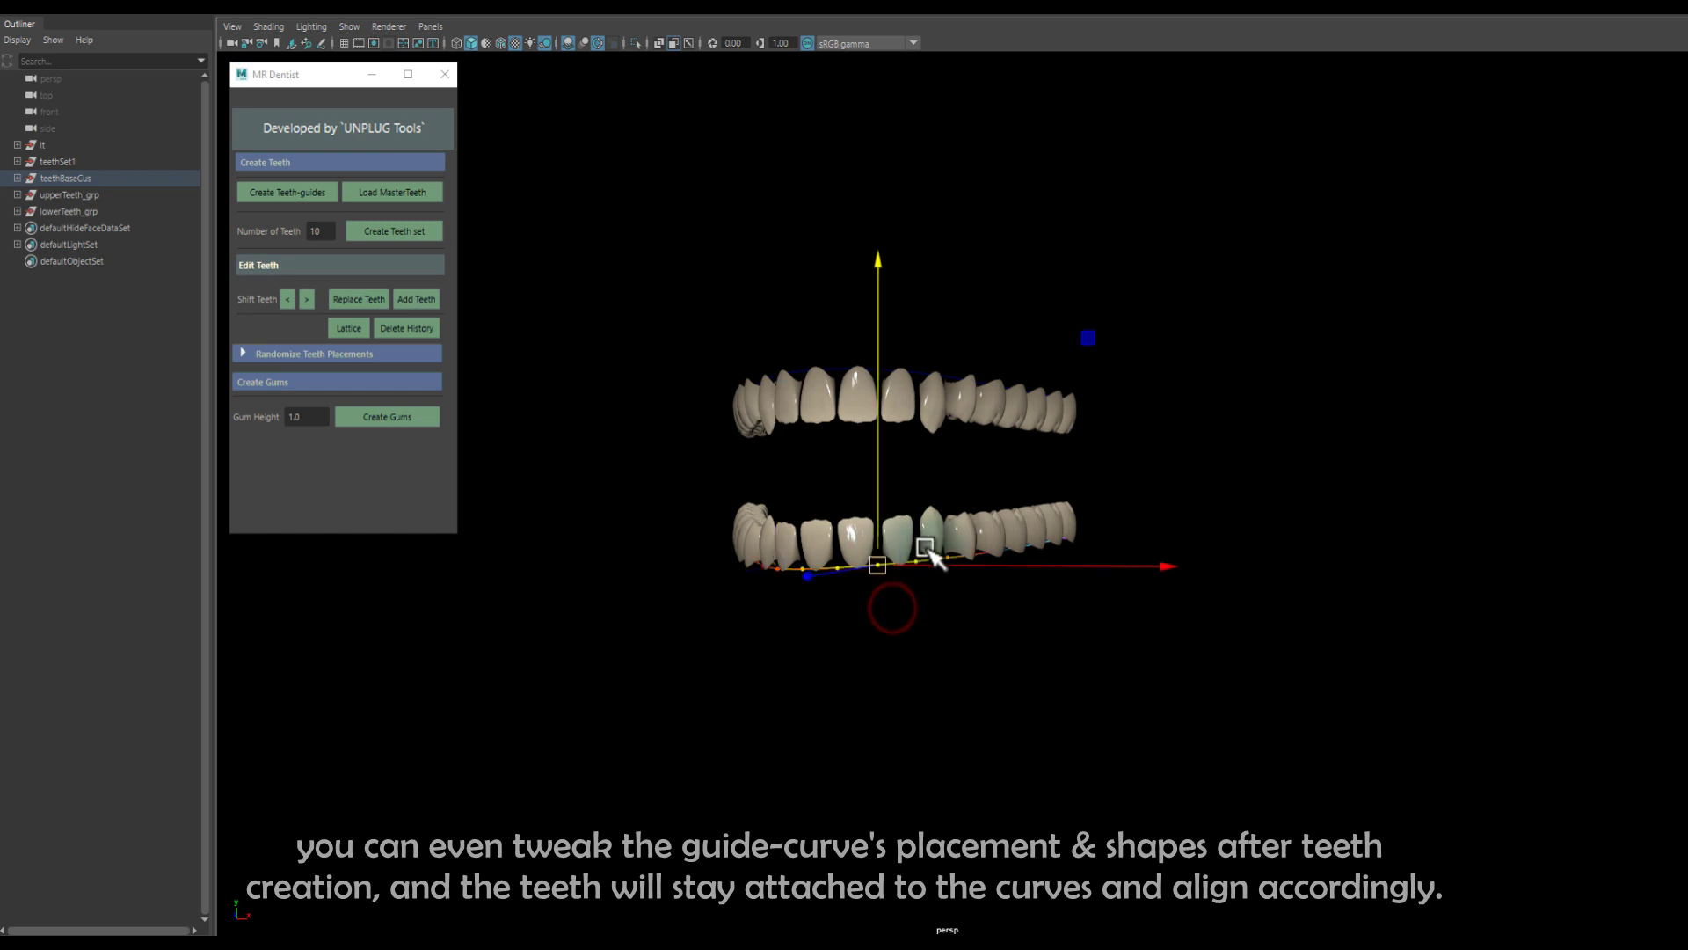
pyautogui.press('e')
pyautogui.moveTo(1180, 457); pyautogui.dragTo(1153, 397)
pyautogui.keyDown('alt'); pyautogui.moveTo(1232, 256); pyautogui.dragTo(877, 370); pyautogui.keyUp('alt')
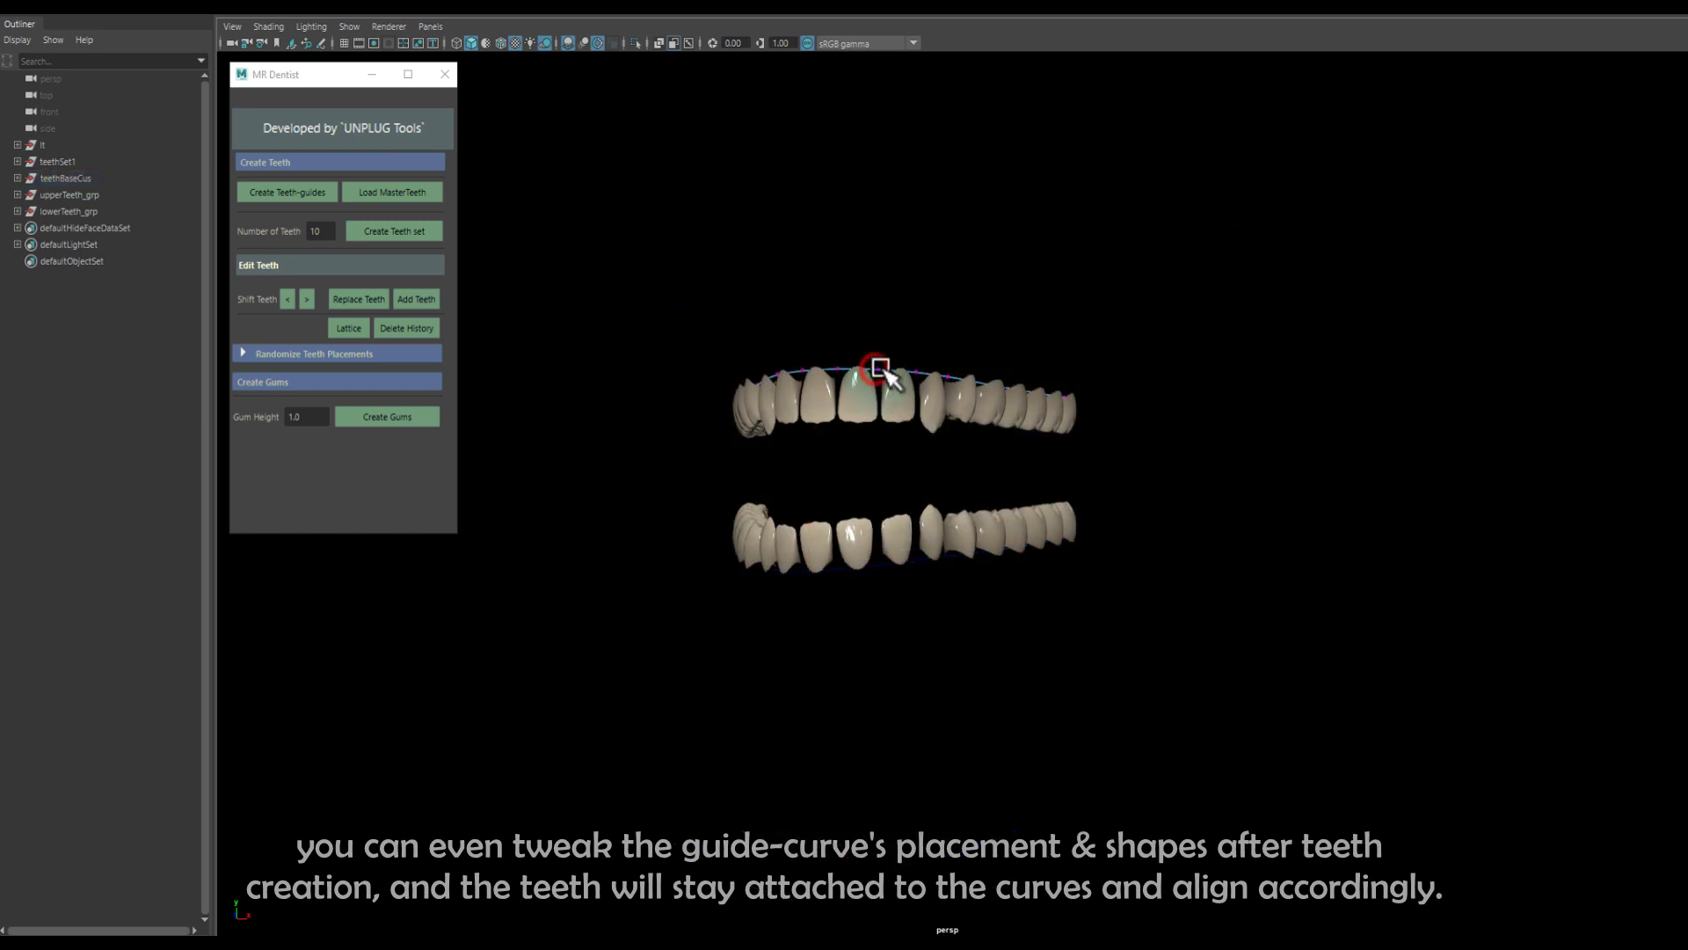
# Rotate the upper guide curve and raise its front point.
pyautogui.click(923, 422)
pyautogui.moveTo(1235, 356)
pyautogui.mouseDown()
pyautogui.moveTo(1190, 396)
pyautogui.moveTo(829, 414)
pyautogui.mouseUp()
pyautogui.press('w')
pyautogui.click(818, 423)
pyautogui.moveTo(817, 325); pyautogui.dragTo(817, 314)
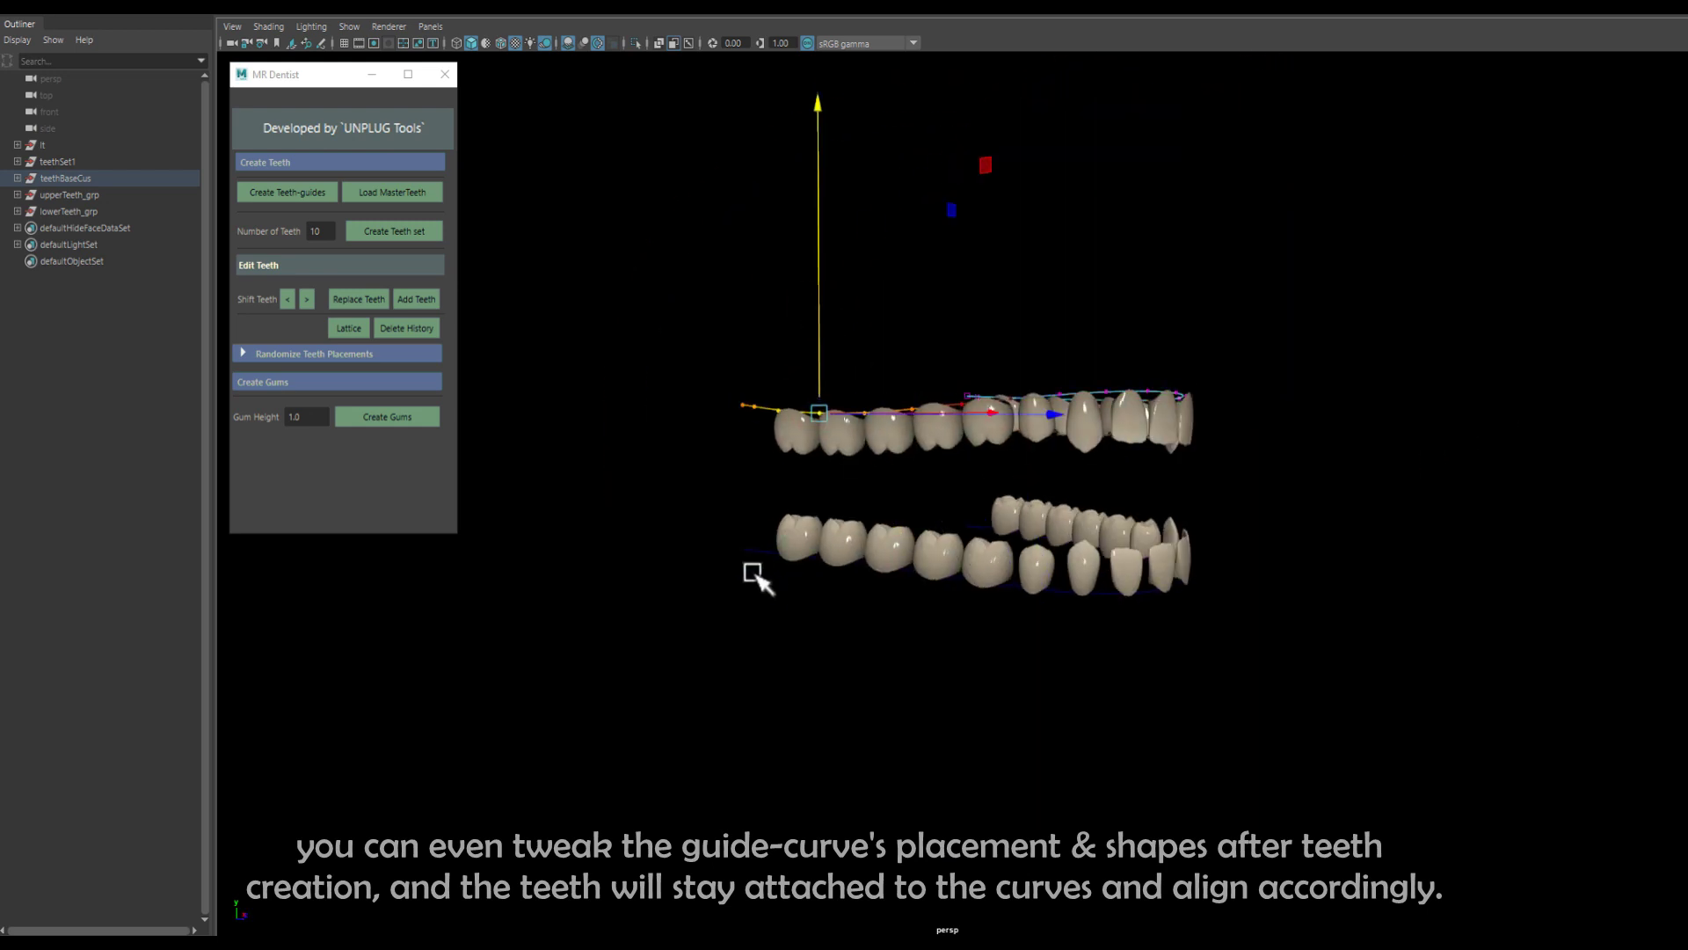
# Bend the lower guide curve by pulling one of its points.
pyautogui.click(825, 571)
pyautogui.moveTo(884, 595)
pyautogui.mouseDown()
pyautogui.moveTo(894, 615)
pyautogui.moveTo(946, 598)
pyautogui.mouseUp()
pyautogui.click(941, 567)
pyautogui.moveTo(954, 460)
pyautogui.mouseDown()
pyautogui.moveTo(886, 697)
pyautogui.moveTo(892, 369)
pyautogui.mouseUp()
# Rotate the upper guide curve and lower its end point.
pyautogui.click(878, 405)
pyautogui.press('e')
pyautogui.moveTo(622, 234); pyautogui.dragTo(738, 249)
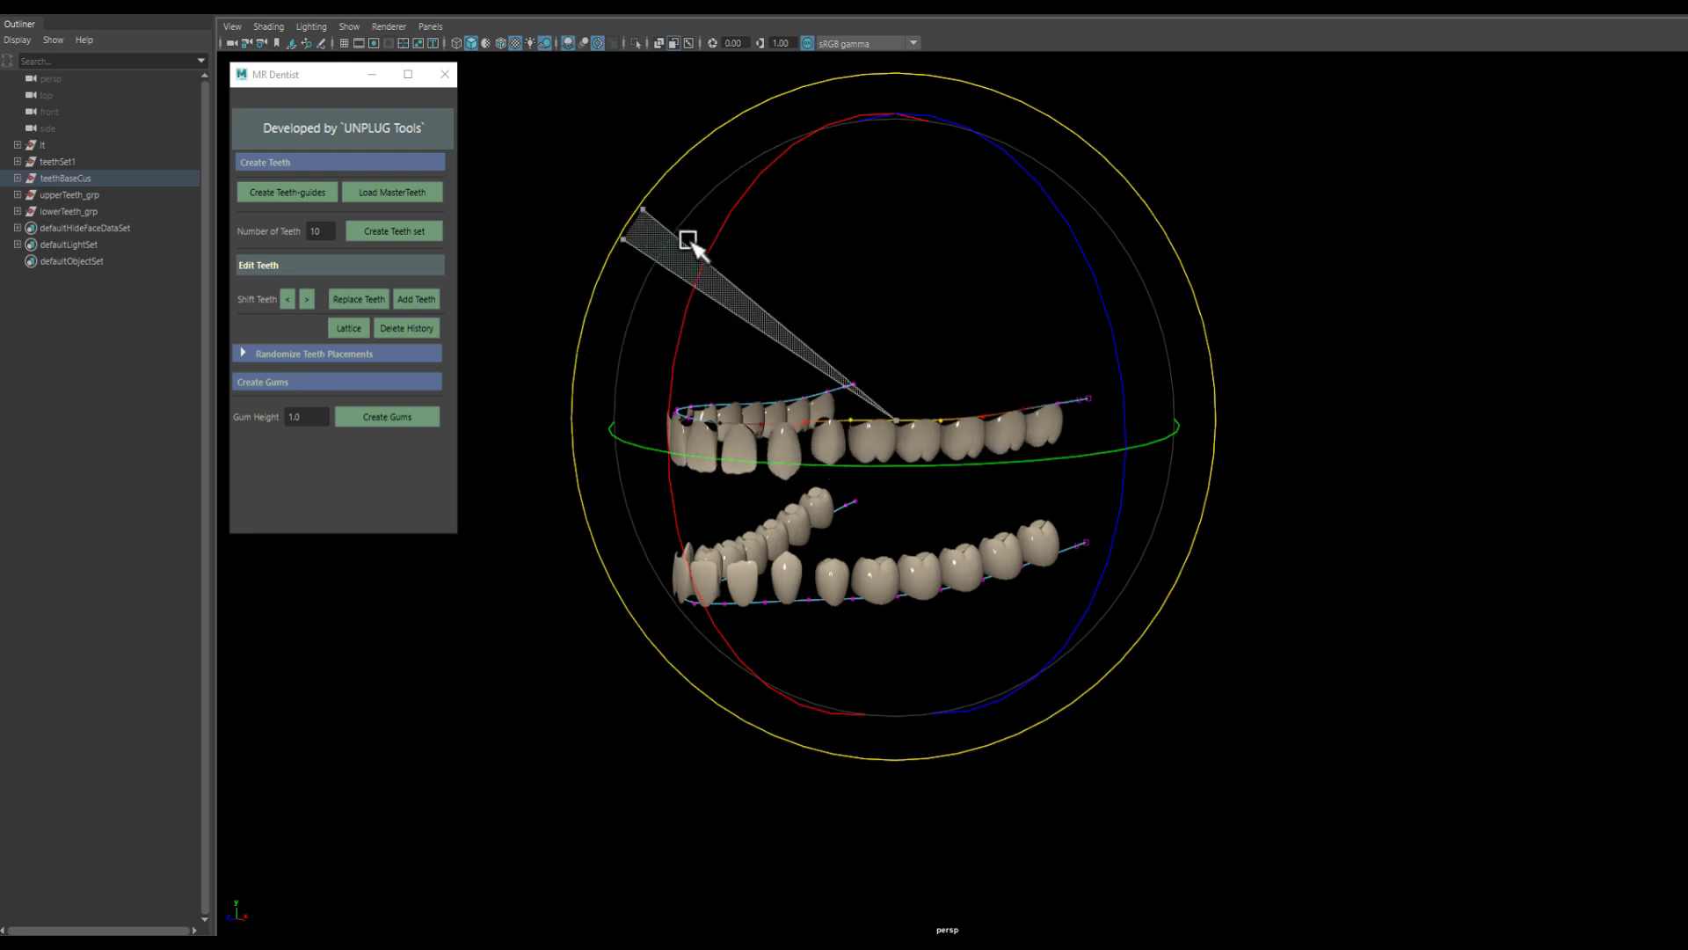
pyautogui.moveTo(1336, 364); pyautogui.dragTo(1047, 418)
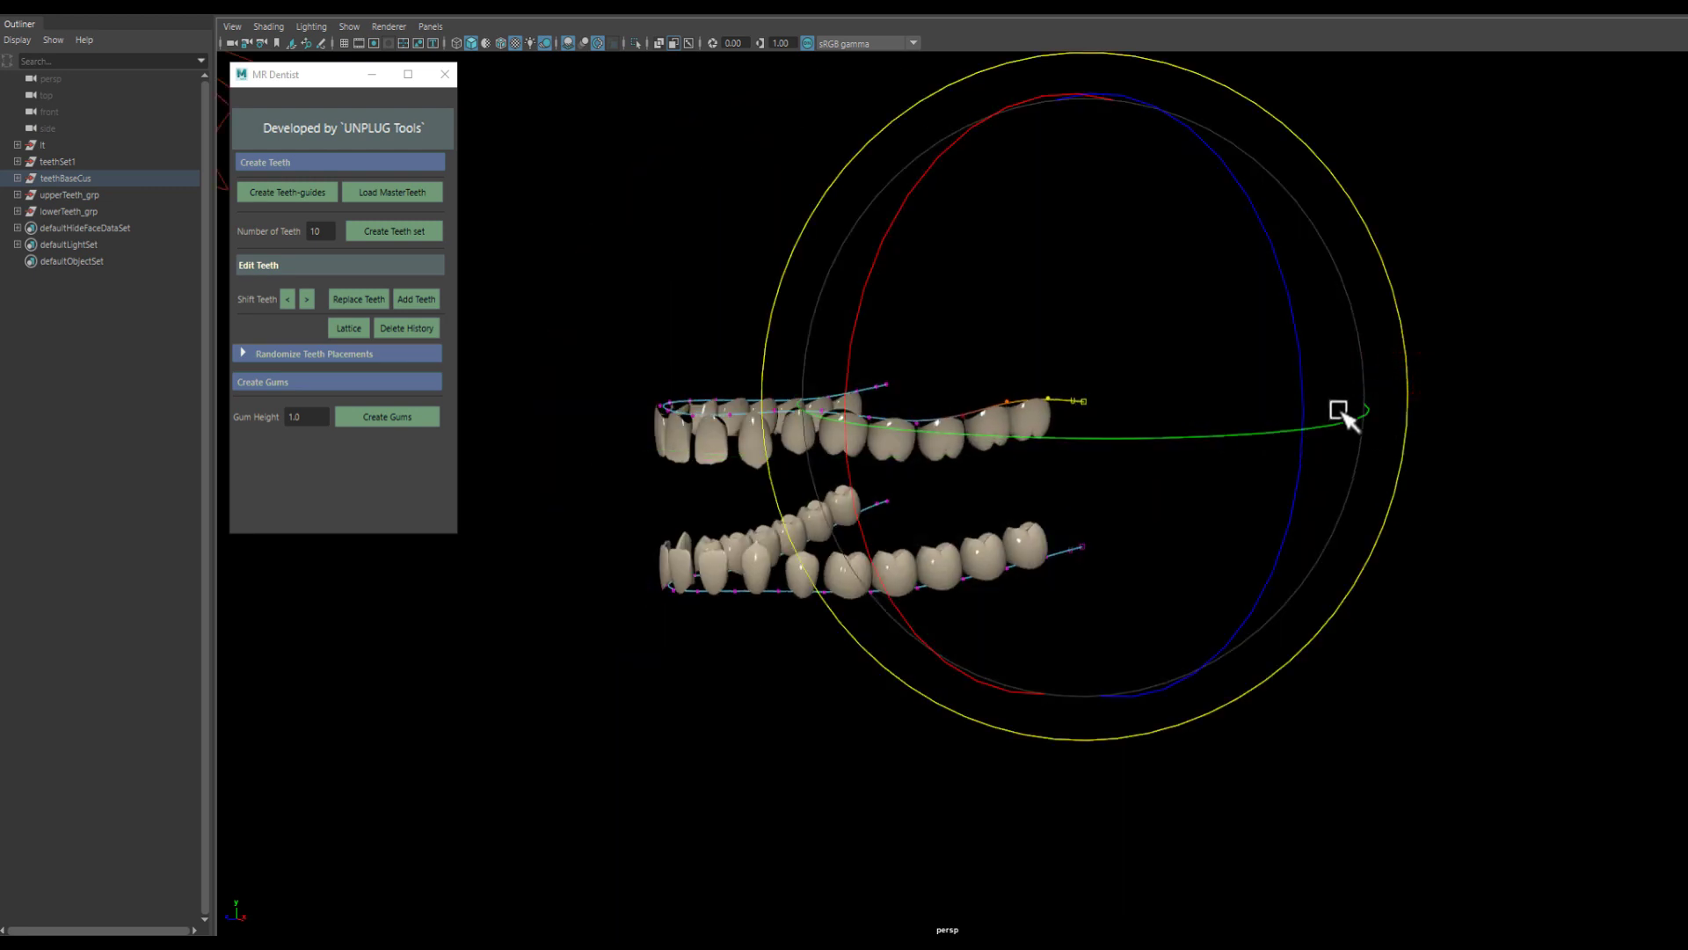
pyautogui.press('w')
pyautogui.moveTo(1080, 282); pyautogui.dragTo(1081, 309)
# Rotate a selected point on the lower guide curve to curve the arch.
pyautogui.click(923, 573)
pyautogui.press('e')
pyautogui.press('w')
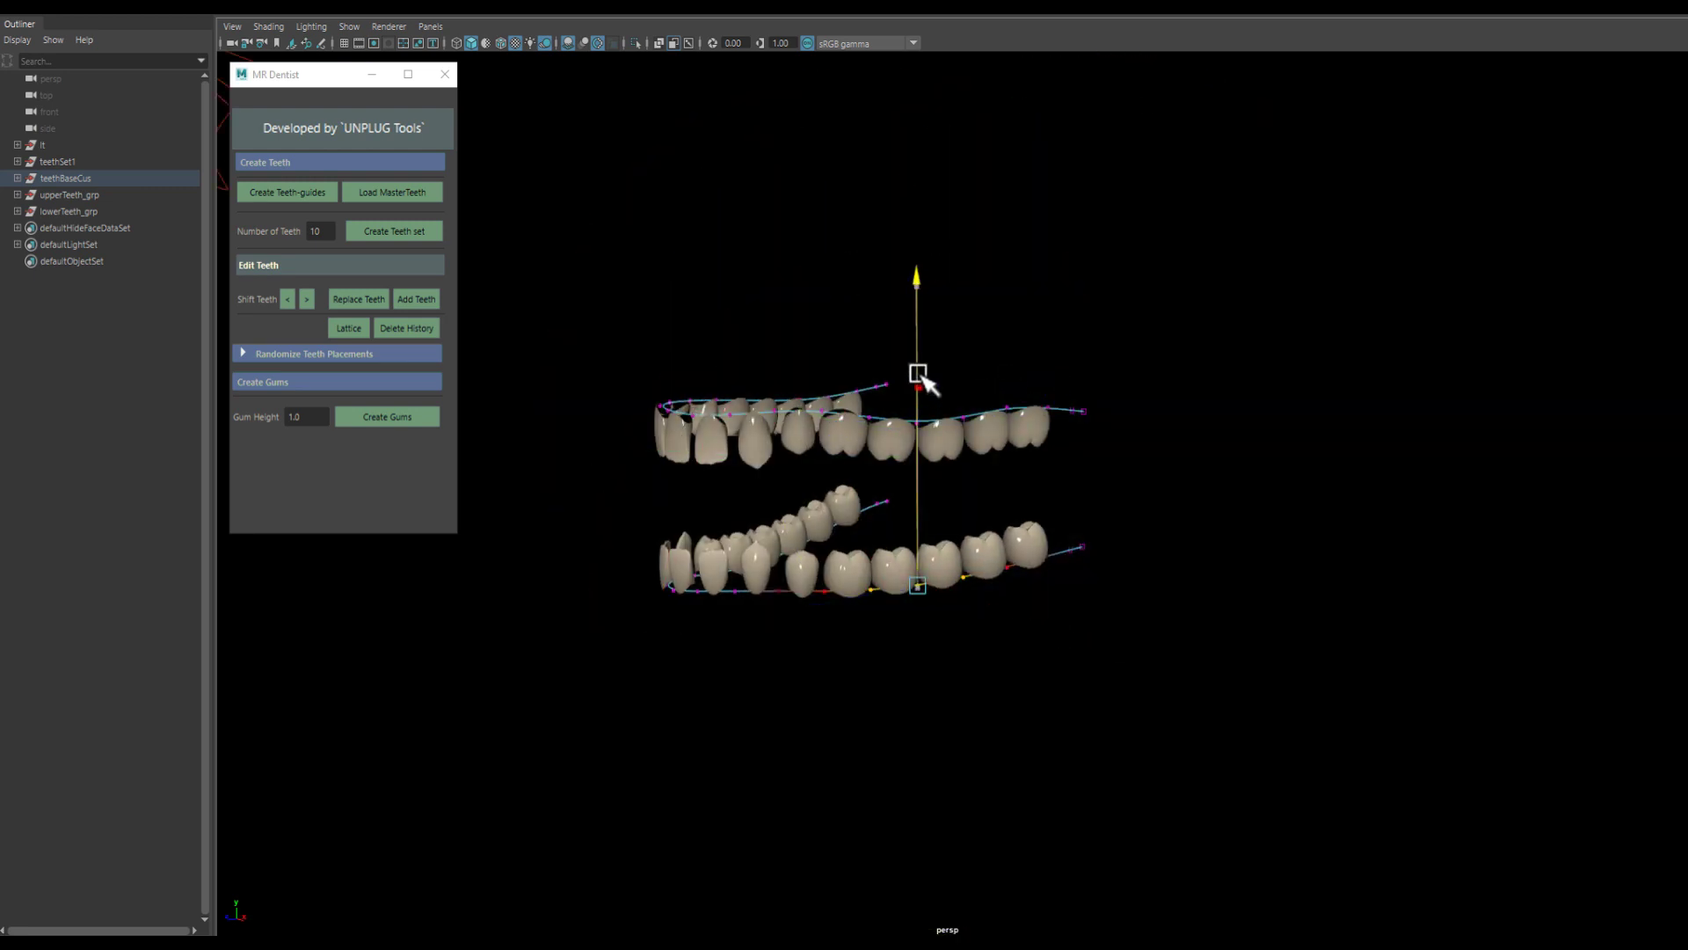
pyautogui.press('e')
pyautogui.moveTo(1152, 378)
pyautogui.mouseDown()
pyautogui.moveTo(1153, 407)
pyautogui.moveTo(1292, 434)
pyautogui.moveTo(911, 640)
pyautogui.mouseUp()
pyautogui.press('w')
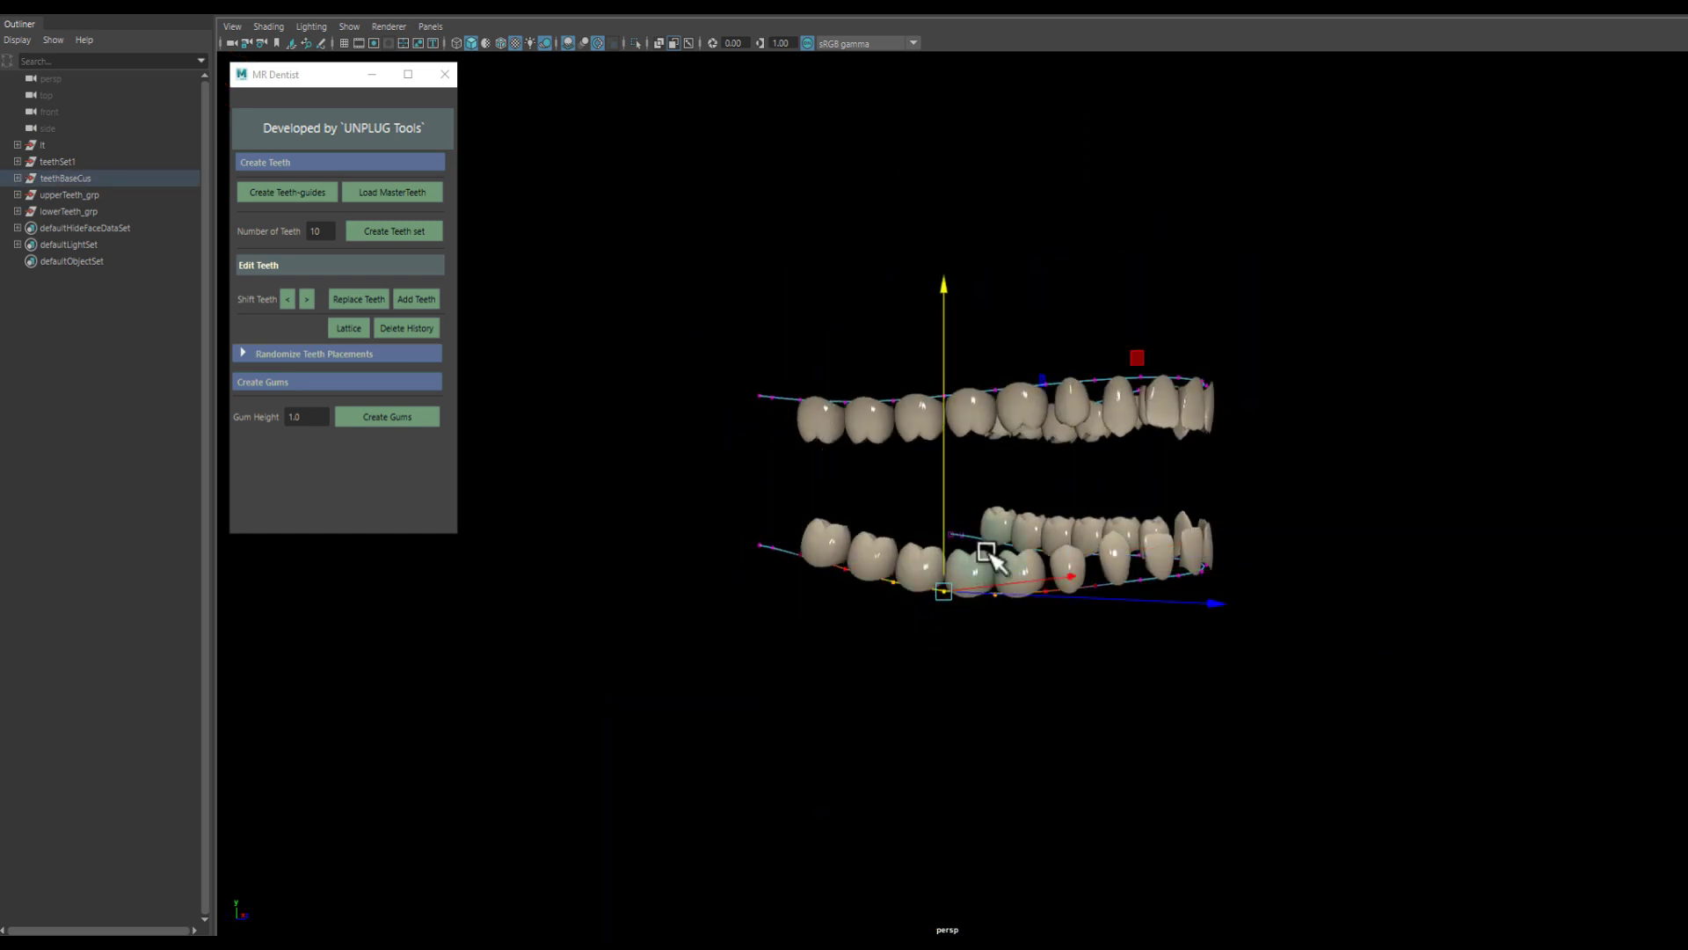
# Orbit around both curved dental arches to inspect them, then clear the selection.
pyautogui.keyDown('alt'); pyautogui.moveTo(929, 507); pyautogui.dragTo(930, 386); pyautogui.keyUp('alt')
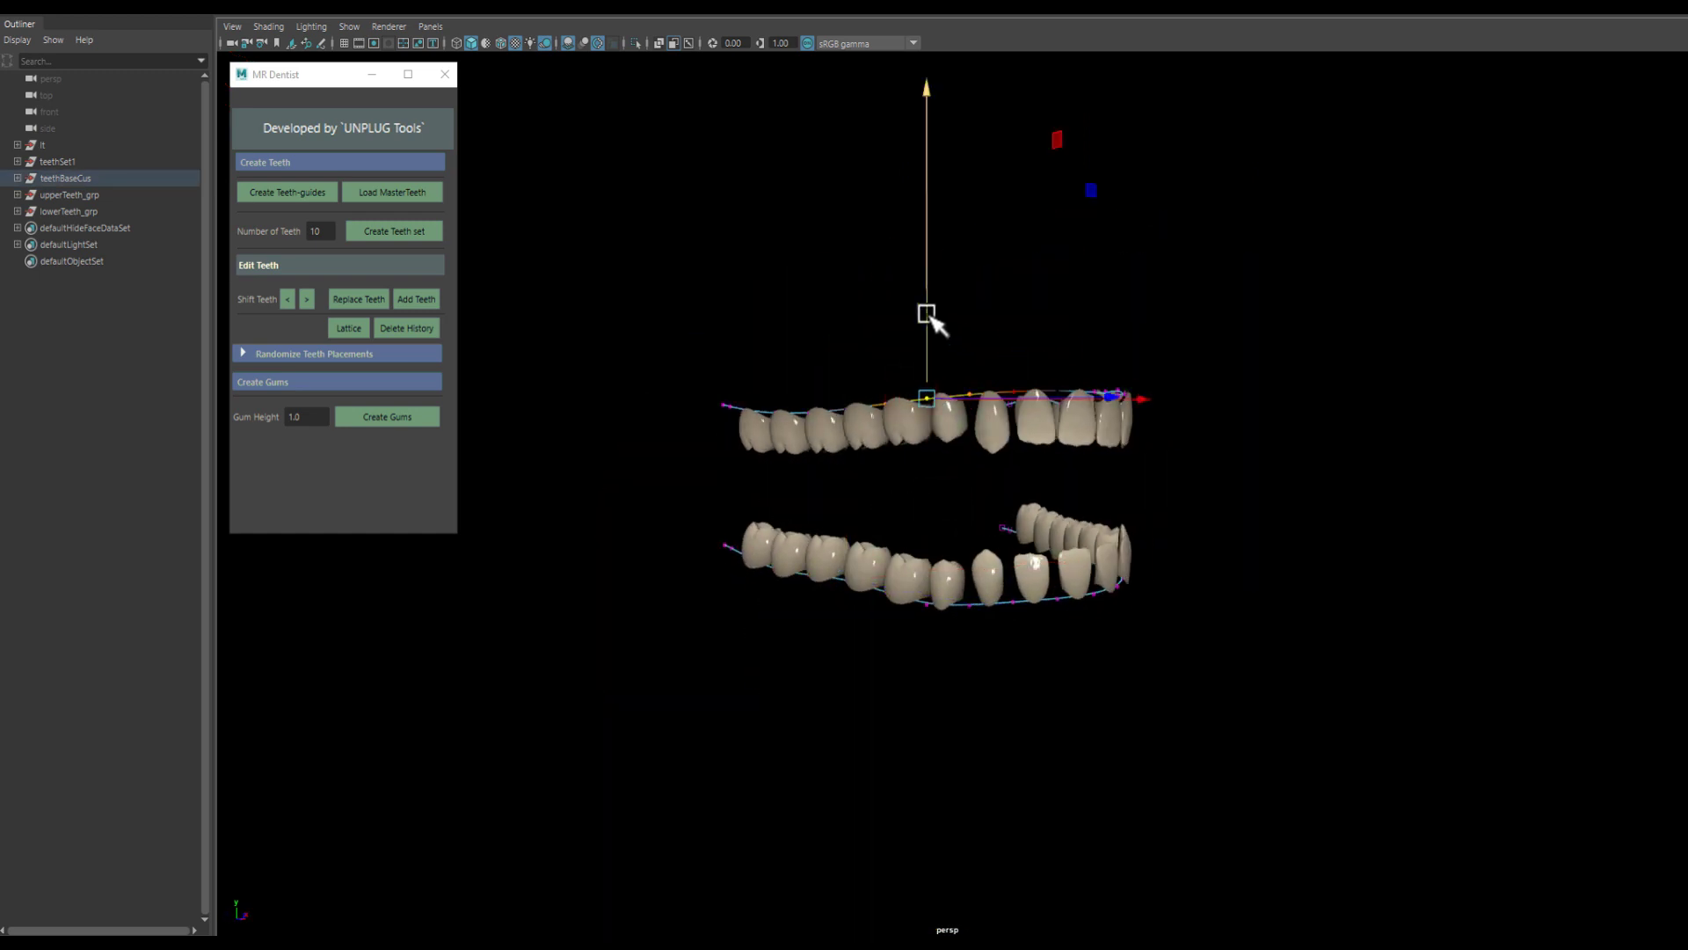
pyautogui.keyDown('alt'); pyautogui.moveTo(920, 327); pyautogui.dragTo(823, 570); pyautogui.keyUp('alt')
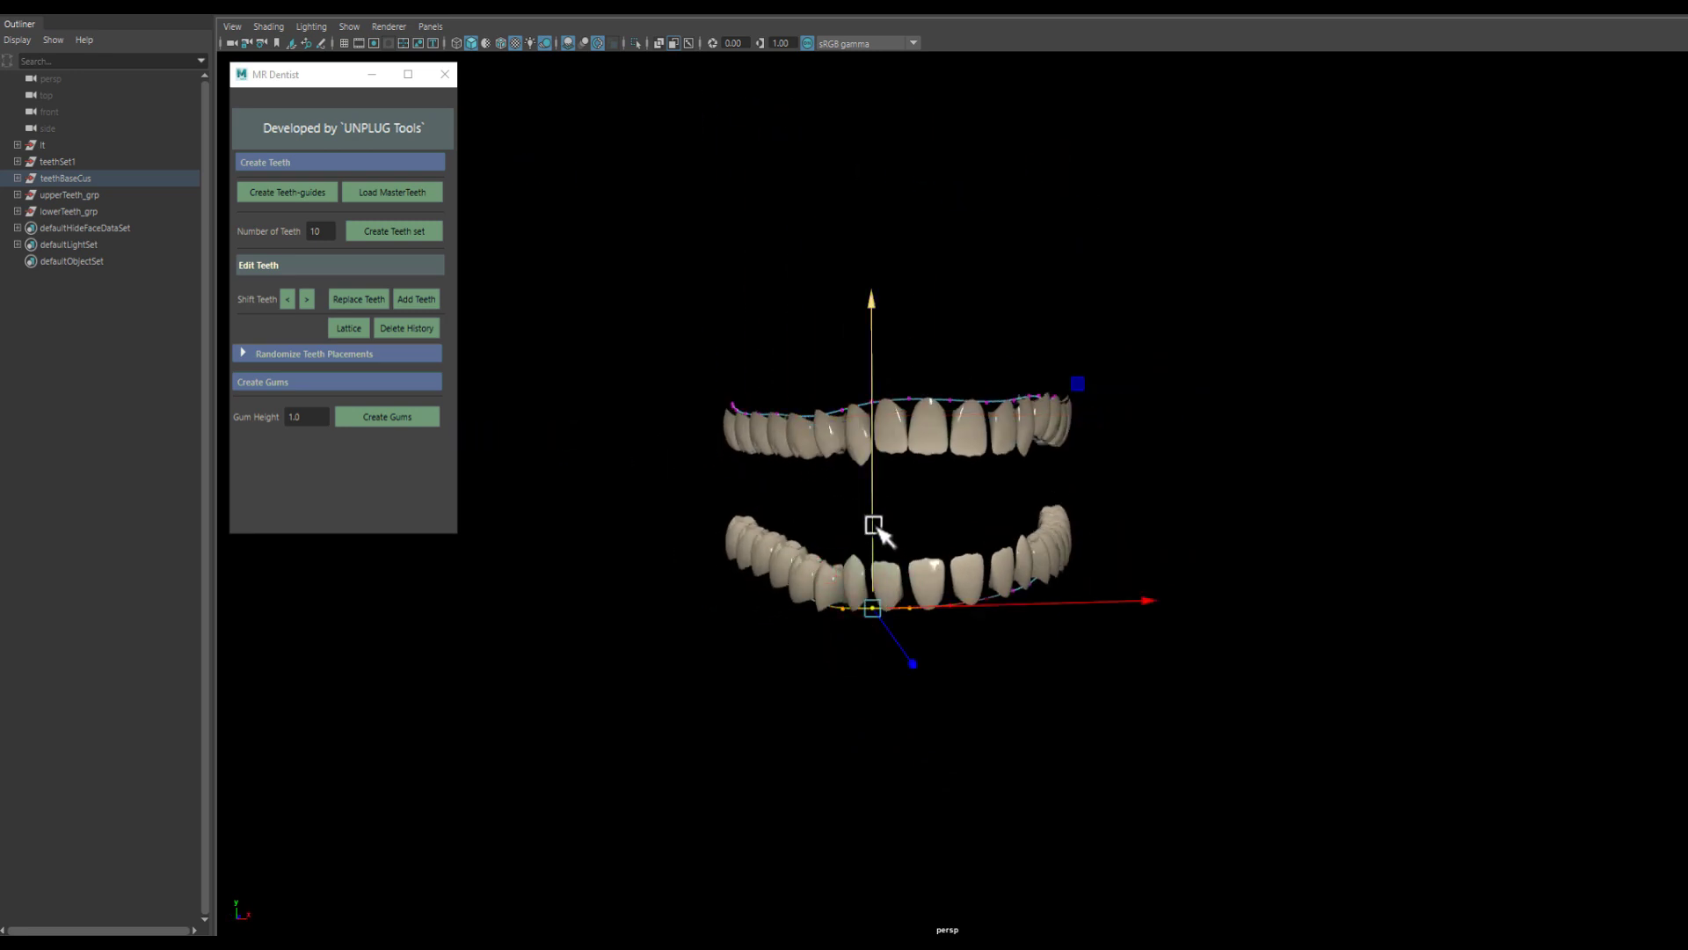
pyautogui.moveTo(946, 522)
pyautogui.keyDown('alt'); pyautogui.mouseDown()
pyautogui.moveTo(964, 554)
pyautogui.moveTo(1020, 530)
pyautogui.moveTo(1018, 610)
pyautogui.moveTo(1074, 576)
pyautogui.mouseUp(); pyautogui.keyUp('alt')
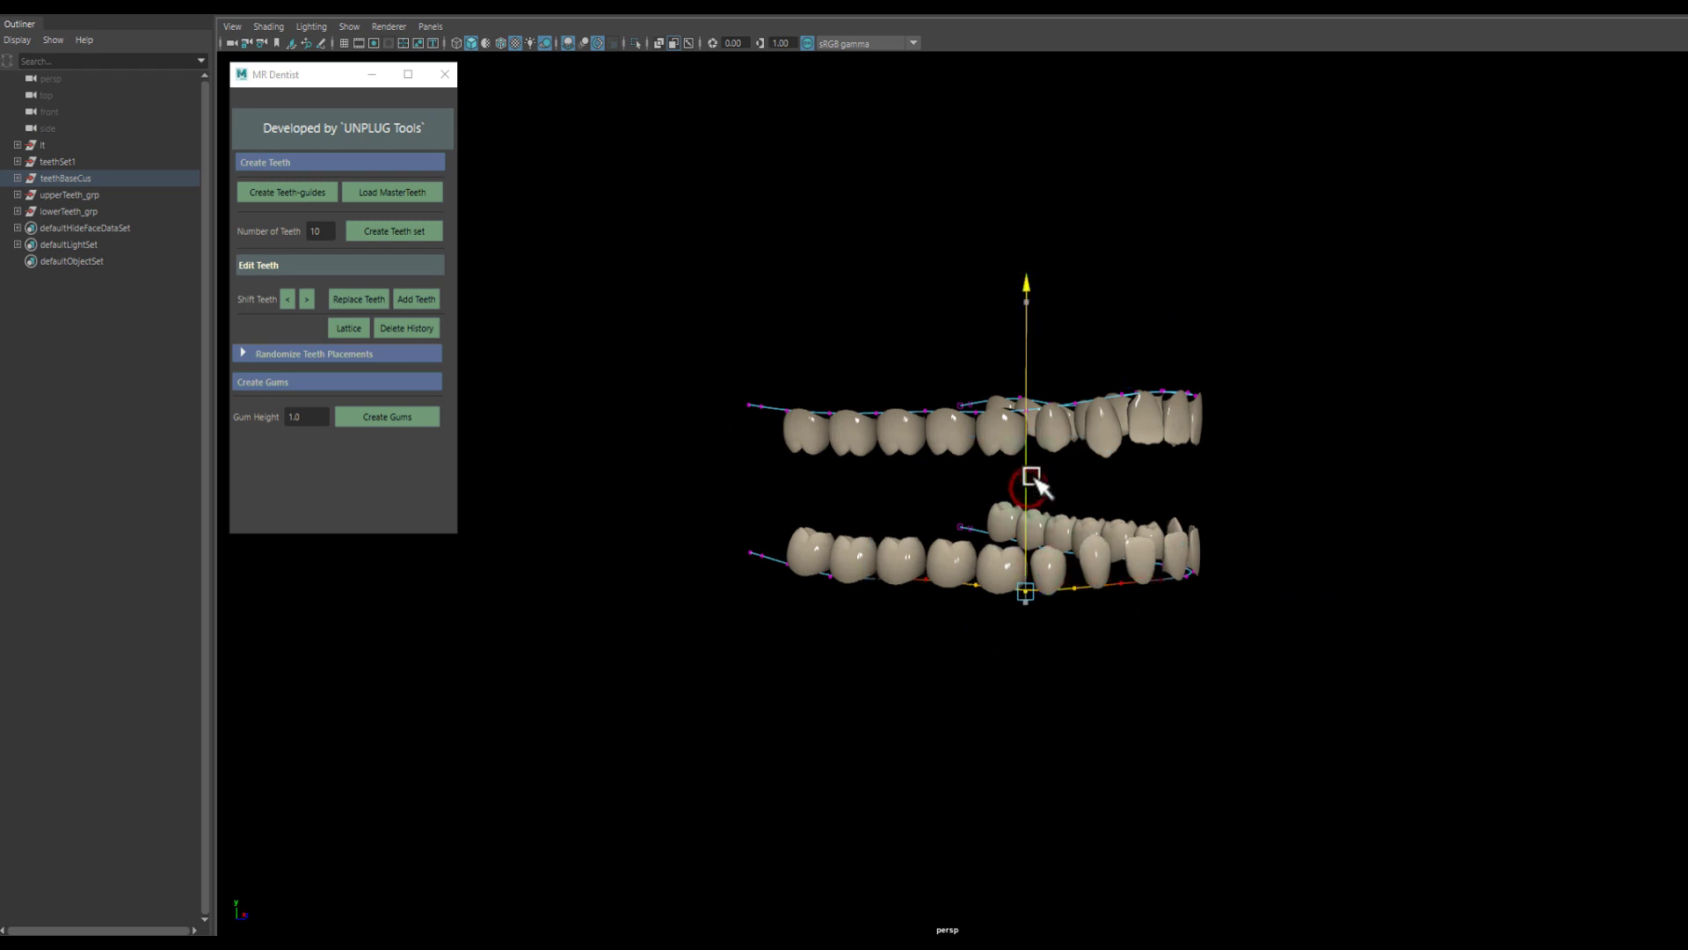
pyautogui.keyDown('alt'); pyautogui.moveTo(1031, 479); pyautogui.dragTo(967, 585); pyautogui.keyUp('alt')
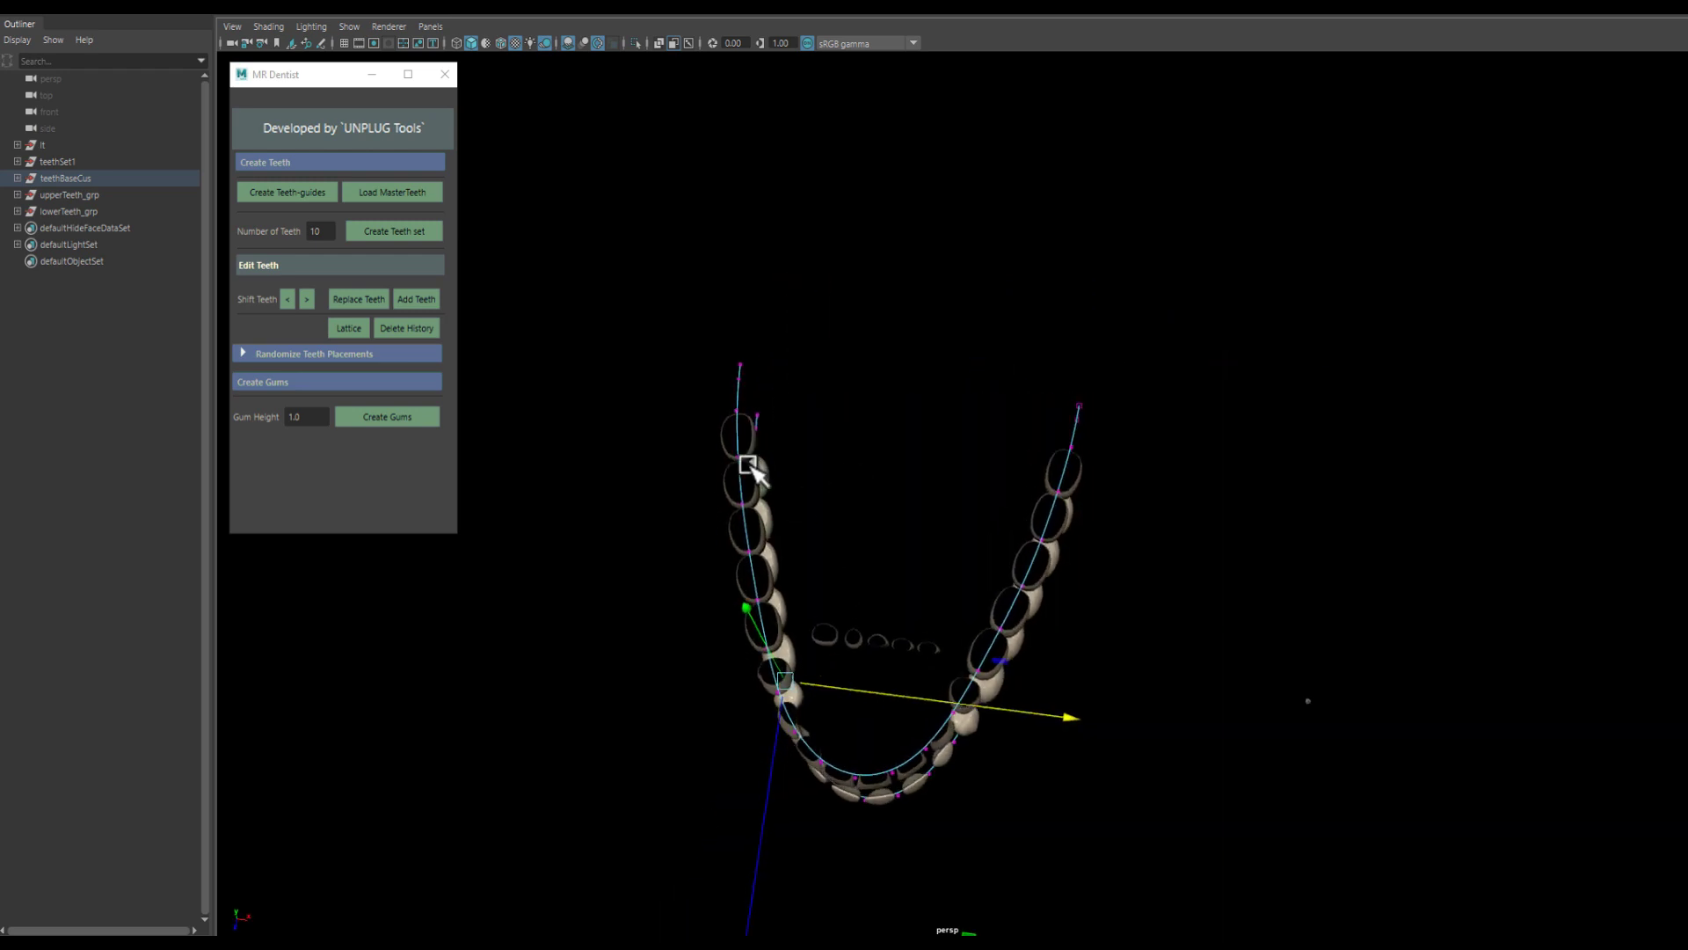
pyautogui.moveTo(914, 479)
pyautogui.keyDown('alt'); pyautogui.mouseDown()
pyautogui.moveTo(833, 430)
pyautogui.moveTo(882, 482)
pyautogui.moveTo(1183, 489)
pyautogui.moveTo(836, 554)
pyautogui.mouseUp(); pyautogui.keyUp('alt')
pyautogui.moveTo(905, 478)
pyautogui.keyDown('alt'); pyautogui.mouseDown()
pyautogui.moveTo(888, 431)
pyautogui.moveTo(1029, 384)
pyautogui.moveTo(961, 633)
pyautogui.moveTo(1152, 521)
pyautogui.moveTo(874, 504)
pyautogui.moveTo(1198, 504)
pyautogui.moveTo(1217, 489)
pyautogui.moveTo(1218, 506)
pyautogui.moveTo(908, 551)
pyautogui.moveTo(886, 603)
pyautogui.moveTo(787, 257)
pyautogui.moveTo(874, 297)
pyautogui.moveTo(859, 290)
pyautogui.moveTo(877, 381)
pyautogui.moveTo(862, 473)
pyautogui.mouseUp(); pyautogui.keyUp('alt')
pyautogui.click(787, 258)
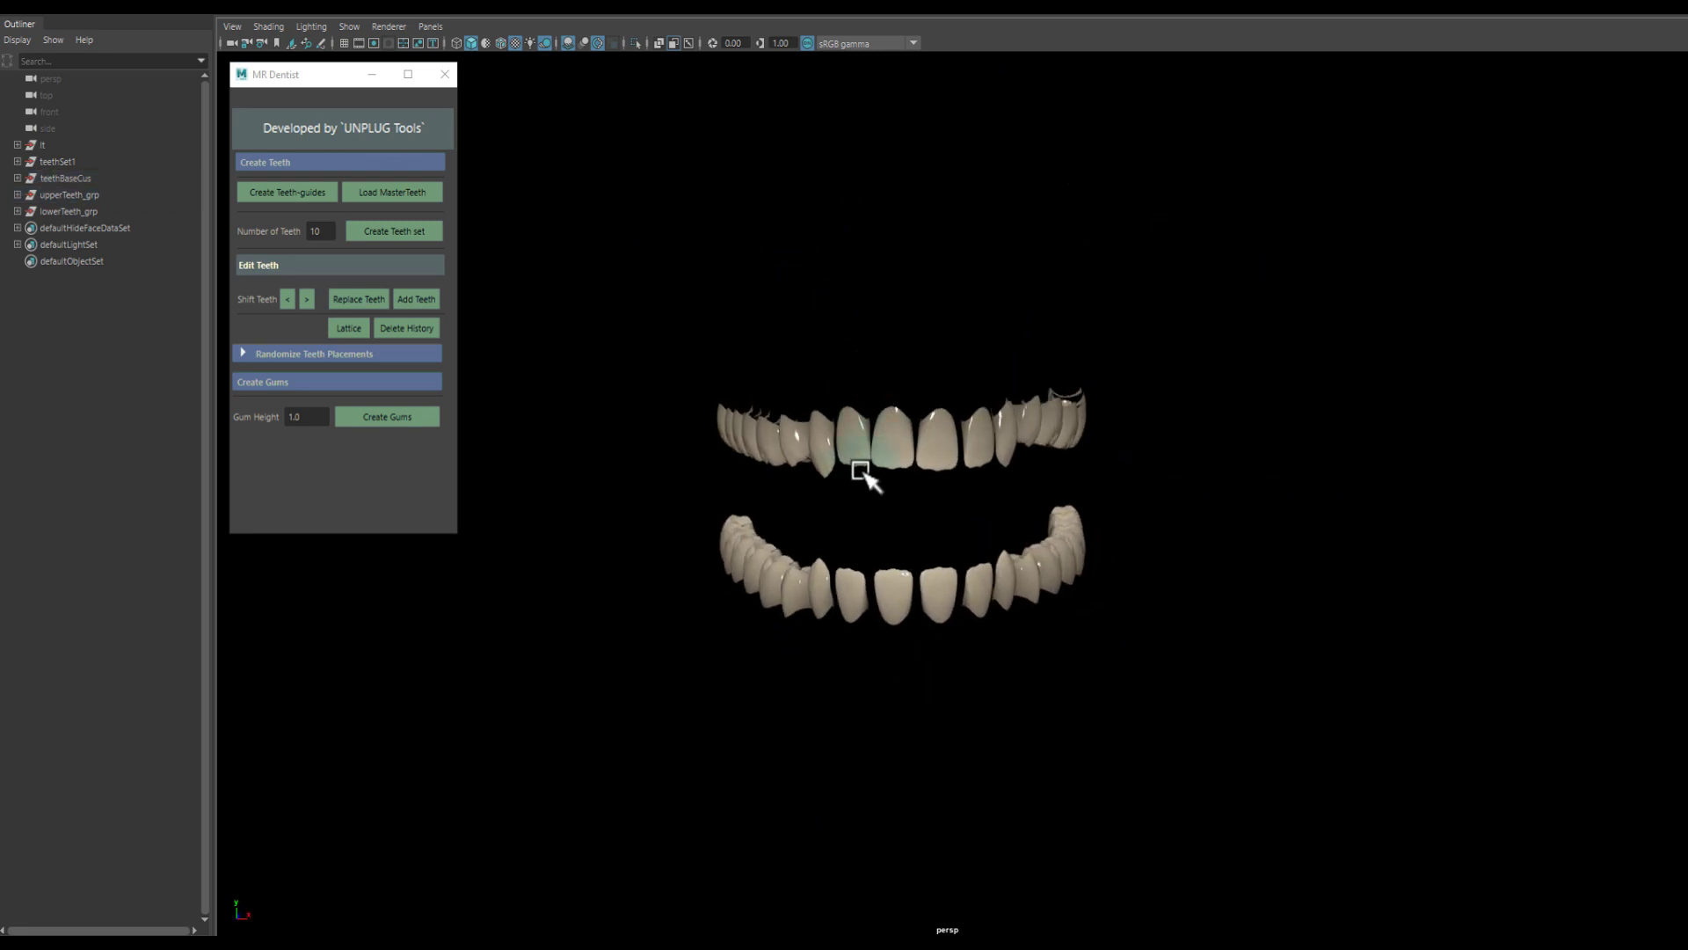
# Marquee-select several lower teeth and slide them along the guide curve, then select the left lower teeth.
pyautogui.click(909, 455)
pyautogui.press('e')
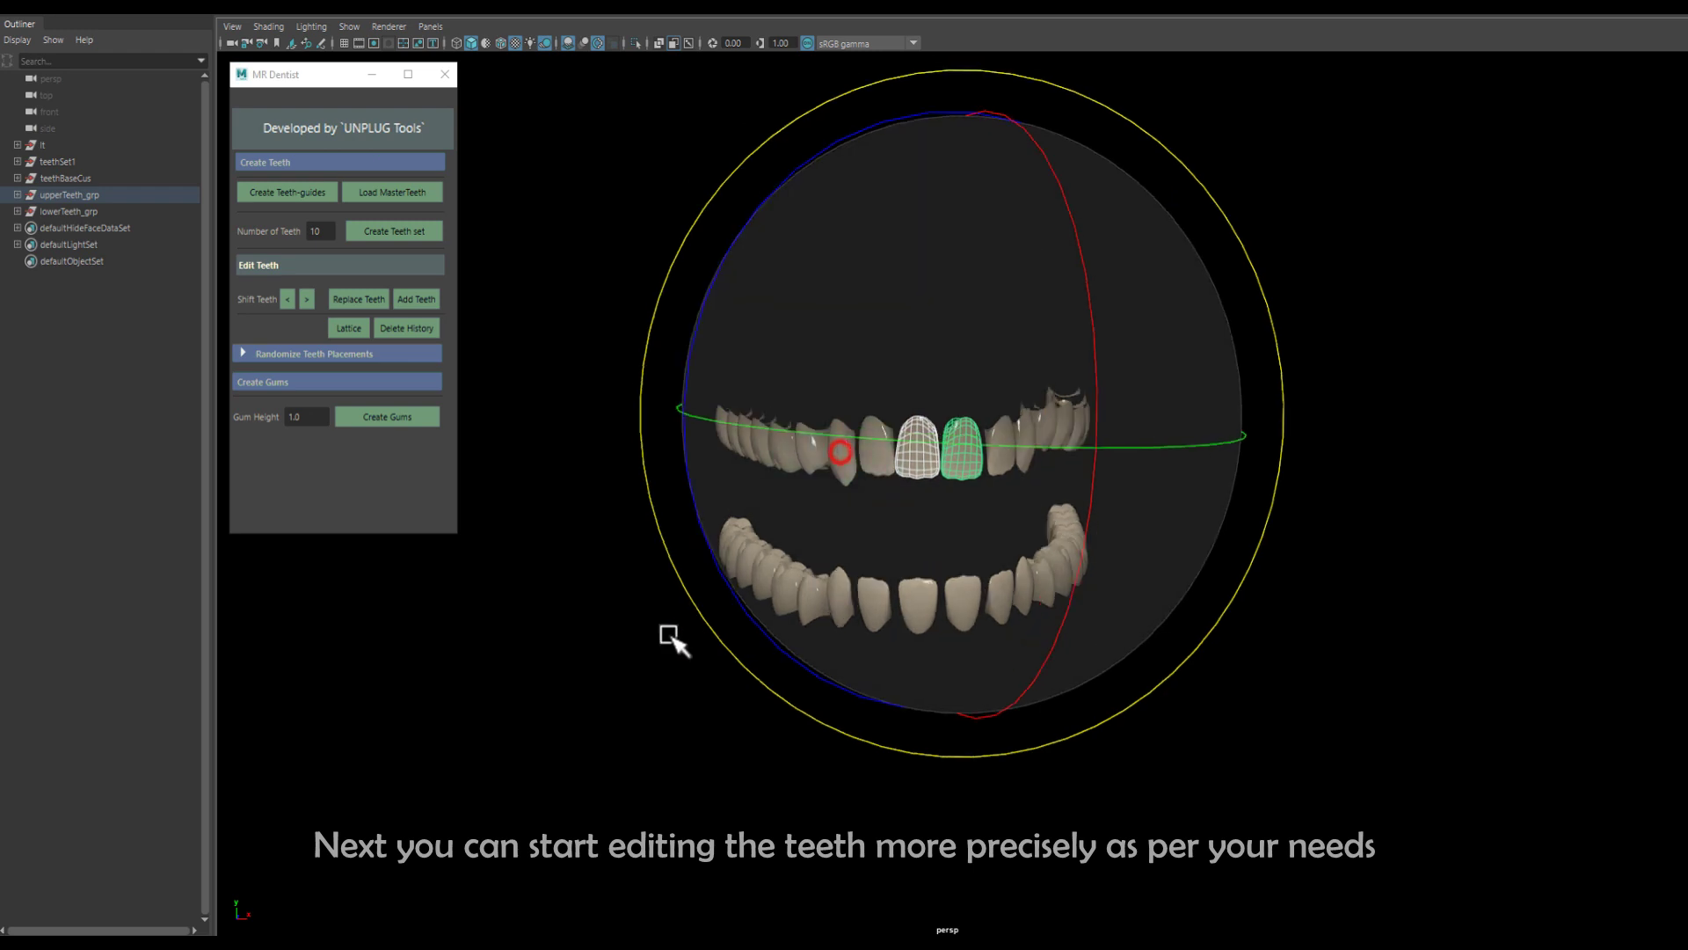
pyautogui.press('w')
pyautogui.moveTo(635, 713)
pyautogui.mouseDown()
pyautogui.moveTo(919, 498)
pyautogui.moveTo(923, 517)
pyautogui.mouseUp()
pyautogui.moveTo(773, 554)
pyautogui.keyDown('alt'); pyautogui.mouseDown()
pyautogui.moveTo(878, 554)
pyautogui.moveTo(1251, 641)
pyautogui.moveTo(1020, 640)
pyautogui.mouseUp(); pyautogui.keyUp('alt')
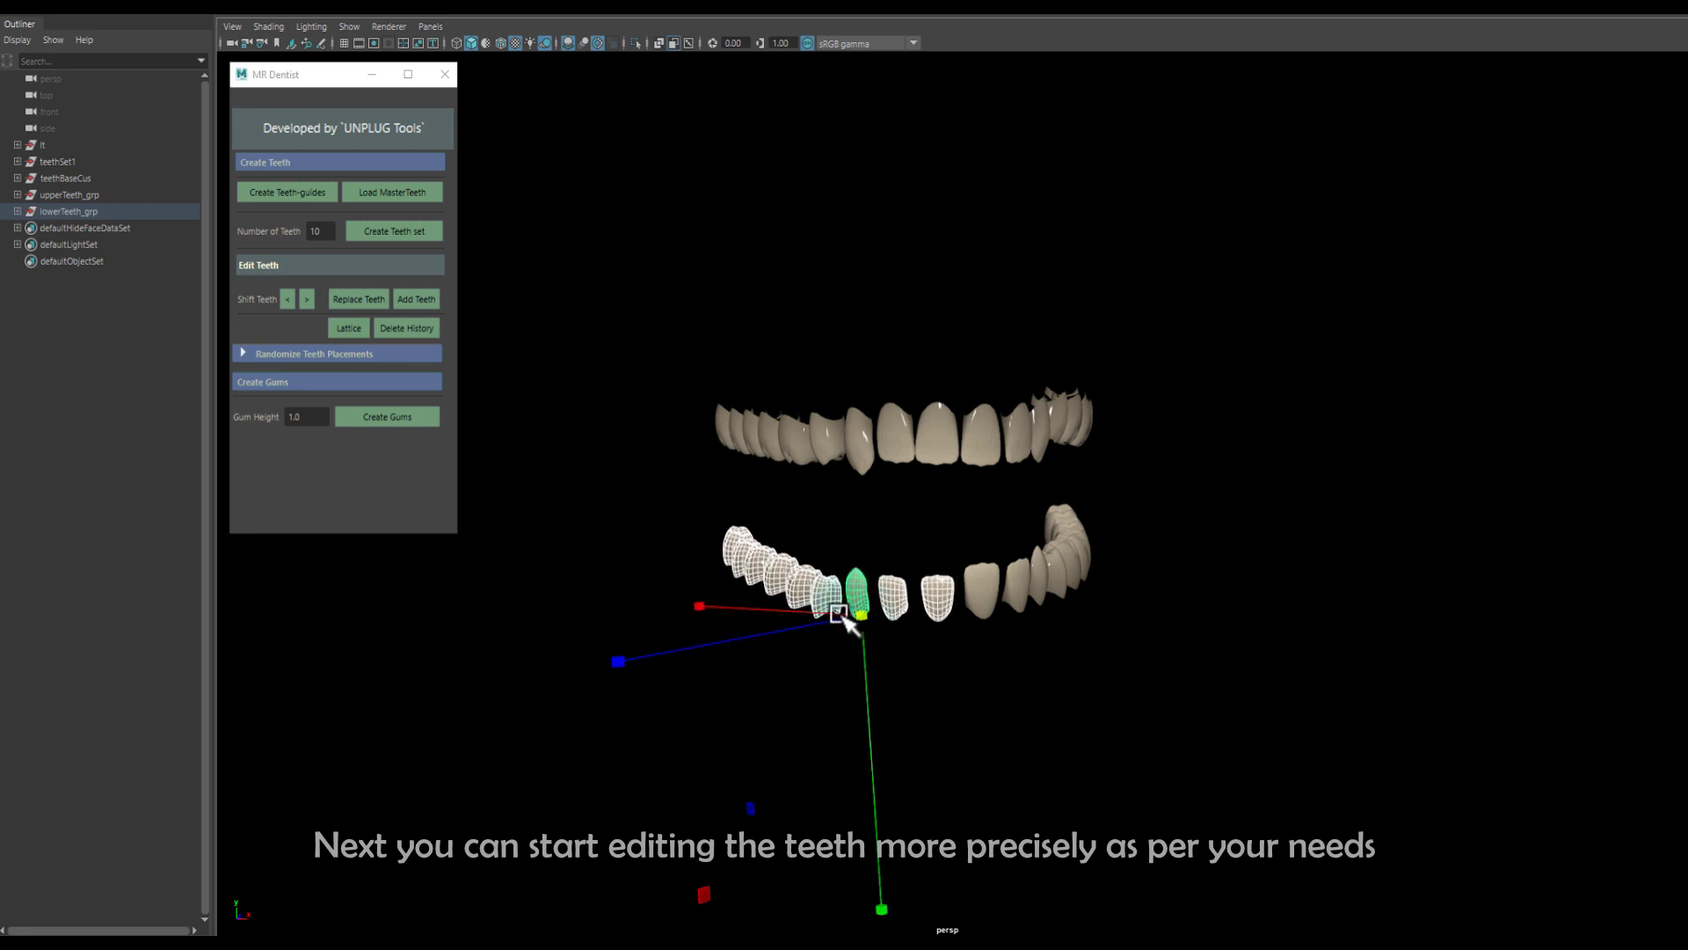
pyautogui.moveTo(575, 721); pyautogui.dragTo(1260, 510)
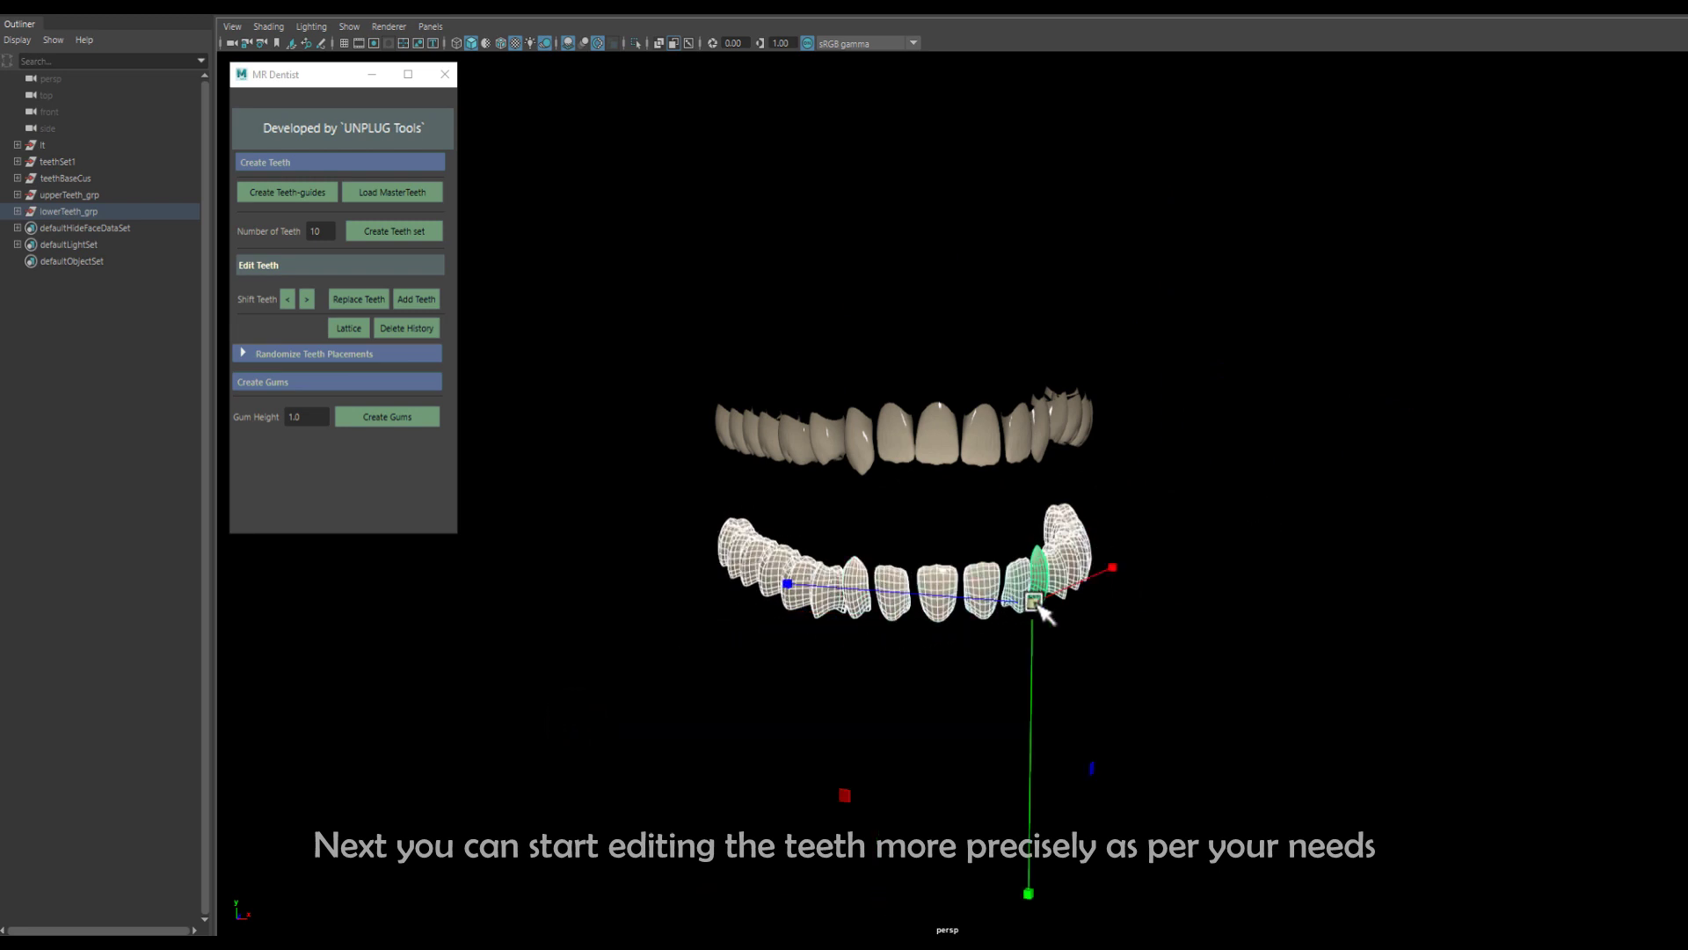
pyautogui.moveTo(1041, 604); pyautogui.dragTo(1023, 607)
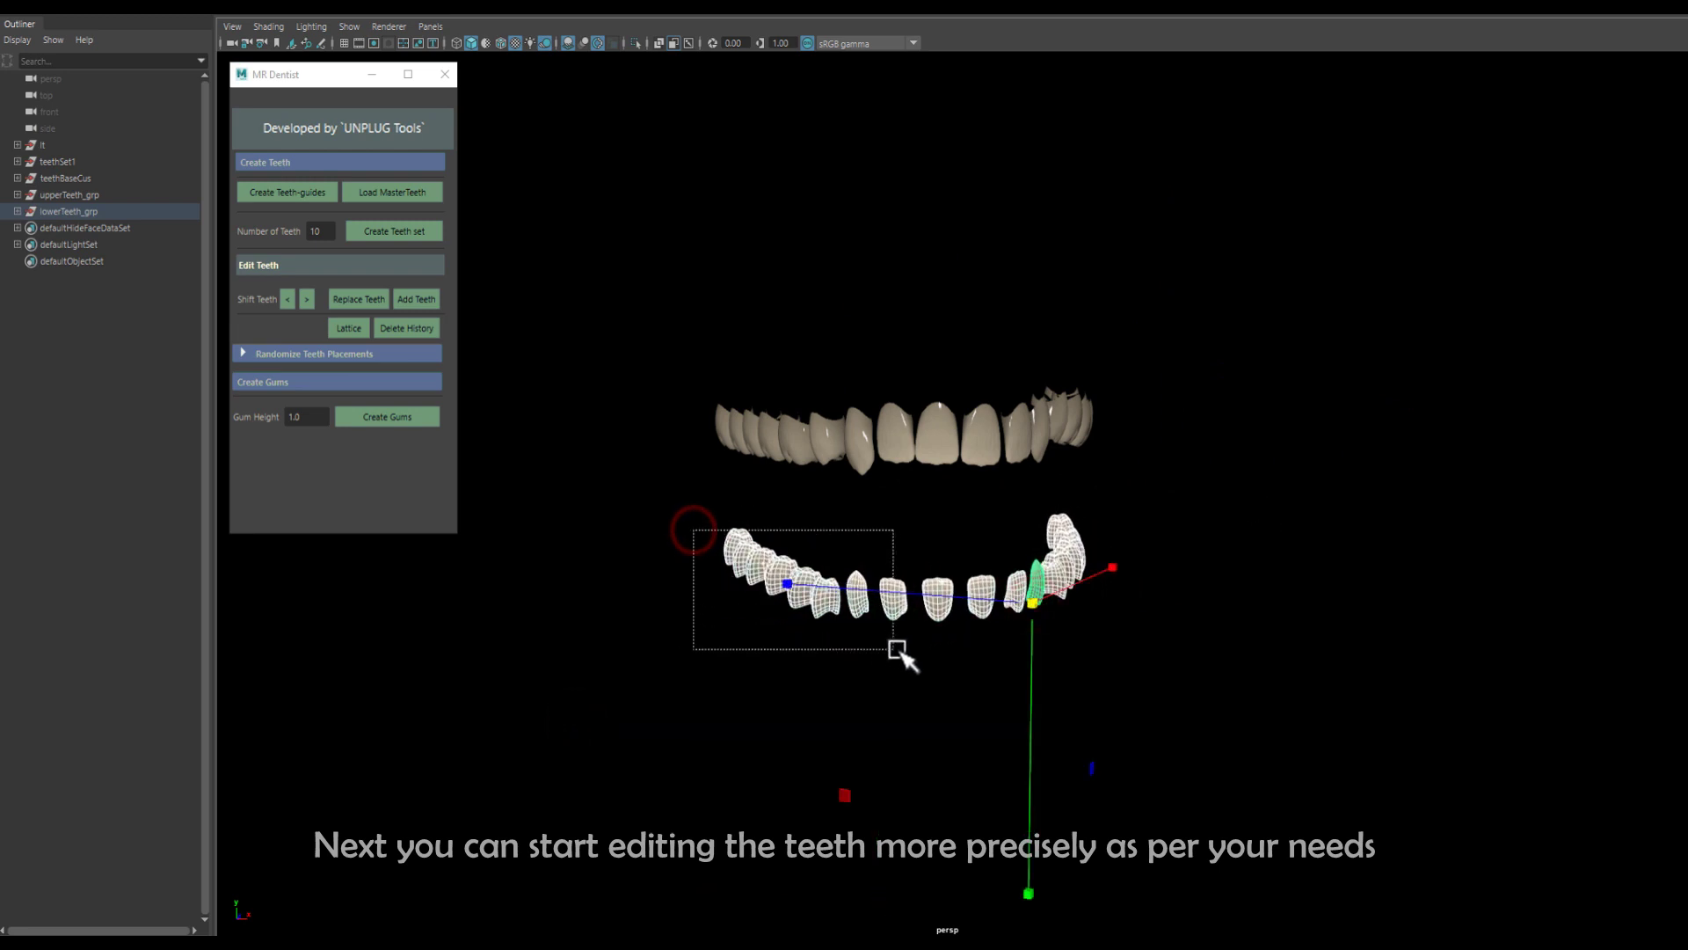
pyautogui.moveTo(897, 651); pyautogui.dragTo(932, 664)
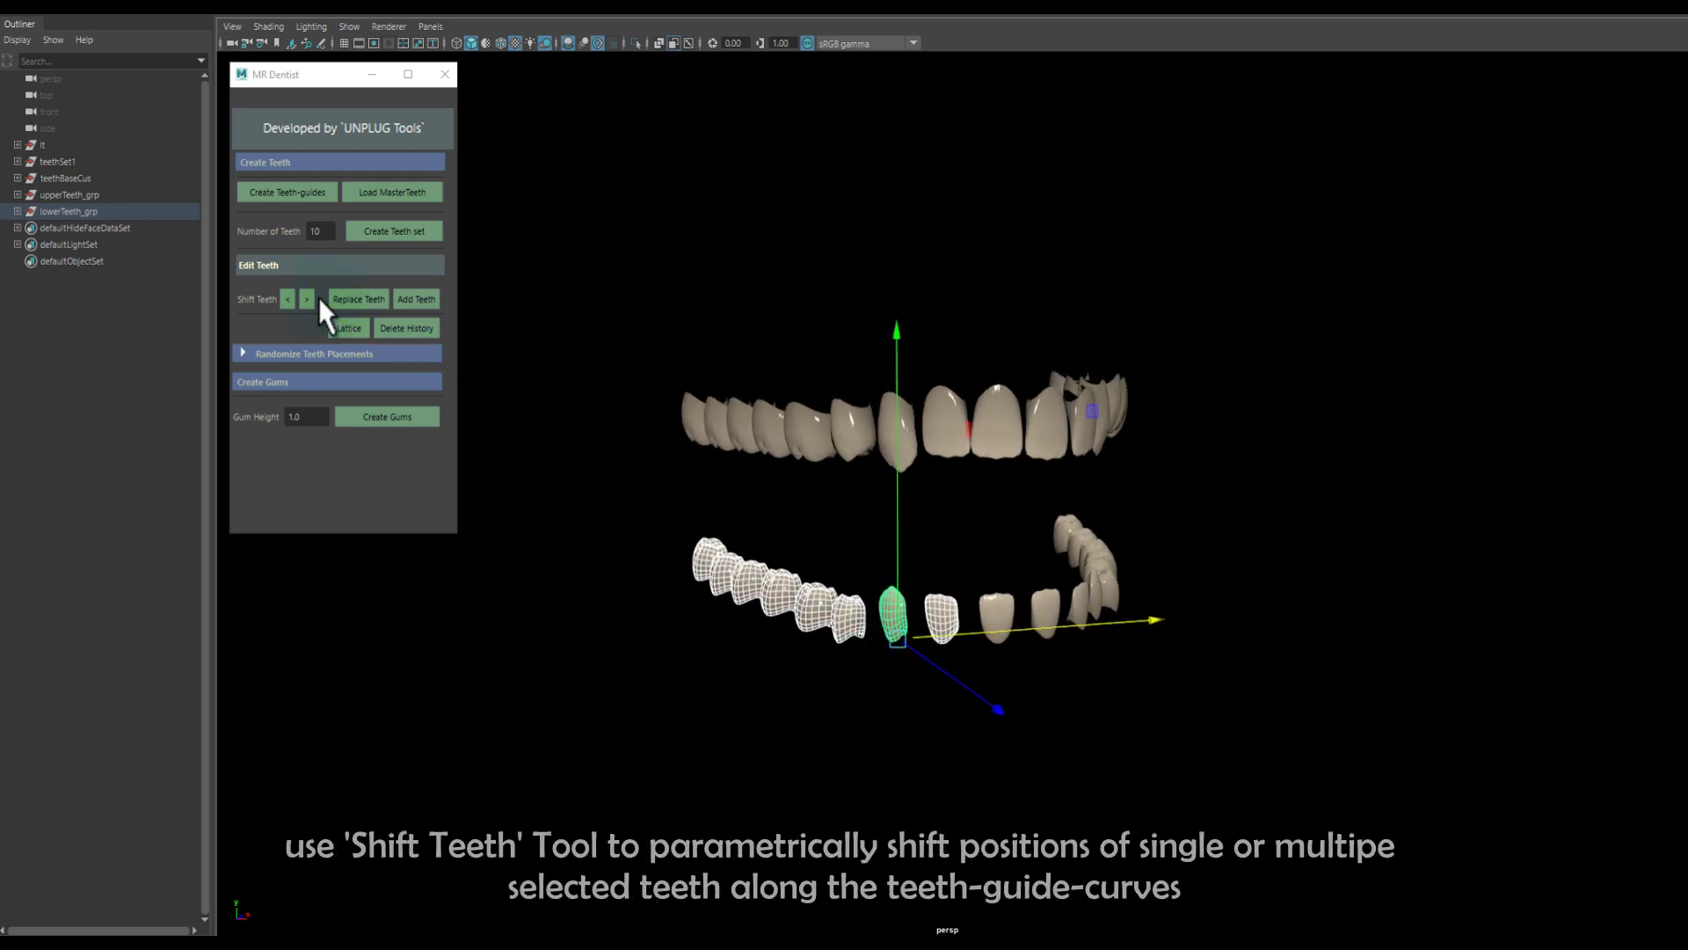
# Step two selections of lower teeth along the guide curve with Shift Teeth '>'.
pyautogui.click(308, 297)
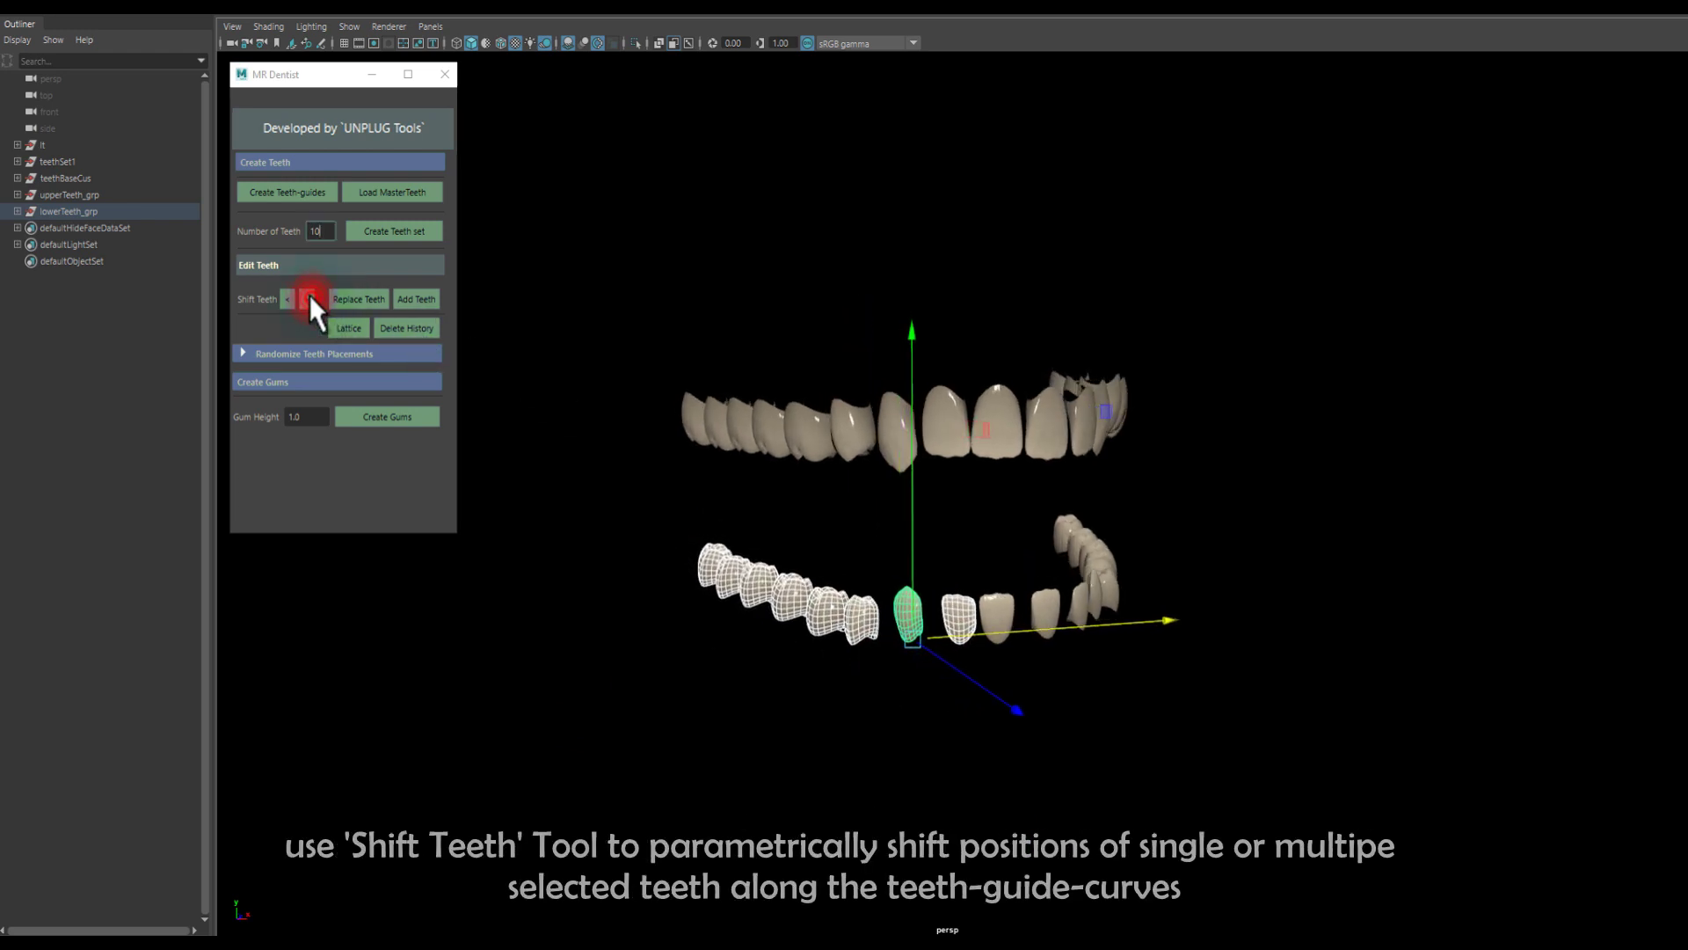
pyautogui.click(310, 298)
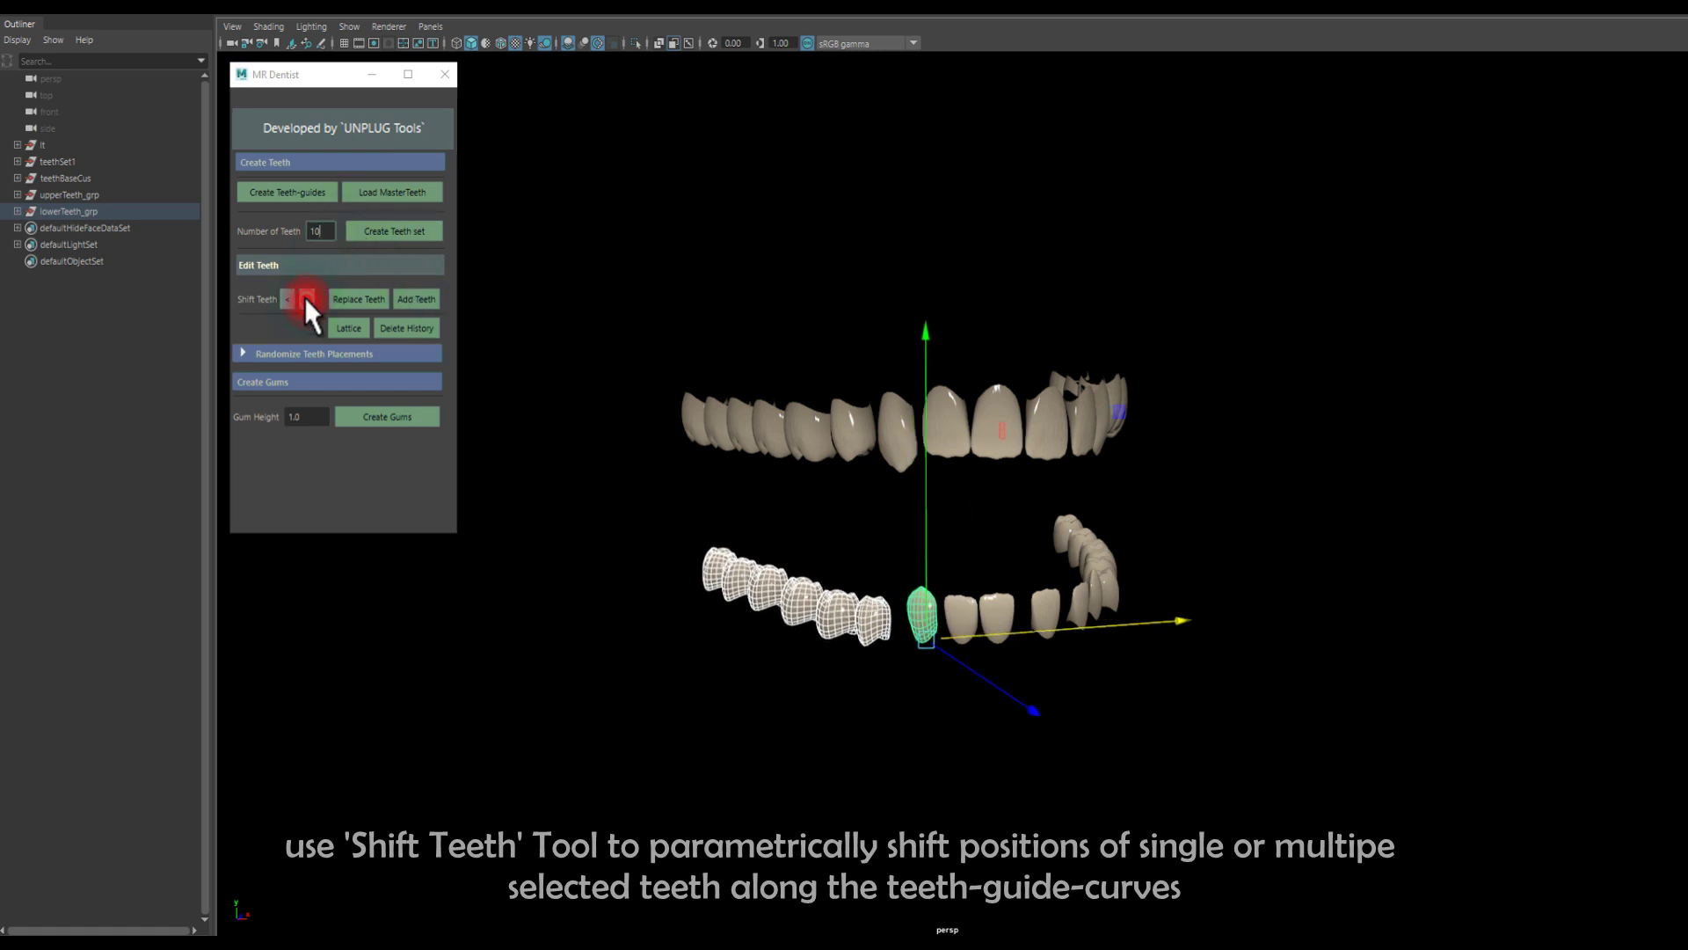
pyautogui.keyDown('alt'); pyautogui.moveTo(934, 591); pyautogui.dragTo(946, 576); pyautogui.keyUp('alt')
pyautogui.moveTo(671, 519); pyautogui.dragTo(972, 648)
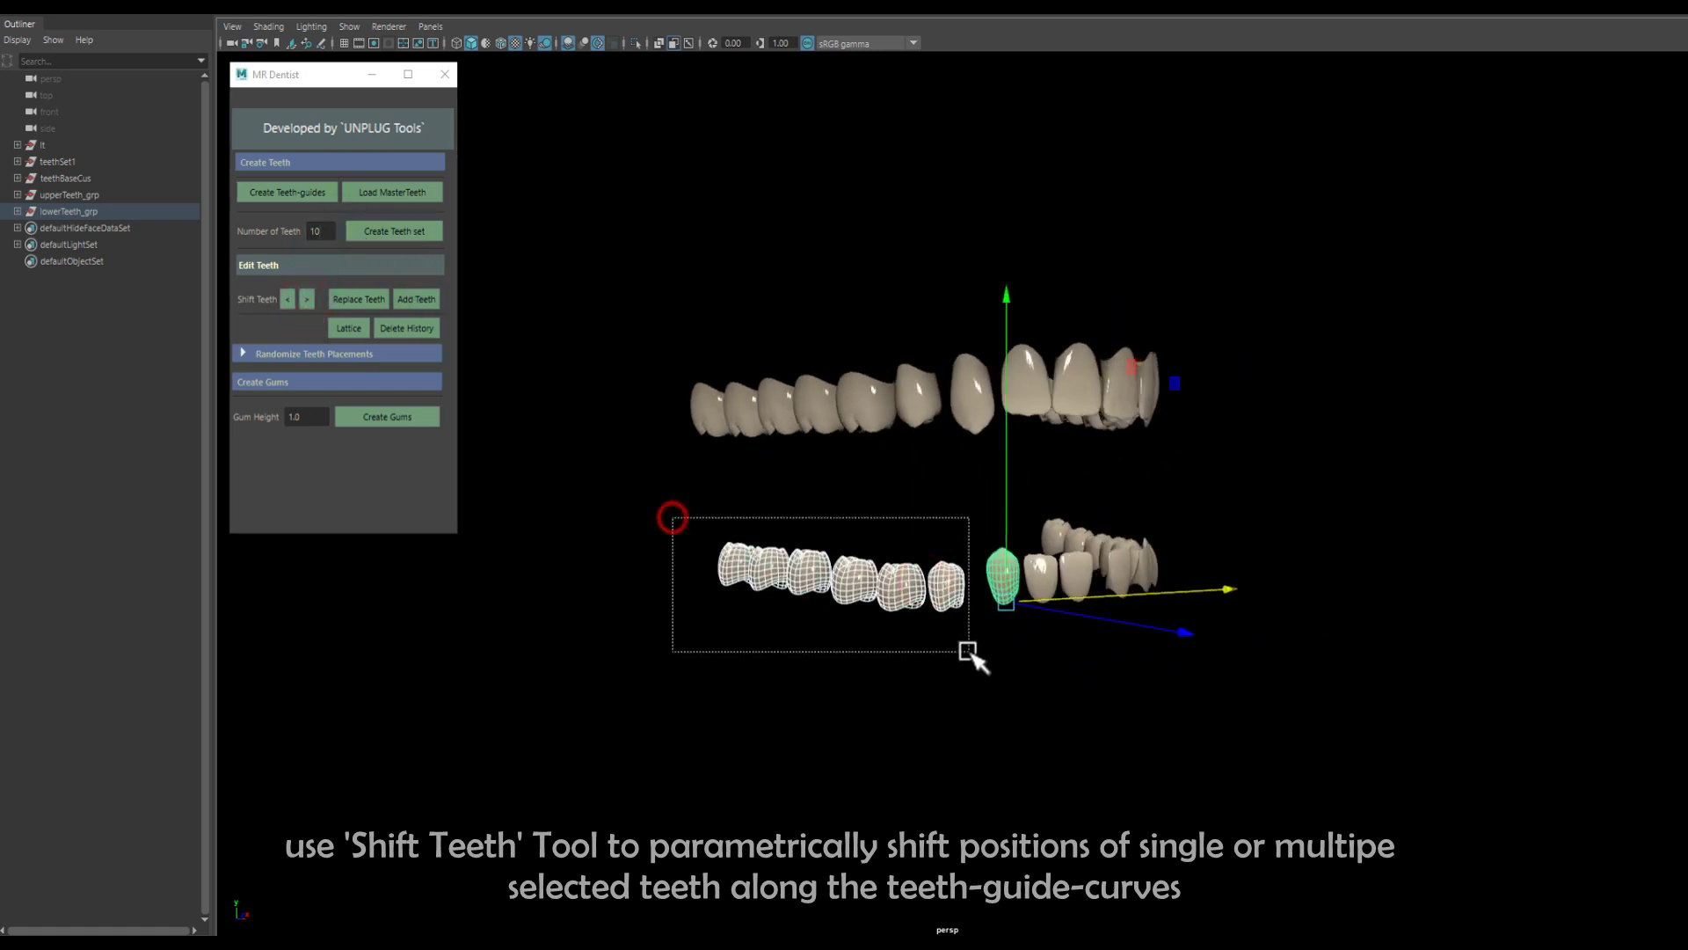
pyautogui.click(308, 301)
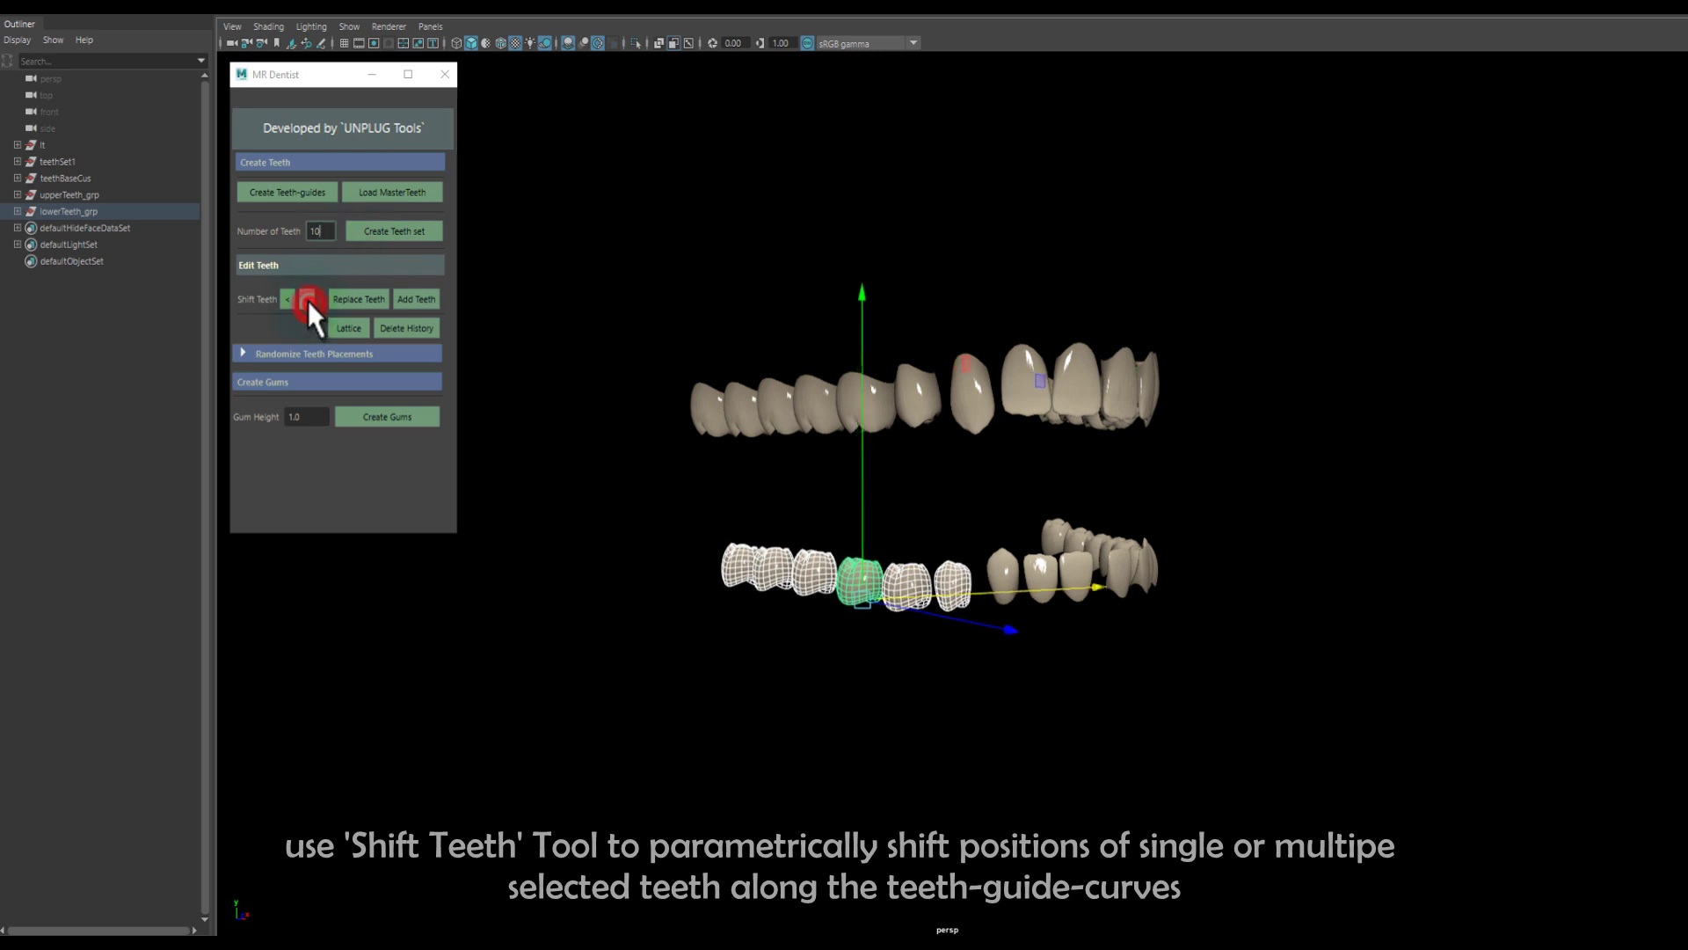
pyautogui.click(771, 754)
pyautogui.keyDown('alt'); pyautogui.moveTo(771, 754); pyautogui.dragTo(773, 622); pyautogui.keyUp('alt')
pyautogui.keyDown('alt'); pyautogui.moveTo(772, 622); pyautogui.dragTo(991, 704, button='right'); pyautogui.keyUp('alt')
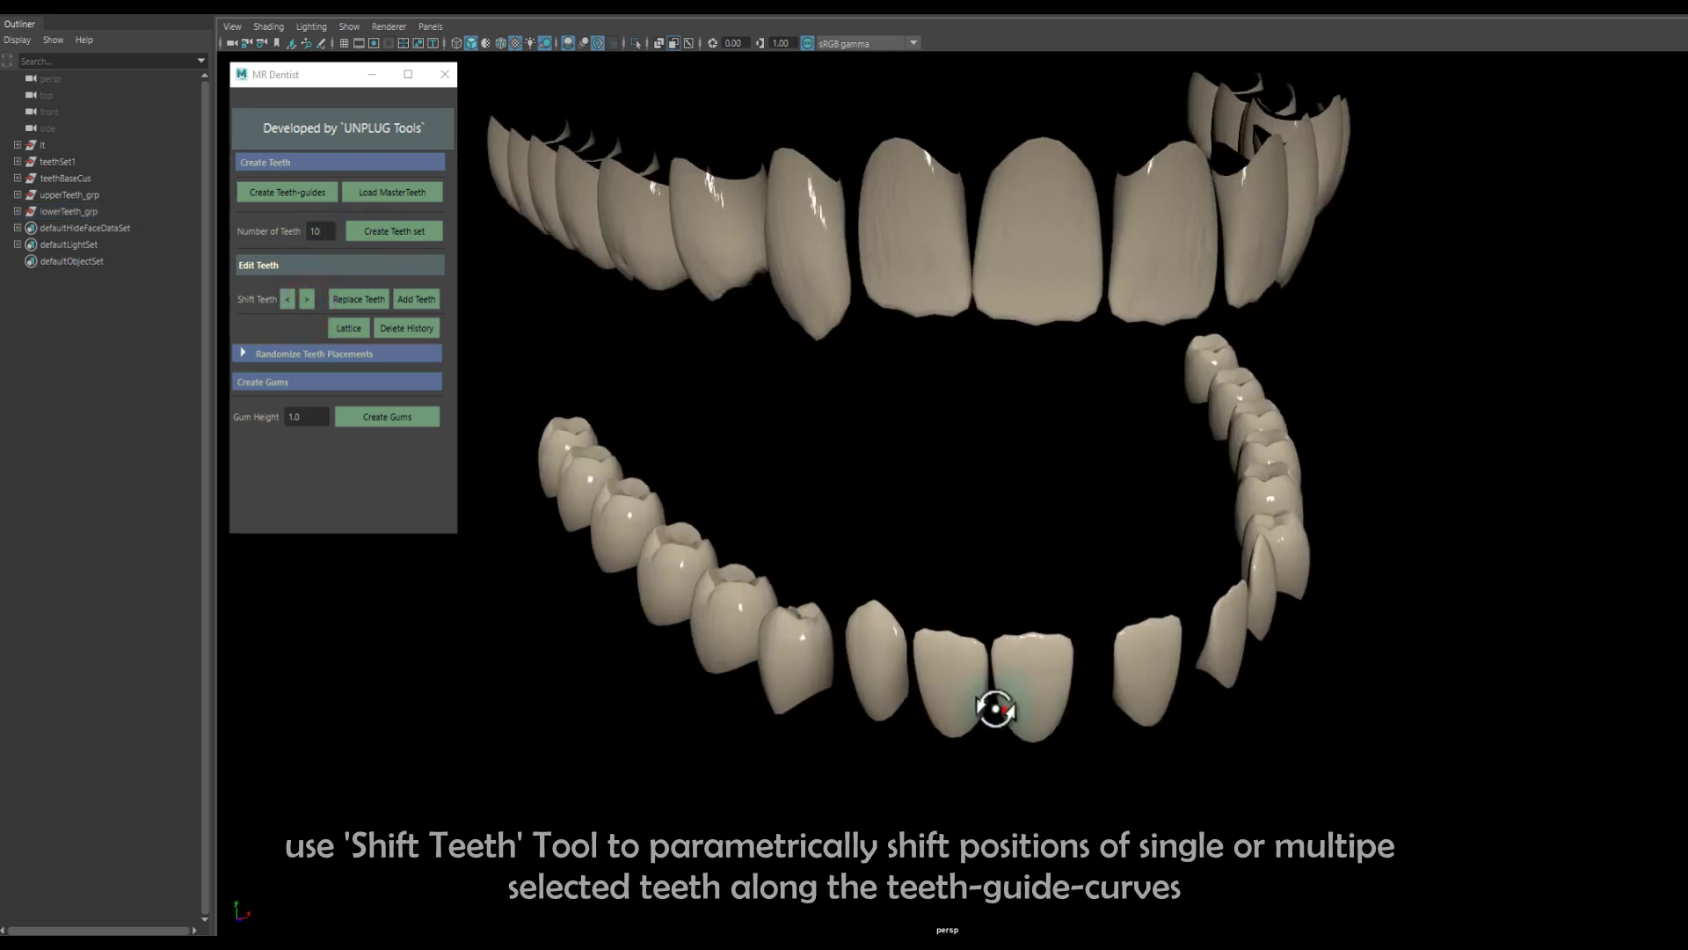
pyautogui.keyDown('alt'); pyautogui.moveTo(991, 704); pyautogui.dragTo(961, 704); pyautogui.keyUp('alt')
# Shift the right lower teeth back left with Shift Teeth '<' to close the row.
pyautogui.click(1073, 587)
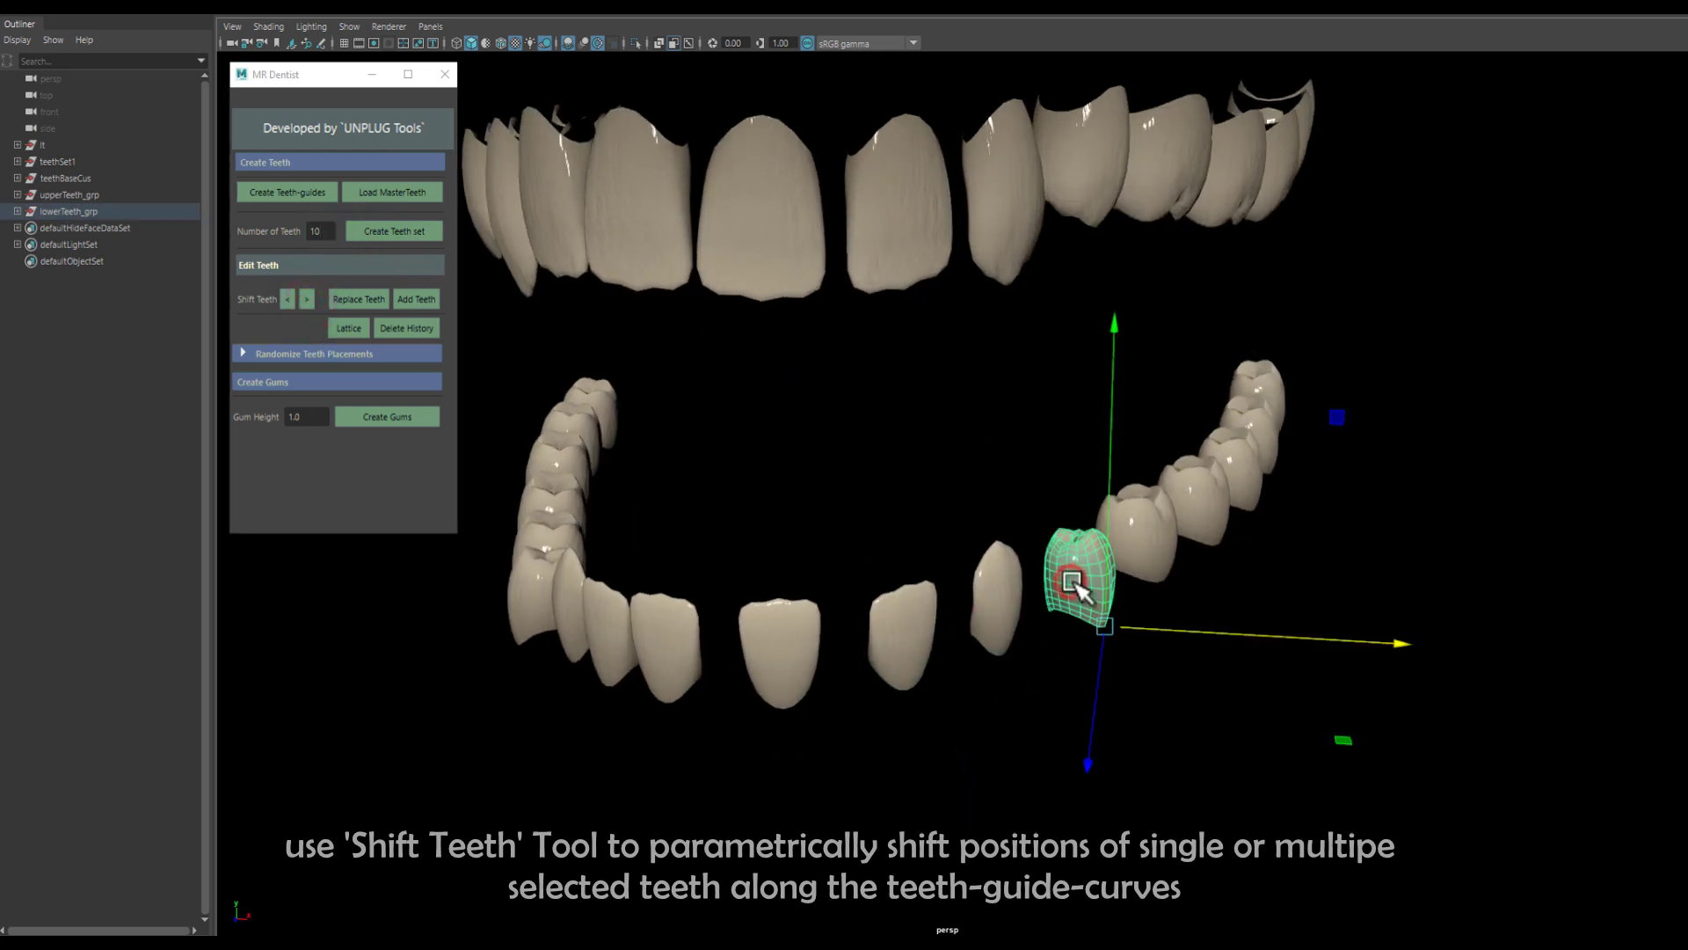
pyautogui.press('Up')
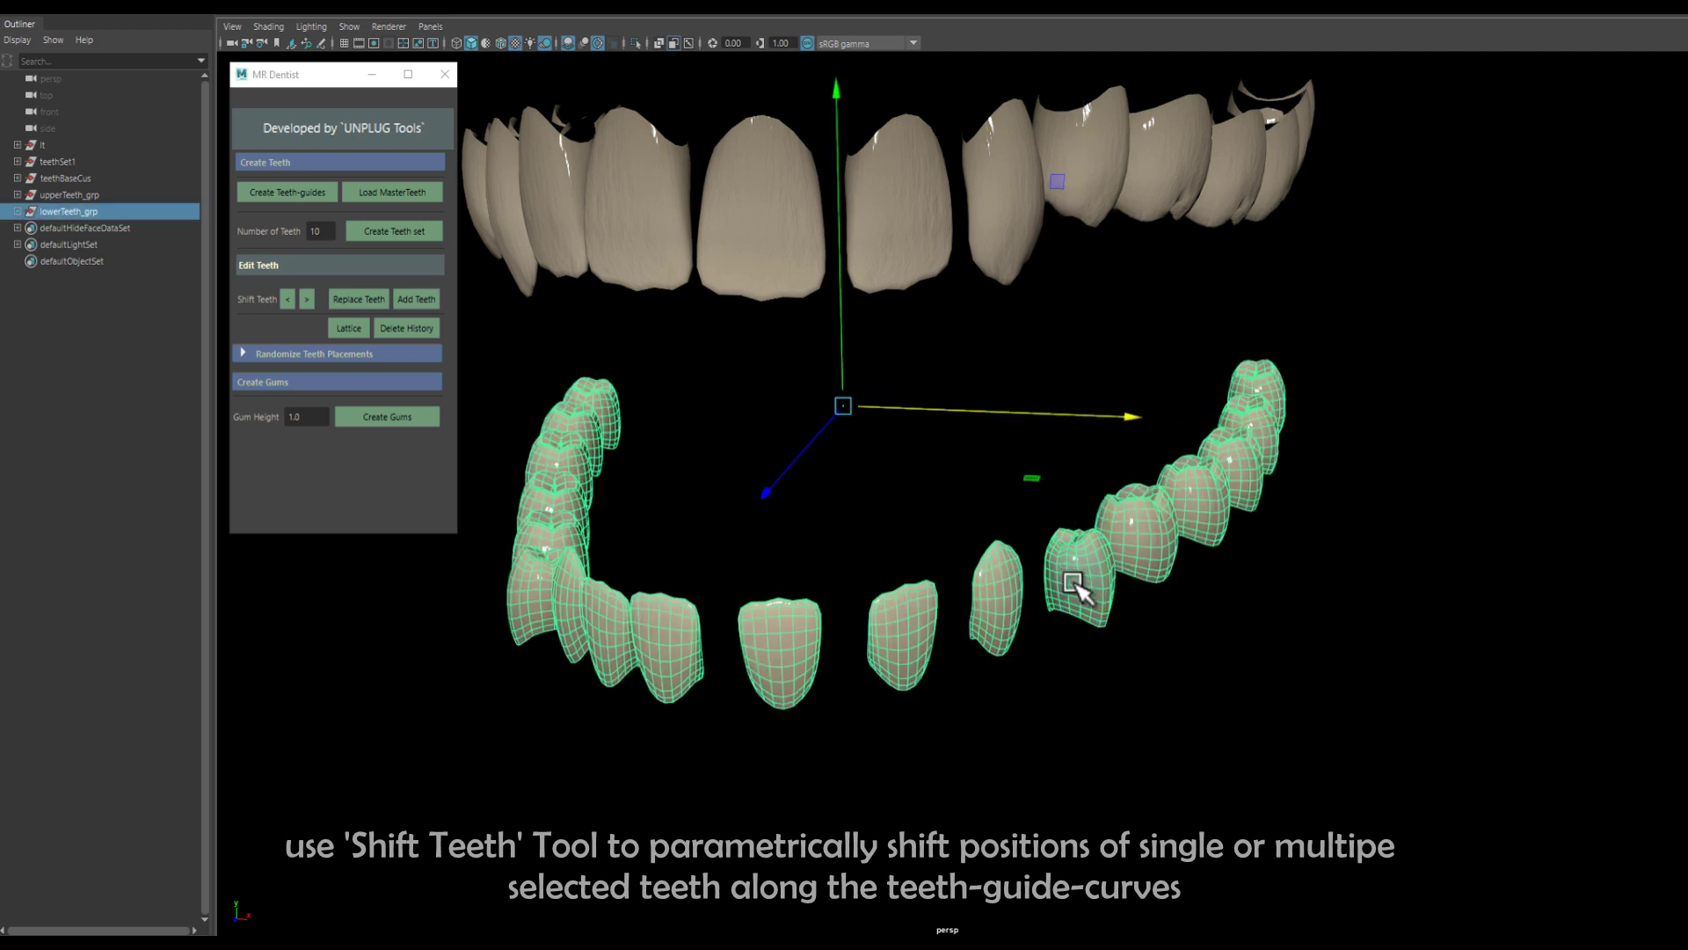
pyautogui.click(1160, 685)
pyautogui.keyDown('alt'); pyautogui.moveTo(1028, 630); pyautogui.dragTo(803, 551); pyautogui.keyUp('alt')
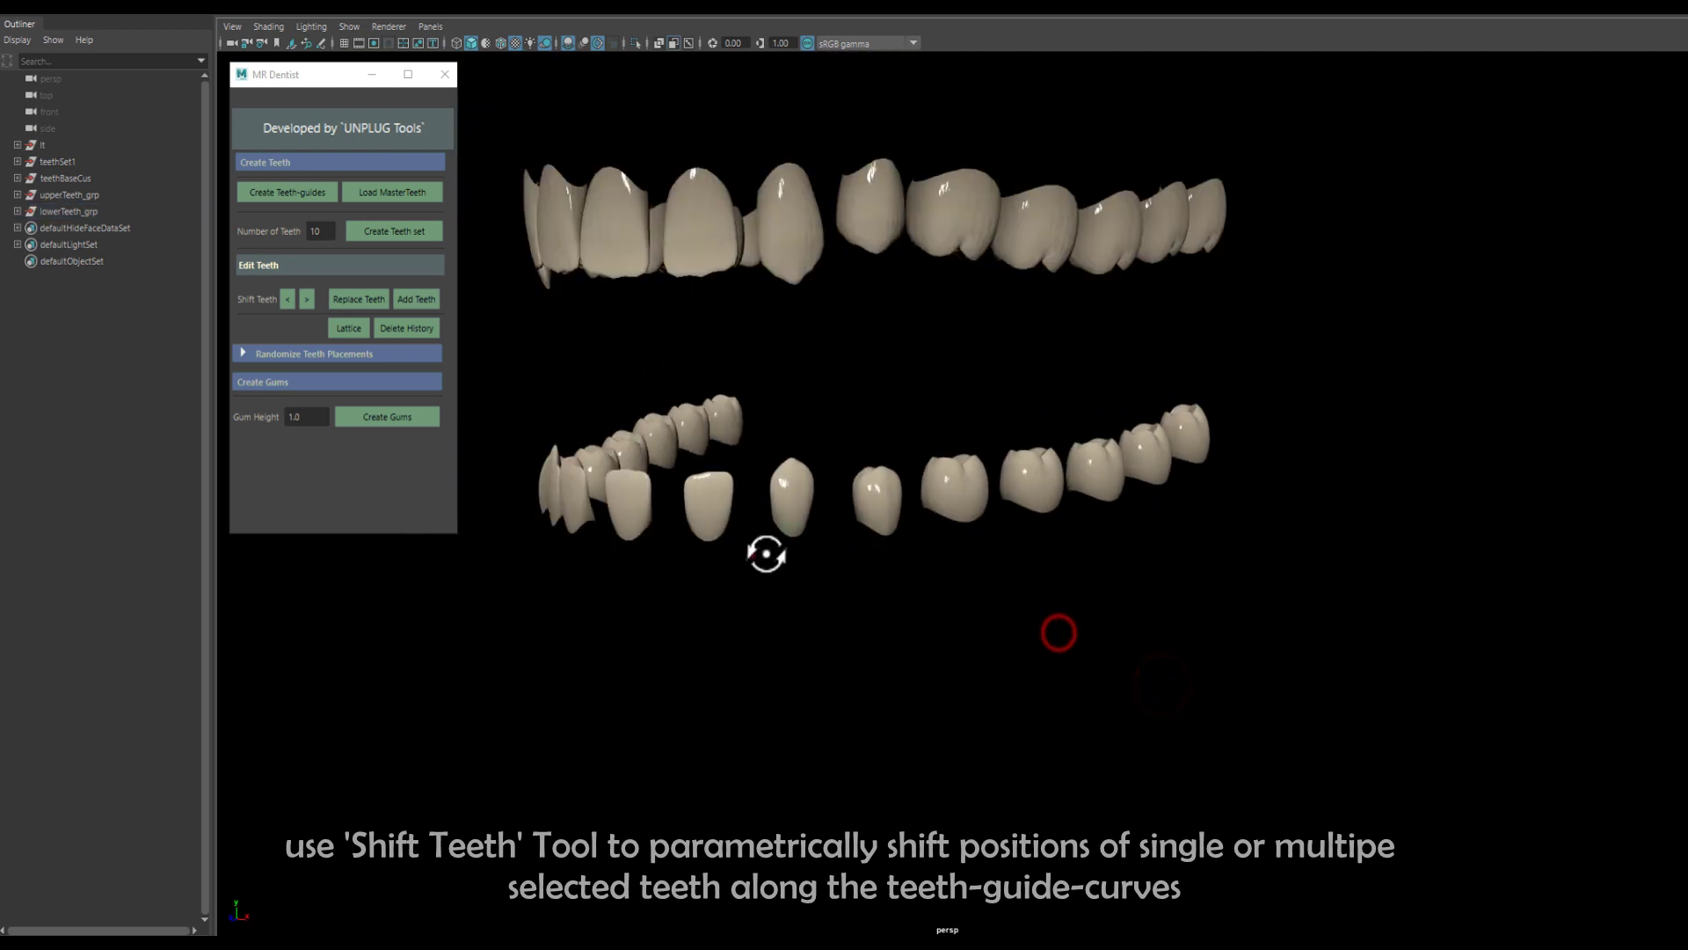
pyautogui.moveTo(942, 514); pyautogui.dragTo(1289, 414)
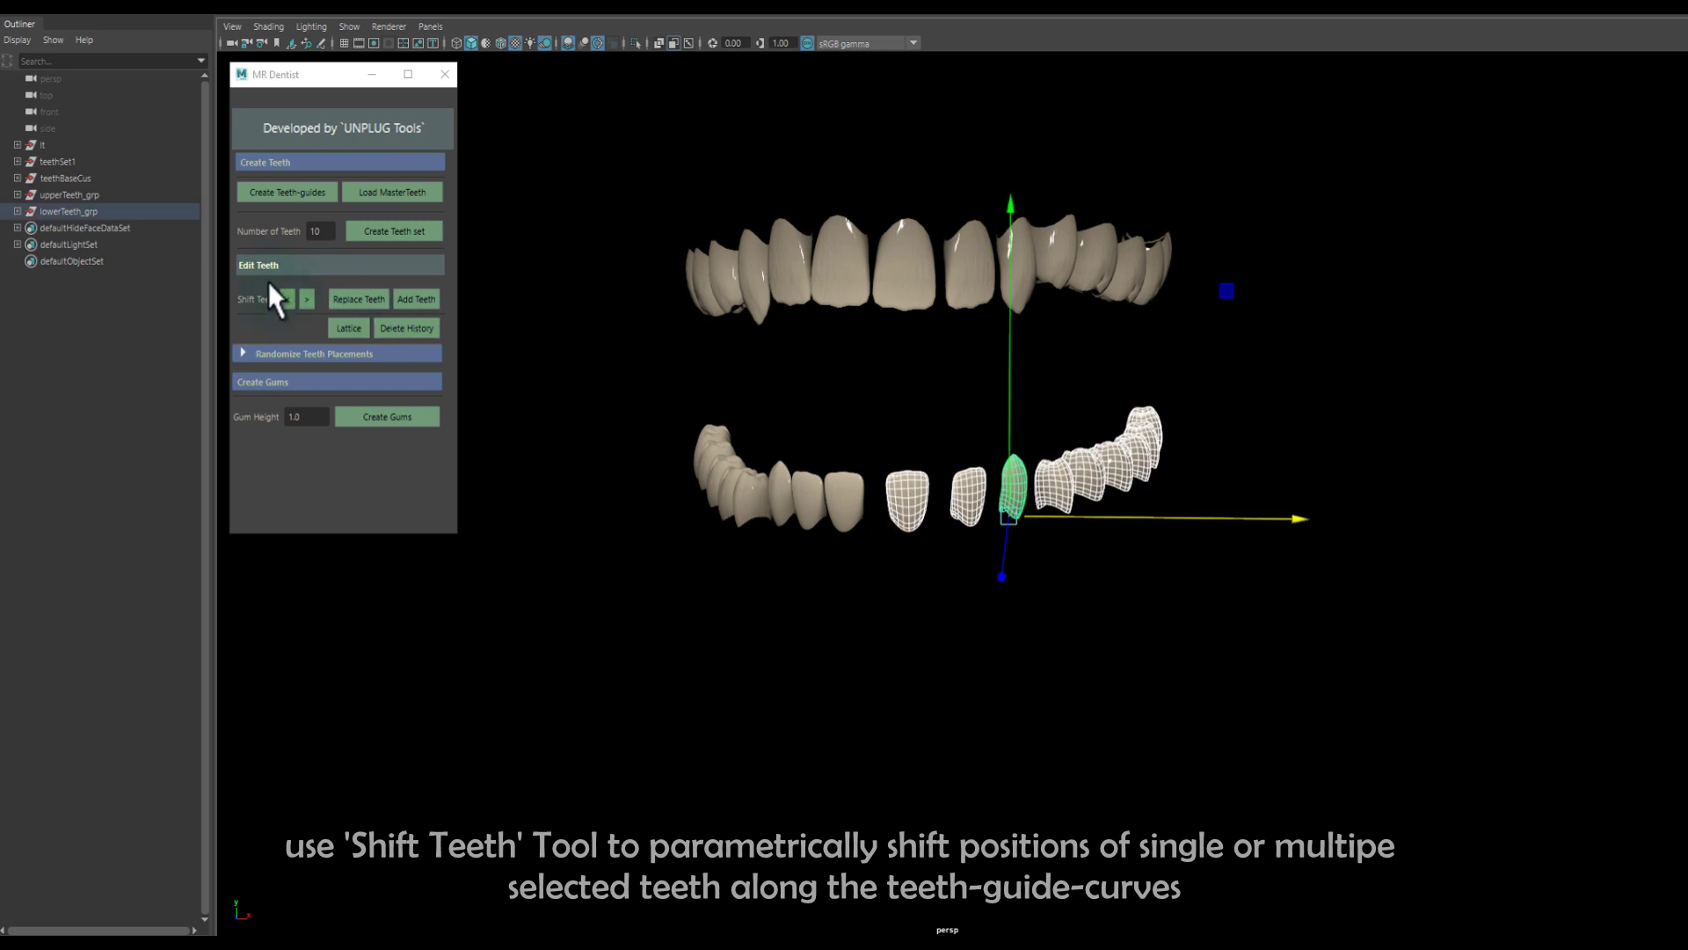
pyautogui.click(285, 297)
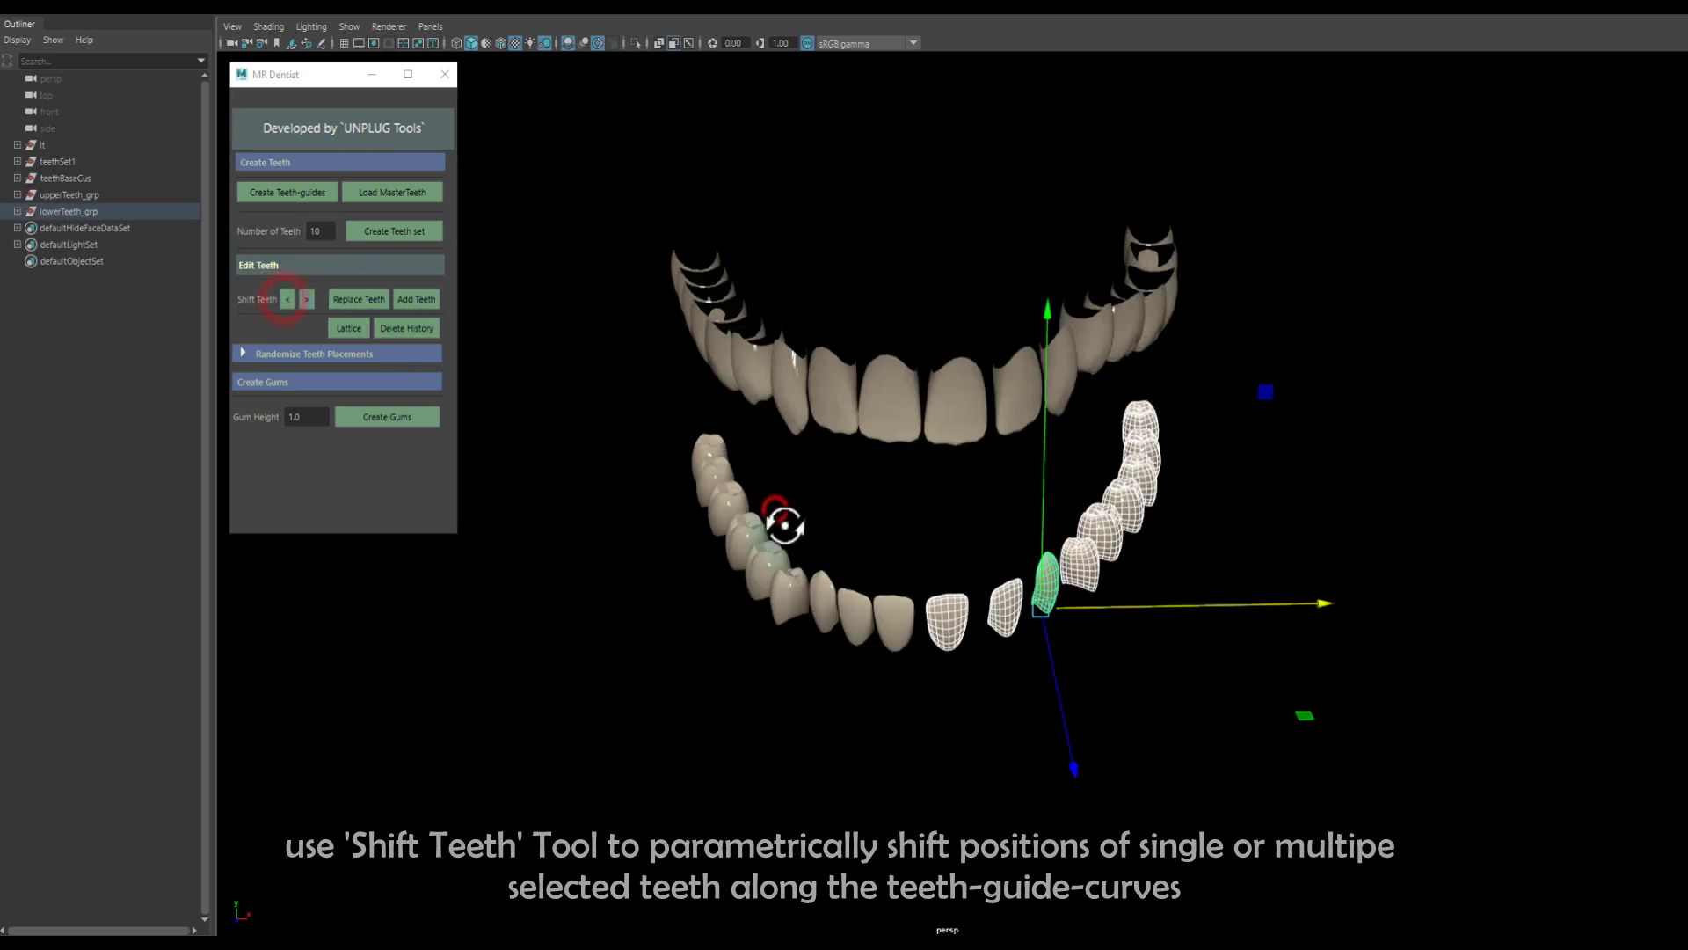
pyautogui.keyDown('alt'); pyautogui.moveTo(779, 520); pyautogui.dragTo(501, 452); pyautogui.keyUp('alt')
pyautogui.click(288, 299)
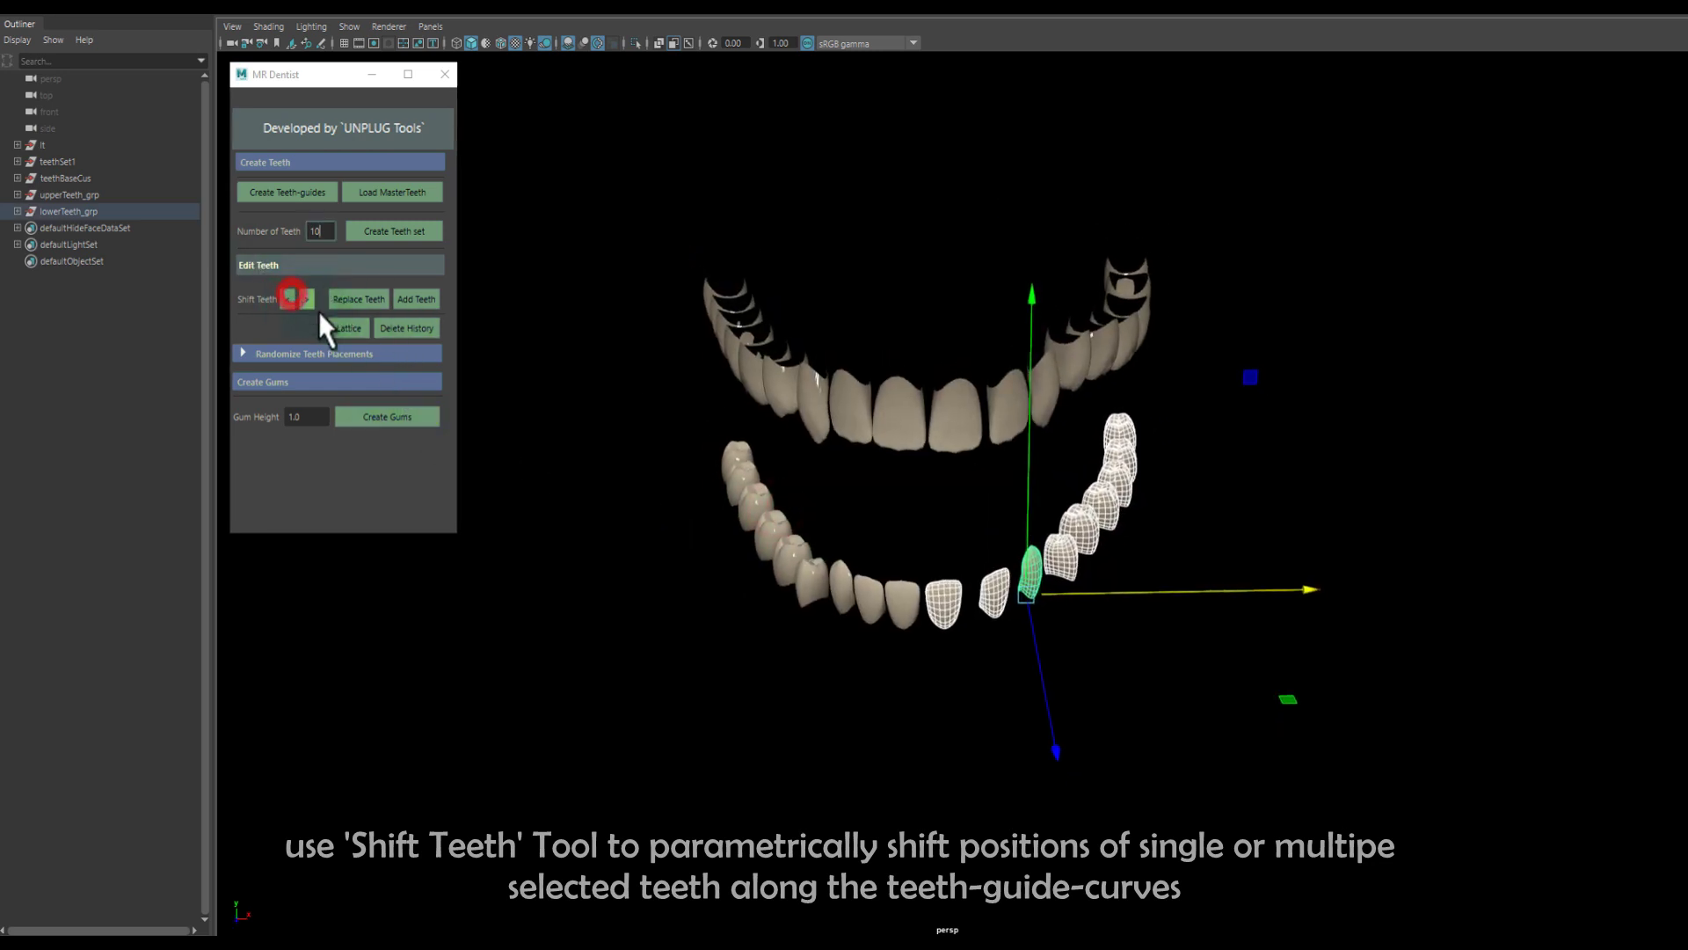
pyautogui.moveTo(1244, 746); pyautogui.dragTo(986, 450)
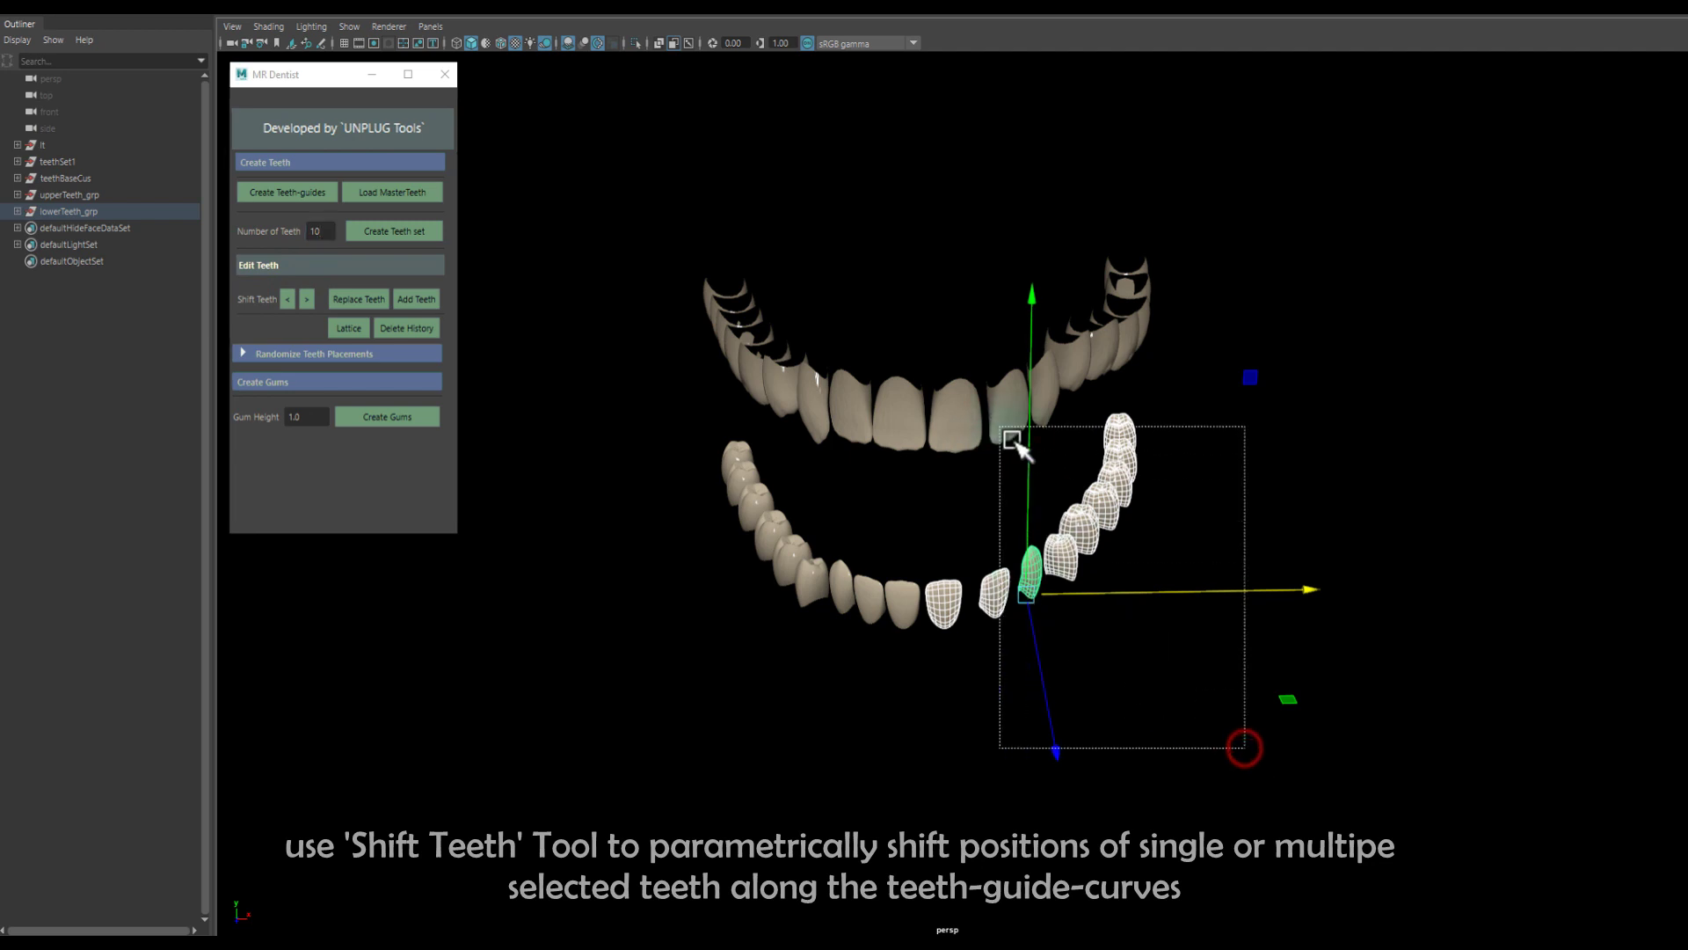
pyautogui.click(286, 297)
# Uniformly scale the upper teeth group with the Scale tool.
pyautogui.moveTo(787, 659)
pyautogui.keyDown('alt'); pyautogui.mouseDown()
pyautogui.moveTo(753, 648)
pyautogui.moveTo(897, 681)
pyautogui.moveTo(946, 421)
pyautogui.mouseUp(); pyautogui.keyUp('alt')
pyautogui.click(981, 387)
pyautogui.press('e')
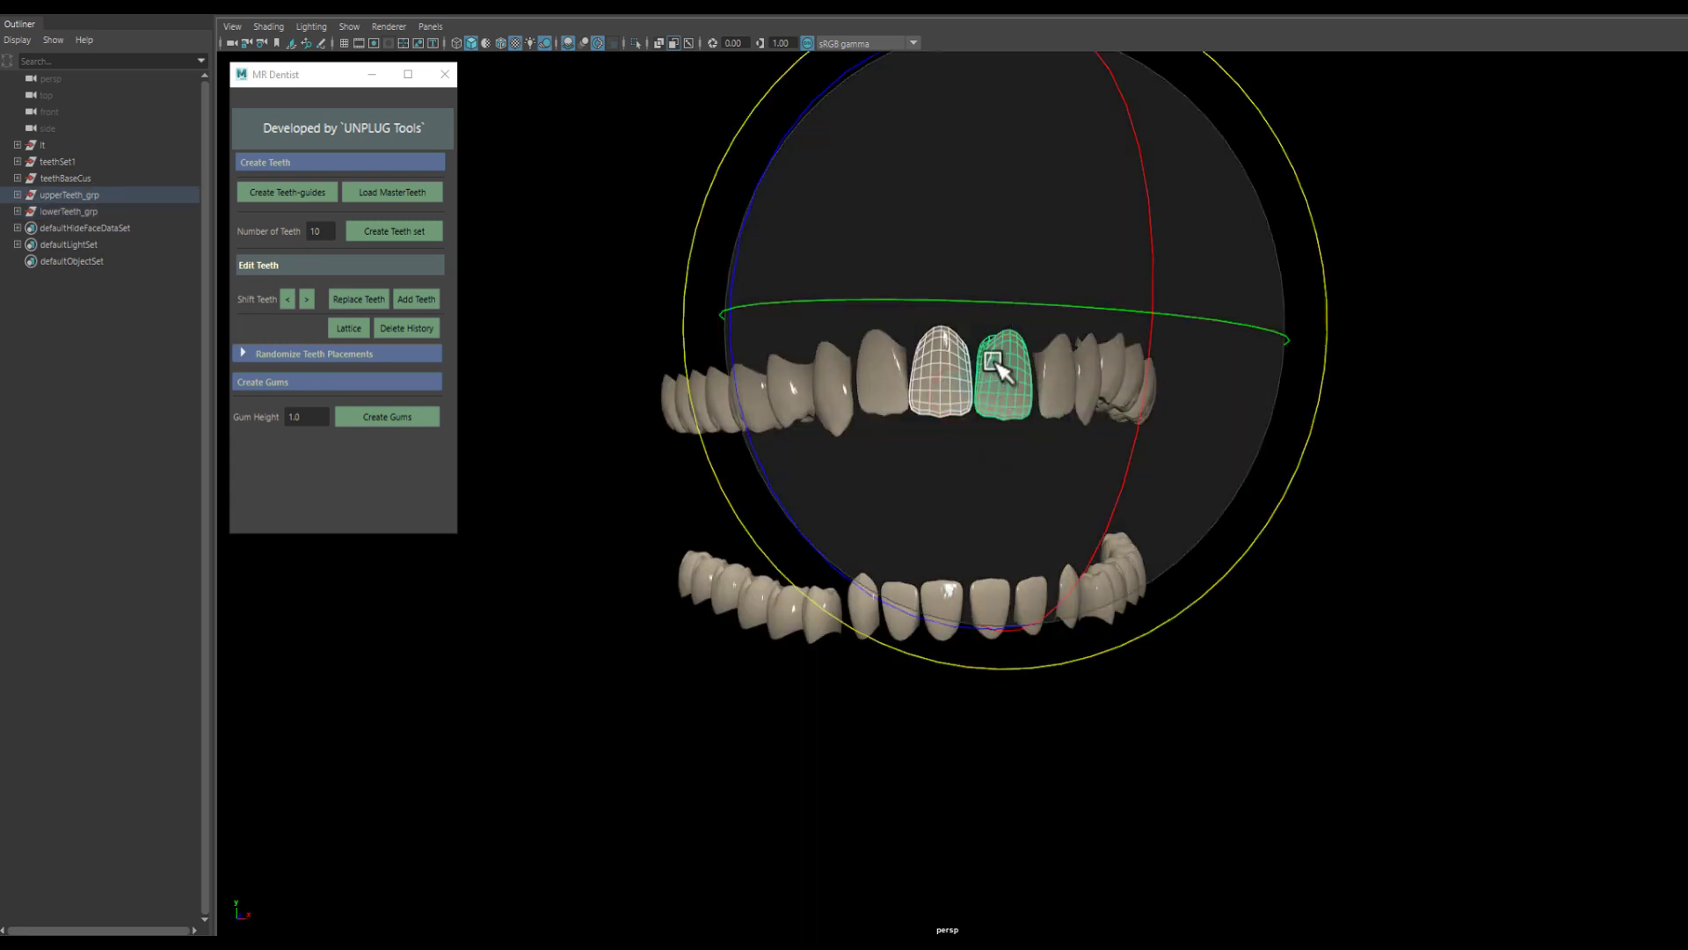
pyautogui.press('r')
pyautogui.click(1009, 334)
pyautogui.moveTo(1010, 334); pyautogui.dragTo(907, 369)
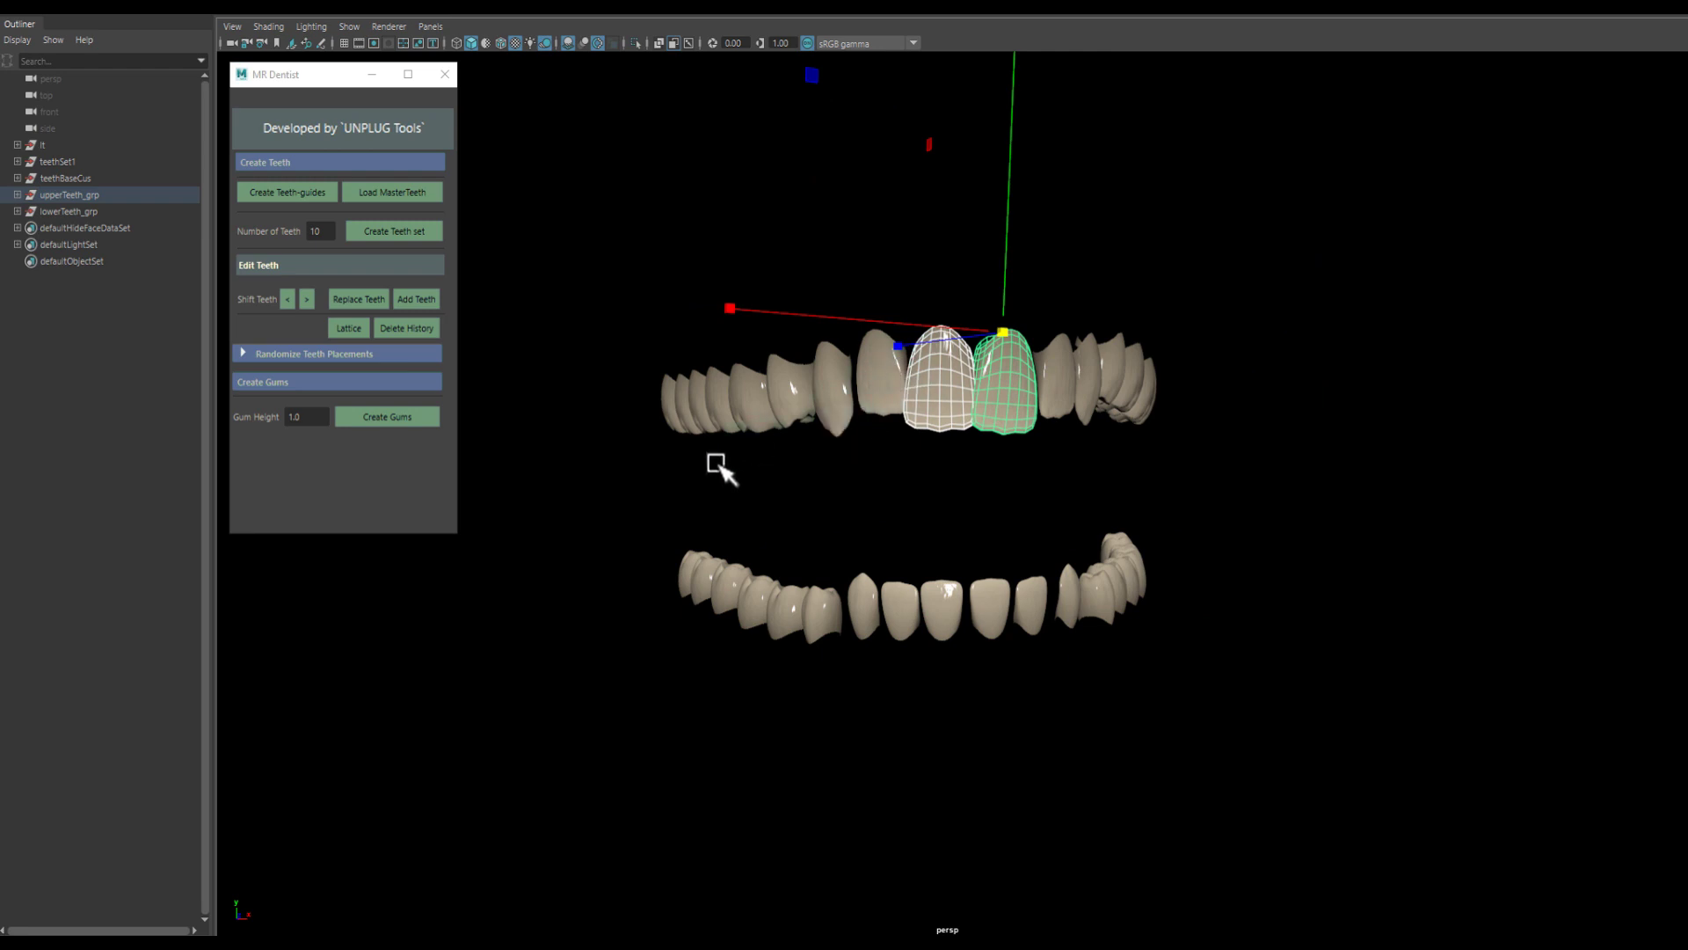
# Shift the left-side upper teeth one place left, then one place right.
pyautogui.moveTo(717, 466); pyautogui.dragTo(636, 467)
pyautogui.click(288, 299)
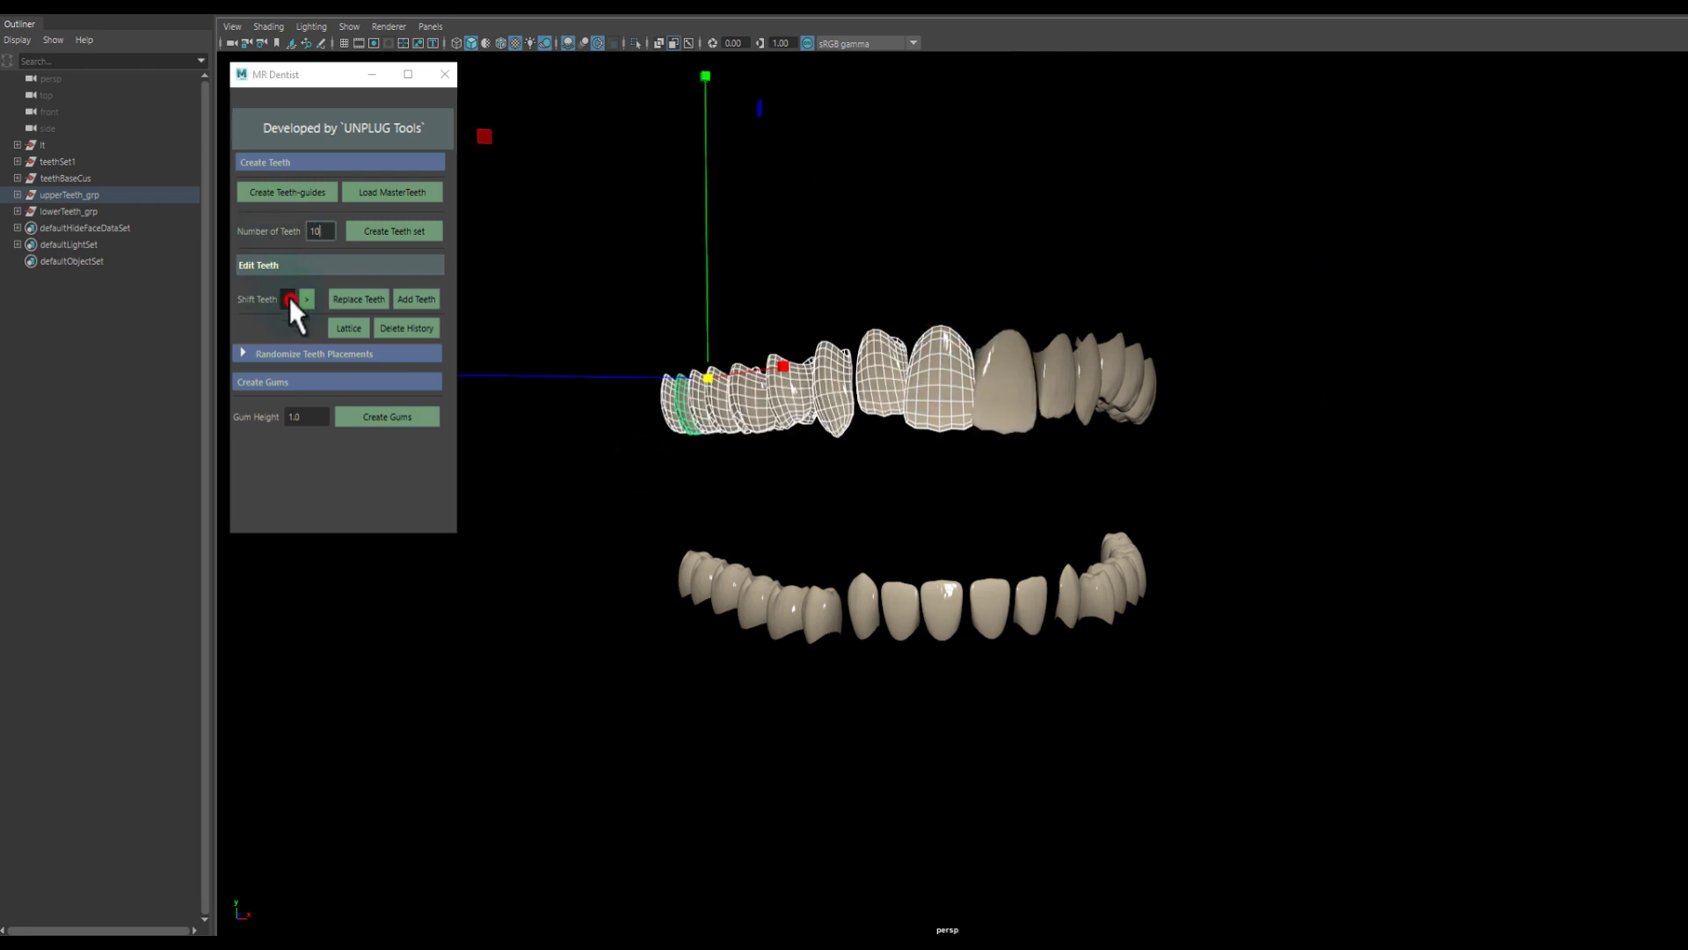
pyautogui.moveTo(866, 391)
pyautogui.keyDown('alt'); pyautogui.mouseDown()
pyautogui.moveTo(910, 412)
pyautogui.moveTo(889, 424)
pyautogui.moveTo(1165, 367)
pyautogui.mouseUp(); pyautogui.keyUp('alt')
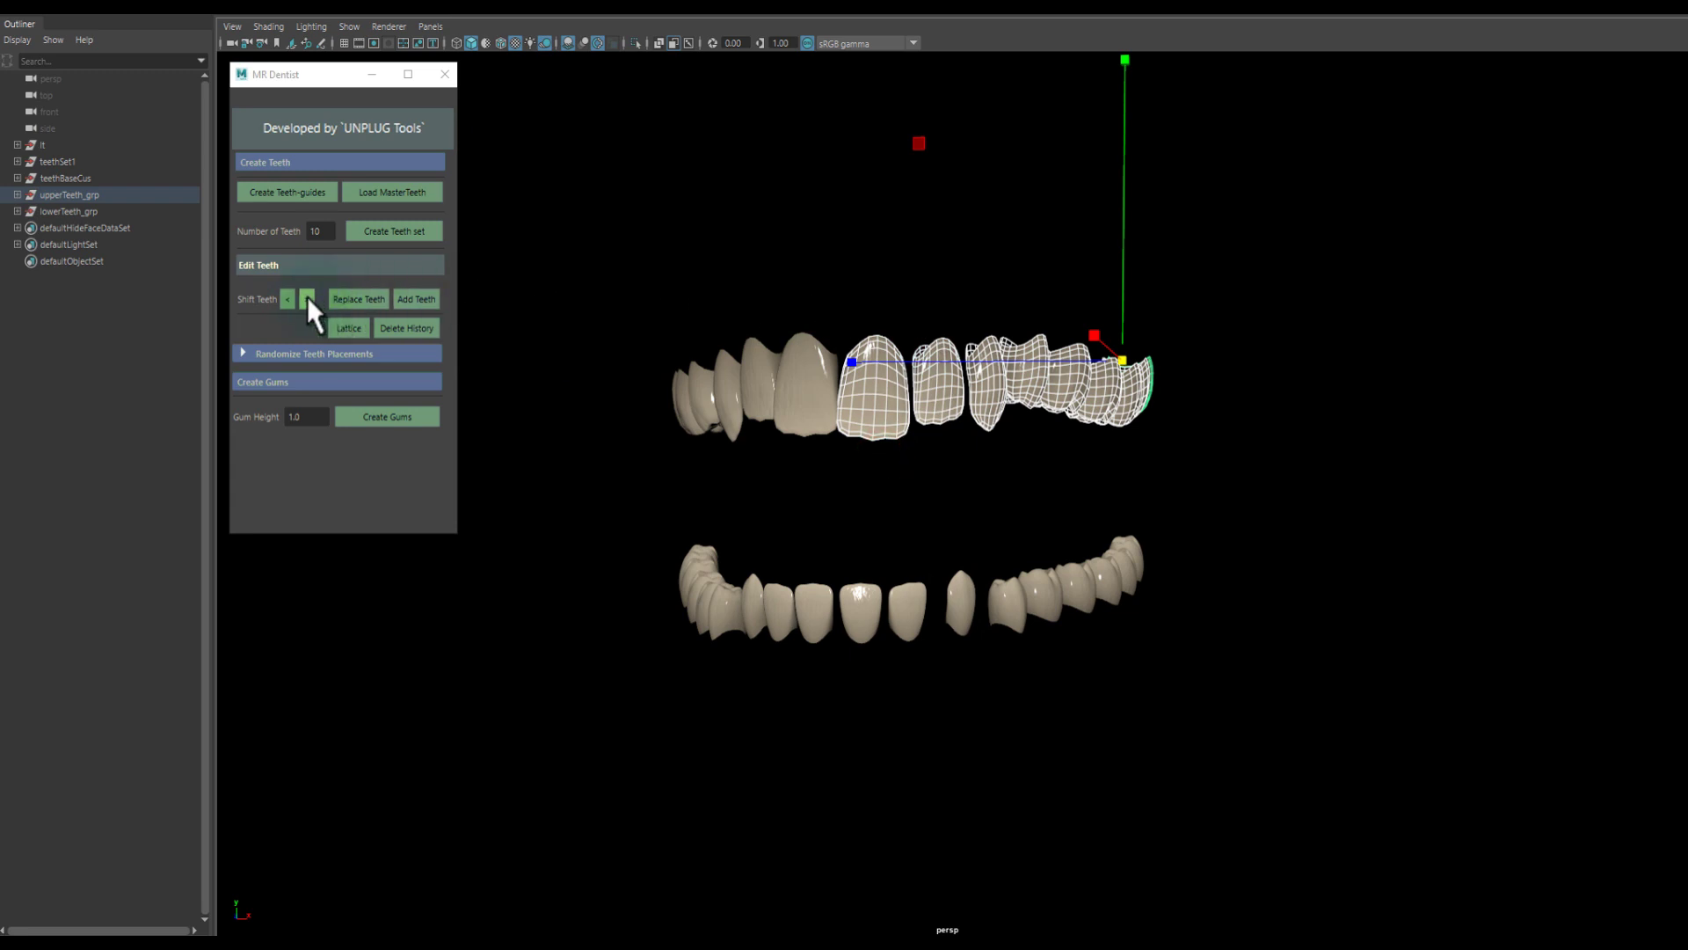
pyautogui.click(307, 299)
pyautogui.moveTo(827, 440)
pyautogui.keyDown('alt'); pyautogui.mouseDown()
pyautogui.moveTo(862, 455)
pyautogui.moveTo(785, 459)
pyautogui.mouseUp(); pyautogui.keyUp('alt')
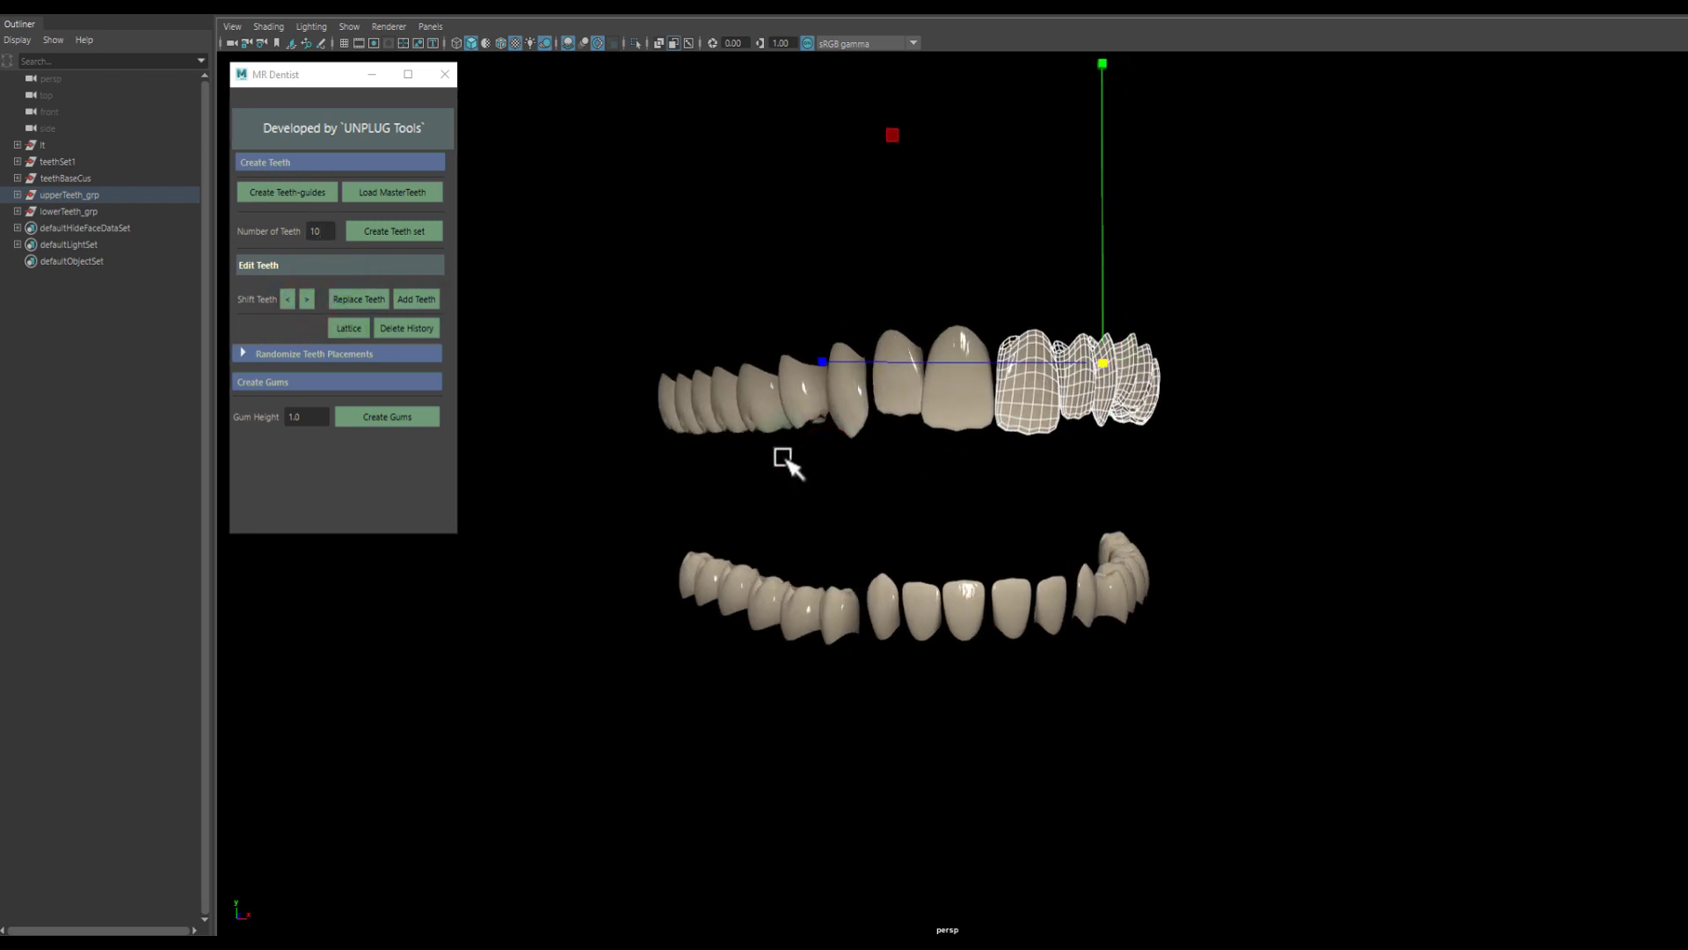
# Shift a single upper tooth left along the arch, then select its neighbour.
pyautogui.click(897, 400)
pyautogui.click(287, 299)
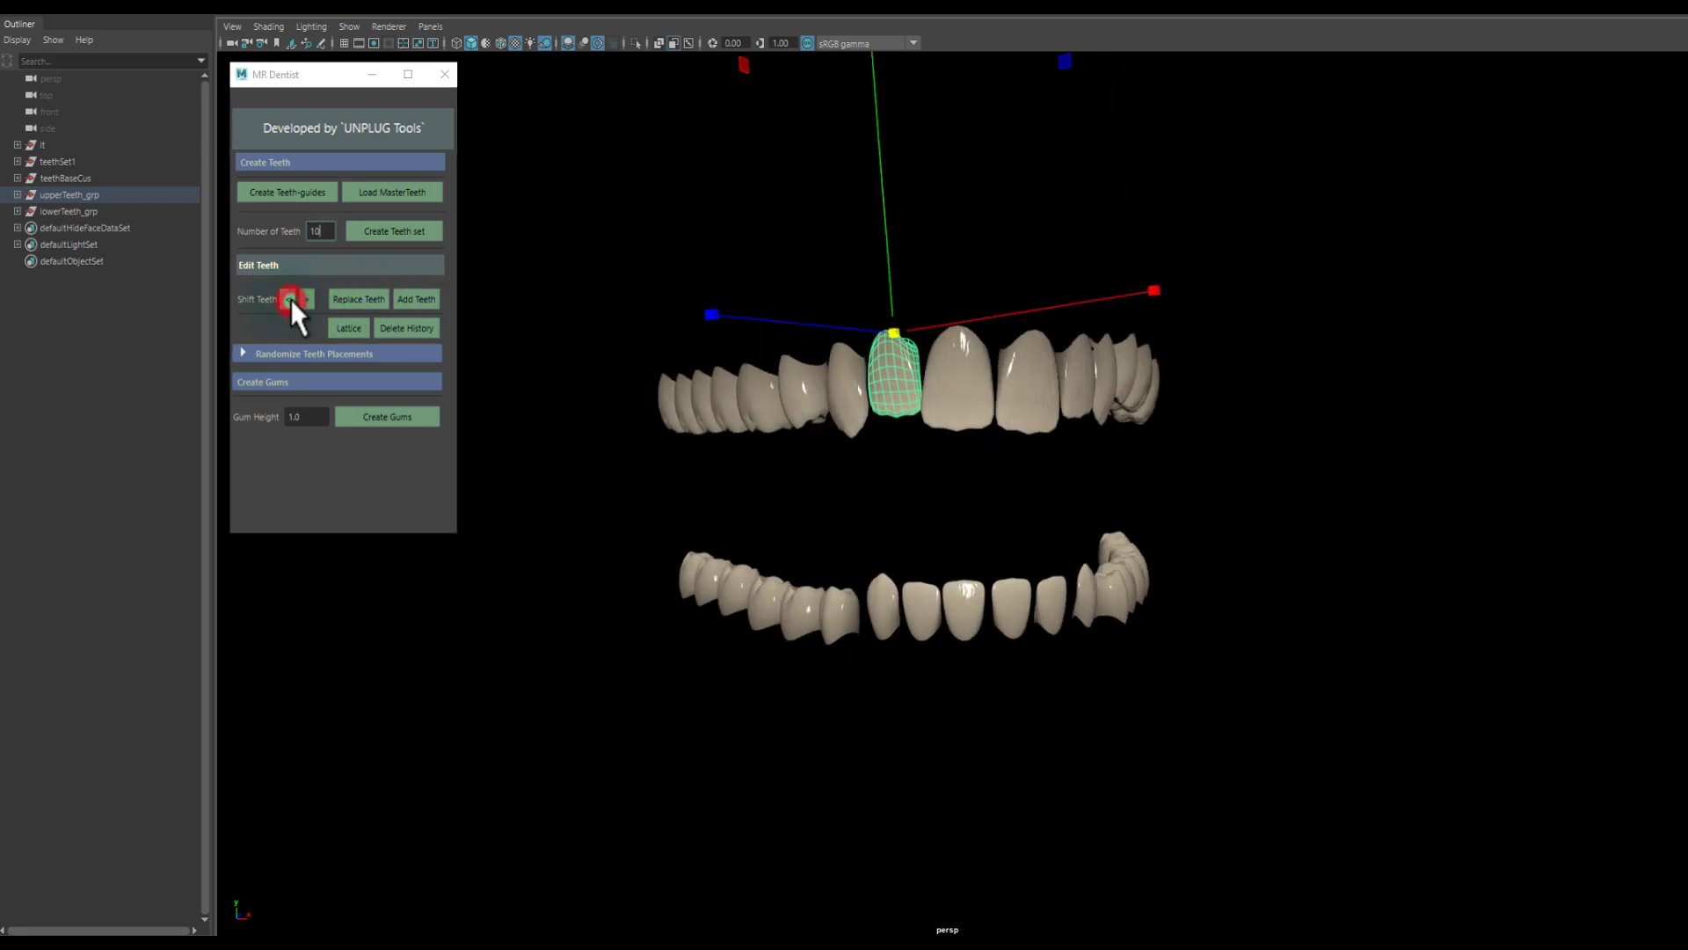
pyautogui.keyDown('alt'); pyautogui.moveTo(979, 452); pyautogui.dragTo(904, 452); pyautogui.keyUp('alt')
pyautogui.click(769, 387)
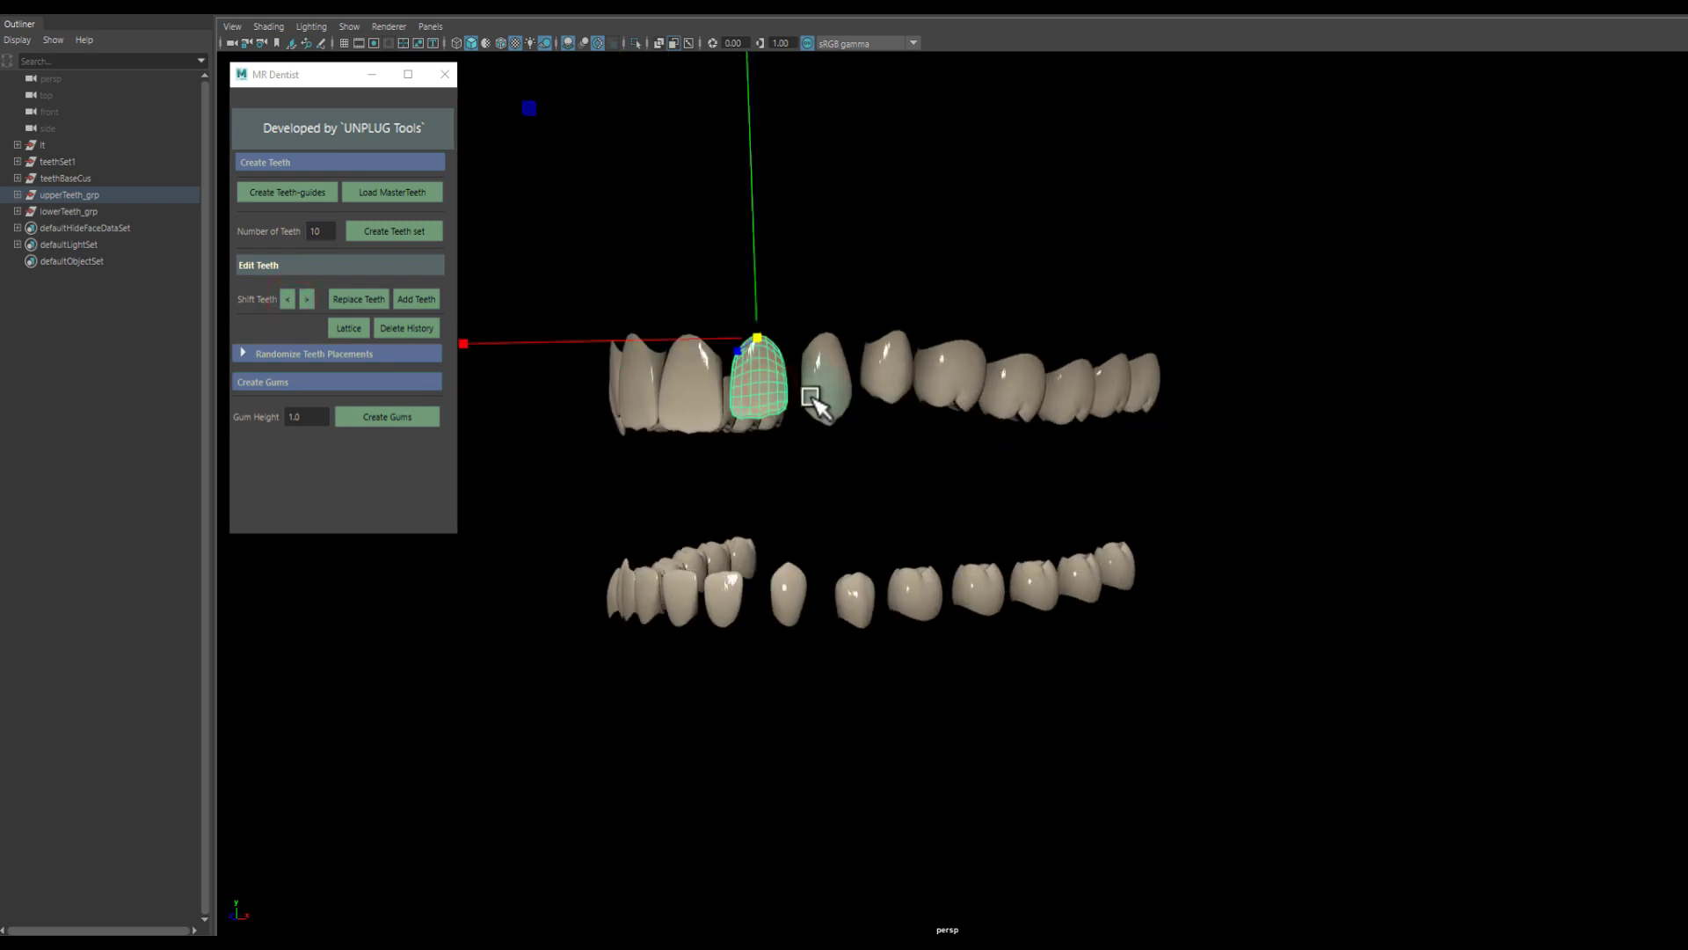
pyautogui.click(822, 398)
pyautogui.moveTo(827, 392)
pyautogui.keyDown('alt'); pyautogui.mouseDown()
pyautogui.moveTo(797, 381)
pyautogui.moveTo(817, 387)
pyautogui.mouseUp(); pyautogui.keyUp('alt')
# Select two adjacent upper teeth, then marquee-select the full lower teeth set.
pyautogui.moveTo(991, 424)
pyautogui.mouseDown()
pyautogui.moveTo(963, 321)
pyautogui.moveTo(999, 293)
pyautogui.mouseUp()
pyautogui.moveTo(930, 371)
pyautogui.keyDown('alt'); pyautogui.mouseDown()
pyautogui.moveTo(999, 380)
pyautogui.moveTo(980, 379)
pyautogui.moveTo(999, 434)
pyautogui.moveTo(1025, 441)
pyautogui.moveTo(917, 445)
pyautogui.mouseUp(); pyautogui.keyUp('alt')
pyautogui.click(917, 445)
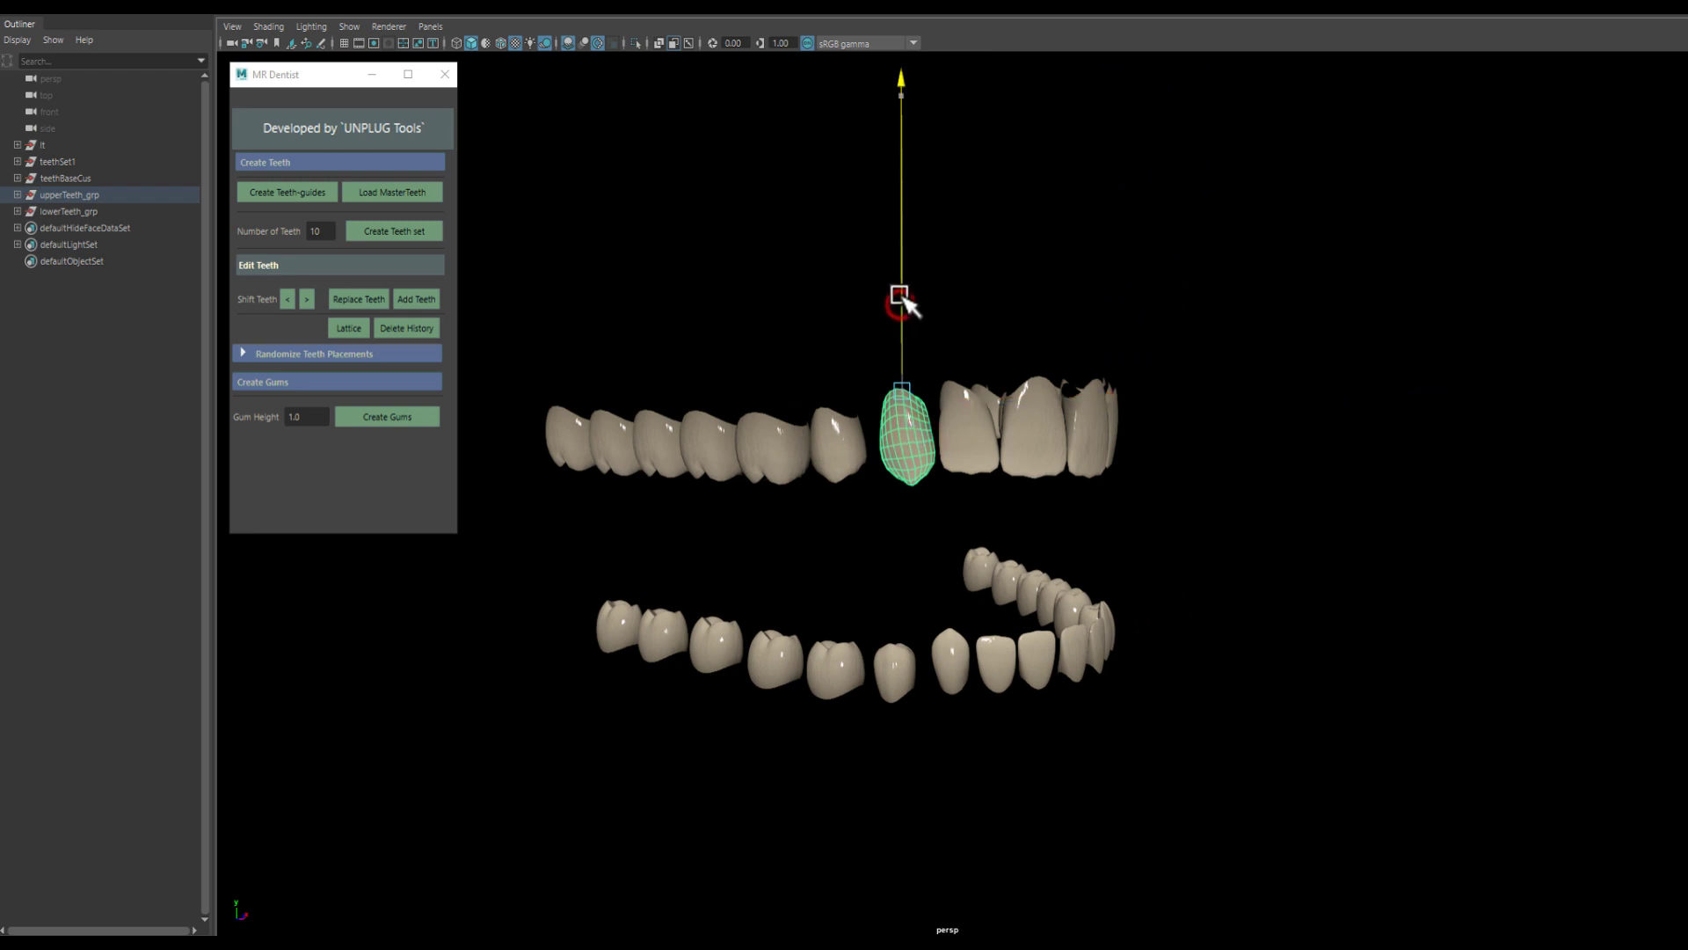
pyautogui.moveTo(901, 294)
pyautogui.keyDown('alt'); pyautogui.mouseDown()
pyautogui.moveTo(867, 366)
pyautogui.moveTo(783, 366)
pyautogui.moveTo(884, 362)
pyautogui.moveTo(878, 346)
pyautogui.moveTo(892, 387)
pyautogui.mouseUp(); pyautogui.keyUp('alt')
pyautogui.keyDown('alt'); pyautogui.moveTo(857, 677); pyautogui.dragTo(557, 640); pyautogui.keyUp('alt')
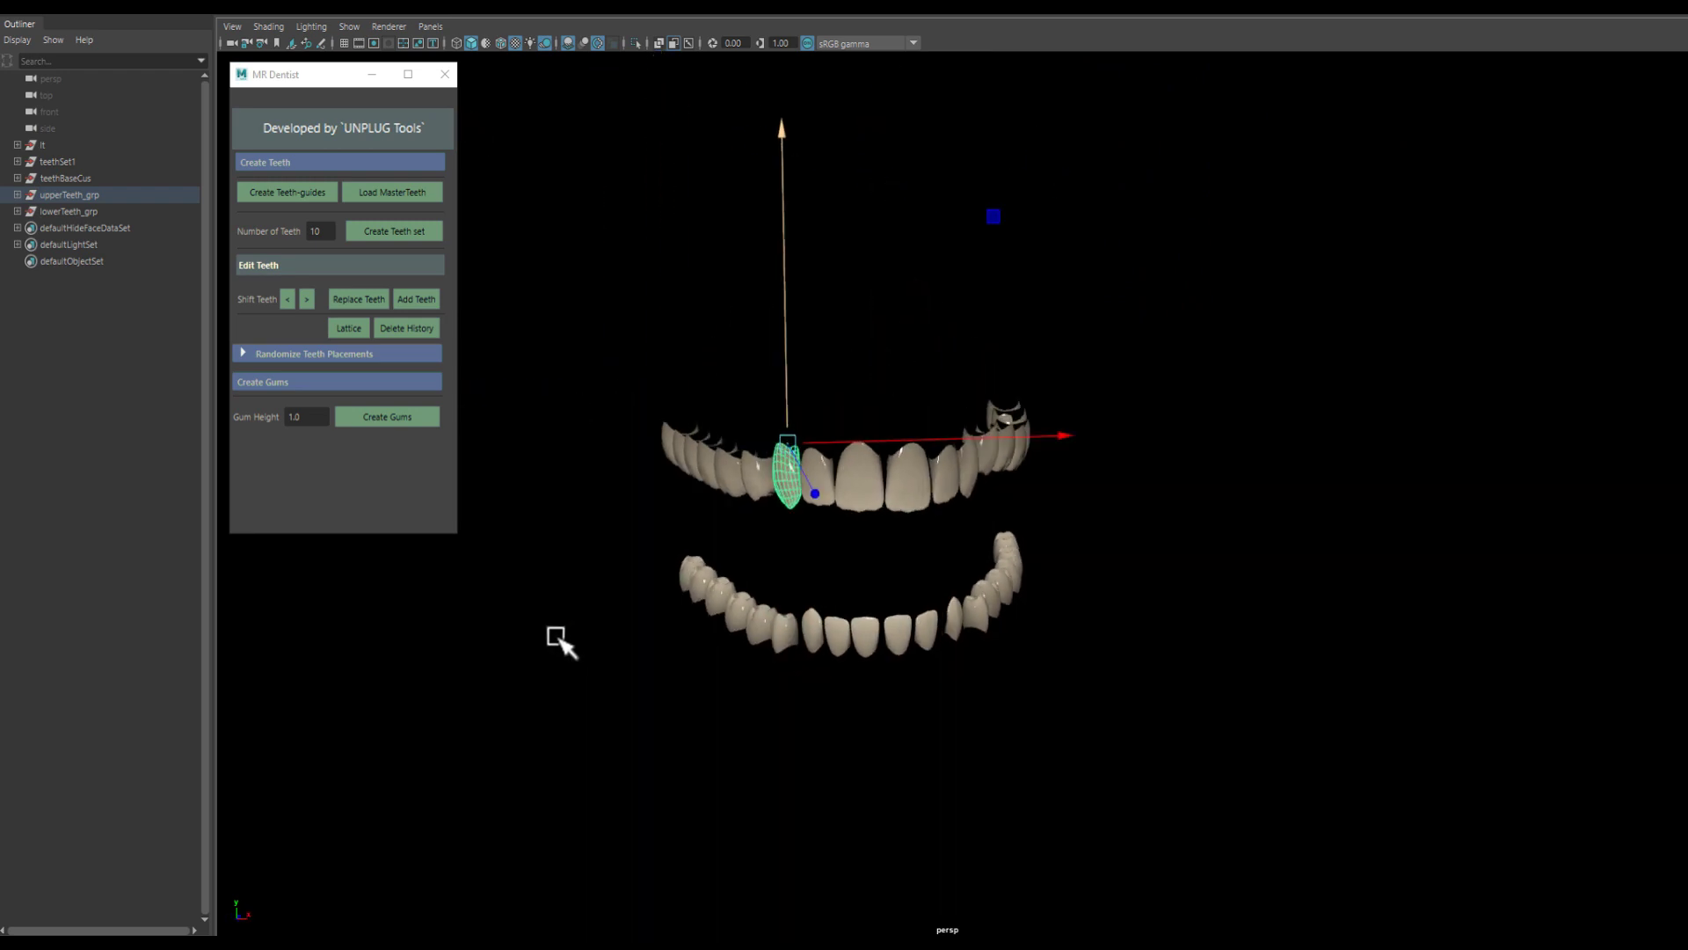
pyautogui.moveTo(528, 701); pyautogui.dragTo(1311, 527)
pyautogui.keyDown('alt'); pyautogui.moveTo(1213, 573); pyautogui.dragTo(717, 453); pyautogui.keyUp('alt')
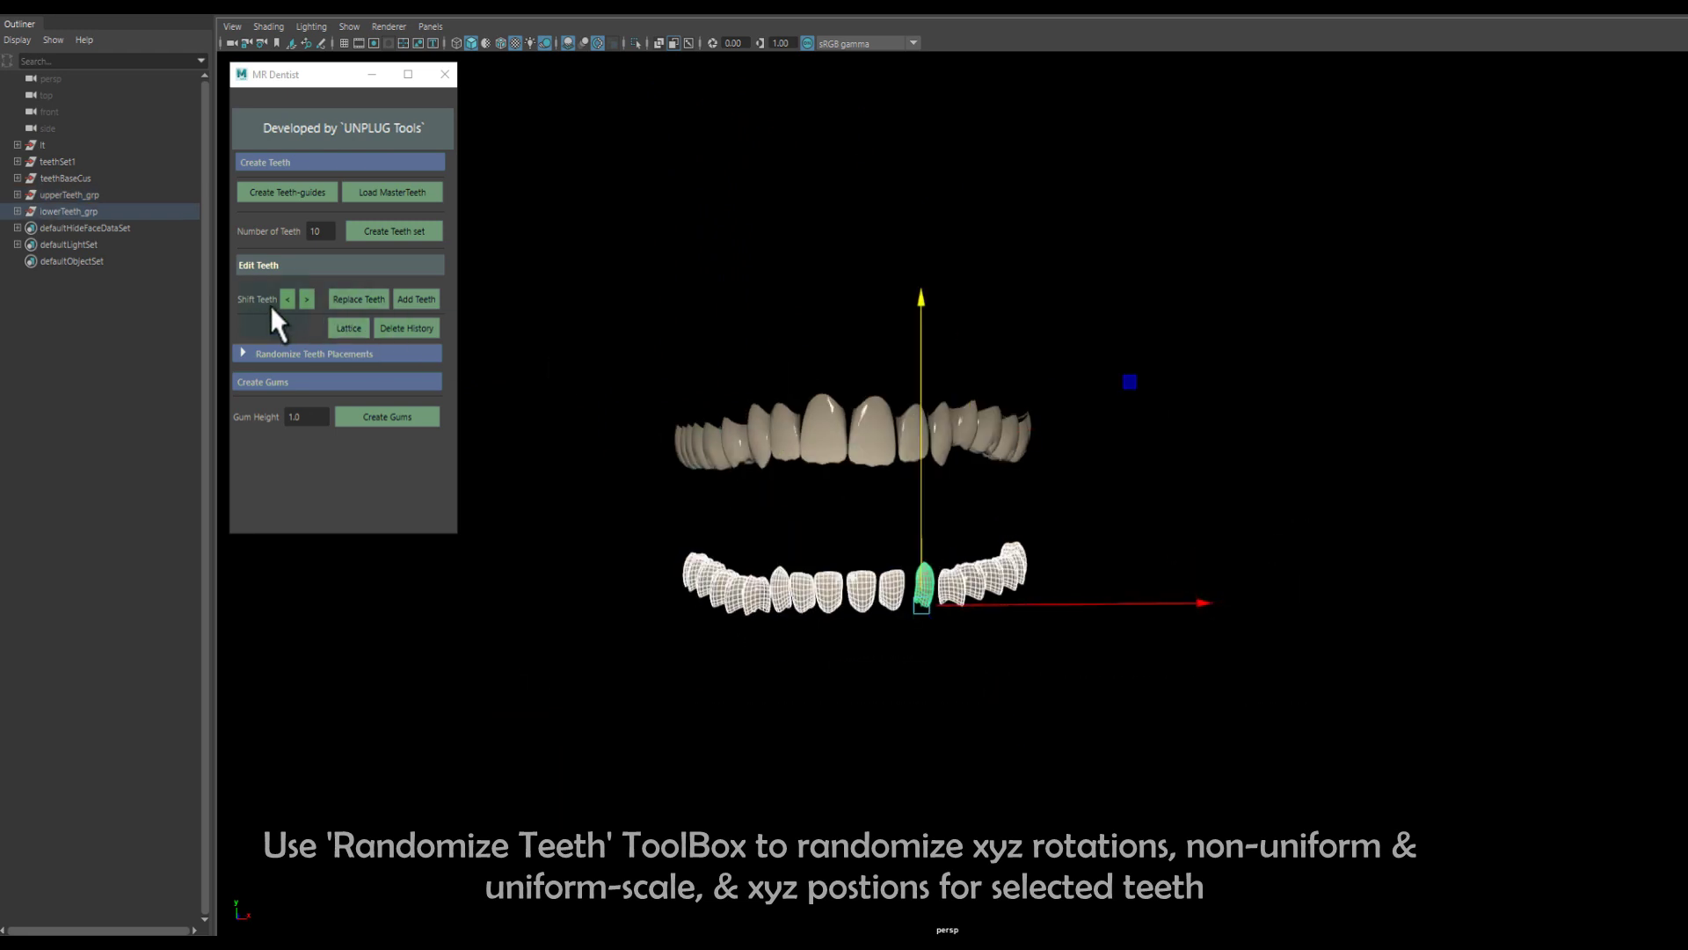
# Randomize the lower teeth rotations, re-rolling them once.
pyautogui.click(314, 354)
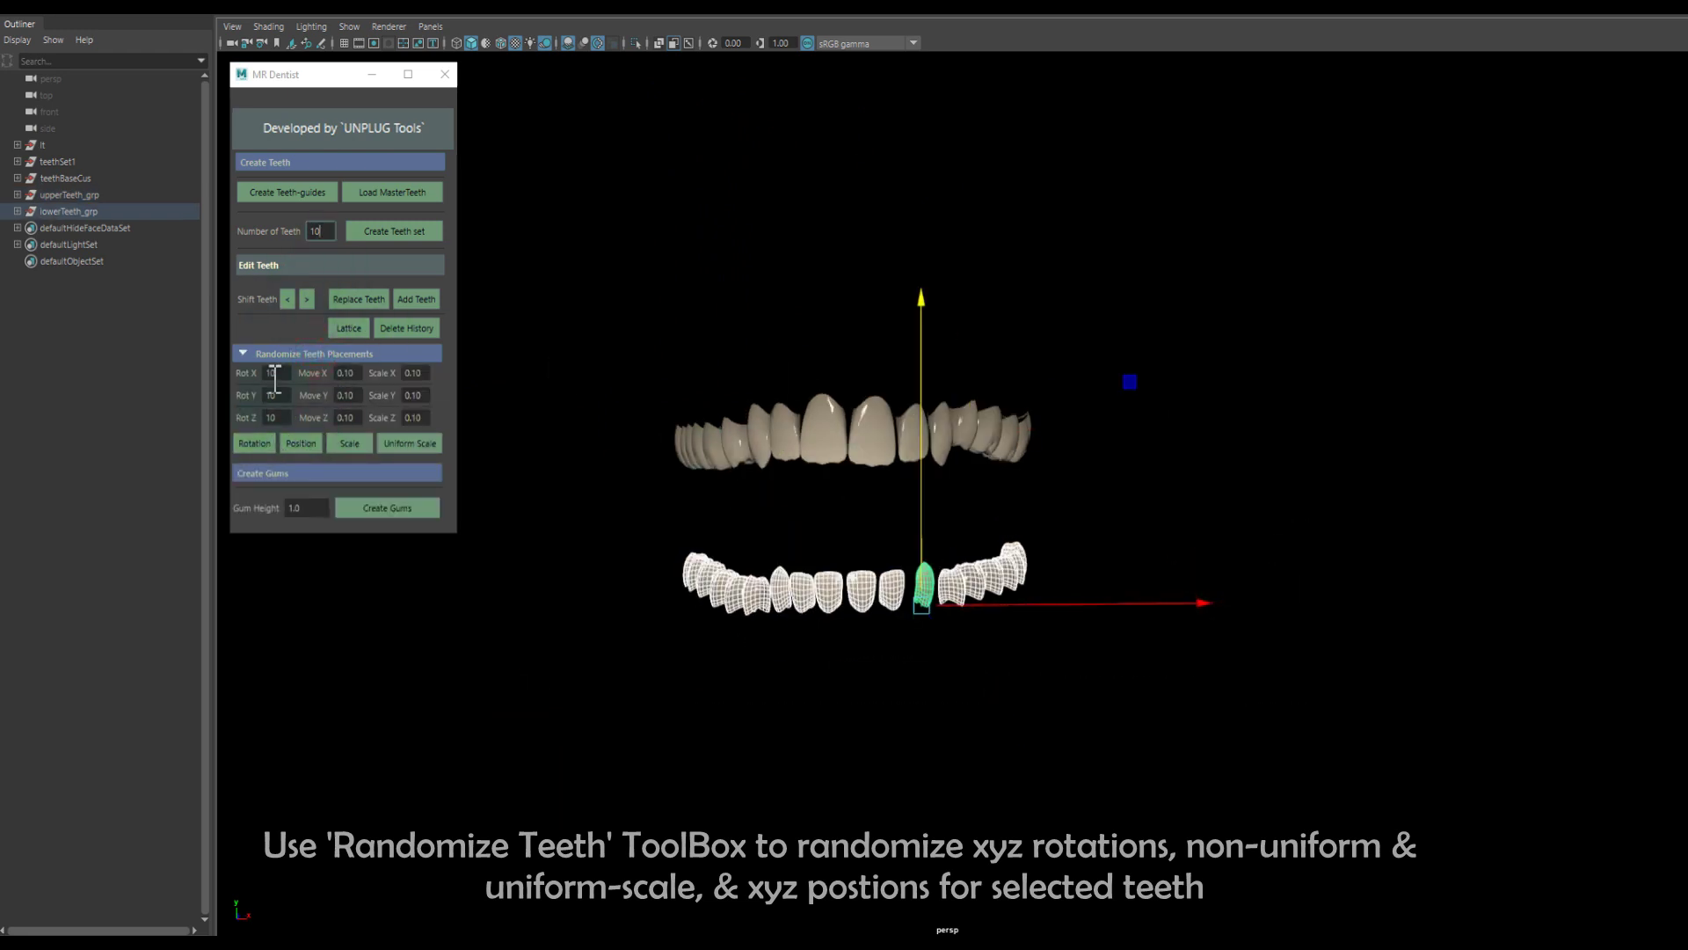
pyautogui.click(256, 439)
pyautogui.keyDown('alt'); pyautogui.moveTo(713, 559); pyautogui.dragTo(729, 561); pyautogui.keyUp('alt')
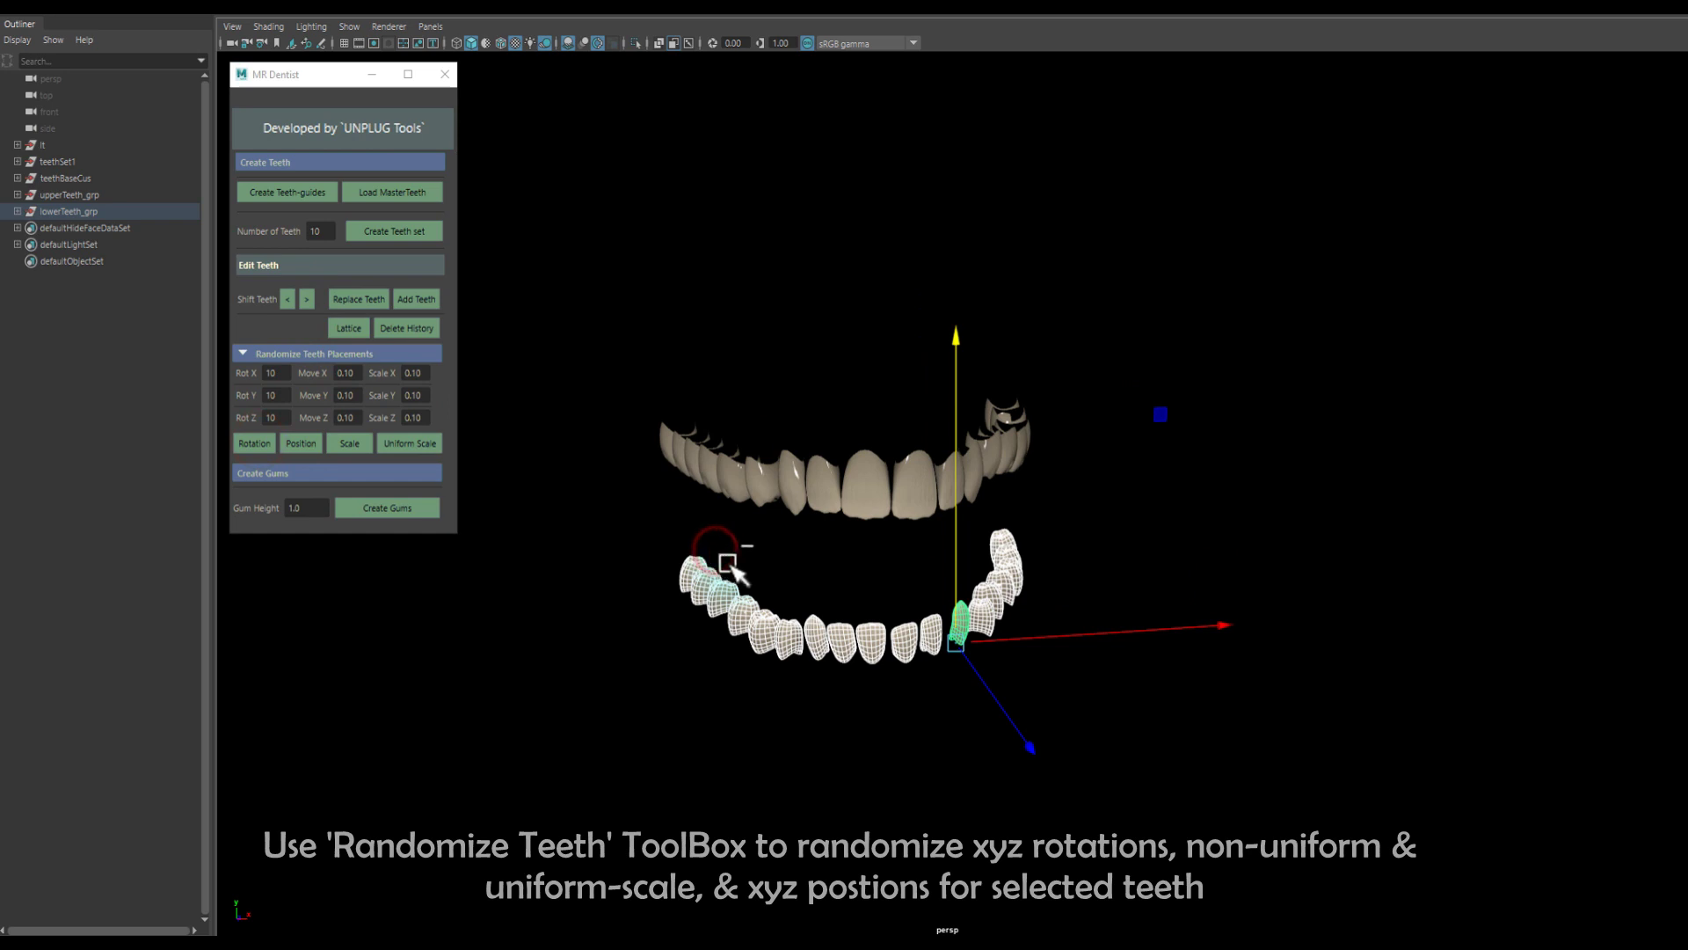
pyautogui.click(255, 439)
pyautogui.keyDown('alt'); pyautogui.moveTo(692, 422); pyautogui.dragTo(679, 424); pyautogui.keyUp('alt')
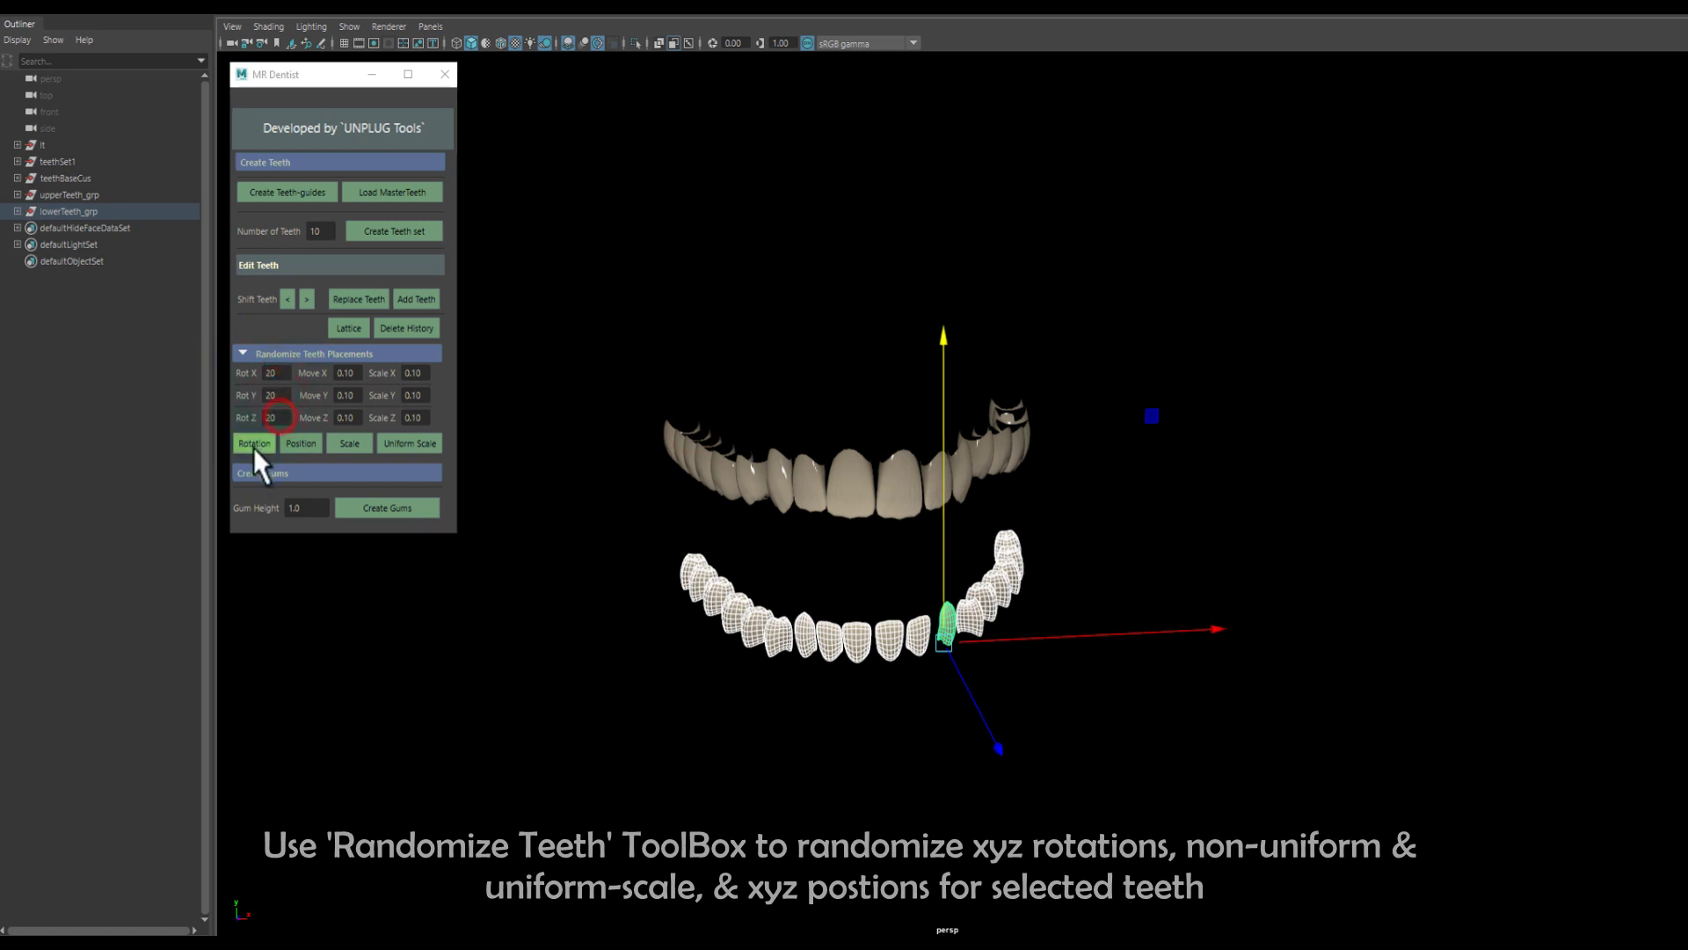
pyautogui.moveTo(697, 501)
pyautogui.keyDown('alt'); pyautogui.mouseDown()
pyautogui.moveTo(678, 527)
pyautogui.moveTo(611, 517)
pyautogui.moveTo(653, 509)
pyautogui.mouseUp(); pyautogui.keyUp('alt')
# Apply random rotations to the upper teeth, then reselect the upper teeth group.
pyautogui.click(678, 527)
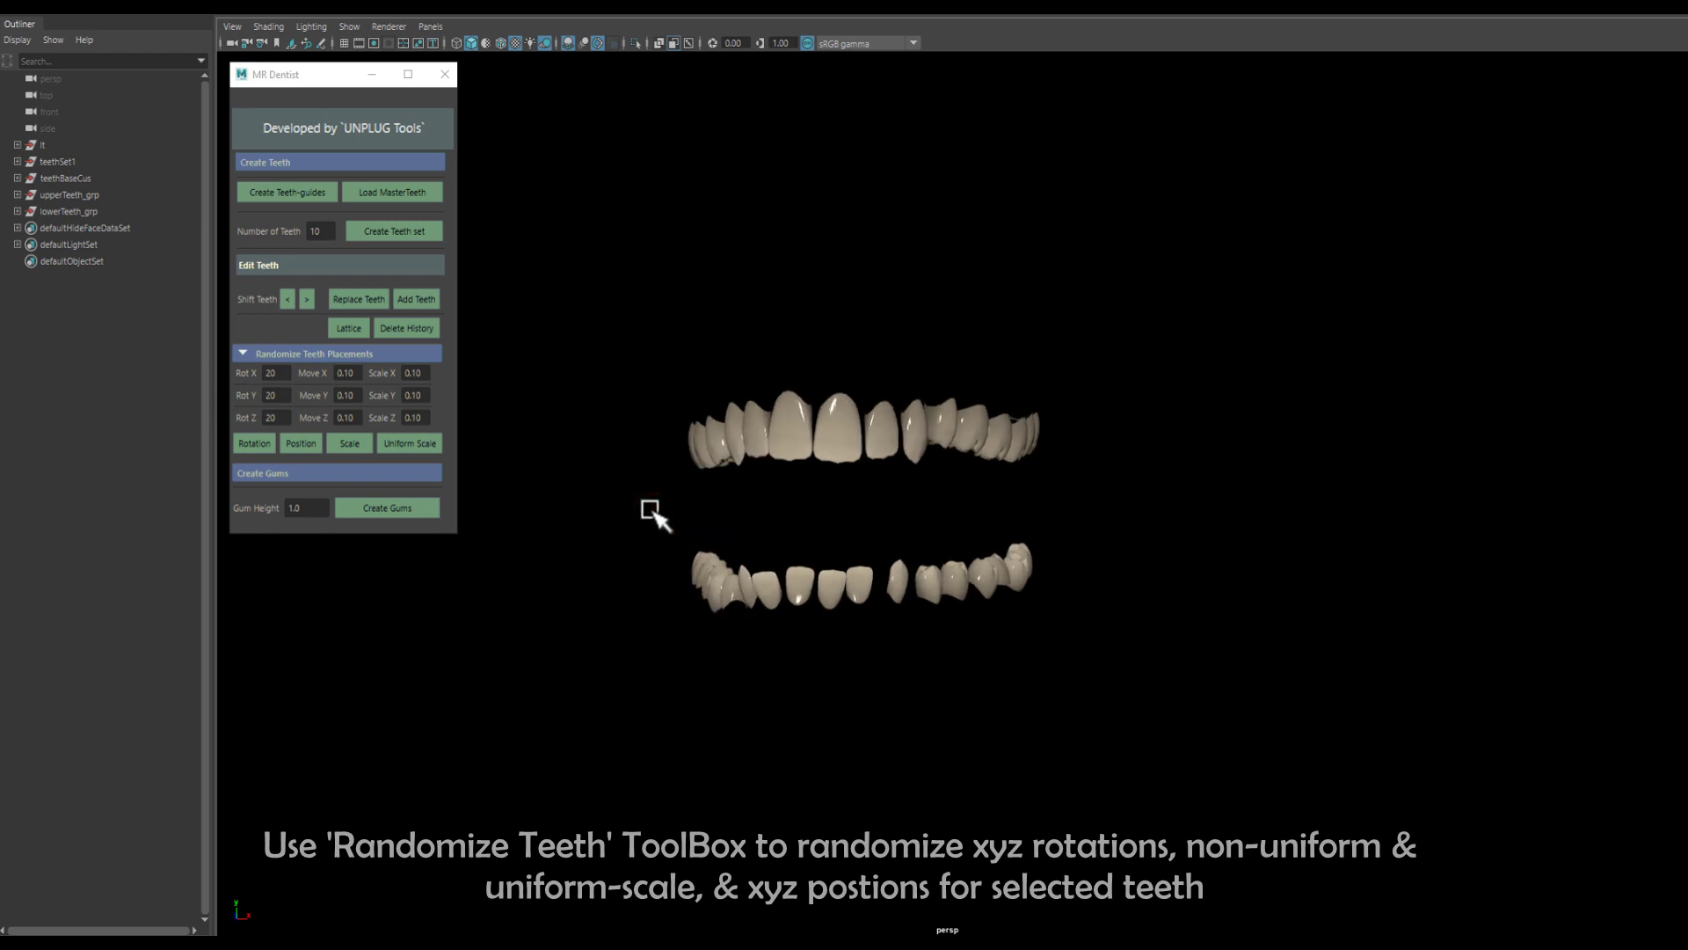
pyautogui.click(255, 445)
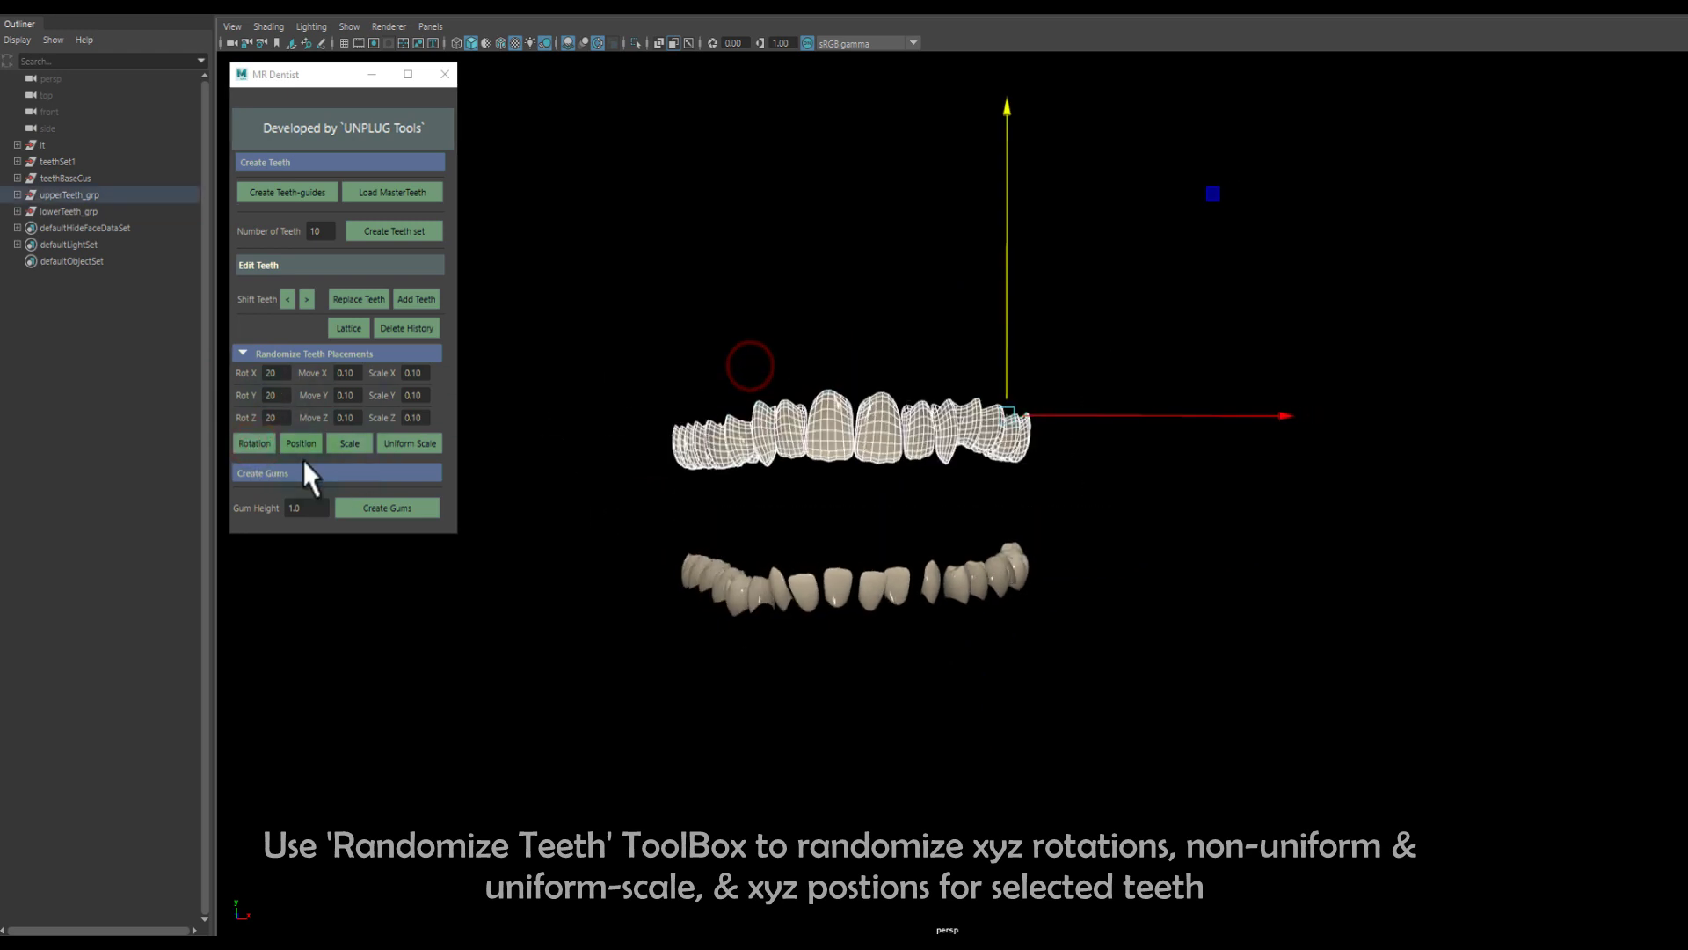
pyautogui.click(261, 443)
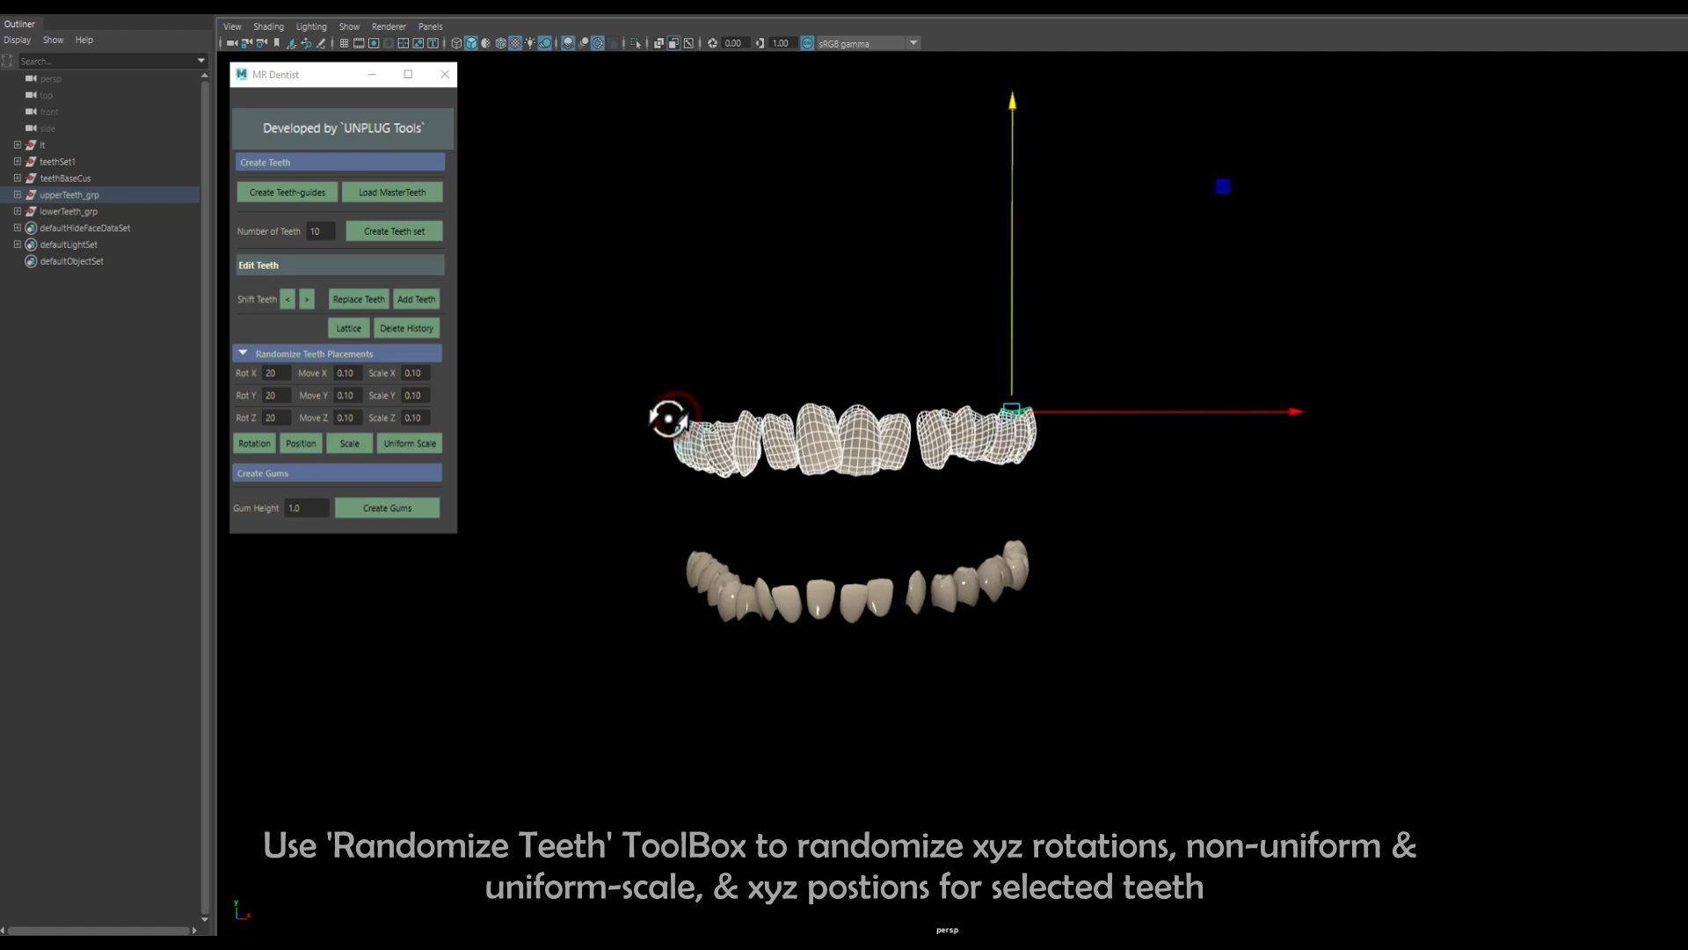
pyautogui.click(684, 364)
pyautogui.click(689, 369)
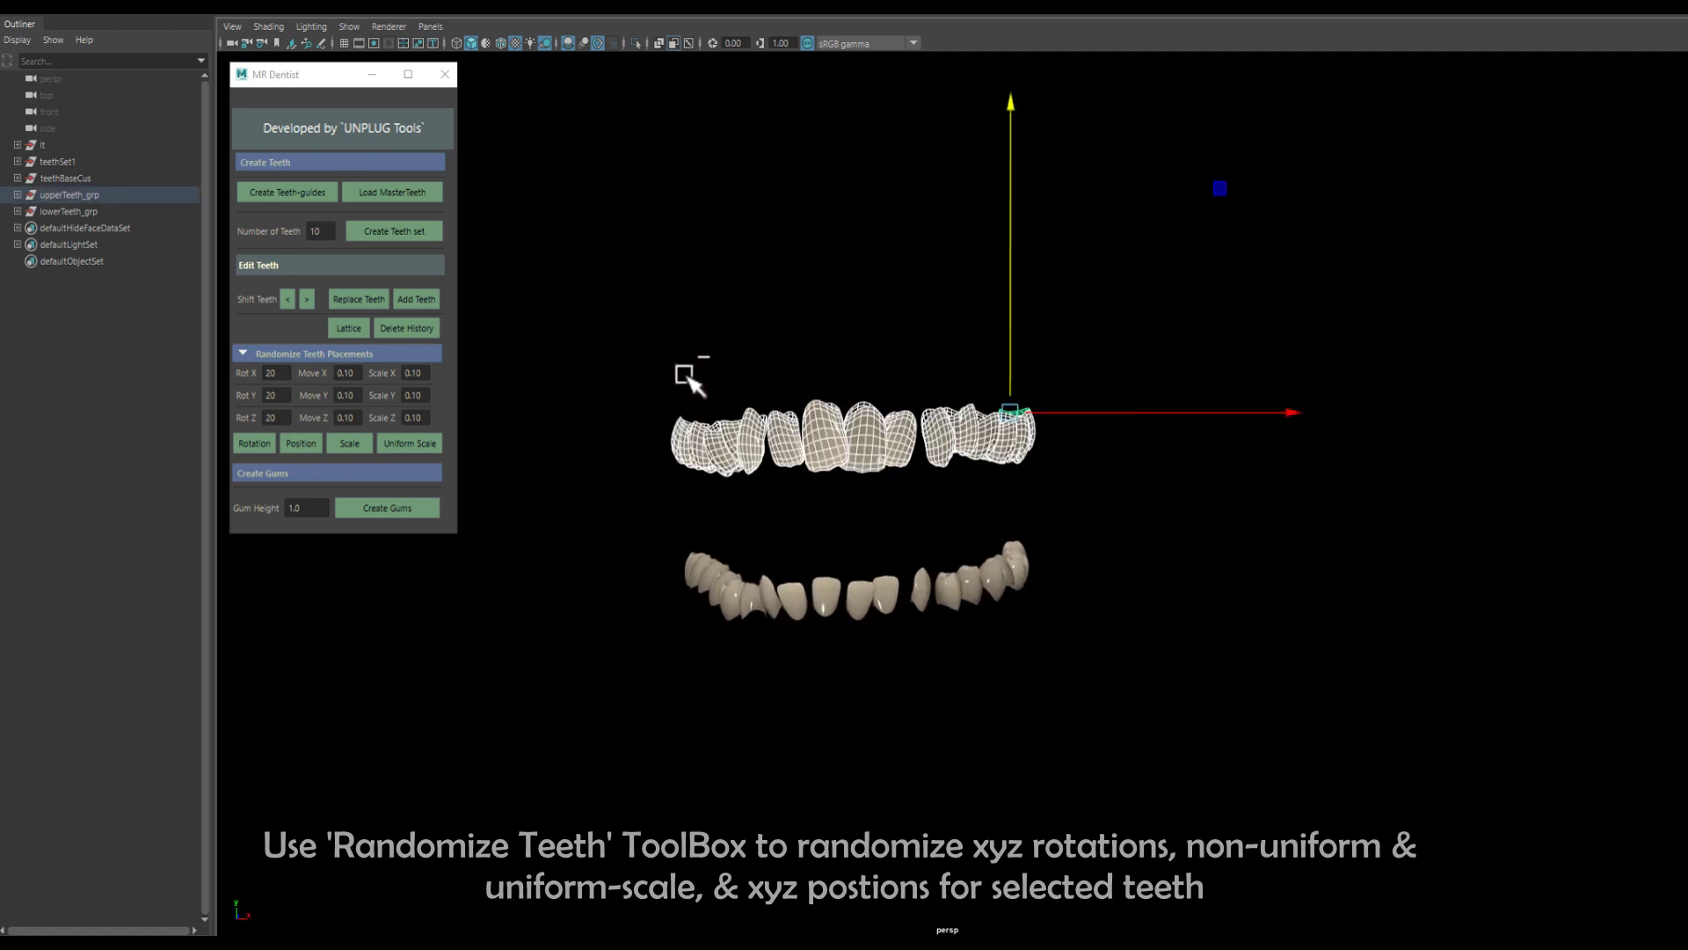
# Randomize upper teeth positions and scale, and re-roll rotations with the range lowered to 10.
pyautogui.click(253, 444)
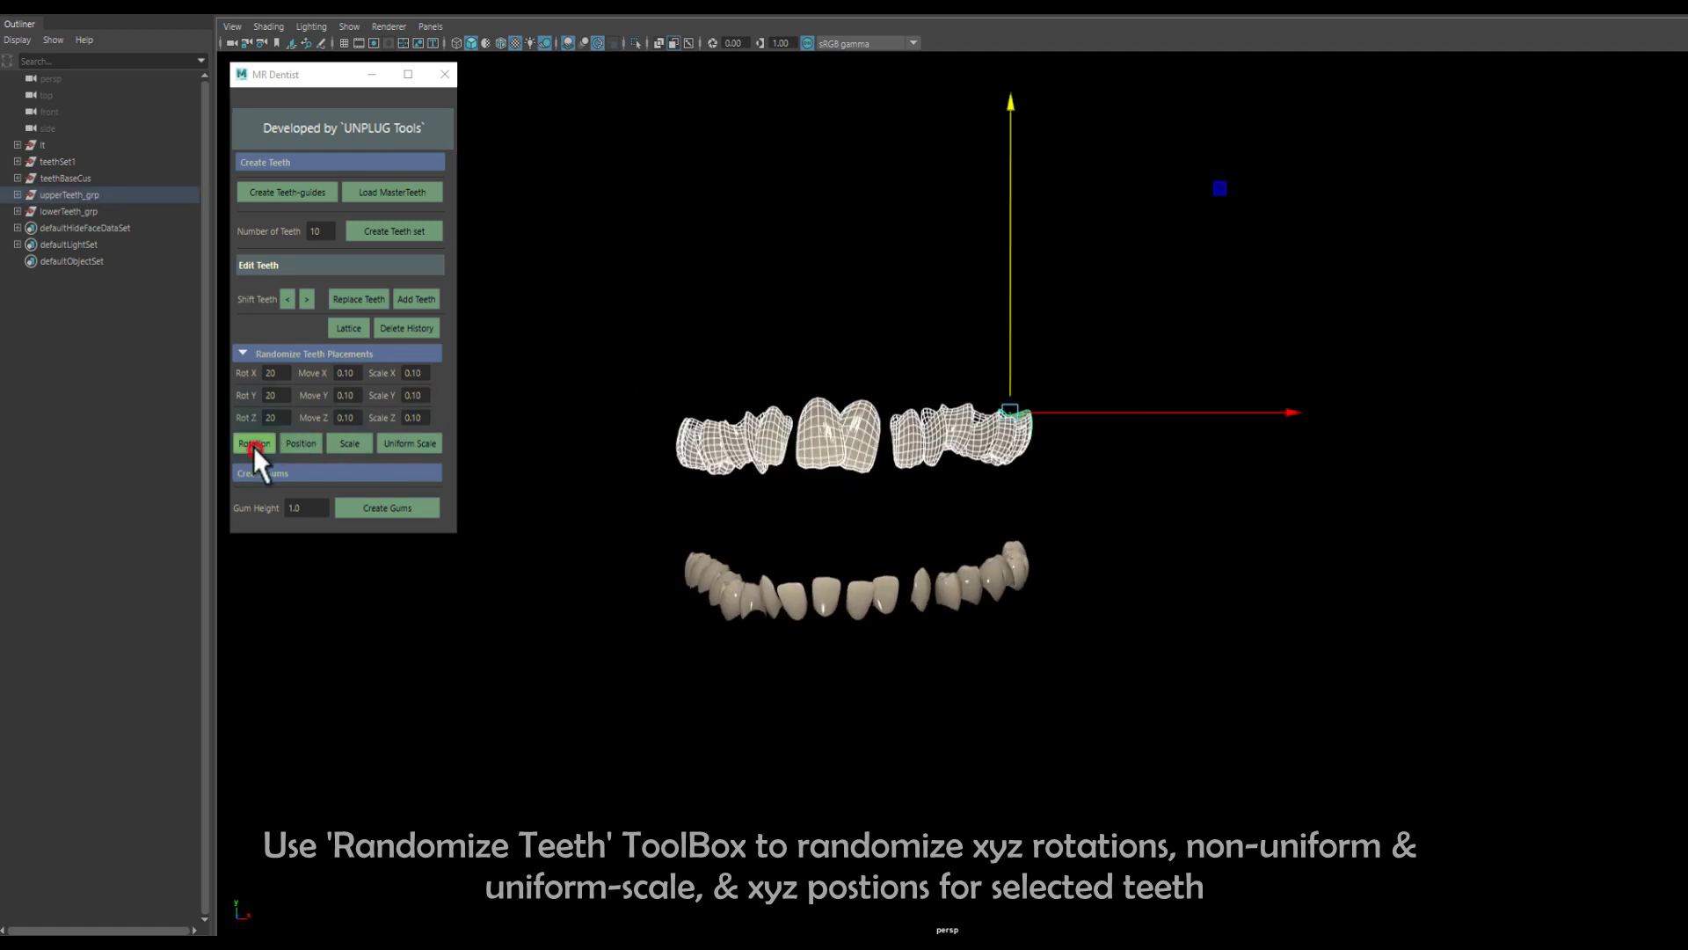
pyautogui.click(356, 445)
pyautogui.click(279, 373)
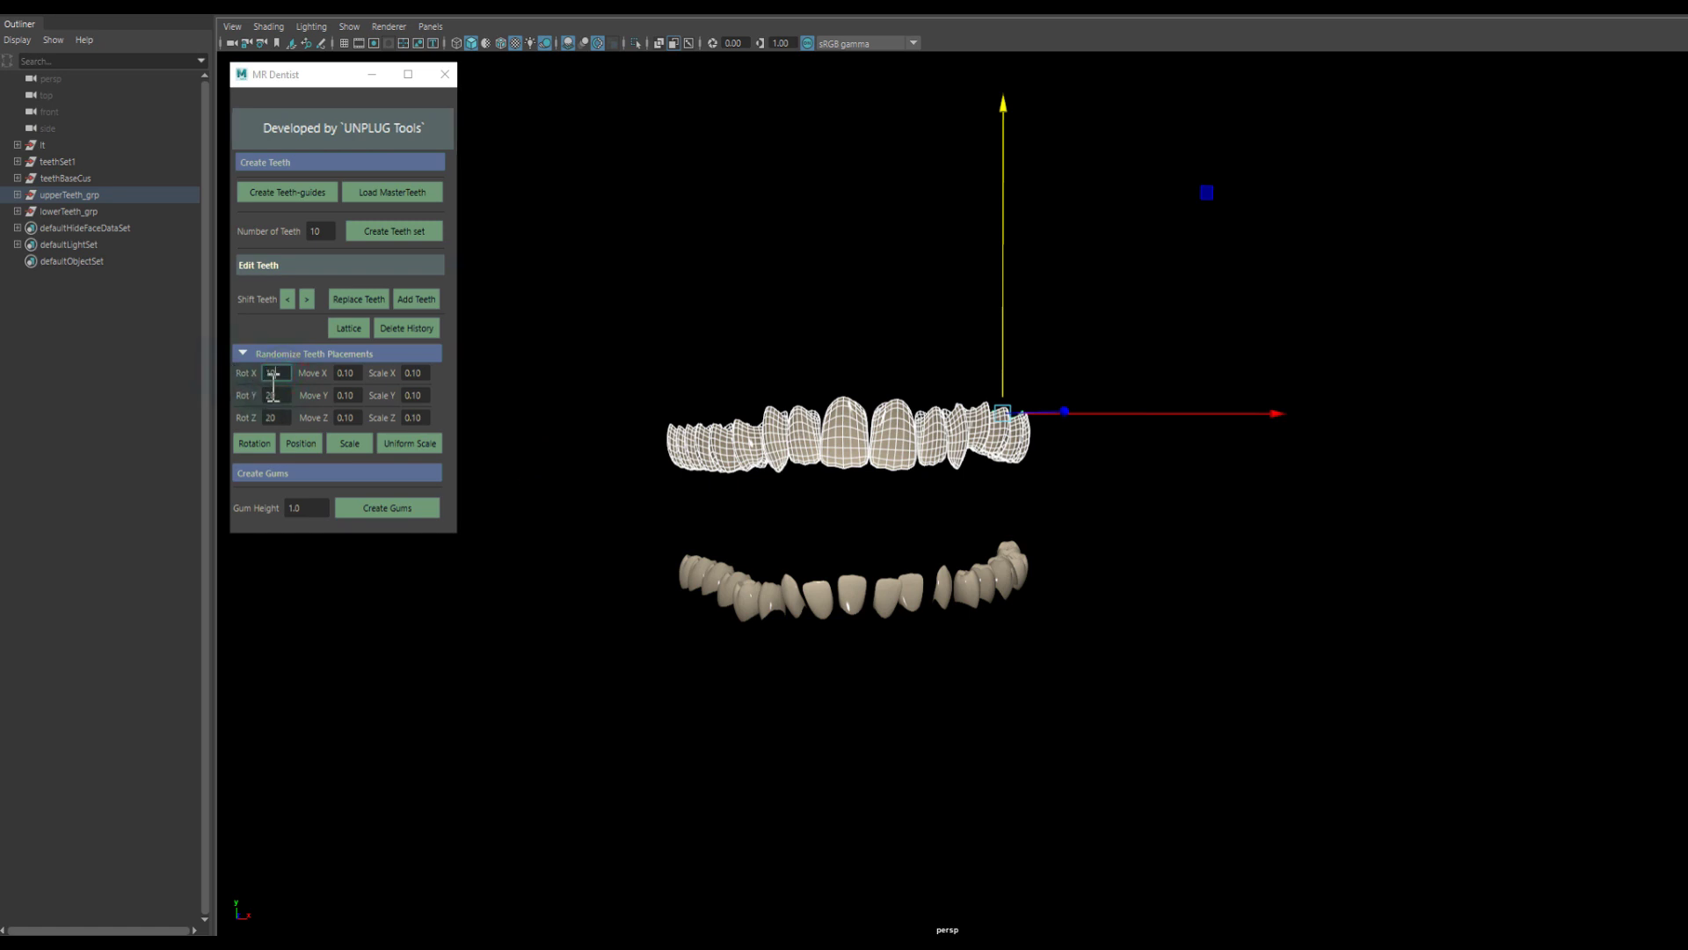
pyautogui.write('10')
pyautogui.click(260, 442)
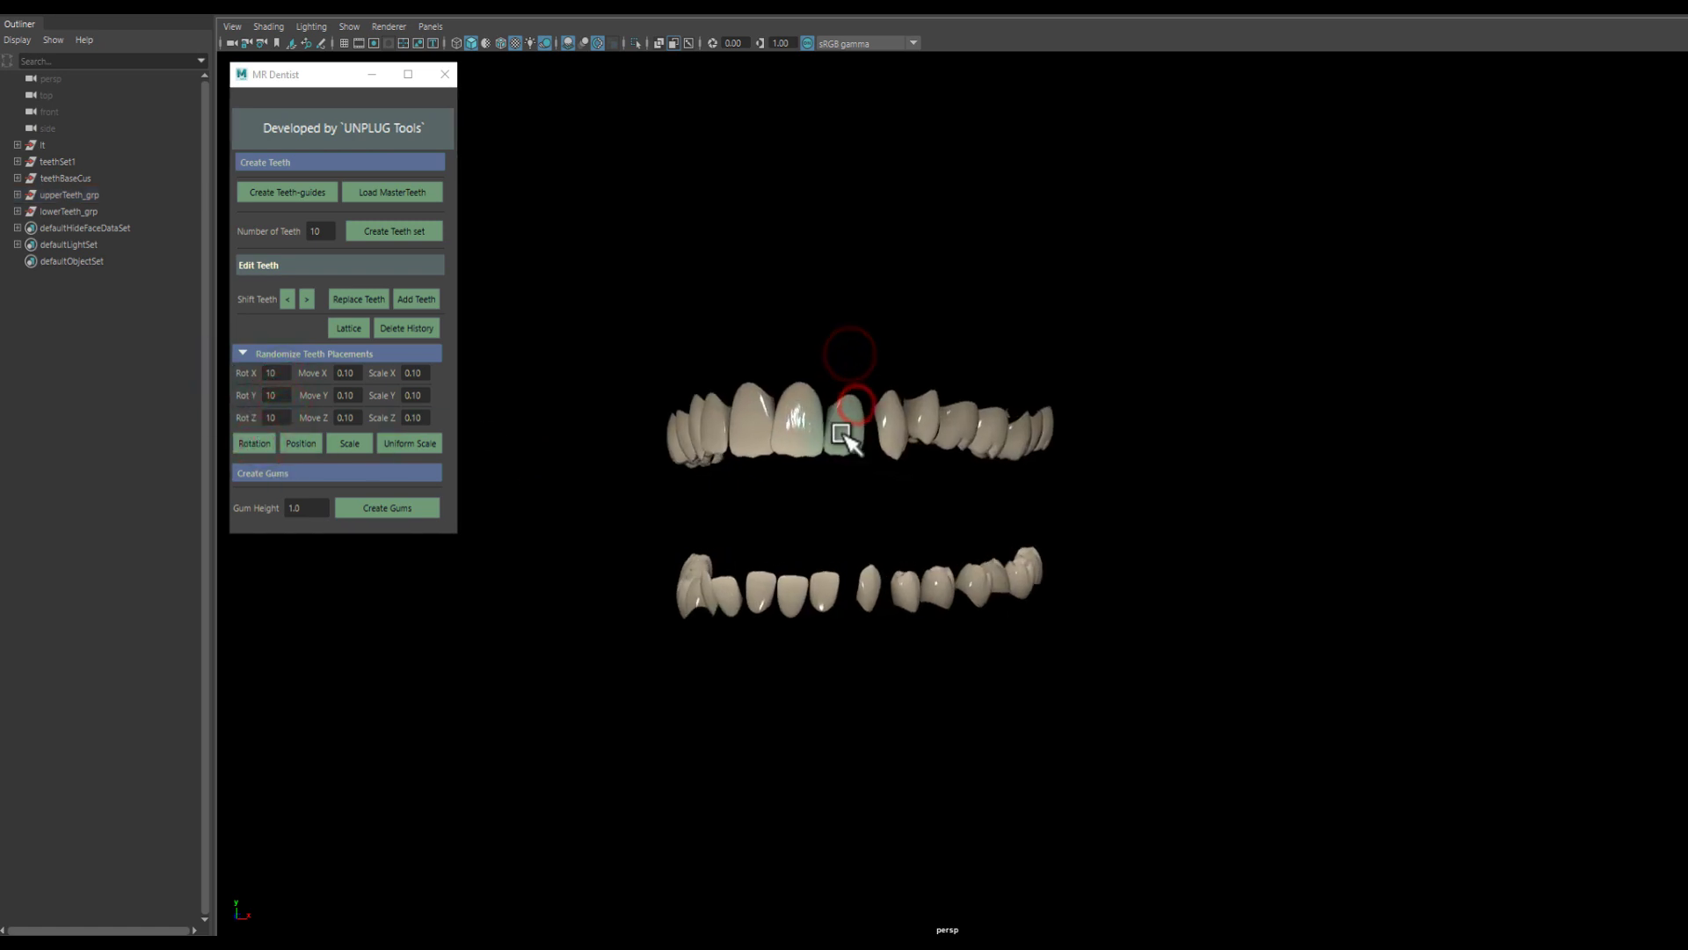
# Apply a random uniform scale to all the upper teeth.
pyautogui.click(844, 436)
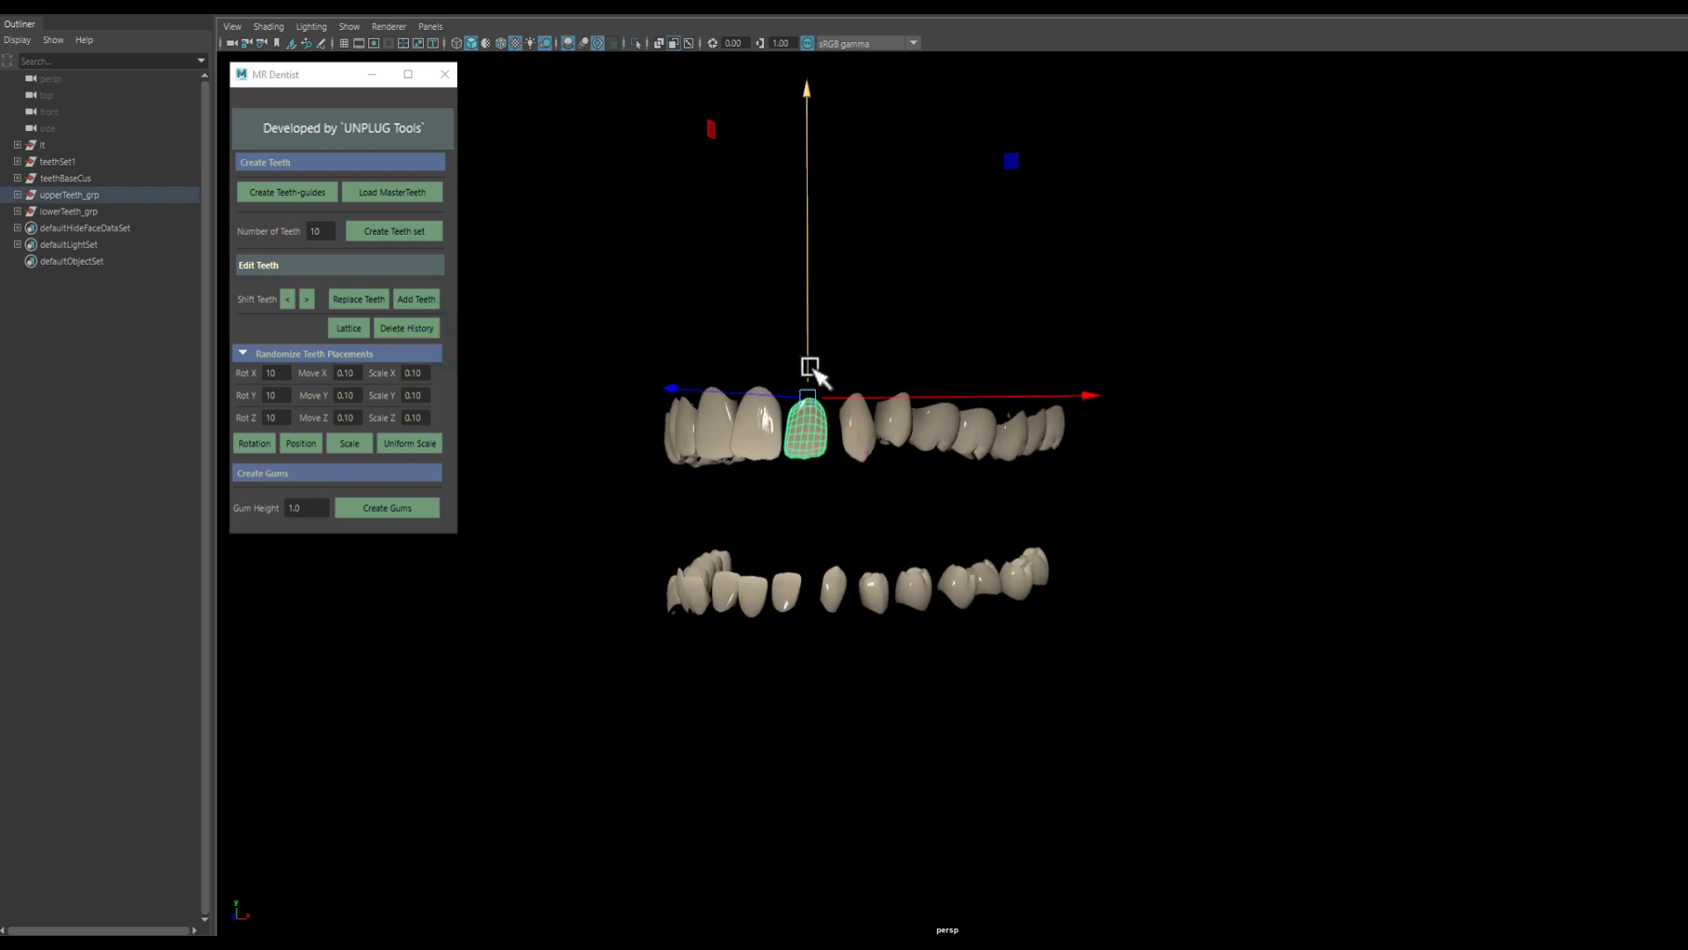
pyautogui.click(814, 338)
pyautogui.moveTo(597, 327)
pyautogui.mouseDown()
pyautogui.moveTo(1002, 444)
pyautogui.moveTo(1010, 482)
pyautogui.mouseUp()
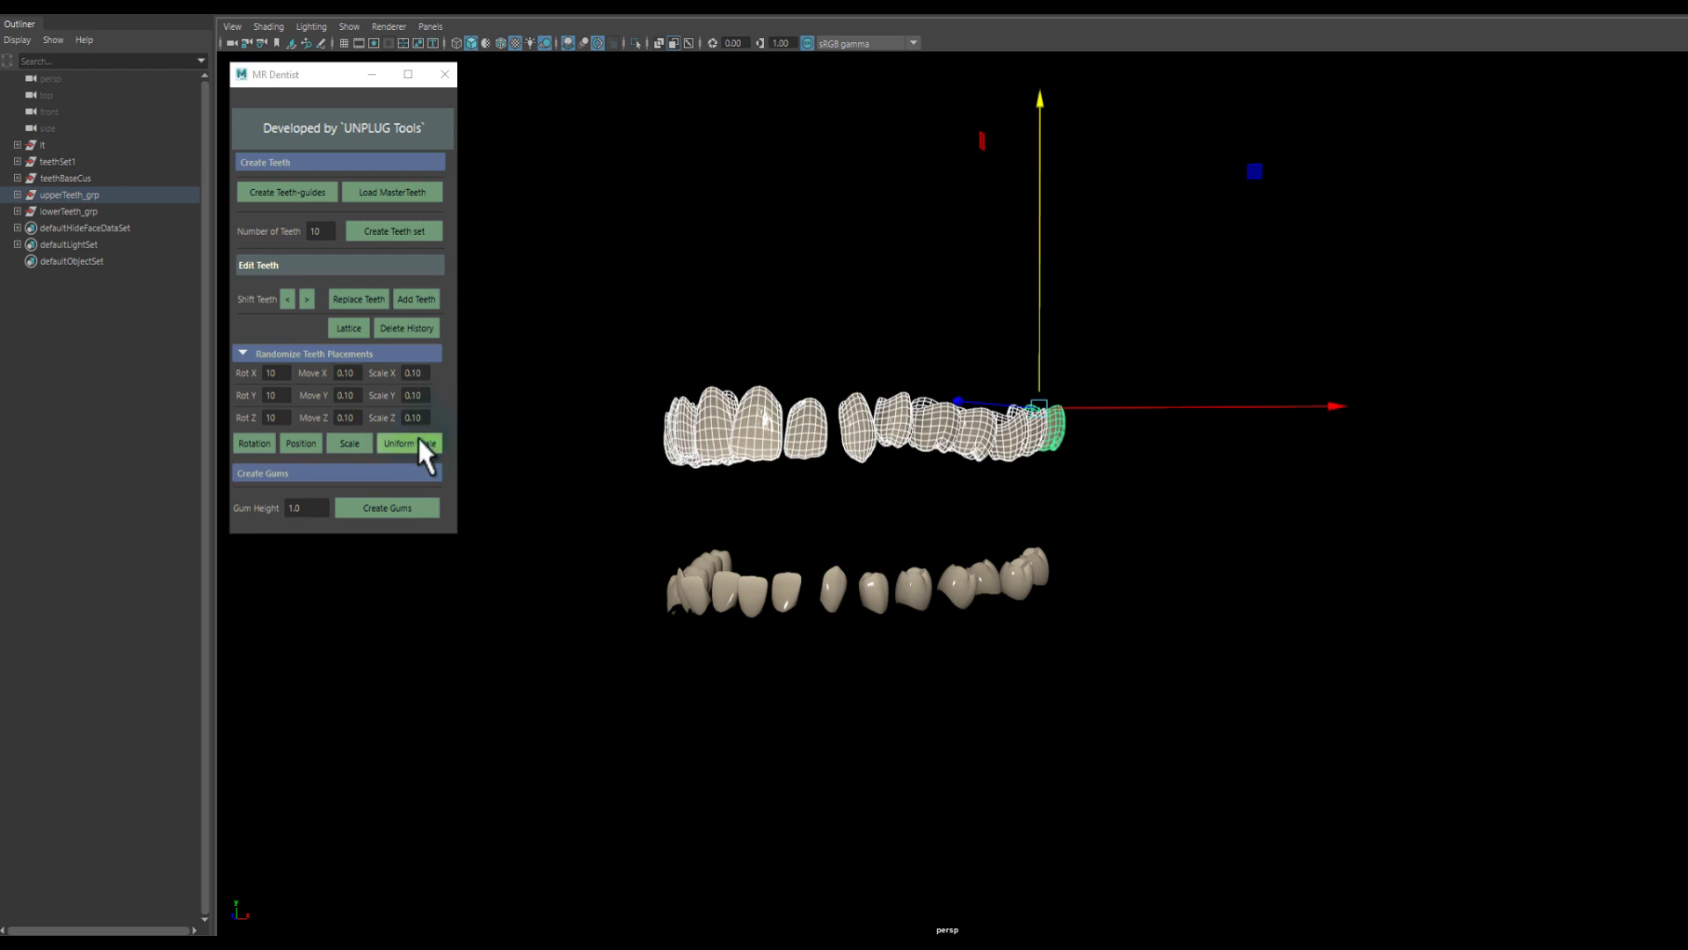
pyautogui.click(415, 440)
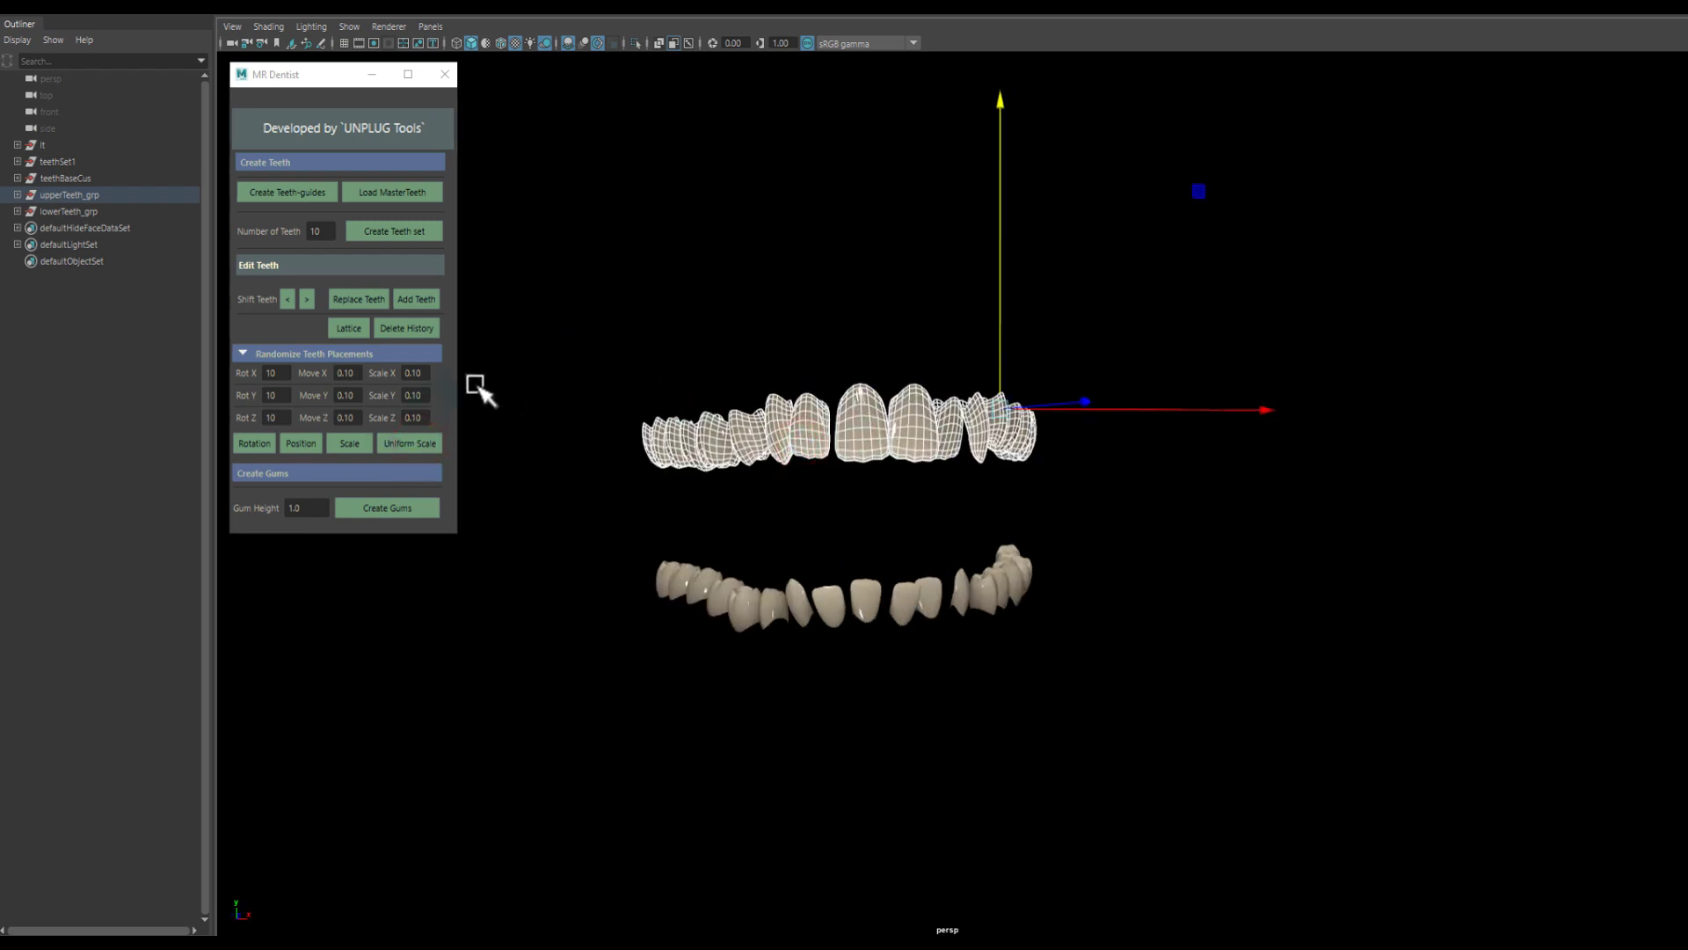
# Set the uniform scale range to 0.3 and re-randomize the upper teeth sizes several times.
pyautogui.write('0.3')
pyautogui.click(403, 441)
pyautogui.click(909, 510)
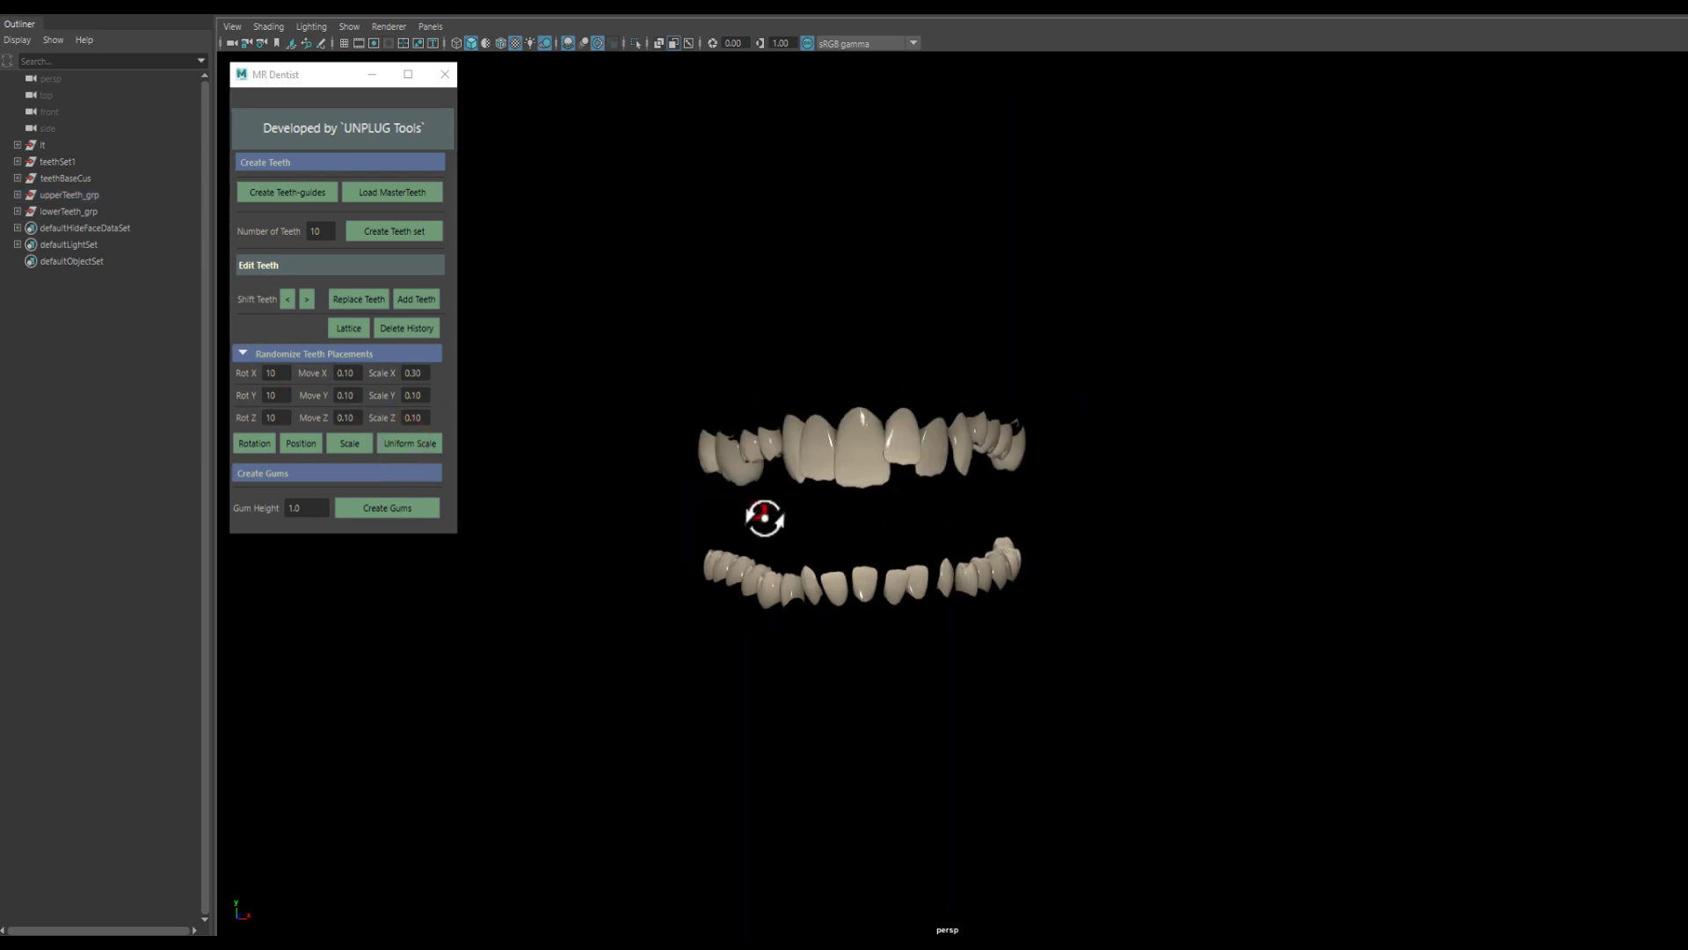
pyautogui.moveTo(761, 515)
pyautogui.keyDown('alt'); pyautogui.mouseDown()
pyautogui.moveTo(685, 517)
pyautogui.moveTo(750, 518)
pyautogui.mouseUp(); pyautogui.keyUp('alt')
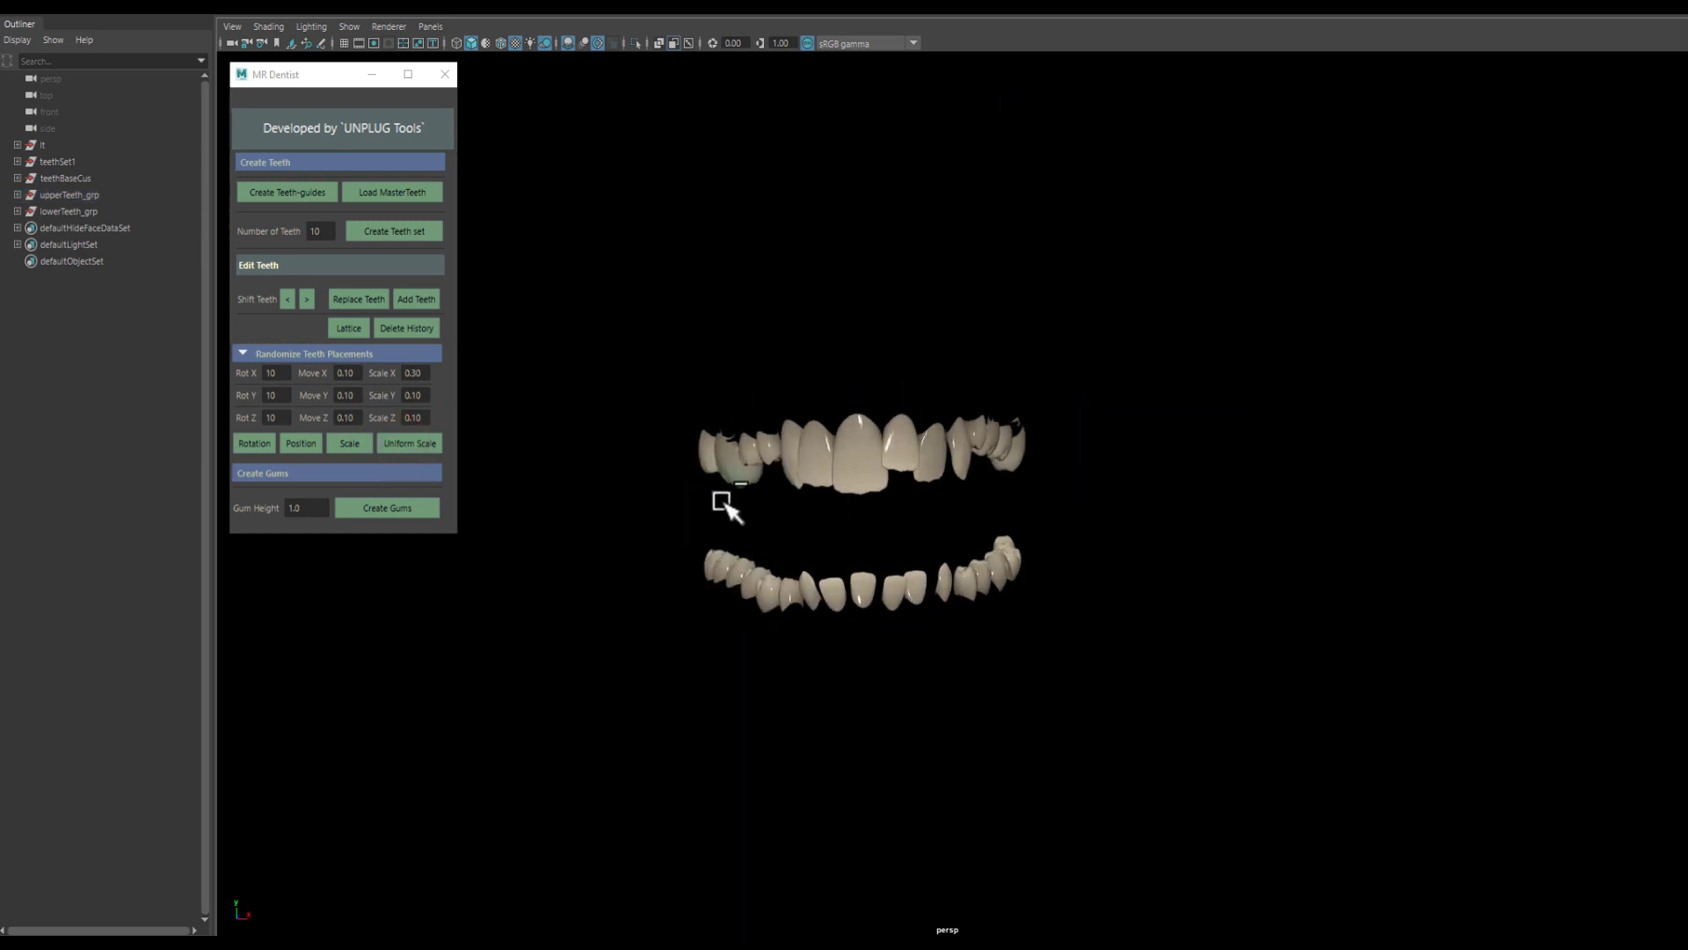
pyautogui.click(724, 479)
pyautogui.click(404, 442)
pyautogui.click(405, 441)
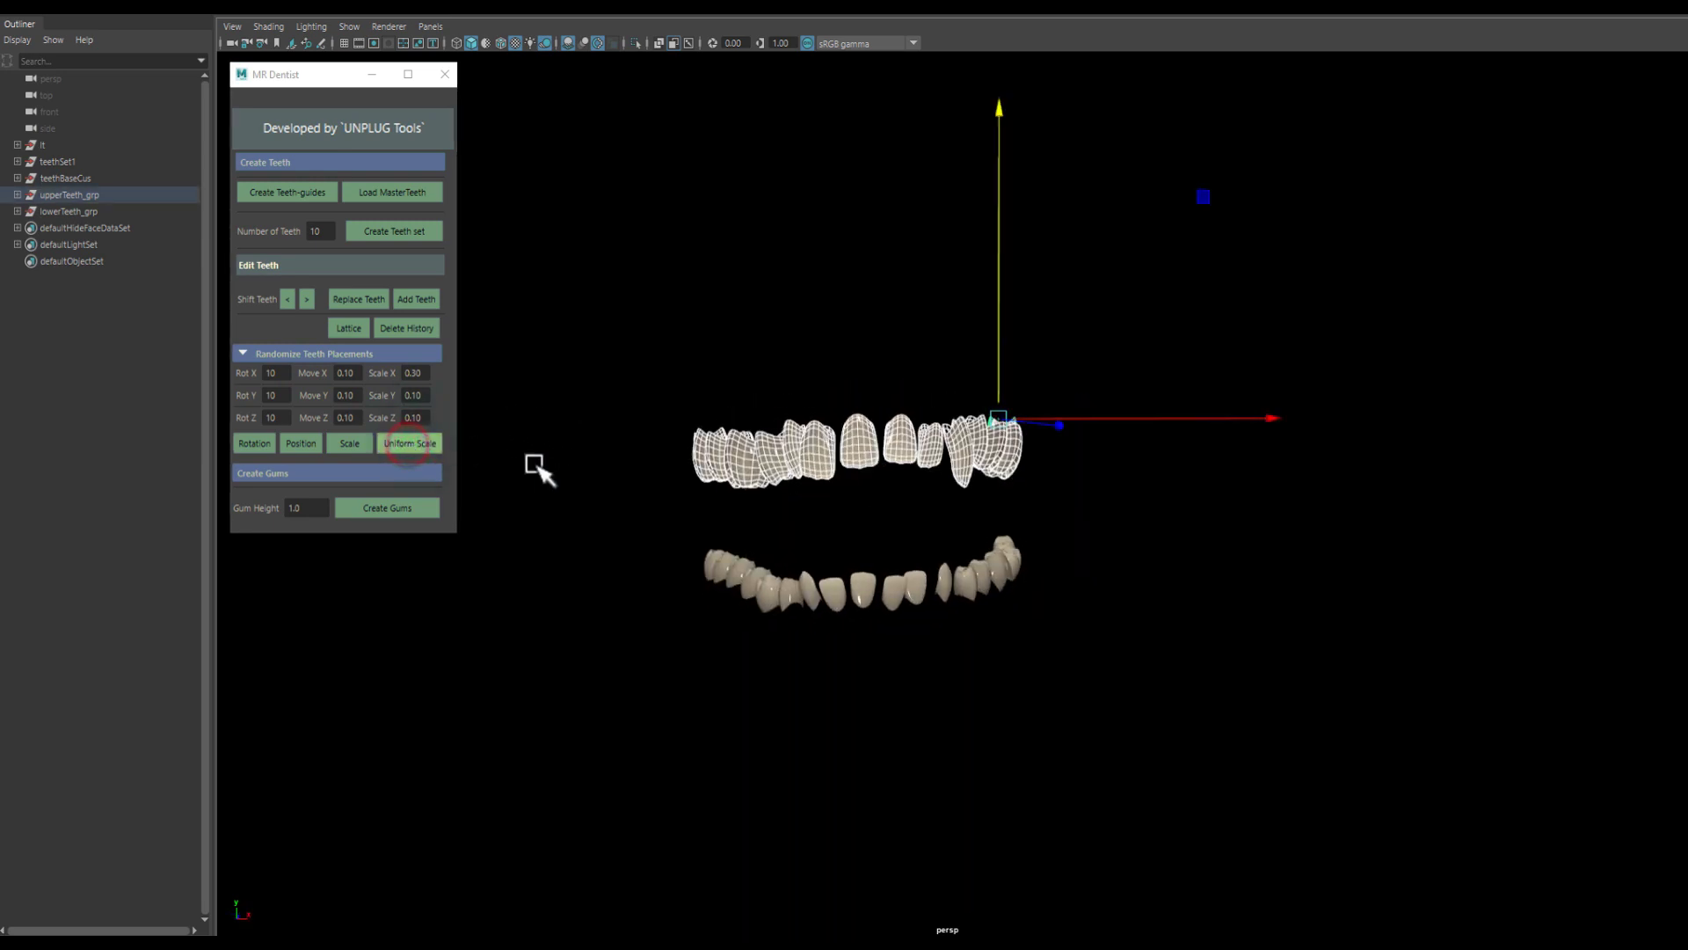
pyautogui.moveTo(682, 483)
pyautogui.keyDown('alt'); pyautogui.mouseDown()
pyautogui.moveTo(660, 482)
pyautogui.moveTo(791, 513)
pyautogui.mouseUp(); pyautogui.keyUp('alt')
pyautogui.click(390, 441)
pyautogui.click(737, 500)
# Randomly resize the left-side lower teeth.
pyautogui.moveTo(781, 635); pyautogui.dragTo(781, 635)
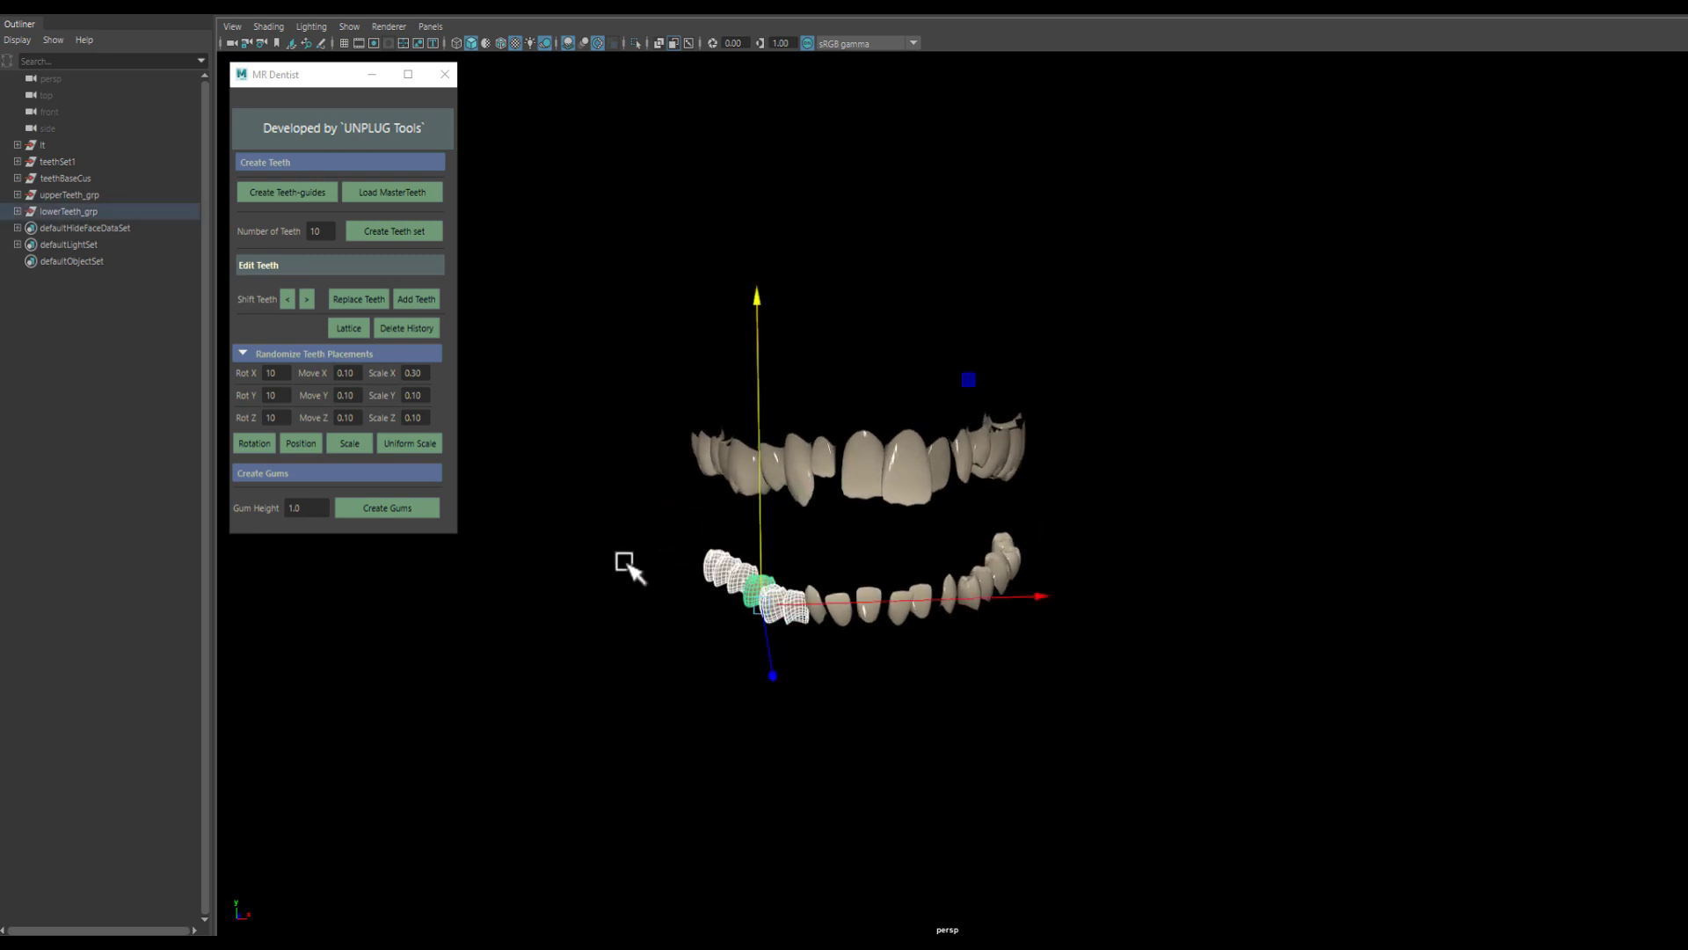
pyautogui.click(413, 444)
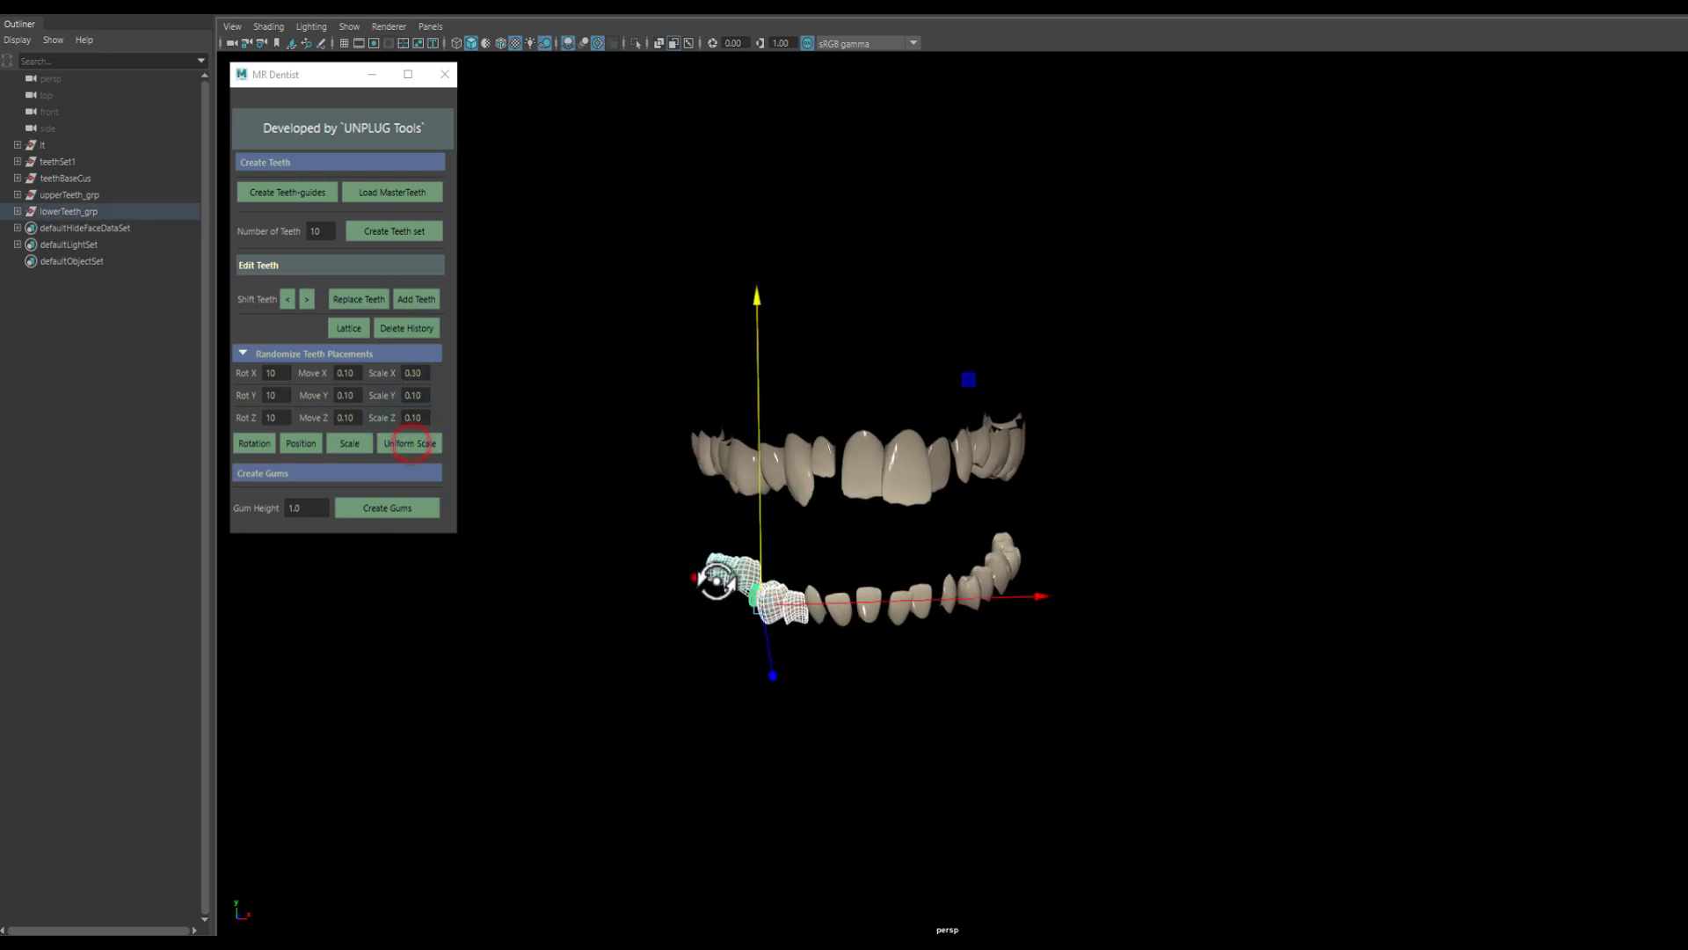
pyautogui.keyDown('alt'); pyautogui.moveTo(716, 577); pyautogui.dragTo(688, 556); pyautogui.keyUp('alt')
pyautogui.click(418, 444)
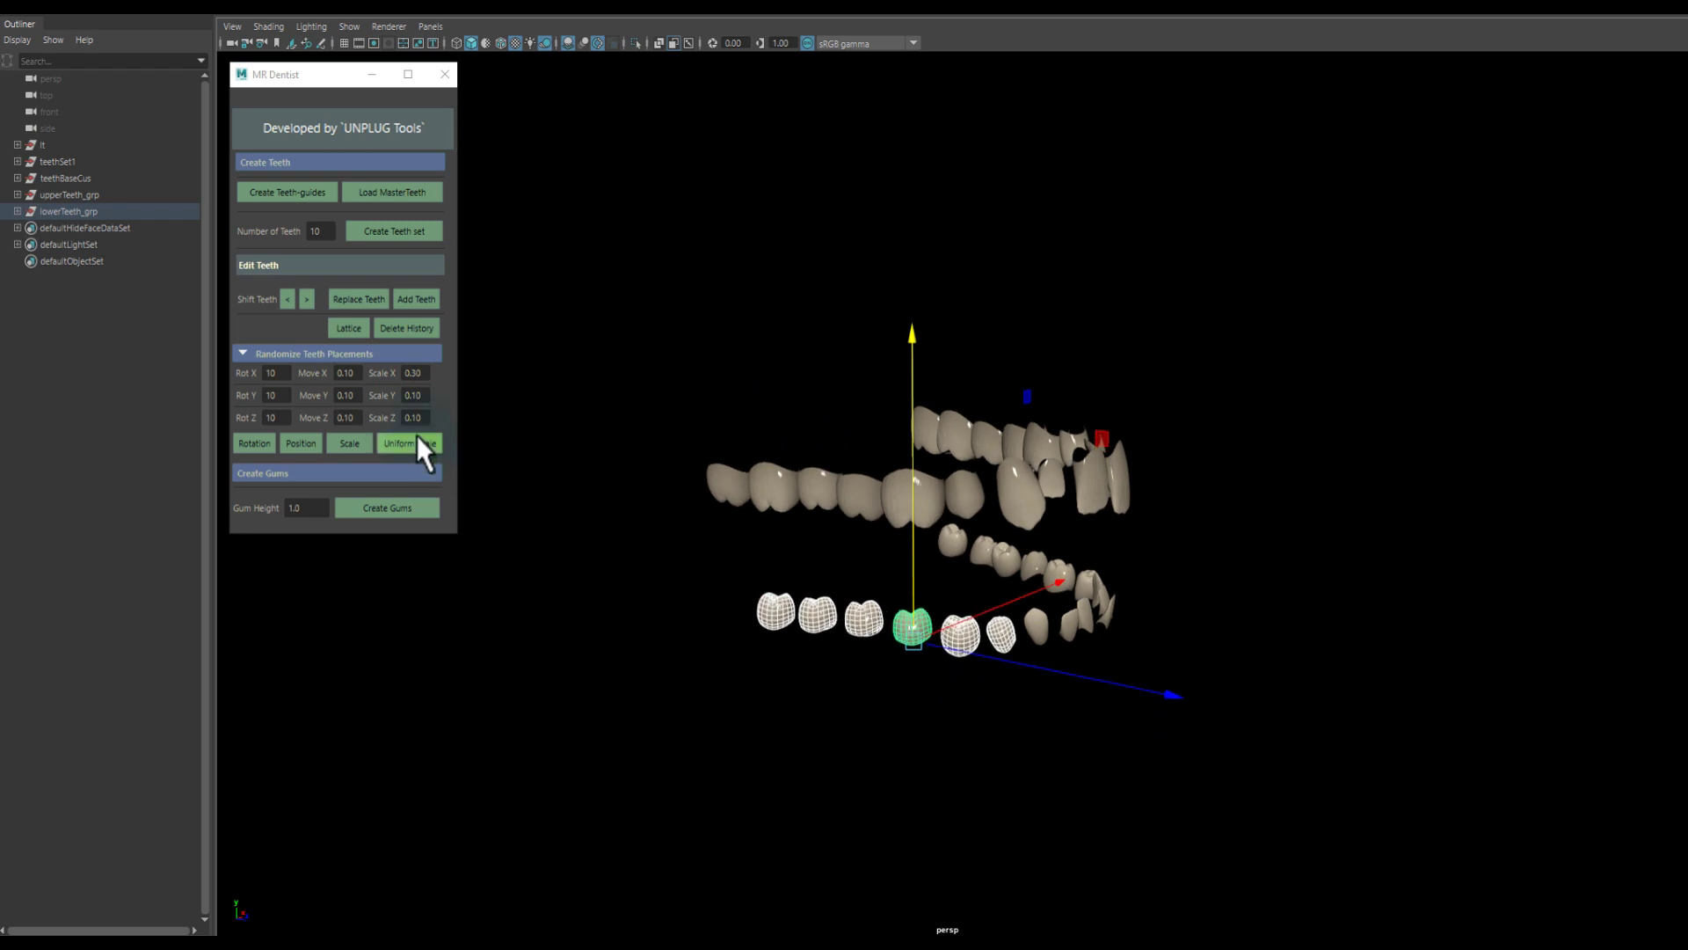
pyautogui.keyDown('alt'); pyautogui.moveTo(804, 549); pyautogui.dragTo(519, 444); pyautogui.keyUp('alt')
pyautogui.keyDown('alt'); pyautogui.moveTo(785, 549); pyautogui.dragTo(704, 543); pyautogui.keyUp('alt')
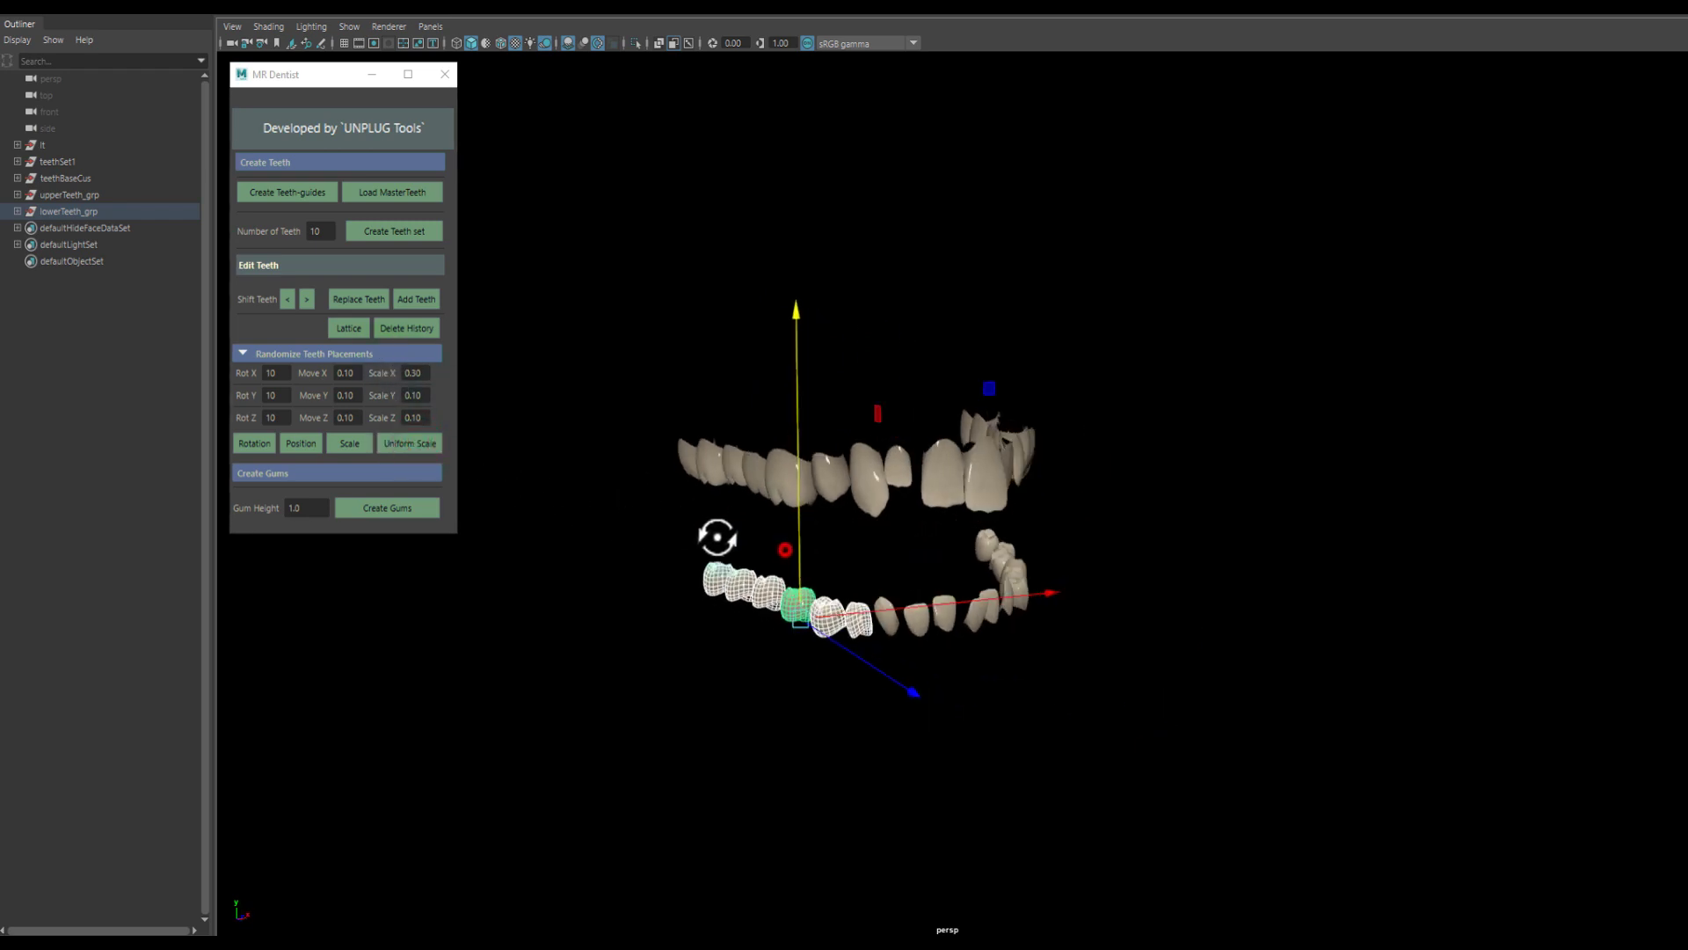
# Nudge the whole upper teeth set slightly sideways.
pyautogui.moveTo(607, 384); pyautogui.dragTo(1119, 526)
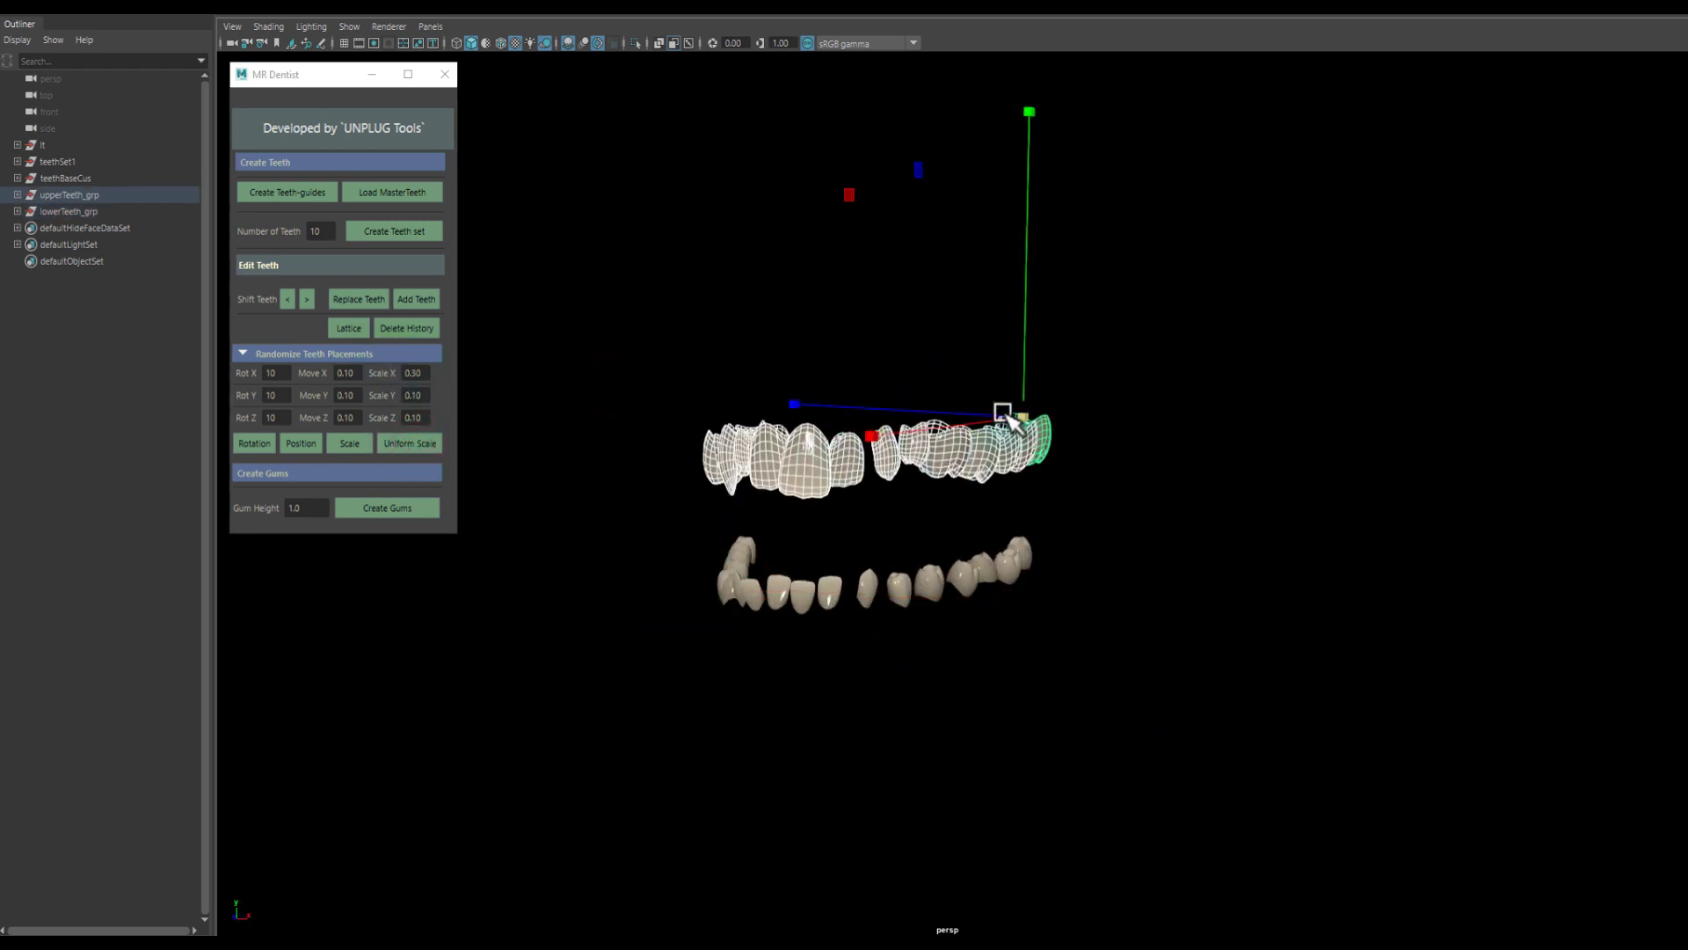
pyautogui.moveTo(1034, 417); pyautogui.dragTo(1024, 417)
pyautogui.click(1135, 512)
pyautogui.keyDown('alt'); pyautogui.moveTo(1134, 513); pyautogui.dragTo(886, 622); pyautogui.keyUp('alt')
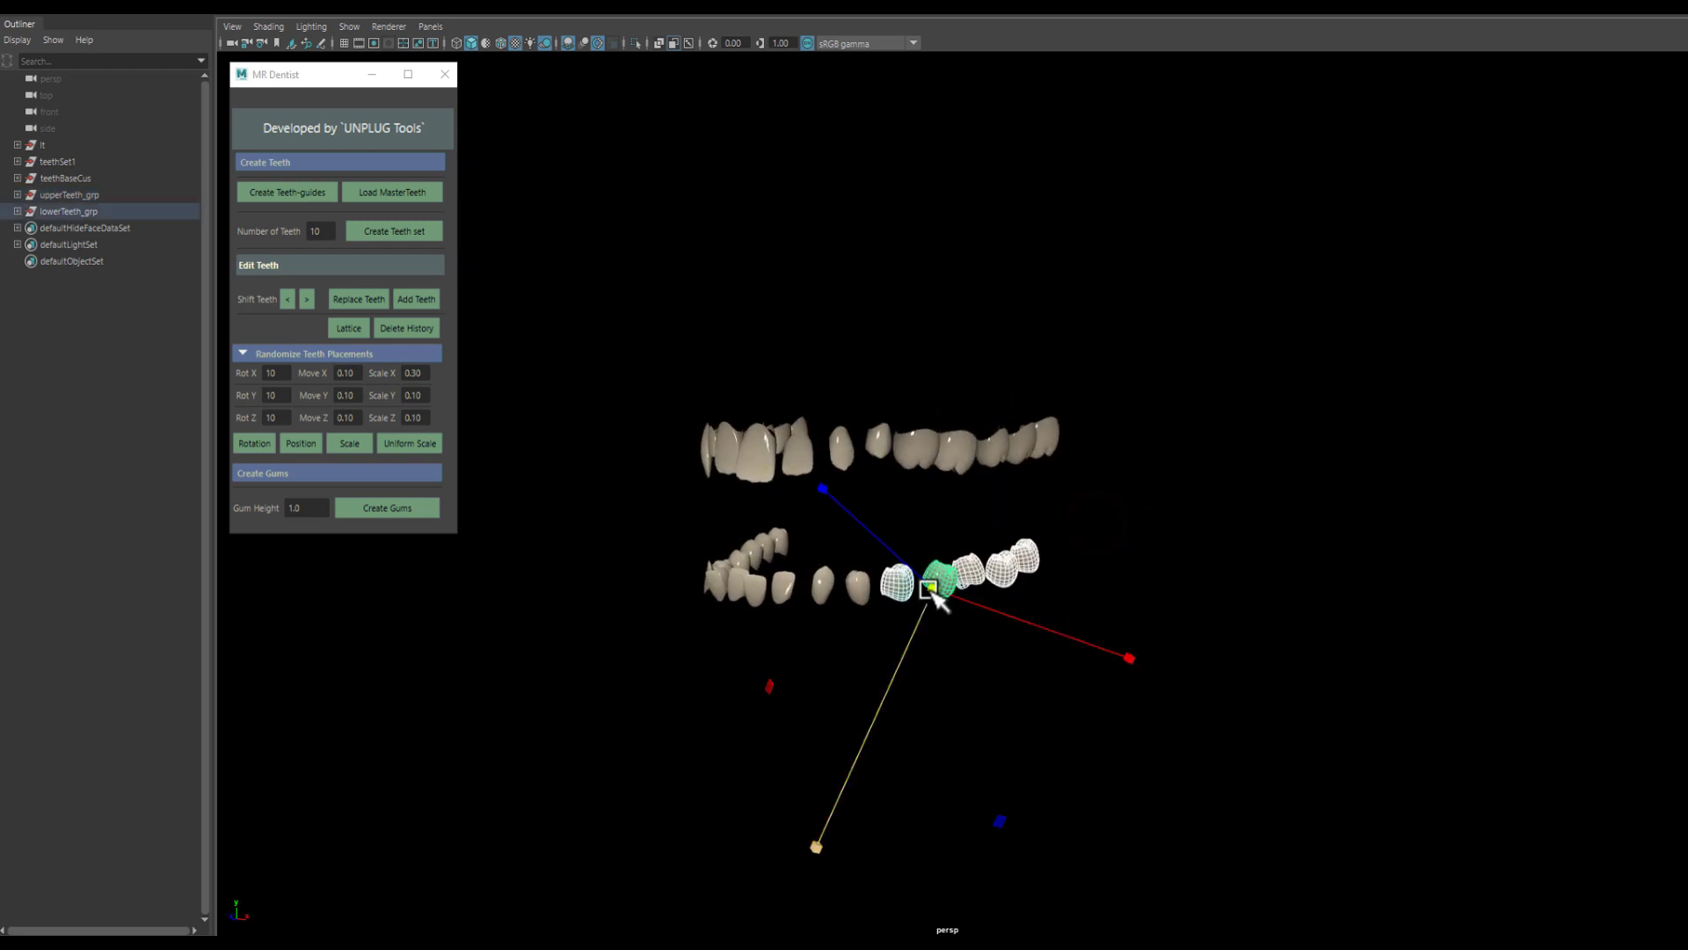
# Rescale the lower right and lower left teeth groups along their width.
pyautogui.keyDown('alt'); pyautogui.moveTo(814, 845); pyautogui.dragTo(879, 592); pyautogui.keyUp('alt')
pyautogui.moveTo(1153, 682); pyautogui.dragTo(1287, 697)
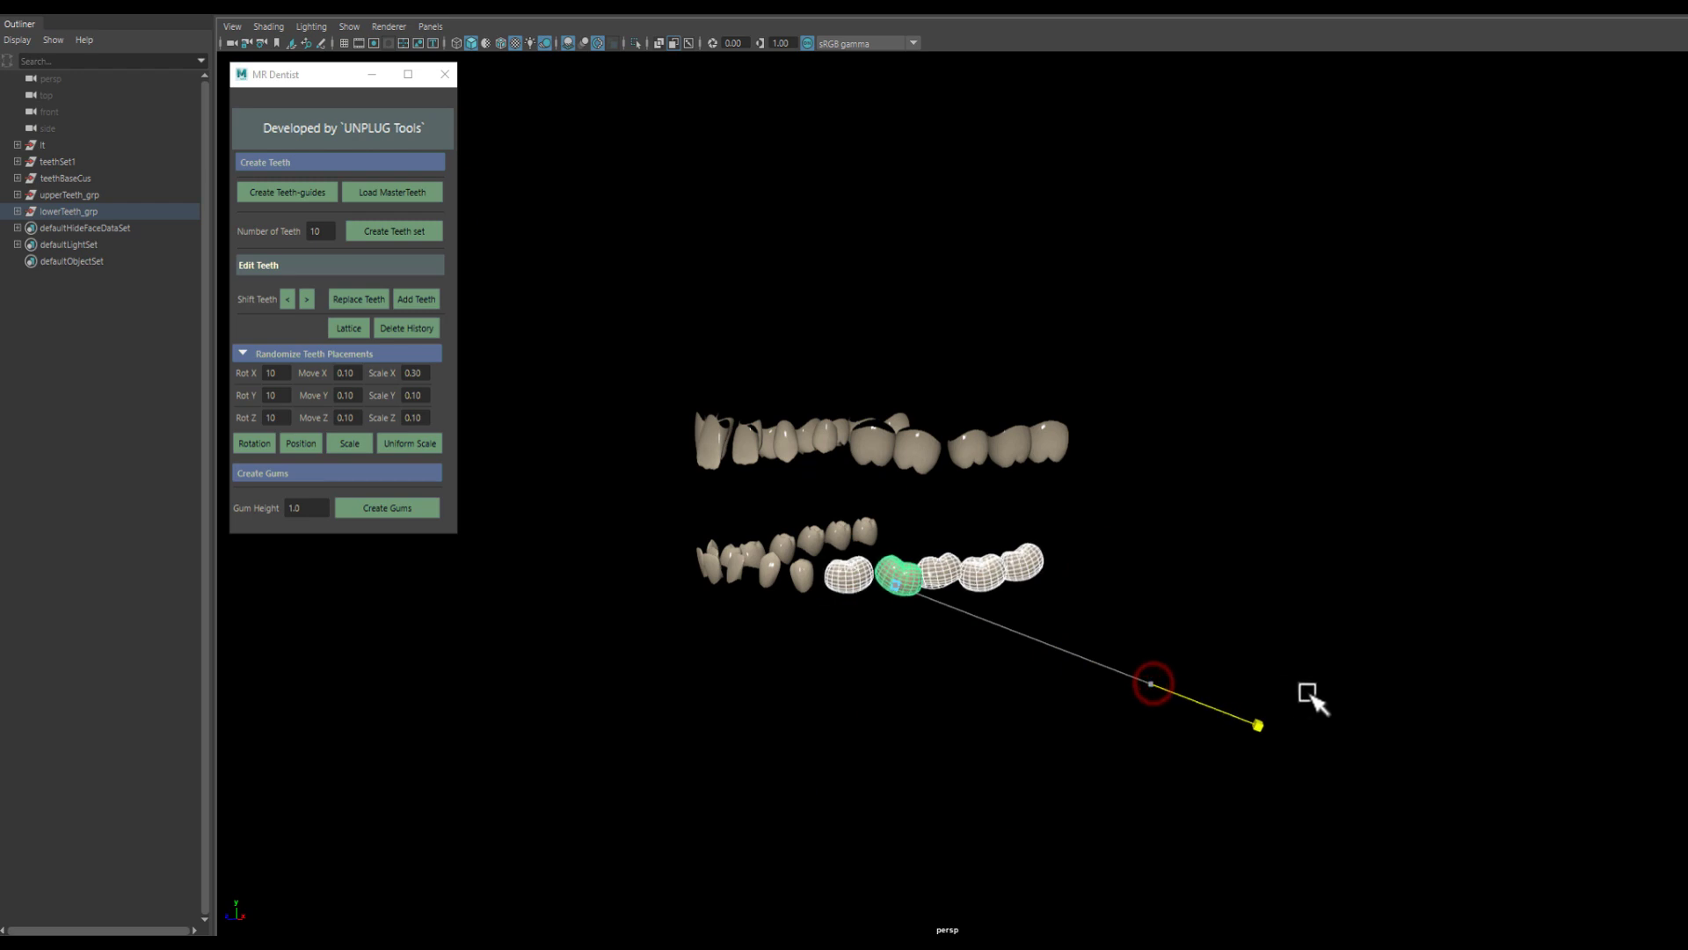
pyautogui.keyDown('alt'); pyautogui.moveTo(827, 620); pyautogui.dragTo(1025, 622); pyautogui.keyUp('alt')
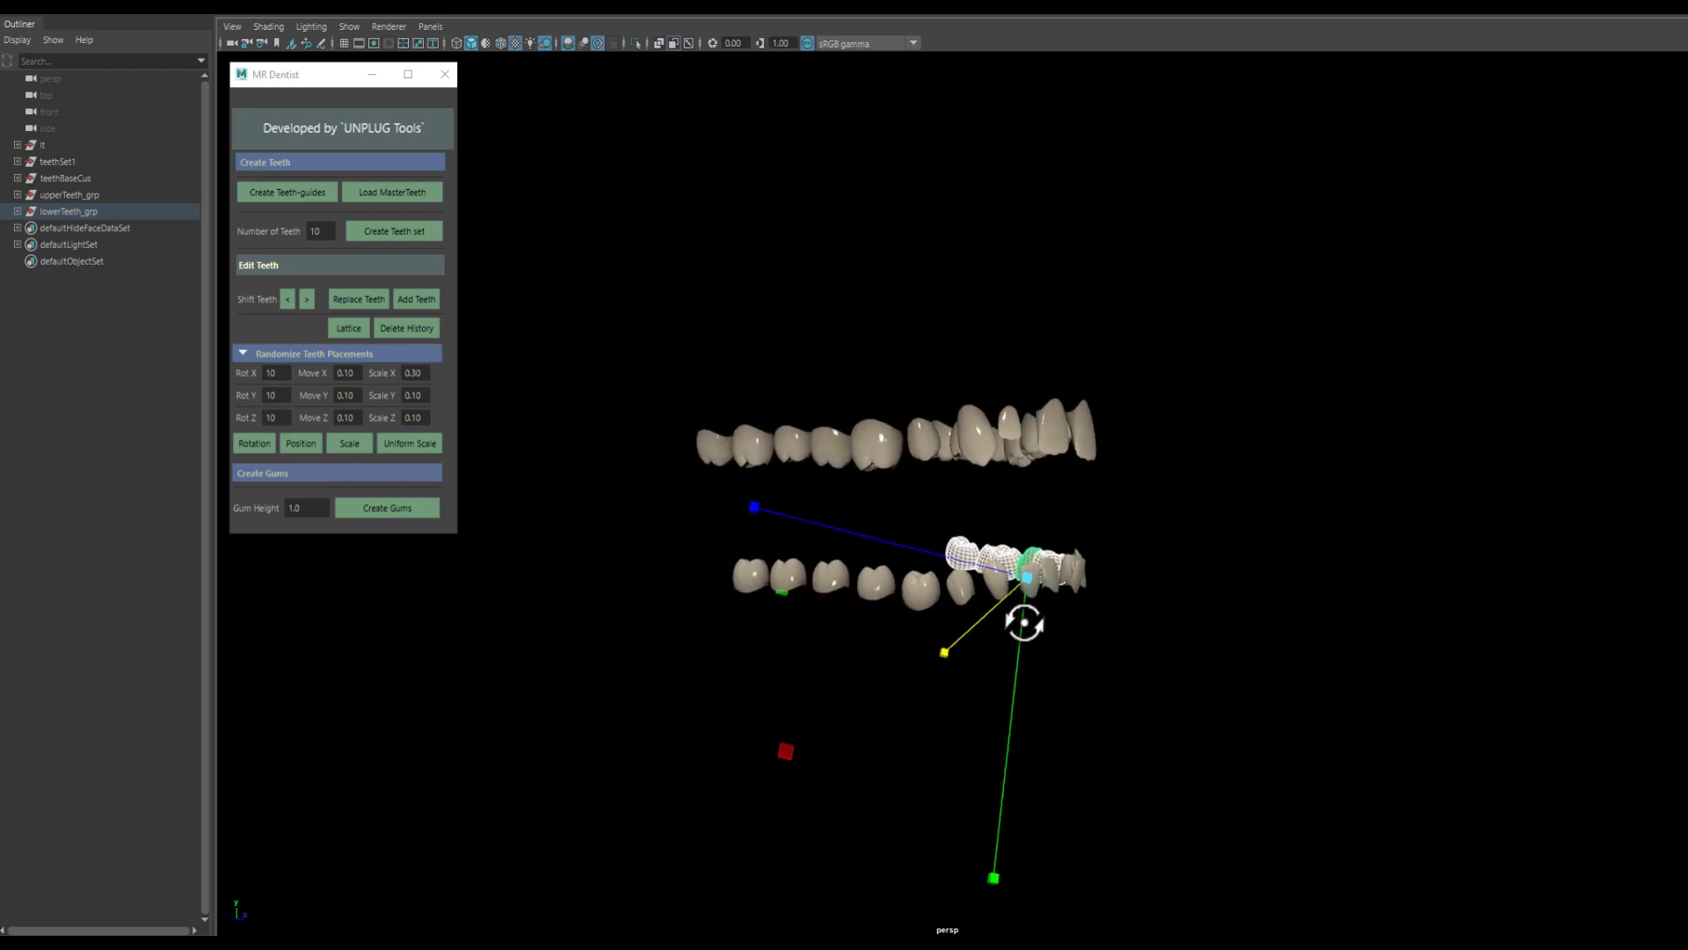
pyautogui.moveTo(690, 690)
pyautogui.mouseDown()
pyautogui.moveTo(879, 603)
pyautogui.moveTo(785, 567)
pyautogui.mouseUp()
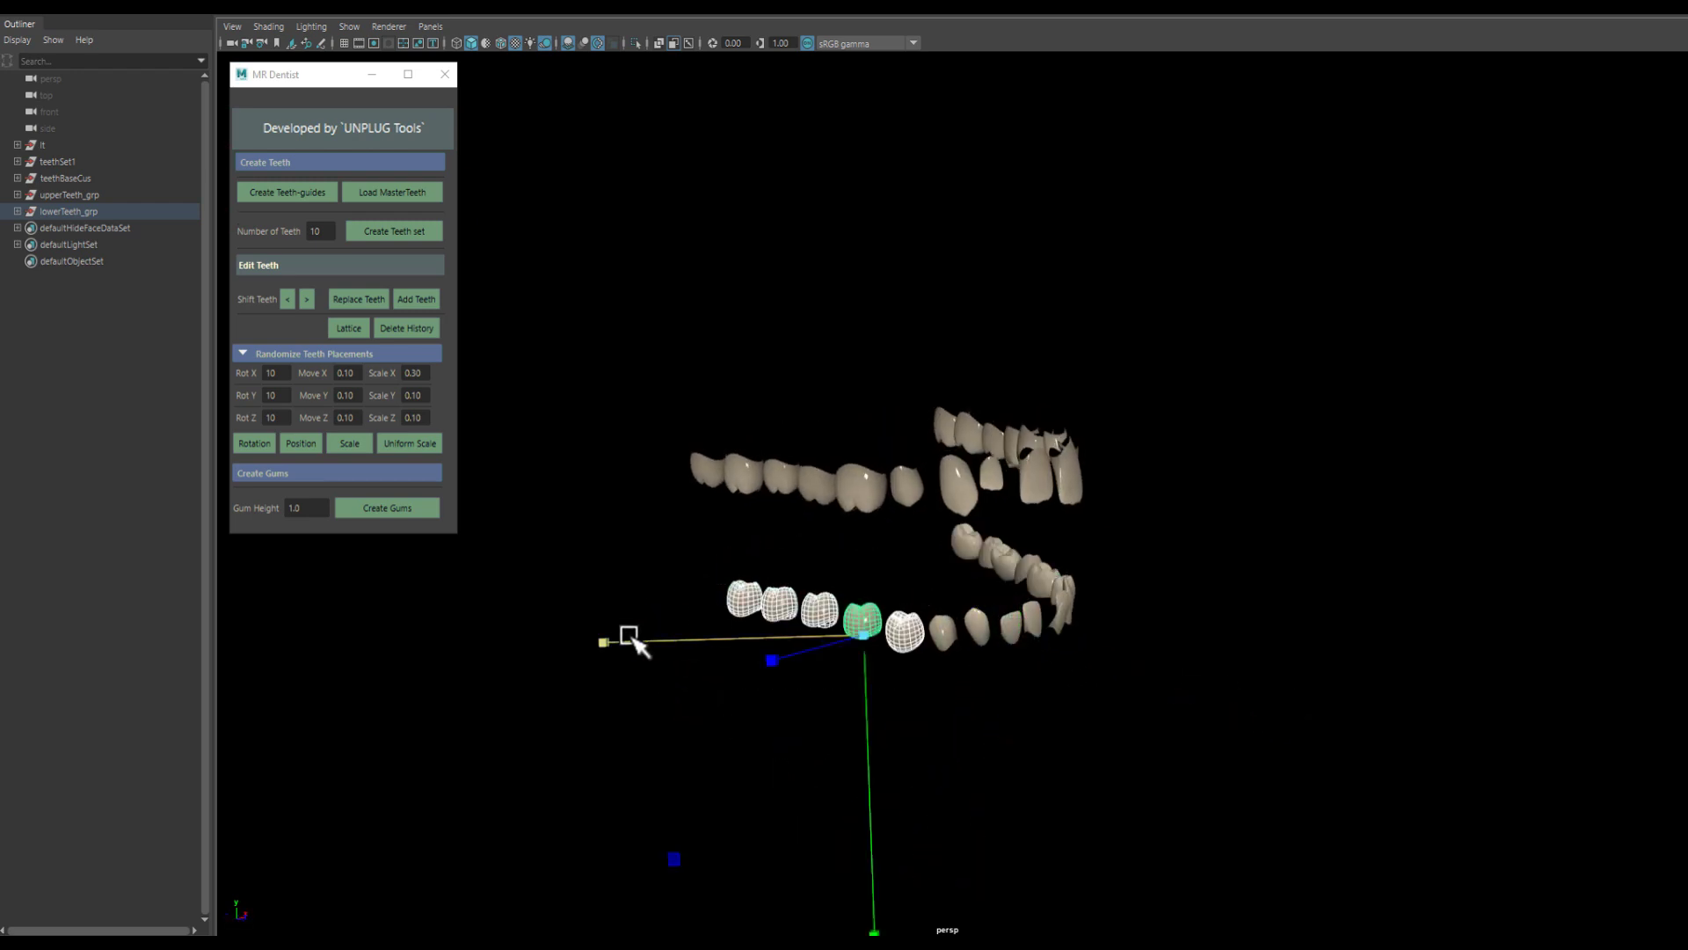
pyautogui.moveTo(605, 641); pyautogui.dragTo(538, 633)
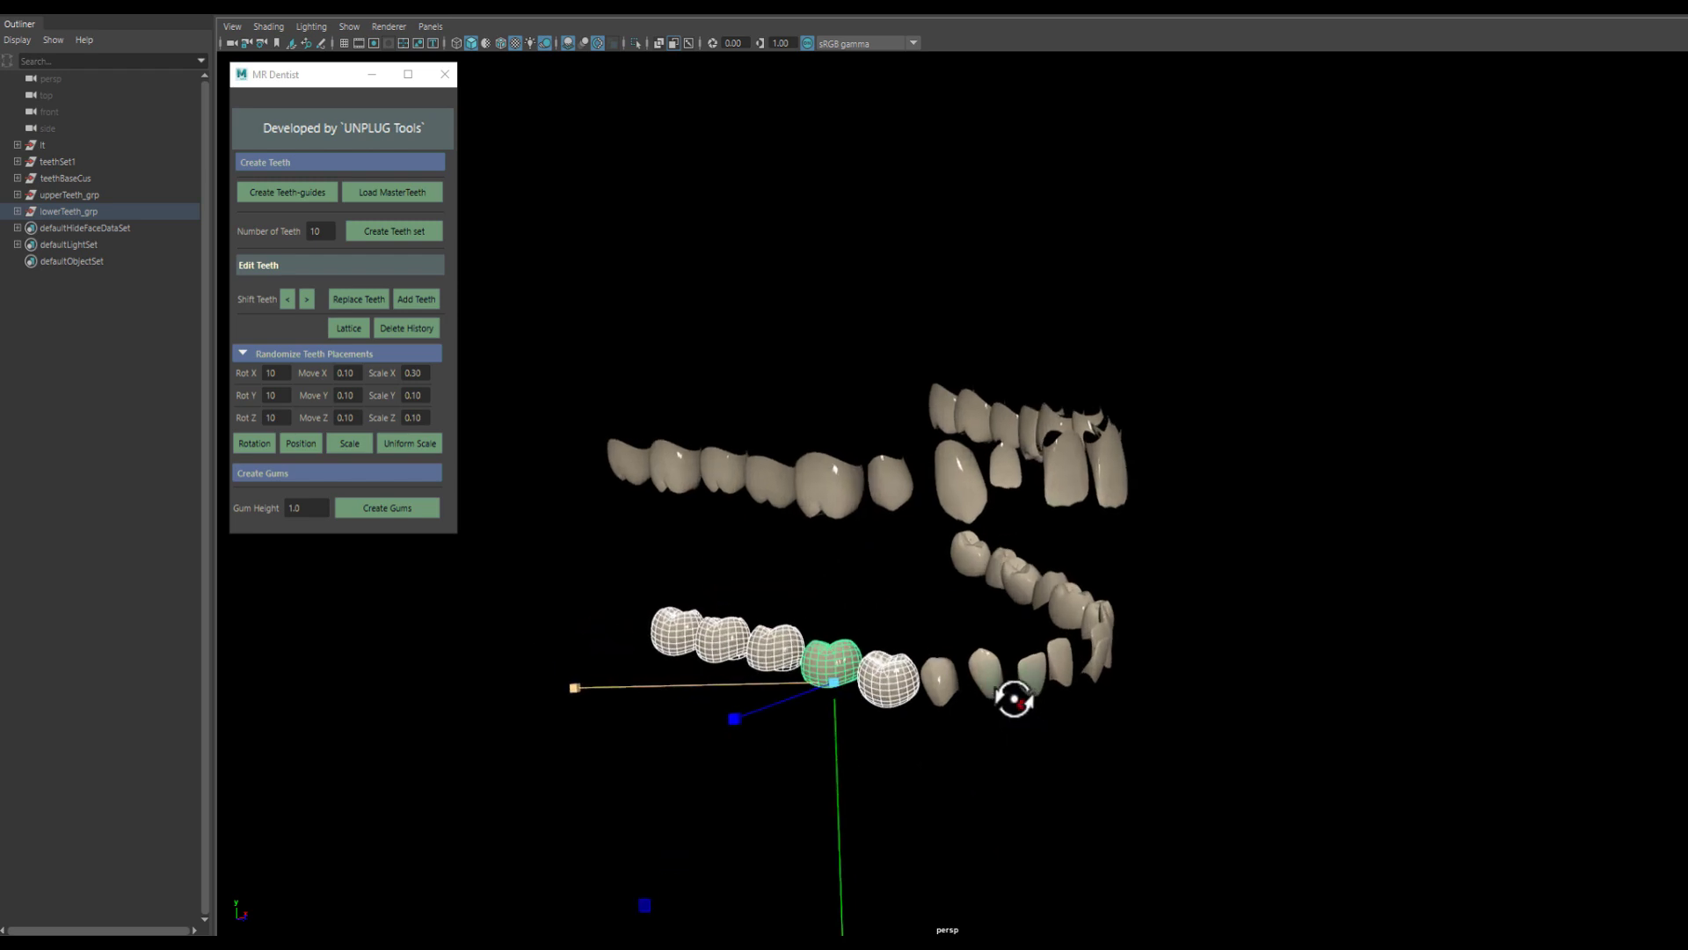
pyautogui.moveTo(1014, 697)
pyautogui.keyDown('alt'); pyautogui.mouseDown()
pyautogui.moveTo(924, 482)
pyautogui.moveTo(850, 423)
pyautogui.mouseUp(); pyautogui.keyUp('alt')
pyautogui.click(923, 479)
# Shift an upper front tooth one place with Shift Teeth >, then a neighbouring tooth back with Shift Teeth <.
pyautogui.click(850, 424)
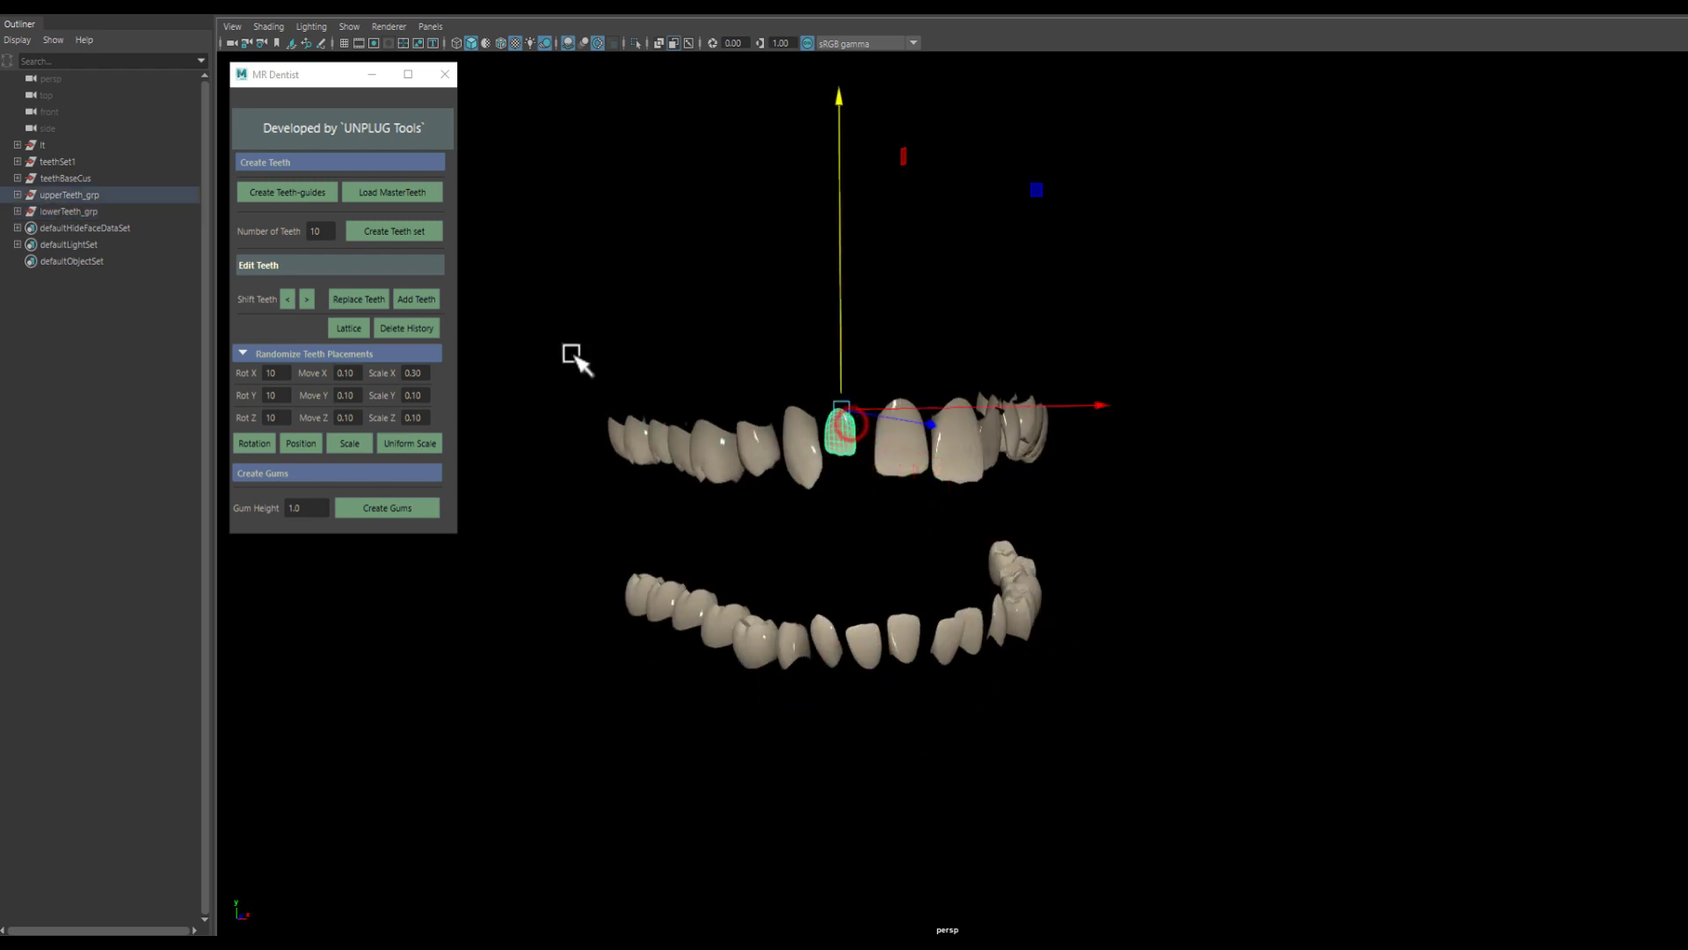
pyautogui.click(303, 297)
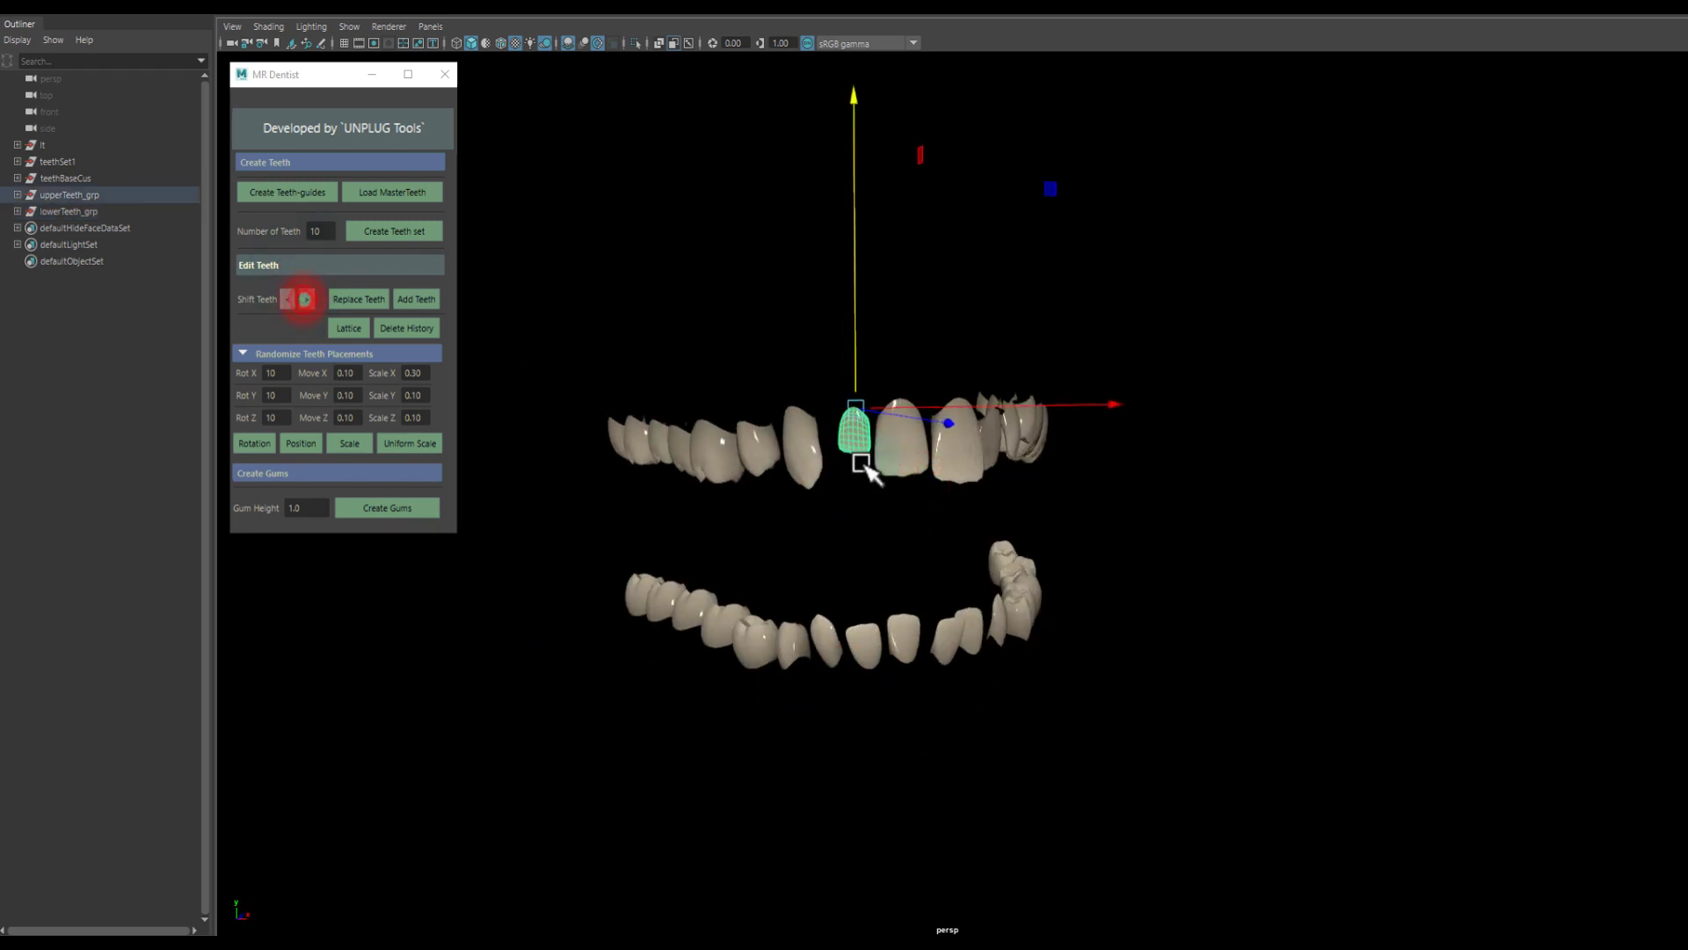
pyautogui.keyDown('alt'); pyautogui.moveTo(870, 466); pyautogui.dragTo(891, 463); pyautogui.keyUp('alt')
pyautogui.click(904, 457)
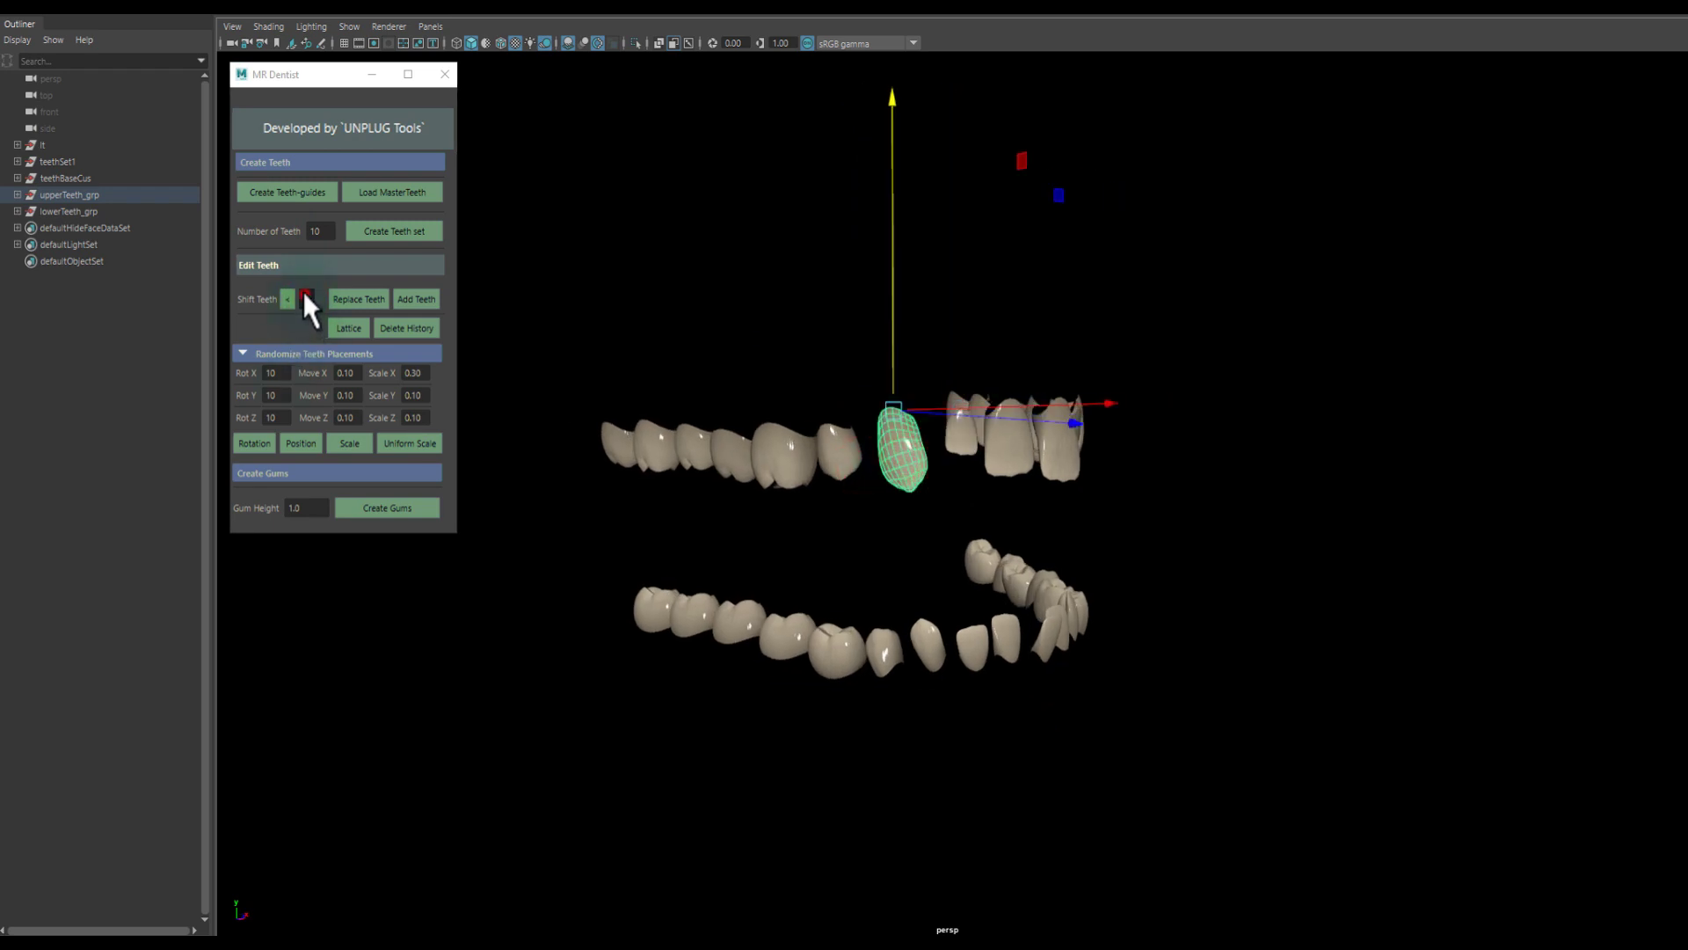
pyautogui.keyDown('alt'); pyautogui.moveTo(681, 497); pyautogui.dragTo(342, 394); pyautogui.keyUp('alt')
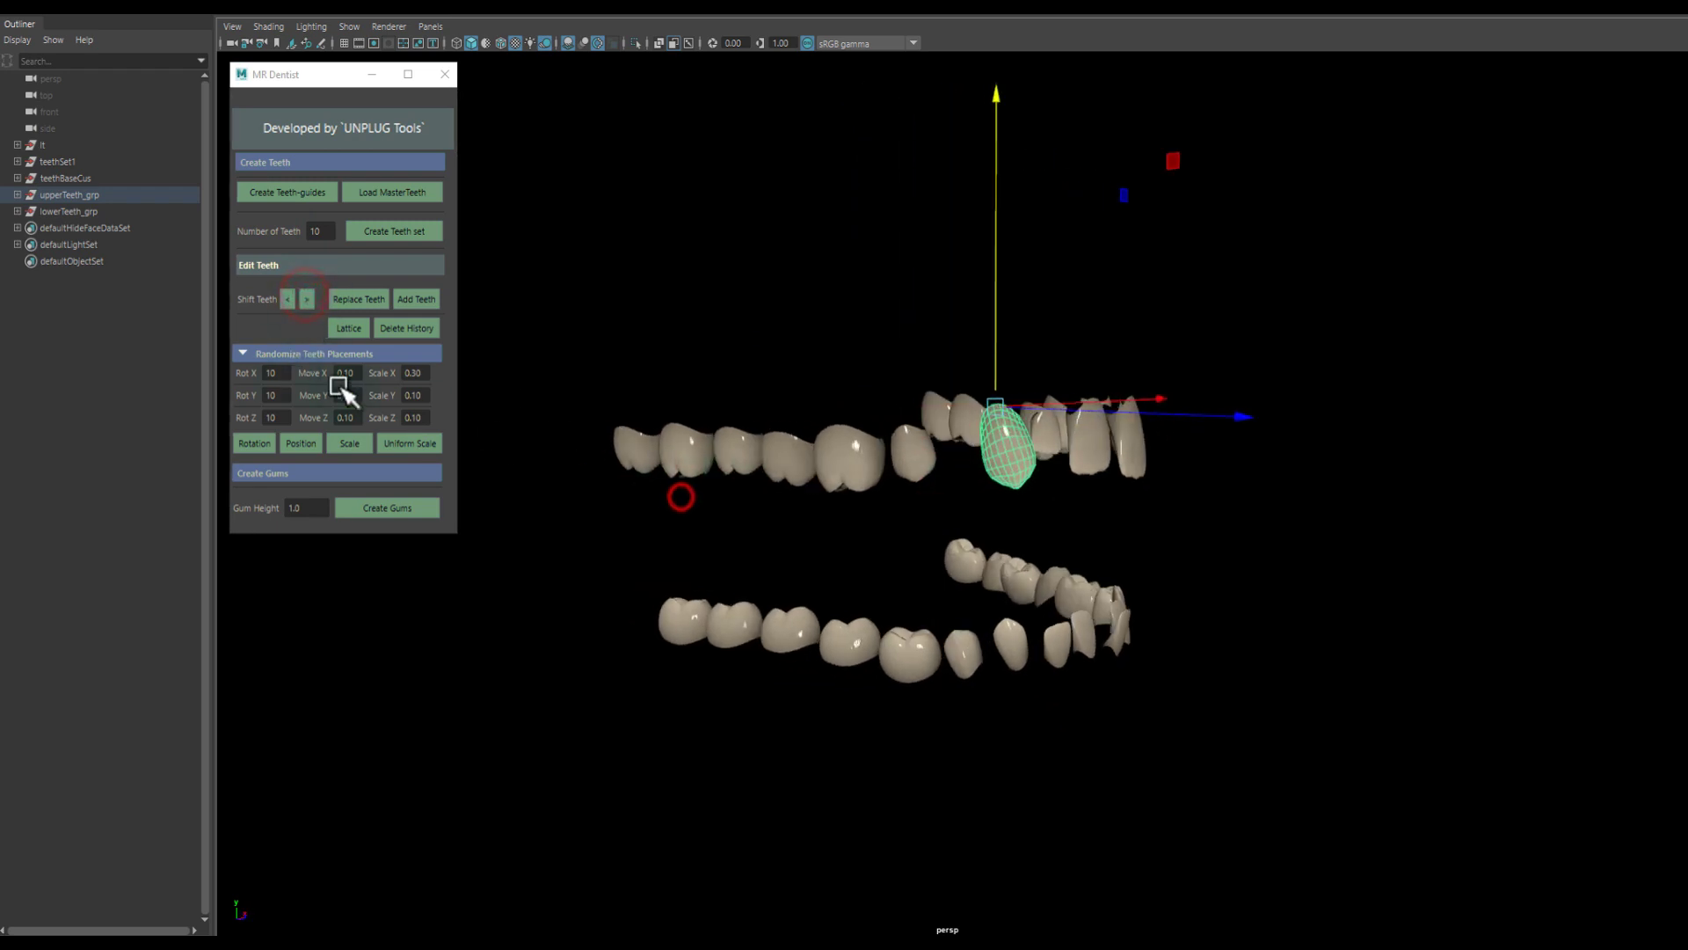
pyautogui.click(286, 298)
pyautogui.keyDown('alt'); pyautogui.moveTo(904, 388); pyautogui.dragTo(881, 393); pyautogui.keyUp('alt')
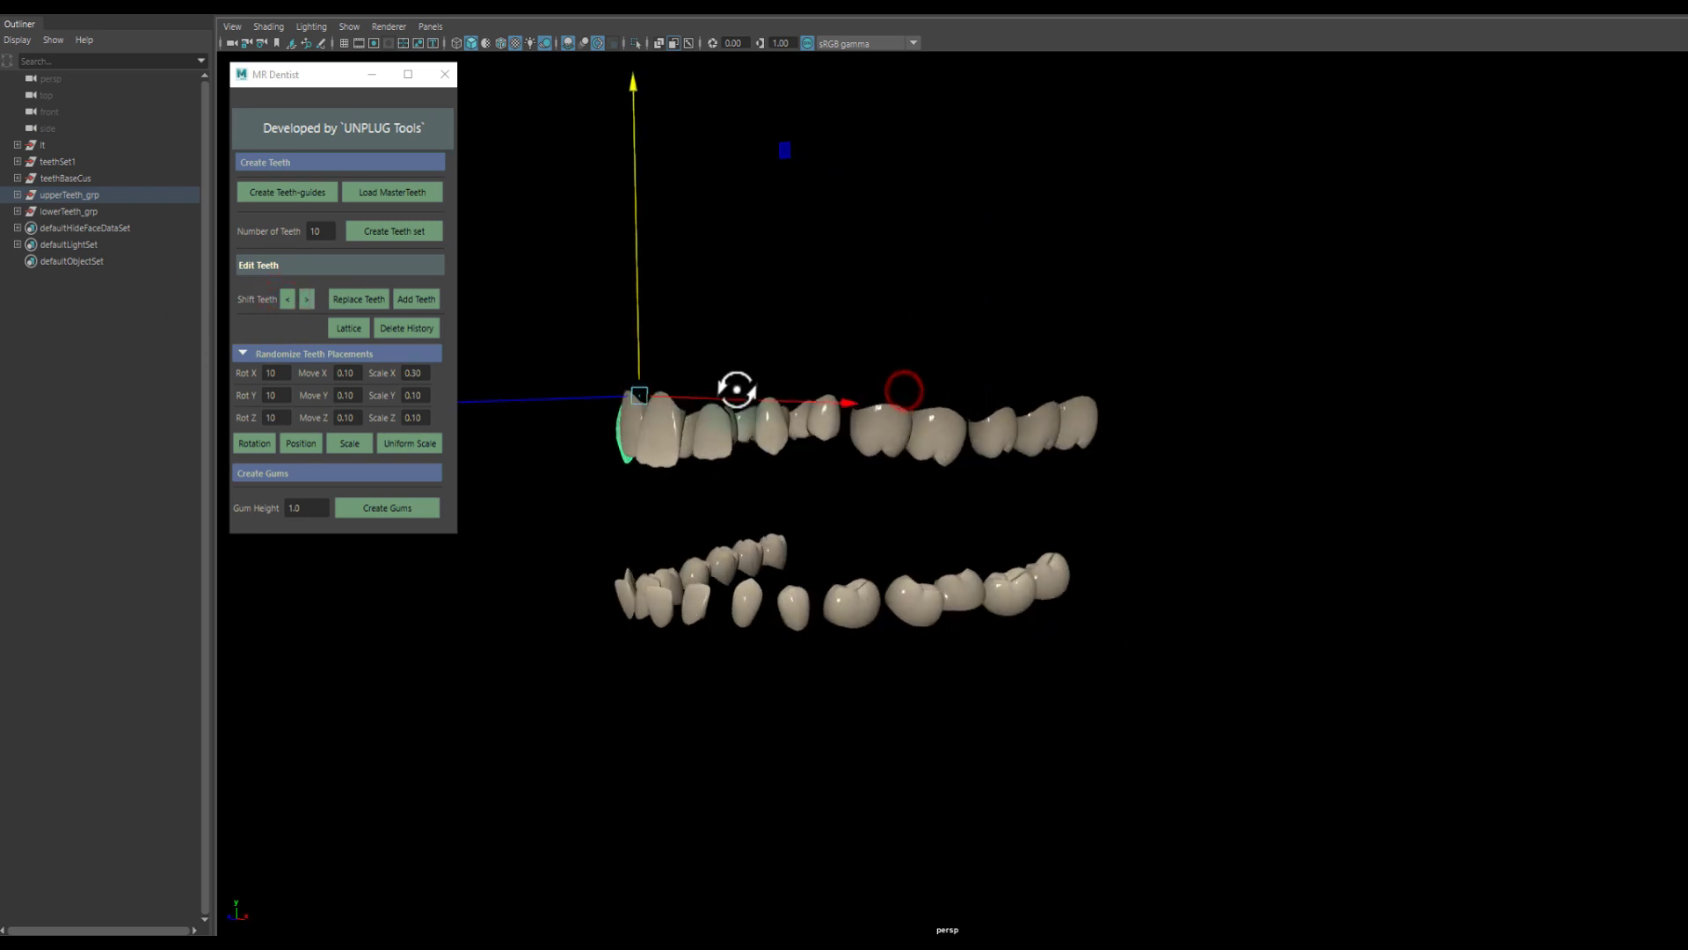
pyautogui.scroll(2, 846, 490)
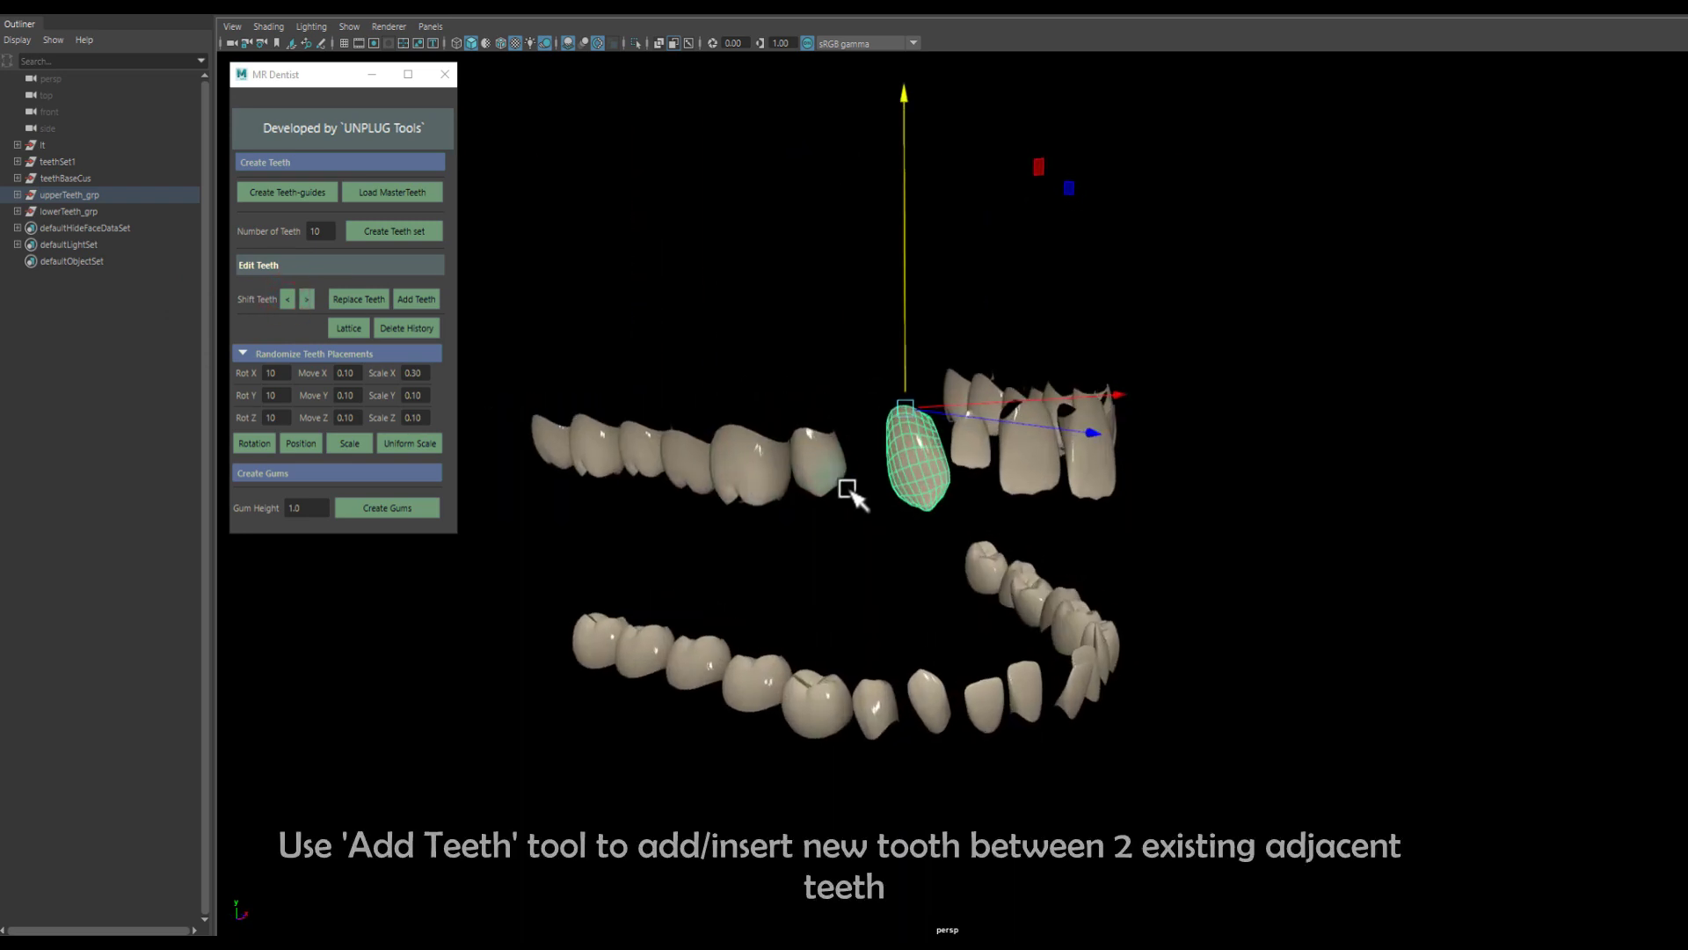
# Insert a new tooth between two adjacent upper teeth and rotate it into place.
pyautogui.keyDown('shift'); pyautogui.click(802, 459); pyautogui.keyUp('shift')
pyautogui.click(425, 299)
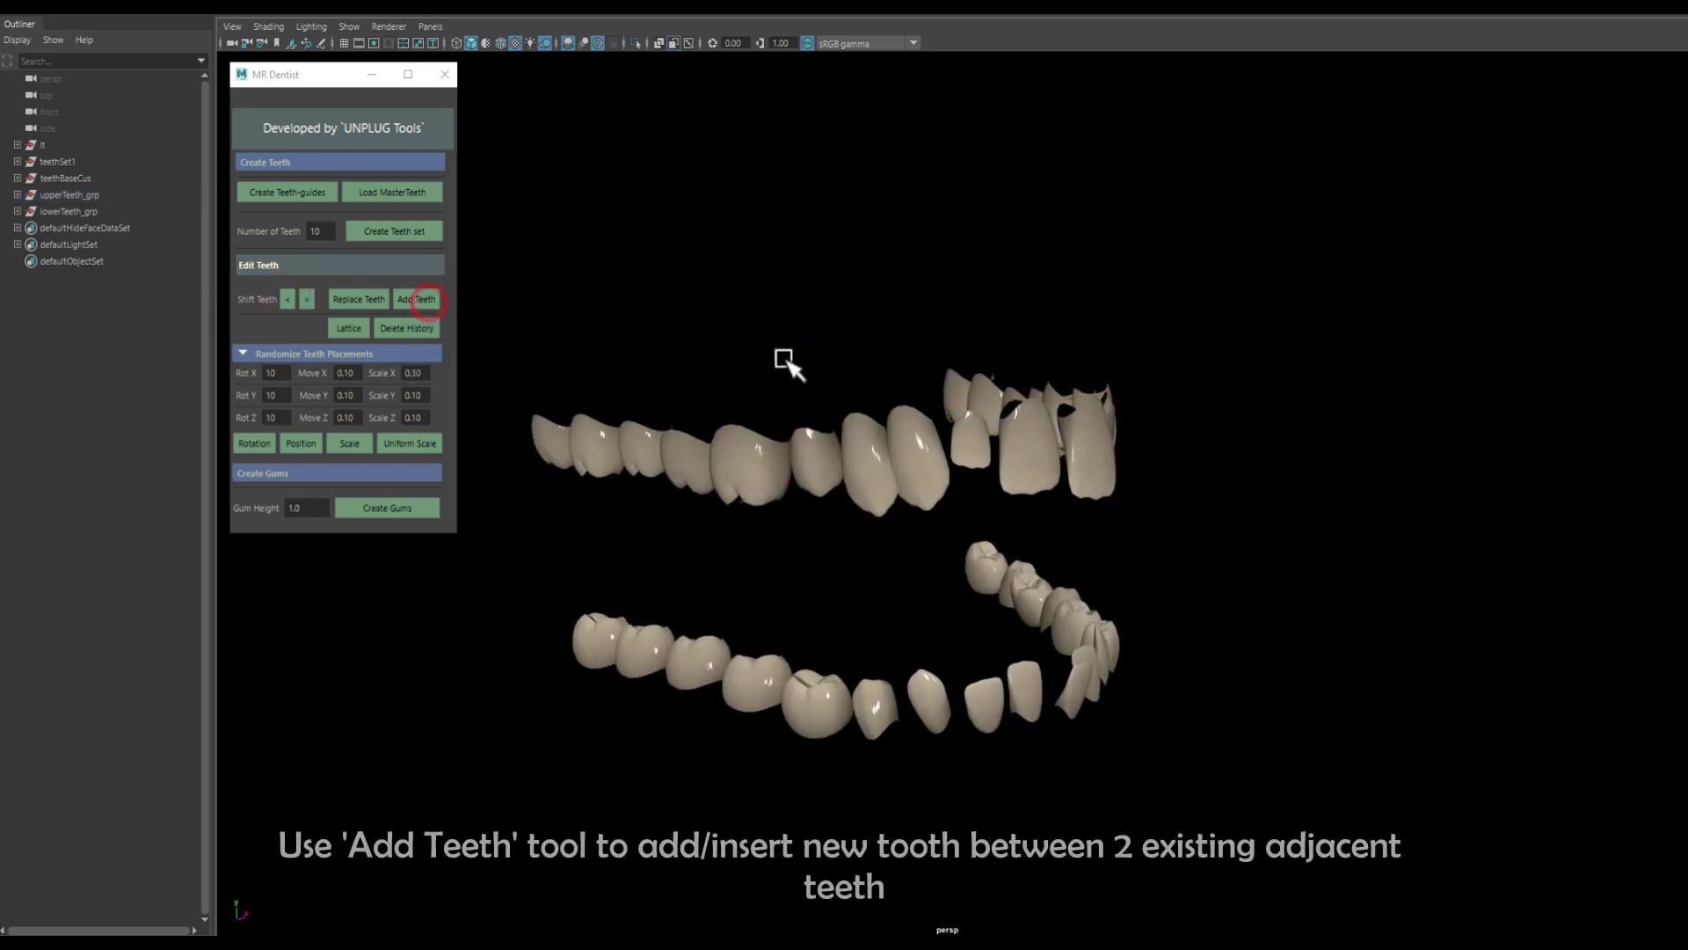
pyautogui.keyDown('alt'); pyautogui.moveTo(781, 358); pyautogui.dragTo(814, 383); pyautogui.keyUp('alt')
pyautogui.click(952, 451)
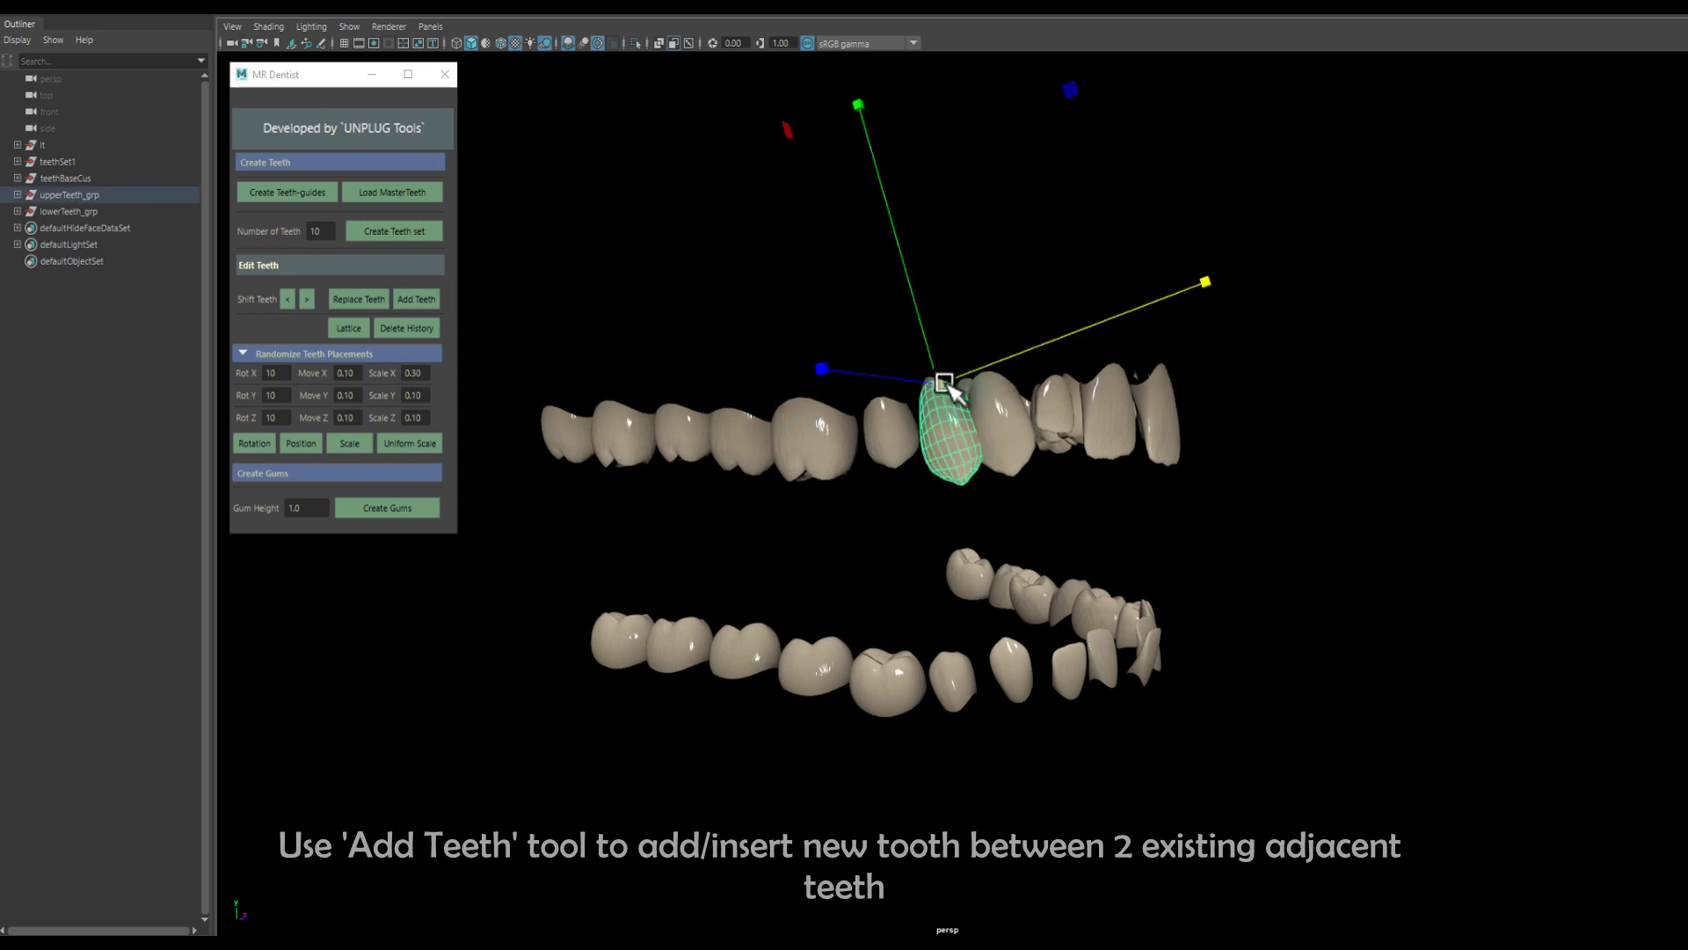
pyautogui.press('e')
pyautogui.moveTo(1228, 256)
pyautogui.mouseDown()
pyautogui.moveTo(1236, 319)
pyautogui.moveTo(1067, 518)
pyautogui.moveTo(1002, 525)
pyautogui.mouseUp()
pyautogui.press('w')
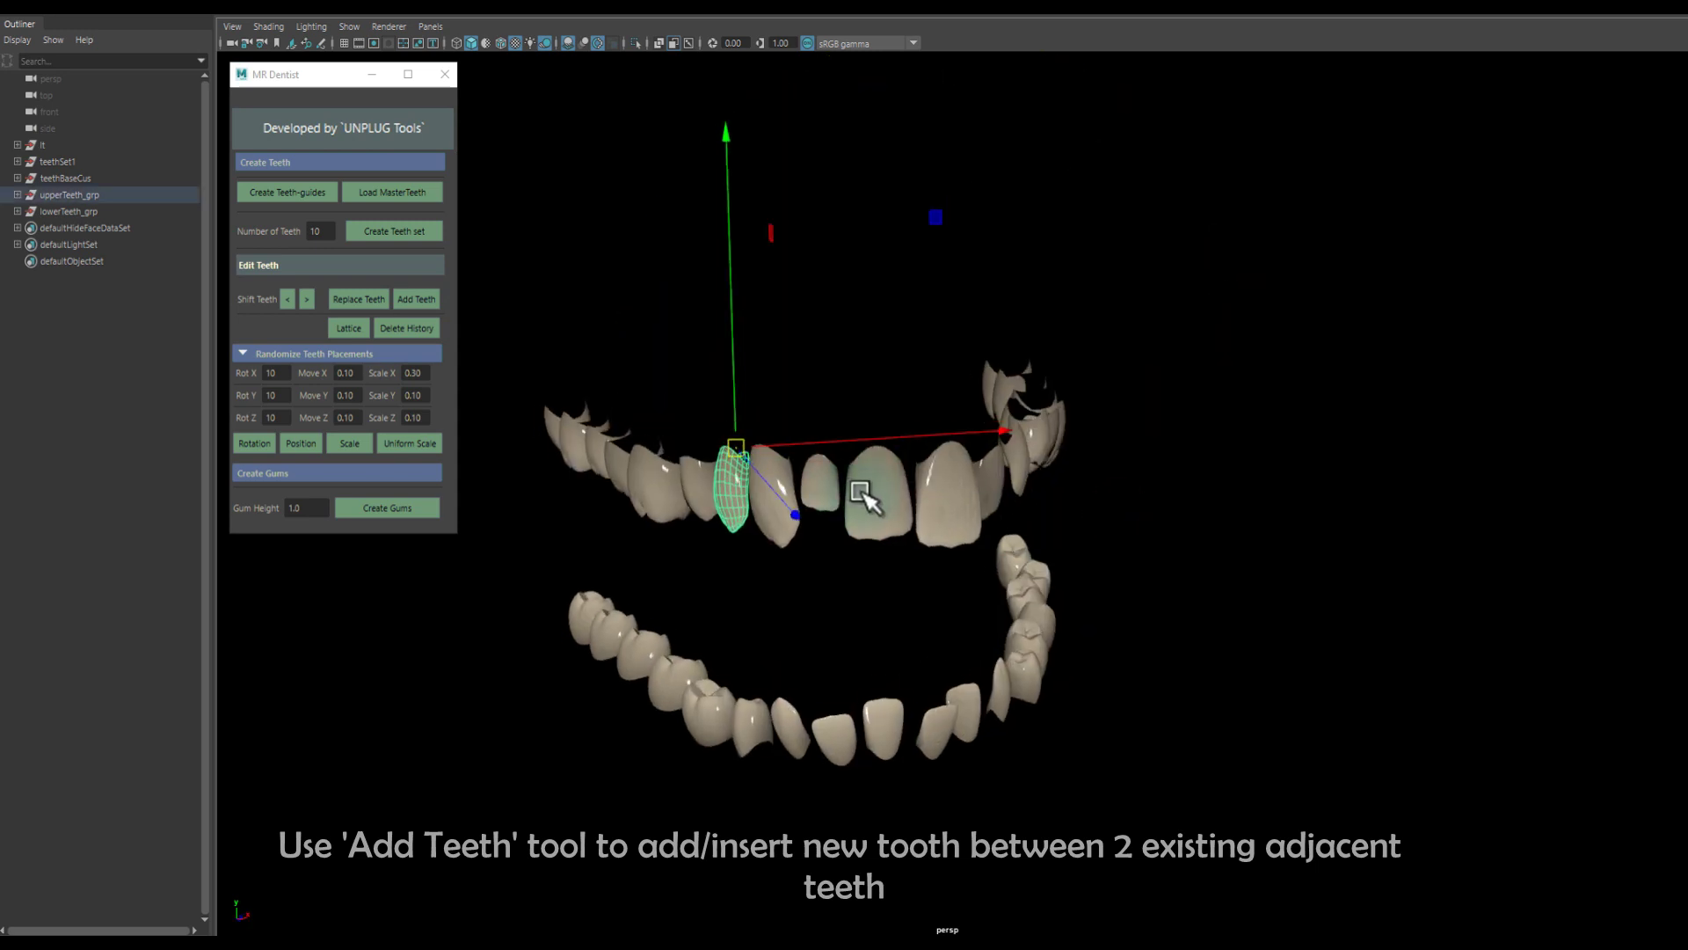
# Add another tooth between two upper teeth, then shift one tooth along the arch and raise it.
pyautogui.keyDown('alt'); pyautogui.moveTo(862, 494); pyautogui.dragTo(829, 471); pyautogui.keyUp('alt')
pyautogui.click(826, 473)
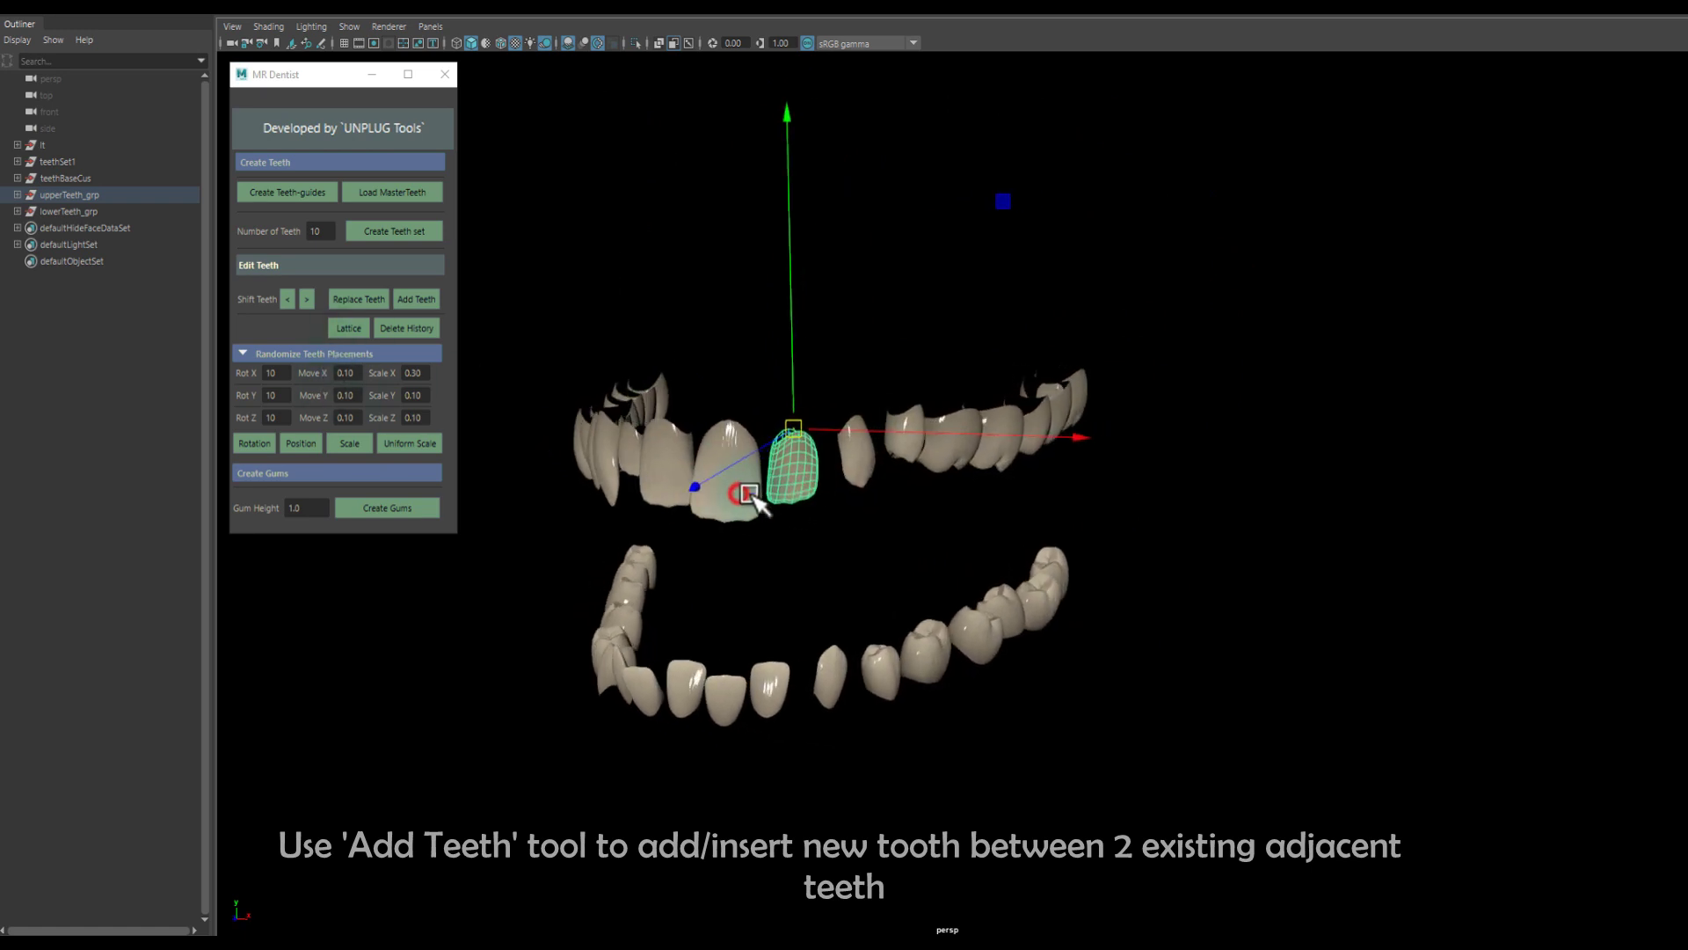
pyautogui.keyDown('shift'); pyautogui.click(858, 465); pyautogui.keyUp('shift')
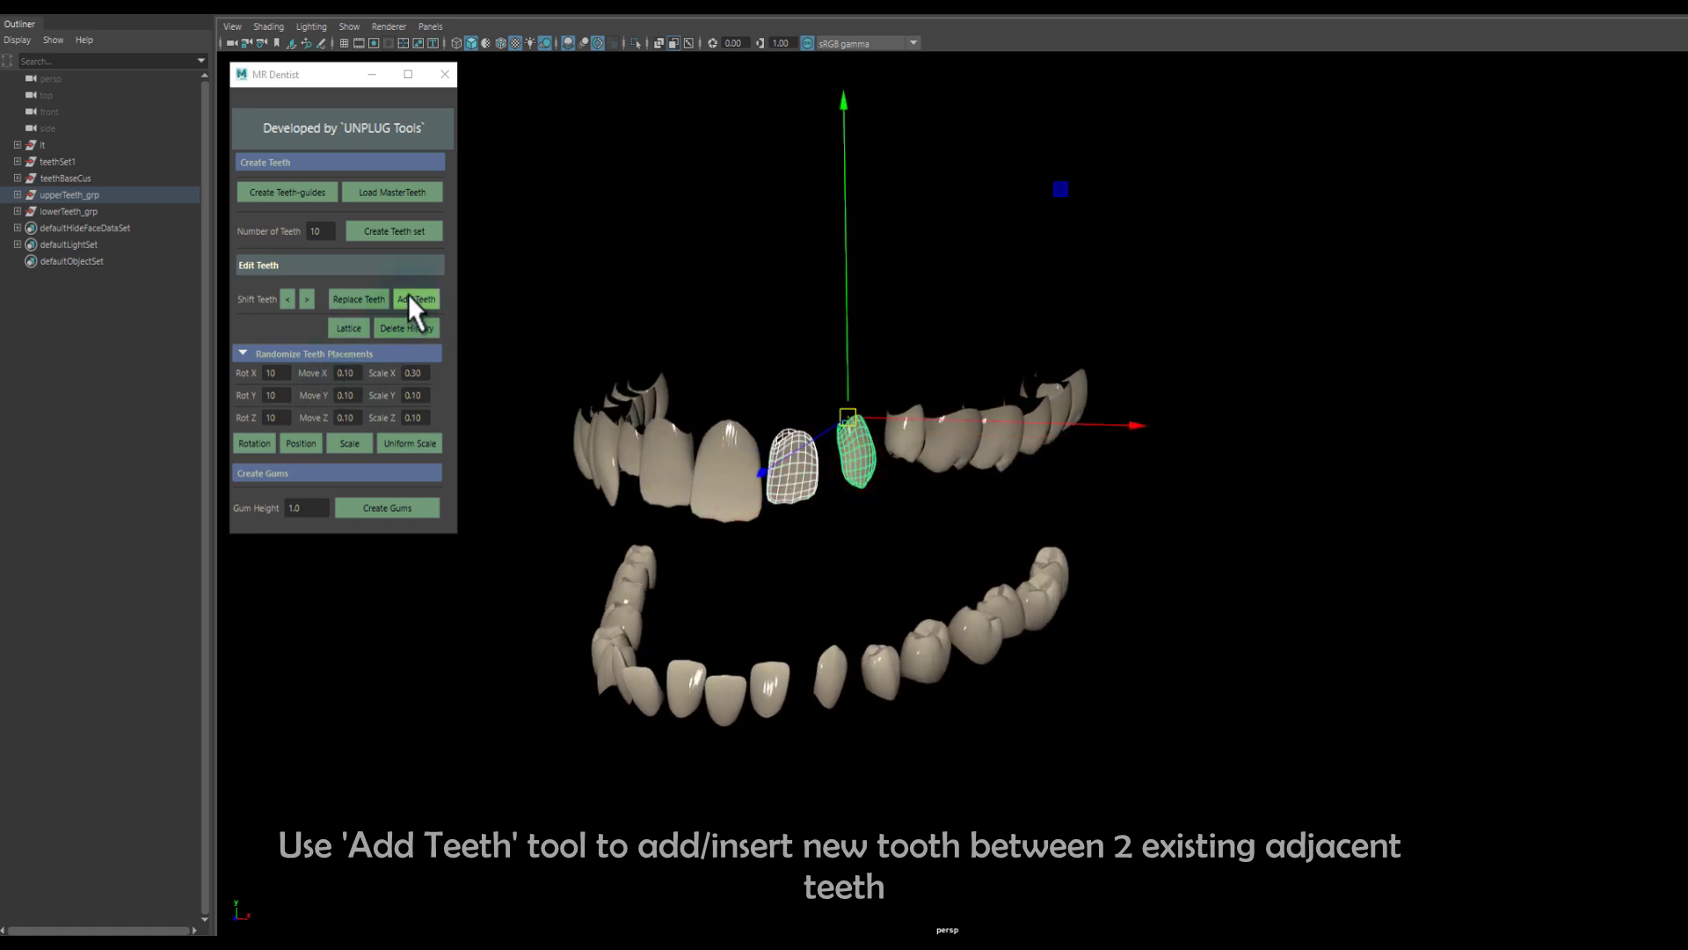
pyautogui.click(408, 294)
pyautogui.keyDown('alt'); pyautogui.moveTo(709, 513); pyautogui.dragTo(736, 479); pyautogui.keyUp('alt')
pyautogui.click(791, 435)
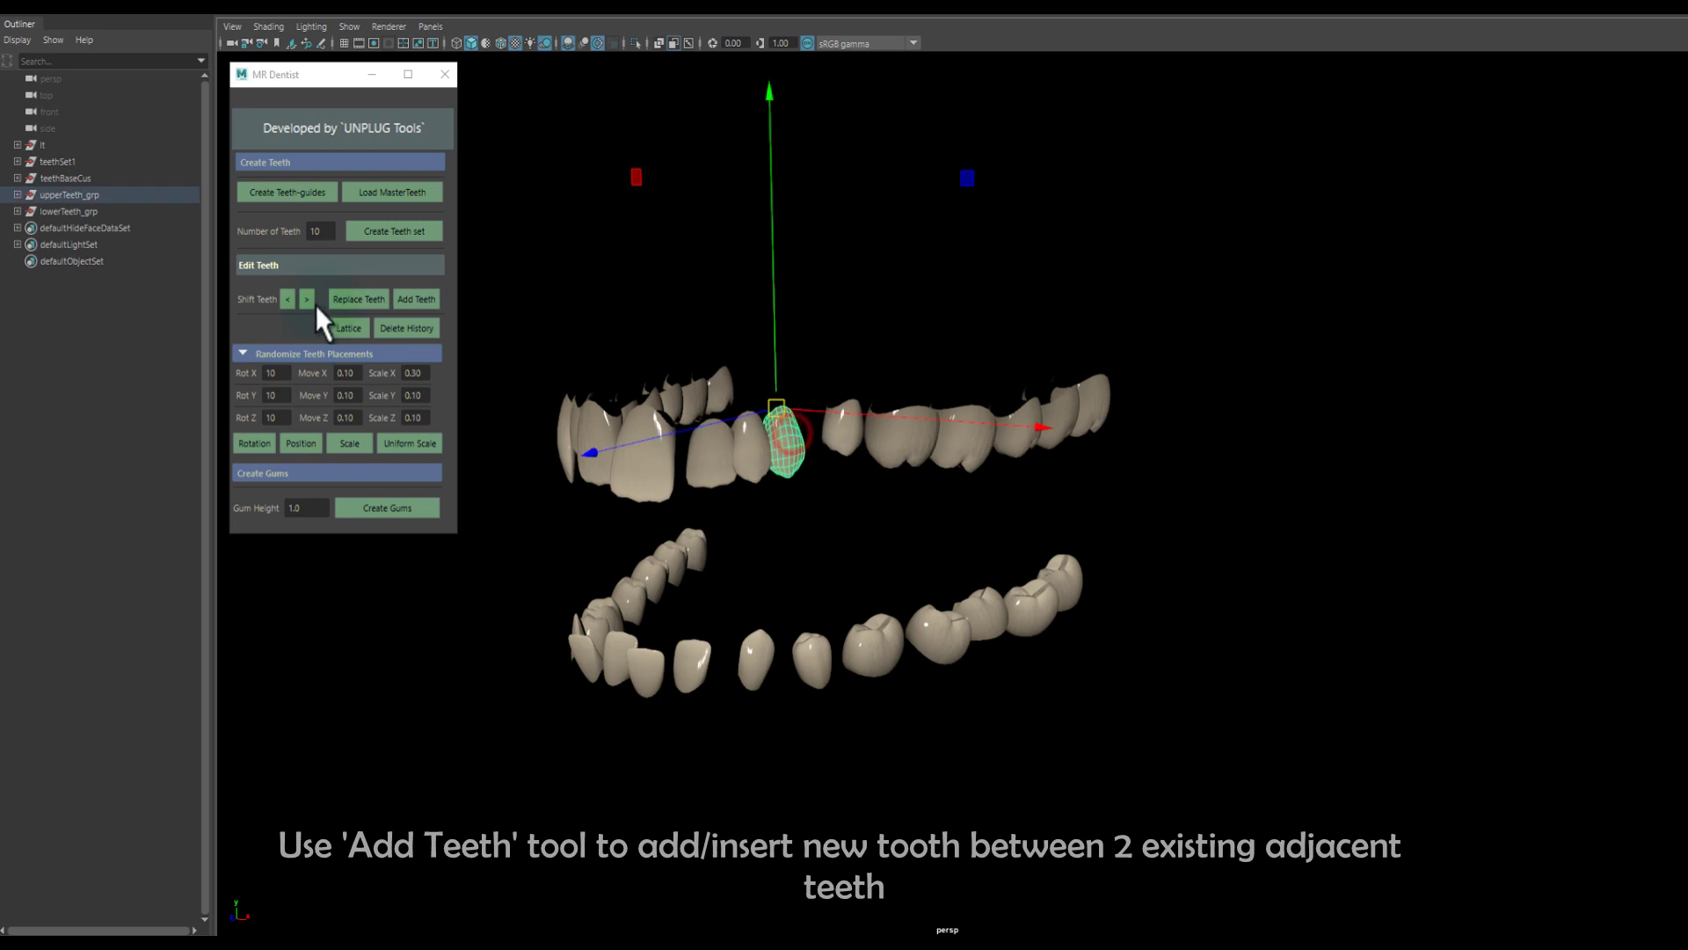
pyautogui.click(309, 299)
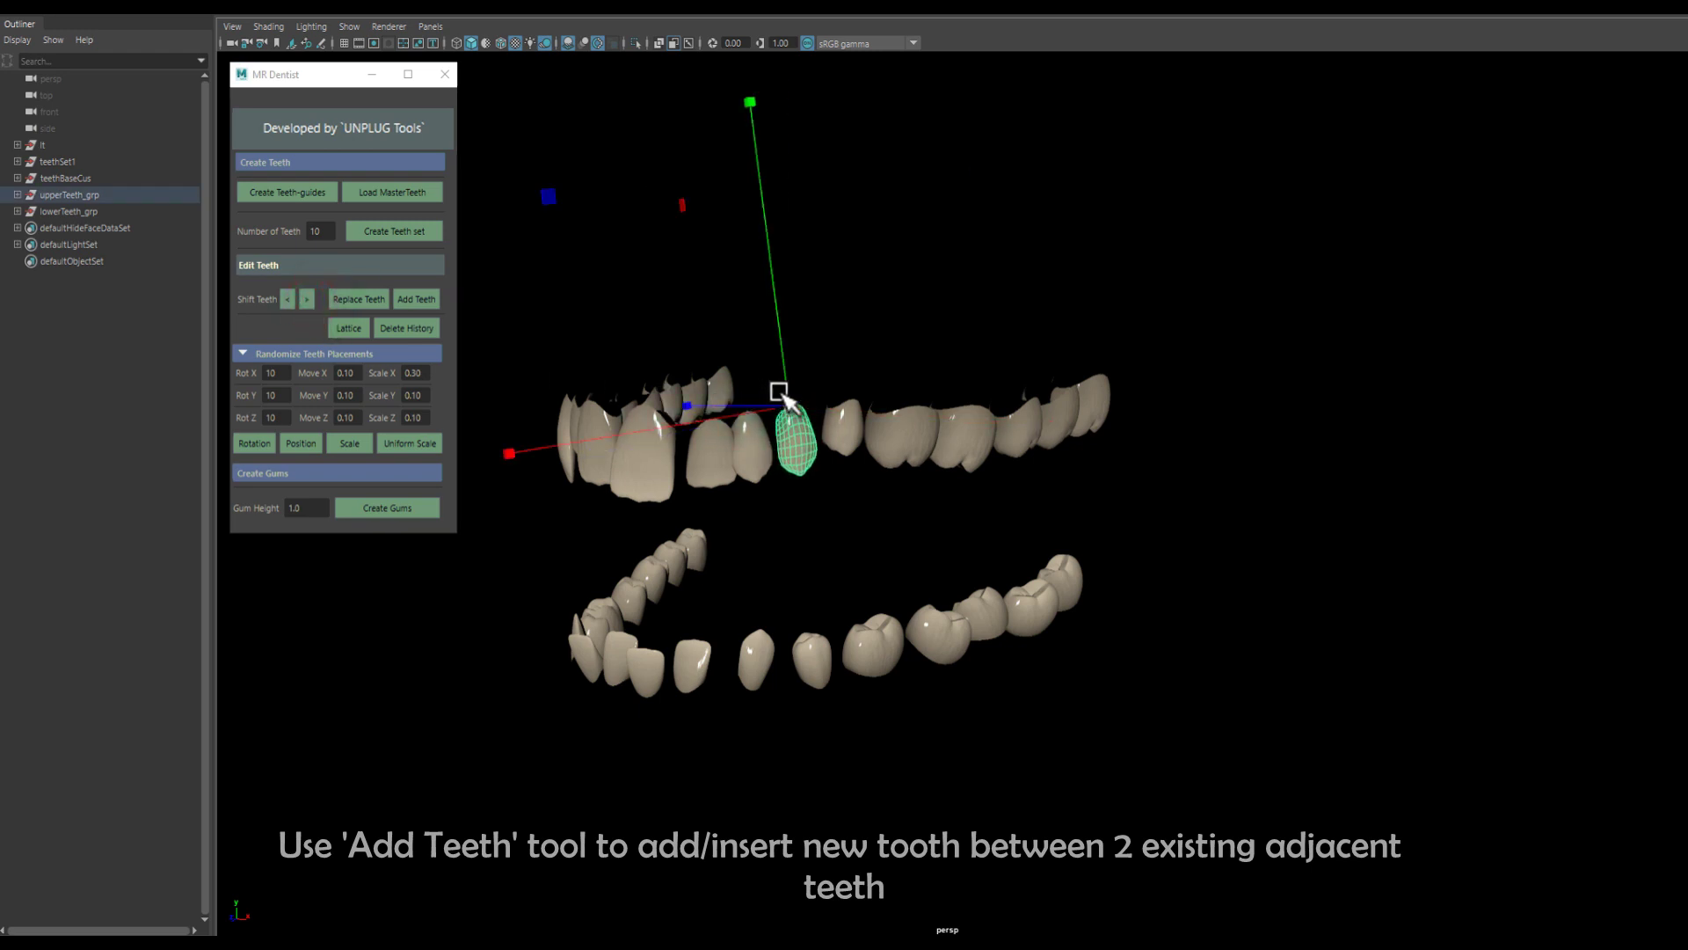
pyautogui.moveTo(781, 354)
pyautogui.mouseDown()
pyautogui.moveTo(789, 336)
pyautogui.moveTo(836, 434)
pyautogui.moveTo(802, 445)
pyautogui.moveTo(836, 441)
pyautogui.mouseUp()
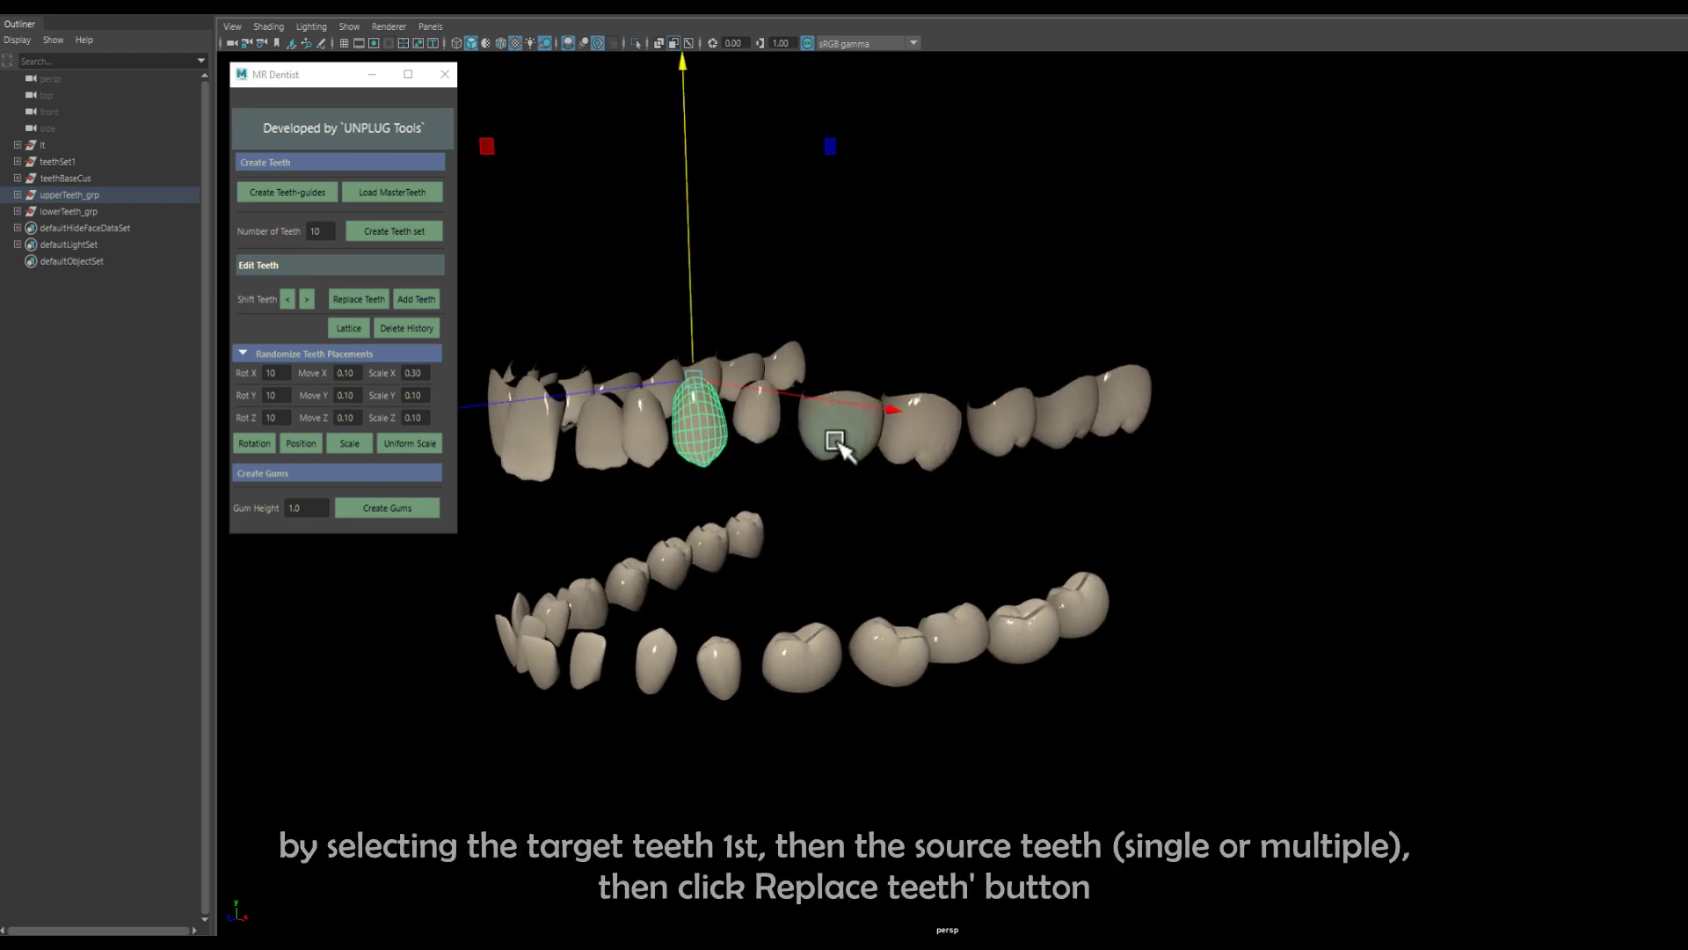
# Replace the two upper molars with copies of the front tooth.
pyautogui.keyDown('shift'); pyautogui.click(904, 448); pyautogui.keyUp('shift')
pyautogui.keyDown('shift'); pyautogui.click(708, 453); pyautogui.keyUp('shift')
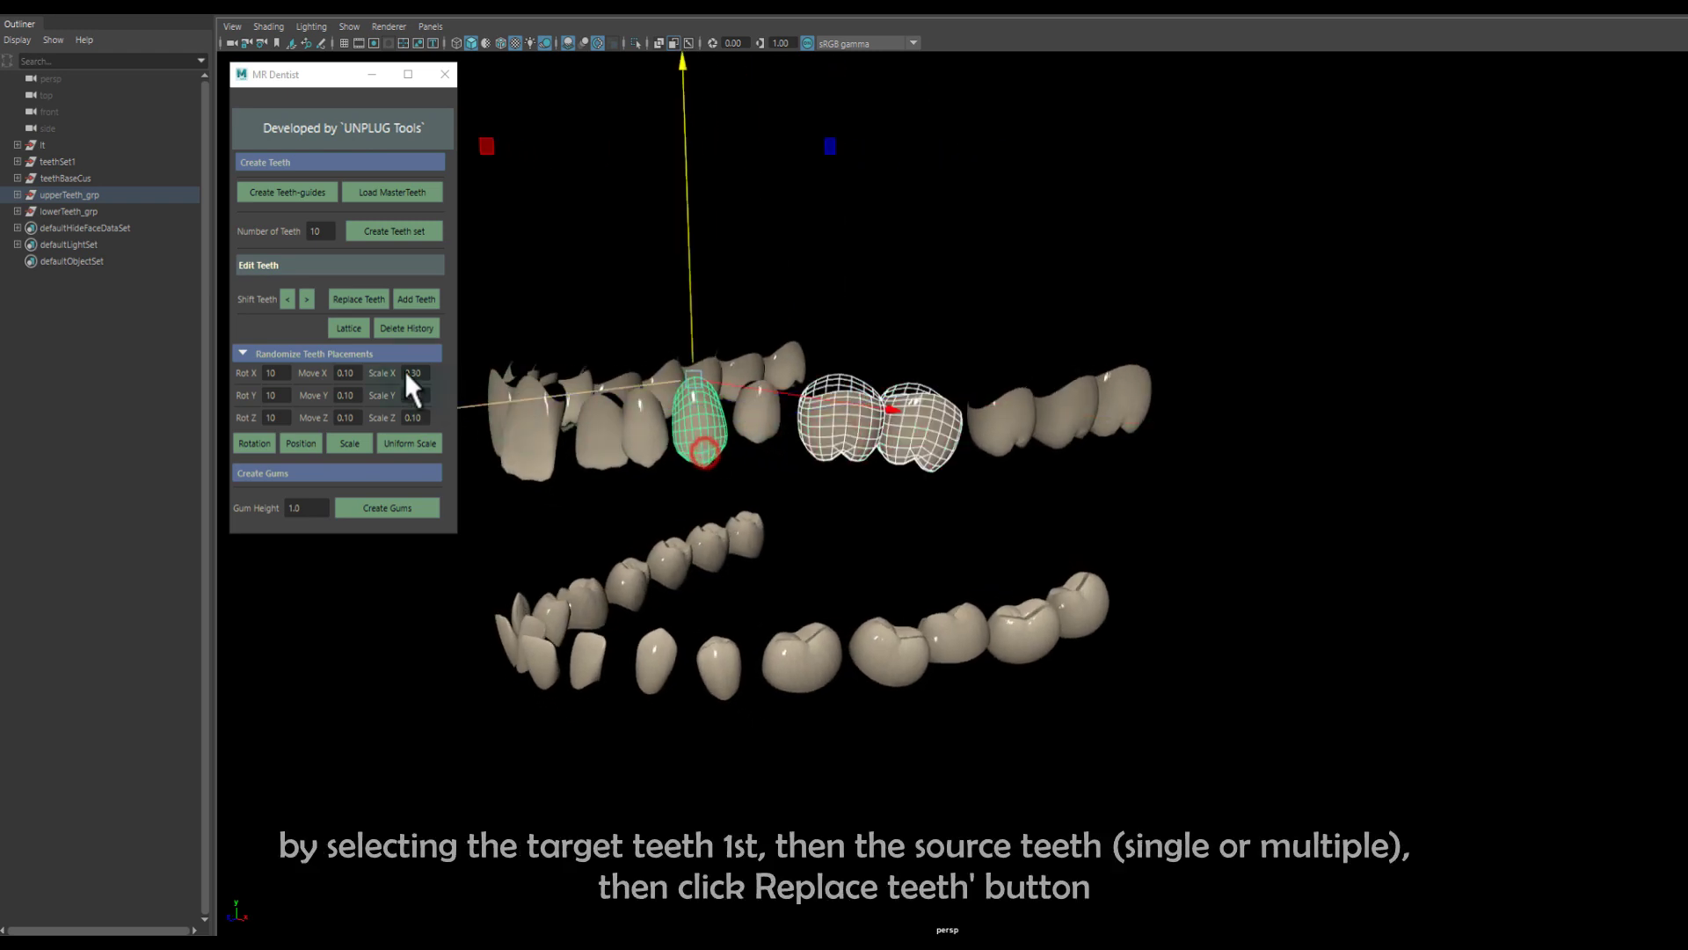
pyautogui.click(359, 299)
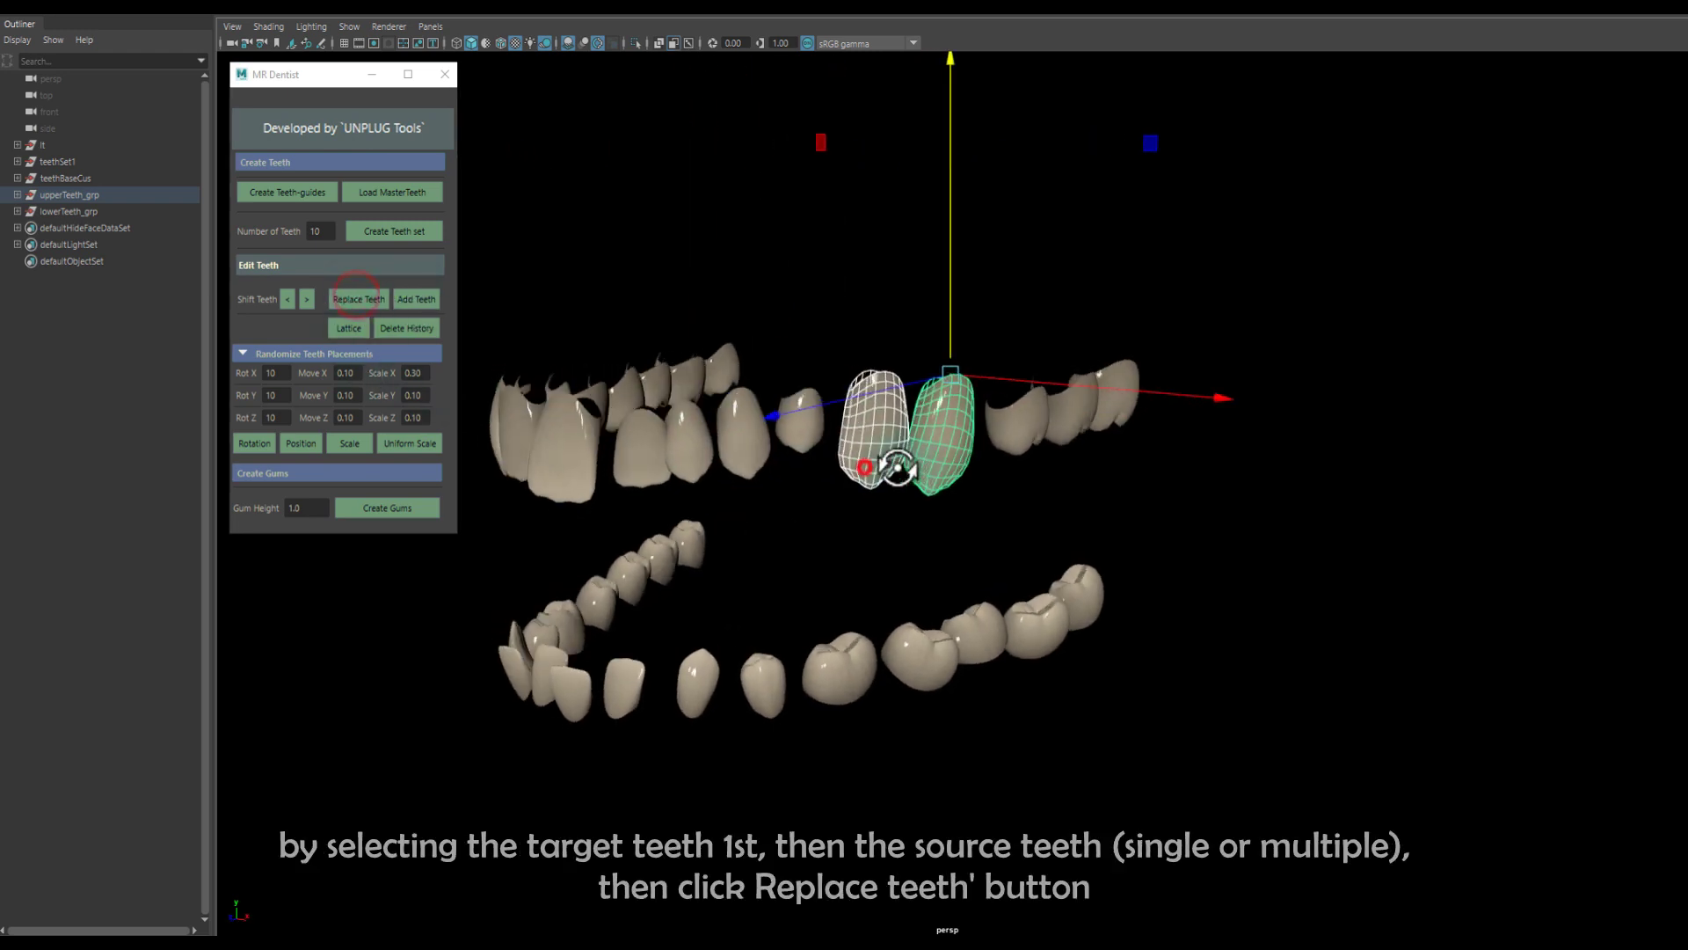
pyautogui.keyDown('alt'); pyautogui.moveTo(895, 471); pyautogui.dragTo(754, 469); pyautogui.keyUp('alt')
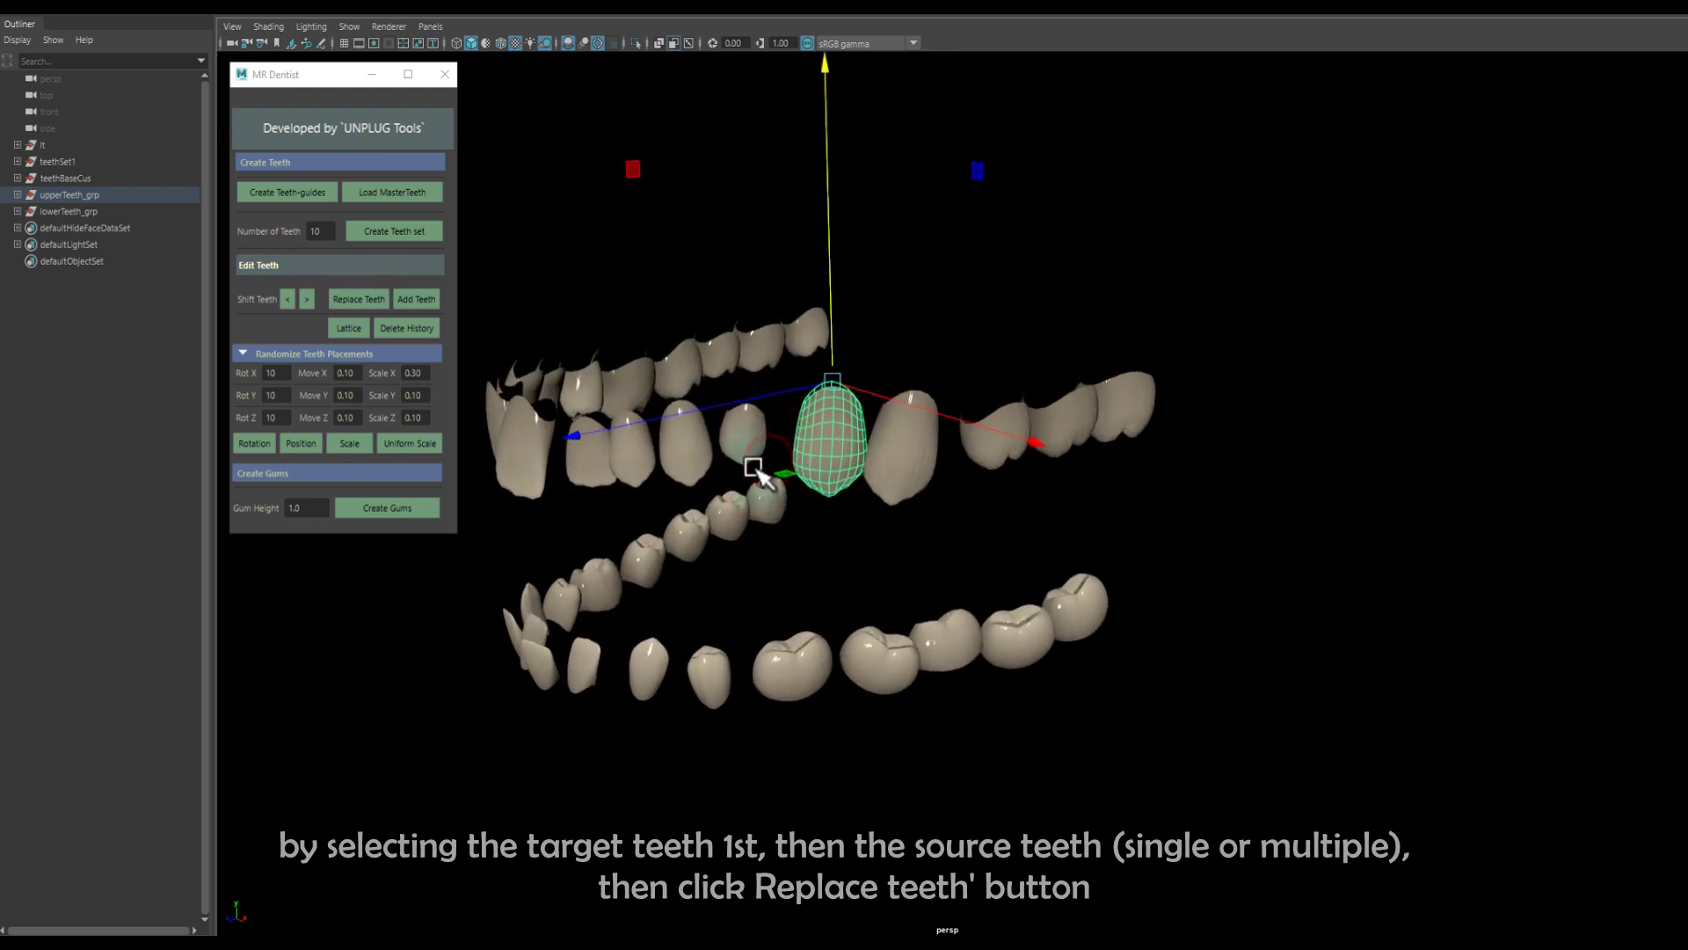
# Step selected upper teeth several places along the arch with Shift Teeth <.
pyautogui.click(282, 299)
pyautogui.keyDown('alt'); pyautogui.moveTo(853, 512); pyautogui.dragTo(950, 433); pyautogui.keyUp('alt')
pyautogui.click(286, 299)
pyautogui.click(962, 415)
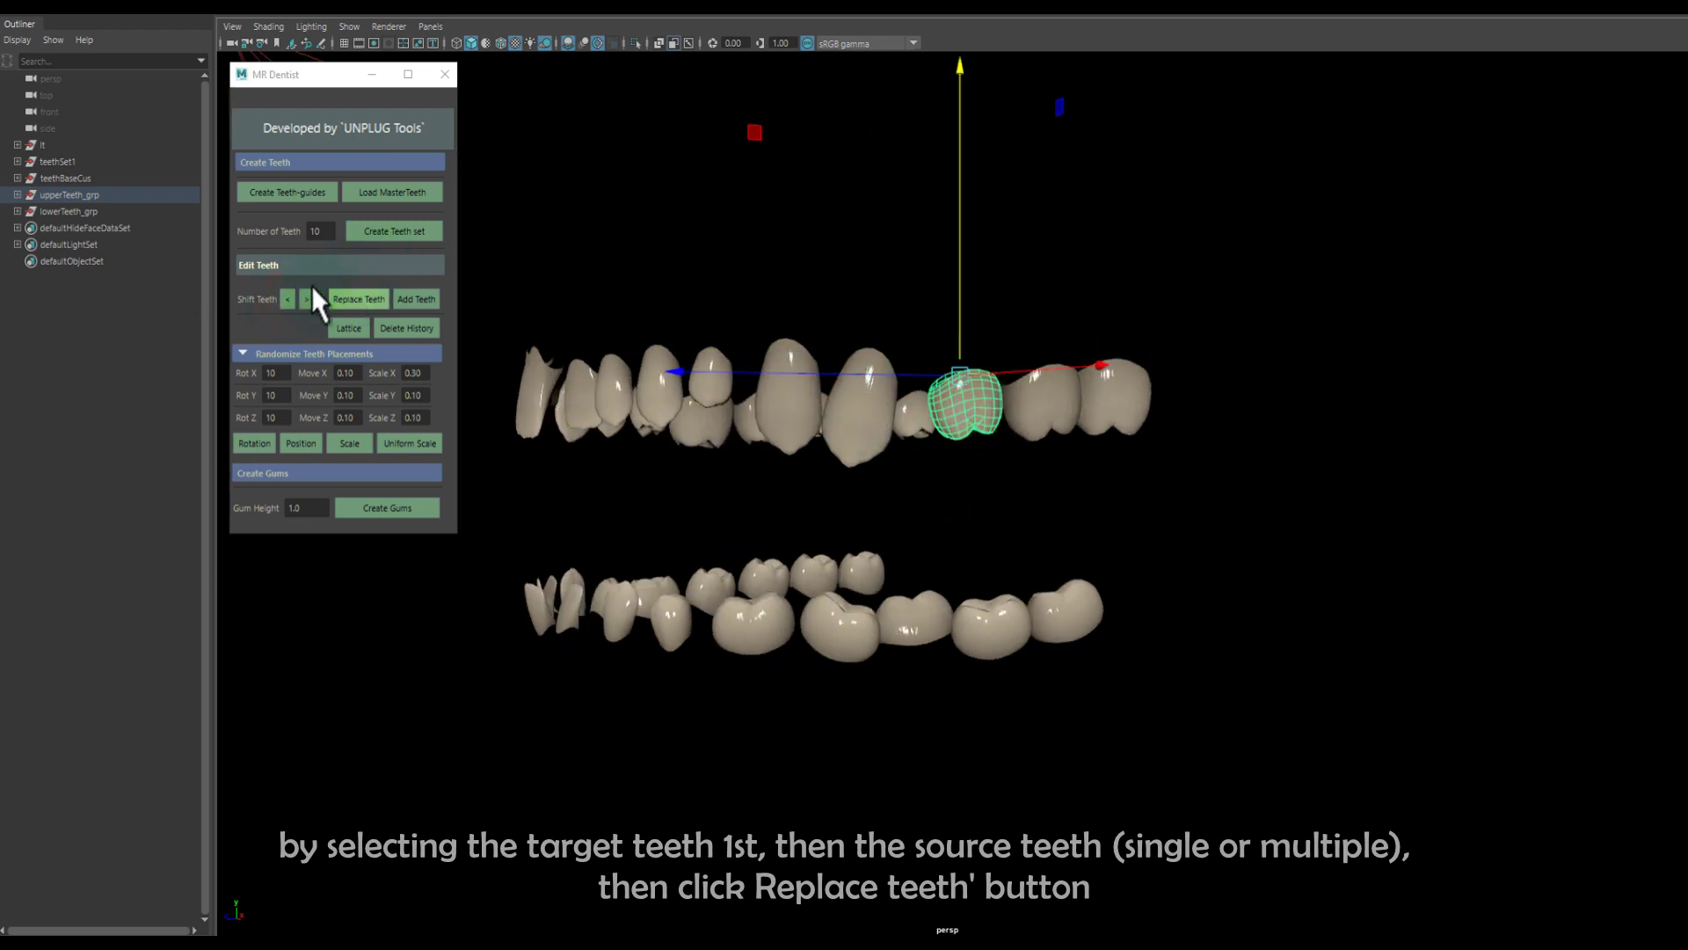
pyautogui.click(288, 299)
pyautogui.keyDown('alt'); pyautogui.moveTo(791, 492); pyautogui.dragTo(935, 479); pyautogui.keyUp('alt')
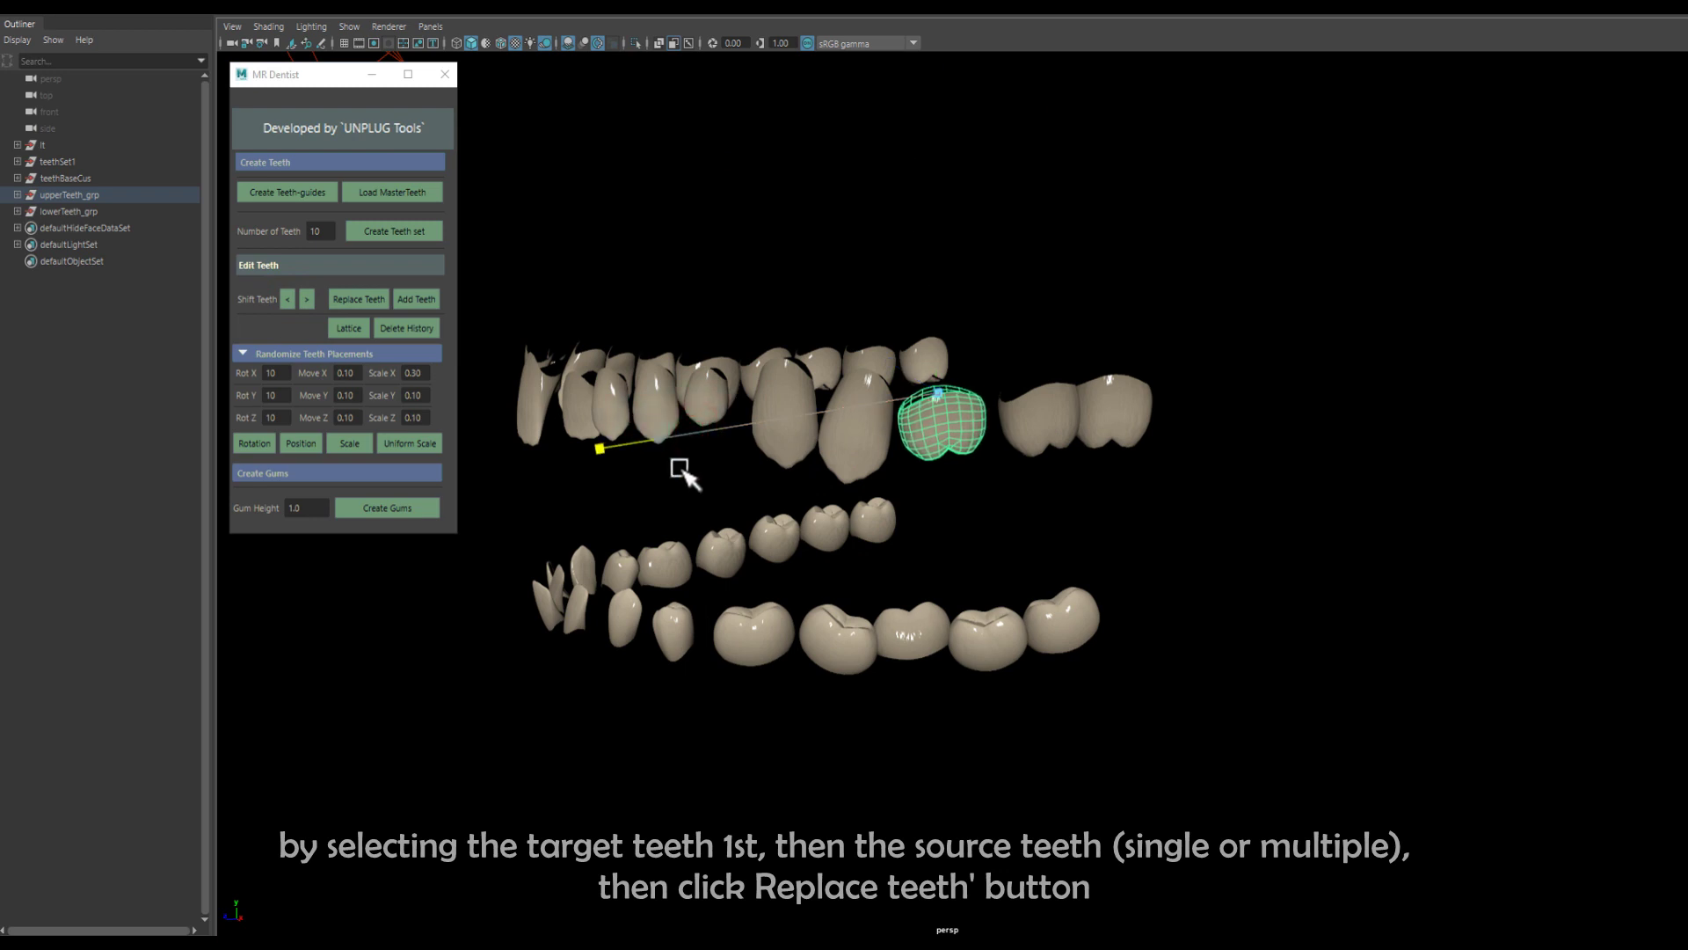
pyautogui.moveTo(680, 469)
pyautogui.keyDown('alt'); pyautogui.mouseDown()
pyautogui.moveTo(862, 475)
pyautogui.moveTo(716, 478)
pyautogui.moveTo(807, 471)
pyautogui.moveTo(789, 473)
pyautogui.moveTo(889, 505)
pyautogui.moveTo(686, 490)
pyautogui.moveTo(693, 505)
pyautogui.moveTo(816, 524)
pyautogui.moveTo(773, 434)
pyautogui.mouseUp(); pyautogui.keyUp('alt')
# Shift another upper tooth one place along the arch.
pyautogui.click(756, 435)
pyautogui.click(289, 293)
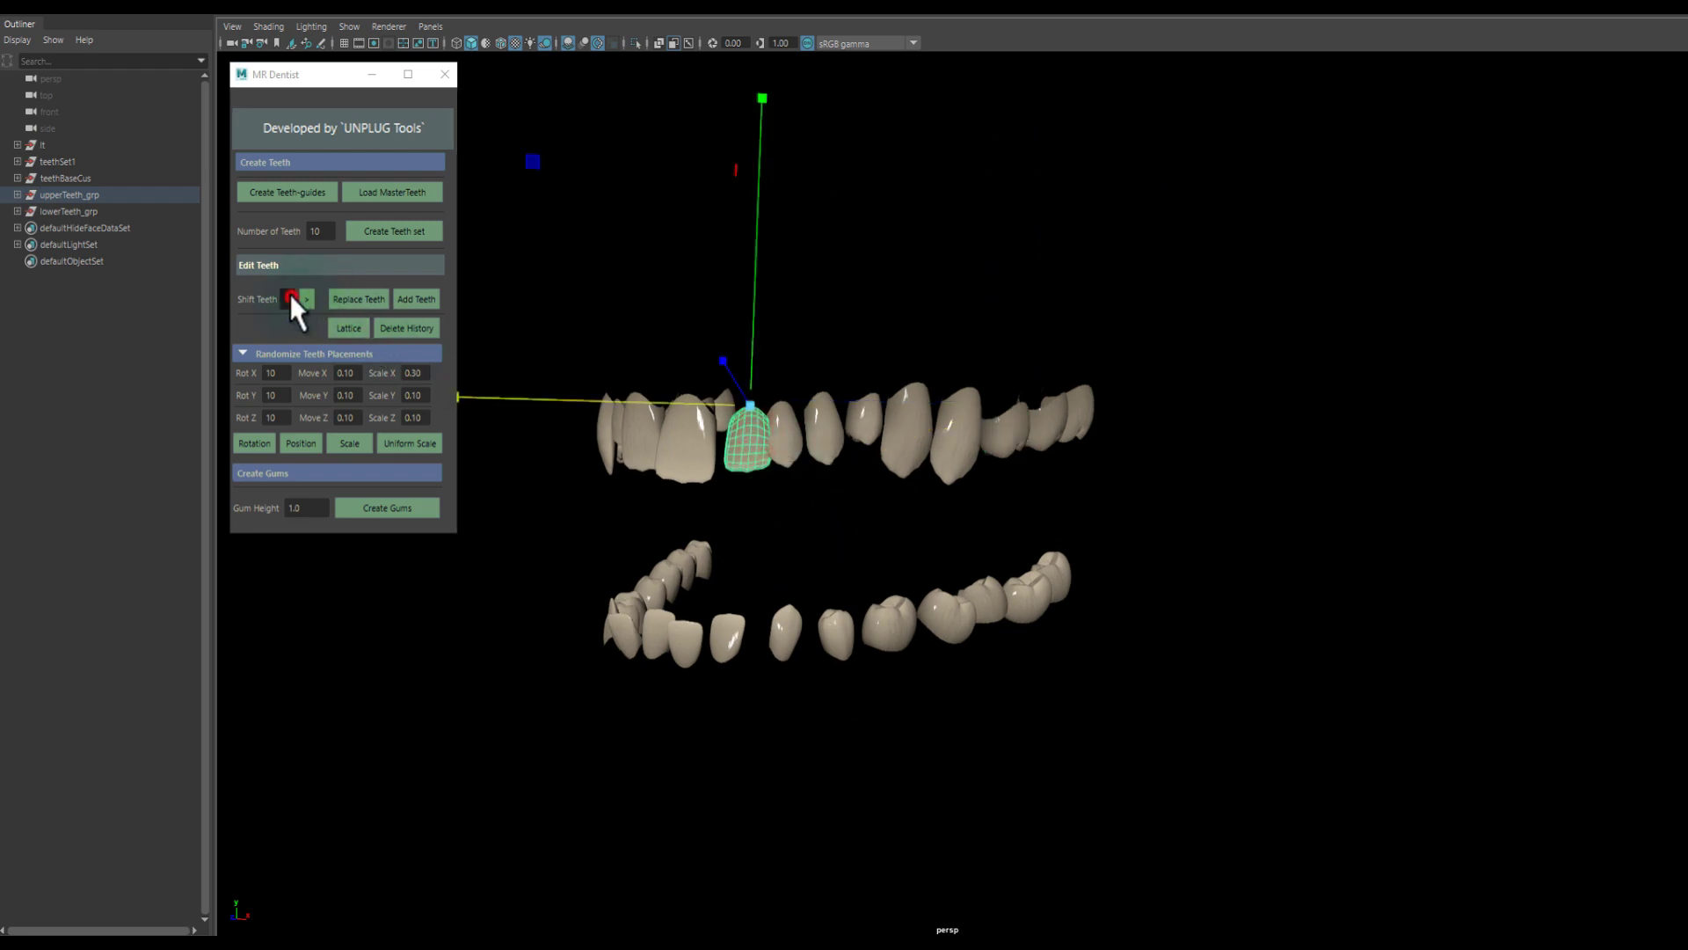
pyautogui.keyDown('alt'); pyautogui.moveTo(641, 477); pyautogui.dragTo(697, 479); pyautogui.keyUp('alt')
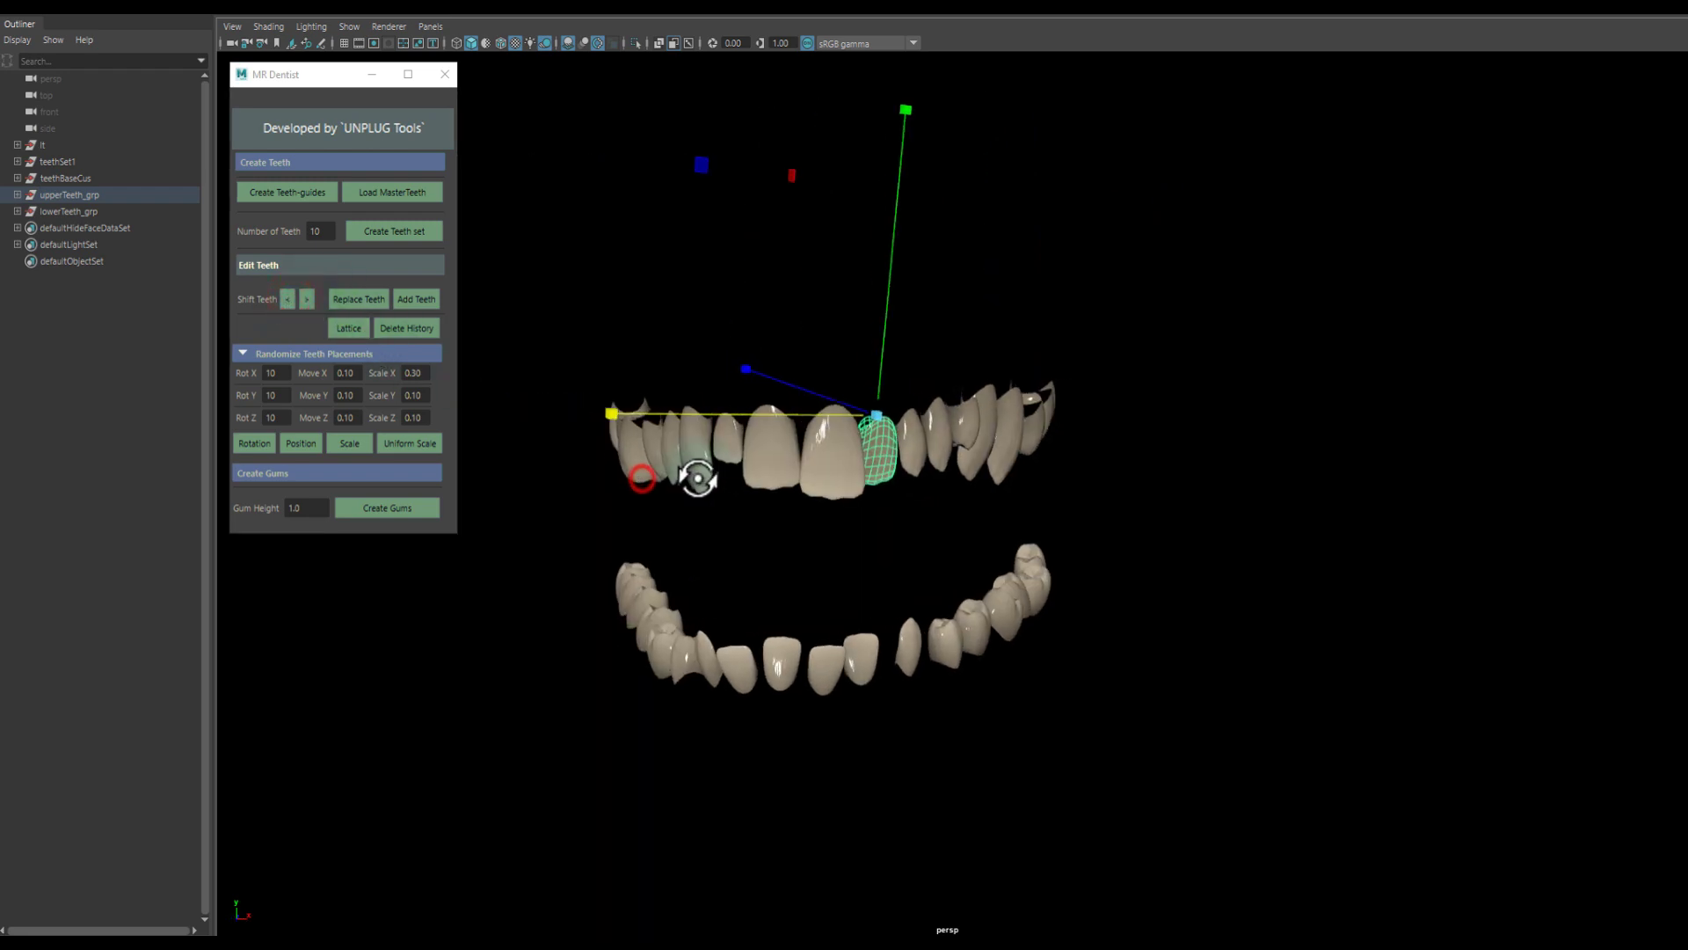
pyautogui.click(799, 536)
pyautogui.moveTo(802, 535)
pyautogui.keyDown('alt'); pyautogui.mouseDown()
pyautogui.moveTo(826, 541)
pyautogui.moveTo(791, 539)
pyautogui.moveTo(787, 638)
pyautogui.moveTo(640, 678)
pyautogui.moveTo(584, 603)
pyautogui.mouseUp(); pyautogui.keyUp('alt')
# Rotate the end tooth of the lower arch into place.
pyautogui.click(773, 638)
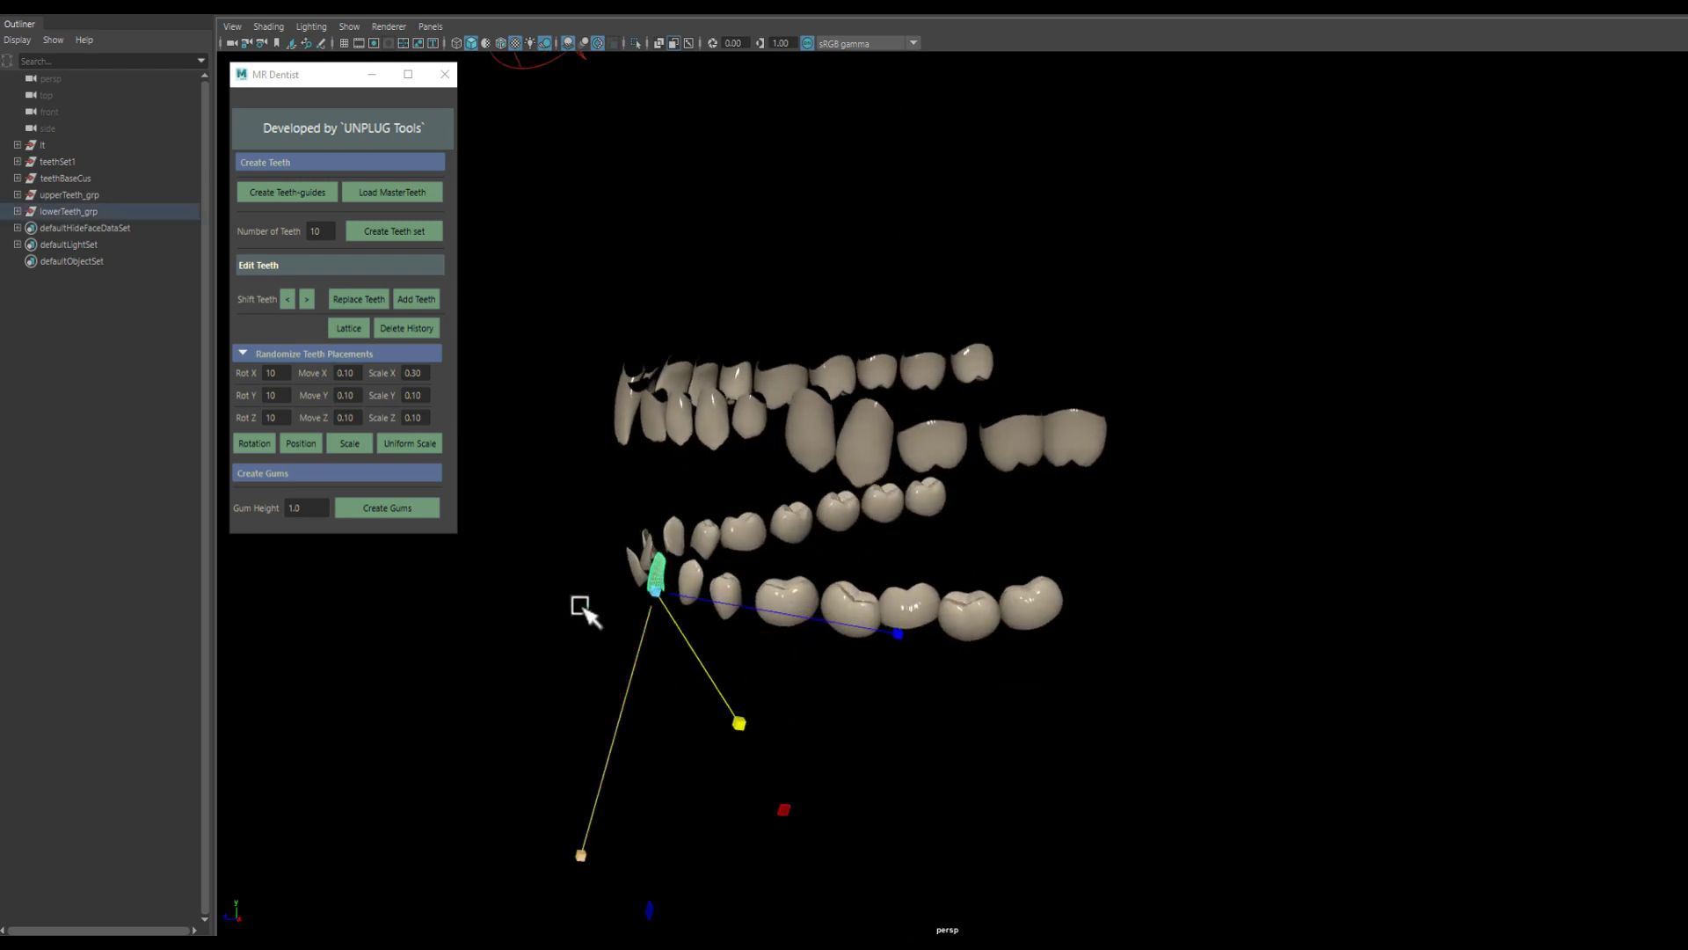
pyautogui.press('e')
pyautogui.moveTo(556, 322)
pyautogui.mouseDown()
pyautogui.moveTo(459, 414)
pyautogui.moveTo(475, 399)
pyautogui.mouseUp()
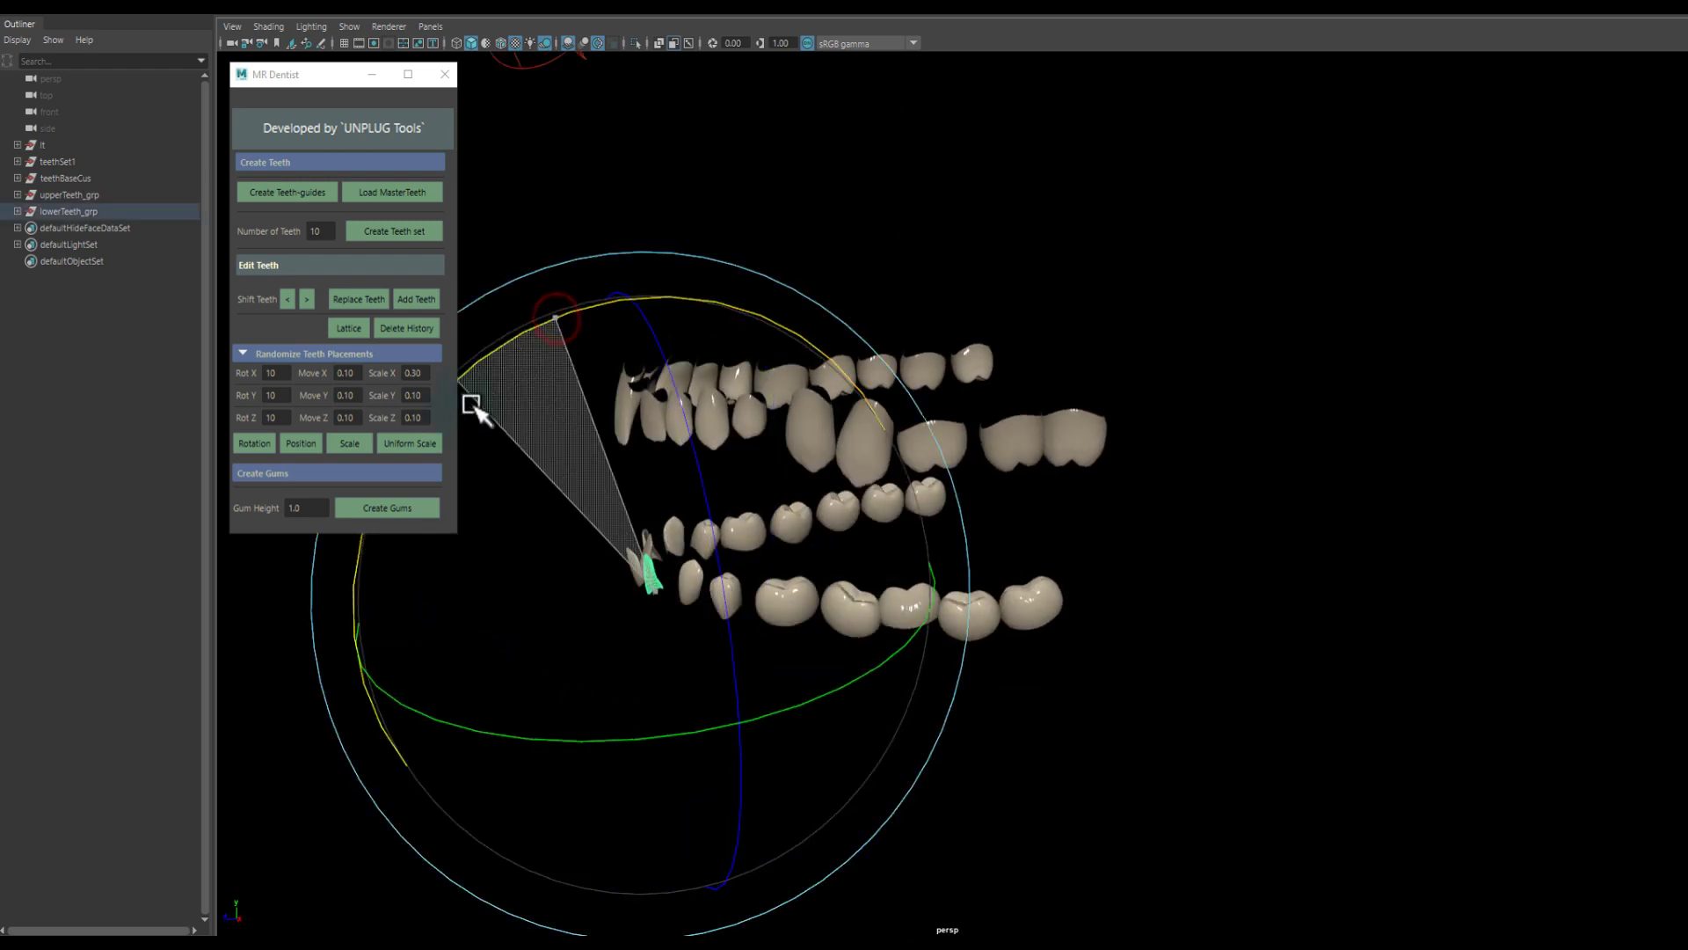
pyautogui.press('w')
pyautogui.moveTo(754, 671)
pyautogui.keyDown('alt'); pyautogui.mouseDown()
pyautogui.moveTo(964, 679)
pyautogui.moveTo(1014, 711)
pyautogui.mouseUp(); pyautogui.keyUp('alt')
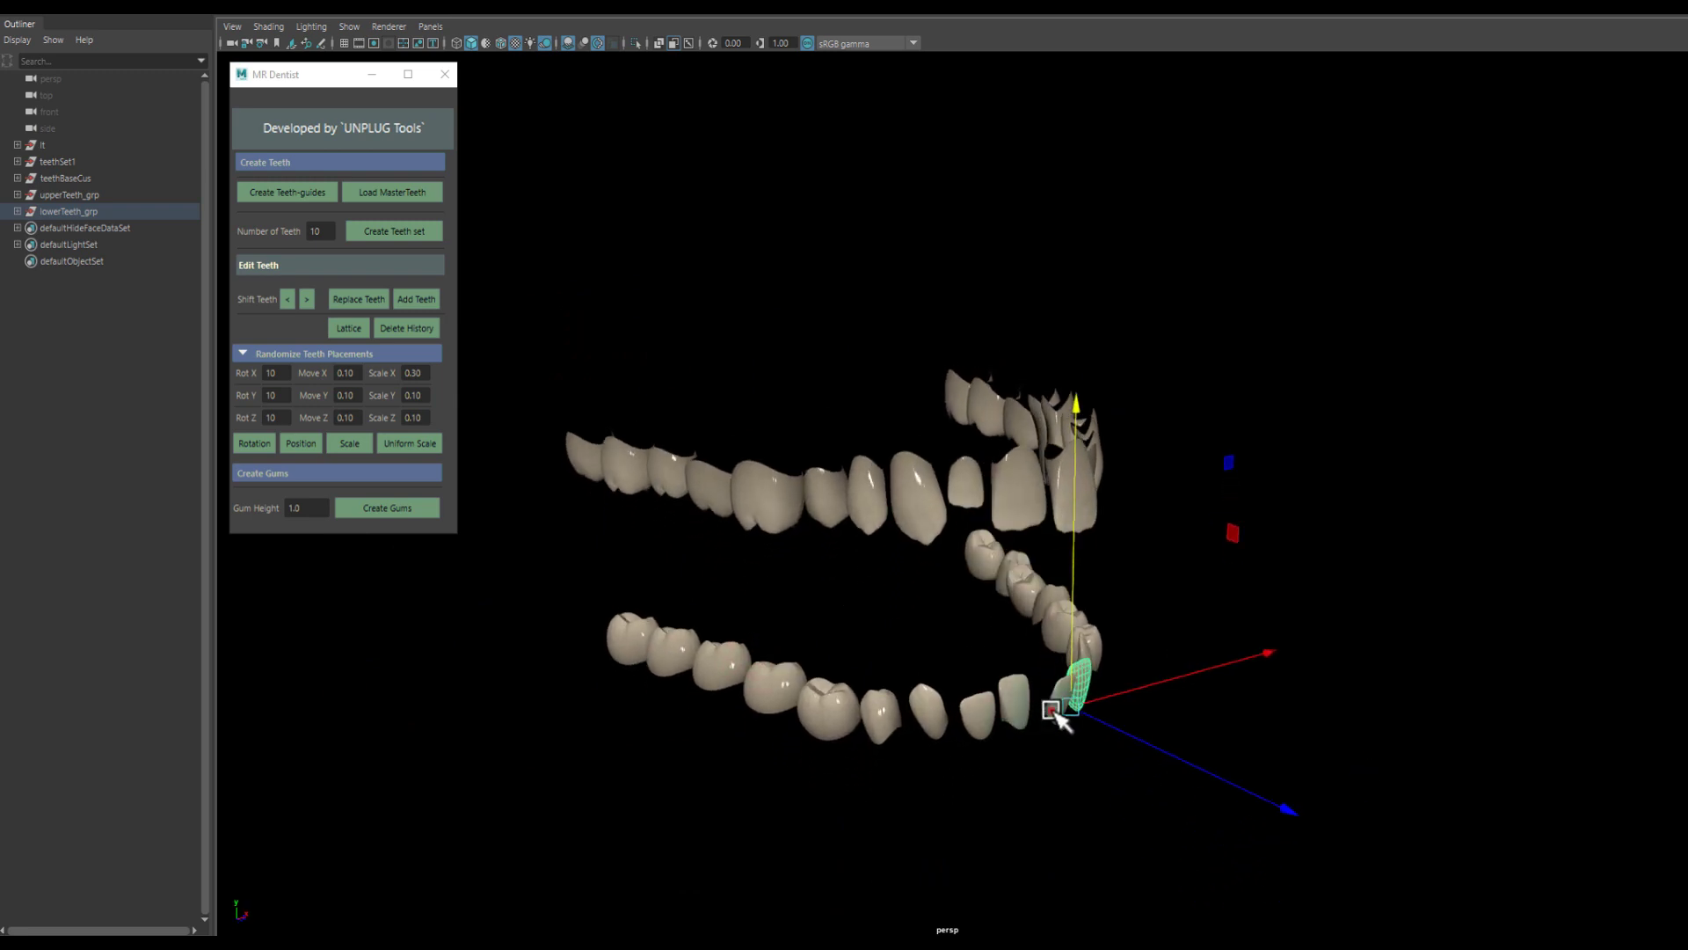
pyautogui.press('e')
pyautogui.moveTo(1274, 595)
pyautogui.mouseDown()
pyautogui.moveTo(1254, 554)
pyautogui.moveTo(857, 413)
pyautogui.moveTo(987, 603)
pyautogui.mouseUp()
# Add a lattice to the upper front tooth and scale its points sideways with soft select on.
pyautogui.click(861, 413)
pyautogui.click(352, 333)
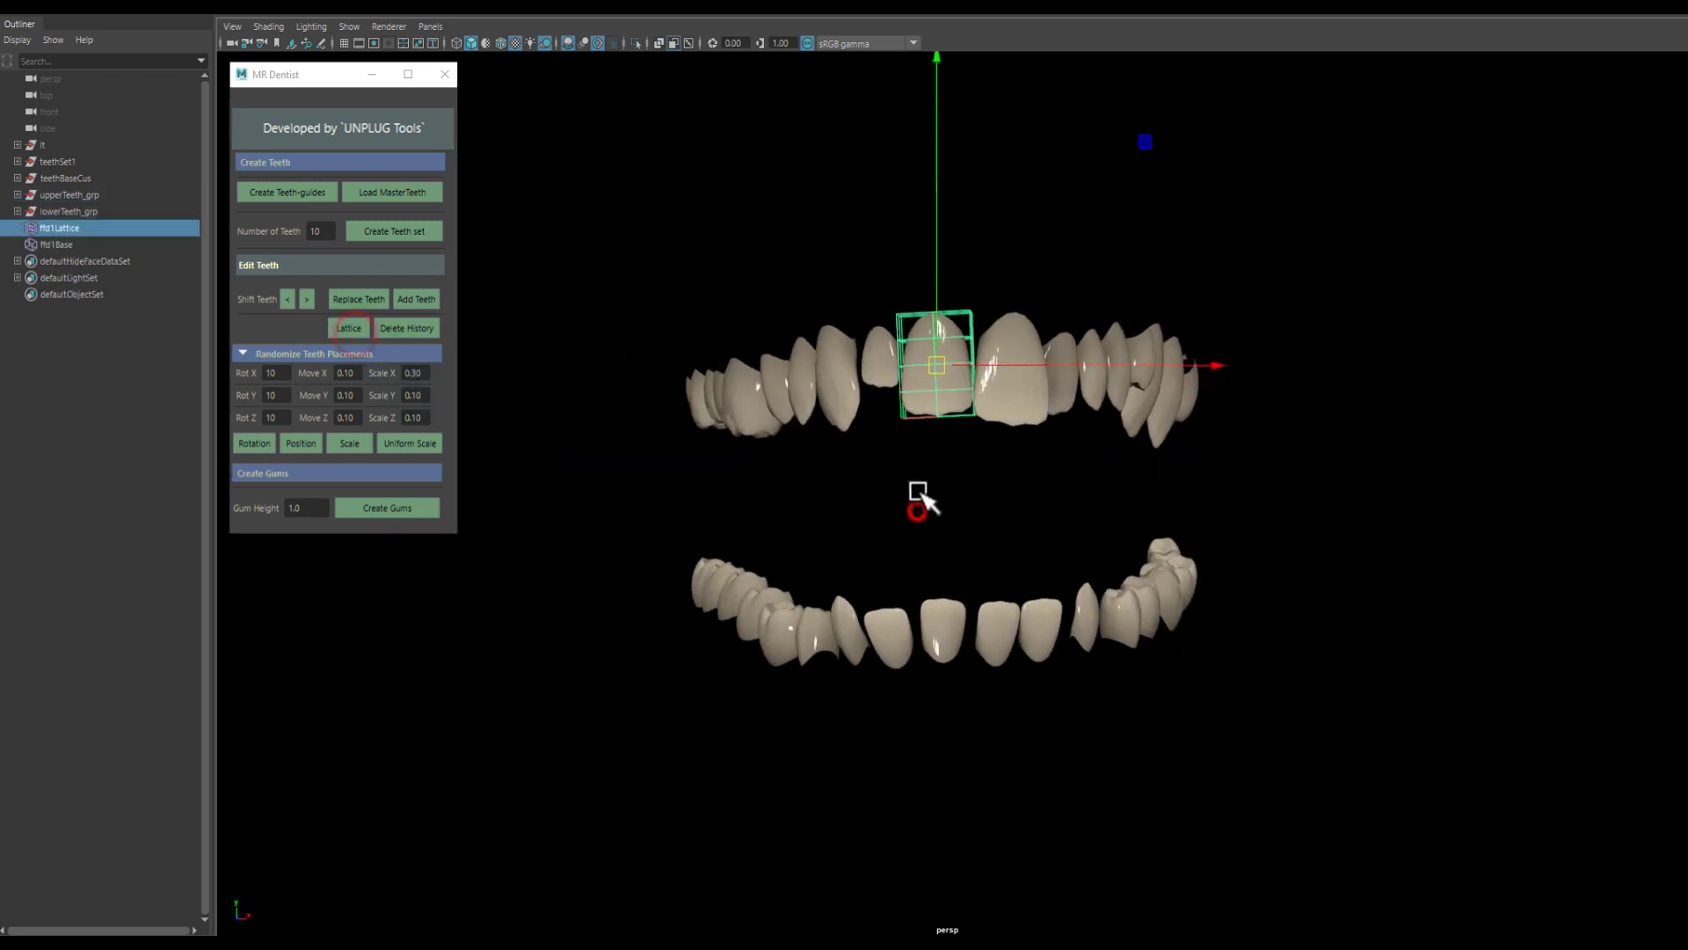
pyautogui.press('F8')
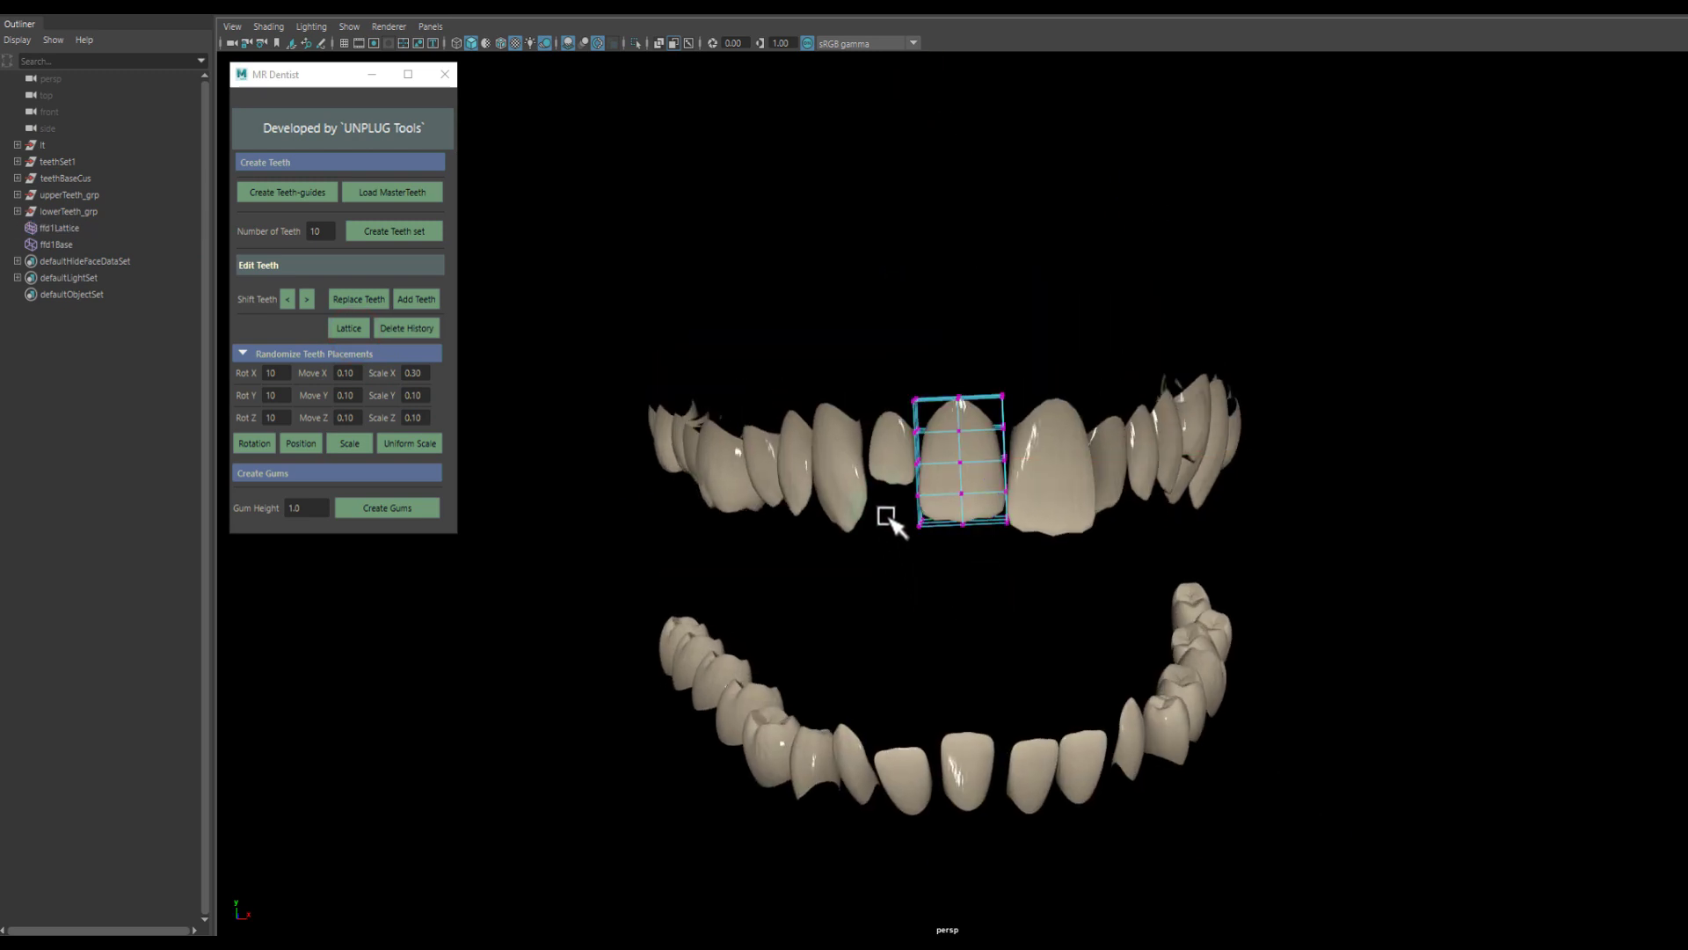
pyautogui.moveTo(956, 554)
pyautogui.mouseDown()
pyautogui.moveTo(1046, 503)
pyautogui.moveTo(756, 556)
pyautogui.mouseUp()
pyautogui.press('b')
pyautogui.press('e')
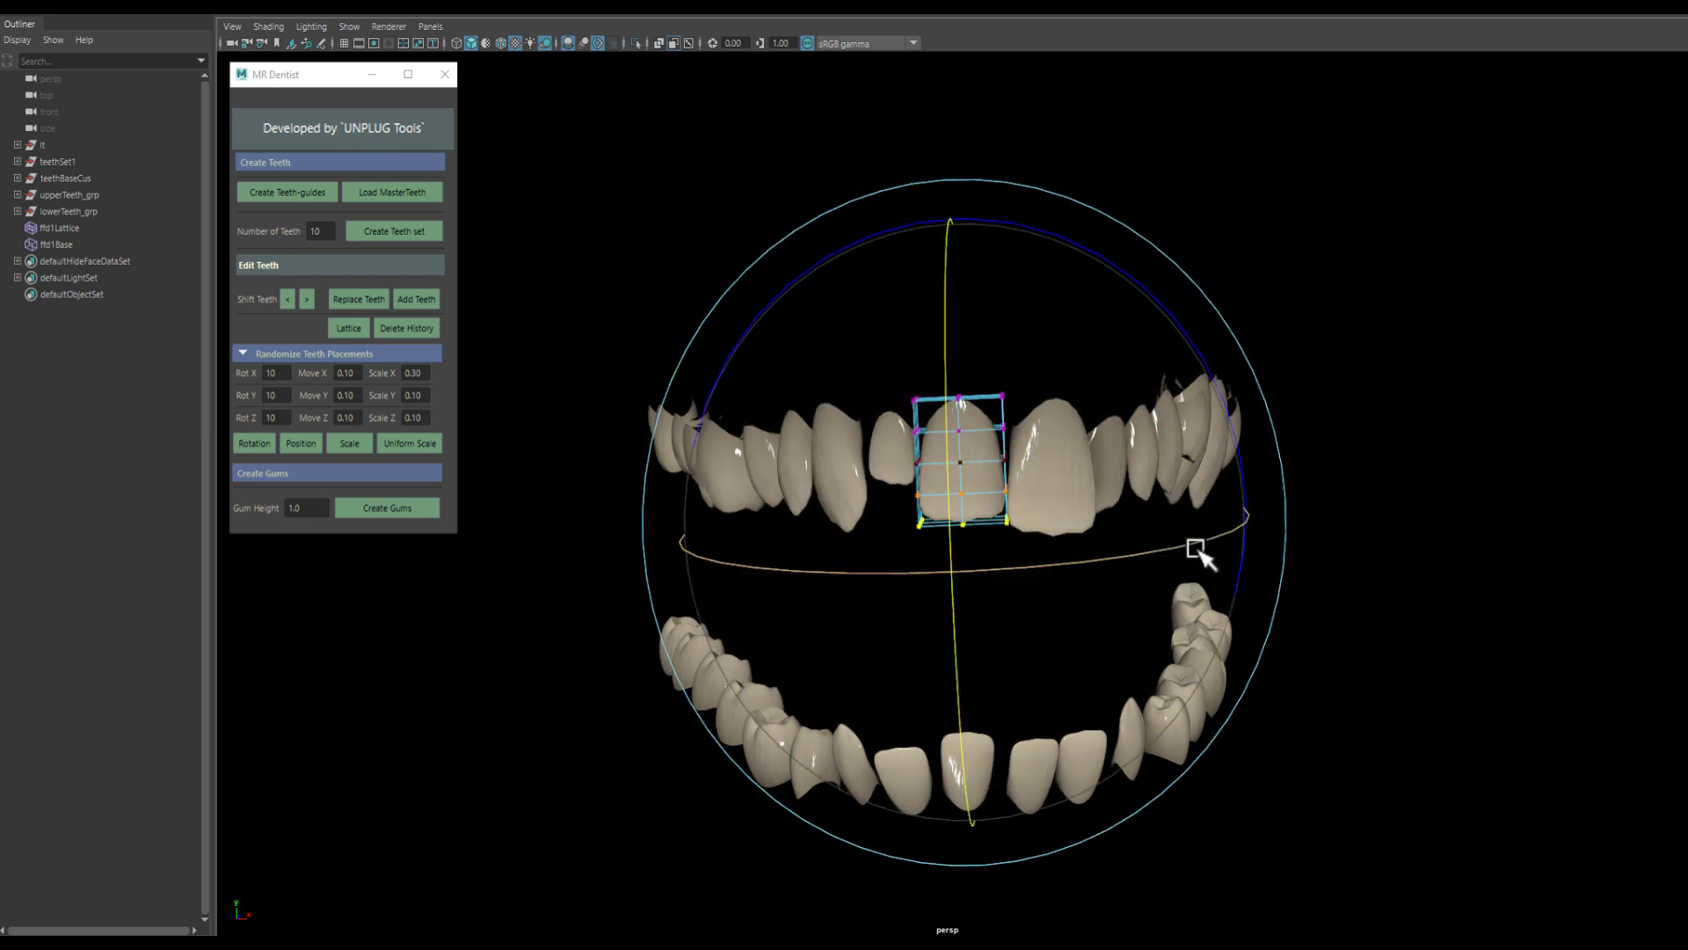
pyautogui.press('r')
pyautogui.moveTo(1232, 519); pyautogui.dragTo(1240, 513)
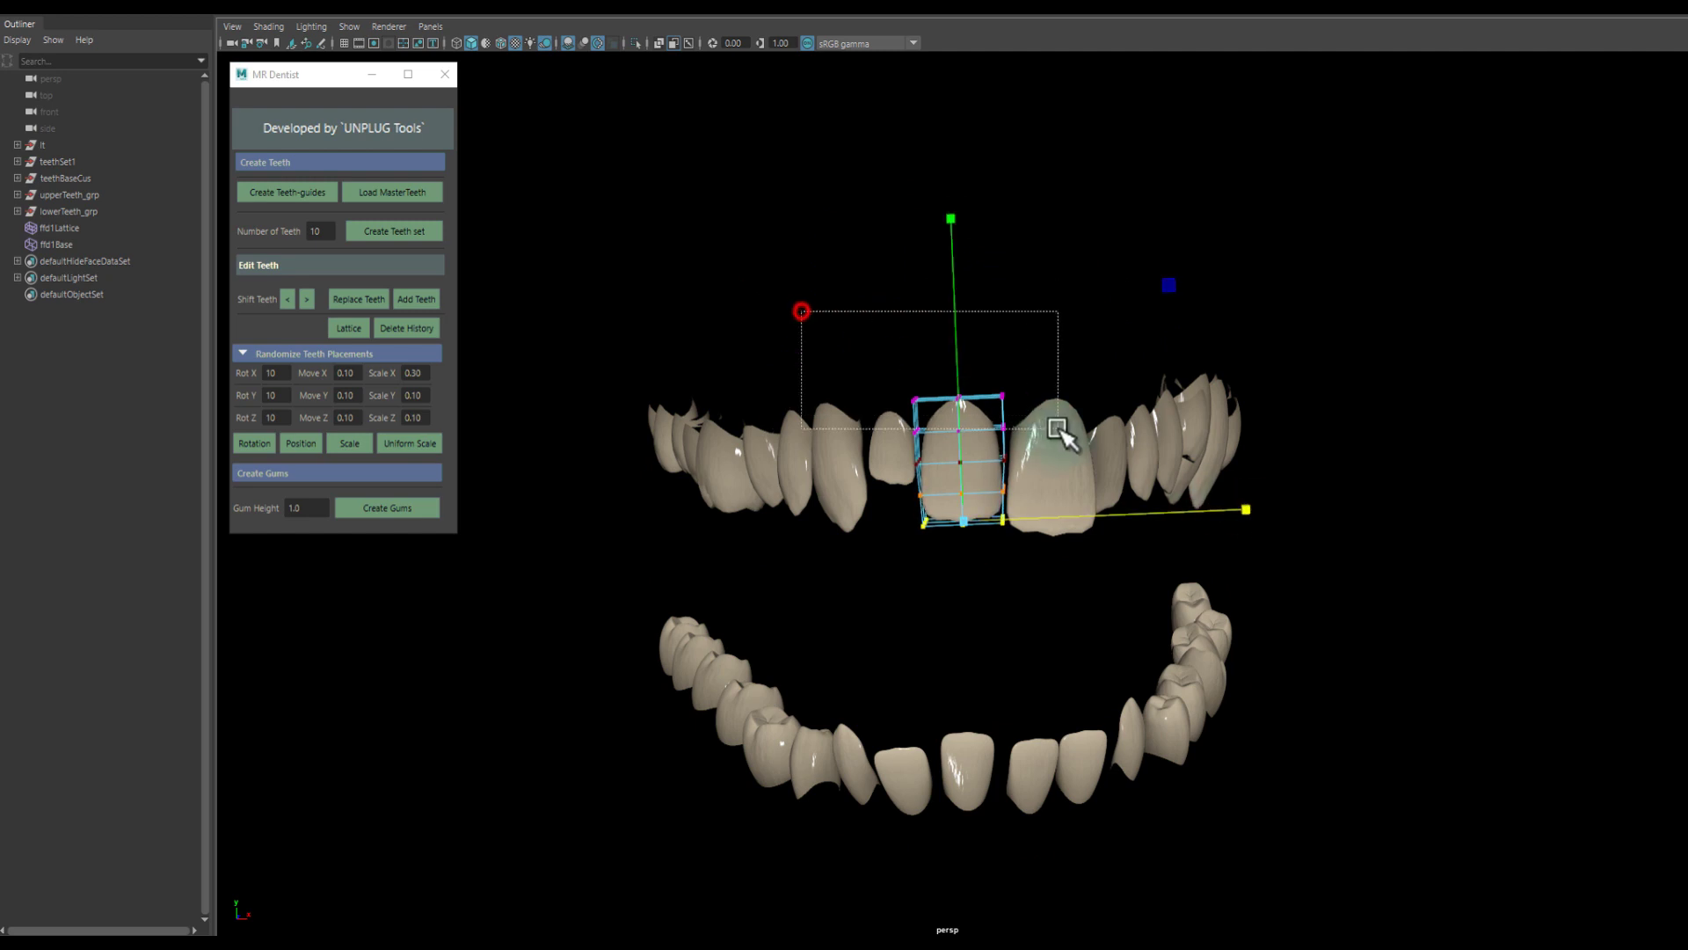
# Narrow the lattice's top two rows of points to taper the tooth.
pyautogui.moveTo(798, 313); pyautogui.dragTo(1068, 431)
pyautogui.moveTo(1244, 388)
pyautogui.mouseDown()
pyautogui.moveTo(1185, 391)
pyautogui.moveTo(1203, 393)
pyautogui.mouseUp()
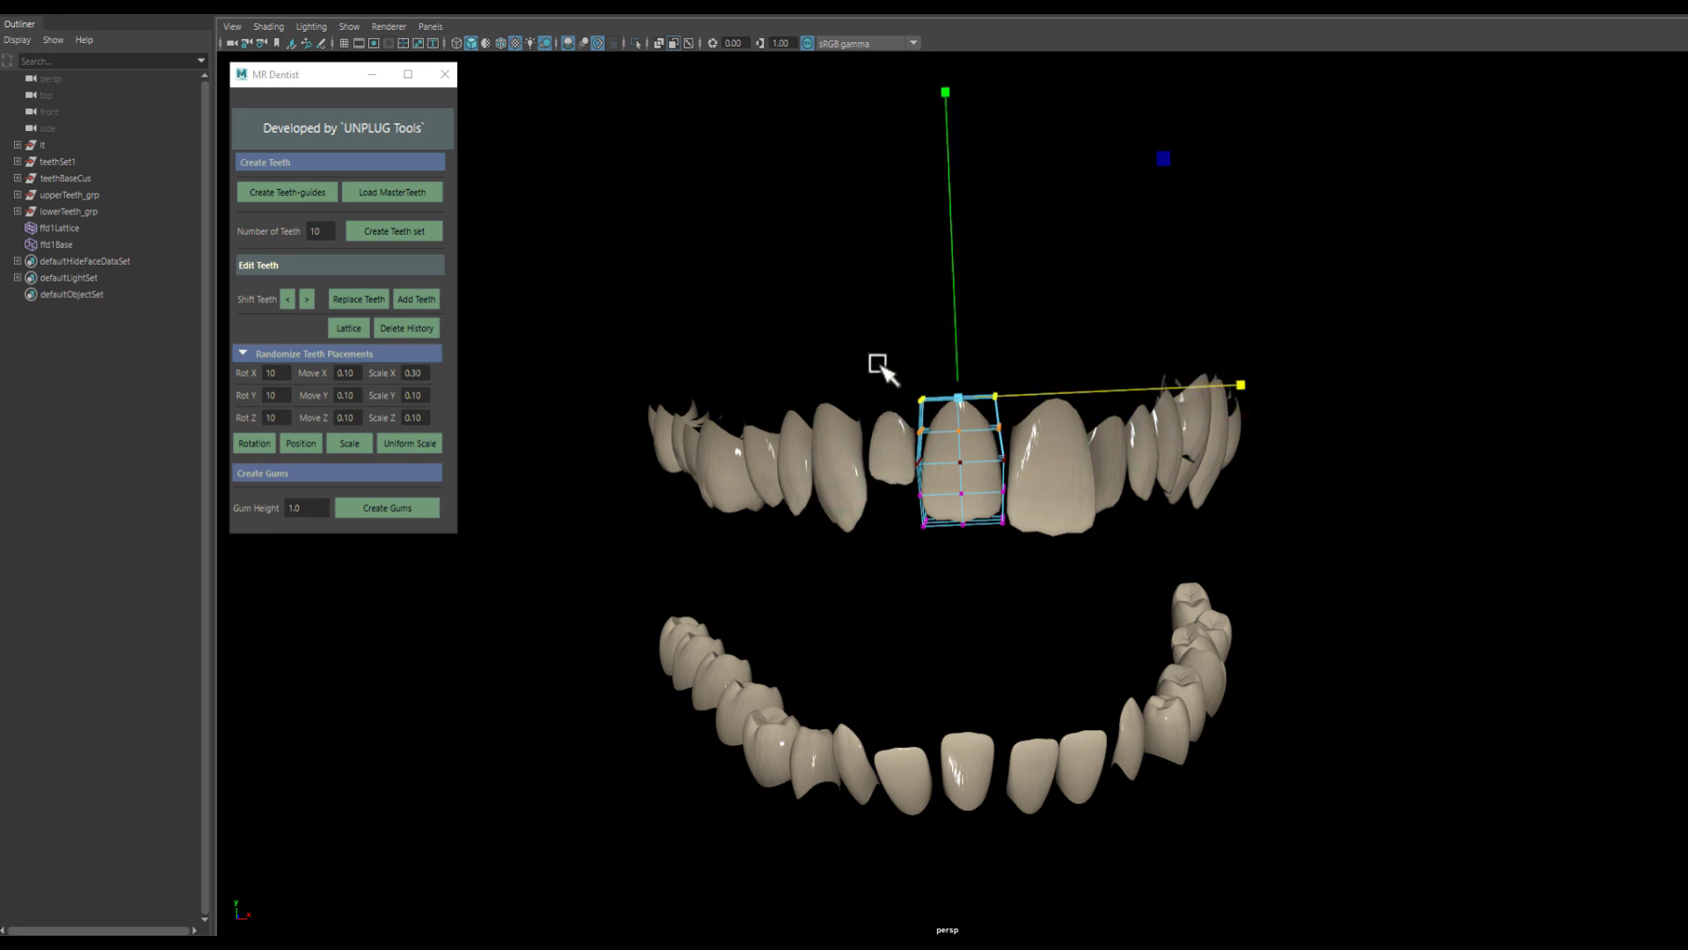
pyautogui.moveTo(878, 365); pyautogui.dragTo(1040, 440)
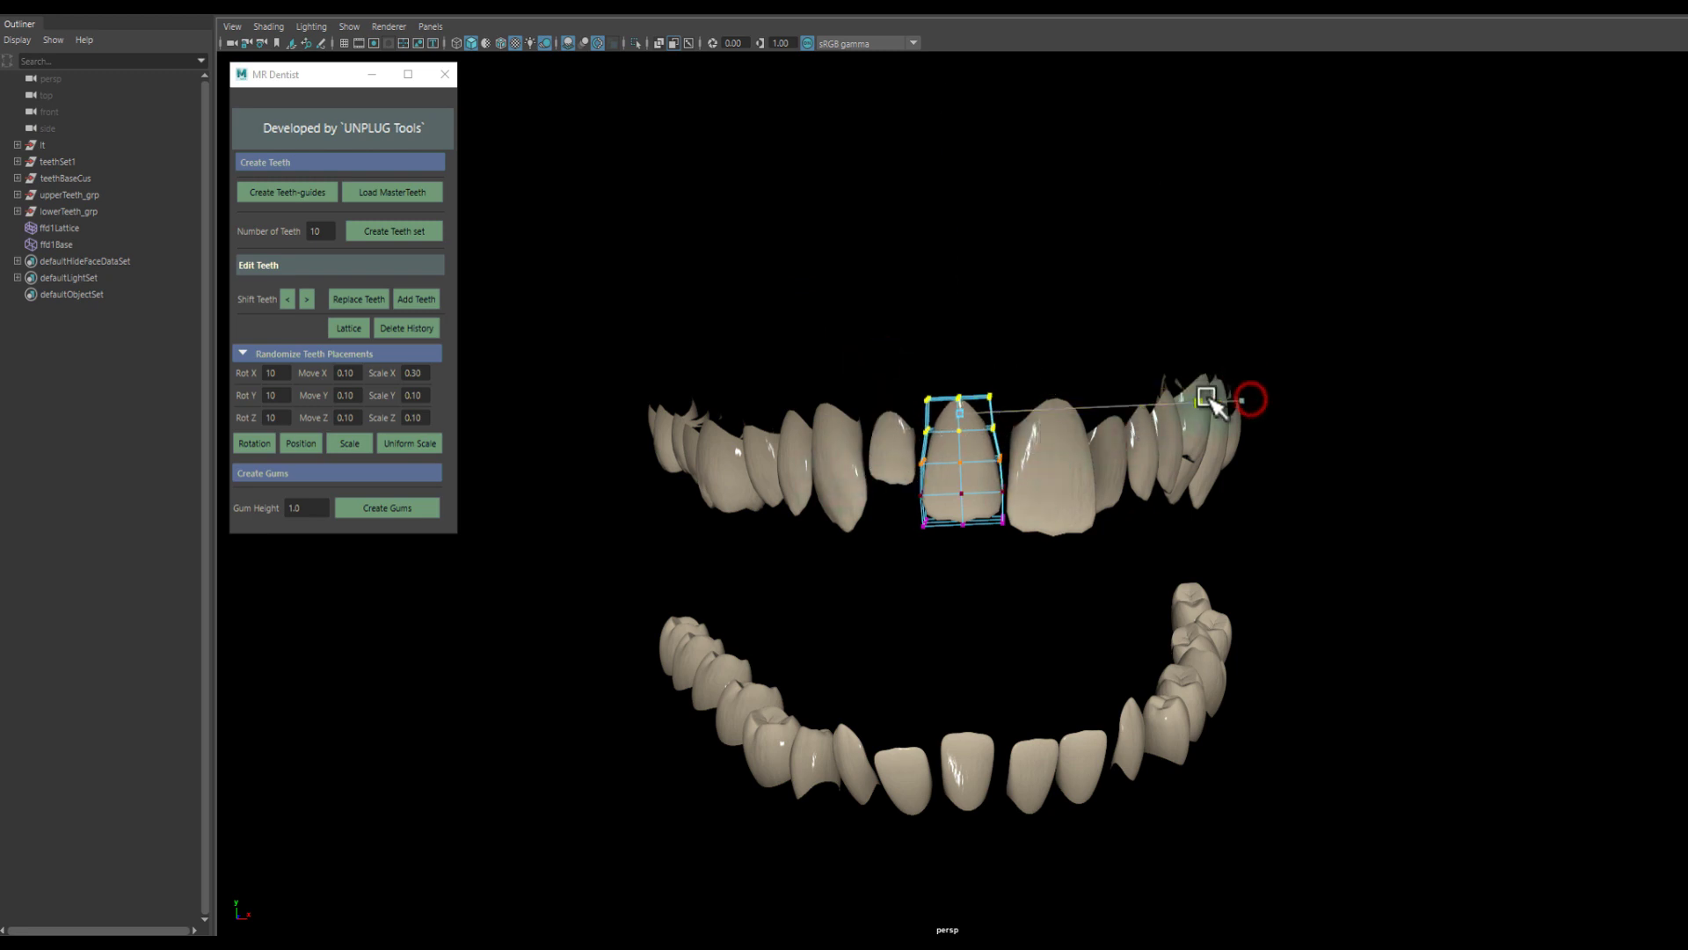
pyautogui.moveTo(1249, 400); pyautogui.dragTo(1236, 398)
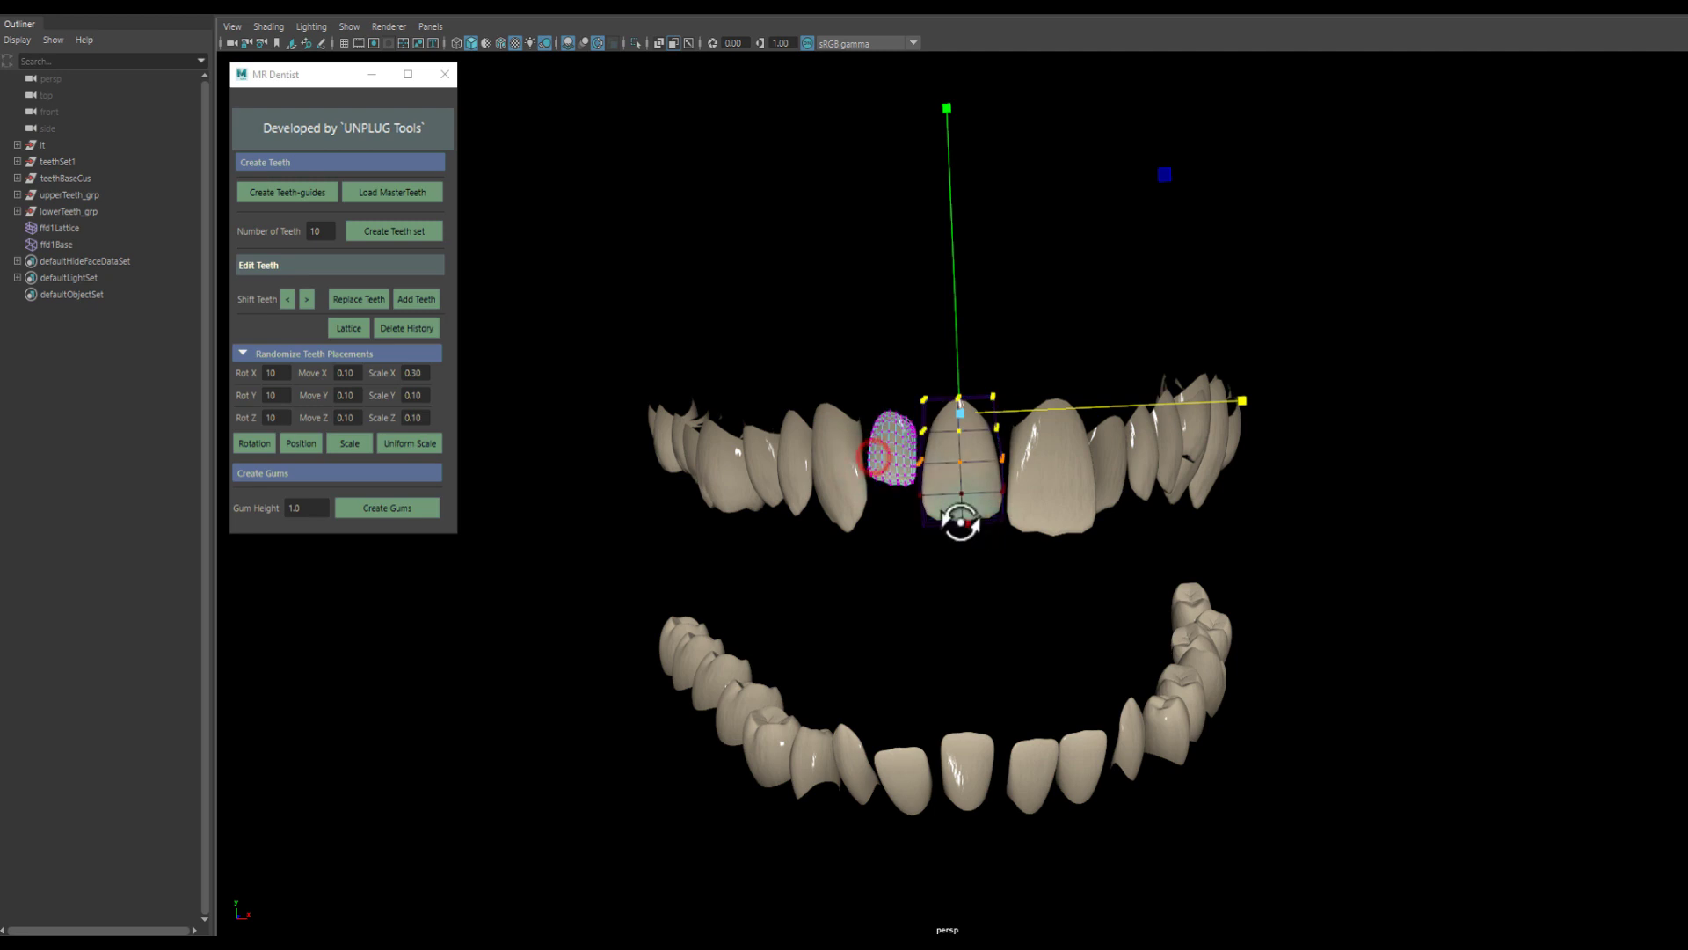
pyautogui.keyDown('alt'); pyautogui.moveTo(961, 521); pyautogui.dragTo(949, 521); pyautogui.keyUp('alt')
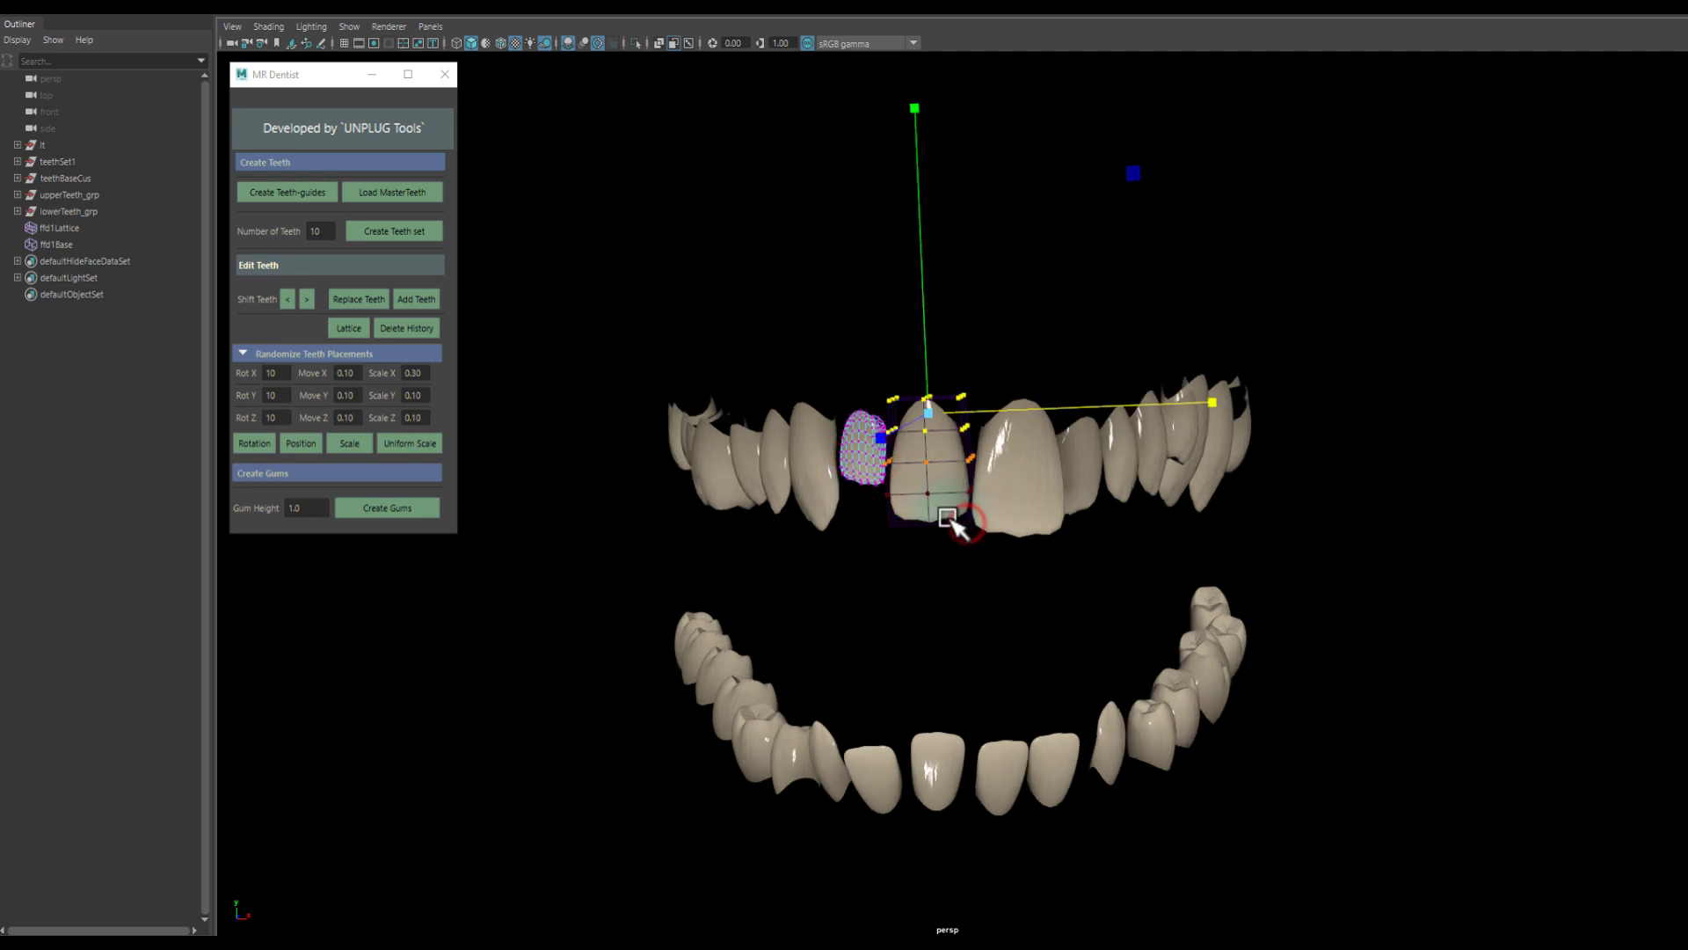
pyautogui.click(939, 576)
# Delete history on the reshaped tooth and replace an upper tooth with its copy.
pyautogui.click(941, 482)
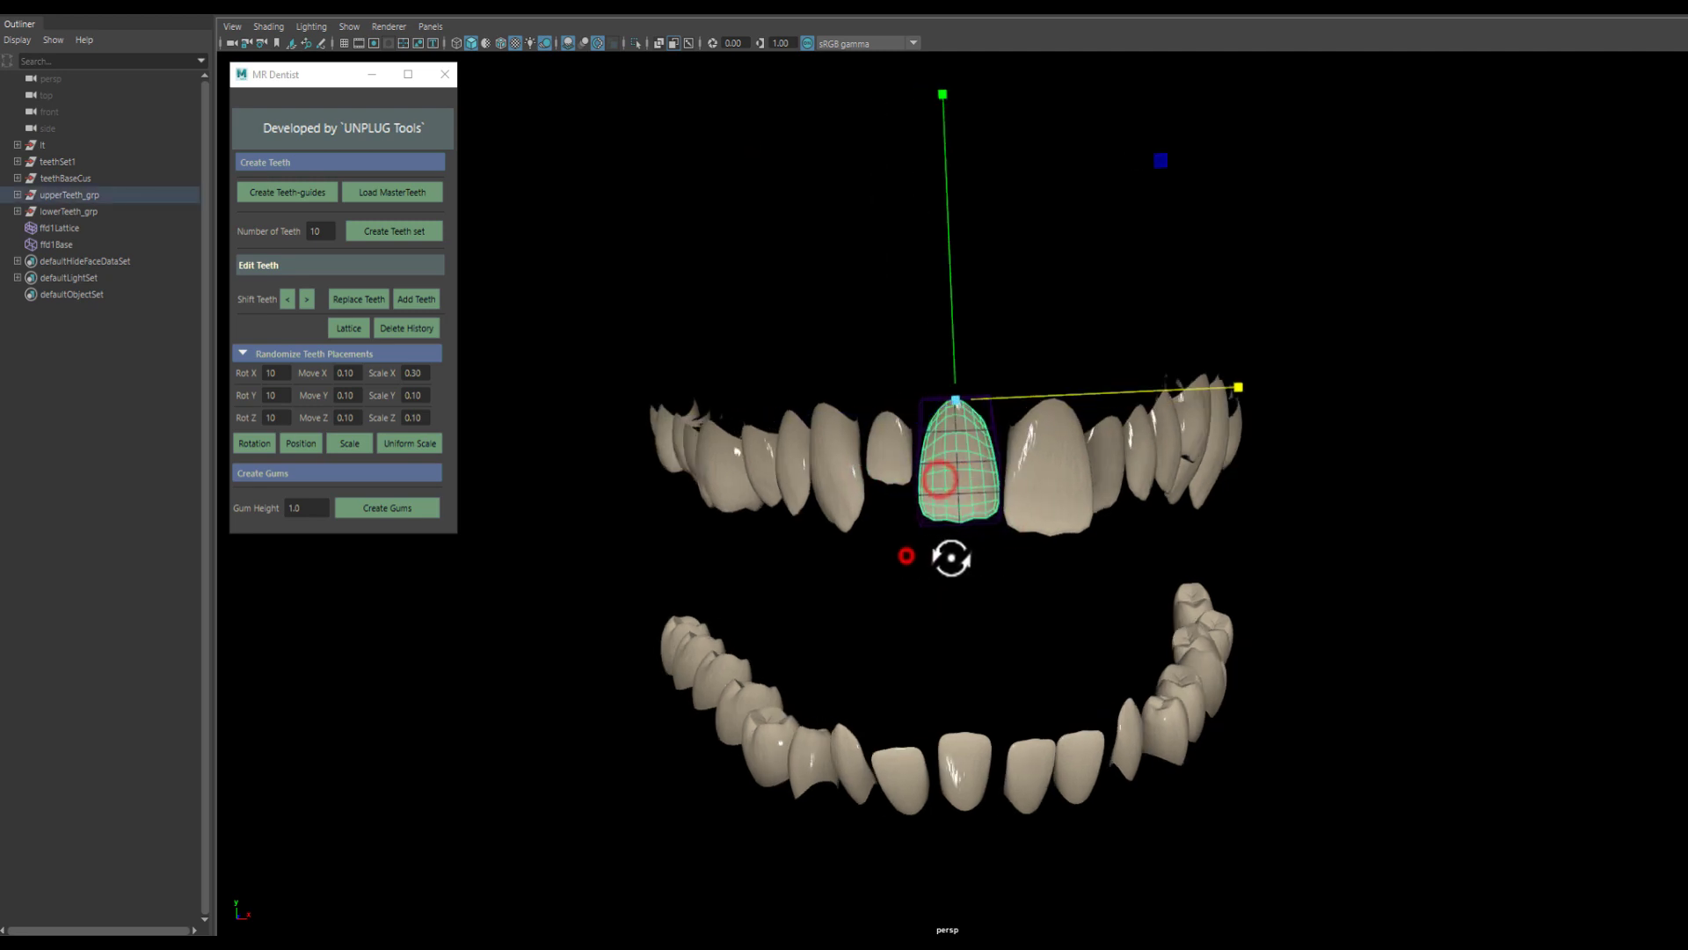
pyautogui.keyDown('alt'); pyautogui.moveTo(950, 554); pyautogui.dragTo(1010, 490); pyautogui.keyUp('alt')
pyautogui.click(401, 338)
pyautogui.click(994, 471)
pyautogui.click(878, 479)
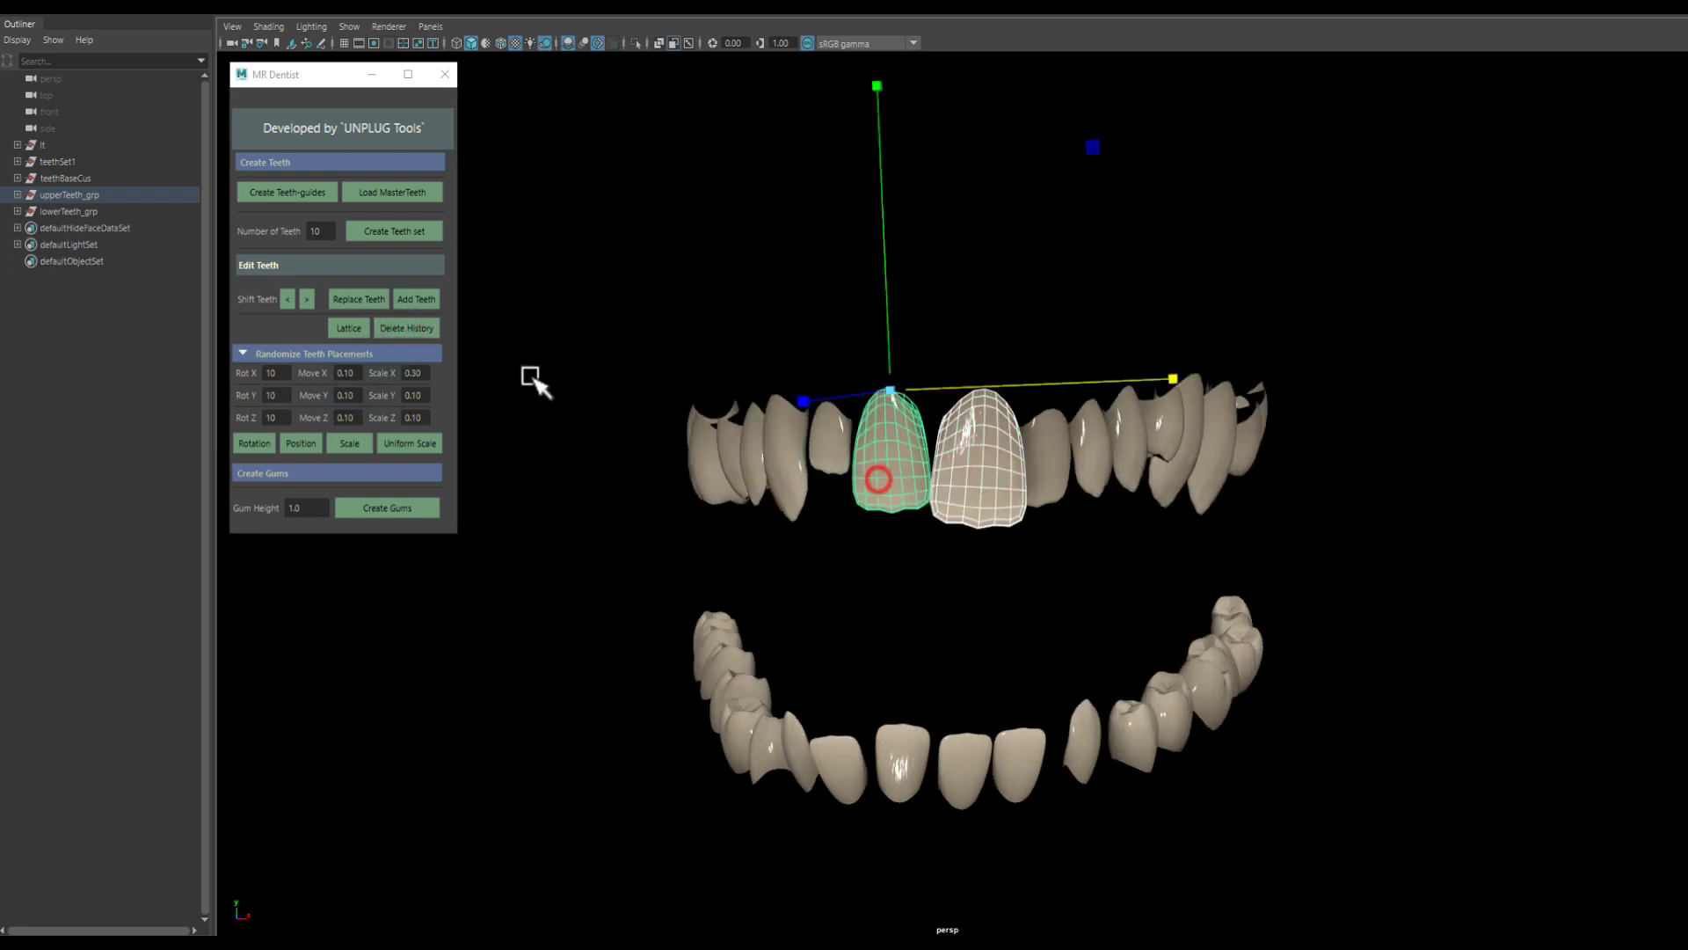
pyautogui.click(359, 293)
pyautogui.moveTo(847, 490)
pyautogui.keyDown('alt'); pyautogui.mouseDown()
pyautogui.moveTo(903, 528)
pyautogui.moveTo(844, 538)
pyautogui.moveTo(930, 606)
pyautogui.mouseUp(); pyautogui.keyUp('alt')
pyautogui.click(923, 593)
# Replace several lower front teeth with copies of the reshaped upper tooth.
pyautogui.click(956, 694)
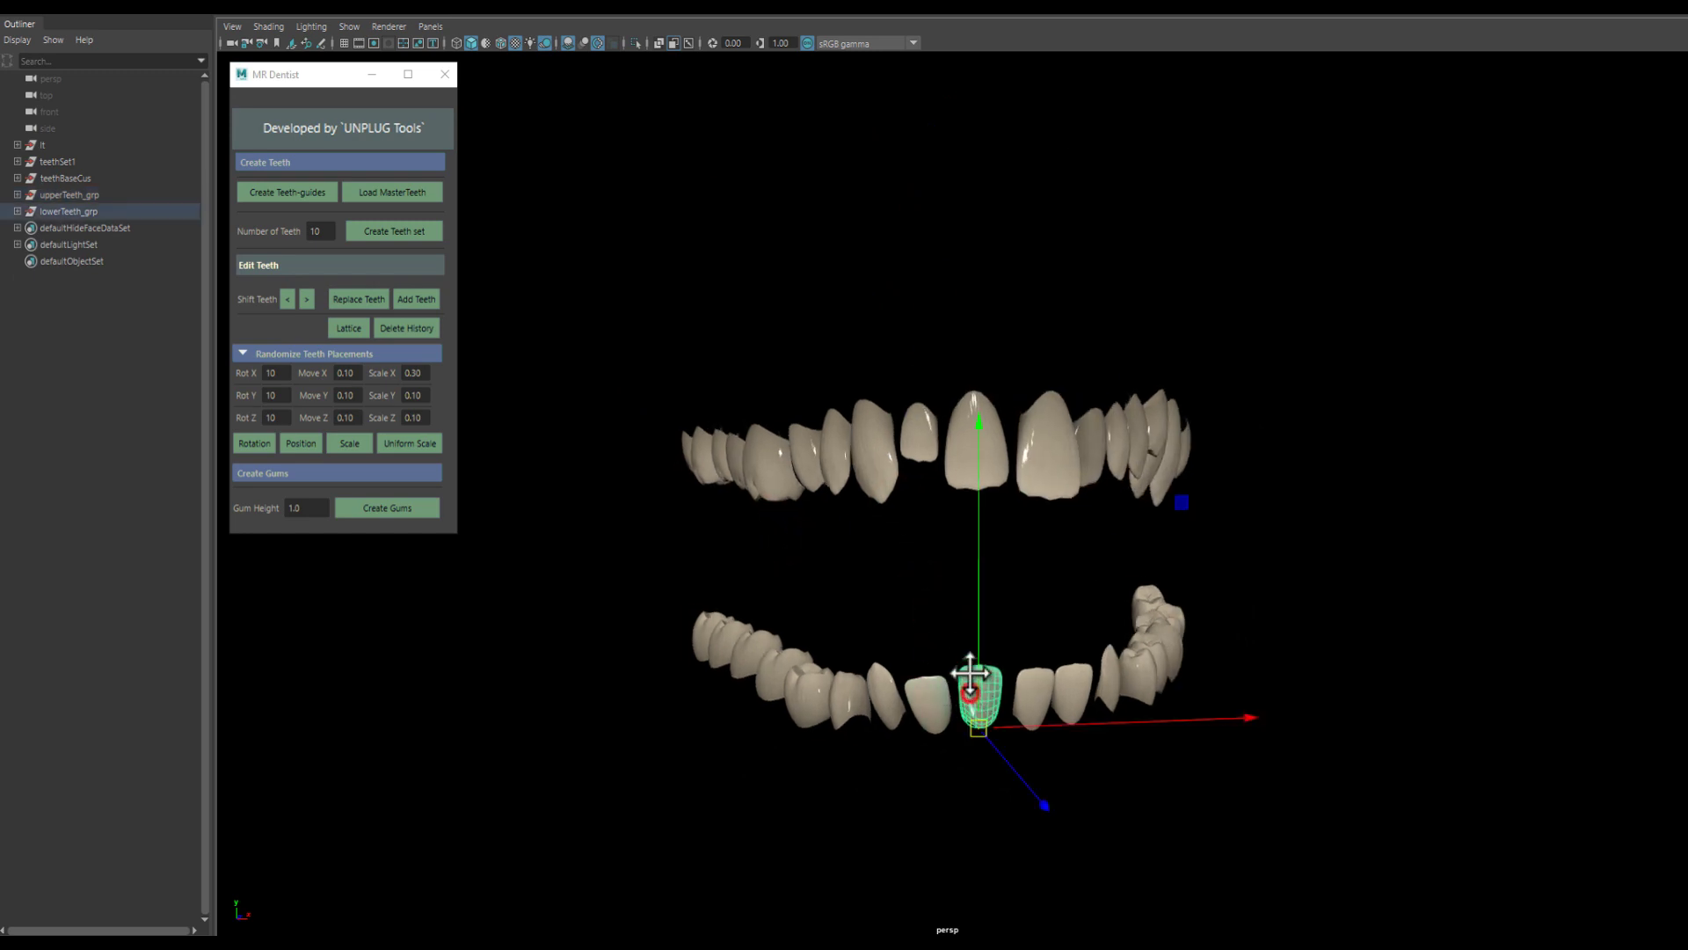
pyautogui.keyDown('alt'); pyautogui.moveTo(972, 690); pyautogui.dragTo(967, 349); pyautogui.keyUp('alt')
pyautogui.click(954, 332)
pyautogui.click(972, 637)
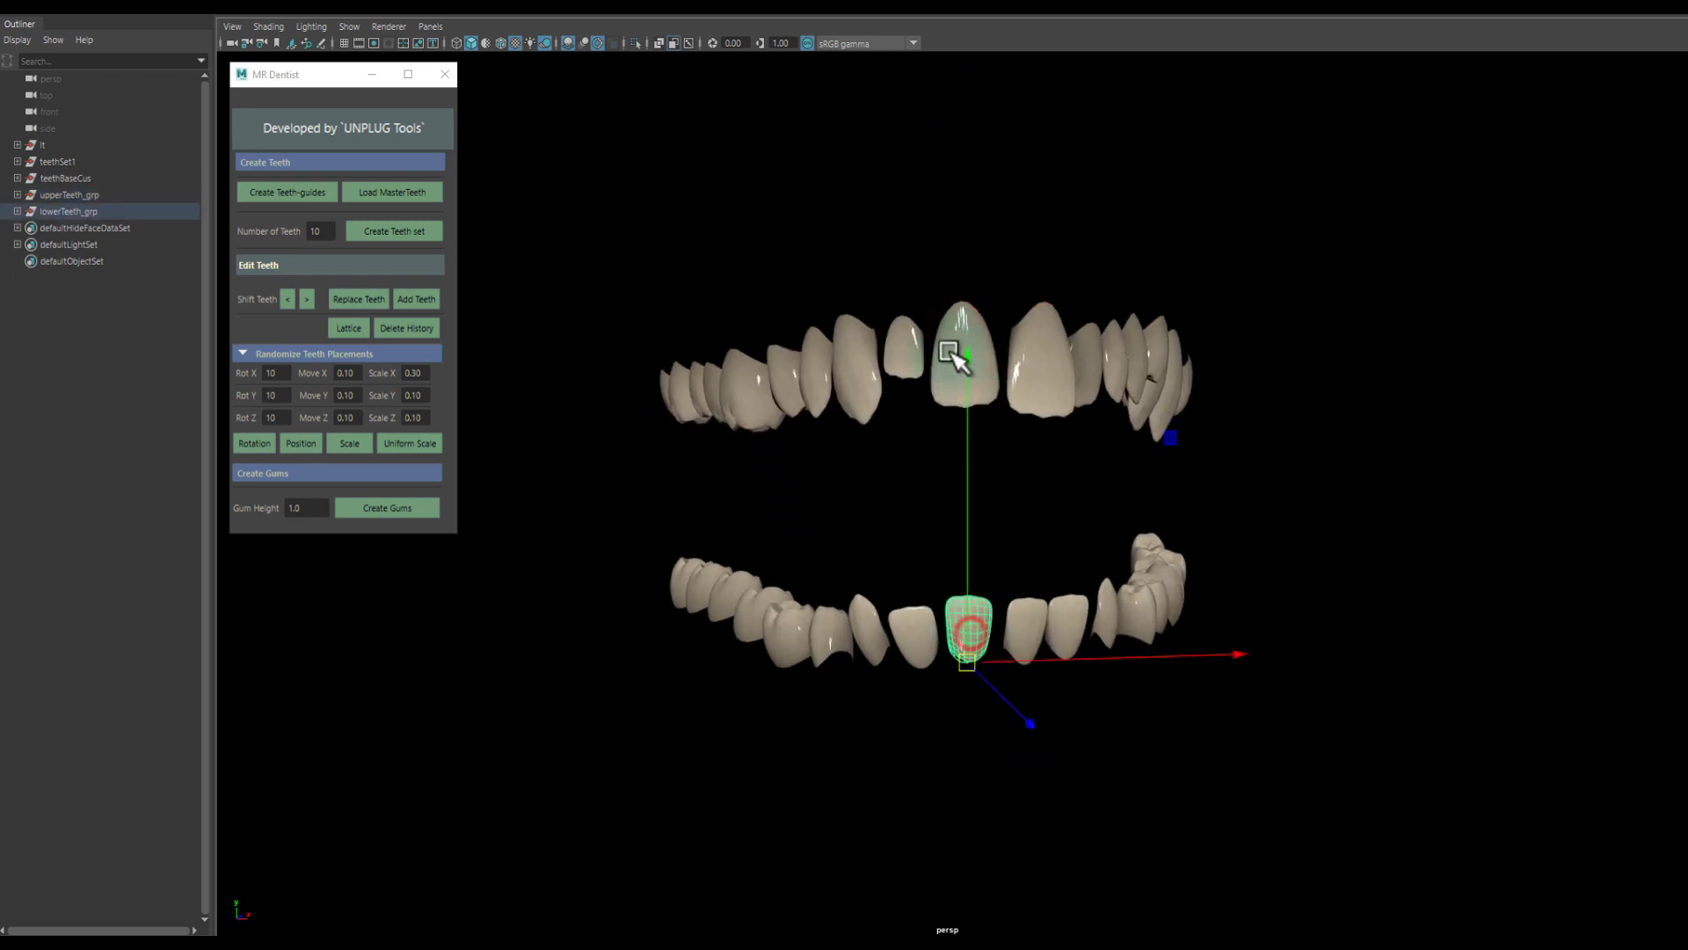
pyautogui.keyDown('shift'); pyautogui.click(951, 338); pyautogui.keyUp('shift')
pyautogui.click(377, 299)
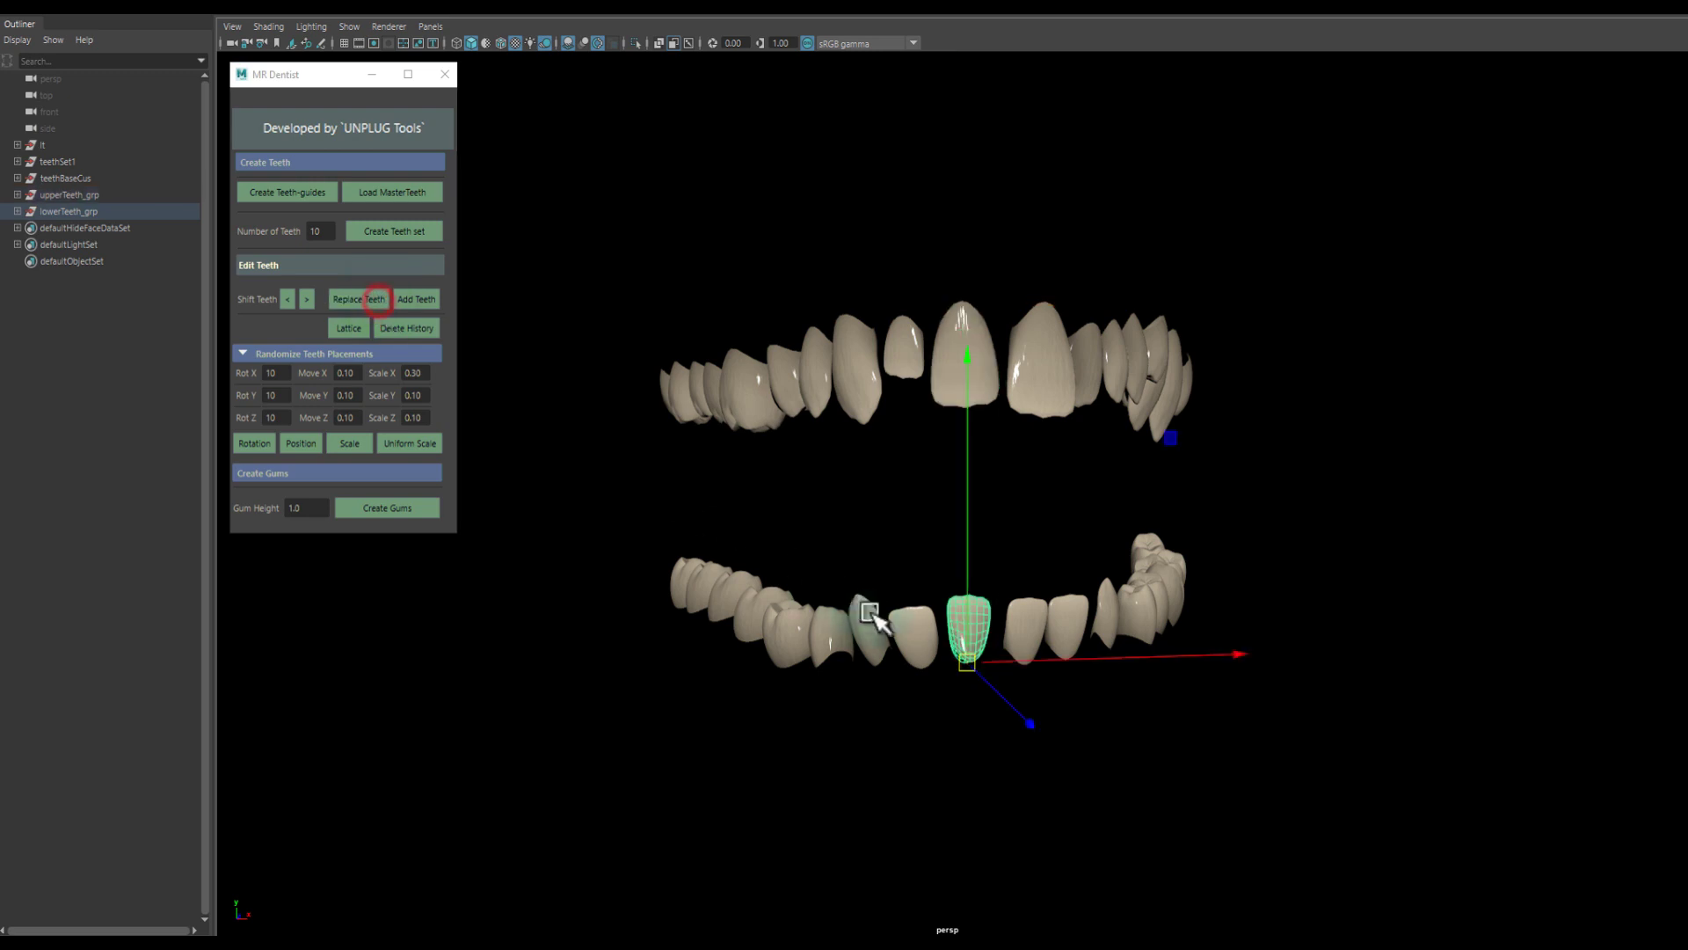
pyautogui.click(949, 618)
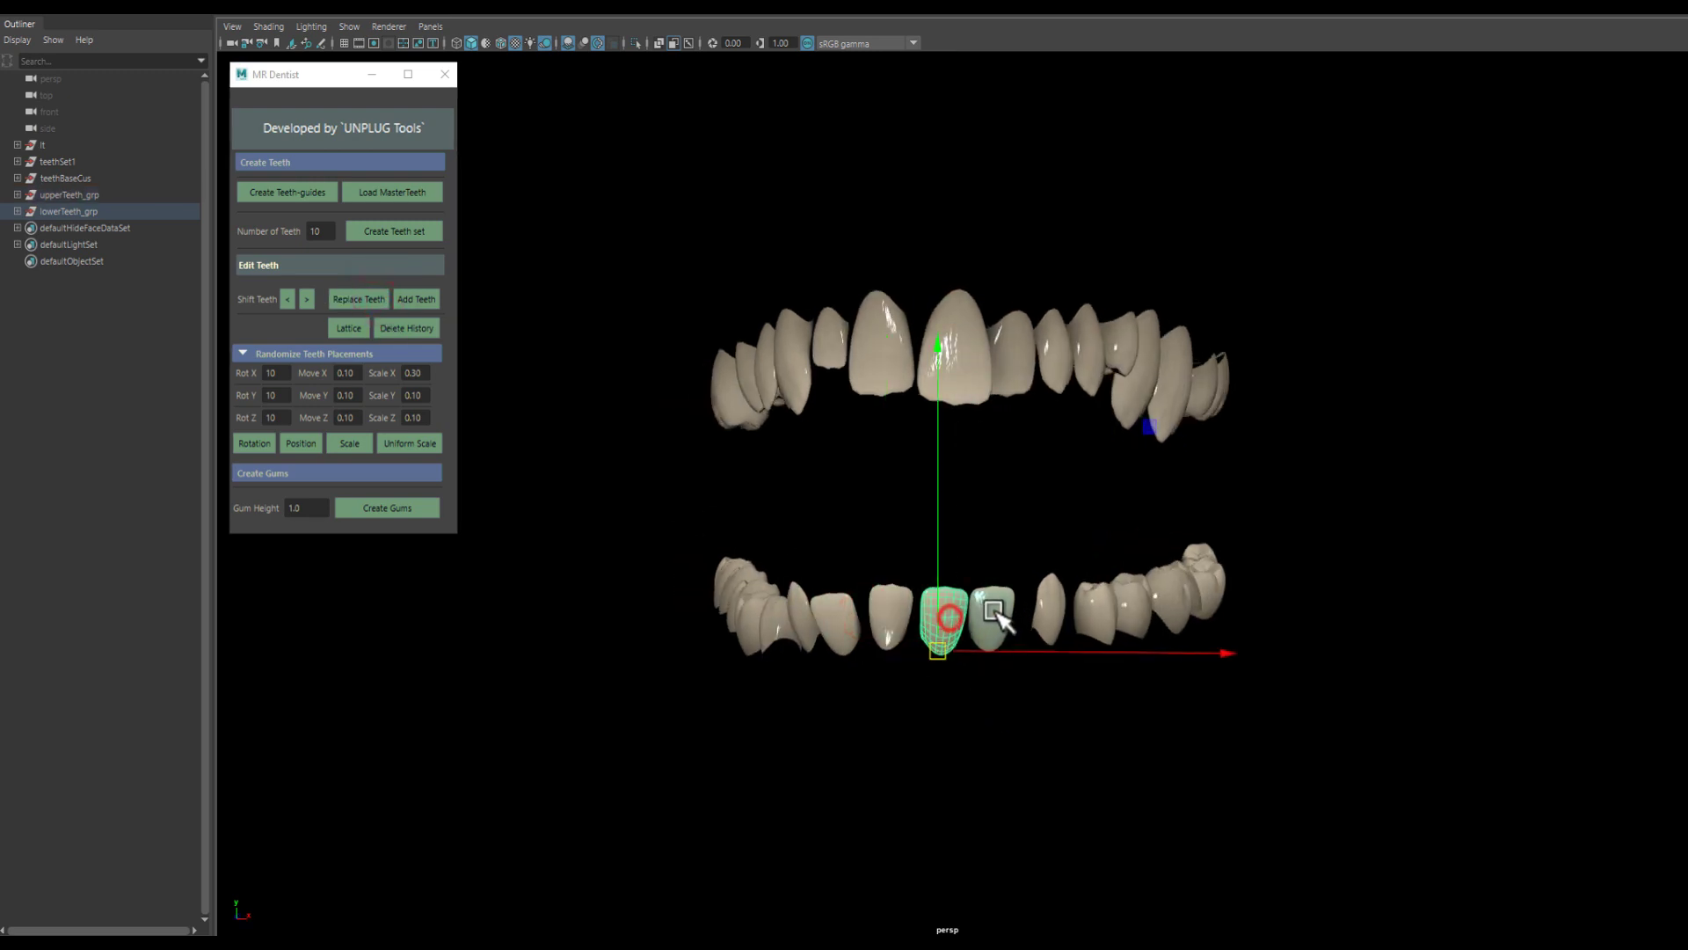
pyautogui.keyDown('shift'); pyautogui.click(813, 620); pyautogui.keyUp('shift')
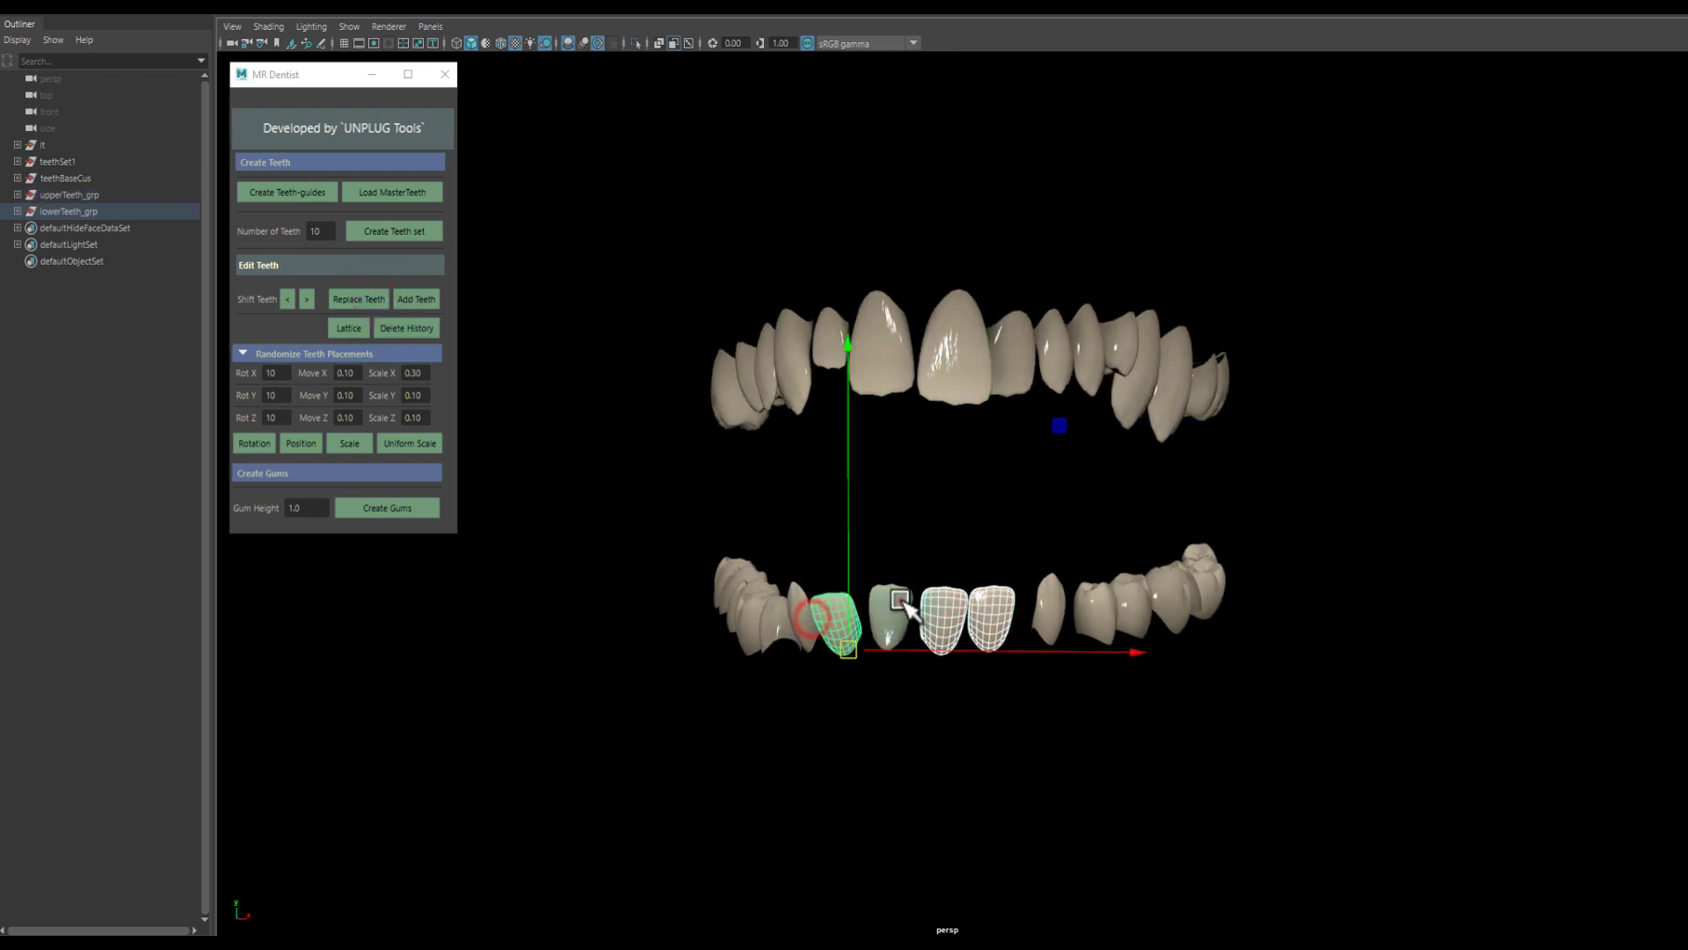
pyautogui.click(367, 299)
pyautogui.moveTo(884, 567)
pyautogui.keyDown('alt'); pyautogui.mouseDown()
pyautogui.moveTo(953, 595)
pyautogui.moveTo(893, 768)
pyautogui.moveTo(878, 716)
pyautogui.moveTo(971, 646)
pyautogui.mouseUp(); pyautogui.keyUp('alt')
# Raise a lower front tooth slightly and shift it one place left with Shift Teeth <.
pyautogui.click(983, 643)
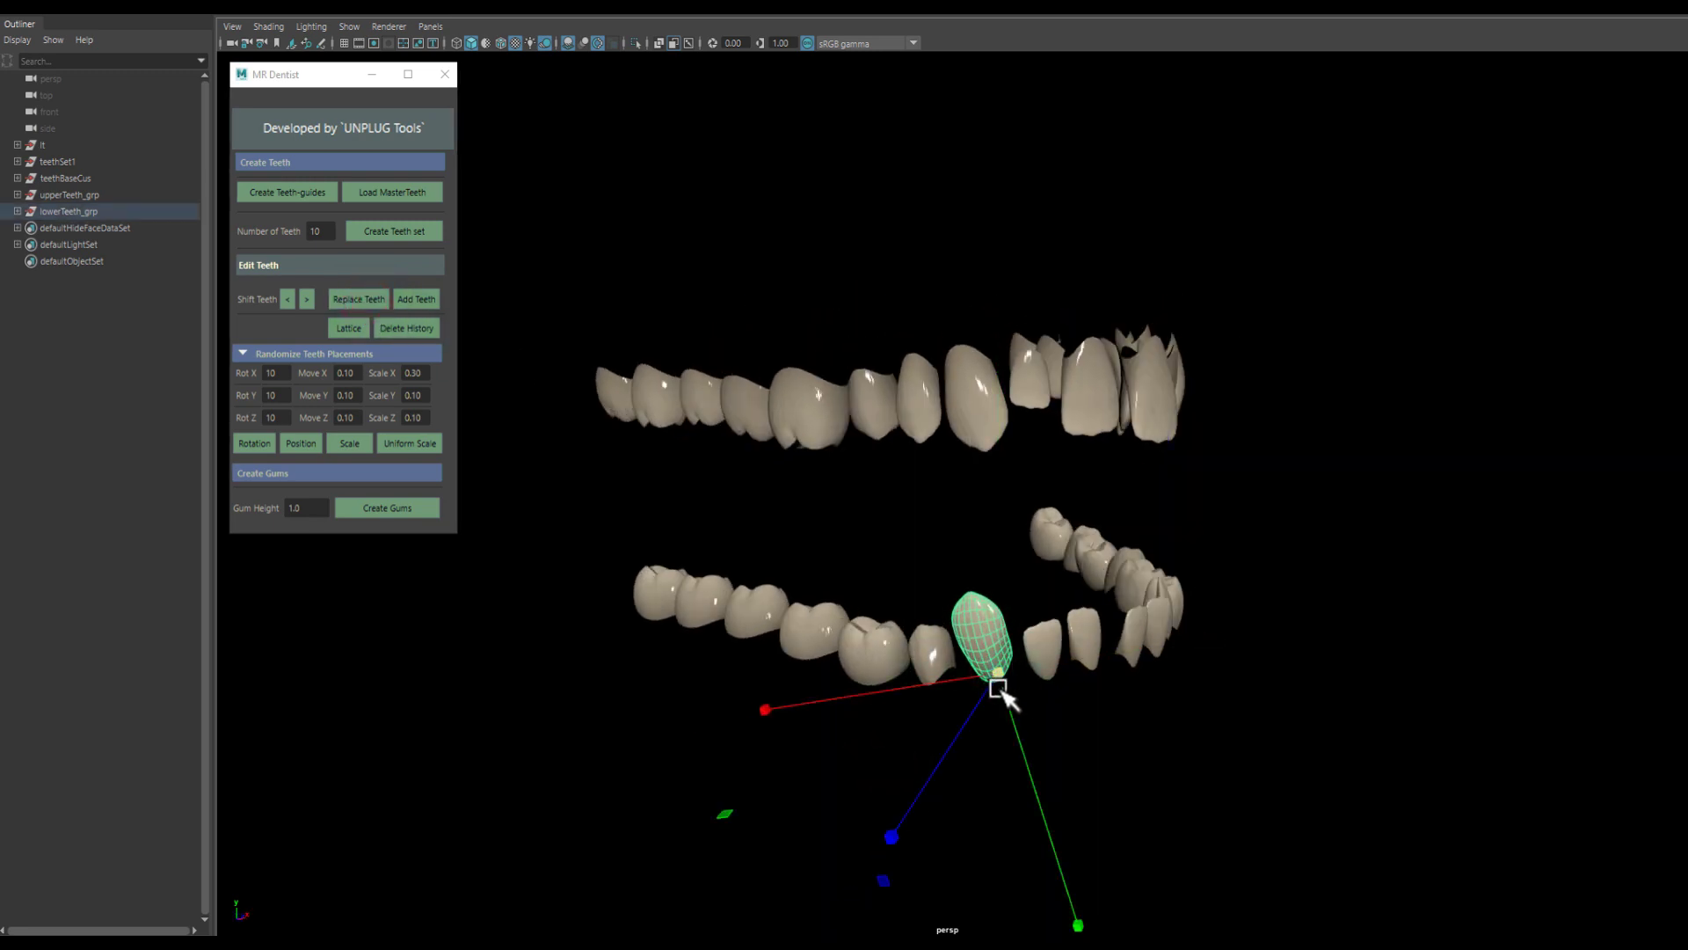
pyautogui.keyDown('alt'); pyautogui.moveTo(1003, 689); pyautogui.dragTo(1073, 753); pyautogui.keyUp('alt')
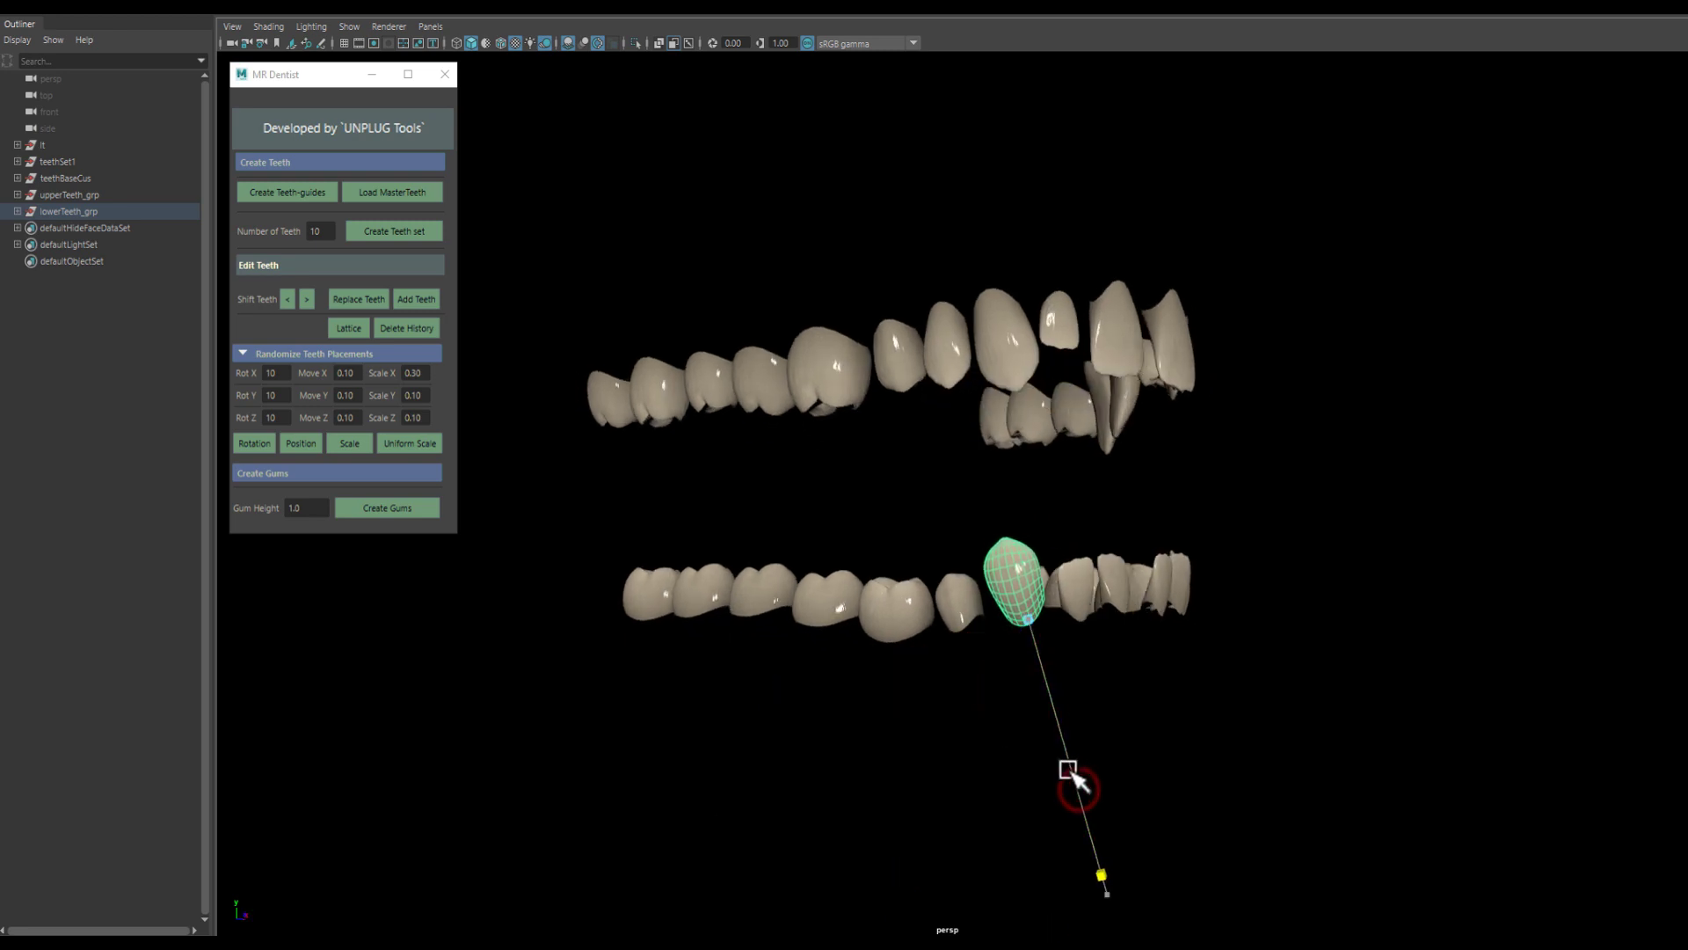
pyautogui.moveTo(1020, 534)
pyautogui.mouseDown()
pyautogui.moveTo(1023, 550)
pyautogui.moveTo(734, 519)
pyautogui.mouseUp()
pyautogui.click(307, 299)
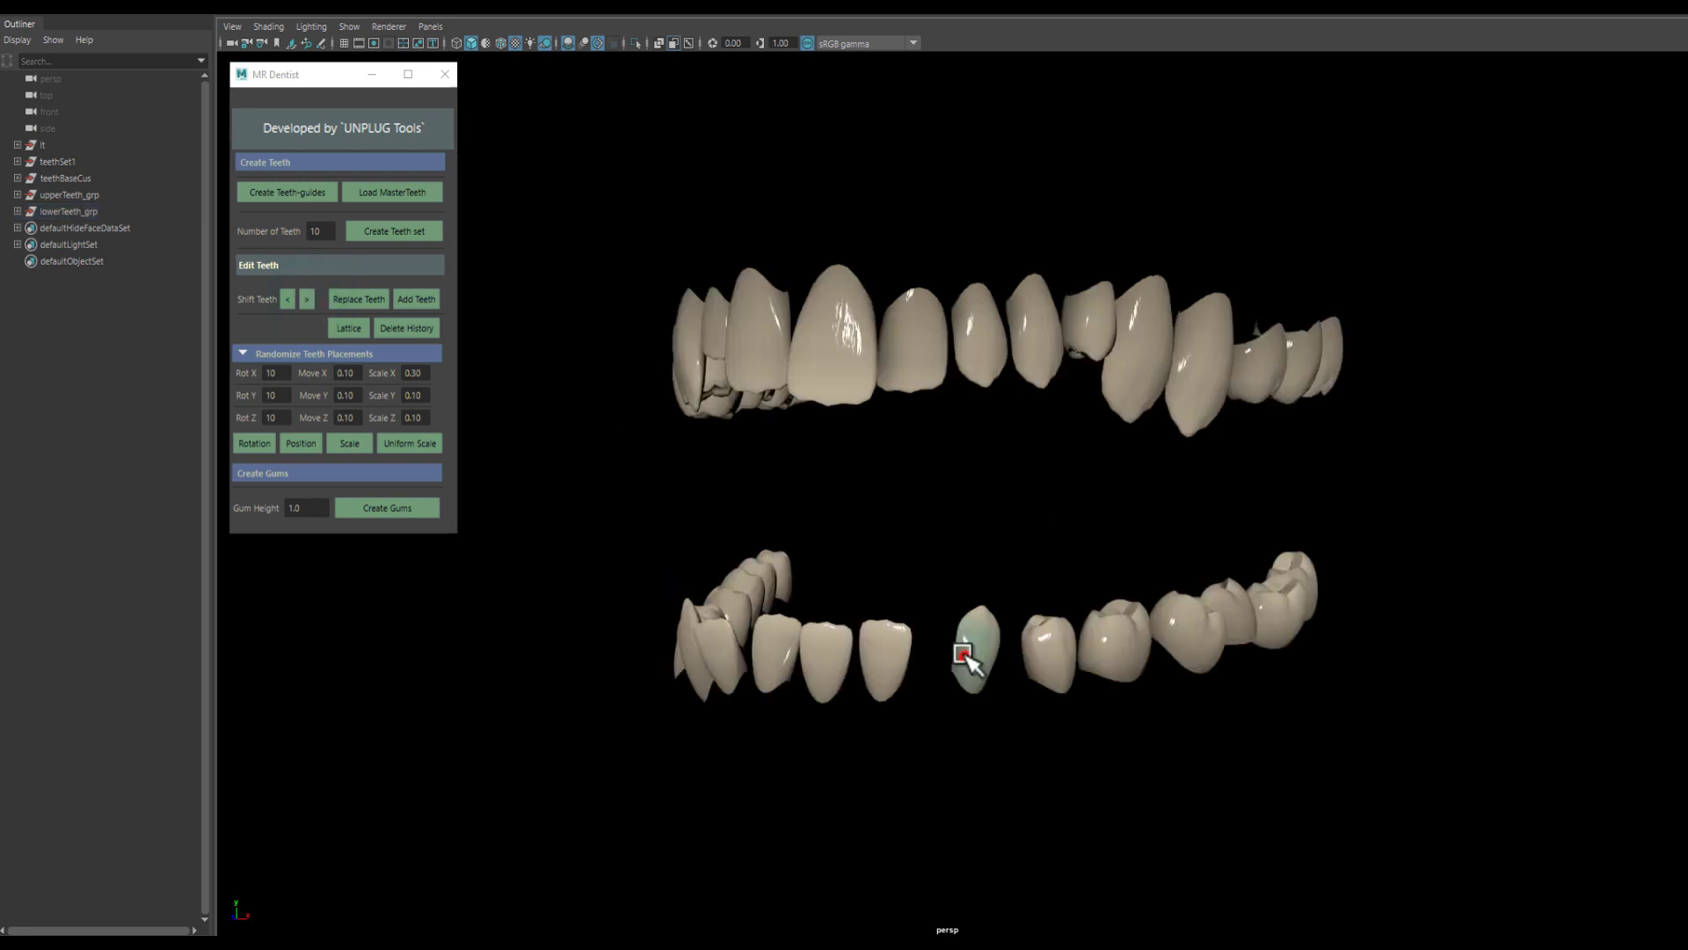
pyautogui.click(286, 298)
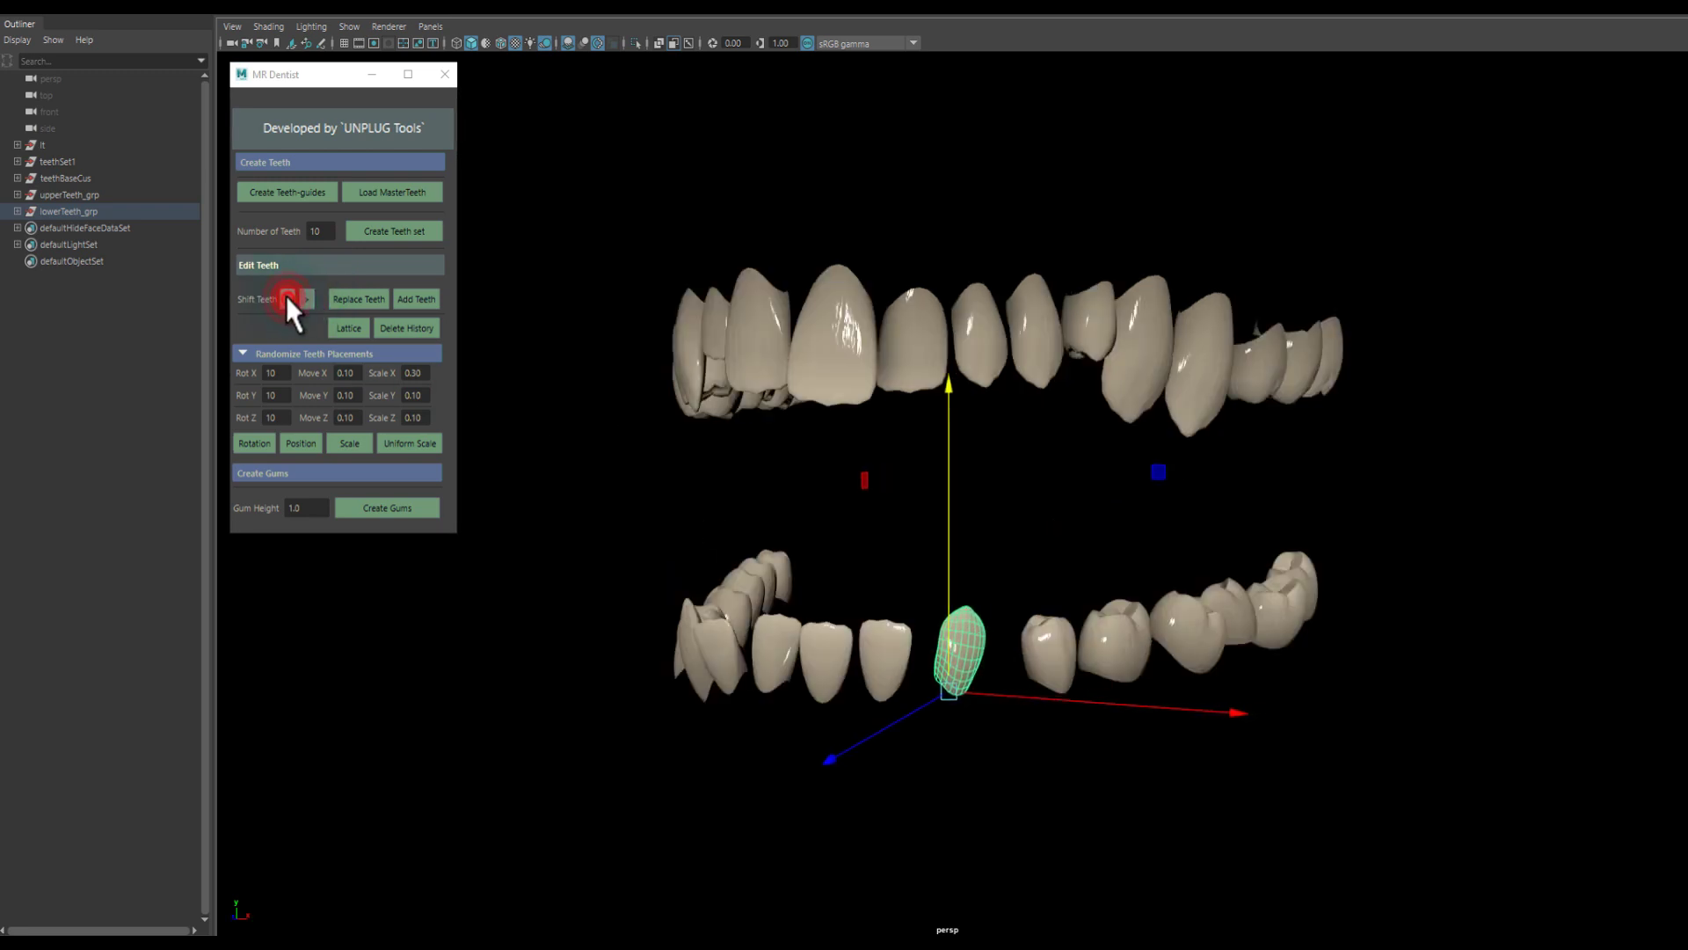
pyautogui.moveTo(901, 624)
pyautogui.keyDown('alt'); pyautogui.mouseDown()
pyautogui.moveTo(821, 615)
pyautogui.moveTo(914, 635)
pyautogui.mouseUp(); pyautogui.keyUp('alt')
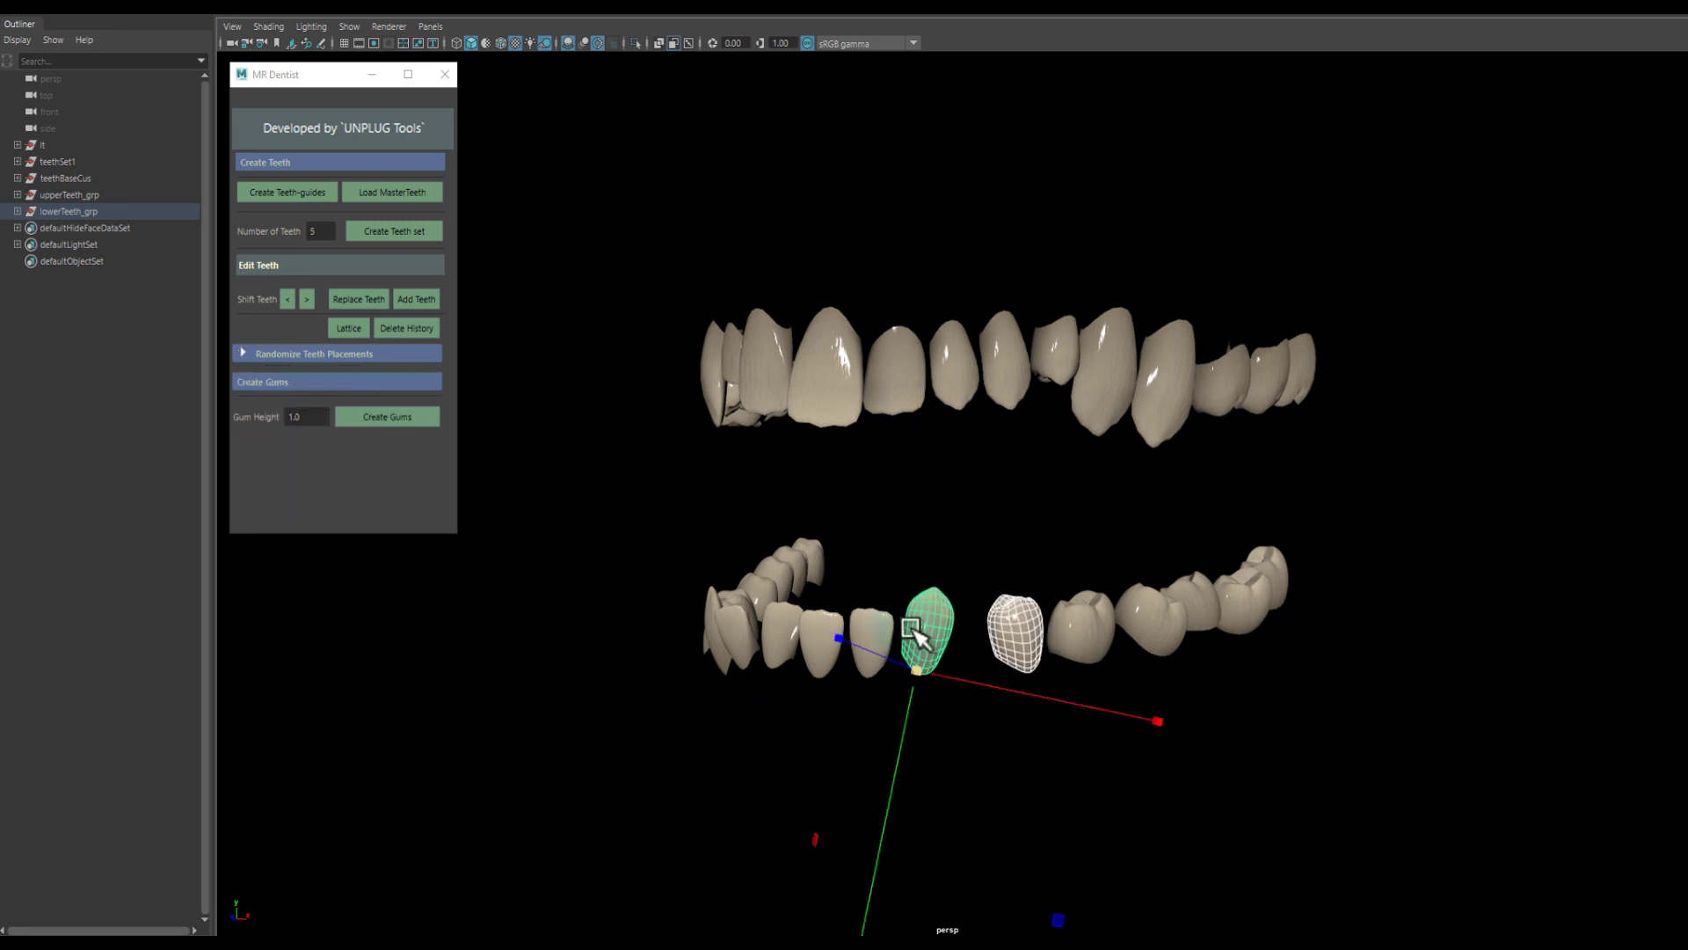
# Widen the lower front tooth along X and shift the lower teeth one place right.
pyautogui.press('w')
pyautogui.moveTo(877, 661)
pyautogui.keyDown('alt'); pyautogui.mouseDown()
pyautogui.moveTo(908, 716)
pyautogui.moveTo(859, 709)
pyautogui.moveTo(882, 716)
pyautogui.moveTo(882, 678)
pyautogui.moveTo(912, 648)
pyautogui.mouseUp(); pyautogui.keyUp('alt')
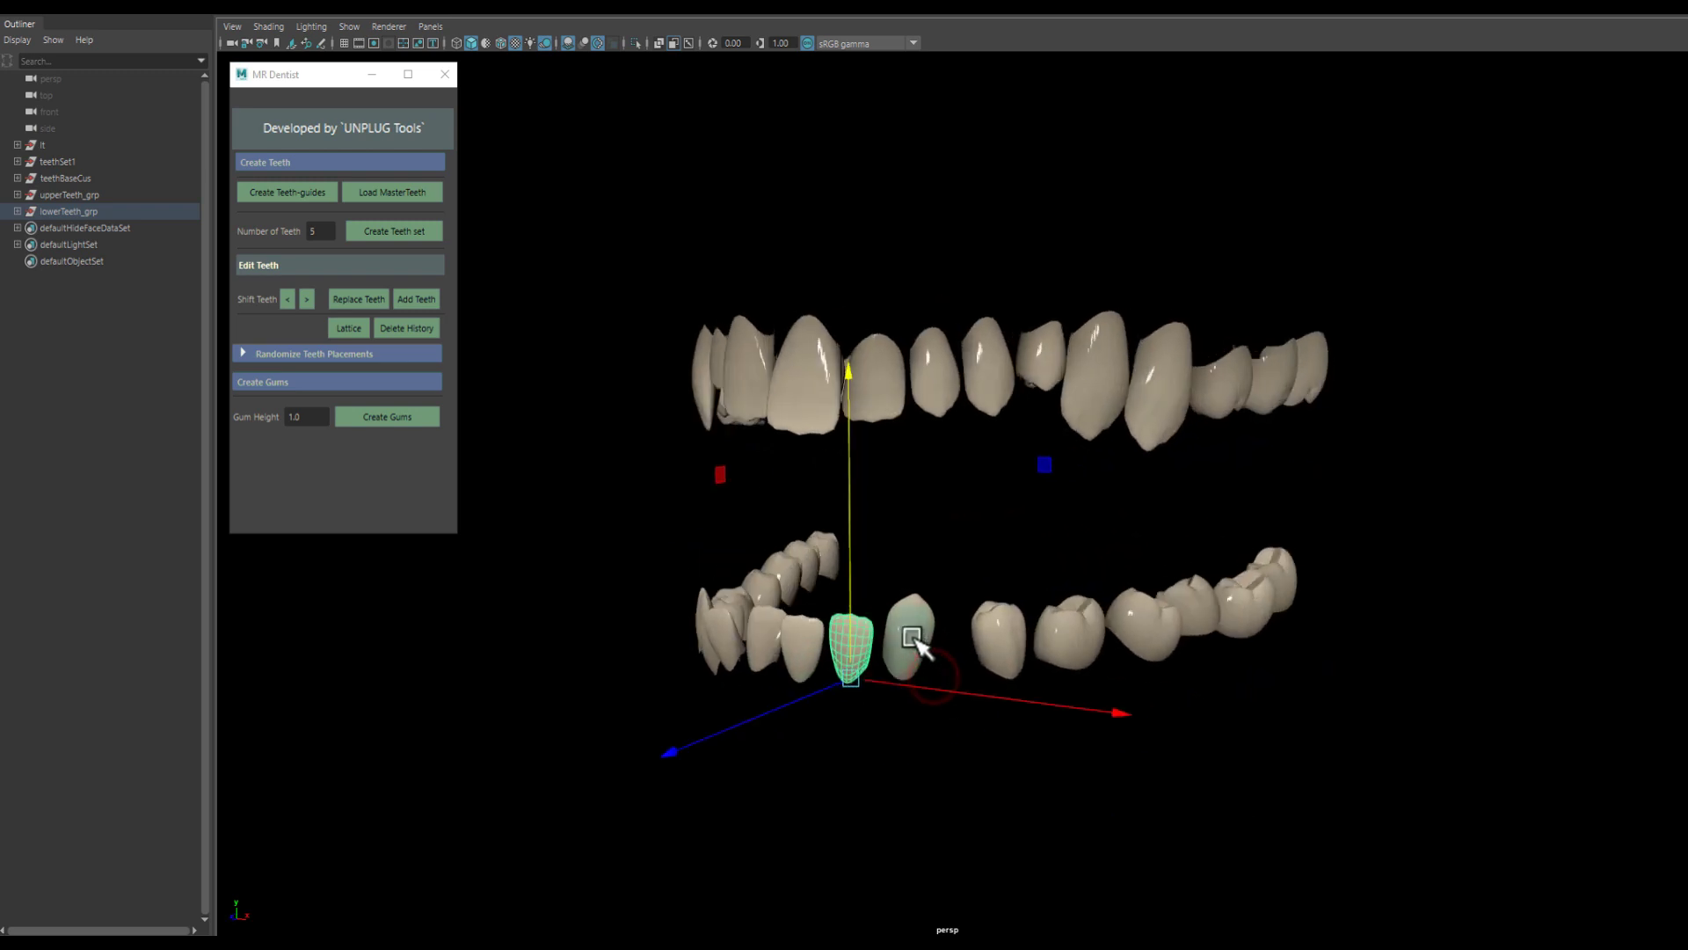
pyautogui.press('r')
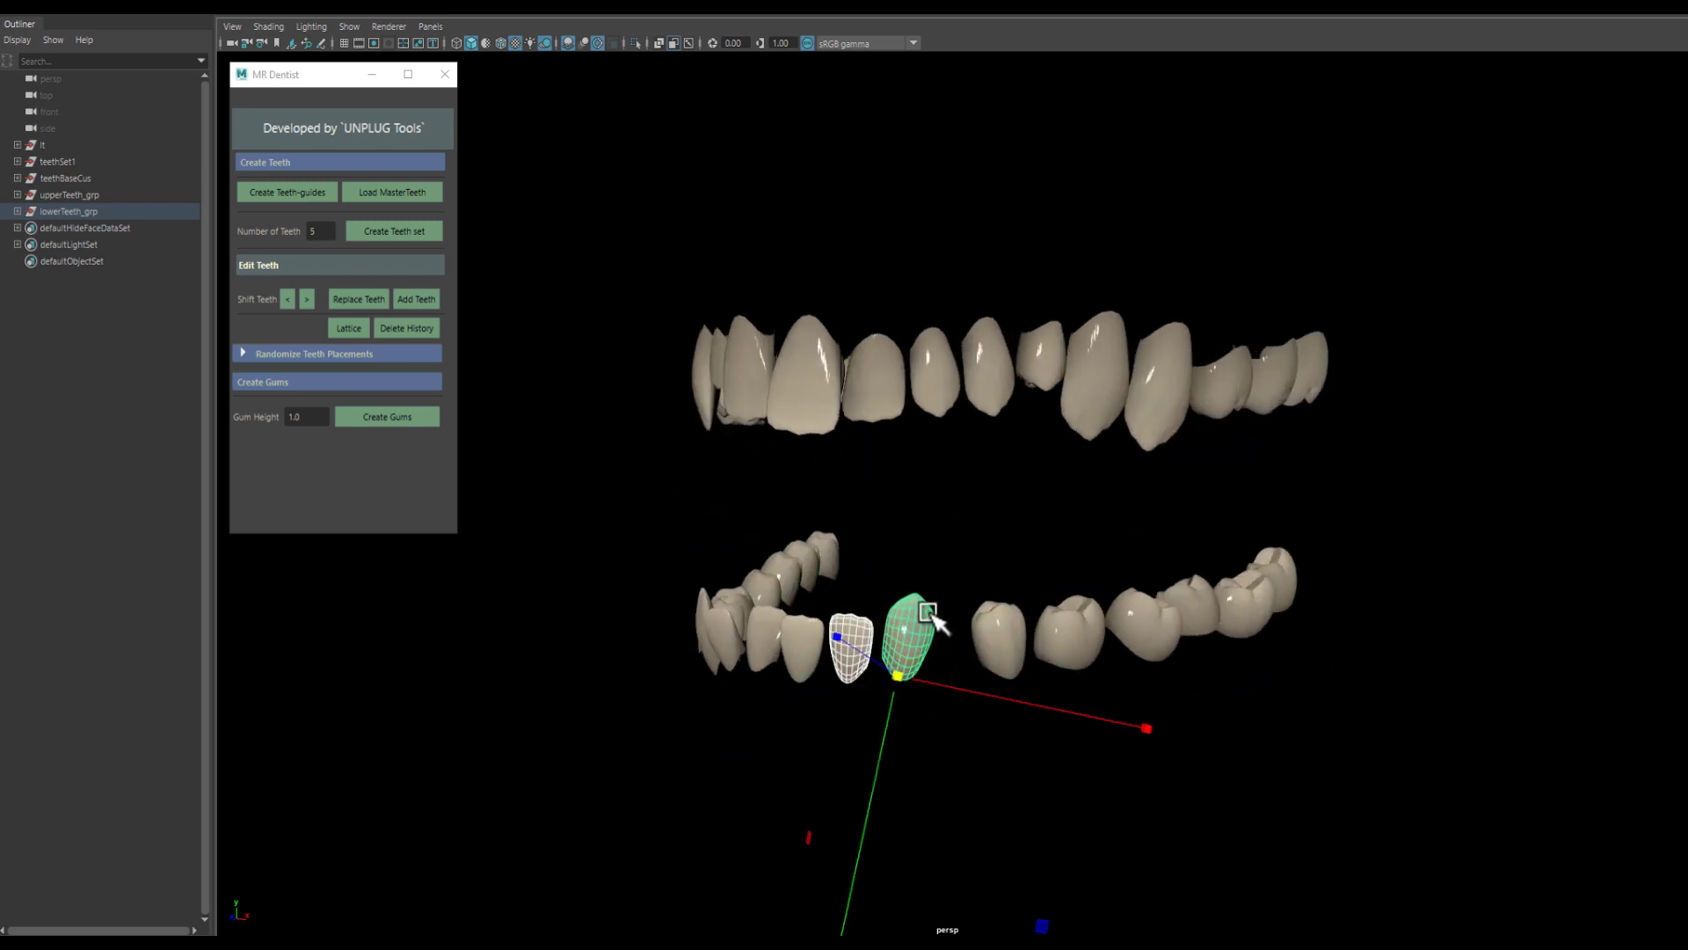
pyautogui.click(929, 611)
pyautogui.moveTo(1147, 724); pyautogui.dragTo(1201, 735)
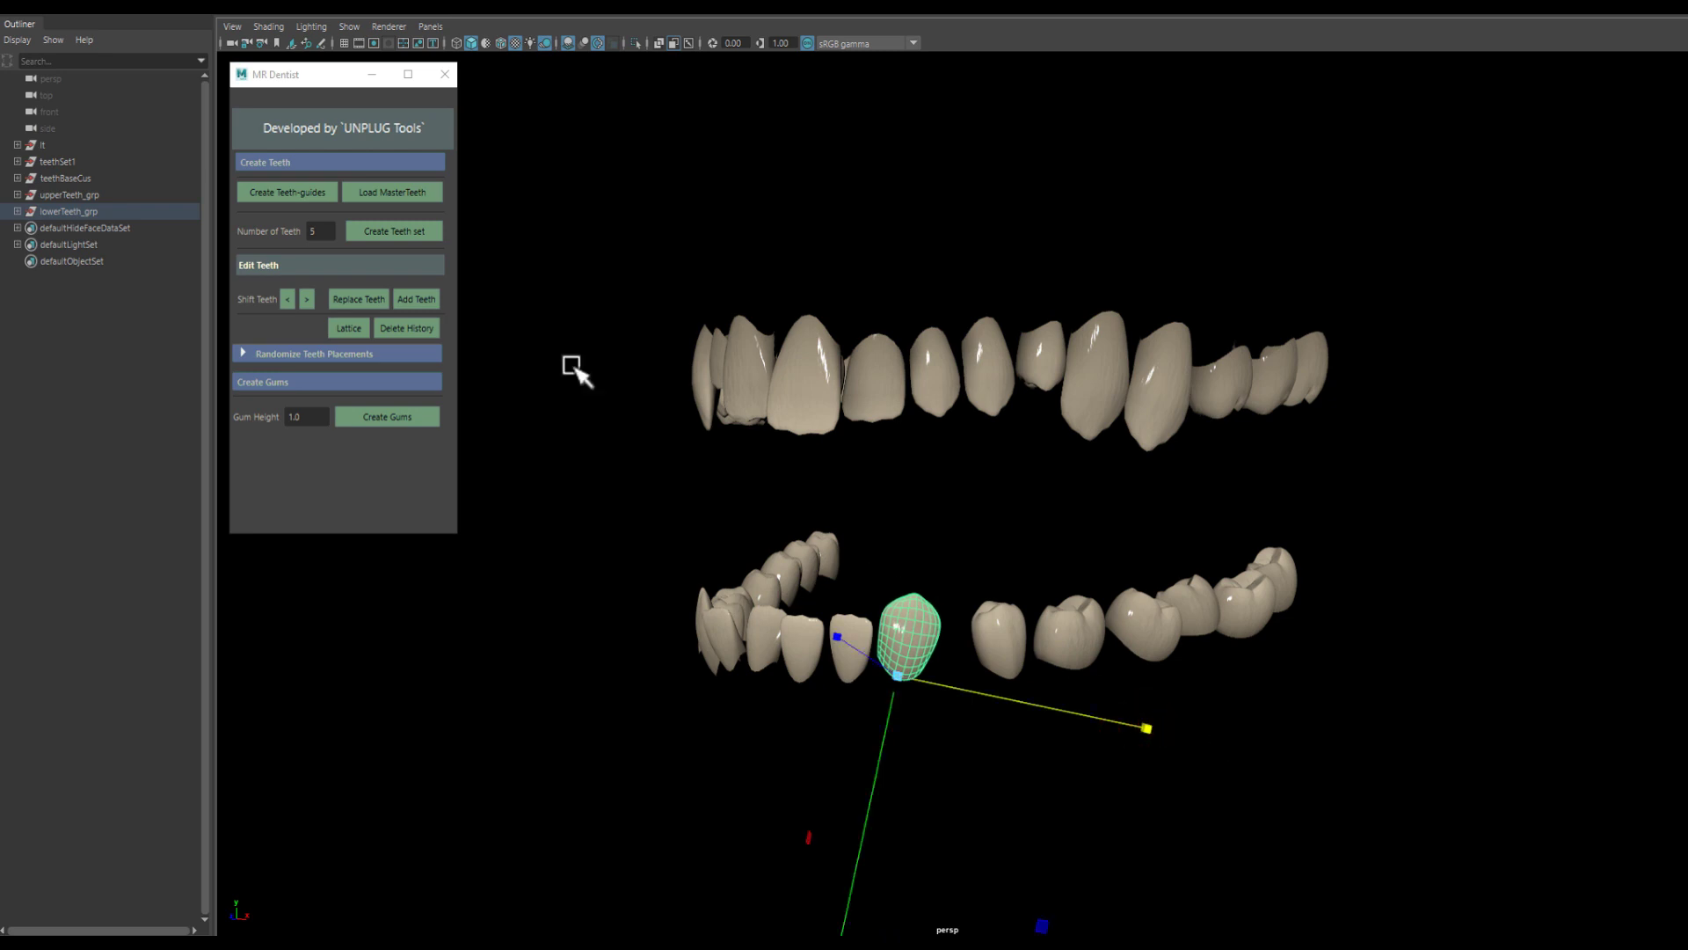
pyautogui.click(306, 299)
pyautogui.moveTo(932, 524)
pyautogui.keyDown('alt'); pyautogui.mouseDown()
pyautogui.moveTo(992, 515)
pyautogui.moveTo(598, 461)
pyautogui.mouseUp(); pyautogui.keyUp('alt')
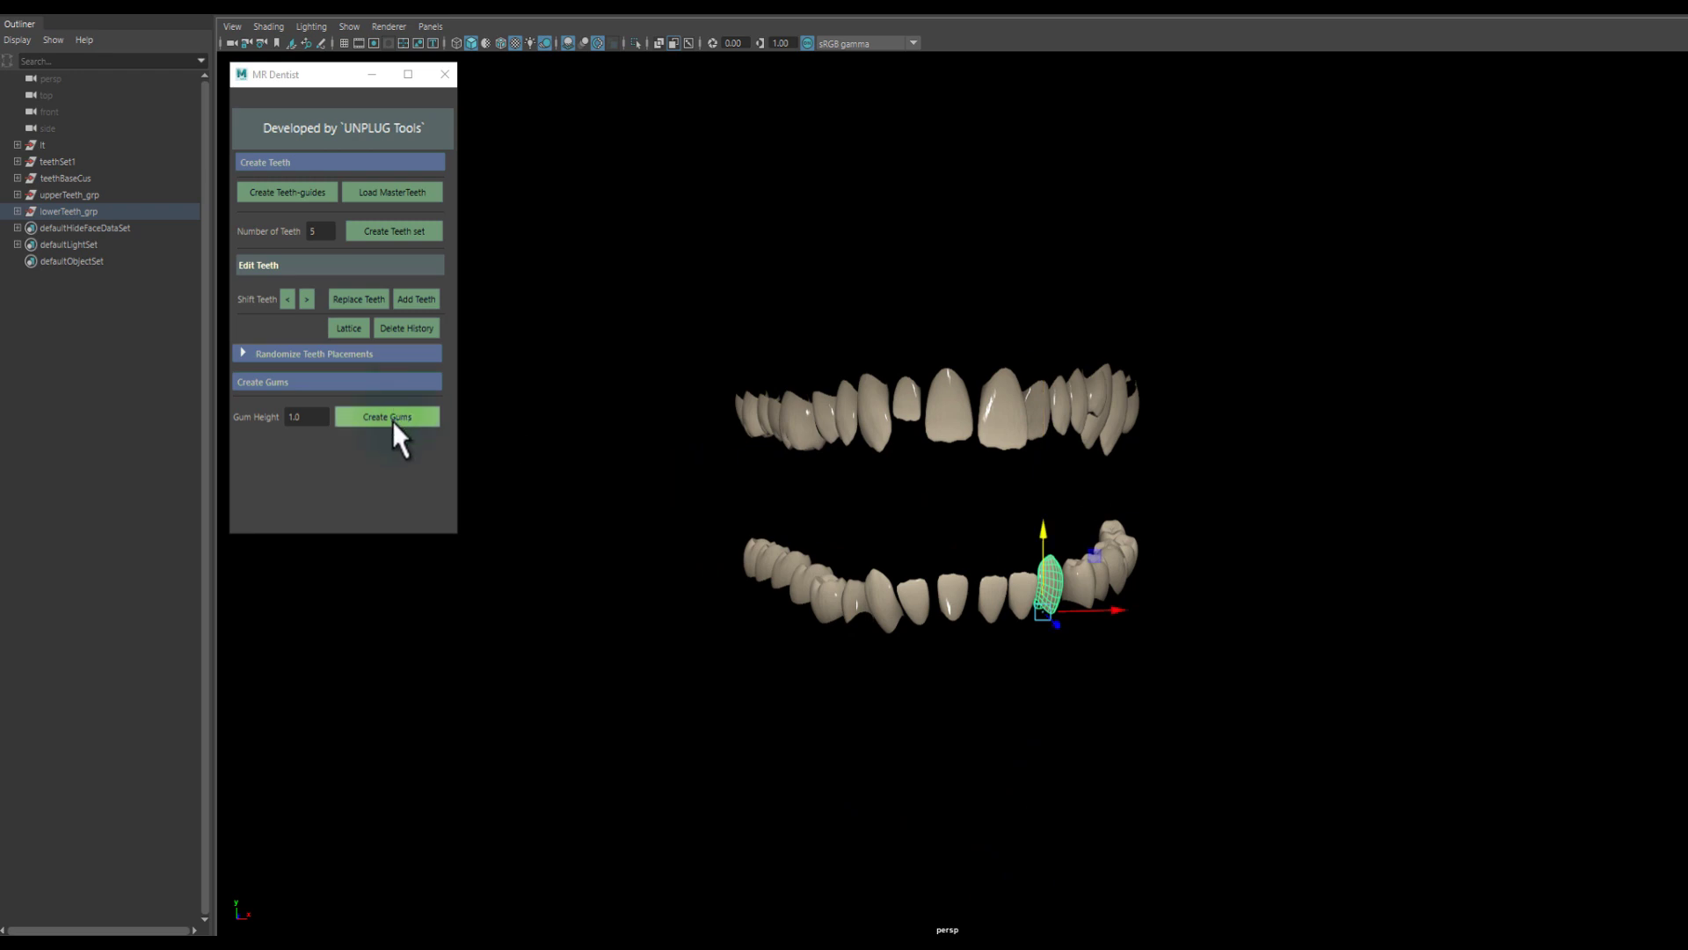
# Generate gums along the lower teeth and inspect the new lower gums.
pyautogui.click(392, 420)
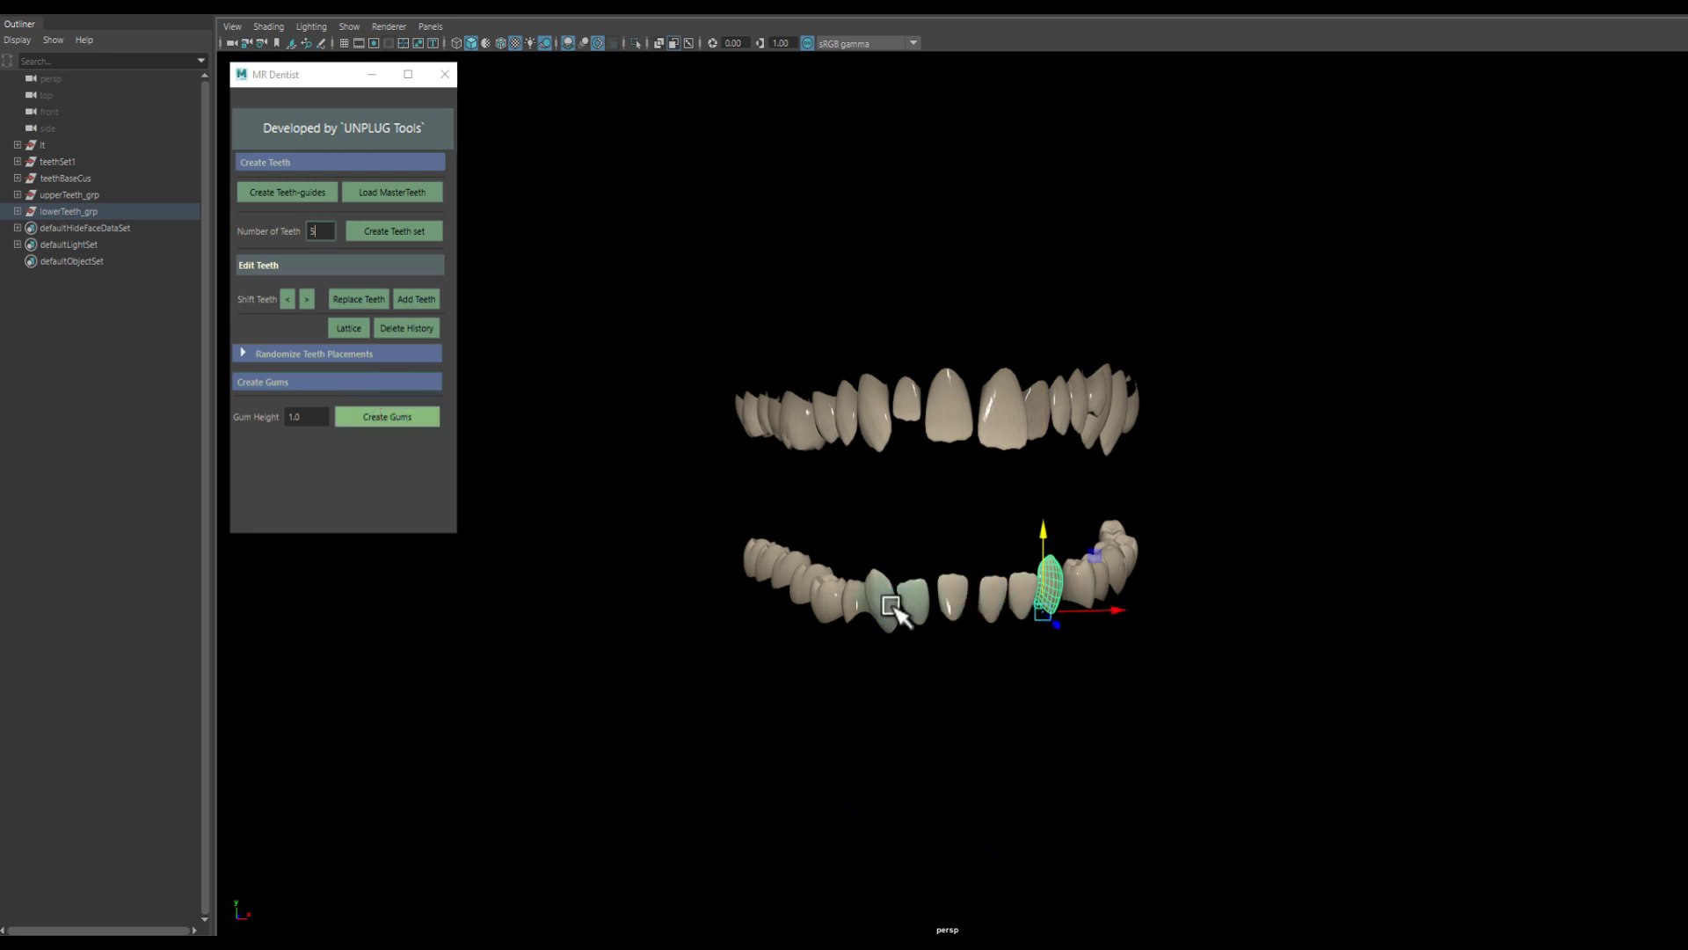
pyautogui.moveTo(927, 649)
pyautogui.keyDown('alt'); pyautogui.mouseDown()
pyautogui.moveTo(959, 641)
pyautogui.moveTo(1011, 725)
pyautogui.moveTo(961, 703)
pyautogui.mouseUp(); pyautogui.keyUp('alt')
pyautogui.click(961, 704)
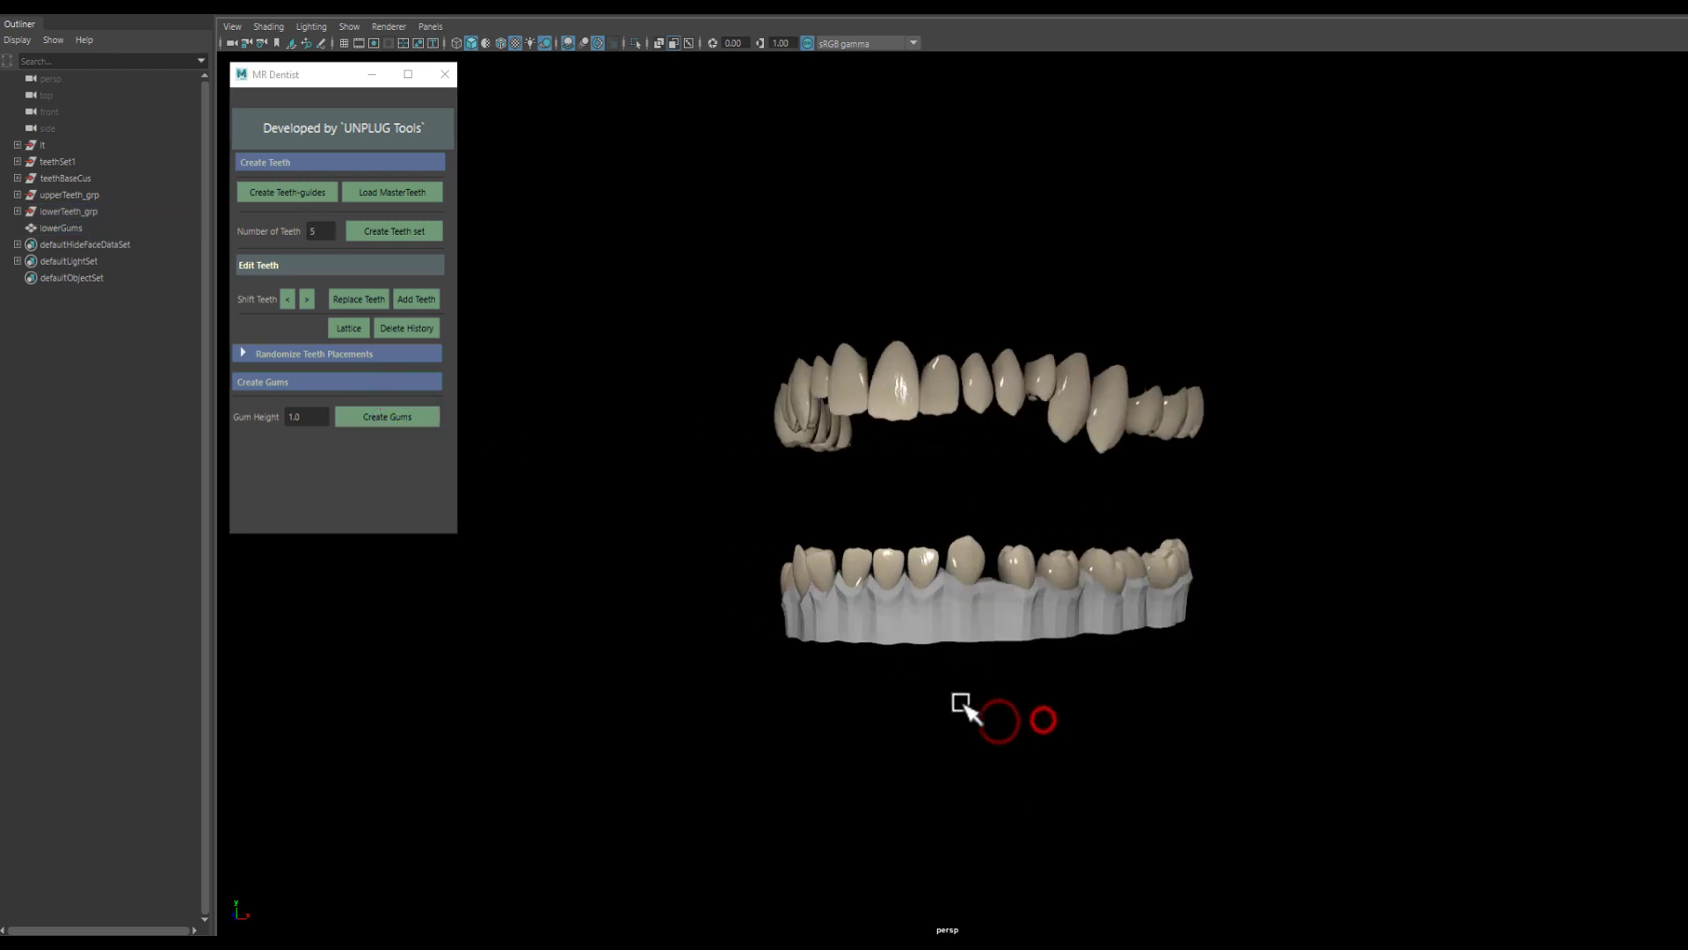
pyautogui.click(952, 646)
pyautogui.click(950, 733)
pyautogui.moveTo(863, 726)
pyautogui.keyDown('alt'); pyautogui.mouseDown()
pyautogui.moveTo(951, 732)
pyautogui.moveTo(951, 470)
pyautogui.mouseUp(); pyautogui.keyUp('alt')
# Generate gums along the upper teeth group and look over both gum meshes.
pyautogui.click(977, 410)
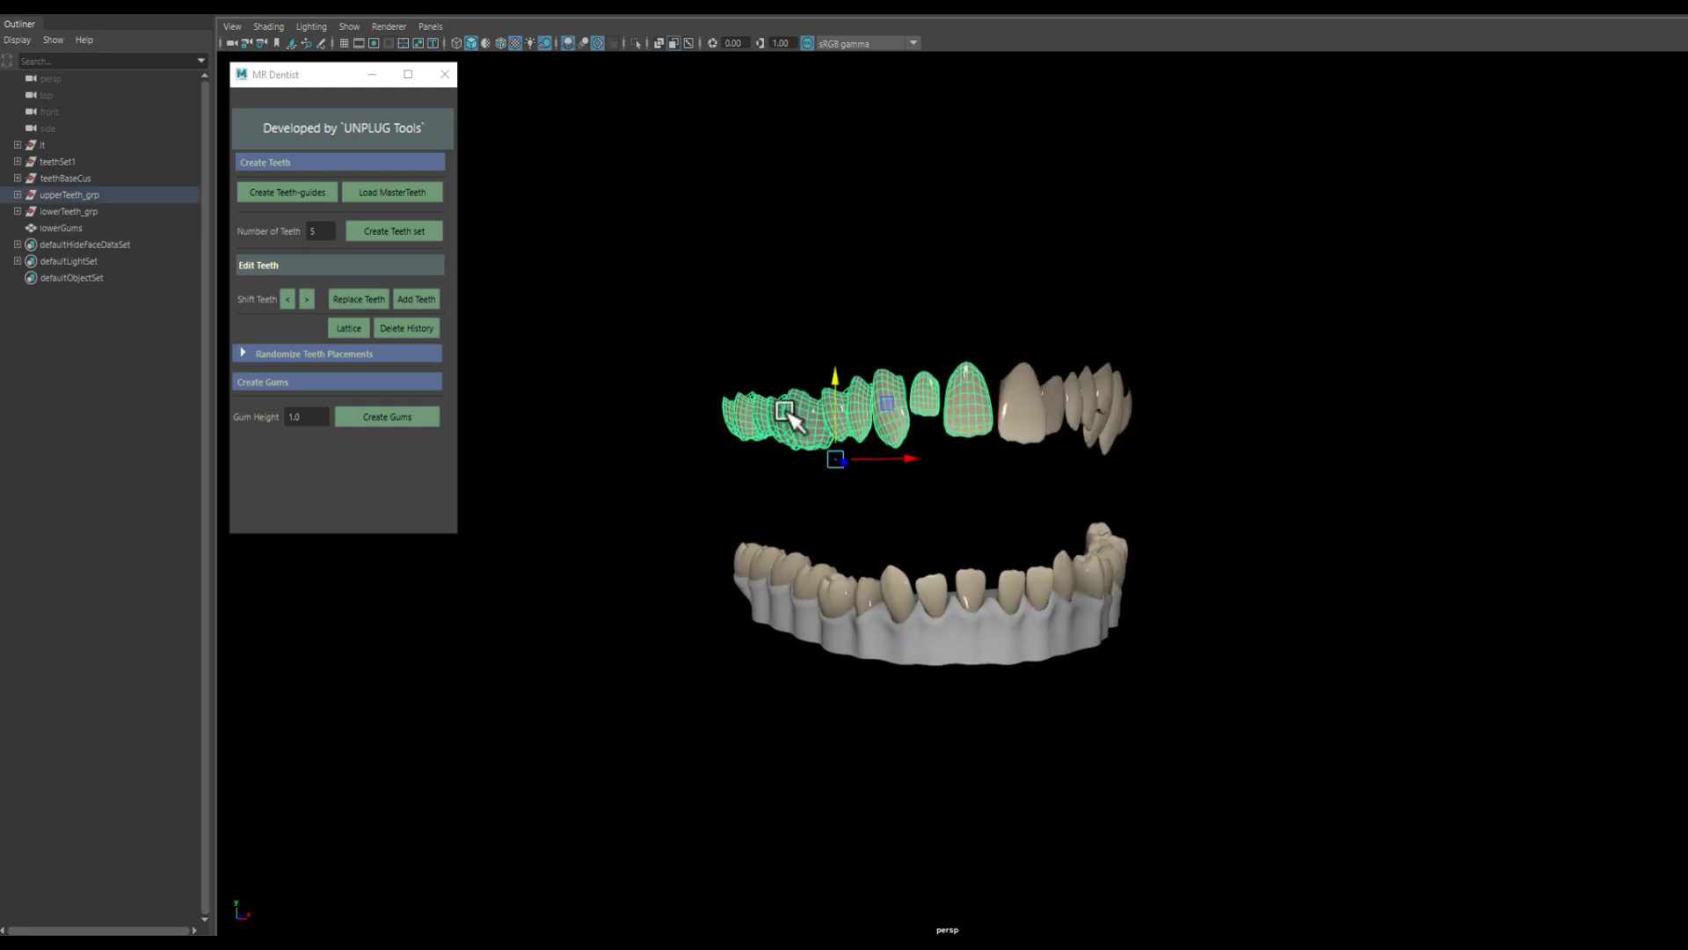
pyautogui.click(396, 415)
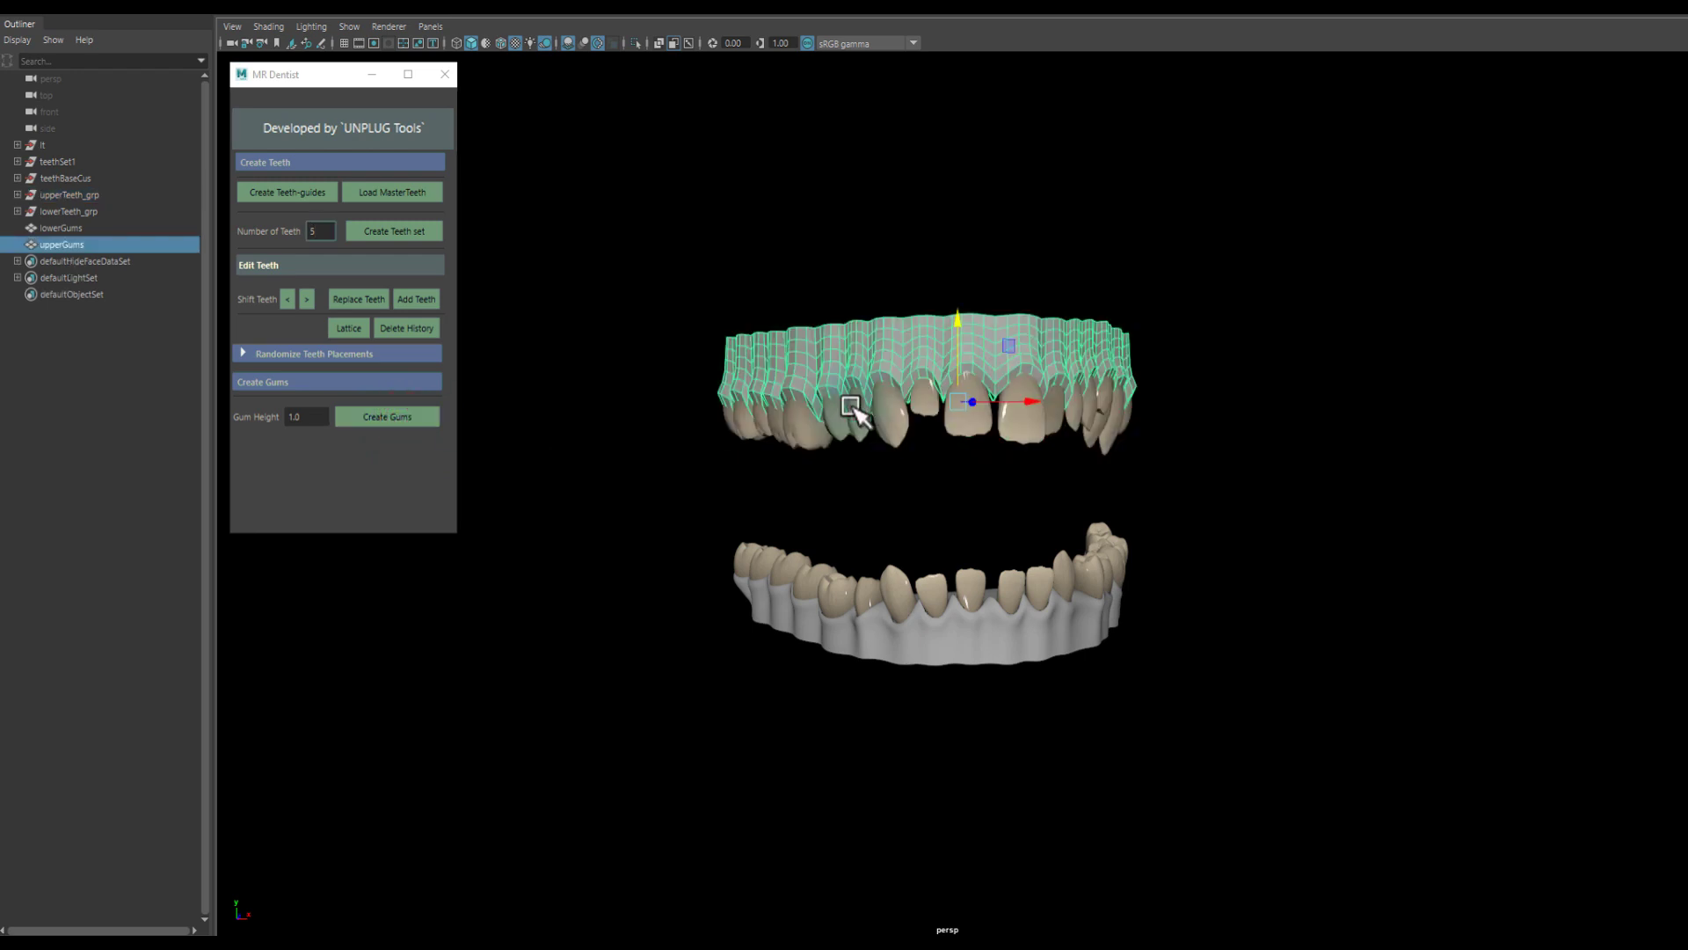
pyautogui.keyDown('alt'); pyautogui.moveTo(878, 306); pyautogui.dragTo(866, 332); pyautogui.keyUp('alt')
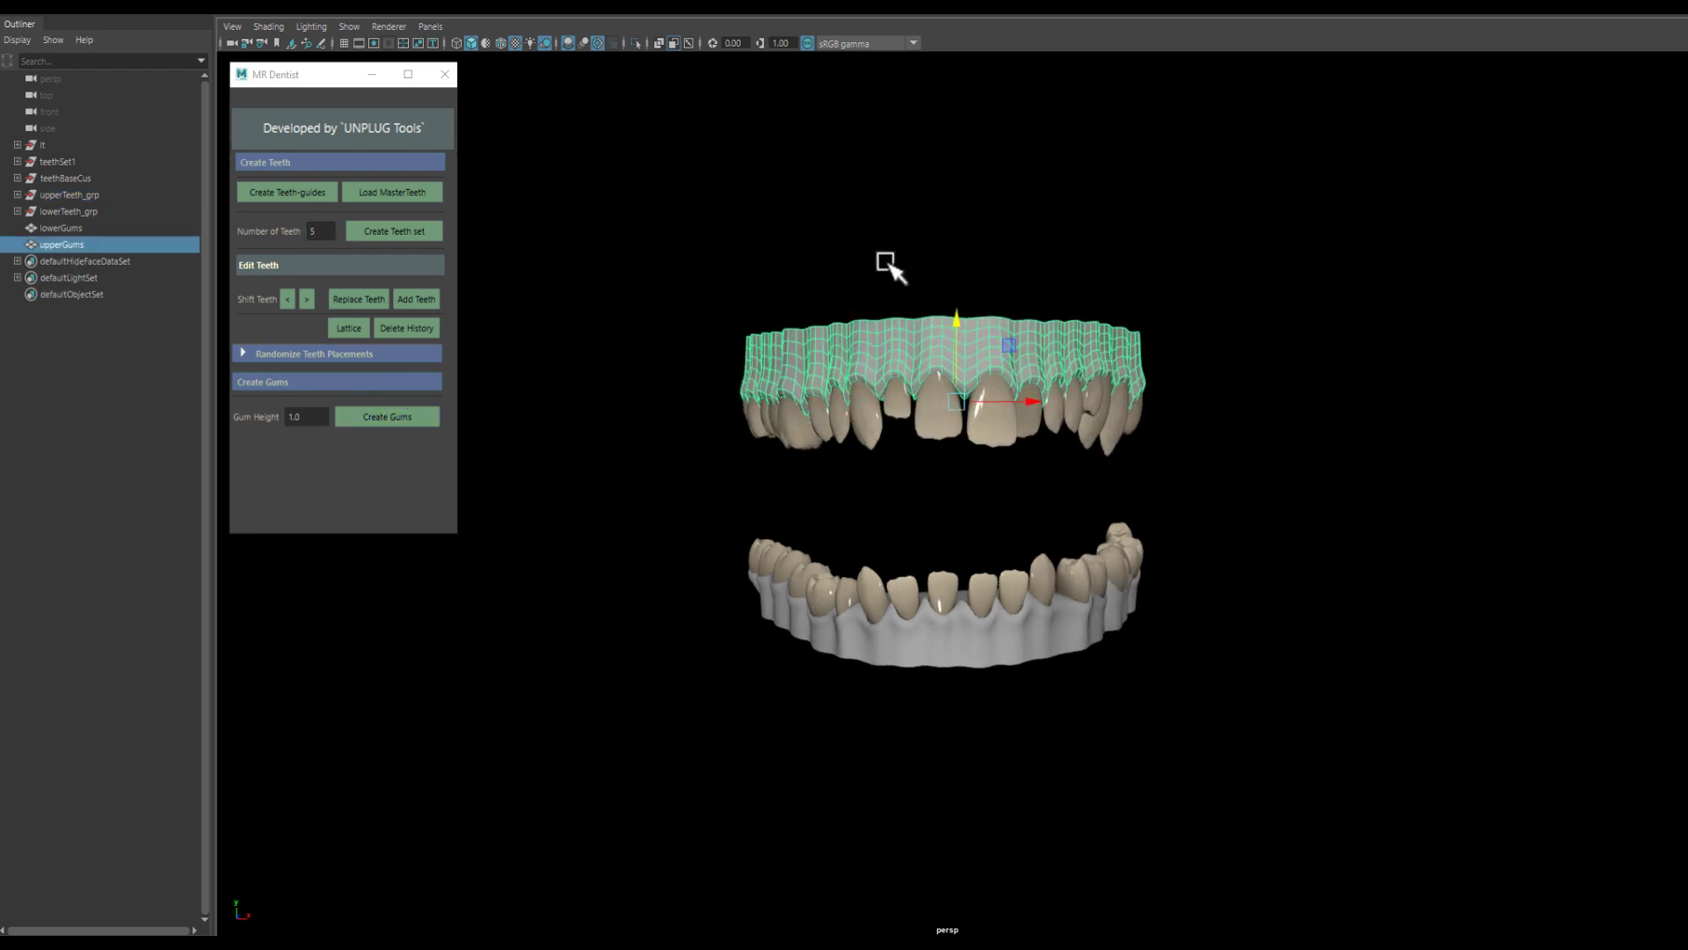
pyautogui.click(882, 230)
pyautogui.moveTo(1085, 414)
pyautogui.keyDown('alt'); pyautogui.mouseDown()
pyautogui.moveTo(893, 414)
pyautogui.moveTo(1062, 419)
pyautogui.moveTo(1327, 678)
pyautogui.moveTo(1244, 648)
pyautogui.mouseUp(); pyautogui.keyUp('alt')
pyautogui.moveTo(720, 226); pyautogui.dragTo(1425, 829)
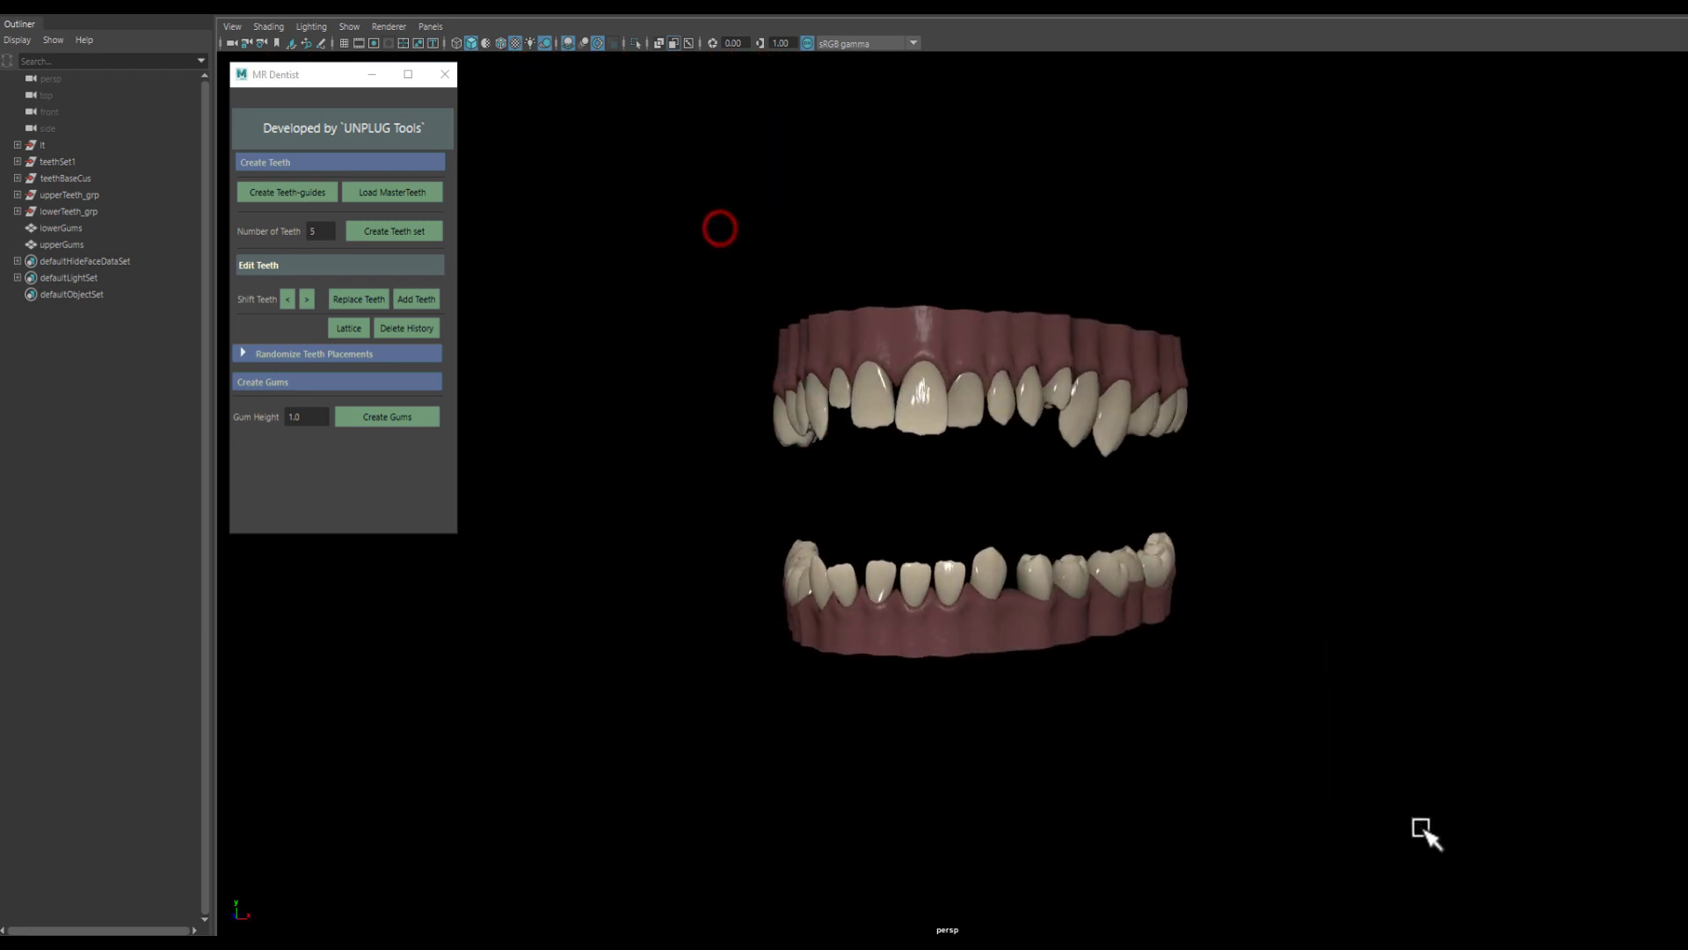
pyautogui.click(1375, 791)
pyautogui.moveTo(1043, 730)
pyautogui.keyDown('alt'); pyautogui.mouseDown()
pyautogui.moveTo(1157, 727)
pyautogui.moveTo(1085, 715)
pyautogui.moveTo(1074, 748)
pyautogui.mouseUp(); pyautogui.keyUp('alt')
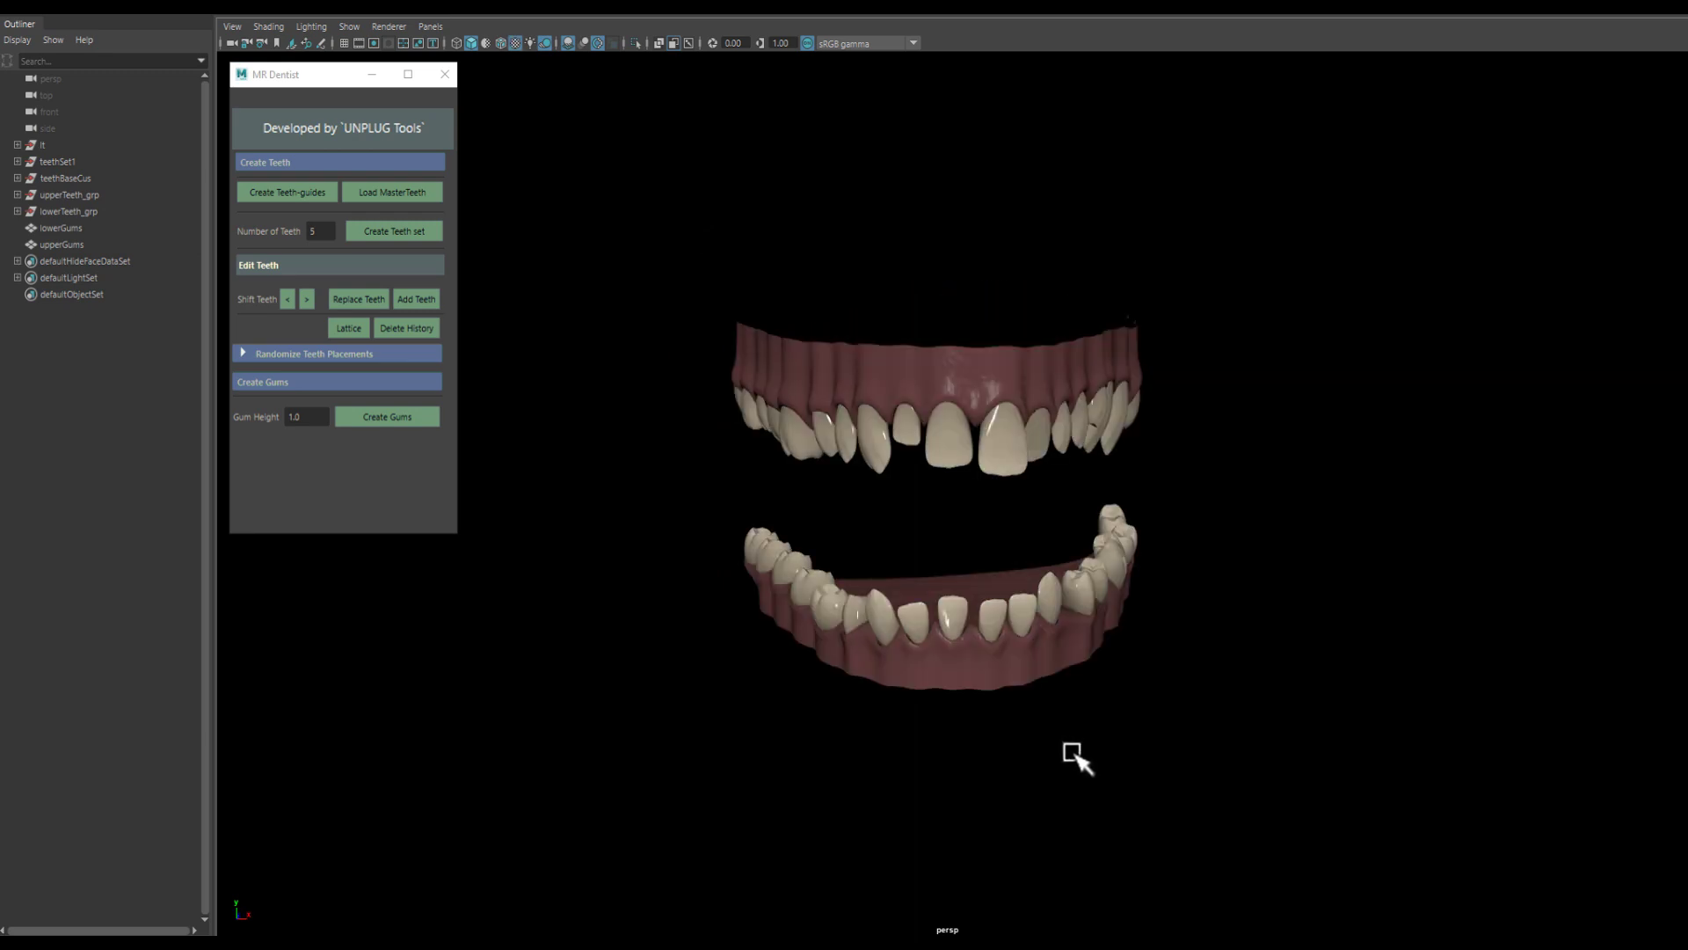
# Preview the teeth under scene lights, restore default lighting, then select the lower gums.
pyautogui.press('7')
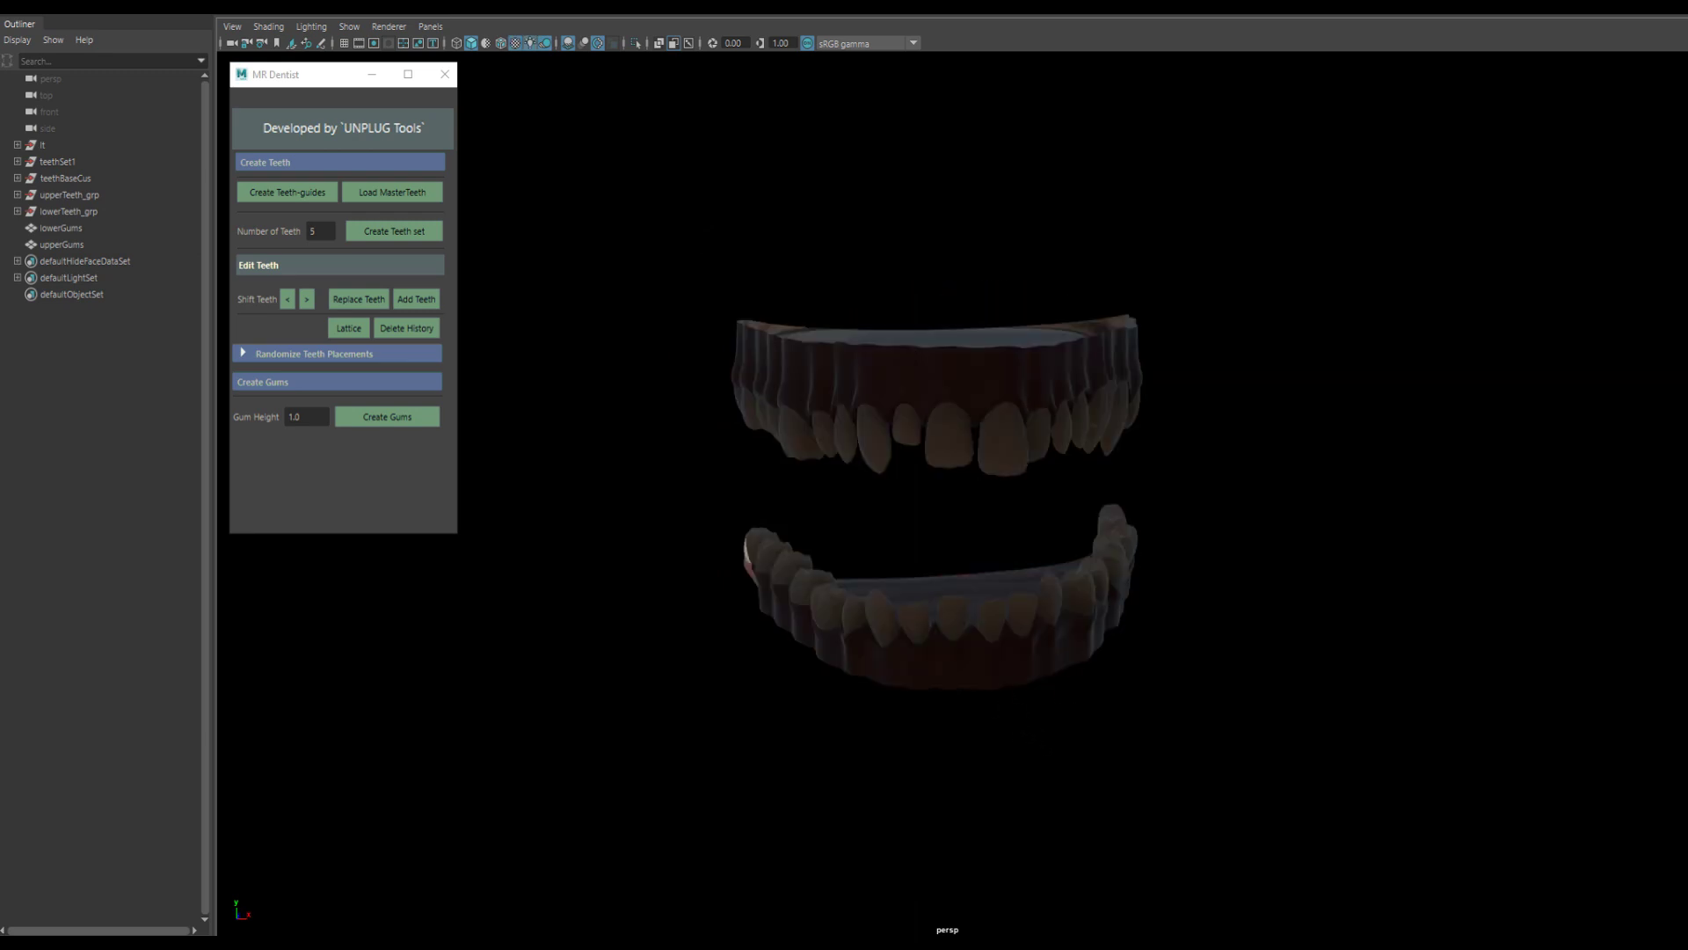
pyautogui.press('6')
pyautogui.moveTo(1318, 478)
pyautogui.keyDown('alt'); pyautogui.mouseDown()
pyautogui.moveTo(1237, 483)
pyautogui.moveTo(1387, 472)
pyautogui.moveTo(1354, 475)
pyautogui.moveTo(1225, 572)
pyautogui.mouseUp(); pyautogui.keyUp('alt')
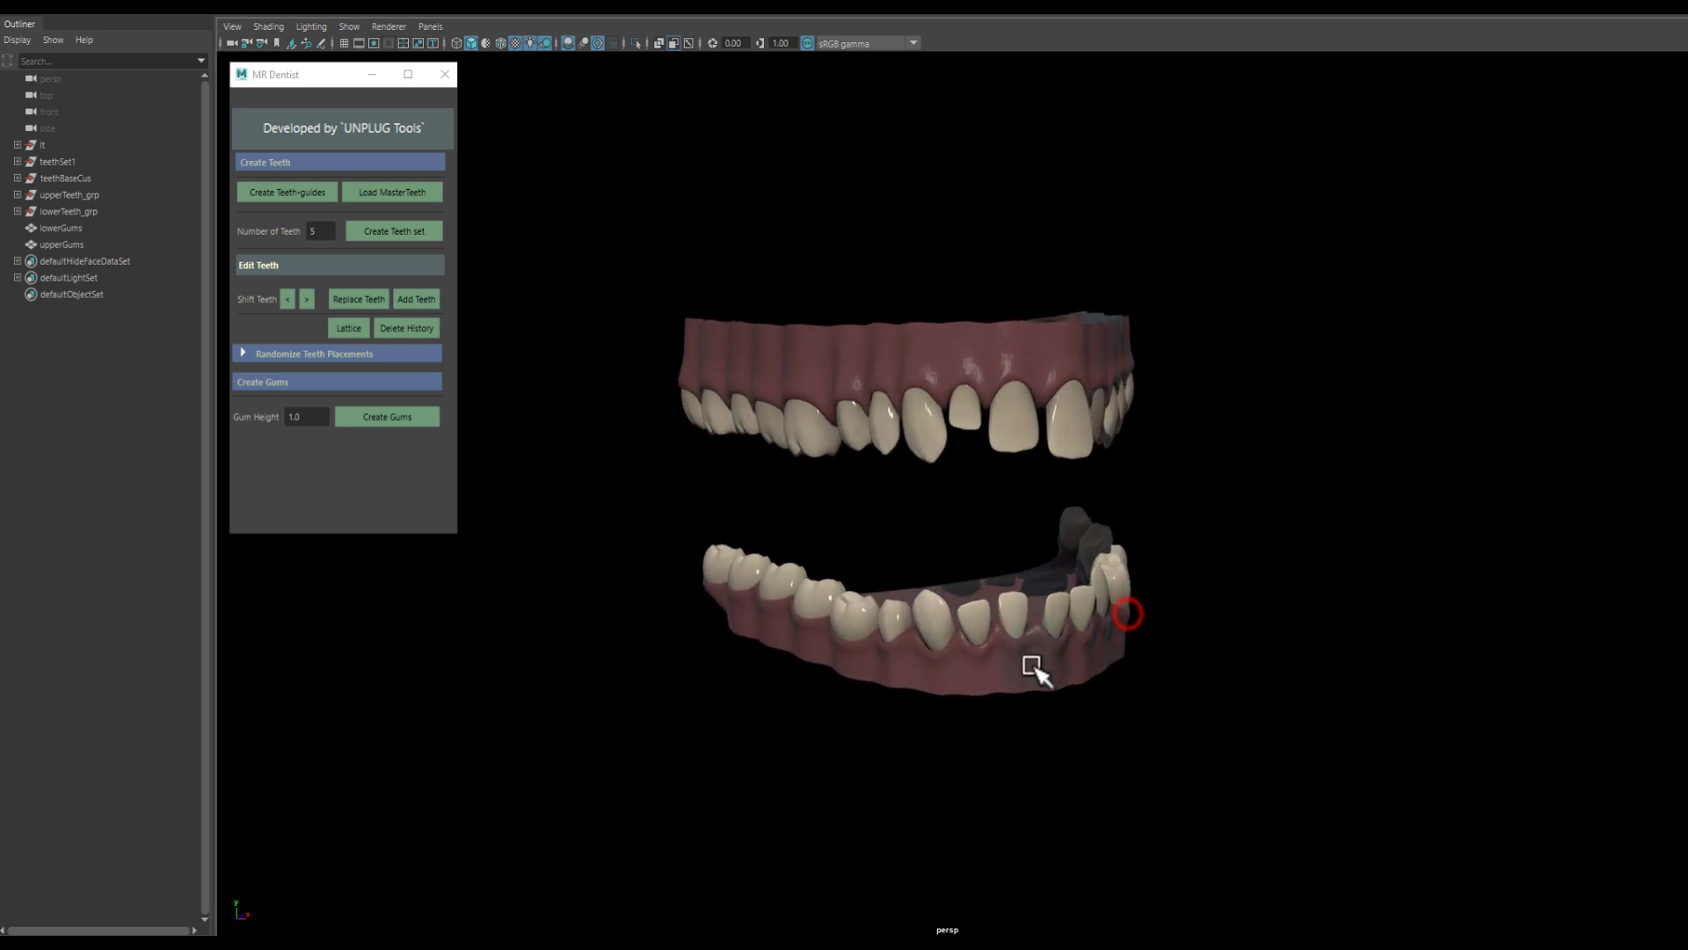
pyautogui.click(1005, 661)
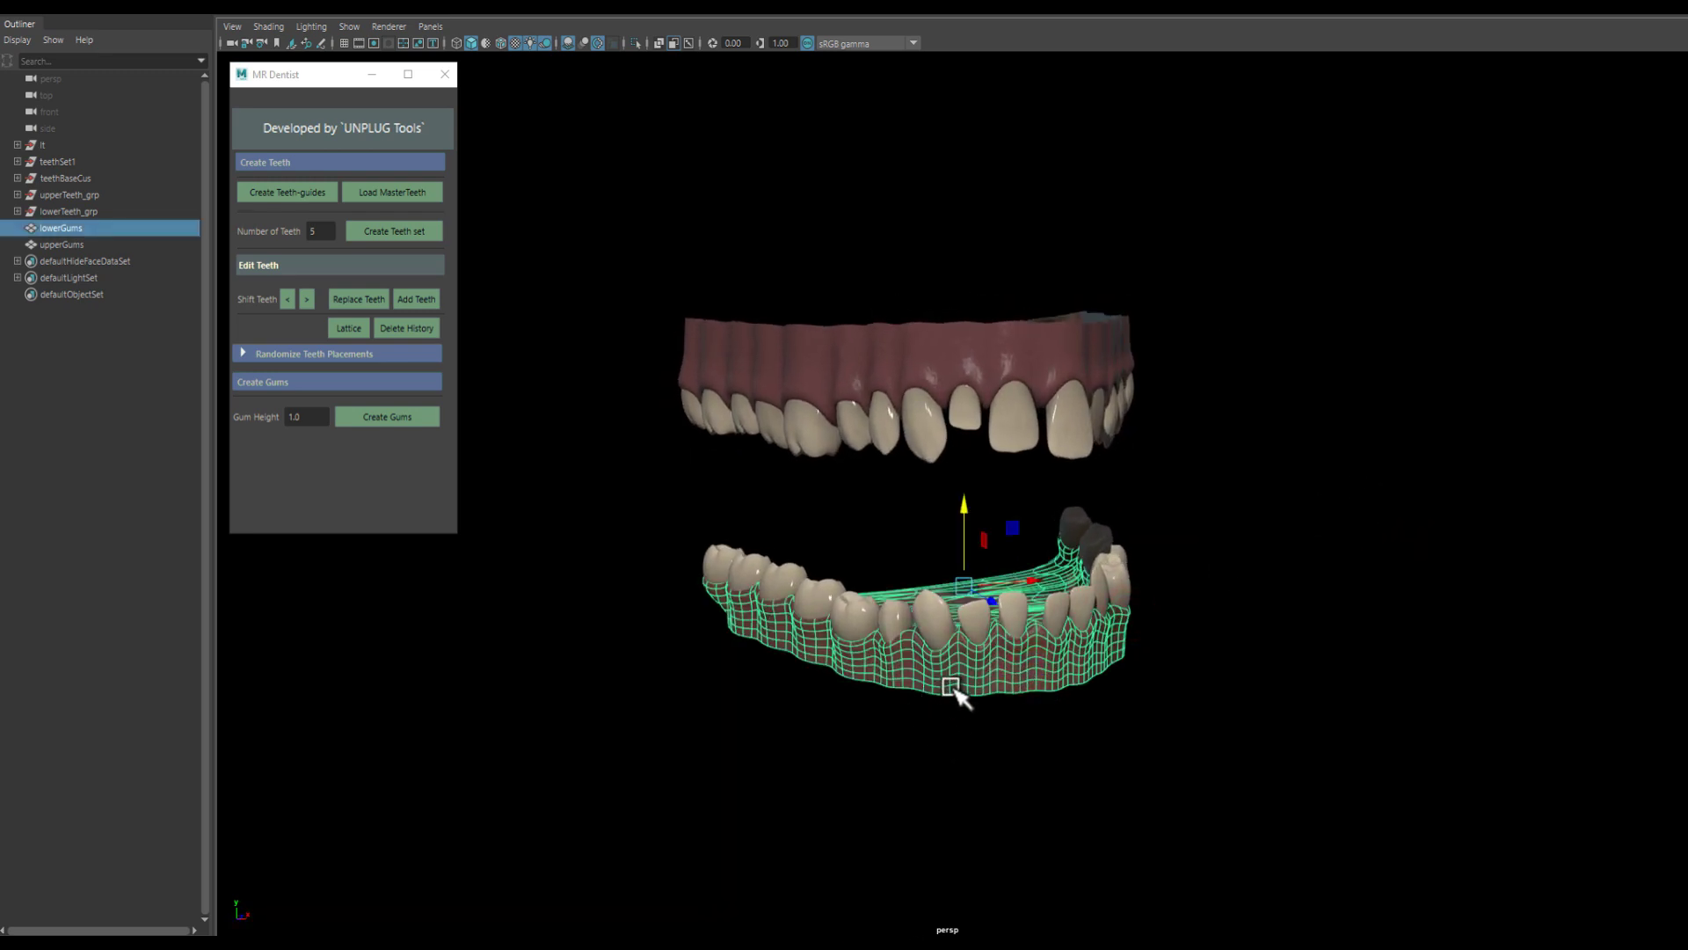
# Delete the lower gums and regenerate them from a selected lower tooth.
pyautogui.press('Delete')
pyautogui.click(971, 633)
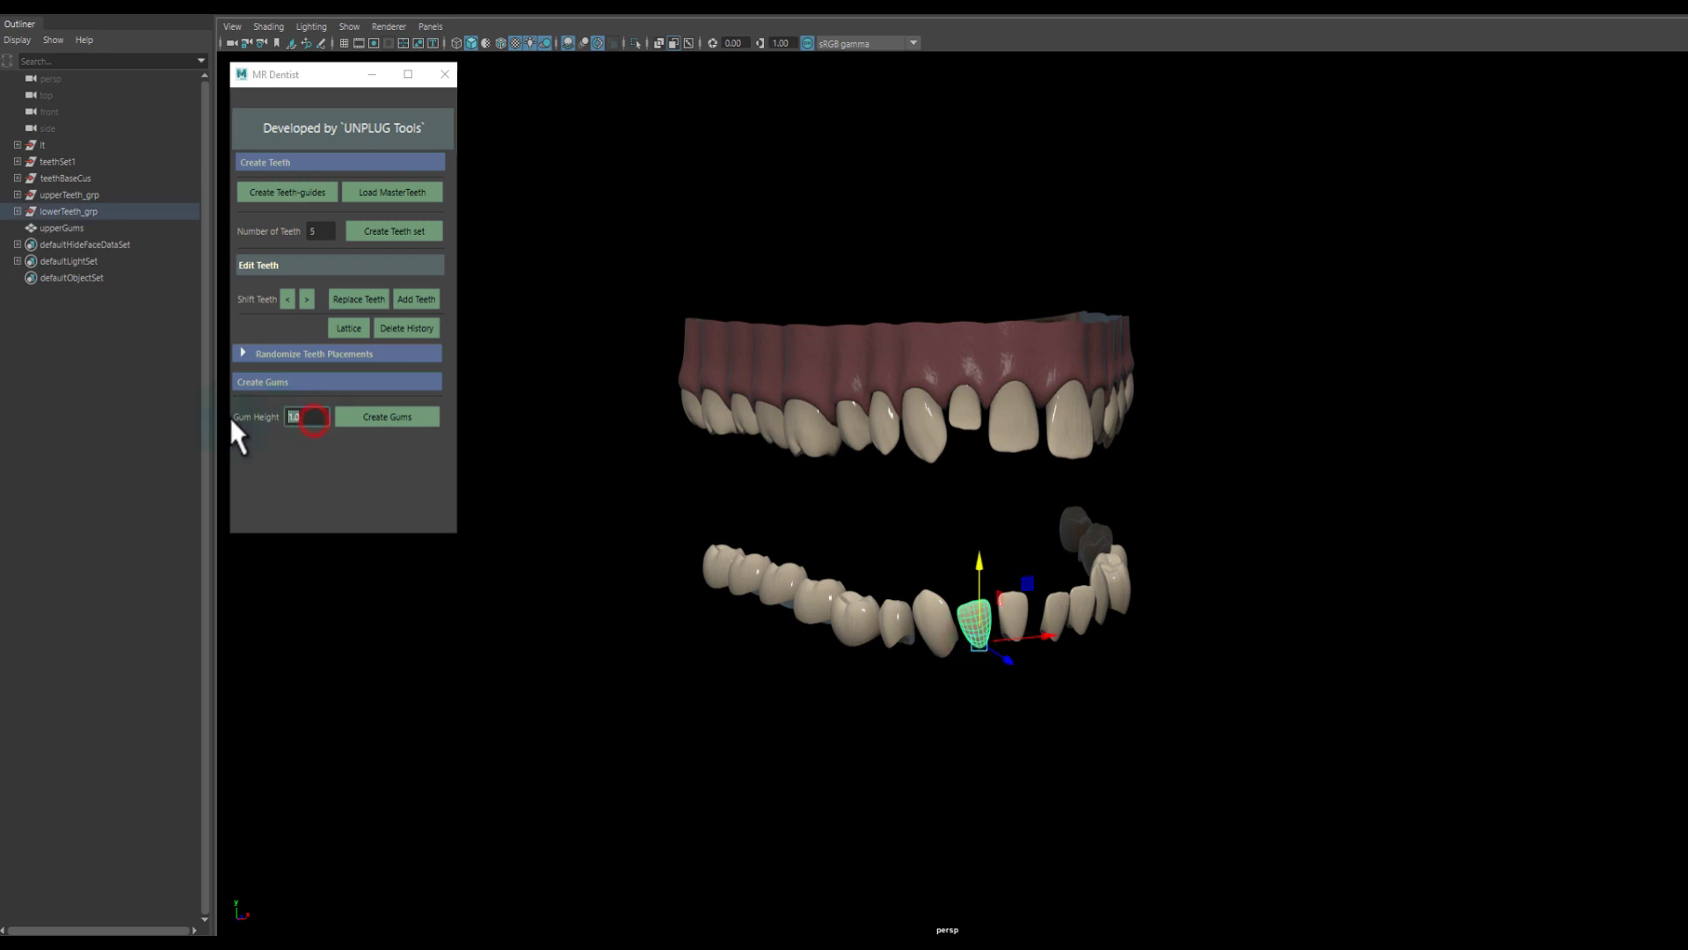
pyautogui.click(393, 415)
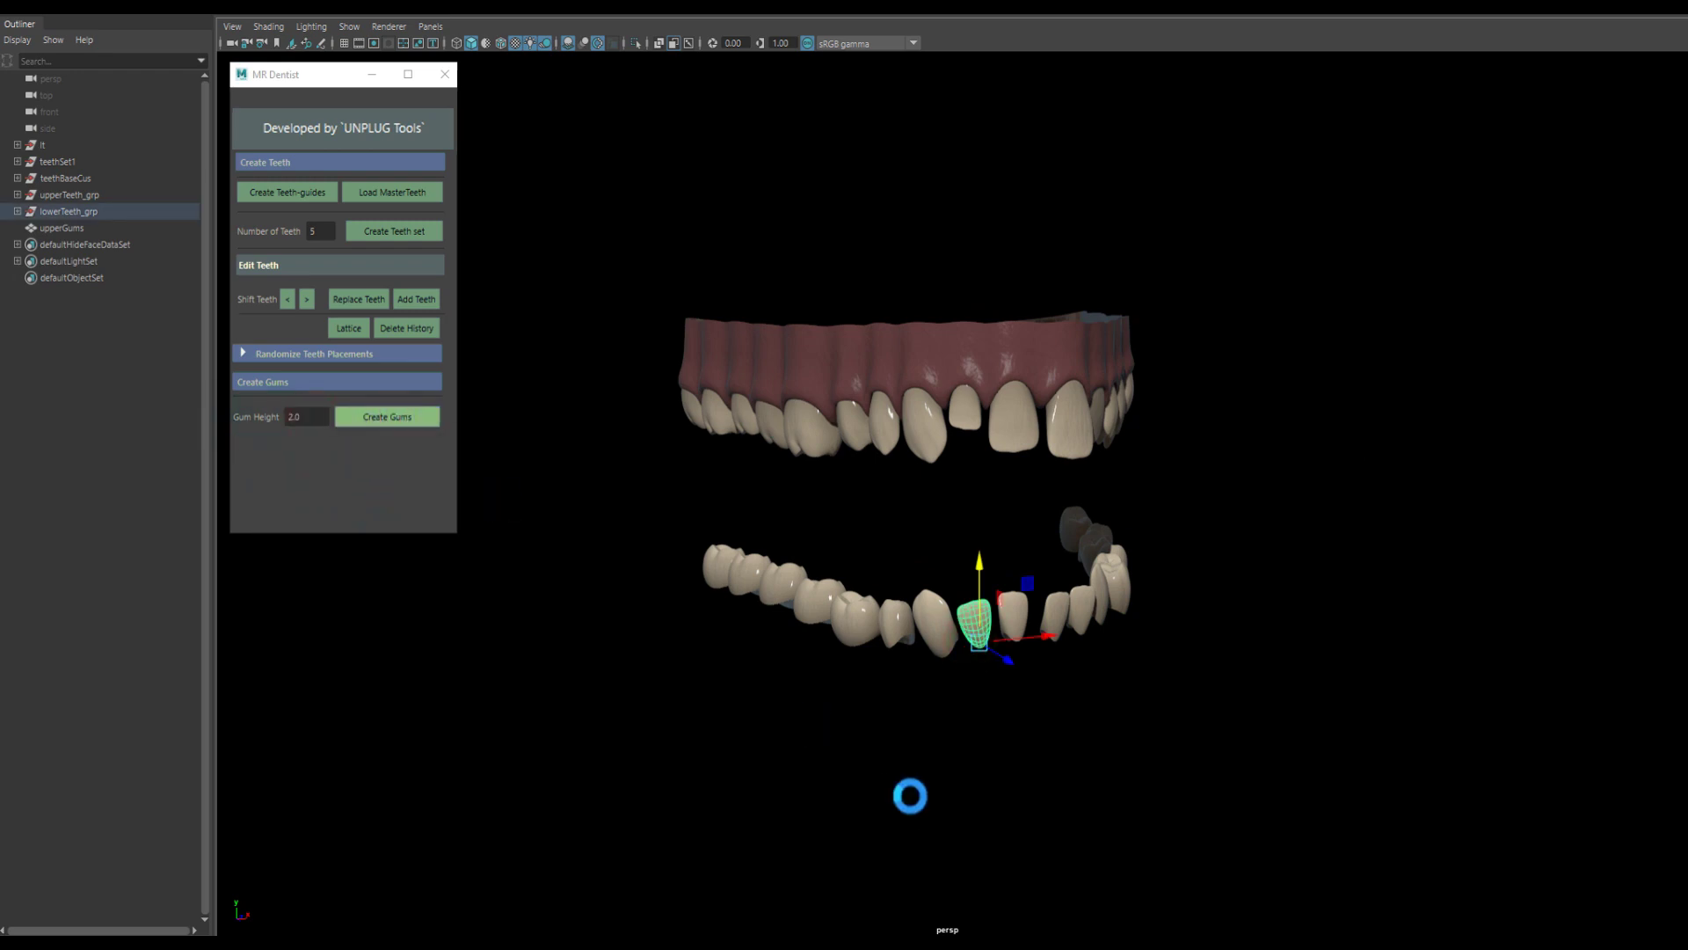
pyautogui.keyDown('alt'); pyautogui.moveTo(920, 774); pyautogui.dragTo(844, 757); pyautogui.keyUp('alt')
# Edit the gum height and rebuild the lower gums once more.
pyautogui.click(312, 416)
pyautogui.write('1.5')
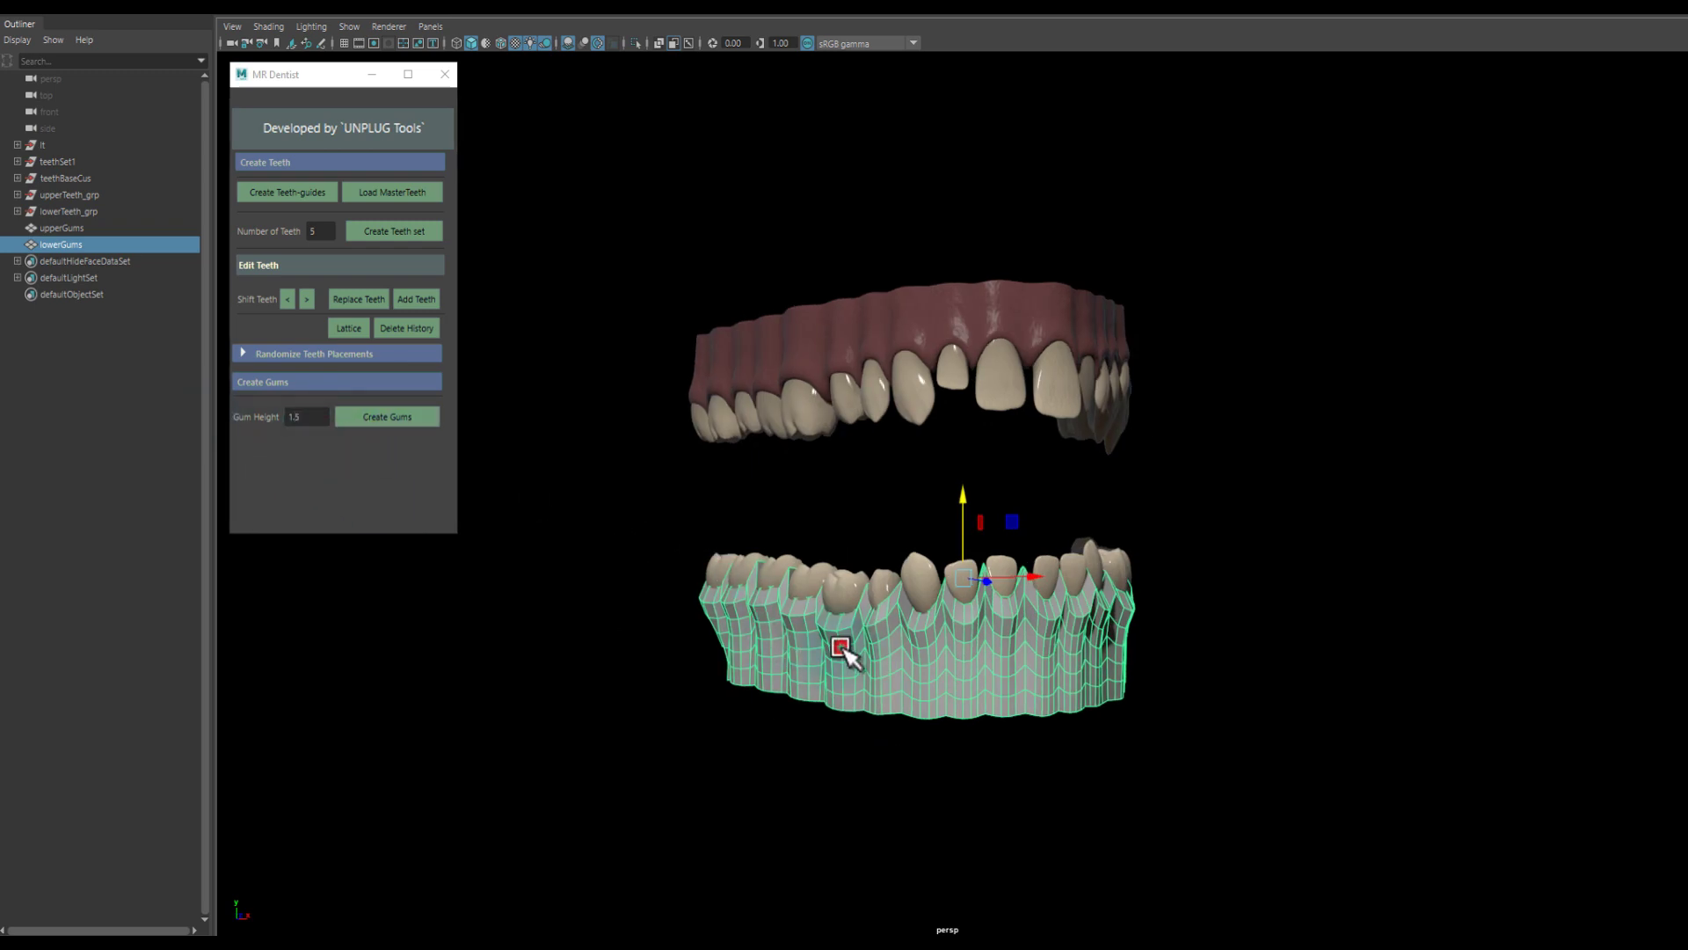
pyautogui.press('Delete')
pyautogui.click(870, 605)
pyautogui.click(402, 420)
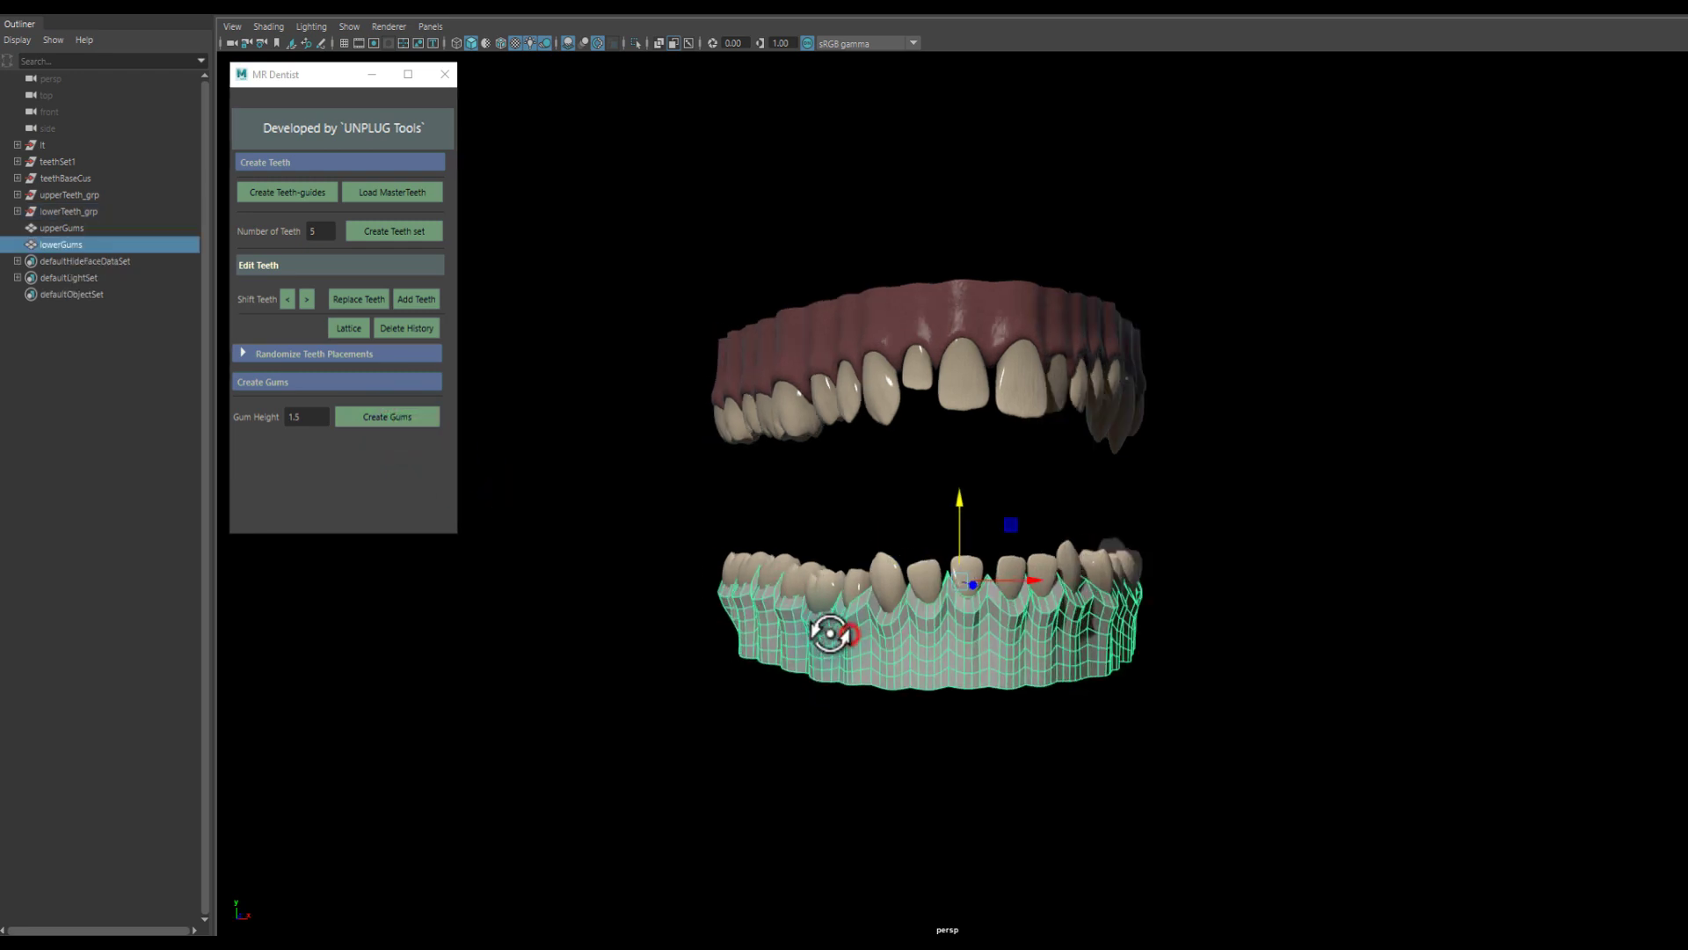
pyautogui.keyDown('alt'); pyautogui.moveTo(836, 633); pyautogui.dragTo(859, 659); pyautogui.keyUp('alt')
pyautogui.click(827, 756)
pyautogui.moveTo(827, 756)
pyautogui.keyDown('alt'); pyautogui.mouseDown()
pyautogui.moveTo(994, 613)
pyautogui.moveTo(1201, 603)
pyautogui.moveTo(1160, 607)
pyautogui.moveTo(993, 495)
pyautogui.mouseUp(); pyautogui.keyUp('alt')
pyautogui.keyDown('alt'); pyautogui.moveTo(906, 428); pyautogui.dragTo(905, 433); pyautogui.keyUp('alt')
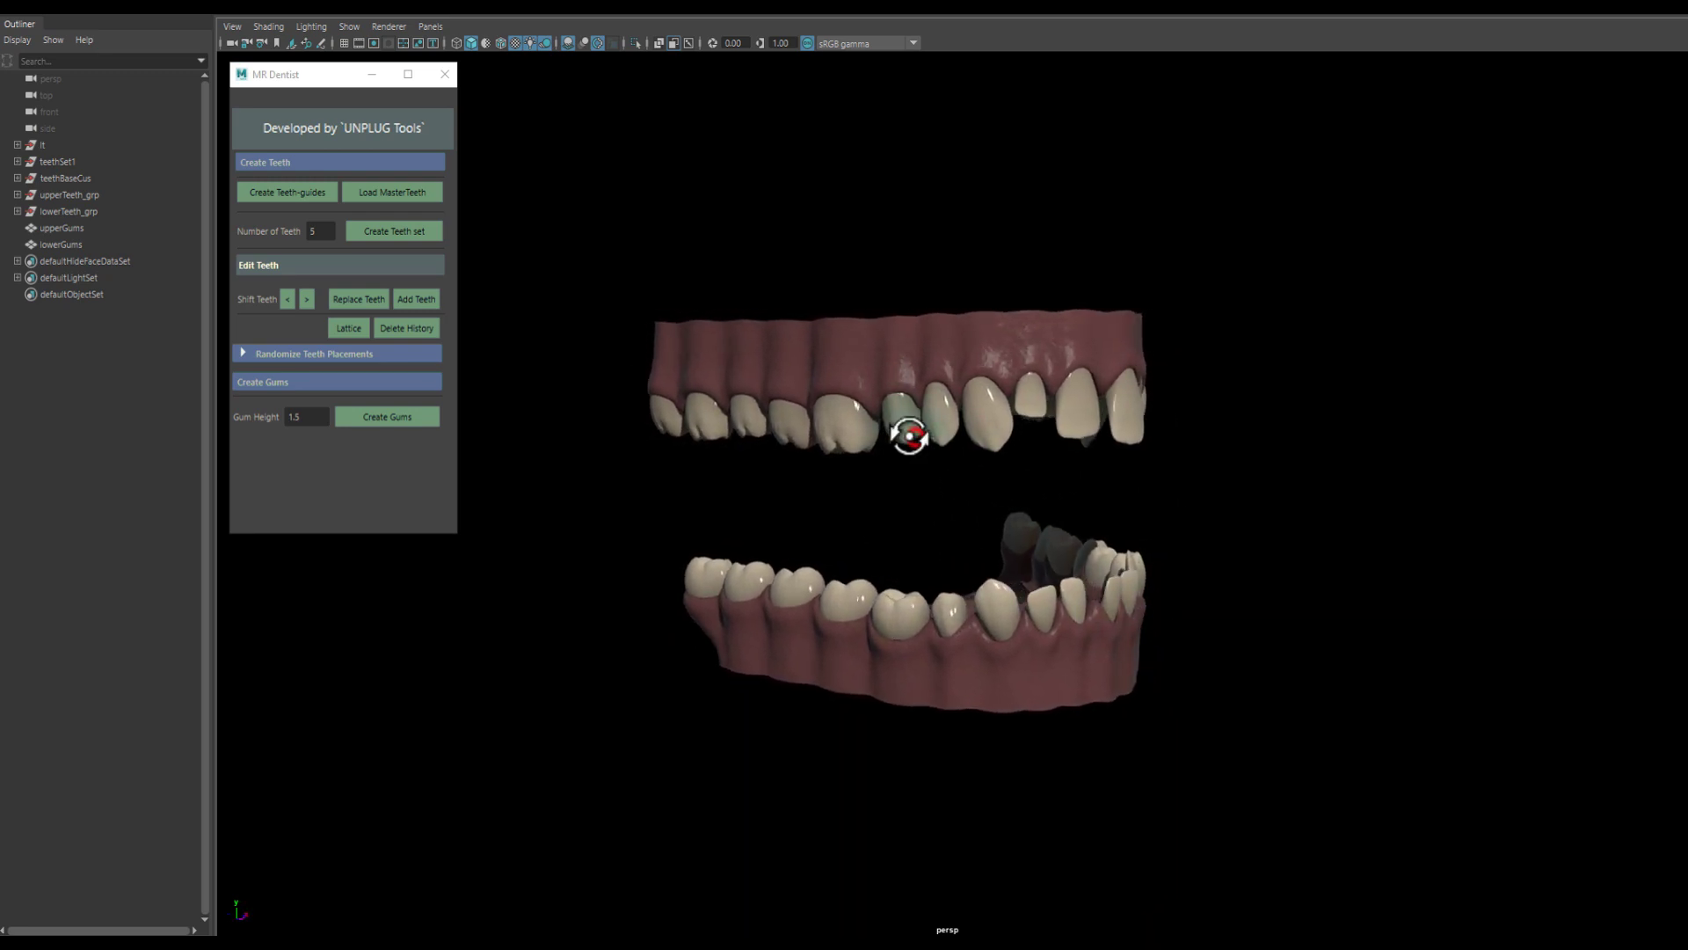
# Delete one lower tooth and regenerate the lower gums at Gum Height 1.2.
pyautogui.click(890, 613)
pyautogui.keyDown('alt'); pyautogui.moveTo(791, 630); pyautogui.dragTo(798, 630); pyautogui.keyUp('alt')
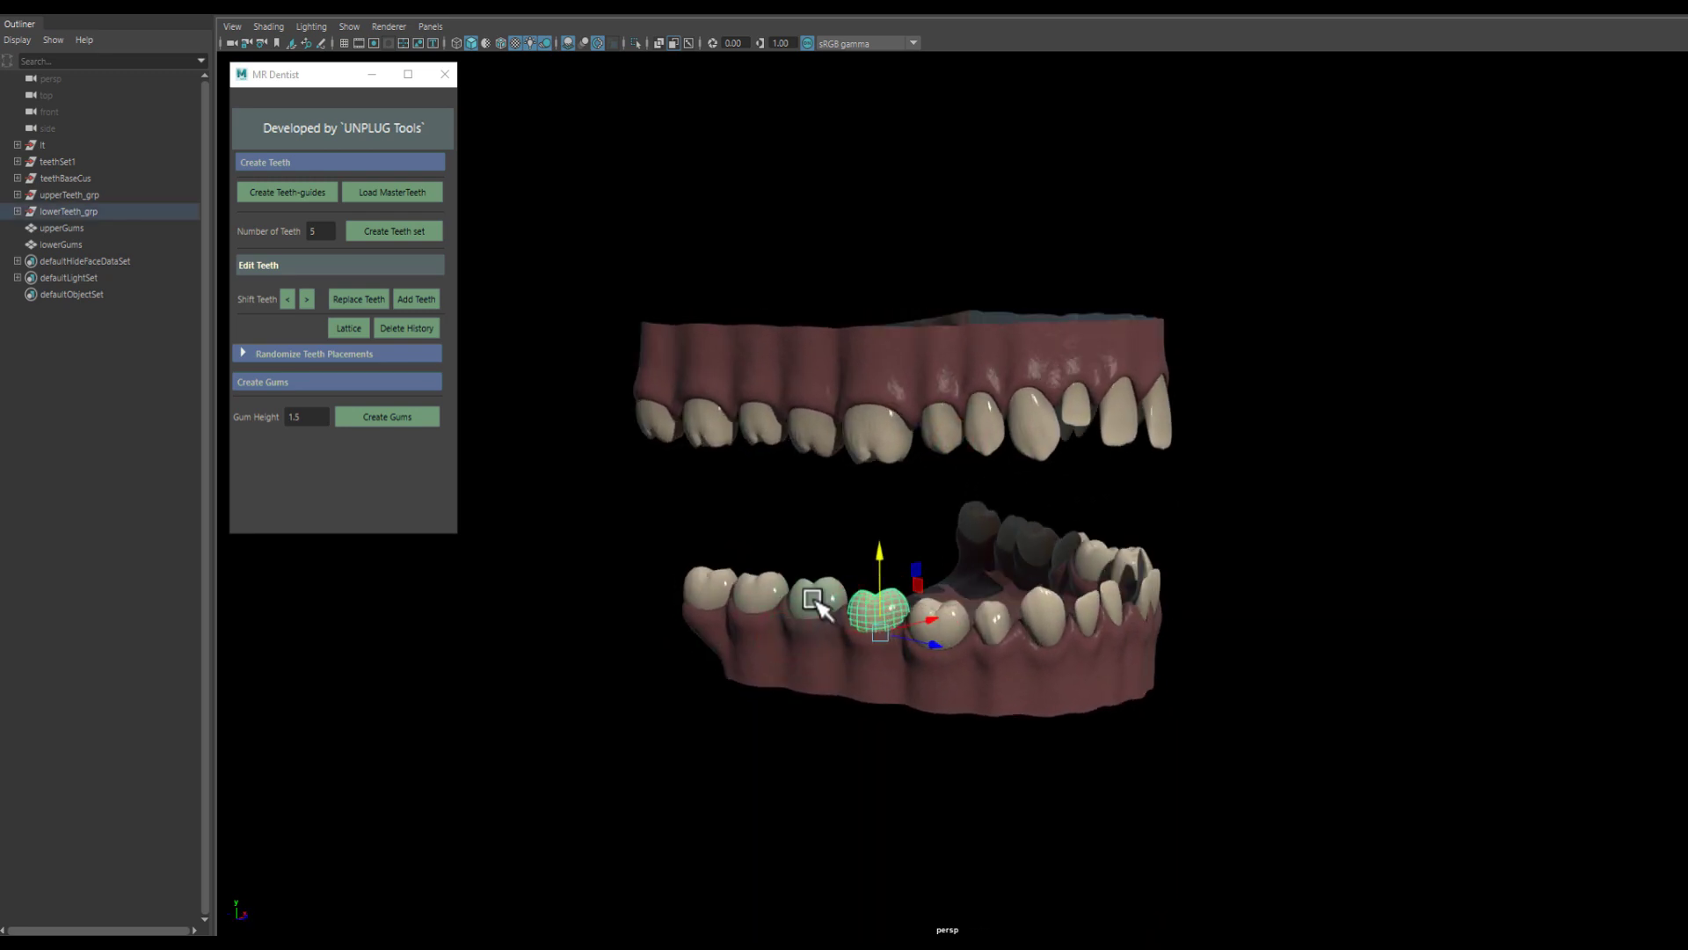
pyautogui.press('Delete')
pyautogui.click(818, 640)
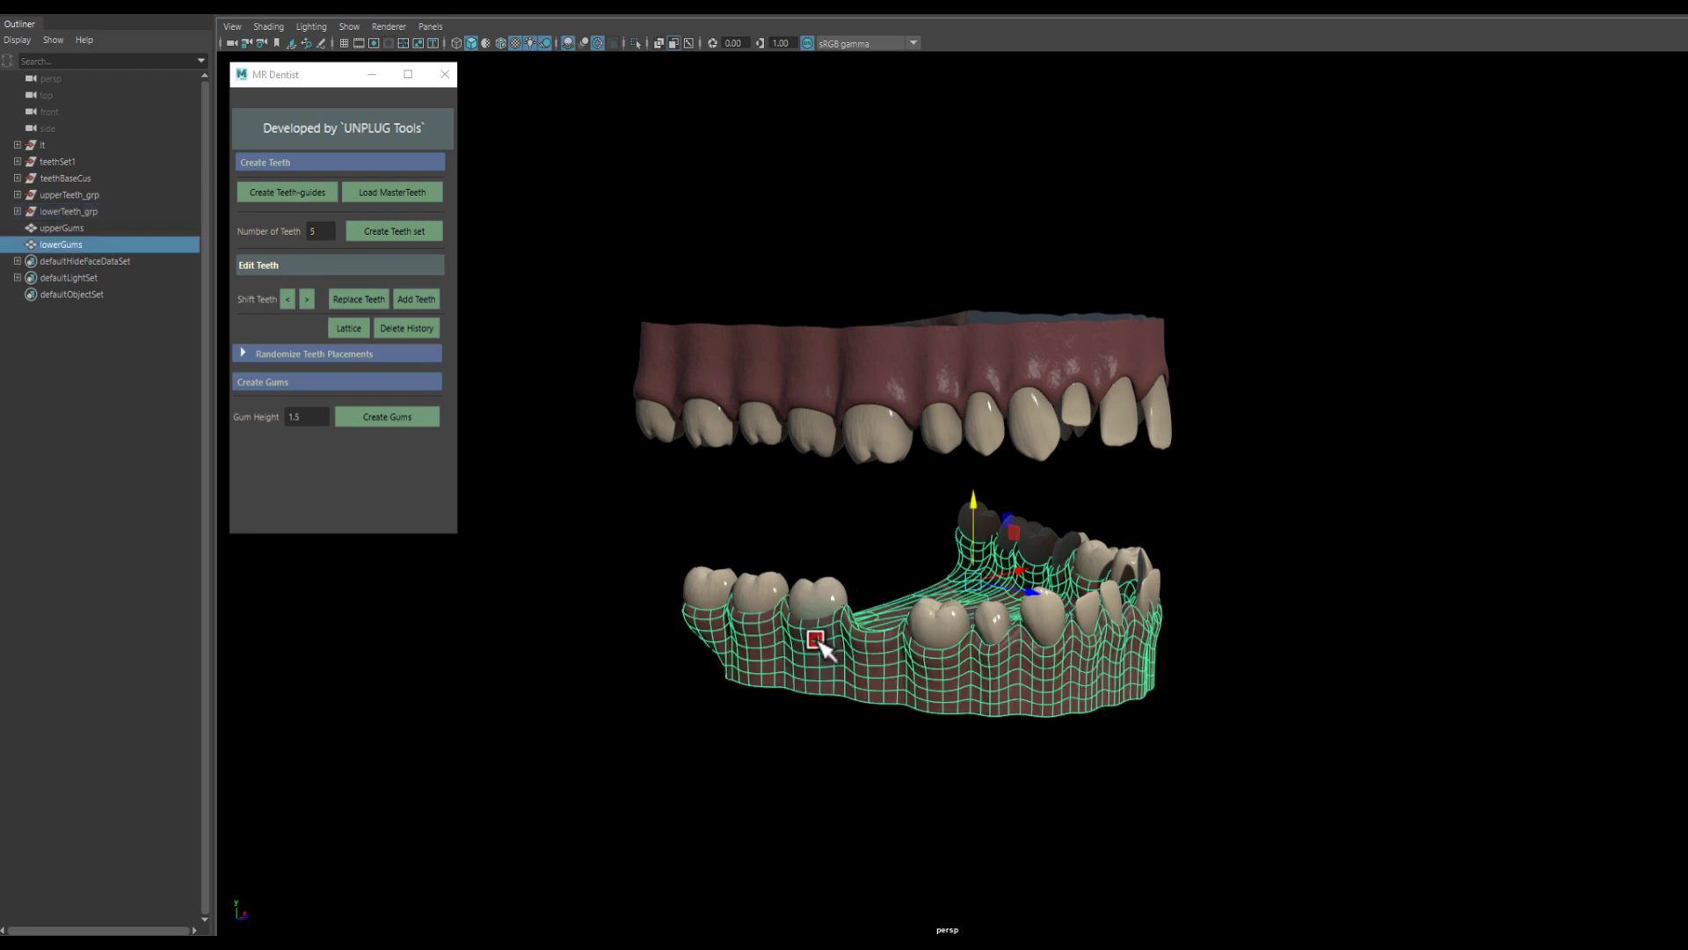
pyautogui.press('Delete')
pyautogui.click(820, 608)
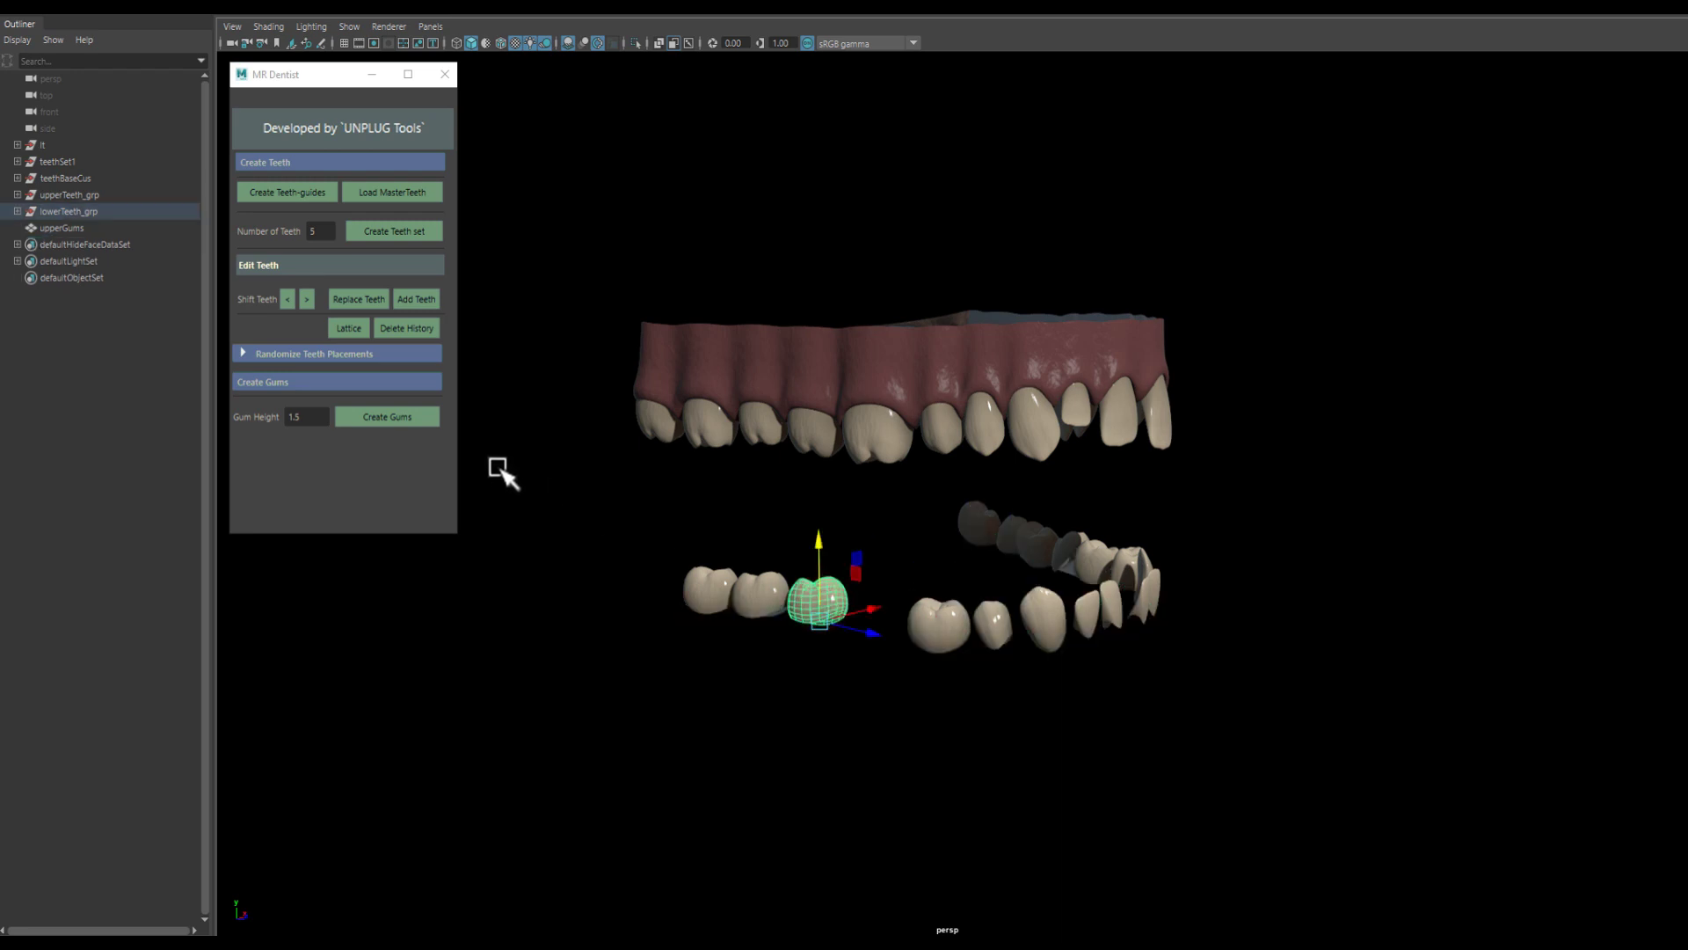
pyautogui.click(312, 417)
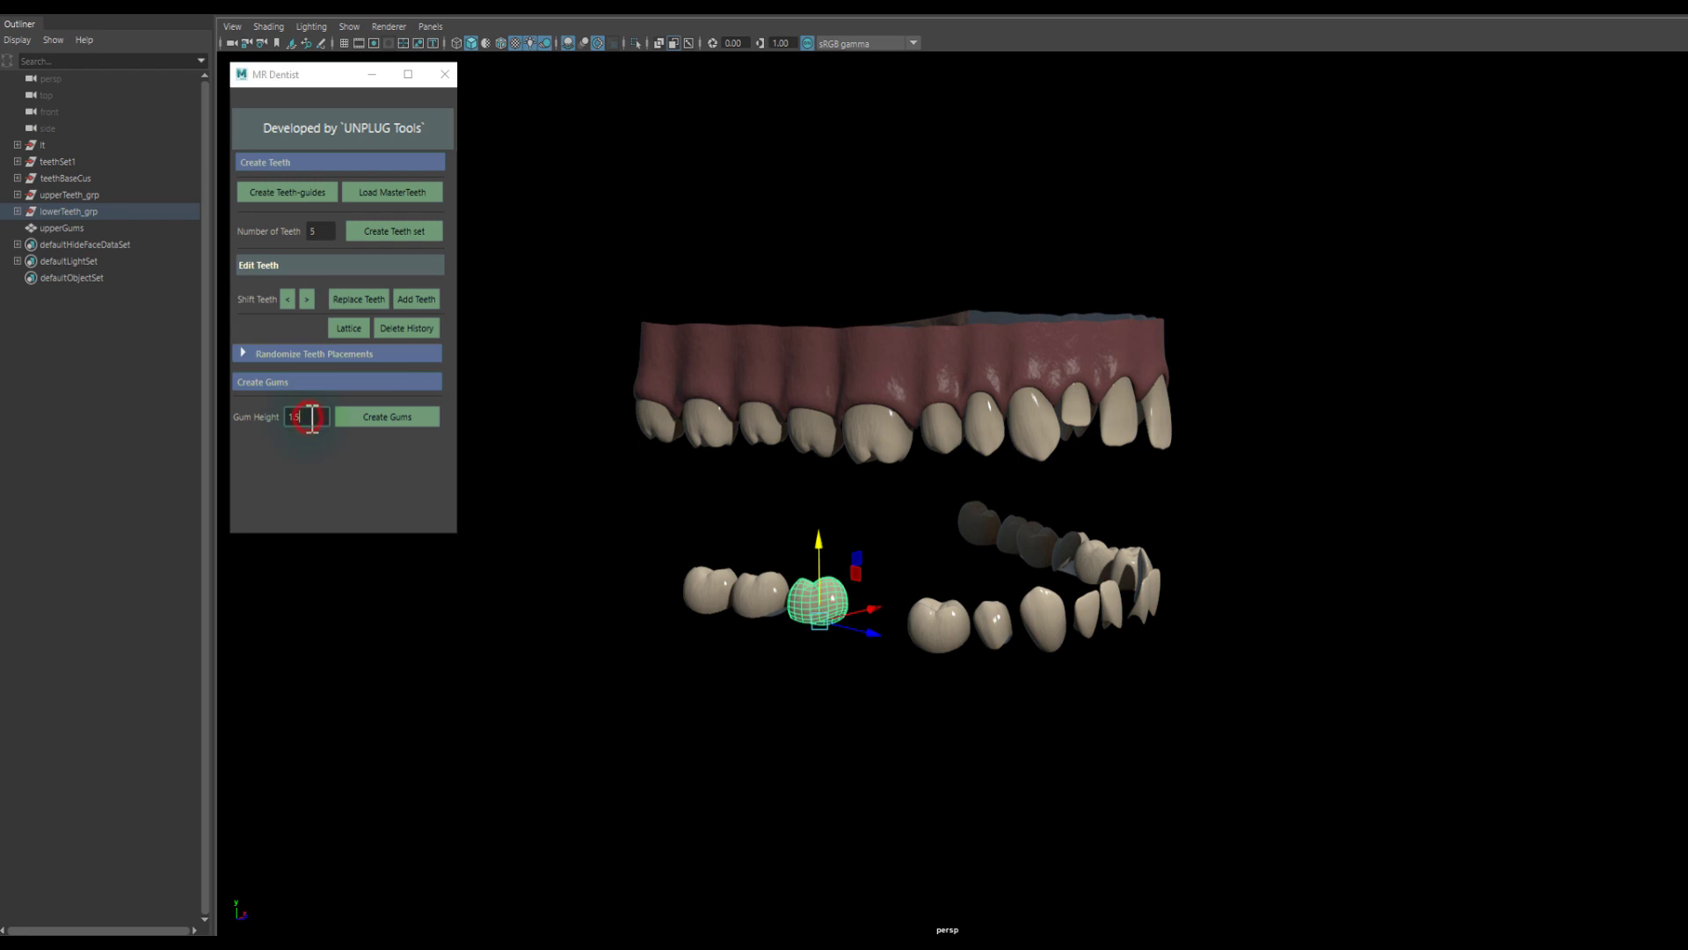
pyautogui.write('1.2')
pyautogui.click(408, 415)
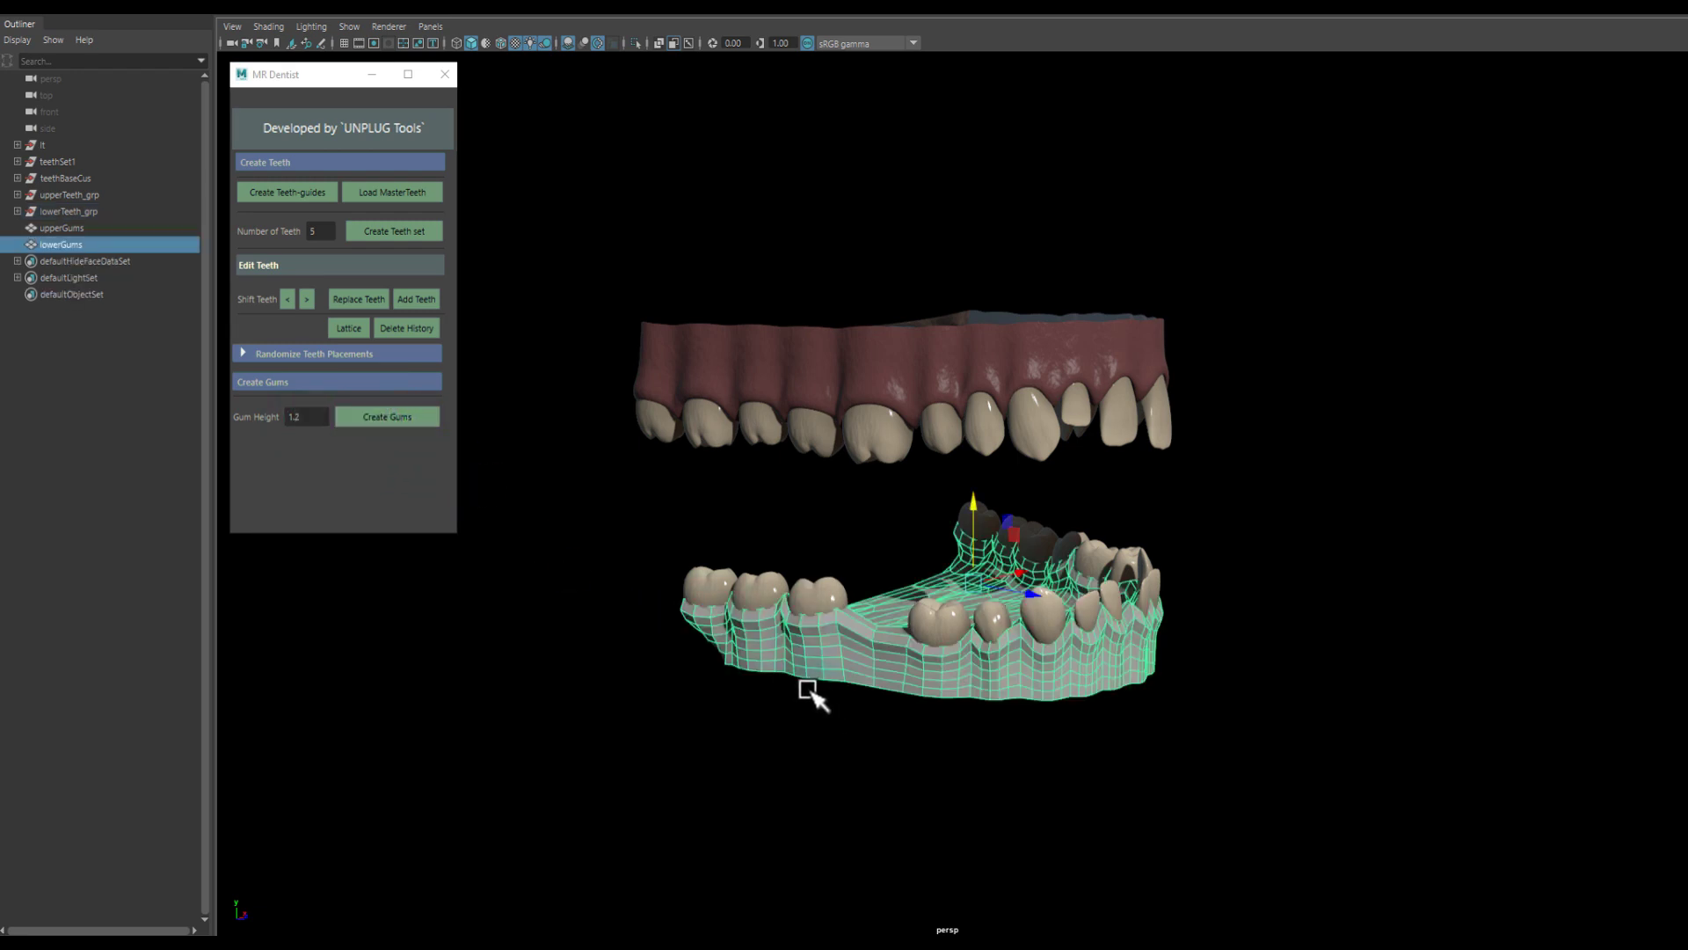
pyautogui.click(1083, 842)
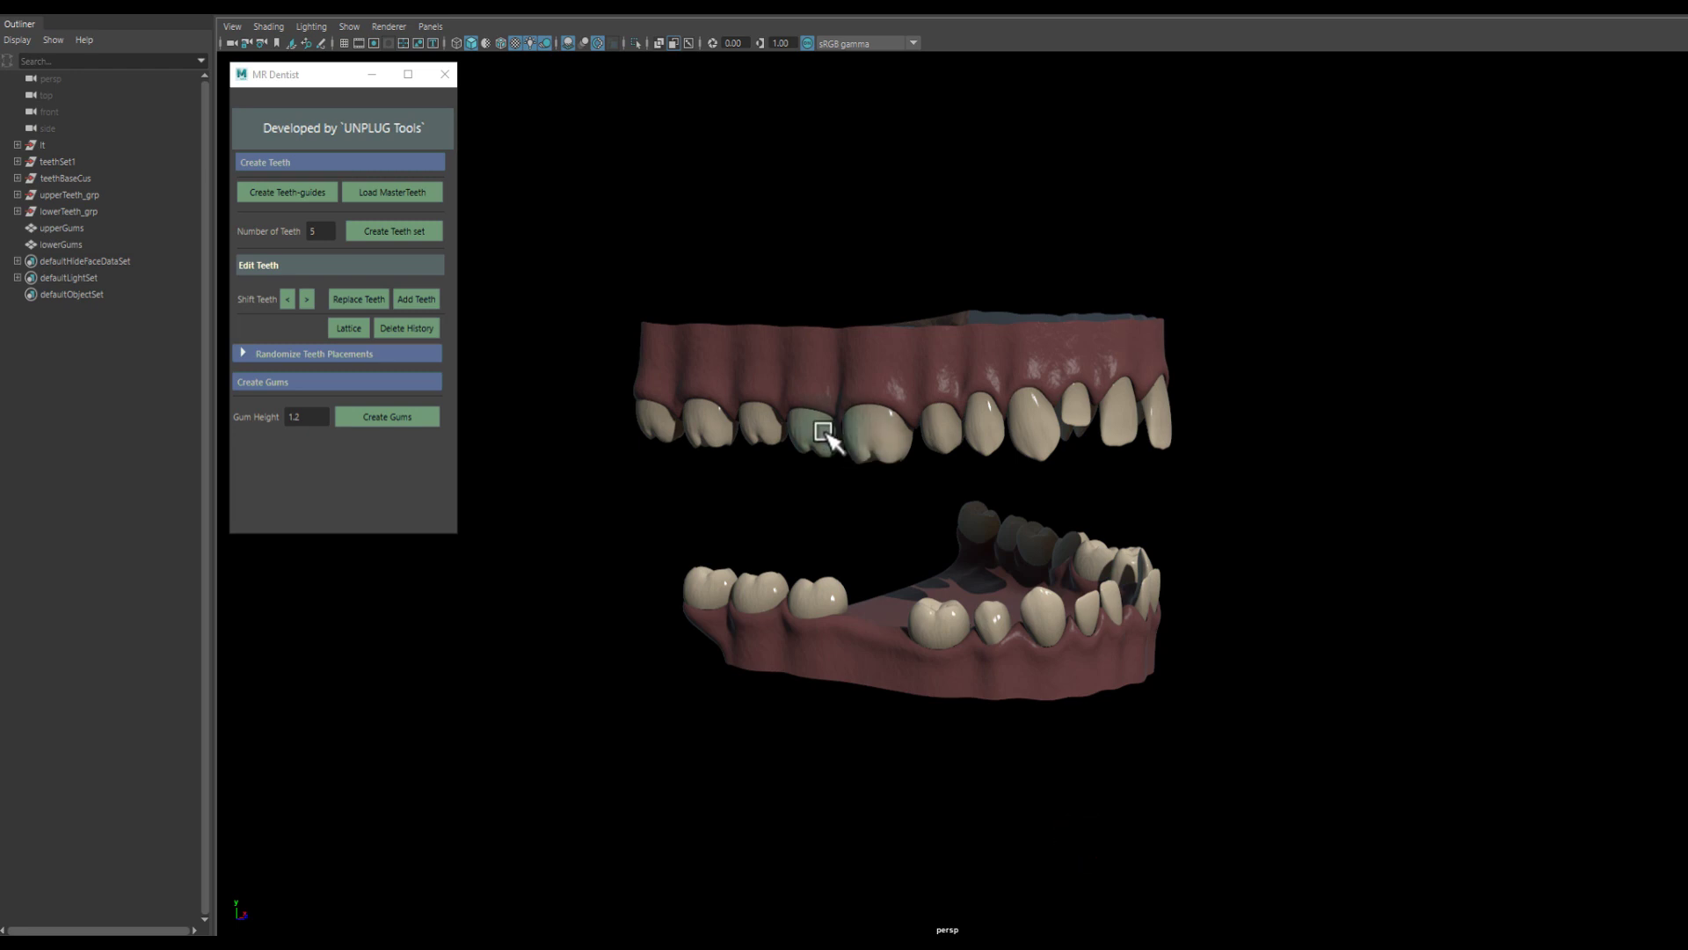
# Shift an upper tooth with Shift Teeth '>' and rebuild the upper gums around the new arrangement.
pyautogui.moveTo(821, 428); pyautogui.dragTo(703, 385)
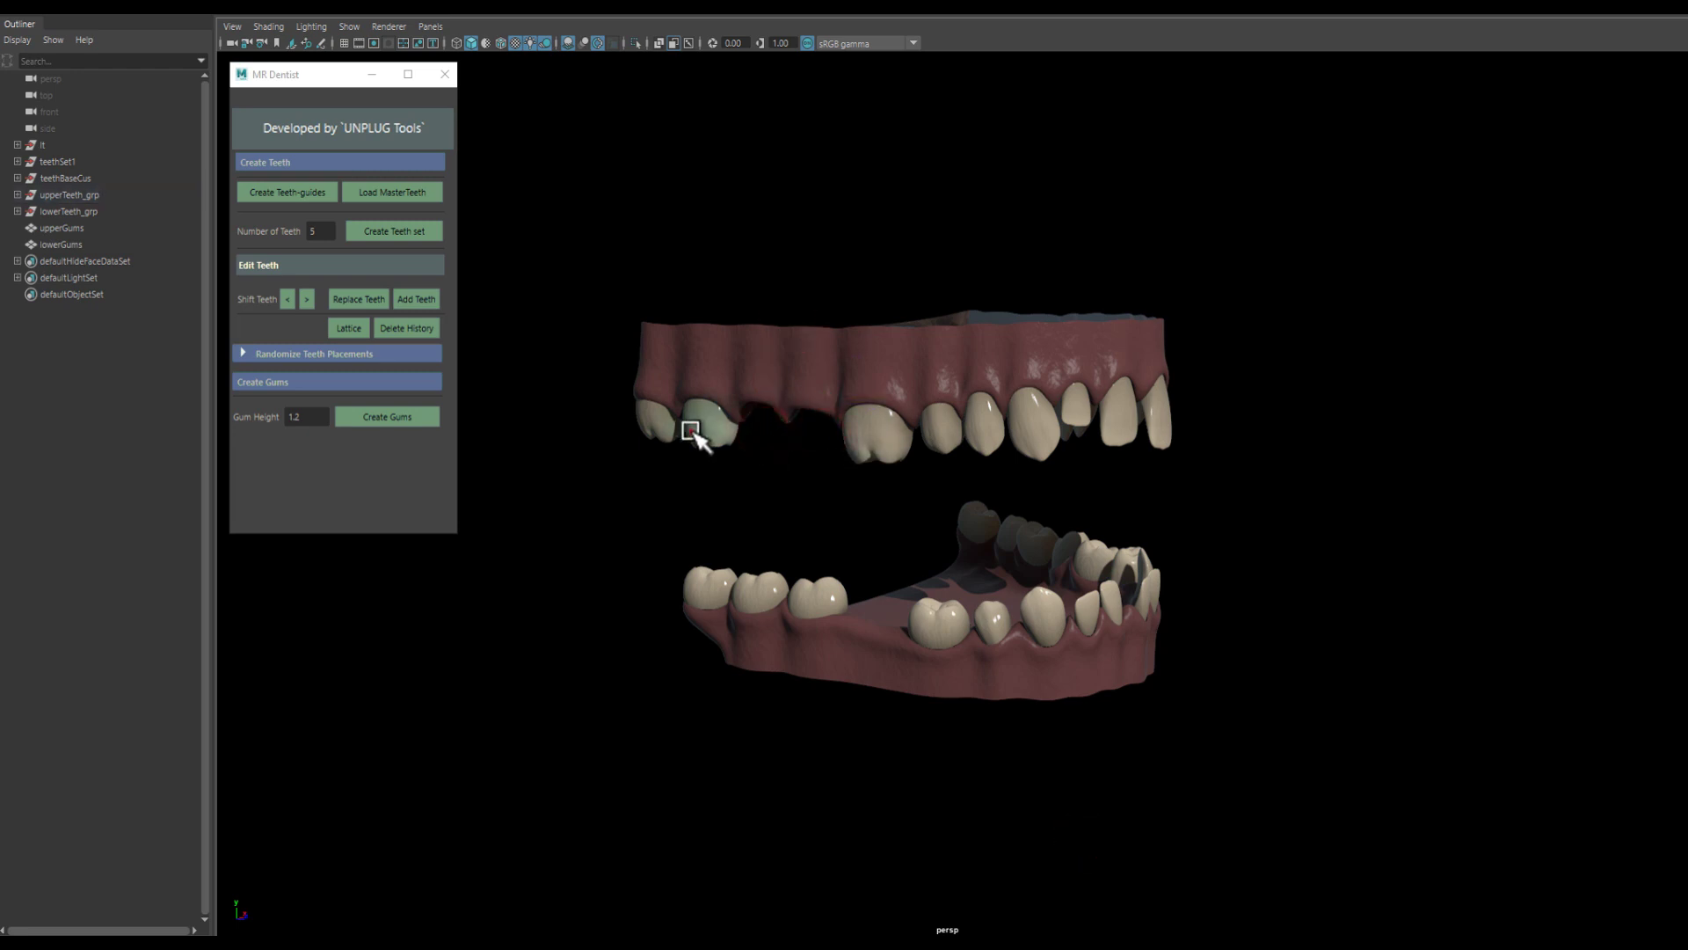
pyautogui.click(305, 299)
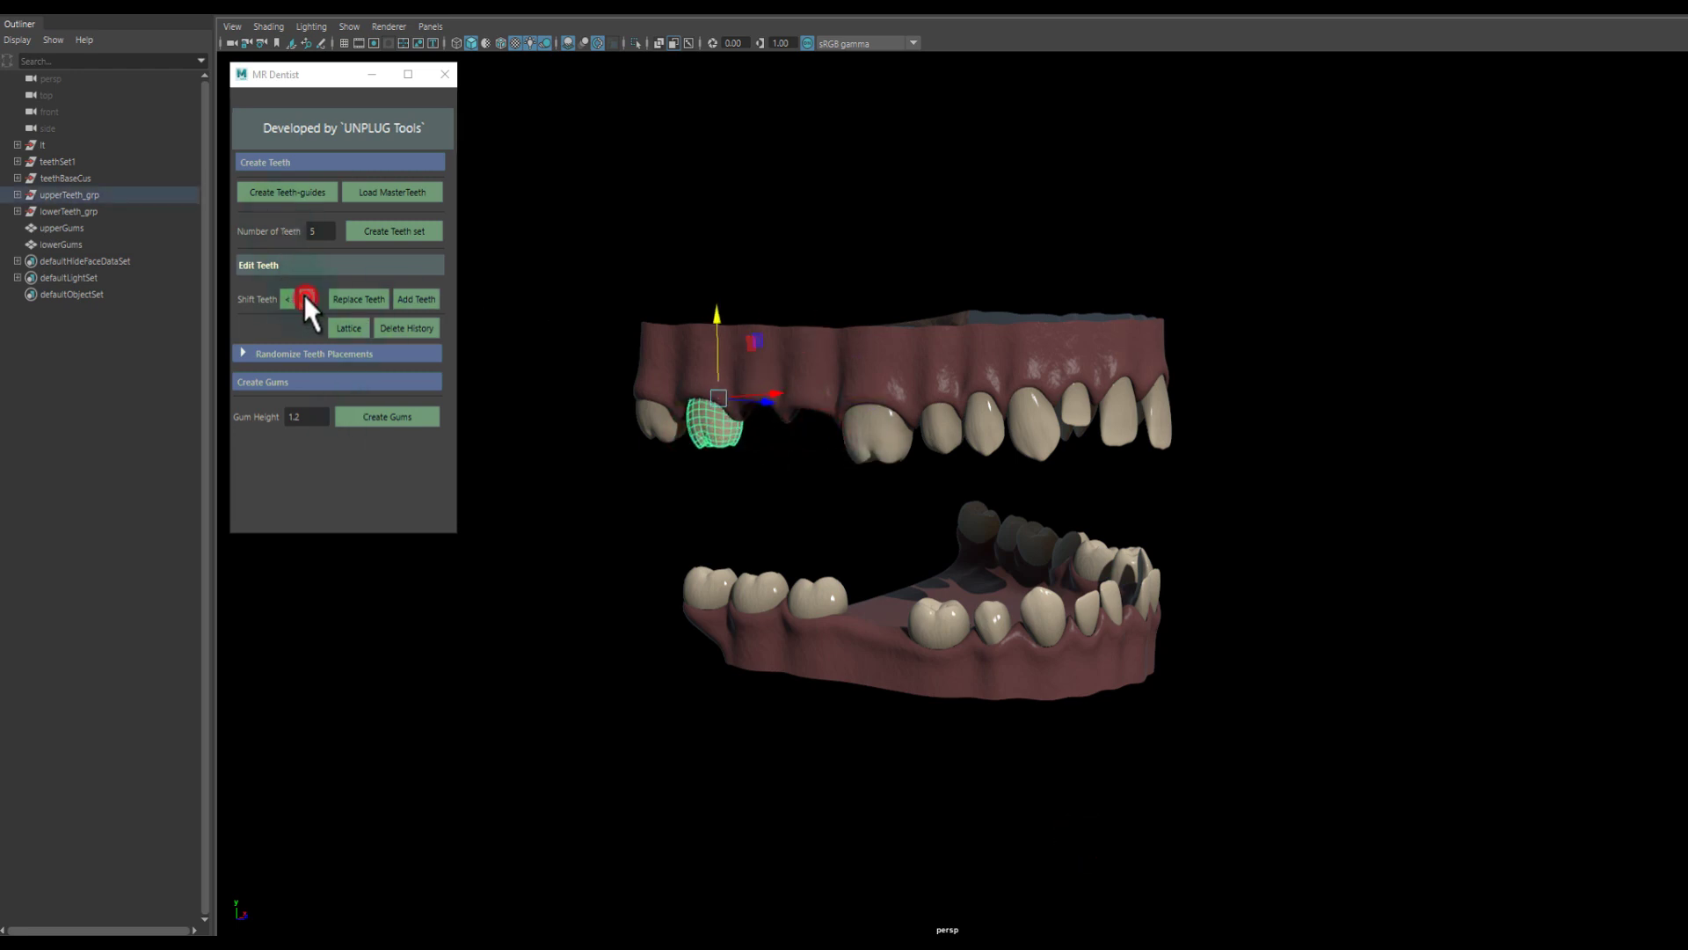
pyautogui.click(862, 336)
pyautogui.press('Delete')
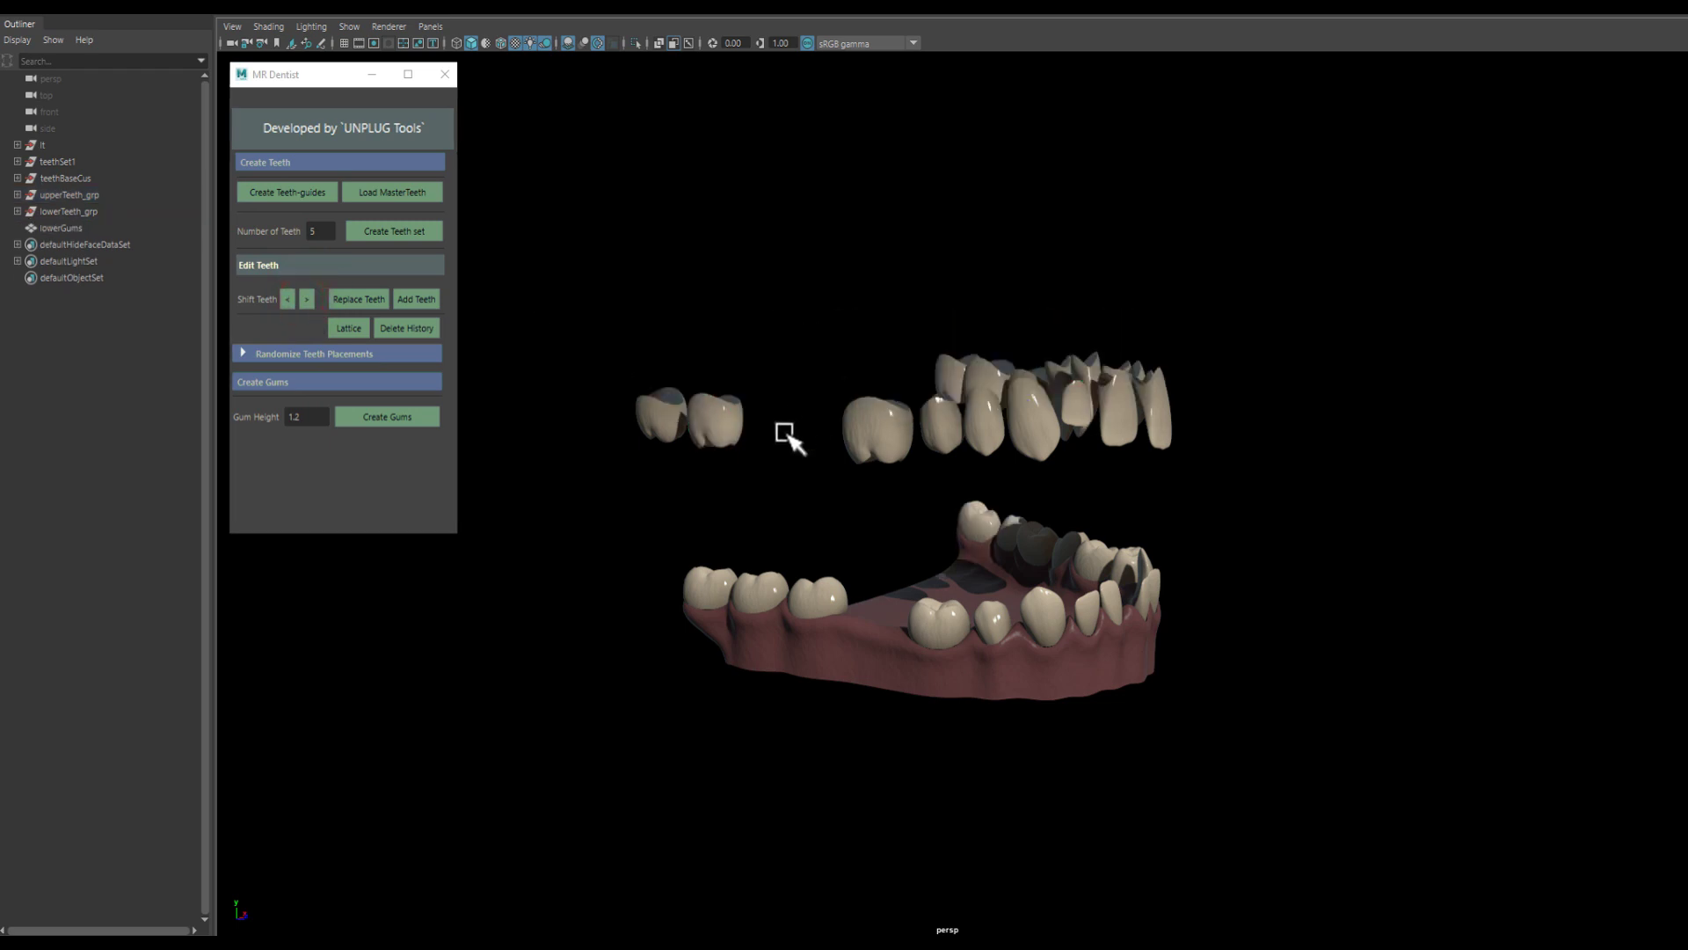
pyautogui.click(863, 434)
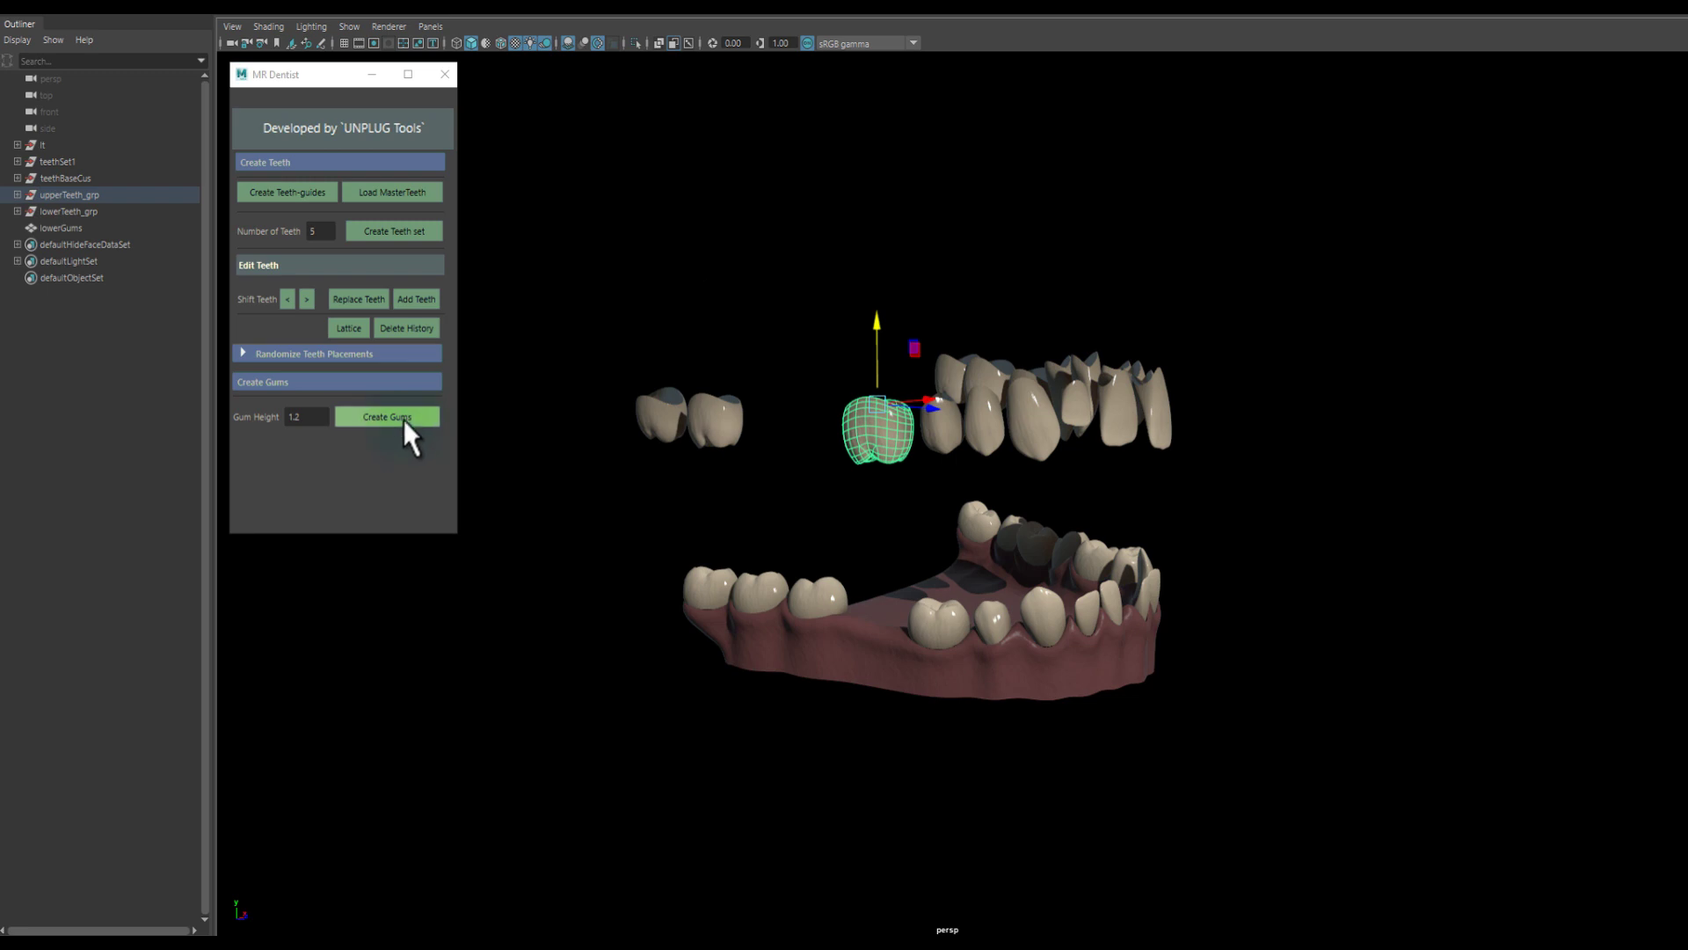
pyautogui.click(361, 418)
pyautogui.click(1379, 441)
pyautogui.moveTo(1380, 442)
pyautogui.keyDown('alt'); pyautogui.mouseDown()
pyautogui.moveTo(1281, 445)
pyautogui.moveTo(1343, 439)
pyautogui.mouseUp(); pyautogui.keyUp('alt')
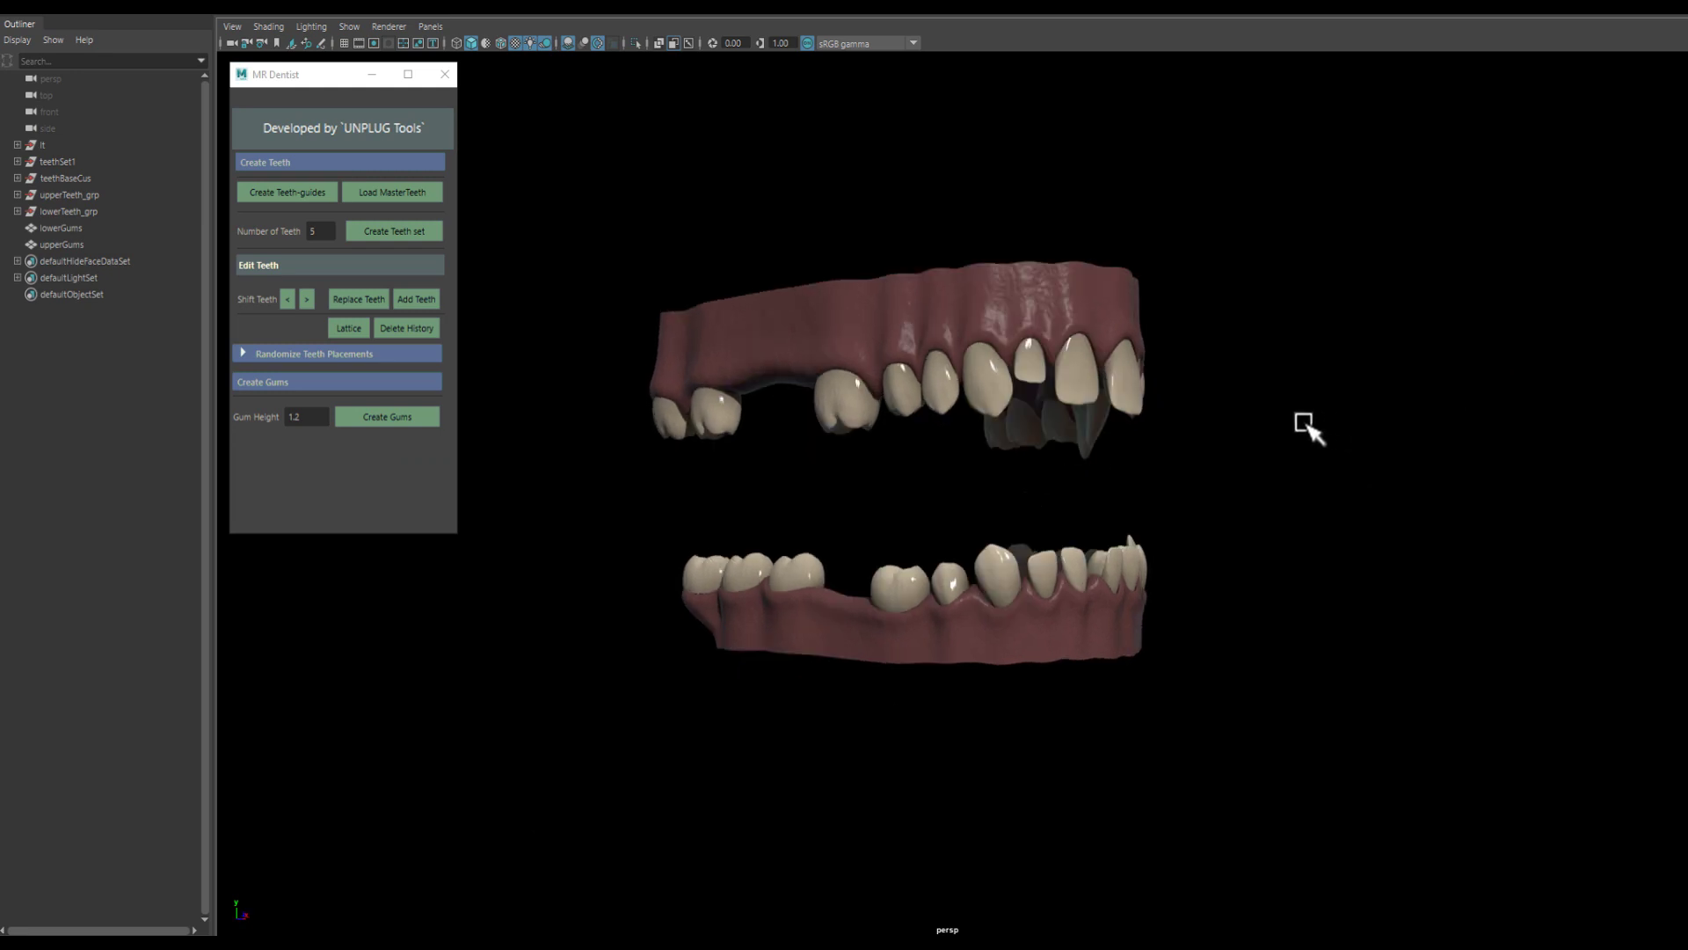
pyautogui.moveTo(1068, 451)
pyautogui.keyDown('alt'); pyautogui.mouseDown()
pyautogui.moveTo(1085, 460)
pyautogui.moveTo(972, 479)
pyautogui.moveTo(971, 463)
pyautogui.moveTo(1122, 475)
pyautogui.moveTo(1017, 478)
pyautogui.moveTo(1363, 351)
pyautogui.moveTo(1292, 355)
pyautogui.moveTo(1451, 339)
pyautogui.moveTo(1466, 367)
pyautogui.moveTo(1439, 347)
pyautogui.mouseUp(); pyautogui.keyUp('alt')
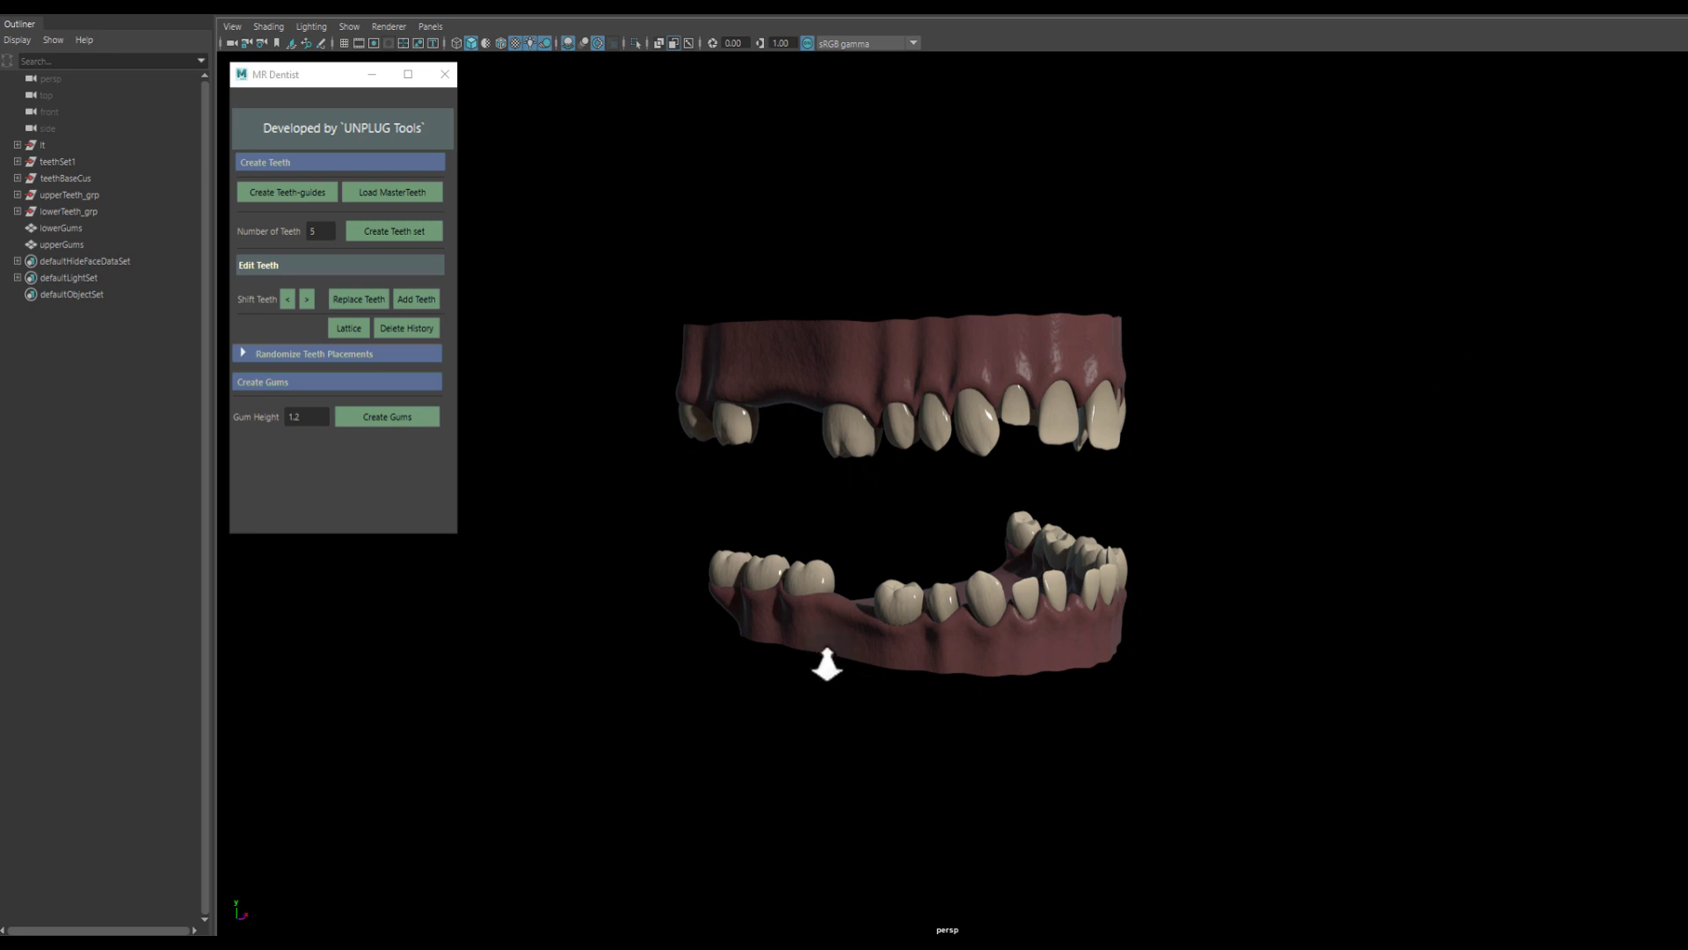
# Replace a lower front tooth with another model, then recreate the lower gums to fit.
pyautogui.scroll(3, 827, 664)
pyautogui.click(972, 632)
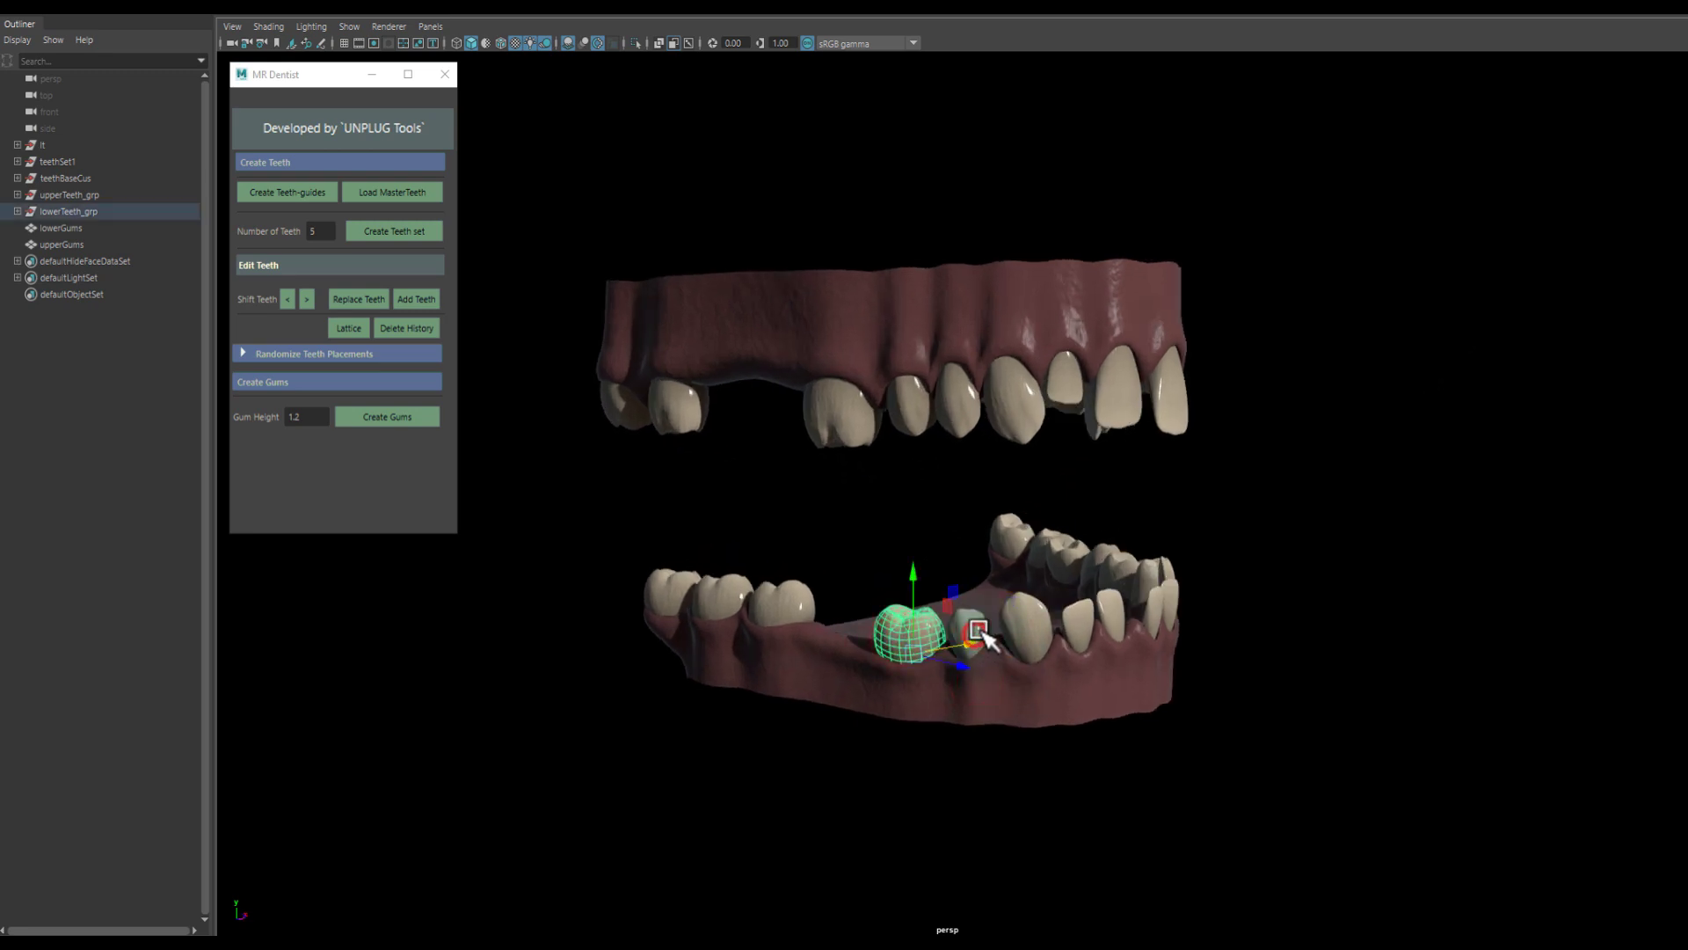
pyautogui.click(376, 298)
pyautogui.click(830, 682)
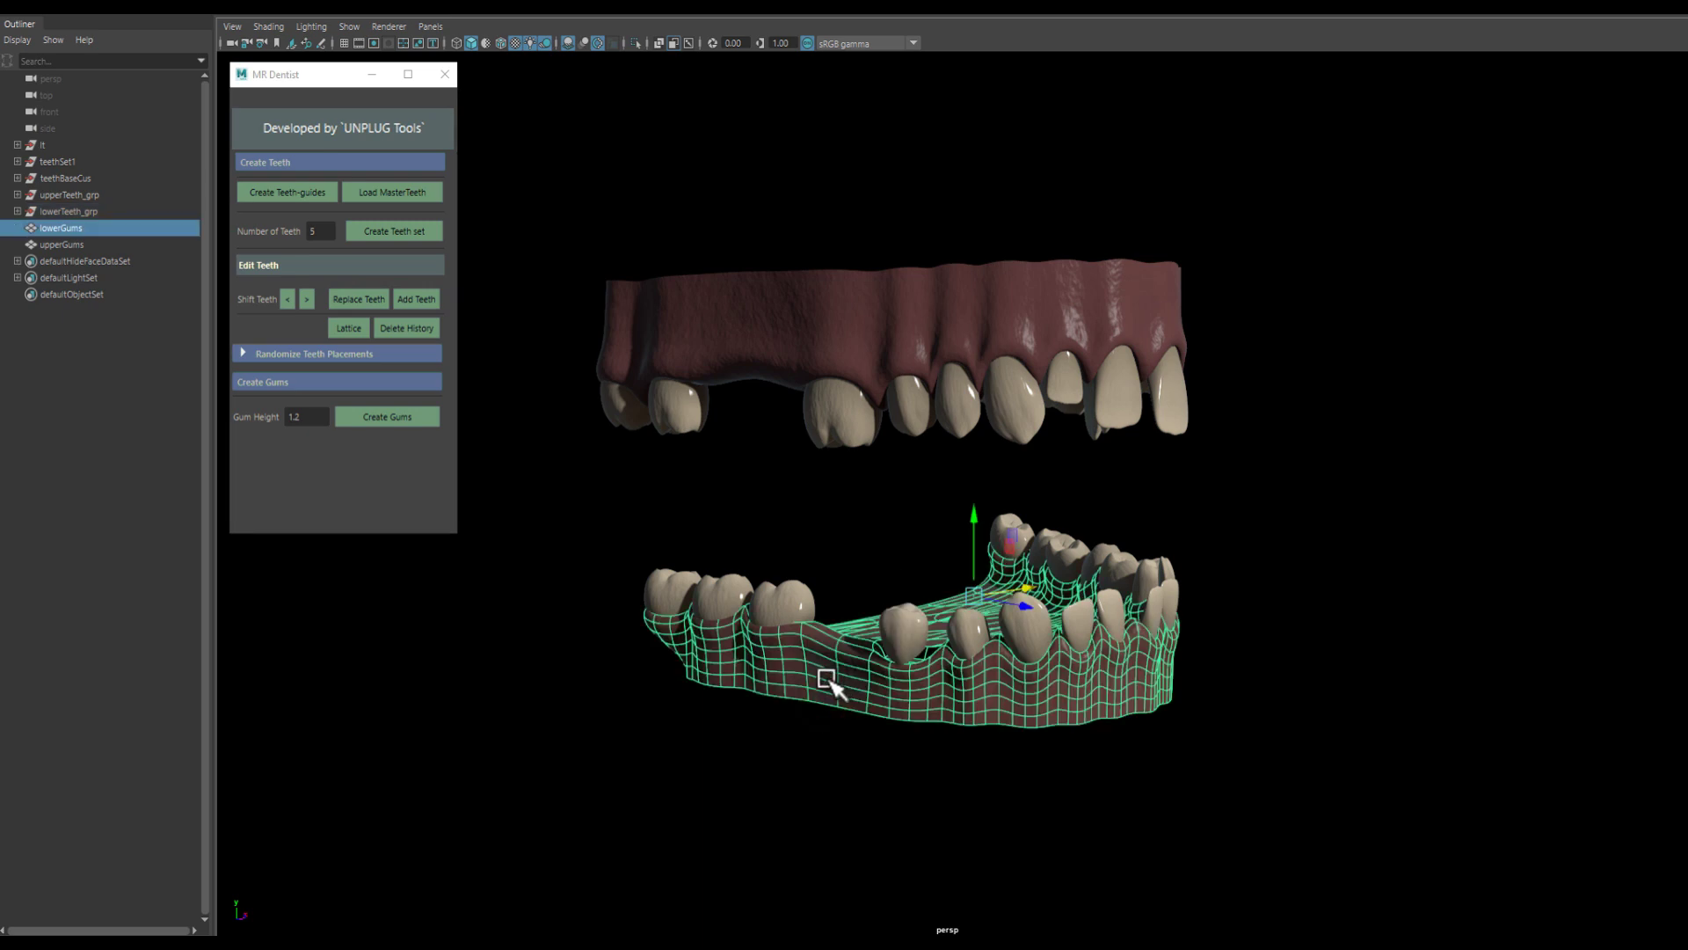
pyautogui.press('Delete')
pyautogui.click(904, 626)
pyautogui.click(393, 417)
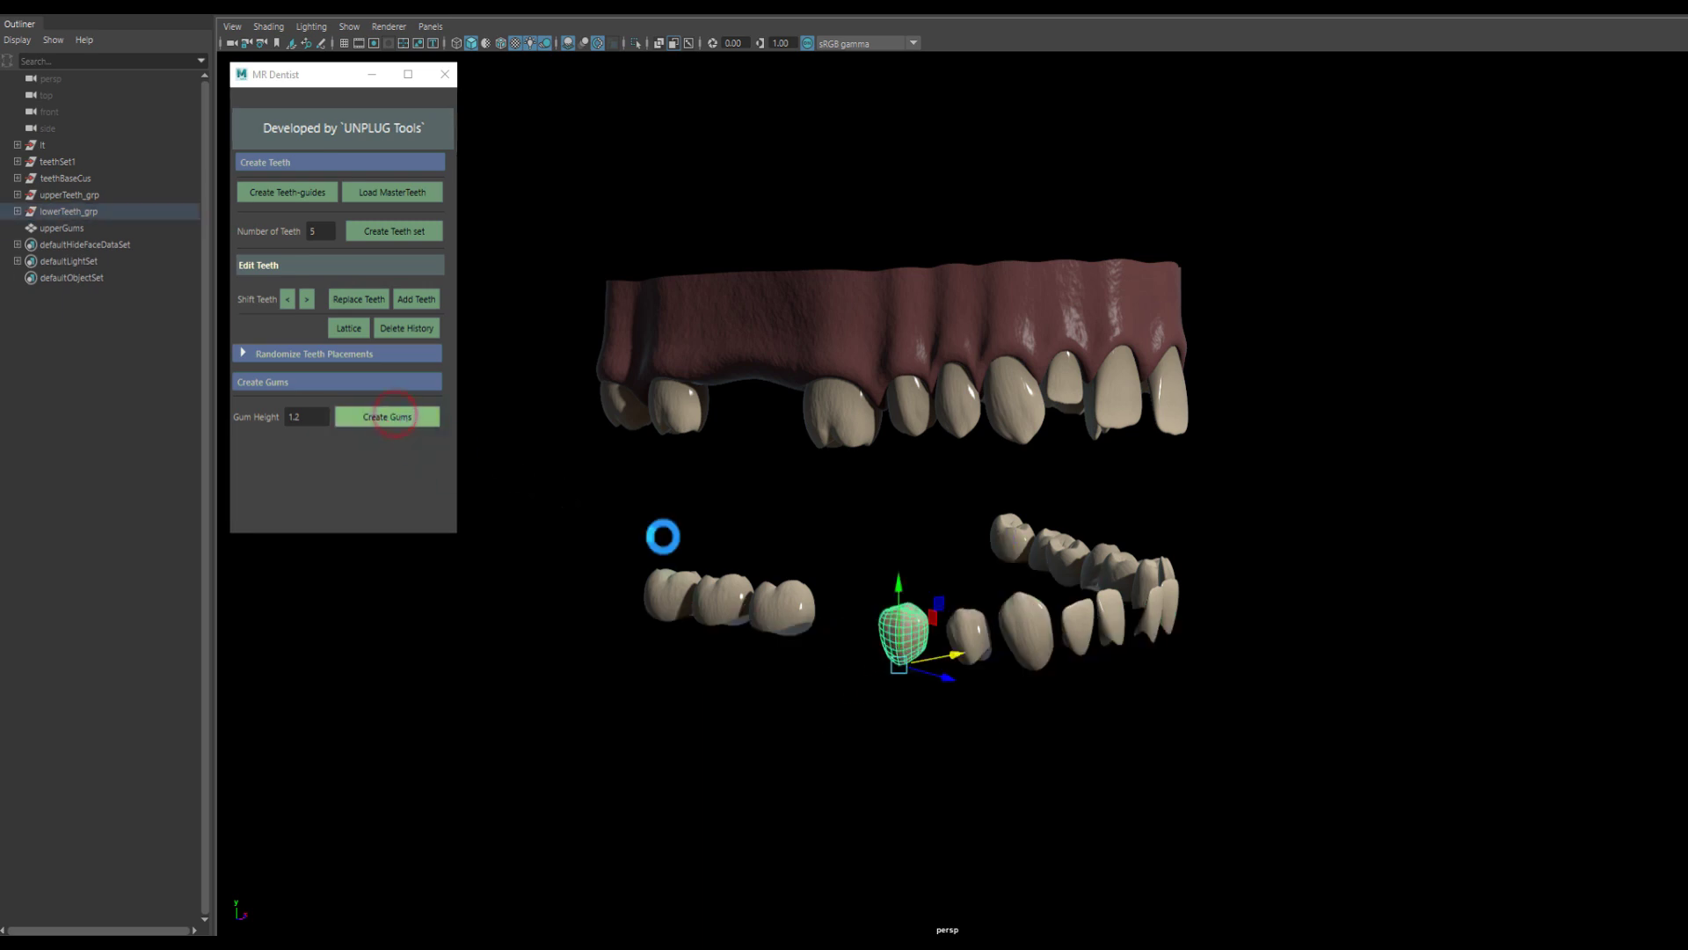
pyautogui.click(1040, 841)
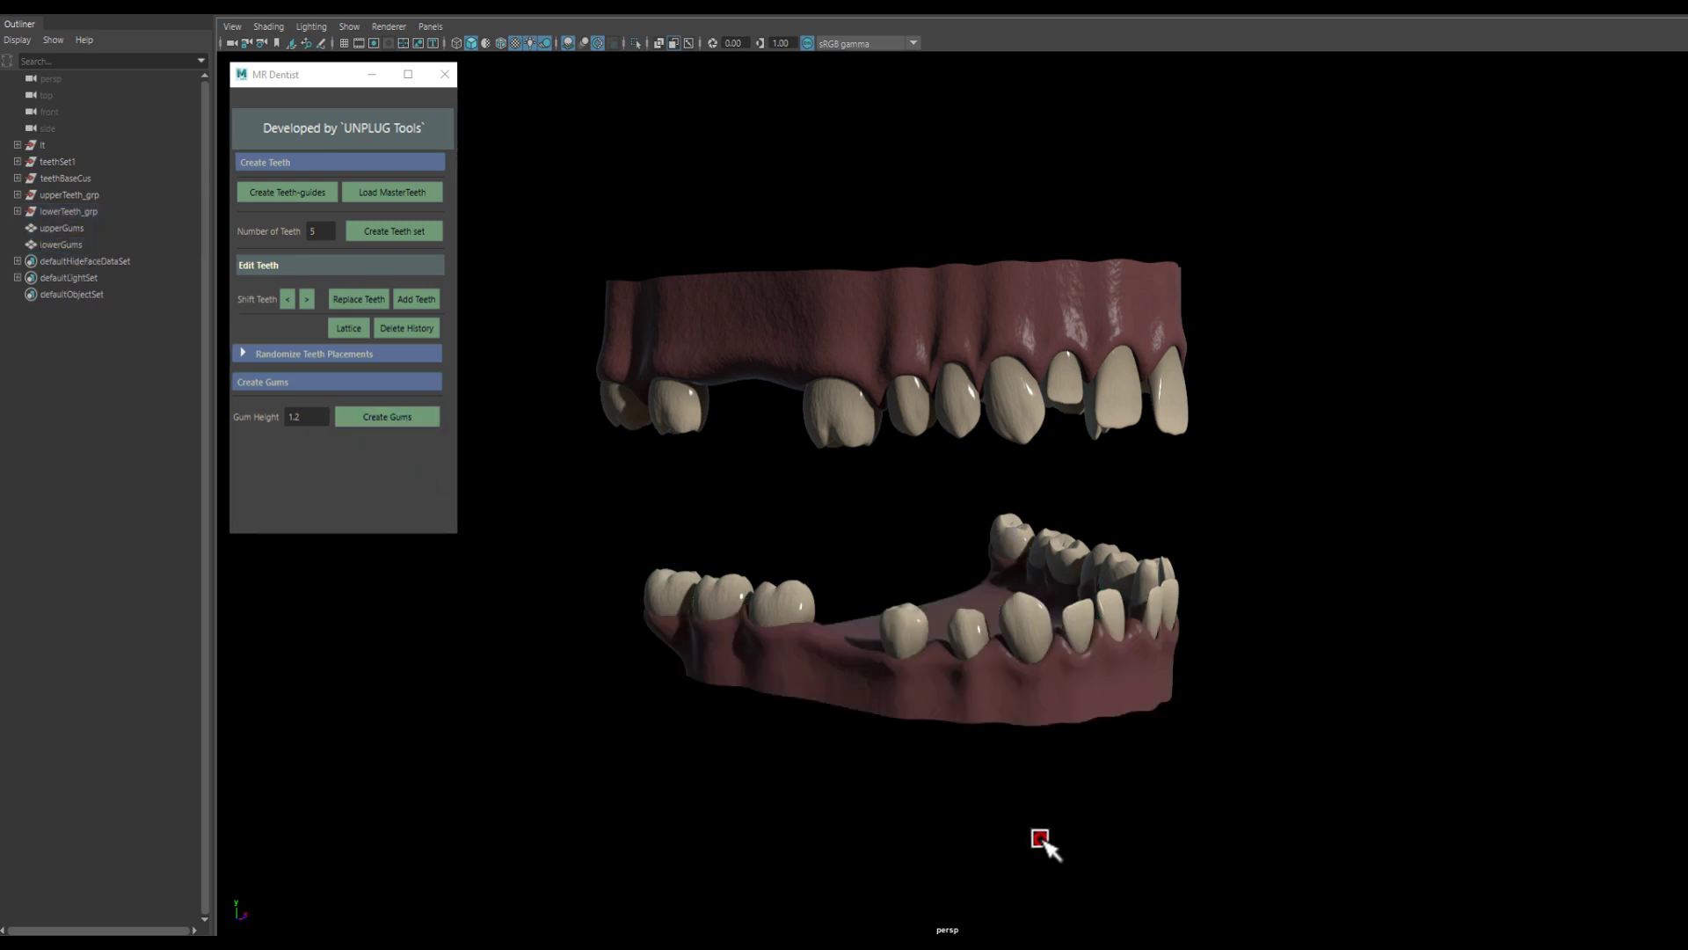
pyautogui.moveTo(1040, 841)
pyautogui.keyDown('alt'); pyautogui.mouseDown()
pyautogui.moveTo(878, 837)
pyautogui.moveTo(1089, 836)
pyautogui.moveTo(1017, 852)
pyautogui.moveTo(1010, 683)
pyautogui.moveTo(980, 534)
pyautogui.moveTo(964, 539)
pyautogui.mouseUp(); pyautogui.keyUp('alt')
pyautogui.moveTo(996, 453)
pyautogui.keyDown('alt'); pyautogui.mouseDown()
pyautogui.moveTo(757, 377)
pyautogui.moveTo(697, 414)
pyautogui.moveTo(867, 414)
pyautogui.moveTo(829, 403)
pyautogui.mouseUp(); pyautogui.keyUp('alt')
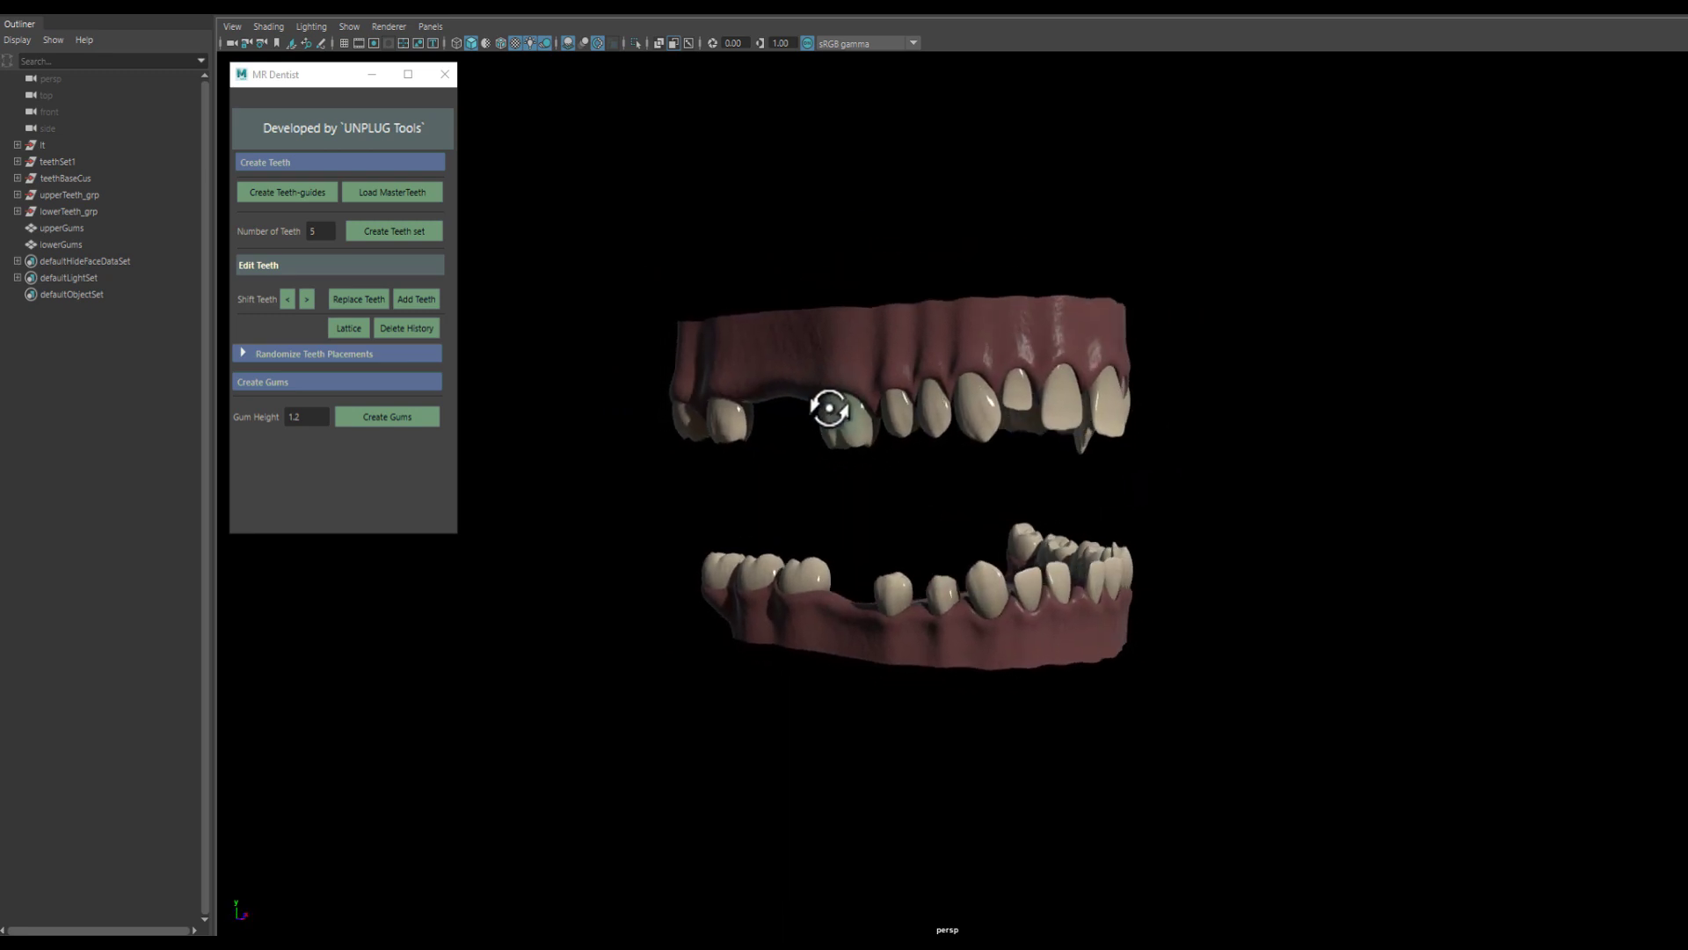
# Turn on Wireframe on Shaded and orbit in to view the jaws from below.
pyautogui.moveTo(788, 458)
pyautogui.keyDown('alt'); pyautogui.mouseDown()
pyautogui.moveTo(769, 467)
pyautogui.moveTo(765, 441)
pyautogui.moveTo(1025, 546)
pyautogui.moveTo(1230, 570)
pyautogui.moveTo(1213, 563)
pyautogui.mouseUp(); pyautogui.keyUp('alt')
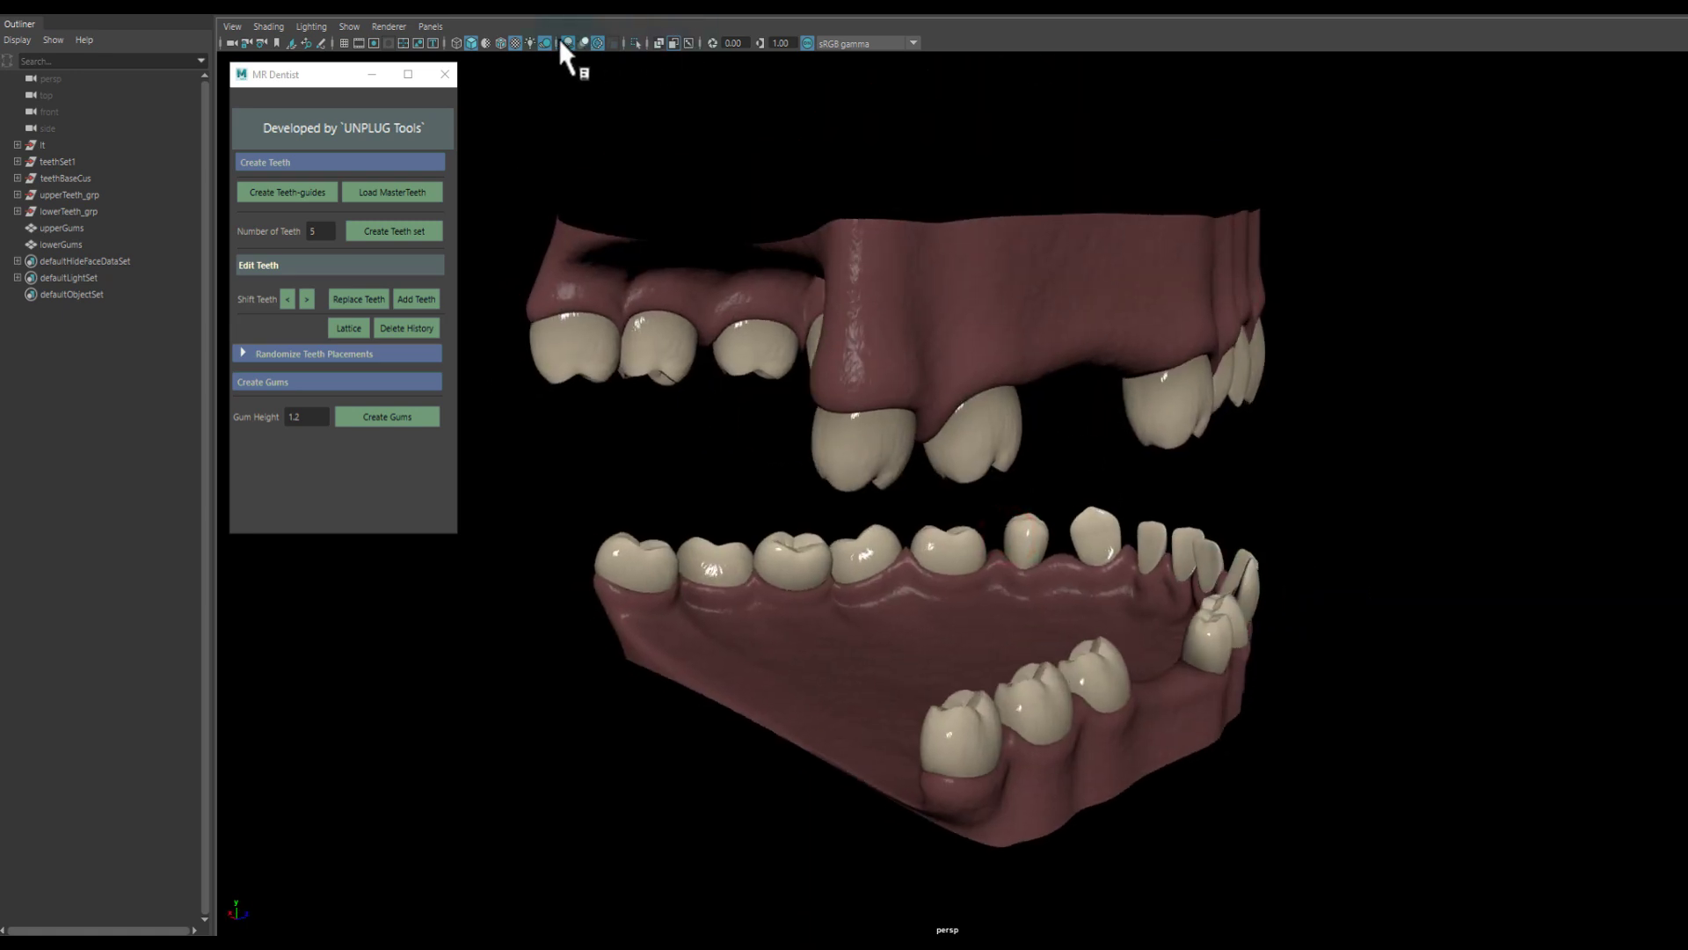
pyautogui.click(503, 44)
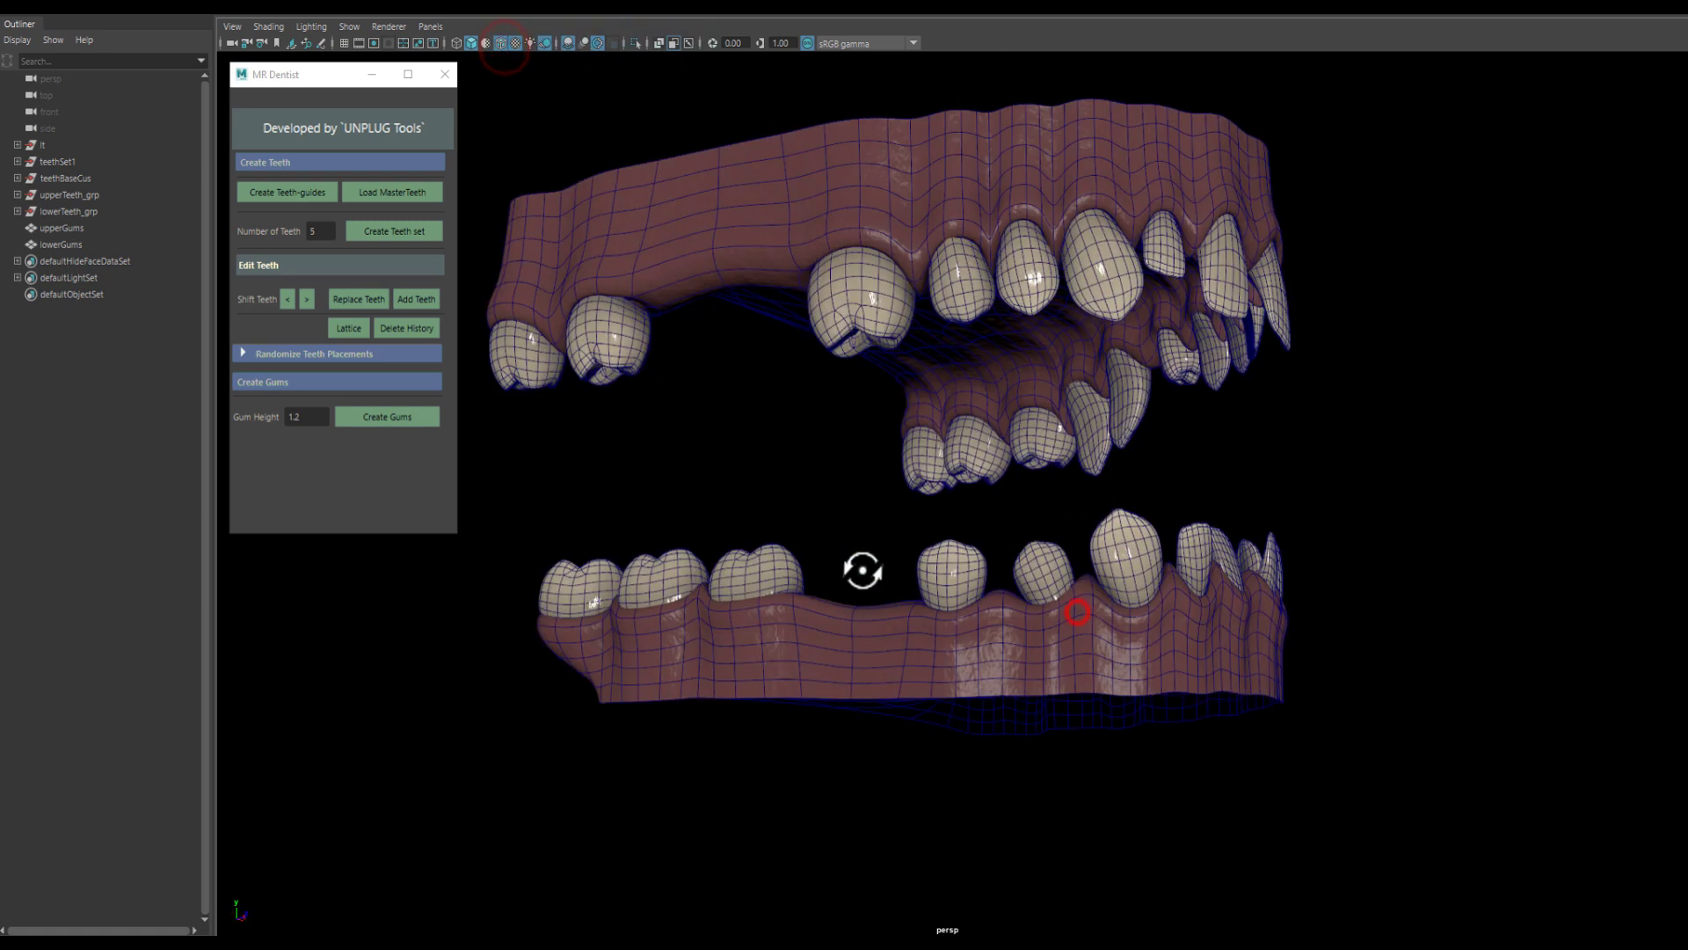
pyautogui.moveTo(863, 570)
pyautogui.keyDown('alt'); pyautogui.mouseDown()
pyautogui.moveTo(867, 607)
pyautogui.moveTo(939, 631)
pyautogui.mouseUp(); pyautogui.keyUp('alt')
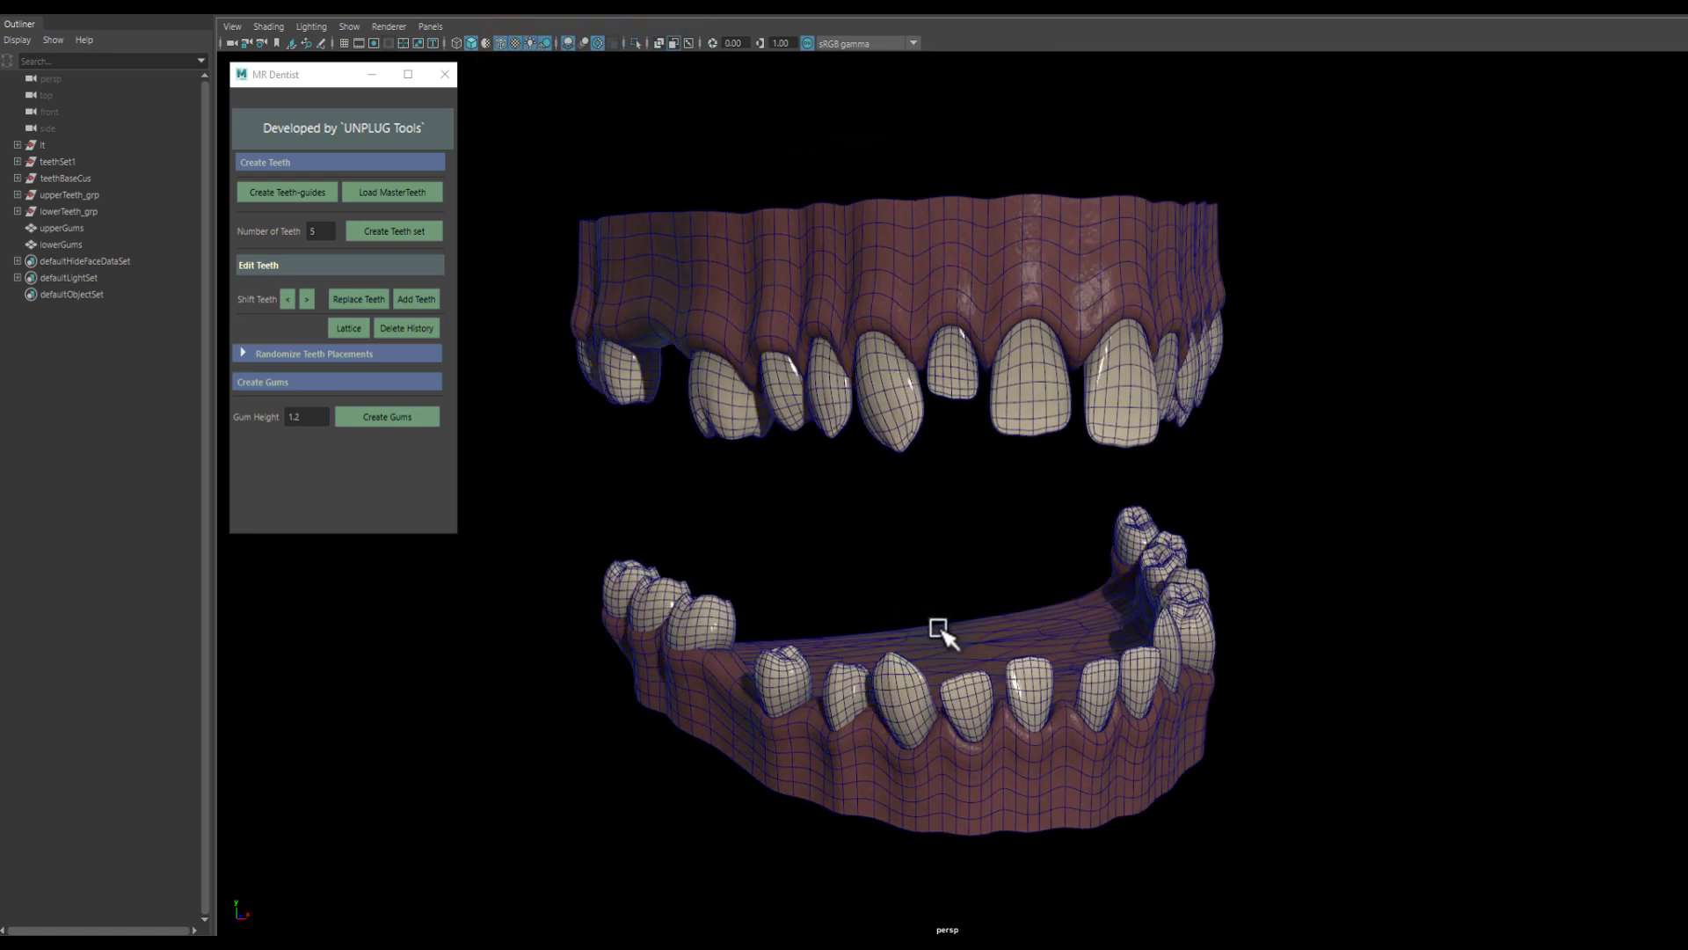
pyautogui.moveTo(1134, 642)
pyautogui.keyDown('alt'); pyautogui.mouseDown()
pyautogui.moveTo(1017, 641)
pyautogui.moveTo(1142, 636)
pyautogui.moveTo(1225, 581)
pyautogui.moveTo(862, 603)
pyautogui.moveTo(1116, 659)
pyautogui.moveTo(1093, 667)
pyautogui.moveTo(988, 621)
pyautogui.mouseUp(); pyautogui.keyUp('alt')
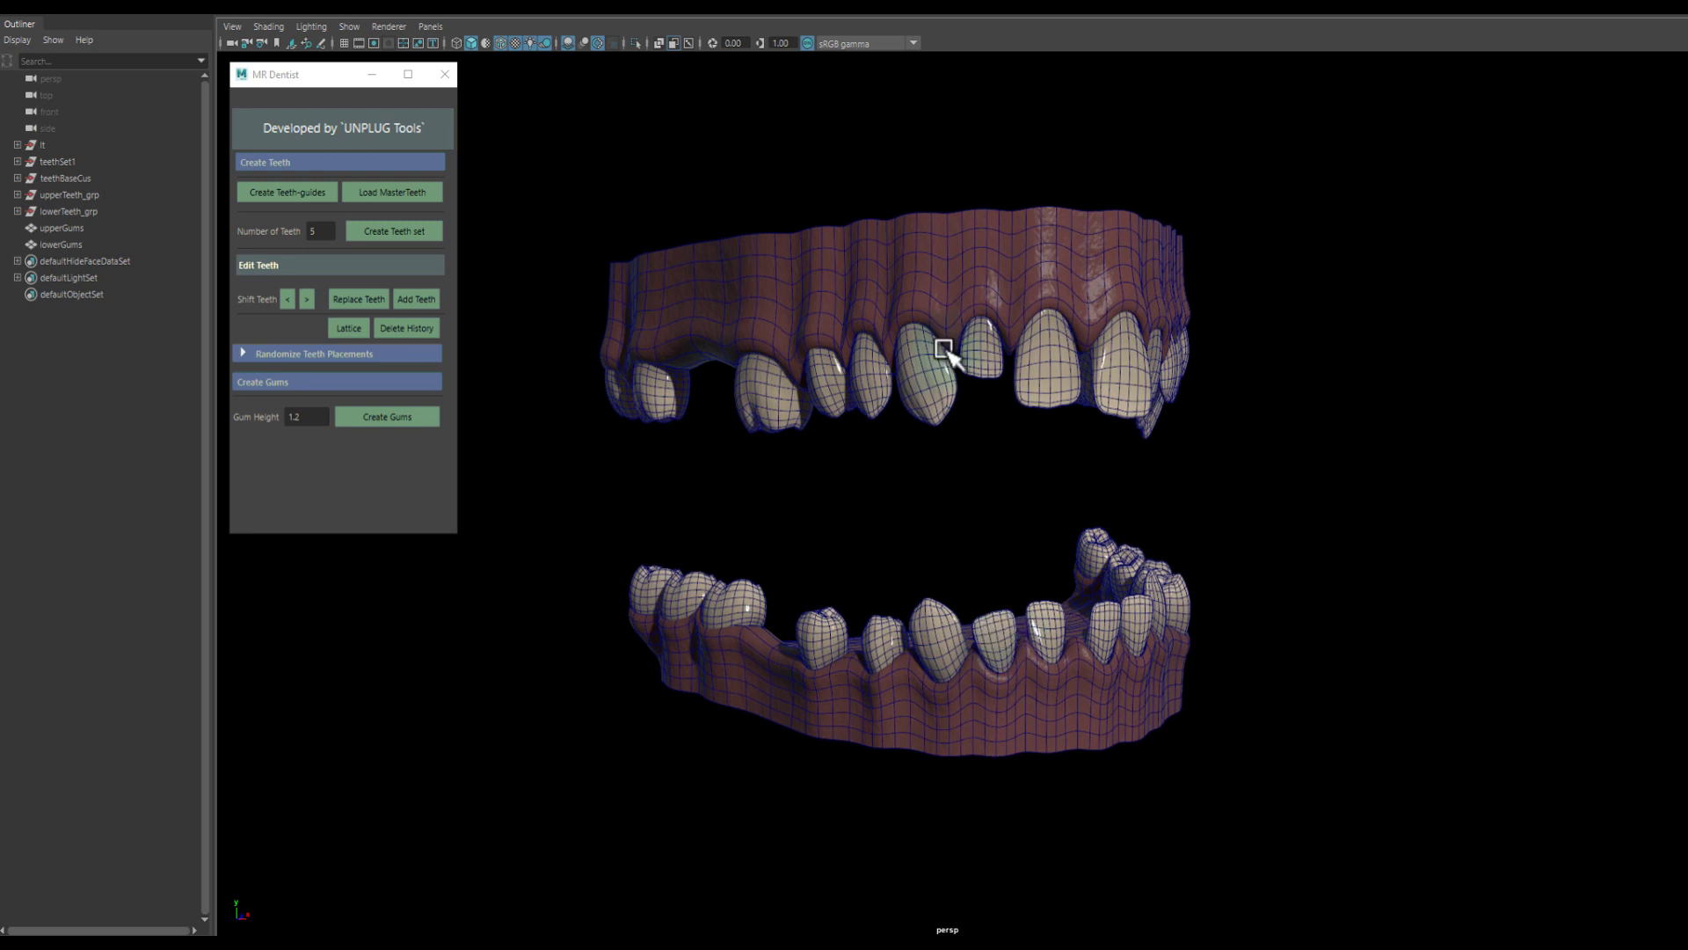
# Isolate the upper gums and upper teeth and inspect the palate from below.
pyautogui.click(1029, 368)
pyautogui.keyDown('shift'); pyautogui.click(1027, 267); pyautogui.keyUp('shift')
pyautogui.press('Up')
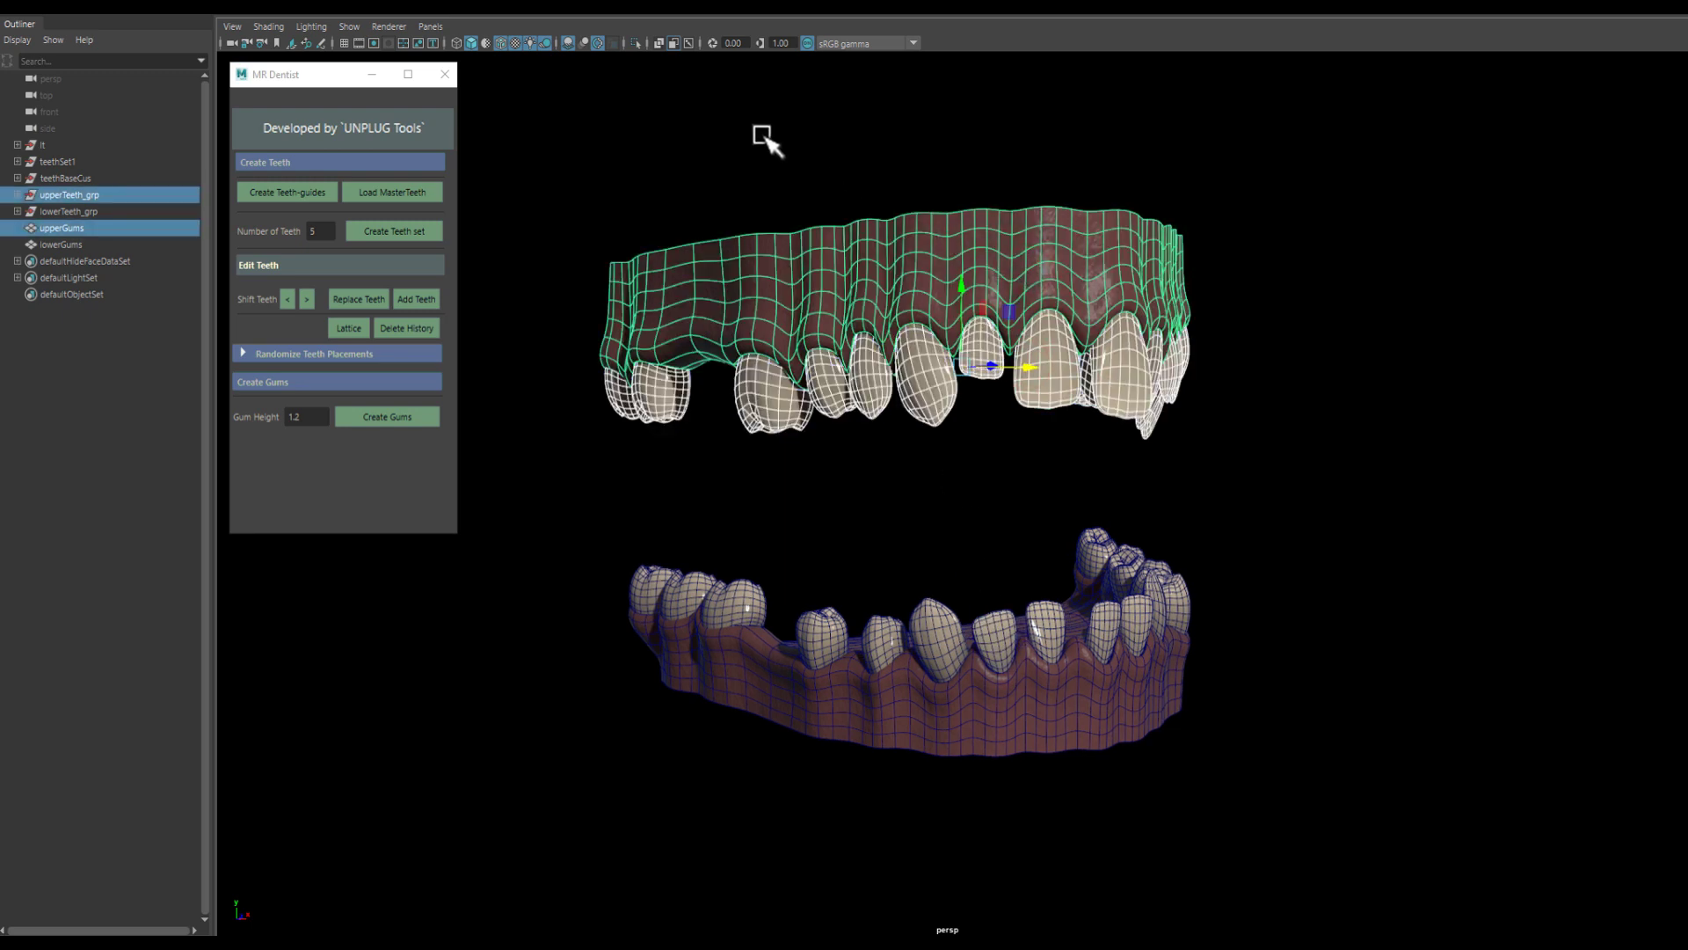
pyautogui.click(636, 42)
pyautogui.moveTo(780, 174)
pyautogui.keyDown('alt'); pyautogui.mouseDown()
pyautogui.moveTo(867, 256)
pyautogui.moveTo(875, 233)
pyautogui.moveTo(904, 358)
pyautogui.moveTo(1119, 369)
pyautogui.moveTo(1214, 418)
pyautogui.moveTo(1272, 395)
pyautogui.moveTo(1285, 513)
pyautogui.moveTo(1115, 505)
pyautogui.moveTo(1090, 584)
pyautogui.moveTo(847, 536)
pyautogui.moveTo(727, 486)
pyautogui.moveTo(641, 551)
pyautogui.moveTo(724, 554)
pyautogui.moveTo(625, 542)
pyautogui.moveTo(682, 520)
pyautogui.moveTo(864, 534)
pyautogui.moveTo(648, 535)
pyautogui.moveTo(708, 540)
pyautogui.mouseUp(); pyautogui.keyUp('alt')
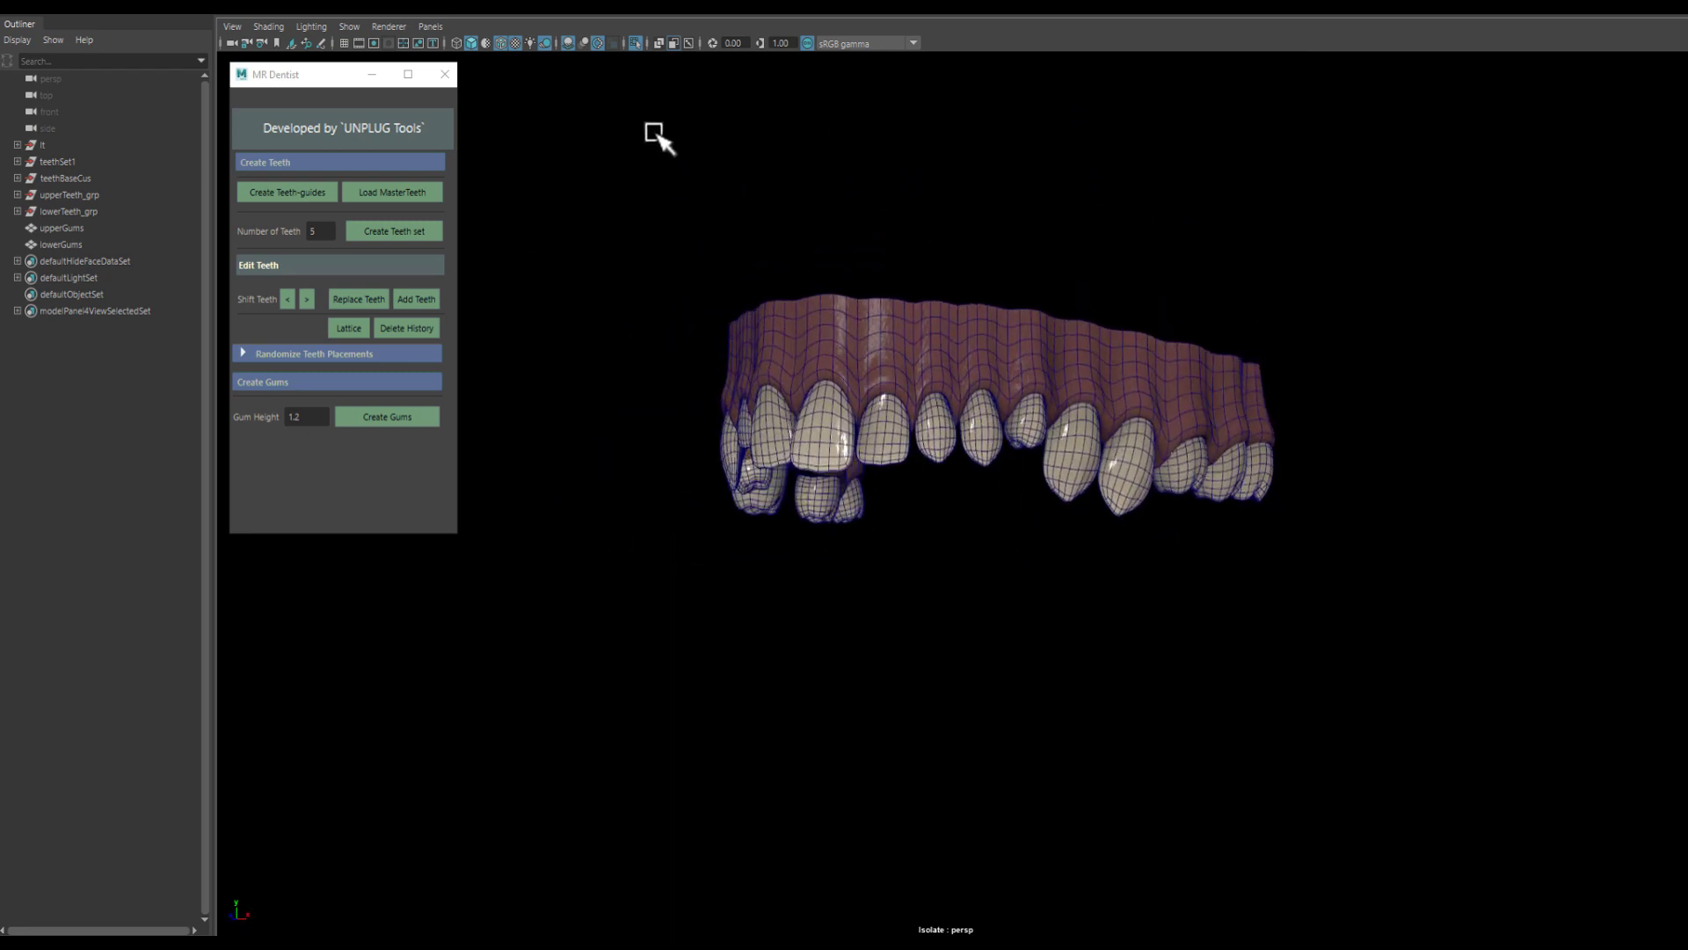
# Bring both jaws back into view and turn off the wireframe overlay.
pyautogui.click(636, 43)
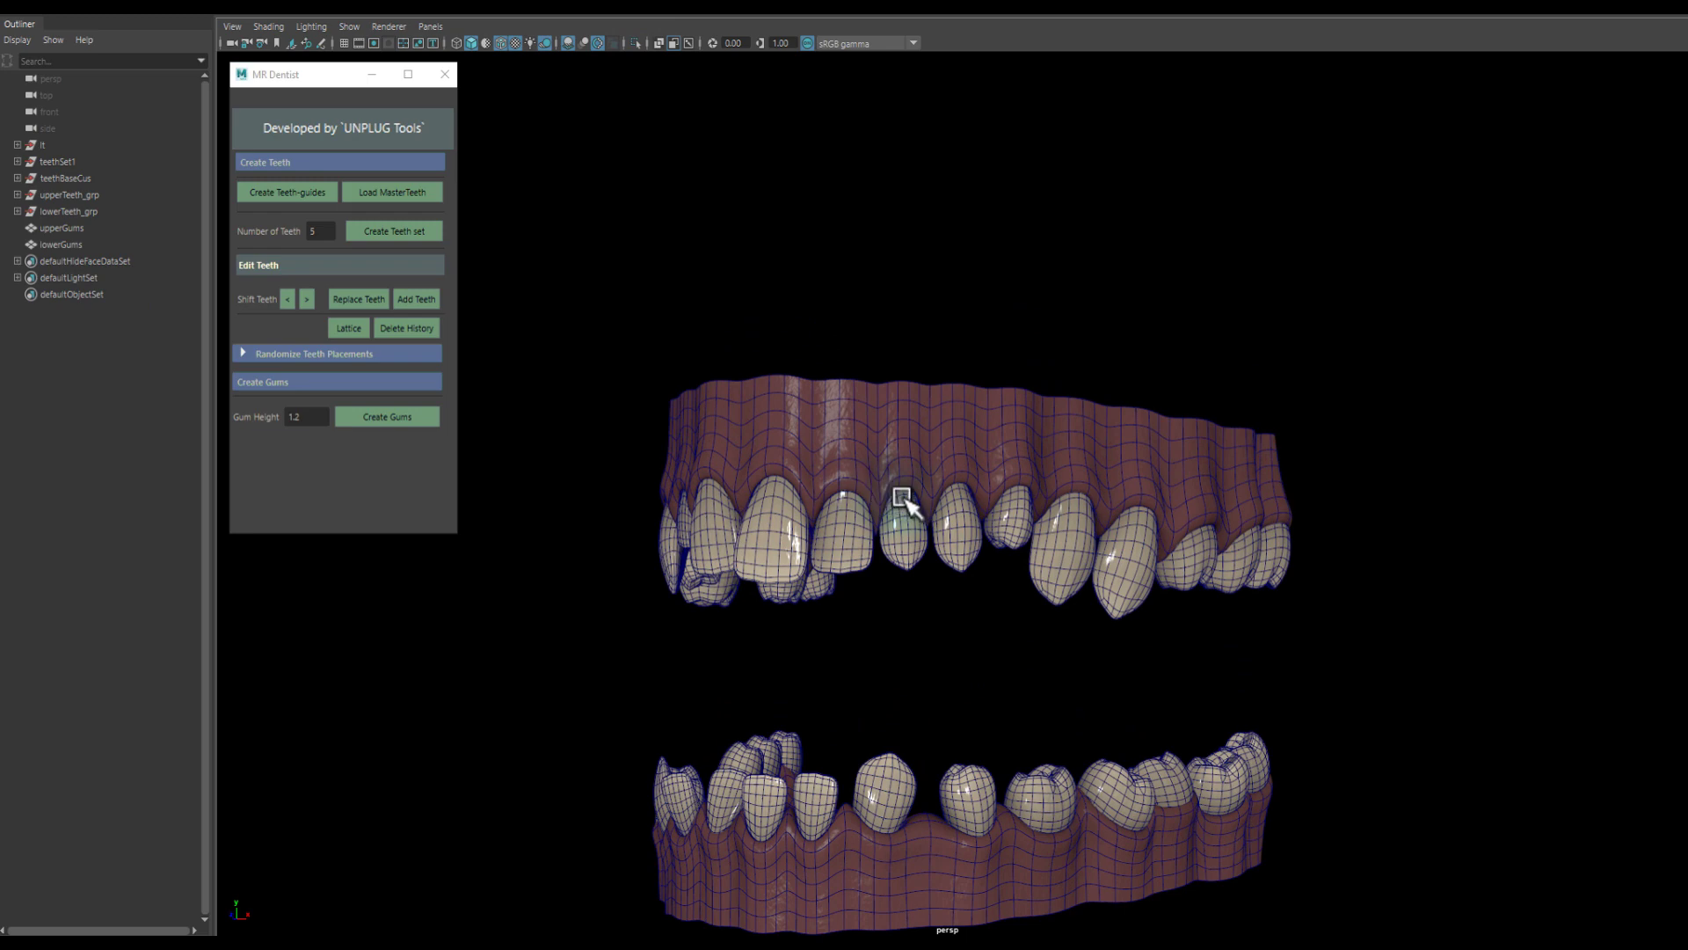
pyautogui.moveTo(901, 497)
pyautogui.keyDown('alt'); pyautogui.mouseDown()
pyautogui.moveTo(902, 547)
pyautogui.moveTo(844, 492)
pyautogui.moveTo(1281, 478)
pyautogui.moveTo(1281, 463)
pyautogui.moveTo(1138, 591)
pyautogui.moveTo(1162, 587)
pyautogui.moveTo(1055, 536)
pyautogui.moveTo(1018, 472)
pyautogui.moveTo(961, 460)
pyautogui.moveTo(1038, 470)
pyautogui.mouseUp(); pyautogui.keyUp('alt')
pyautogui.click(498, 42)
# Add a small tooth in the upper front gap, shrink it, then discard it.
pyautogui.click(1033, 422)
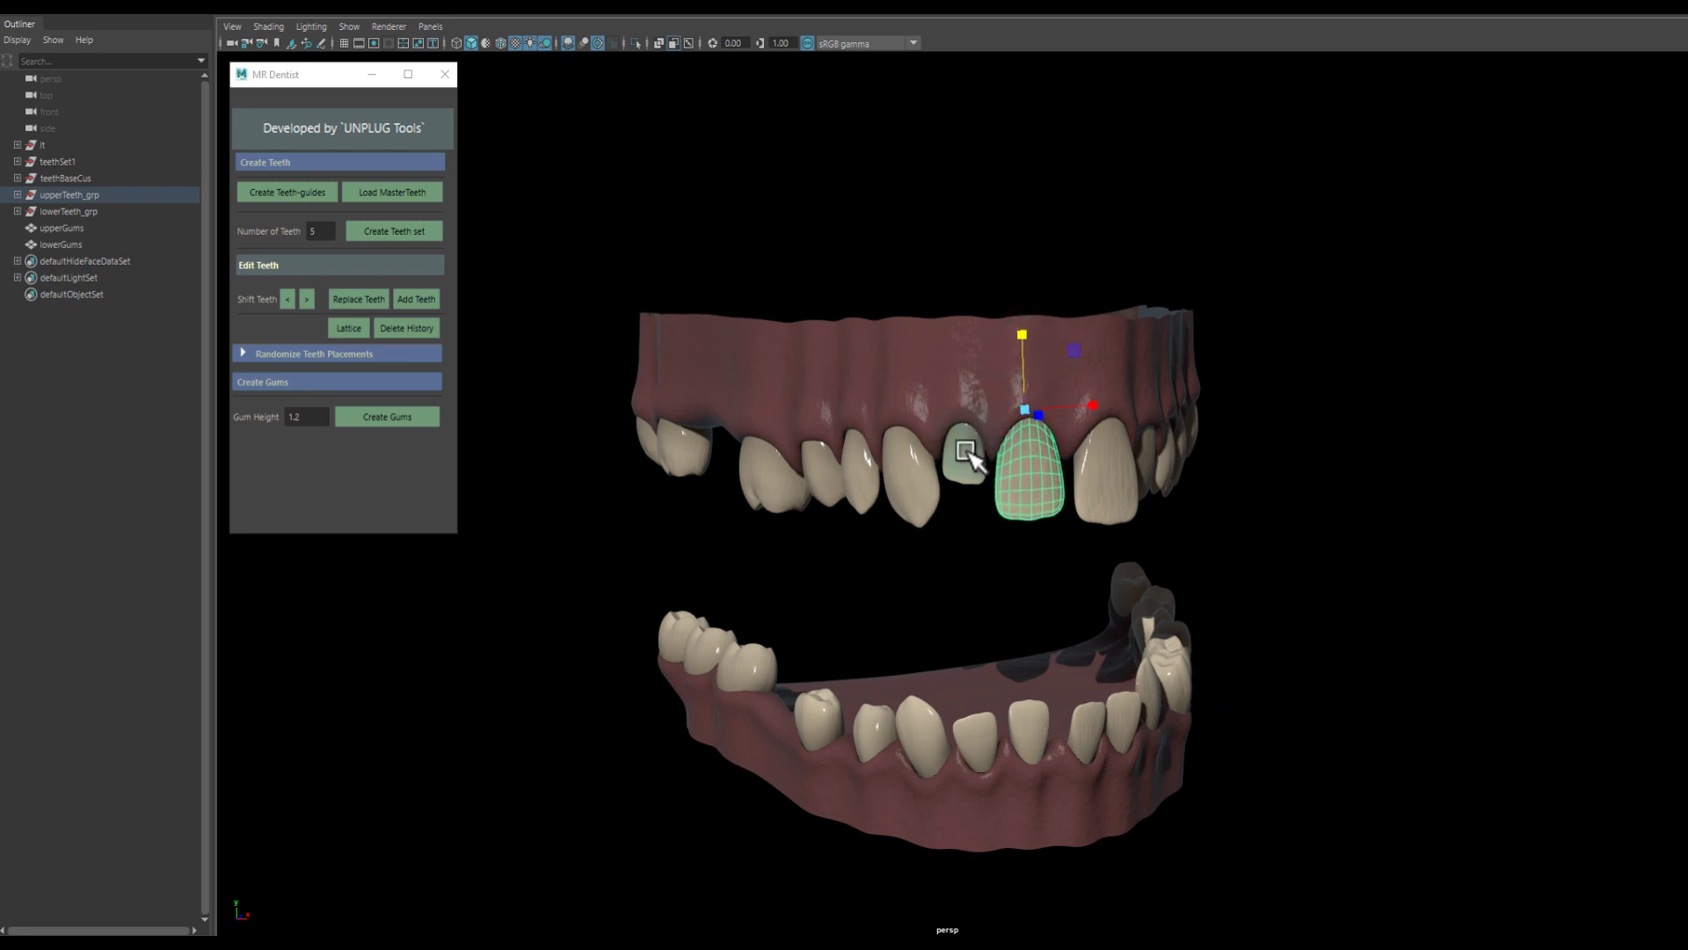
pyautogui.keyDown('shift'); pyautogui.click(970, 454); pyautogui.keyUp('shift')
pyautogui.click(411, 299)
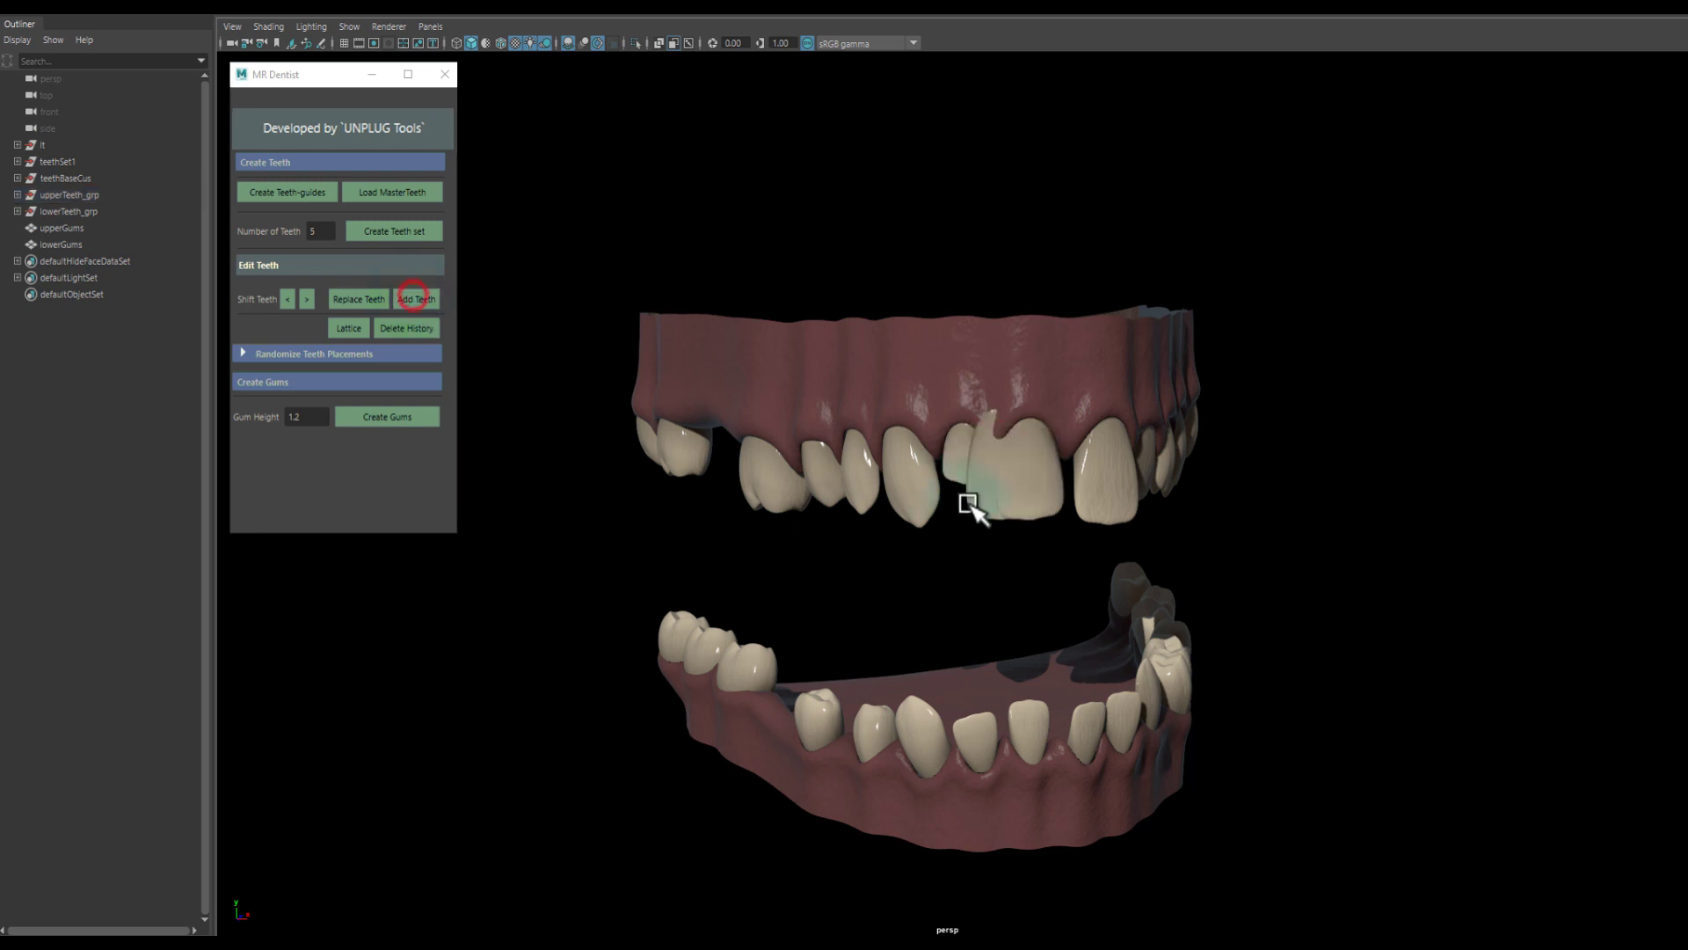
pyautogui.scroll(1, 994, 500)
pyautogui.click(985, 490)
pyautogui.moveTo(1001, 396); pyautogui.dragTo(948, 396)
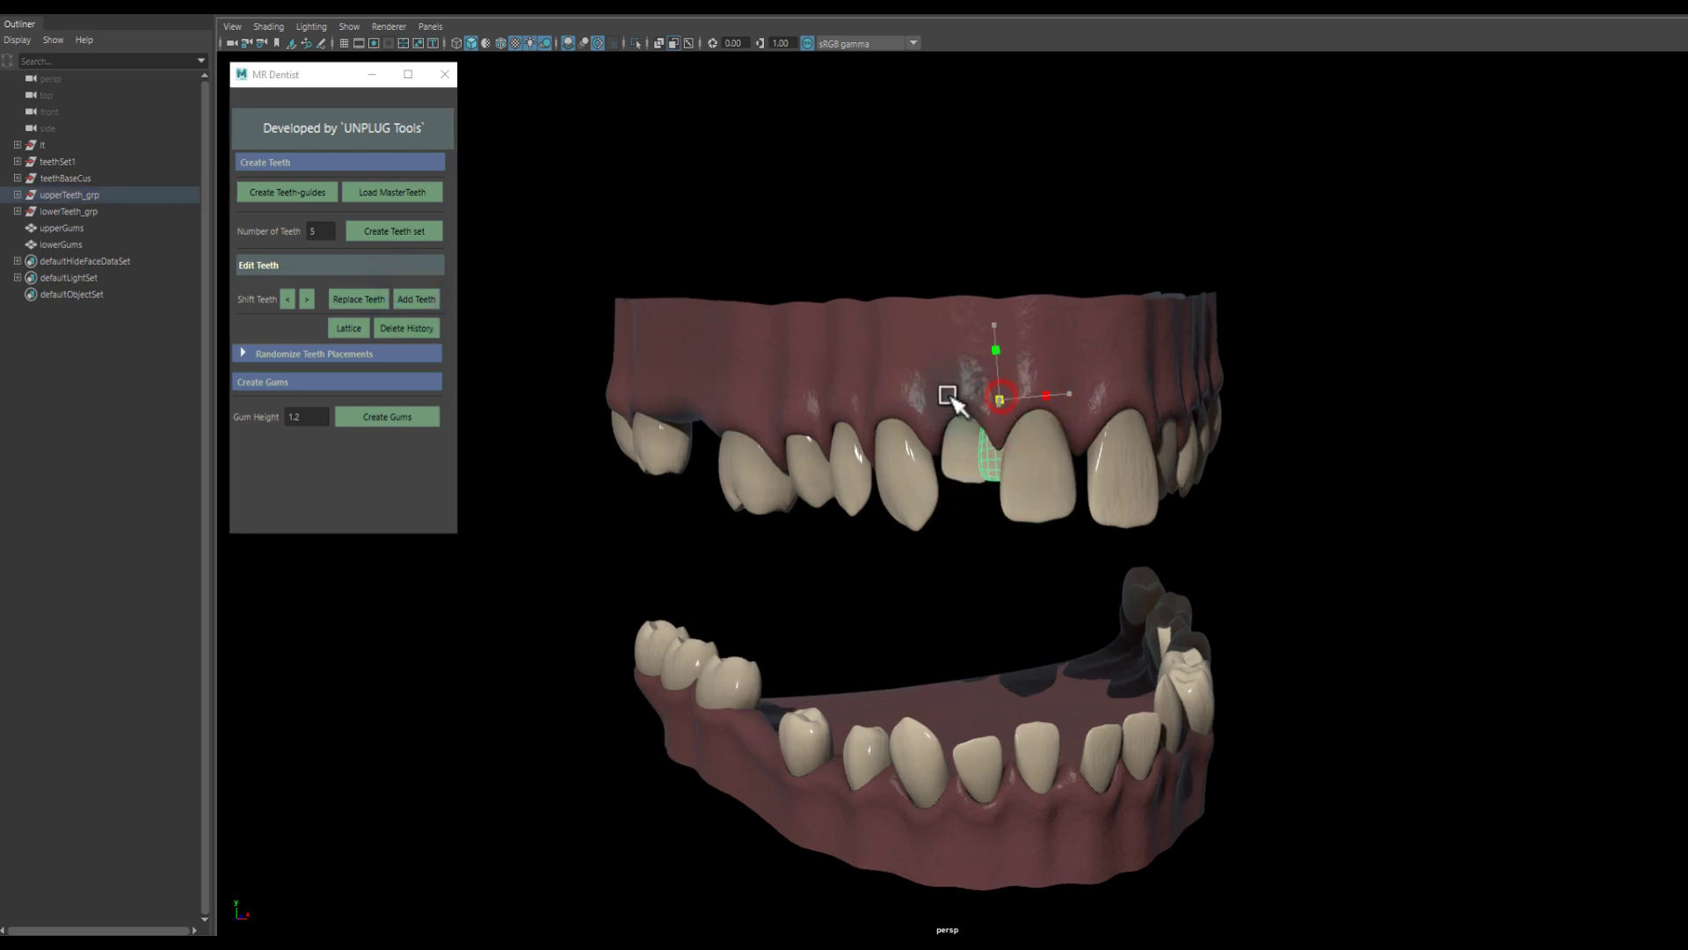
pyautogui.hotkey('ctrl', 'z')
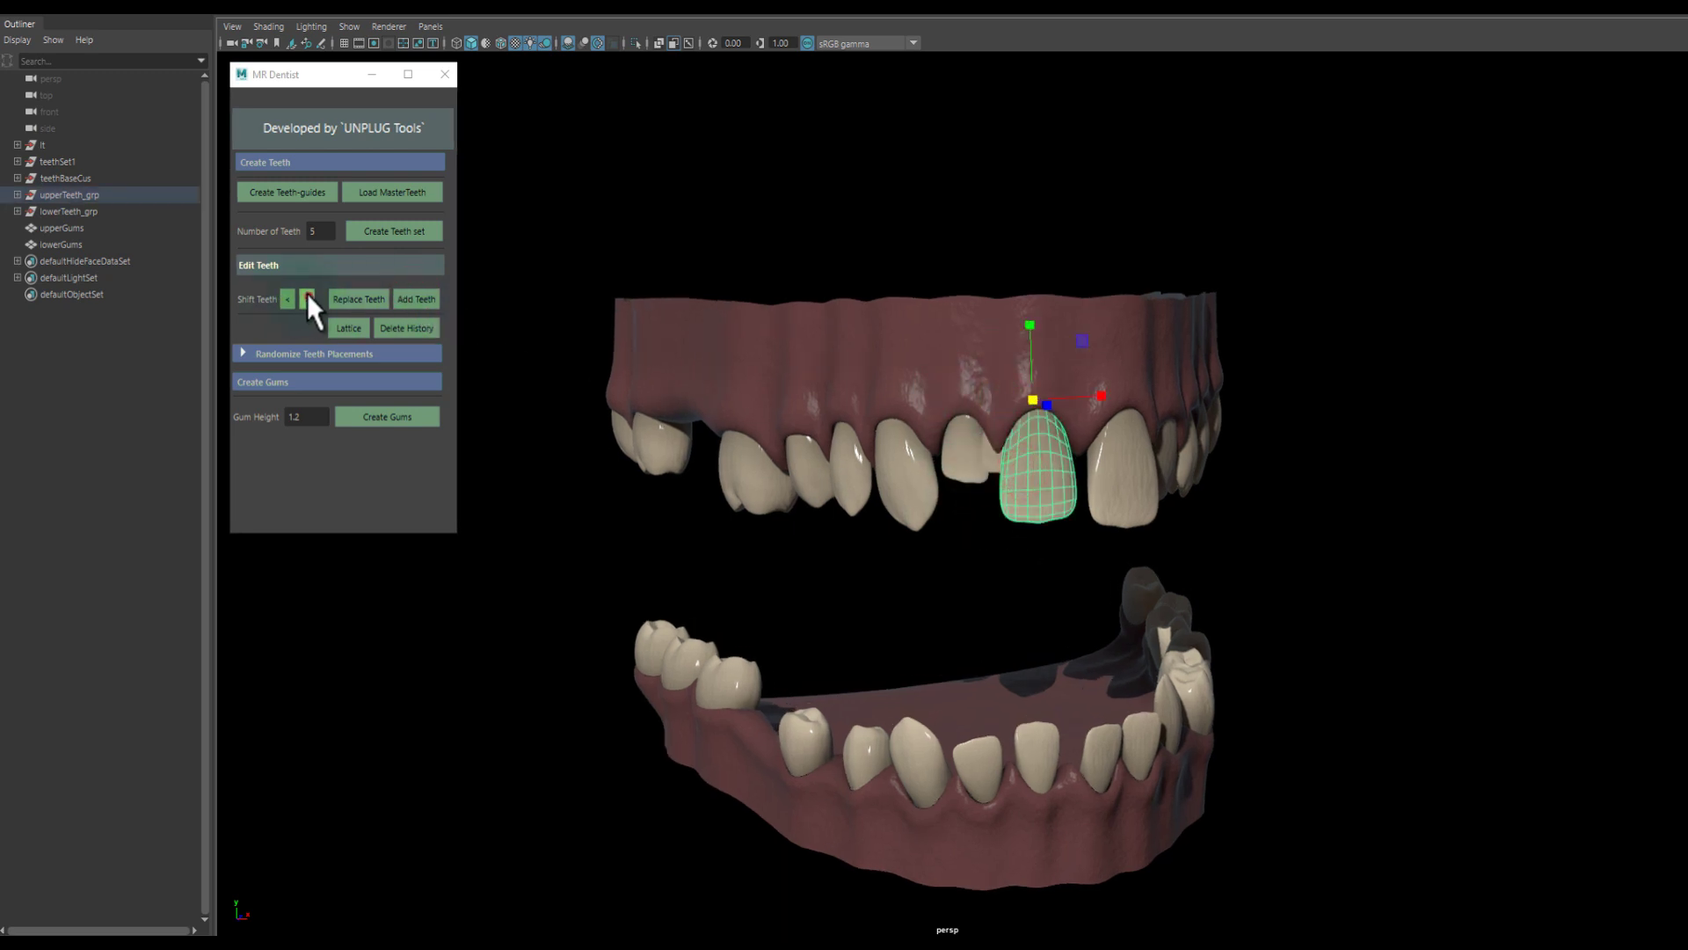
# Shift one upper tooth right, then shift selected upper front teeth left along the arch.
pyautogui.click(307, 299)
pyautogui.moveTo(1000, 471)
pyautogui.keyDown('alt'); pyautogui.mouseDown()
pyautogui.moveTo(1011, 508)
pyautogui.moveTo(972, 271)
pyautogui.mouseUp(); pyautogui.keyUp('alt')
pyautogui.click(949, 350)
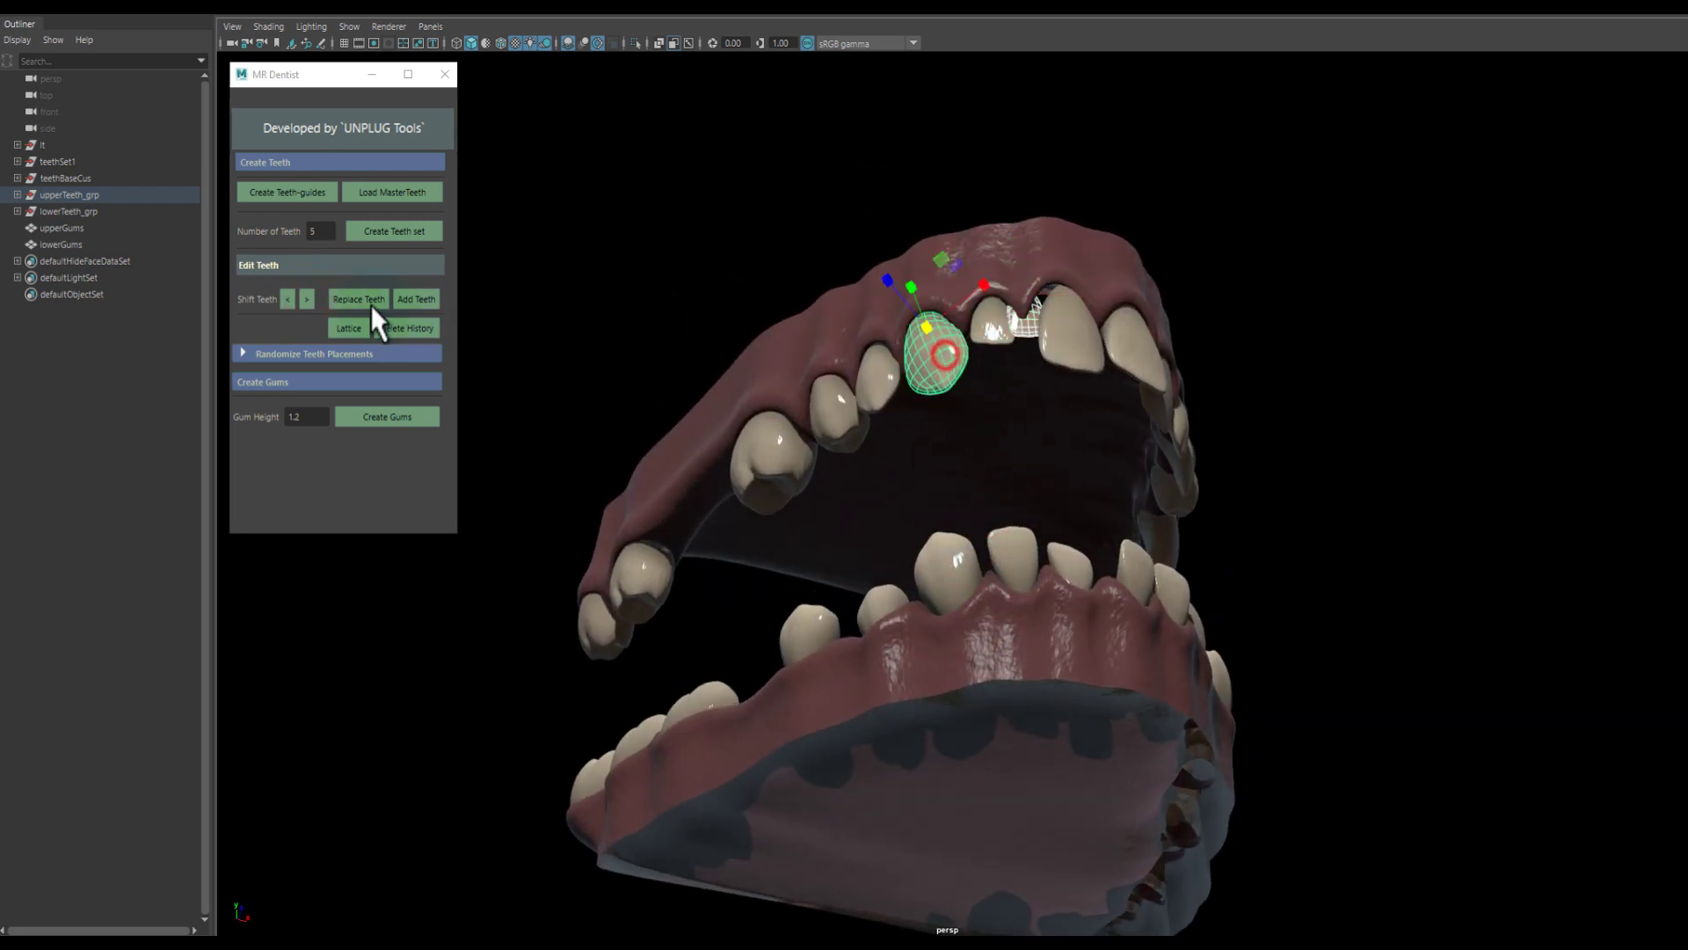
pyautogui.moveTo(991, 396)
pyautogui.keyDown('alt'); pyautogui.mouseDown()
pyautogui.moveTo(923, 412)
pyautogui.moveTo(898, 489)
pyautogui.mouseUp(); pyautogui.keyUp('alt')
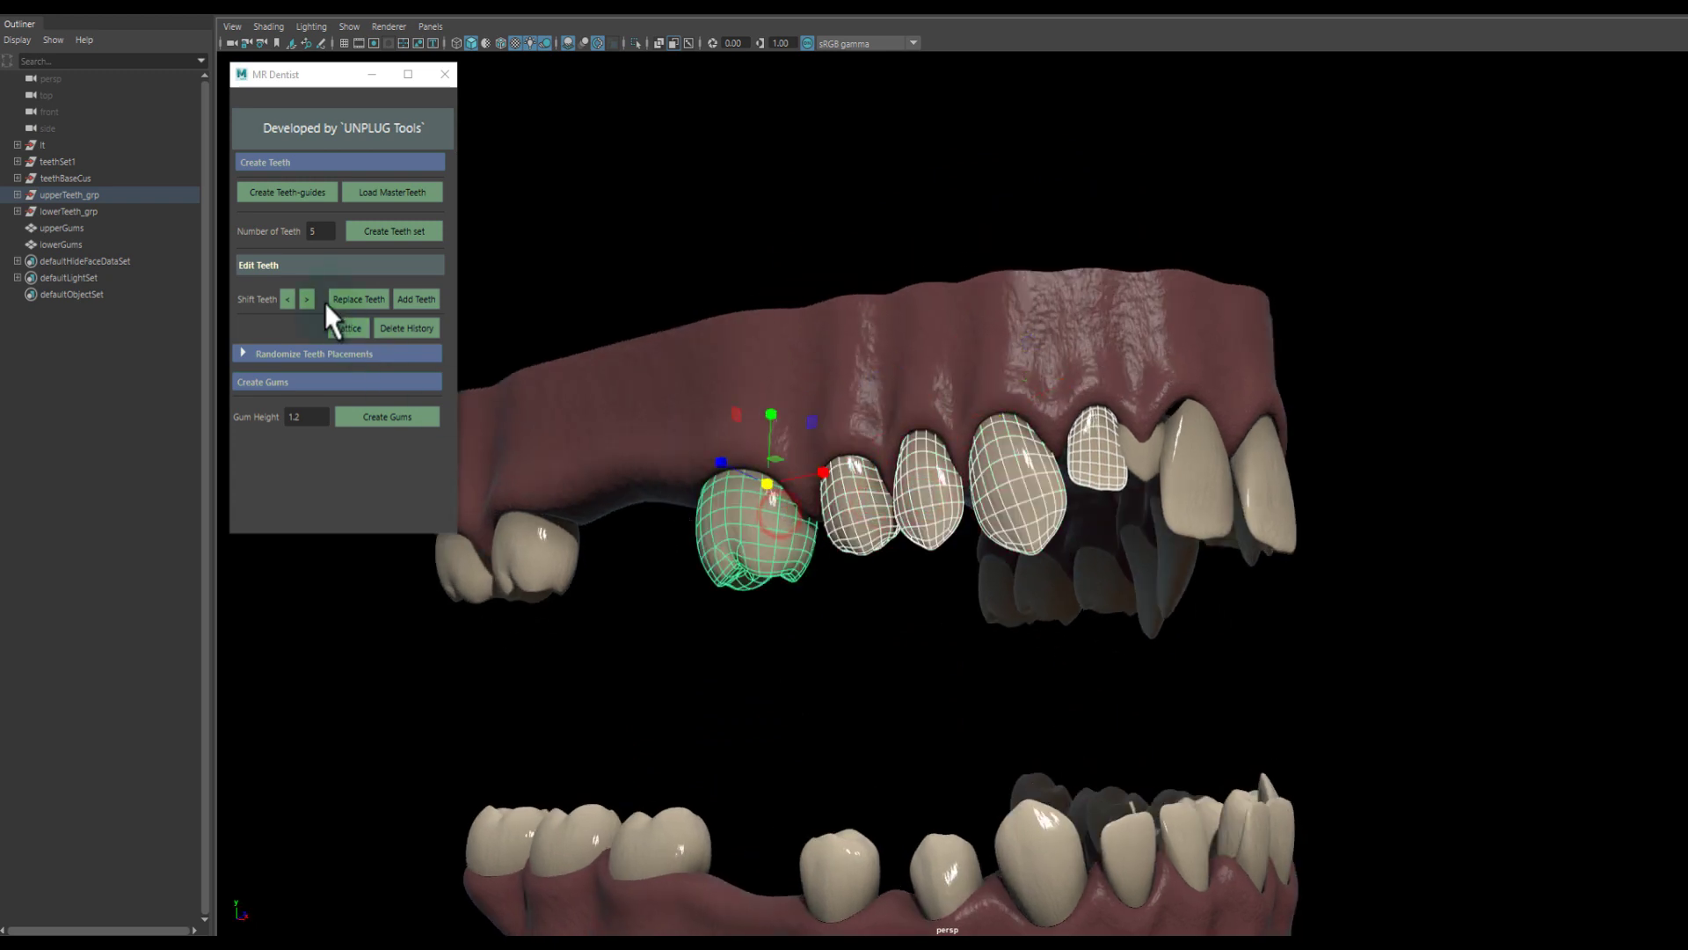
pyautogui.click(288, 299)
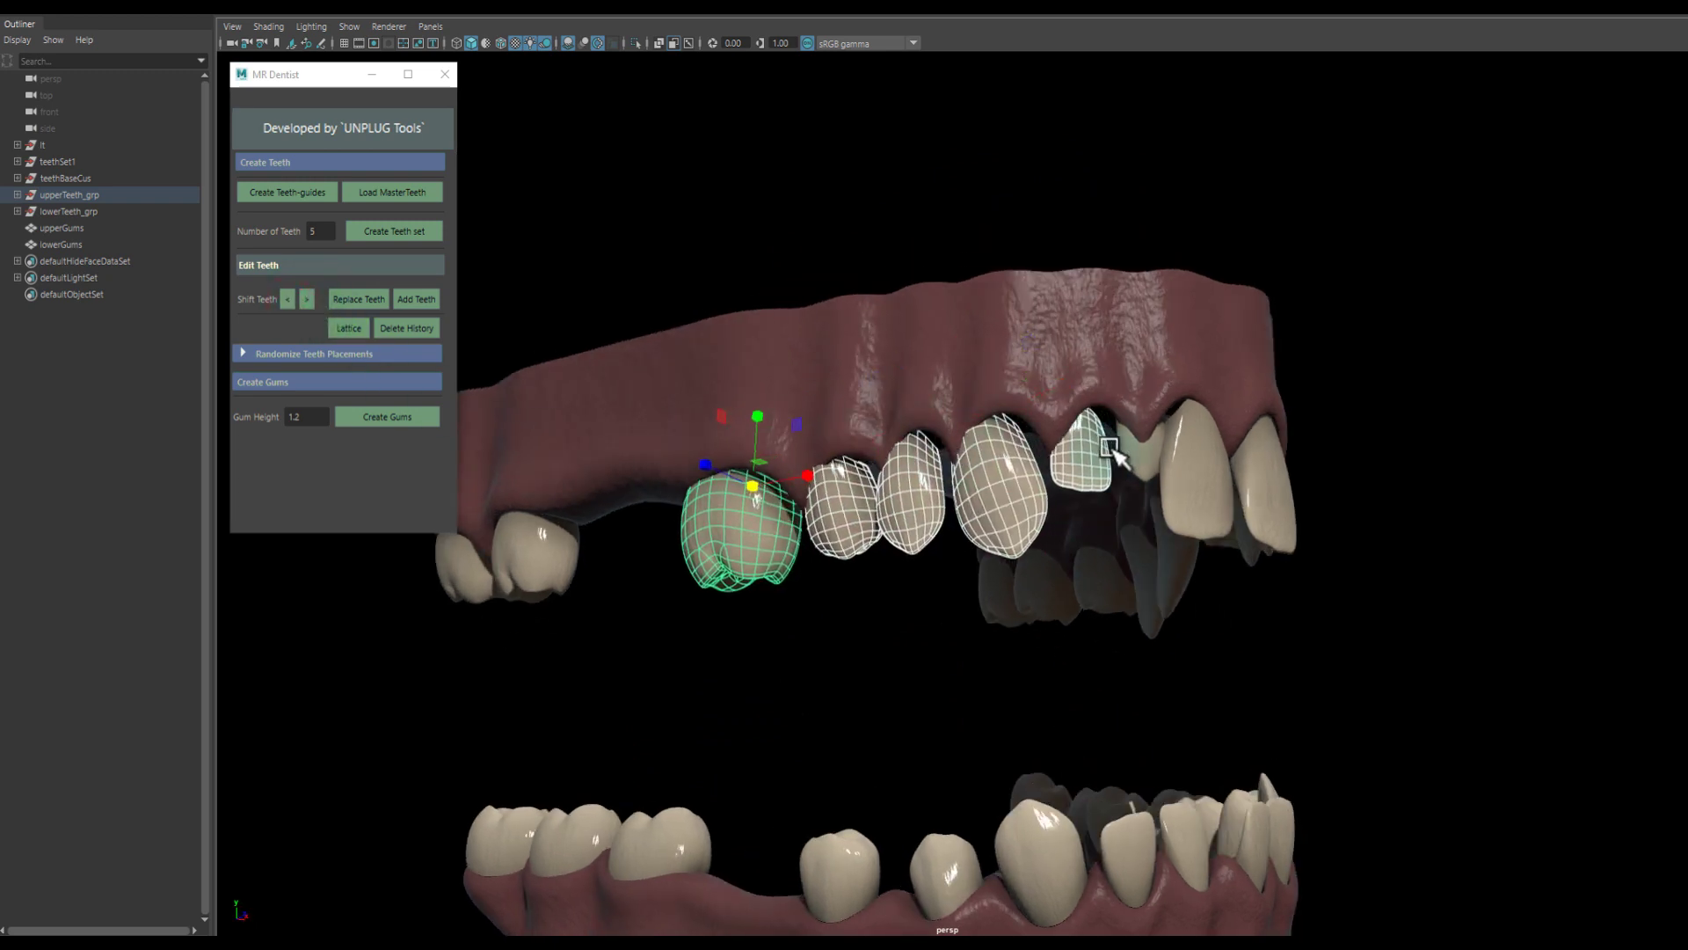
# Delete the upper gums and shift a front upper tooth left twice along the arch.
pyautogui.click(1138, 358)
pyautogui.press('Delete')
pyautogui.click(1129, 435)
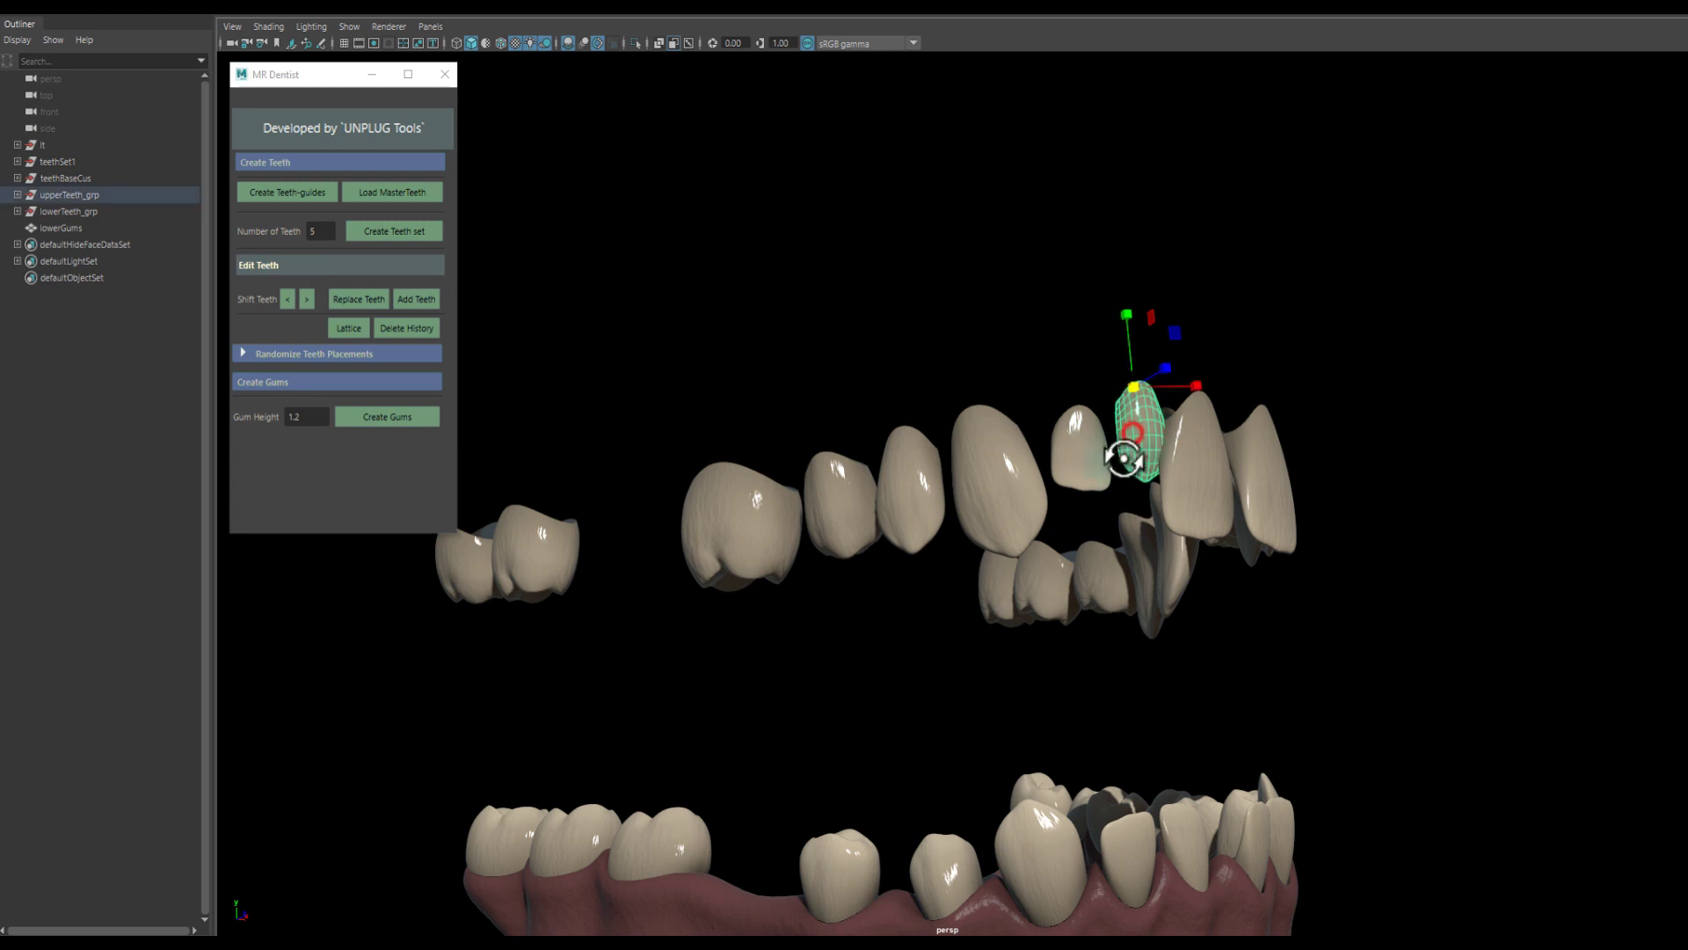
pyautogui.keyDown('alt'); pyautogui.moveTo(1124, 458); pyautogui.dragTo(1093, 462); pyautogui.keyUp('alt')
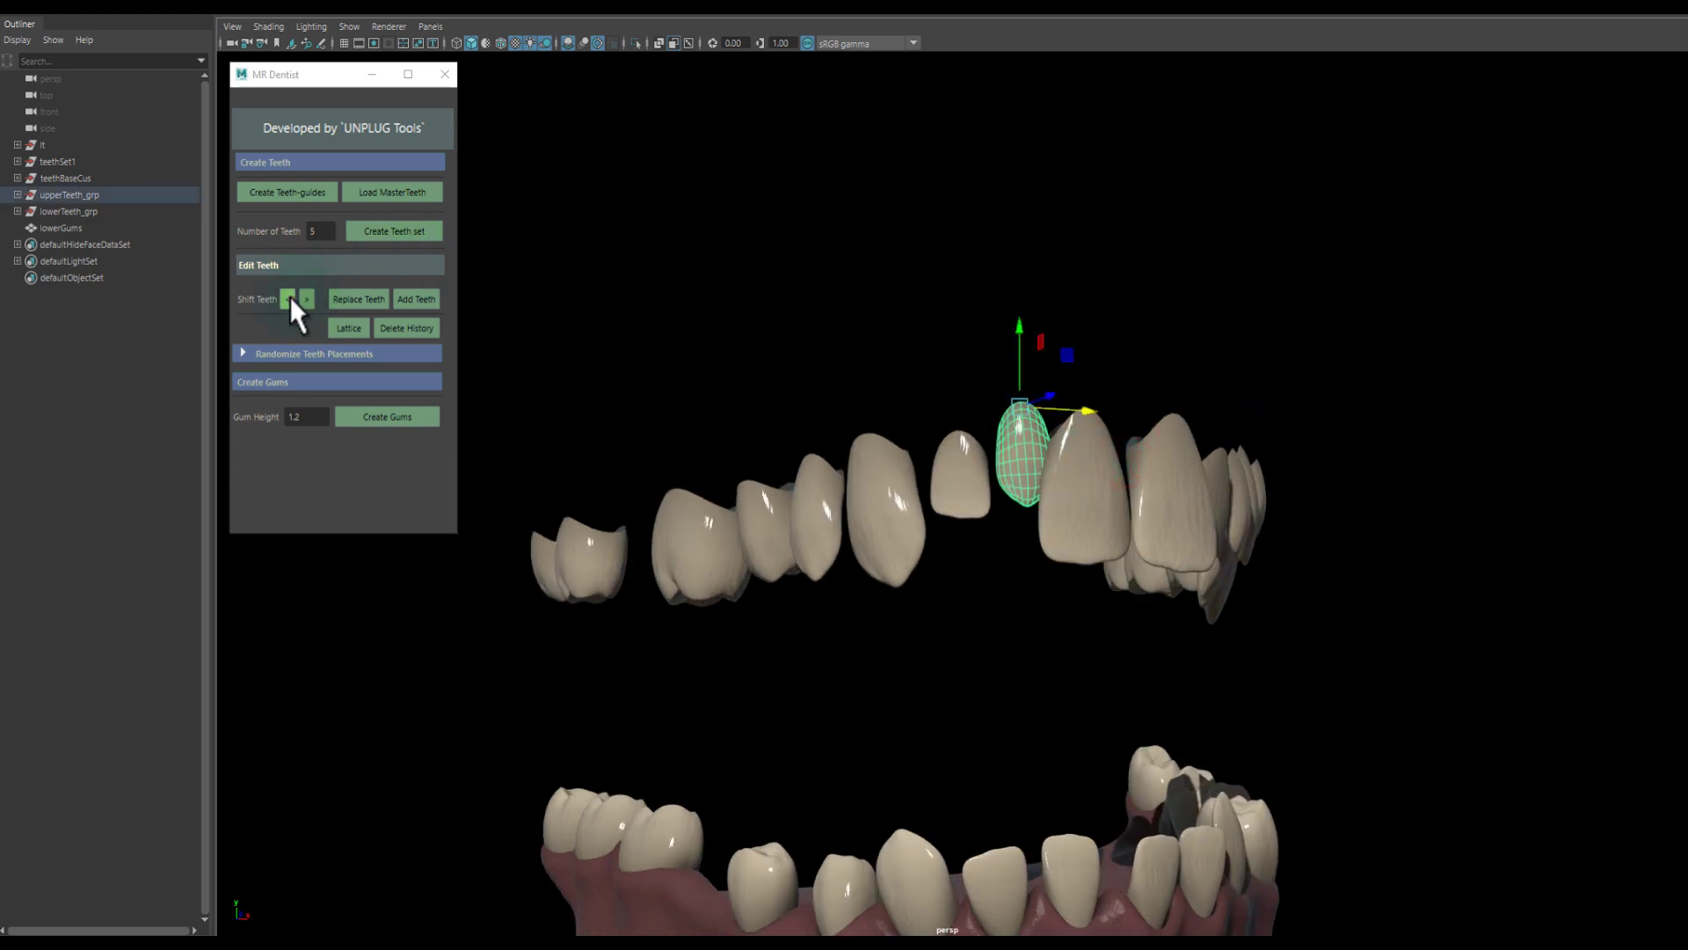
pyautogui.click(289, 299)
pyautogui.keyDown('alt'); pyautogui.moveTo(859, 467); pyautogui.dragTo(912, 466); pyautogui.keyUp('alt')
pyautogui.click(1119, 475)
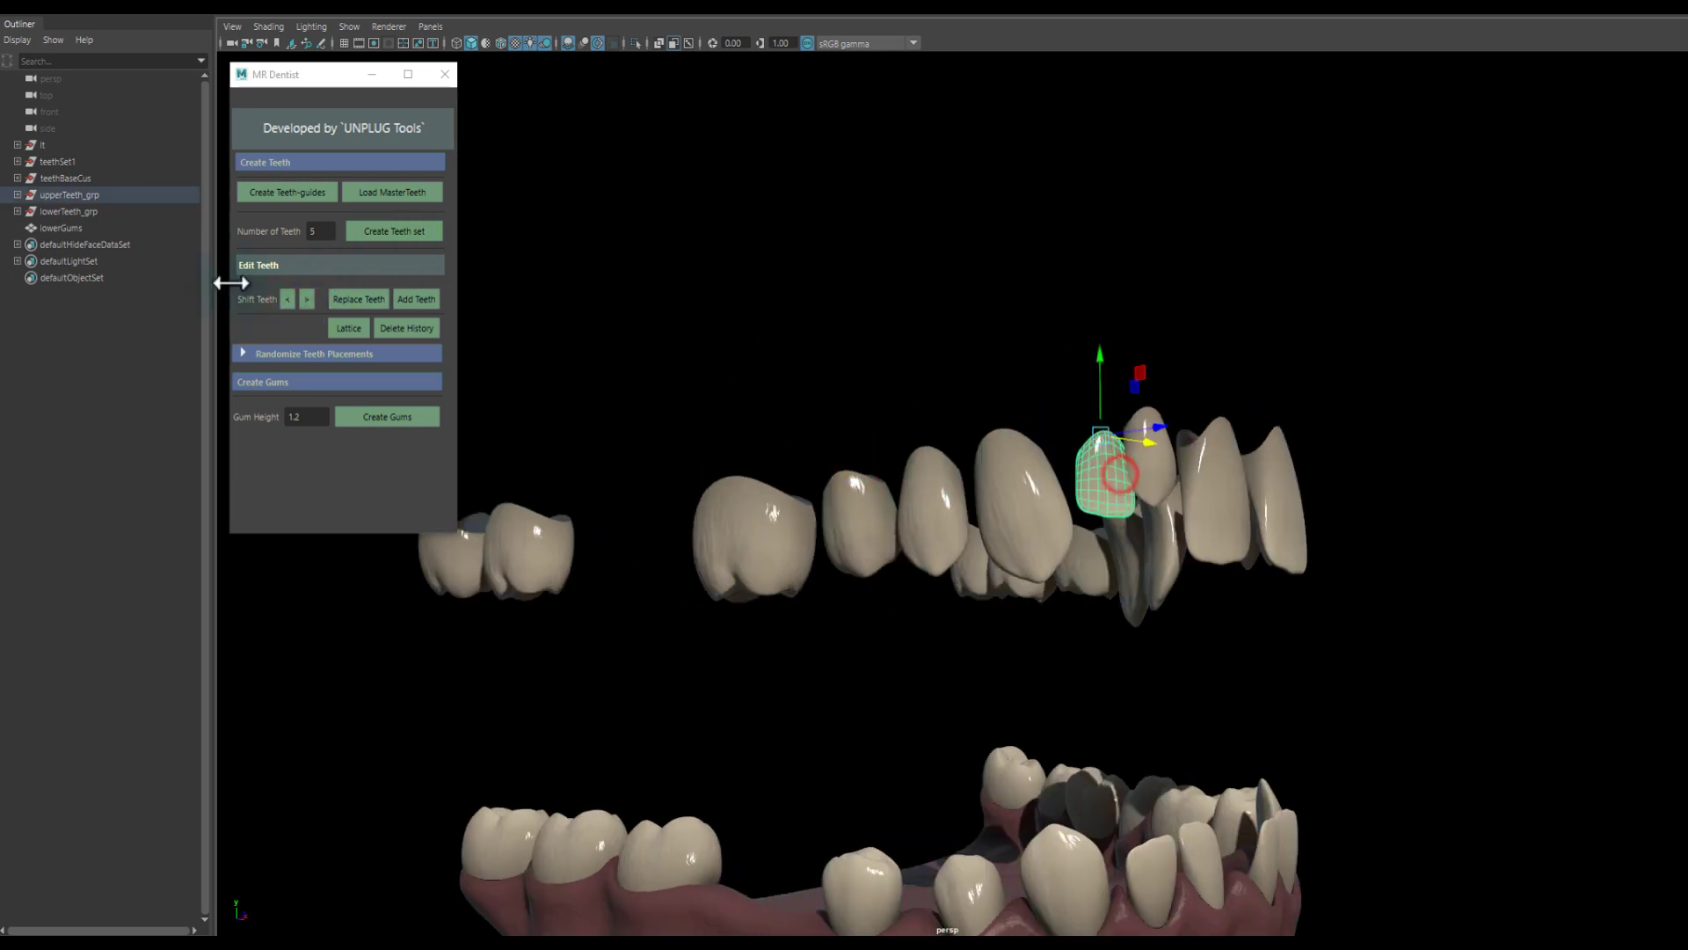
pyautogui.click(288, 299)
pyautogui.keyDown('alt'); pyautogui.moveTo(962, 501); pyautogui.dragTo(937, 508); pyautogui.keyUp('alt')
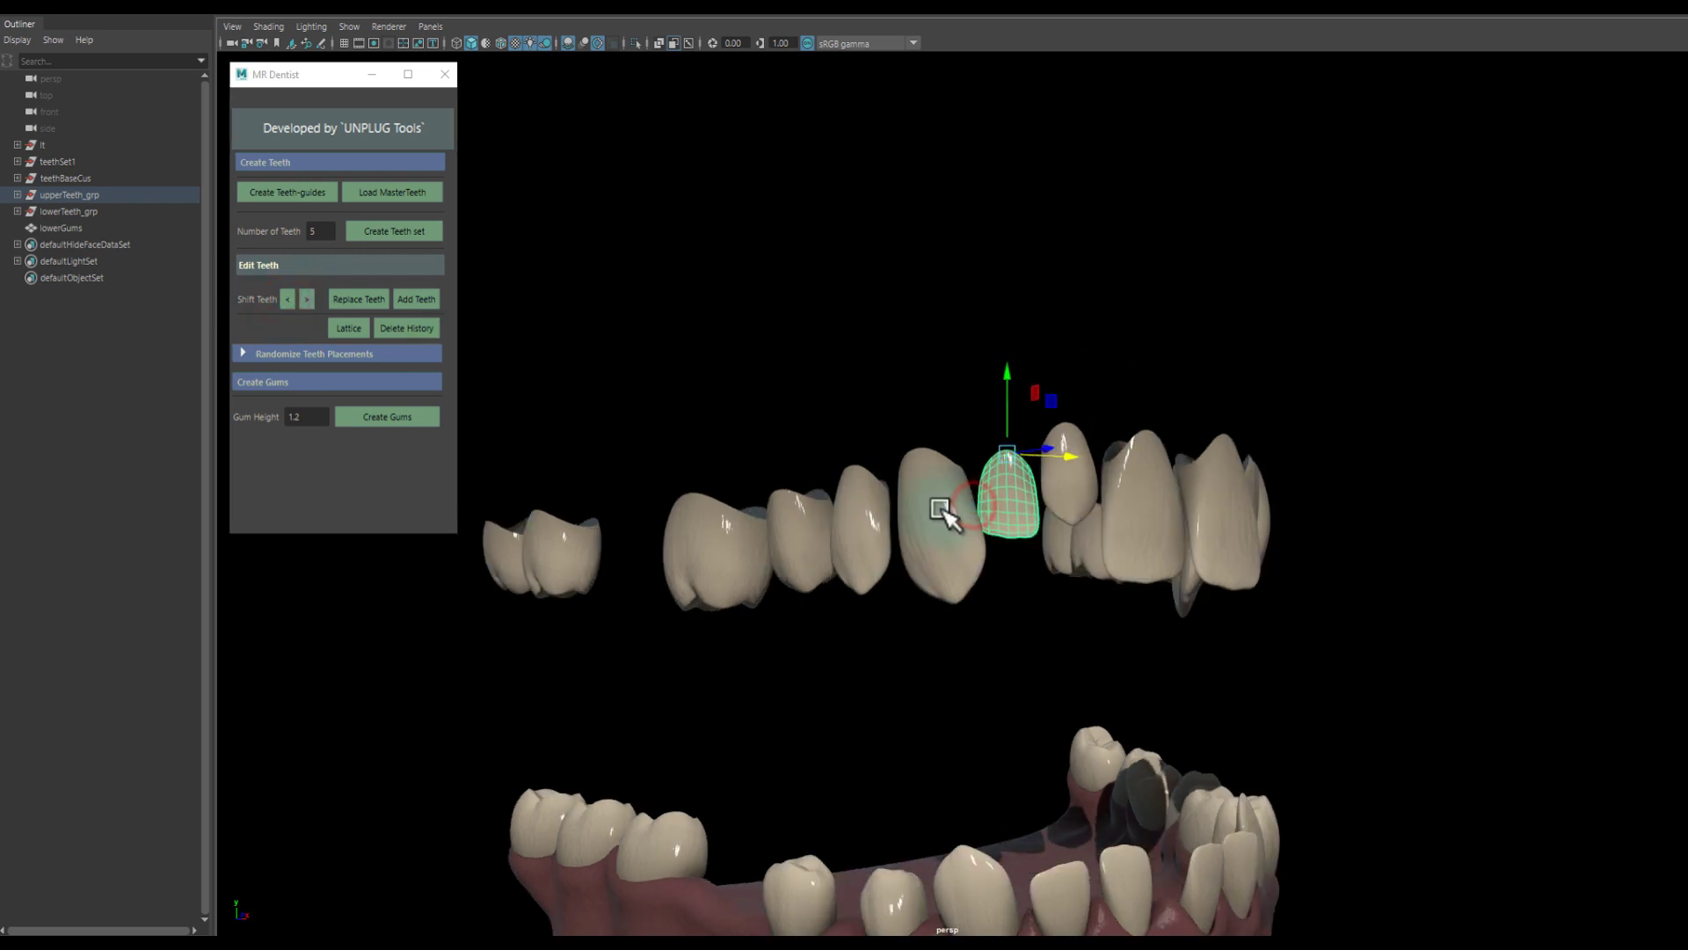
pyautogui.keyDown('alt'); pyautogui.moveTo(894, 453); pyautogui.dragTo(1056, 528); pyautogui.keyUp('alt')
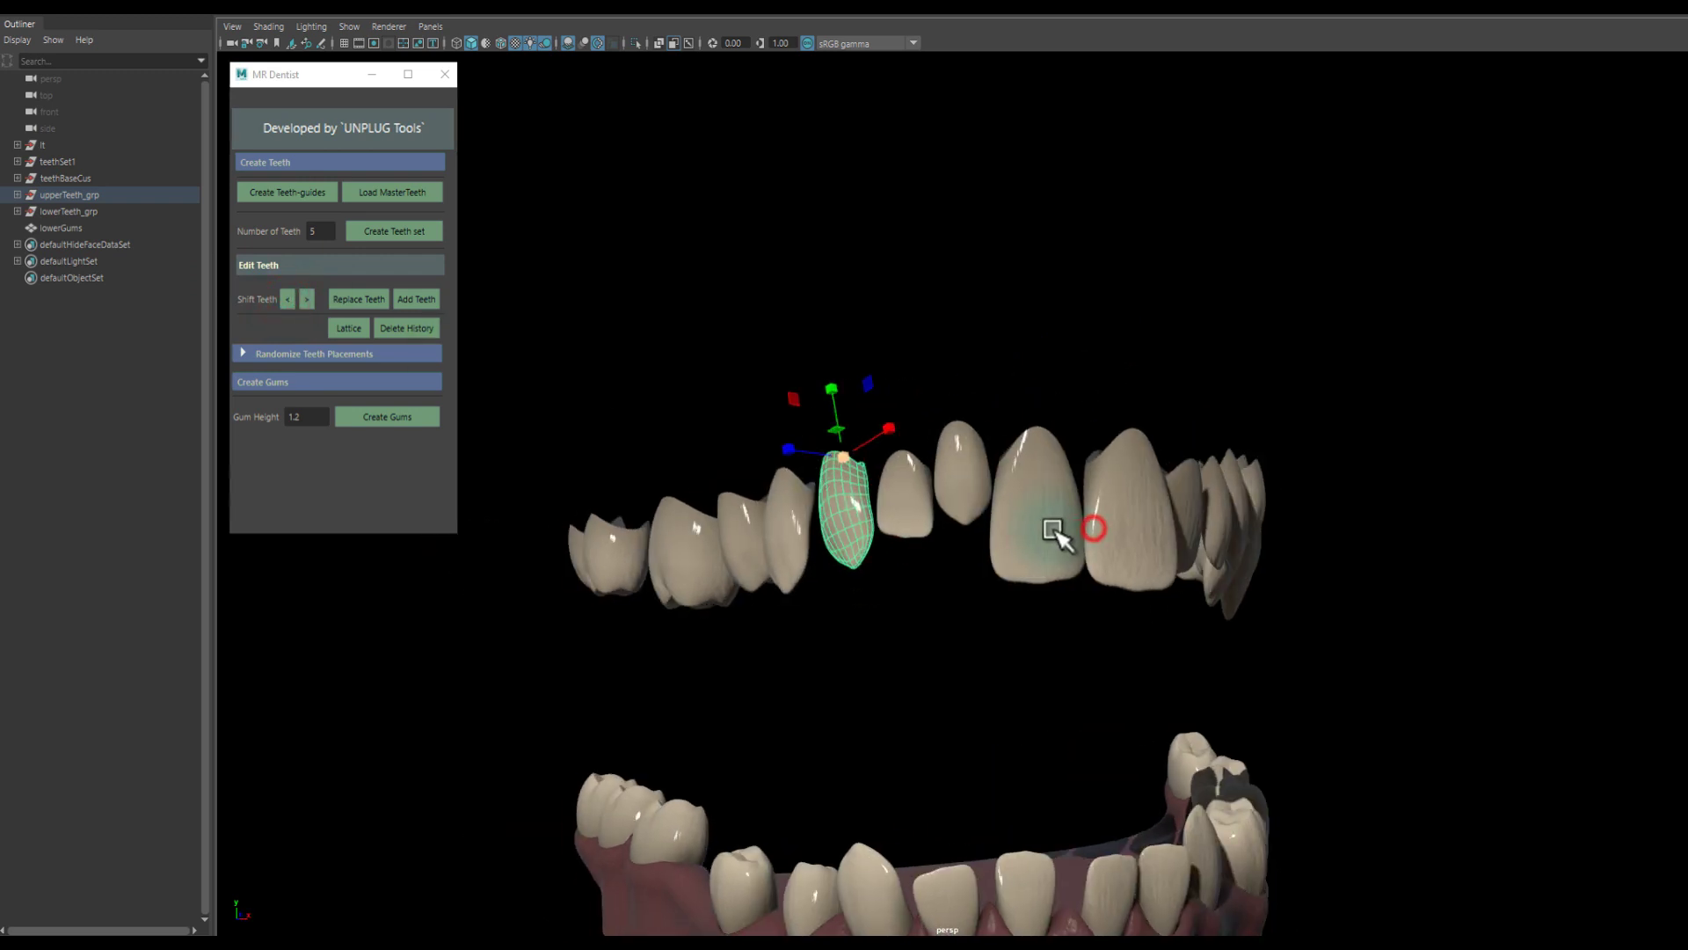
# Shrink another front upper tooth slightly and shorten it vertically.
pyautogui.click(1044, 525)
pyautogui.moveTo(1031, 428); pyautogui.dragTo(1035, 417)
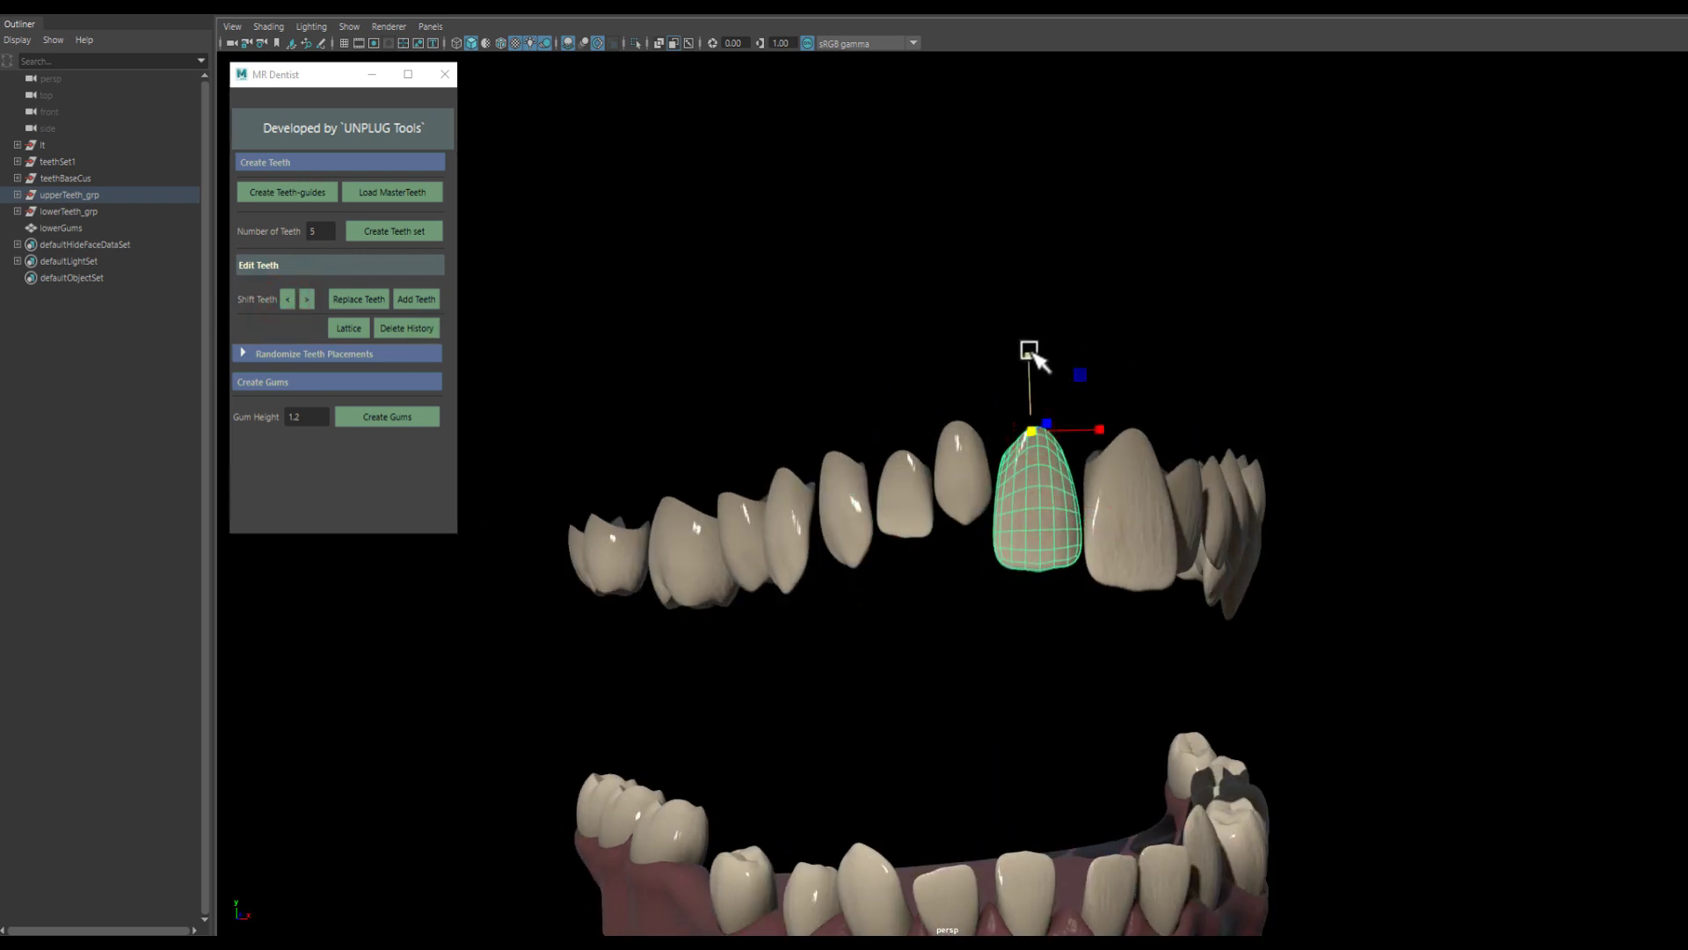
pyautogui.moveTo(1030, 350); pyautogui.dragTo(1035, 365)
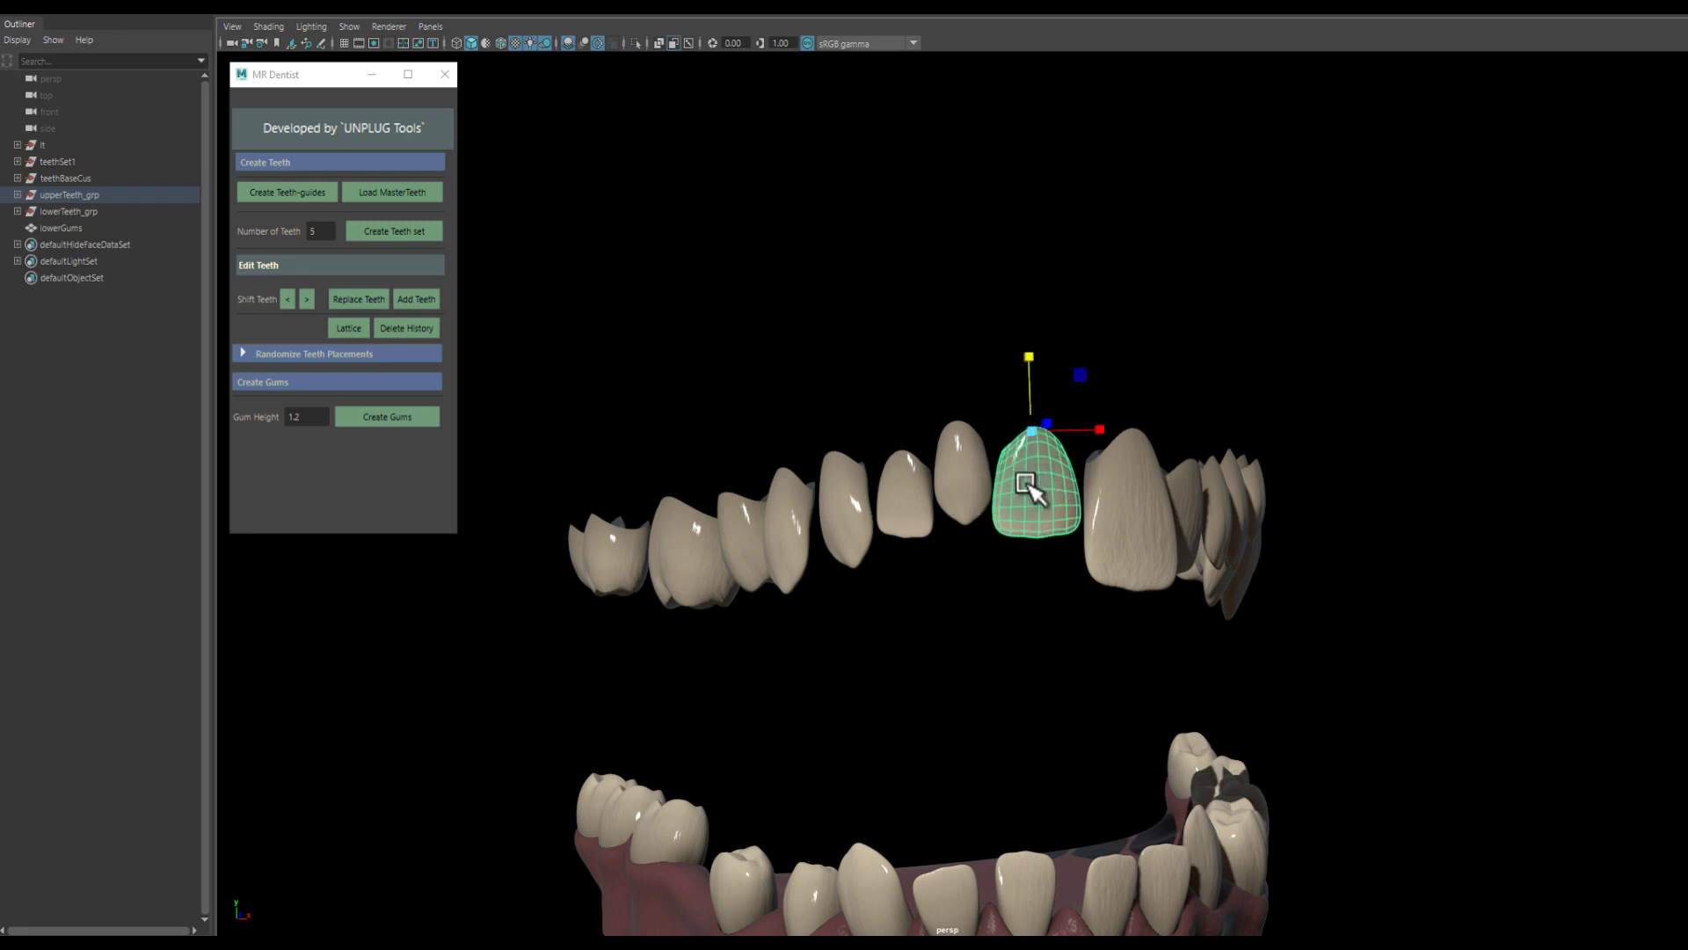
pyautogui.keyDown('alt'); pyautogui.moveTo(1055, 483); pyautogui.dragTo(818, 387); pyautogui.keyUp('alt')
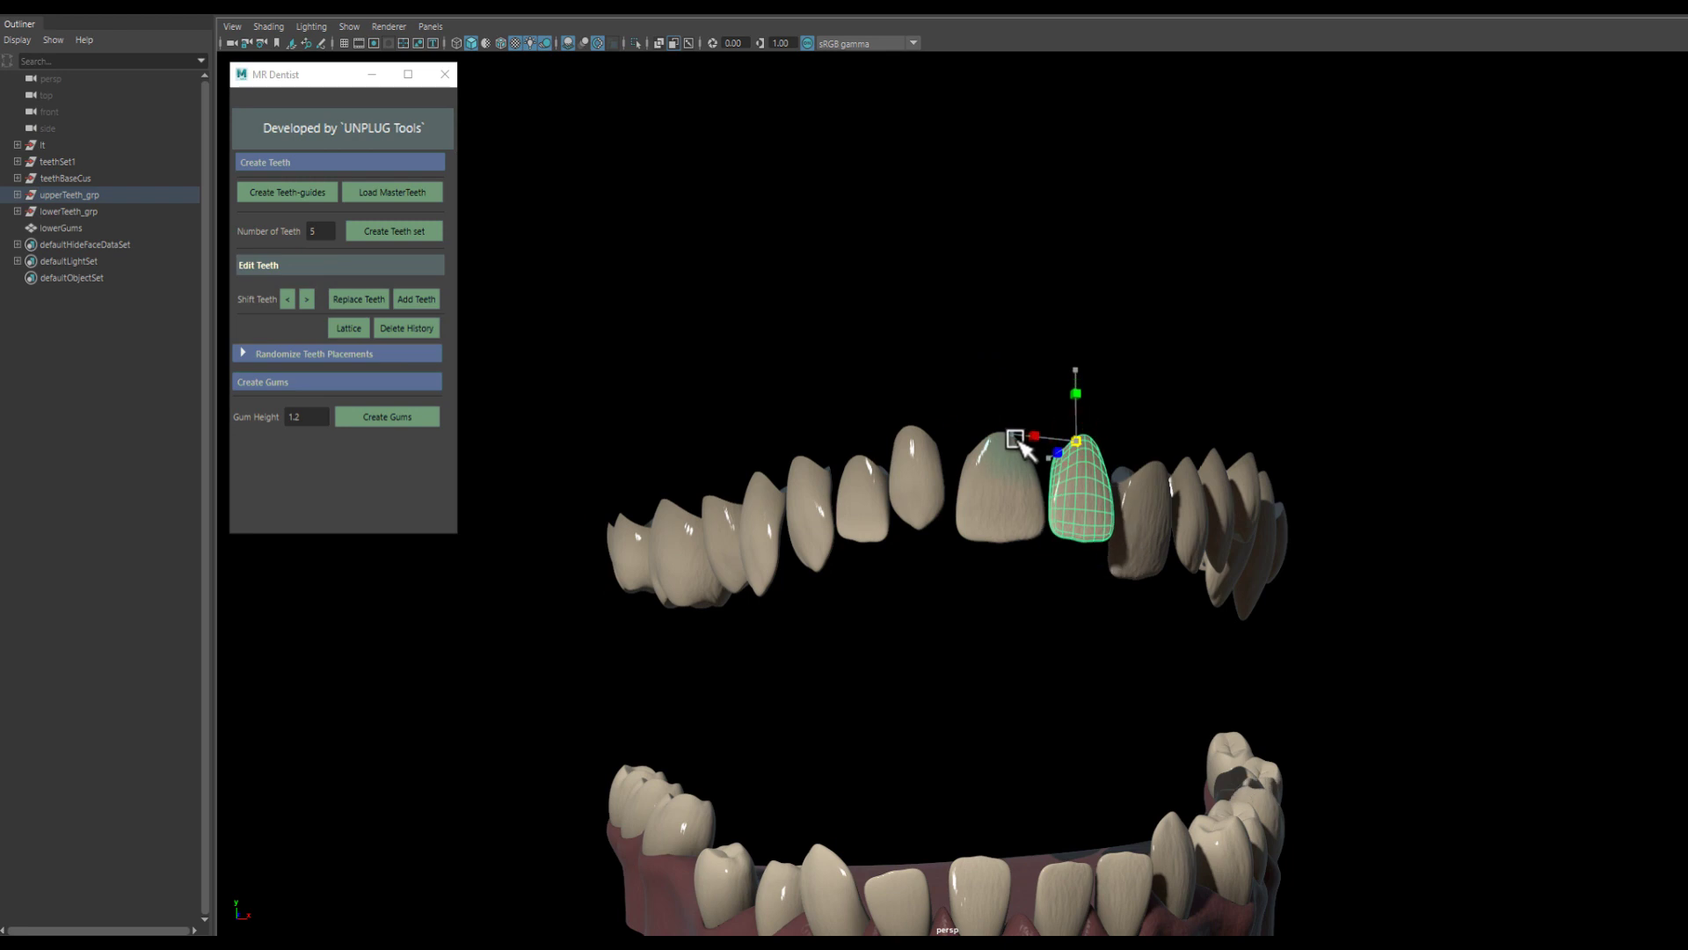
pyautogui.keyDown('alt'); pyautogui.moveTo(1123, 621); pyautogui.dragTo(958, 488); pyautogui.keyUp('alt')
# Add a new upper tooth beside the selected one and shift it left.
pyautogui.click(1044, 538)
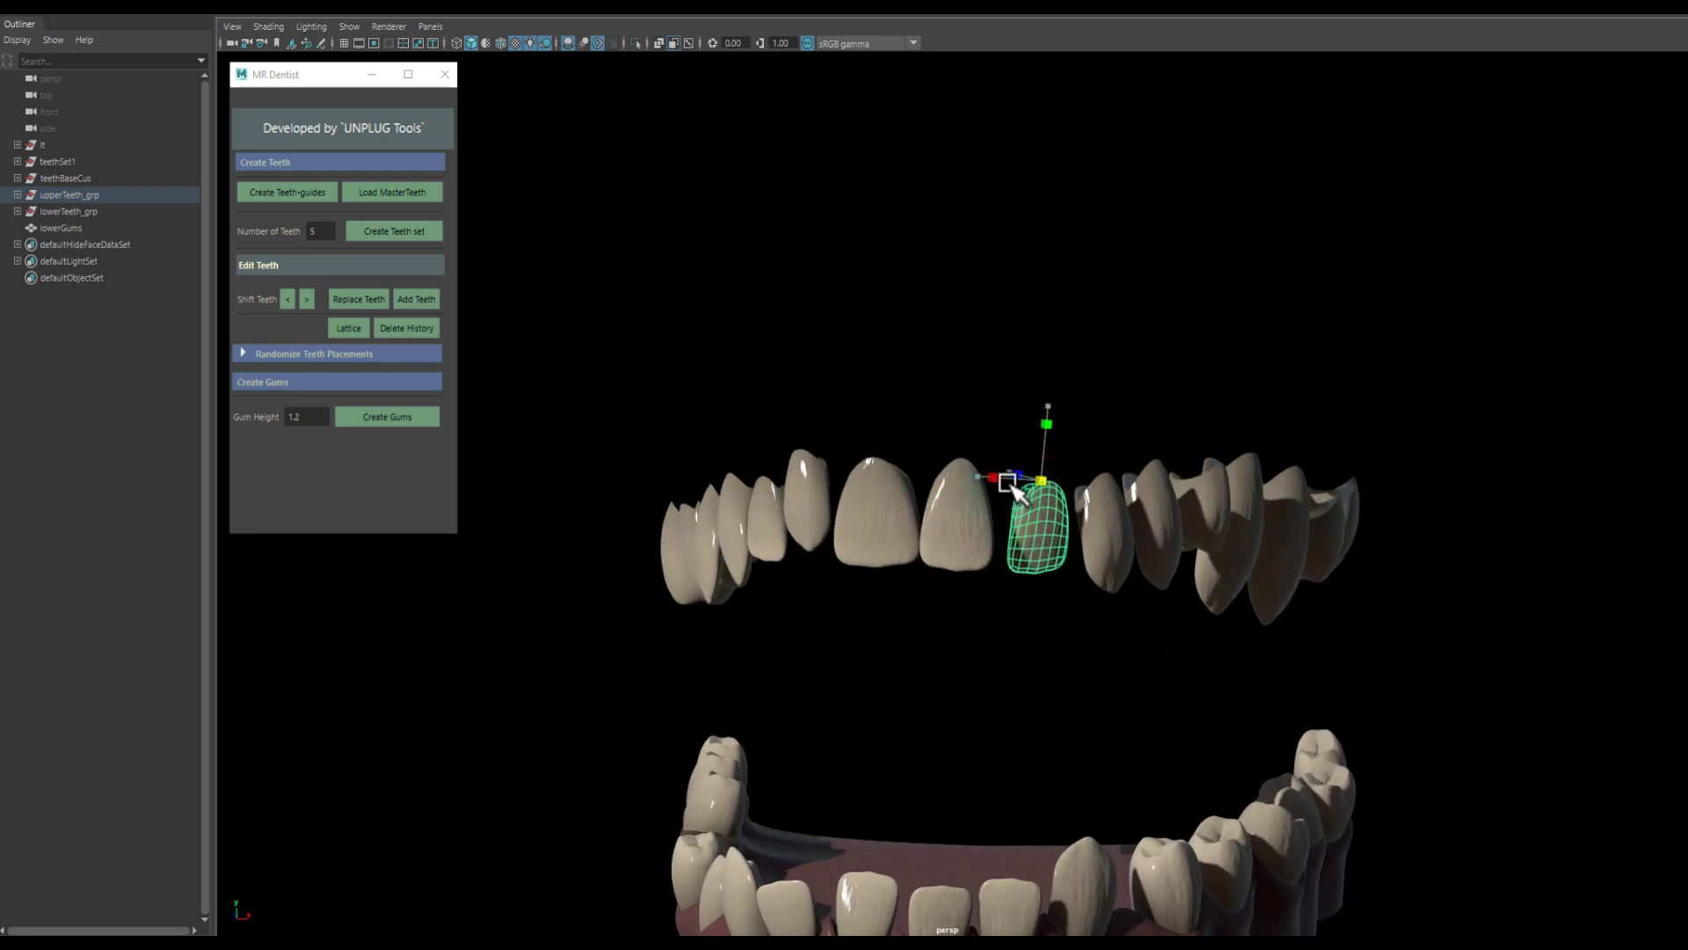
pyautogui.keyDown('alt'); pyautogui.moveTo(1003, 482); pyautogui.dragTo(1010, 516); pyautogui.keyUp('alt')
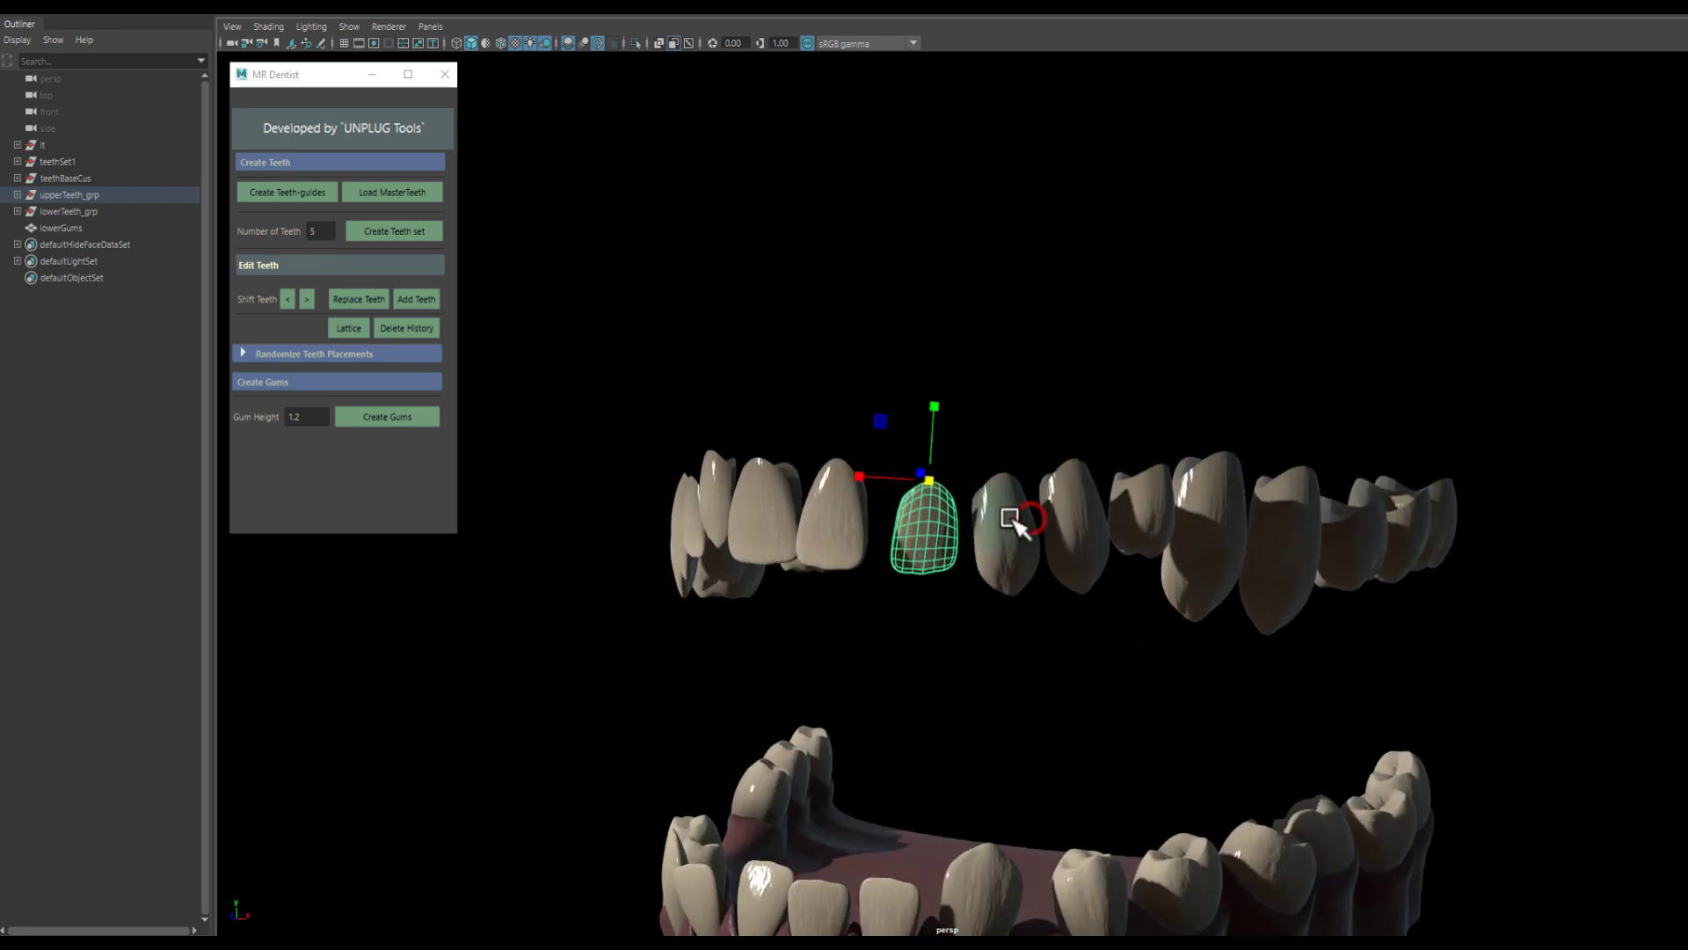
pyautogui.click(416, 299)
pyautogui.click(932, 514)
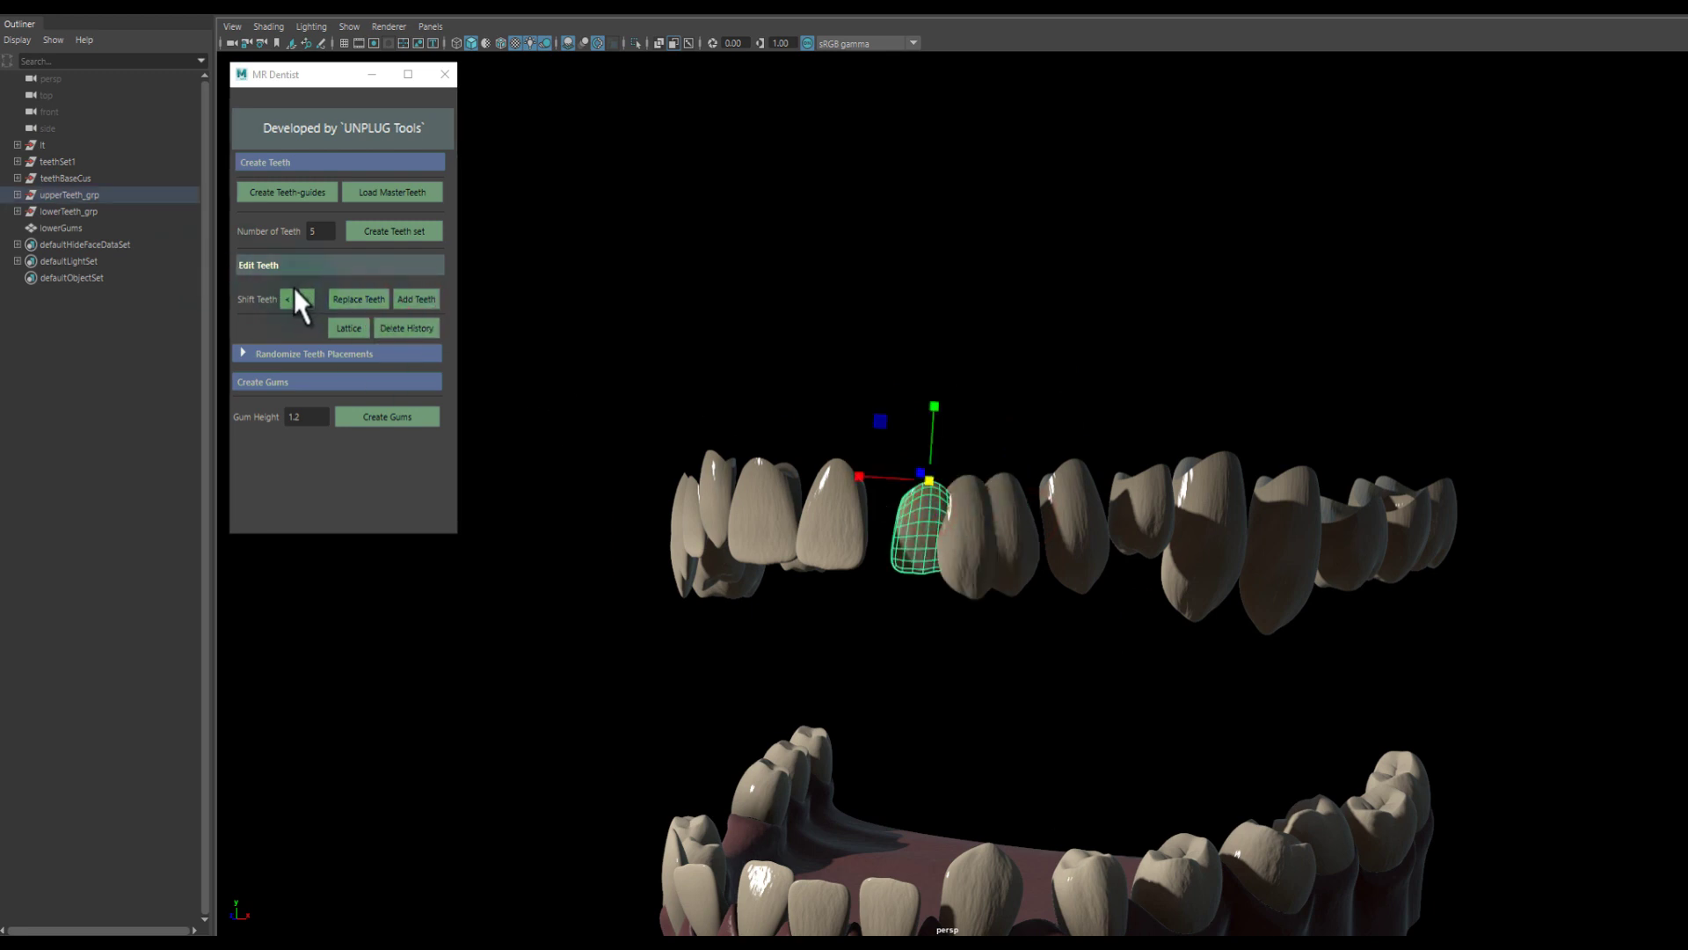
pyautogui.click(296, 298)
# Shrink the teeth to the right of the new tooth and shift one rightwards.
pyautogui.click(1017, 519)
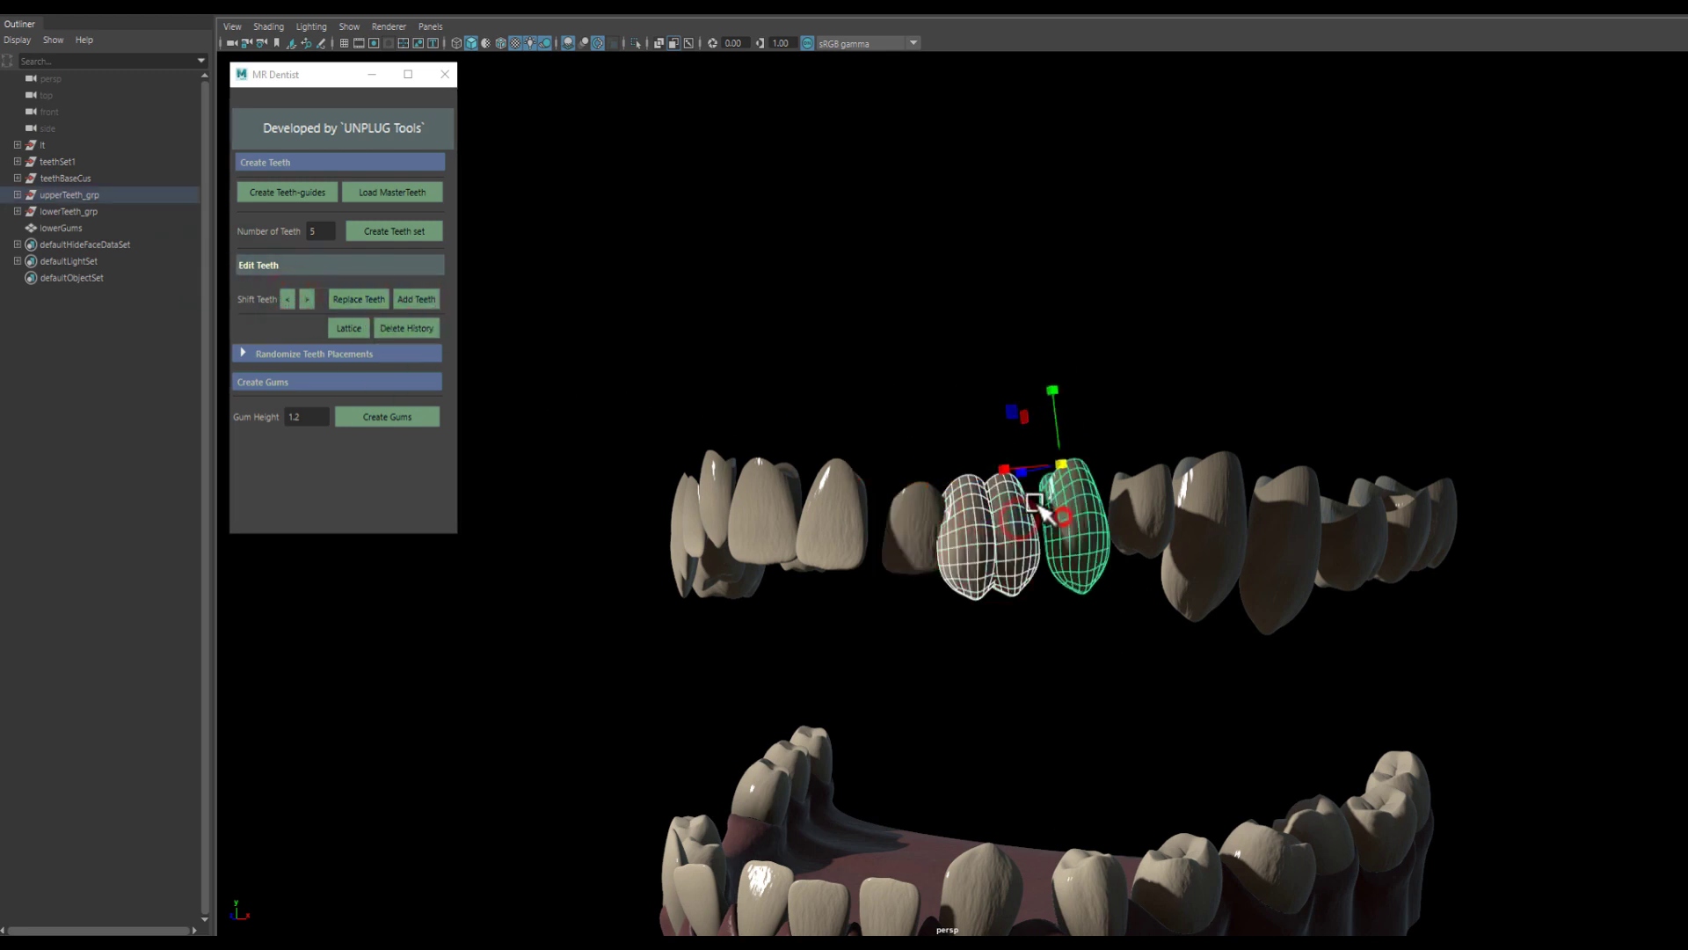
pyautogui.moveTo(1063, 464); pyautogui.dragTo(1027, 464)
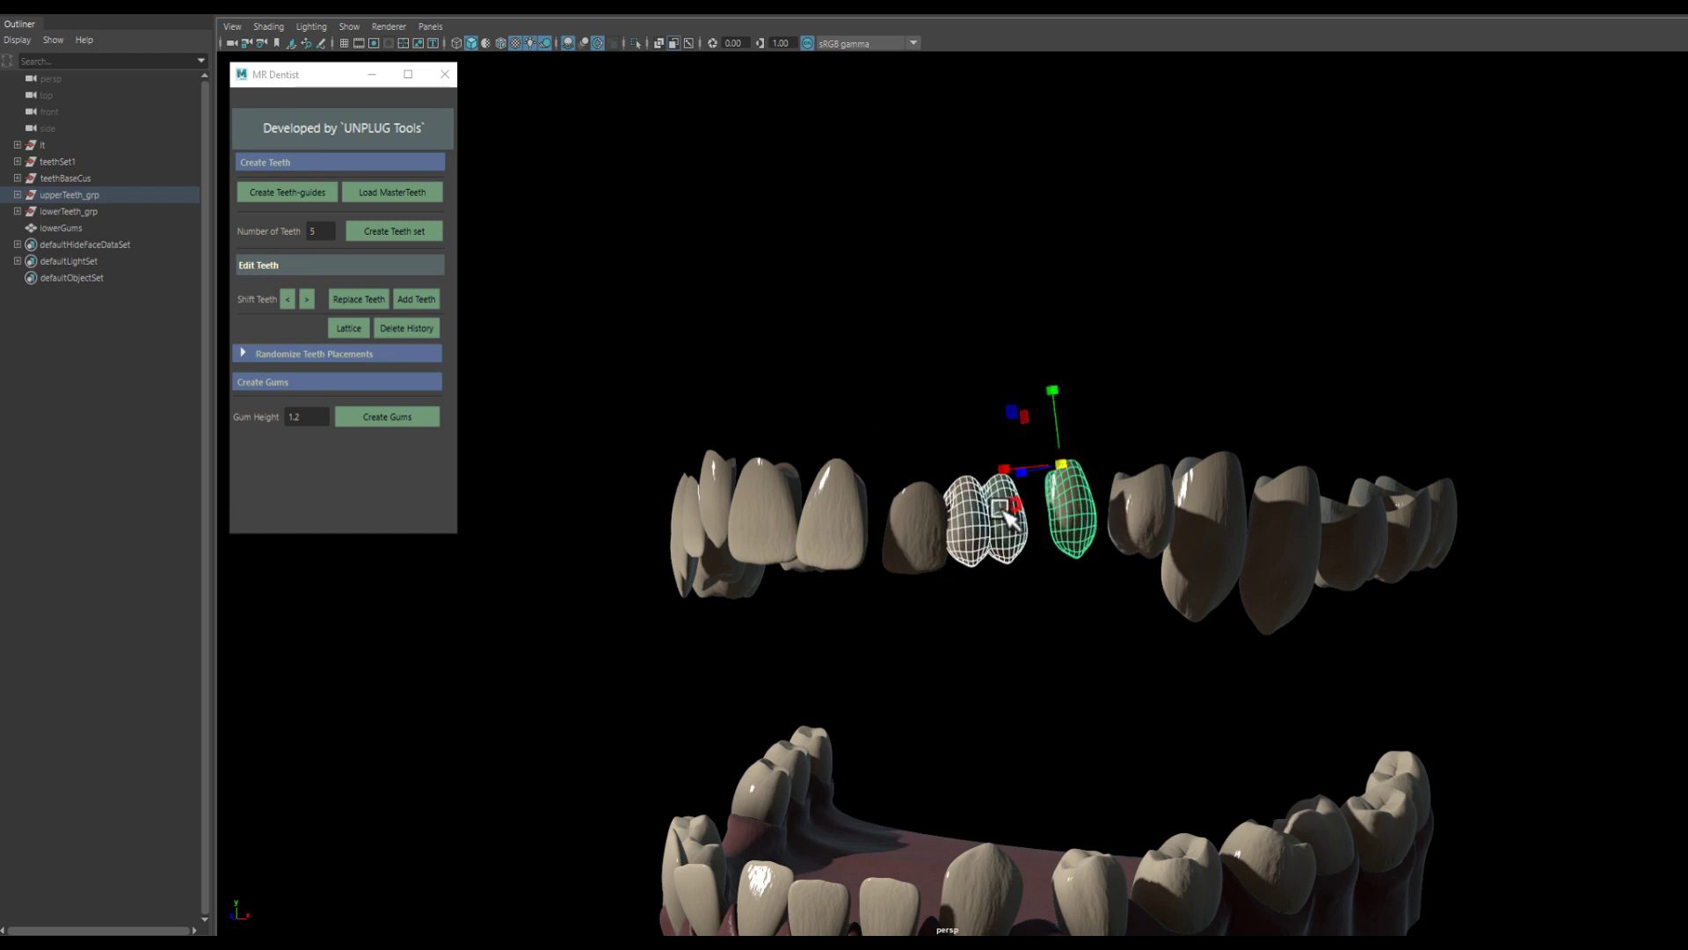
pyautogui.click(1008, 517)
pyautogui.click(307, 297)
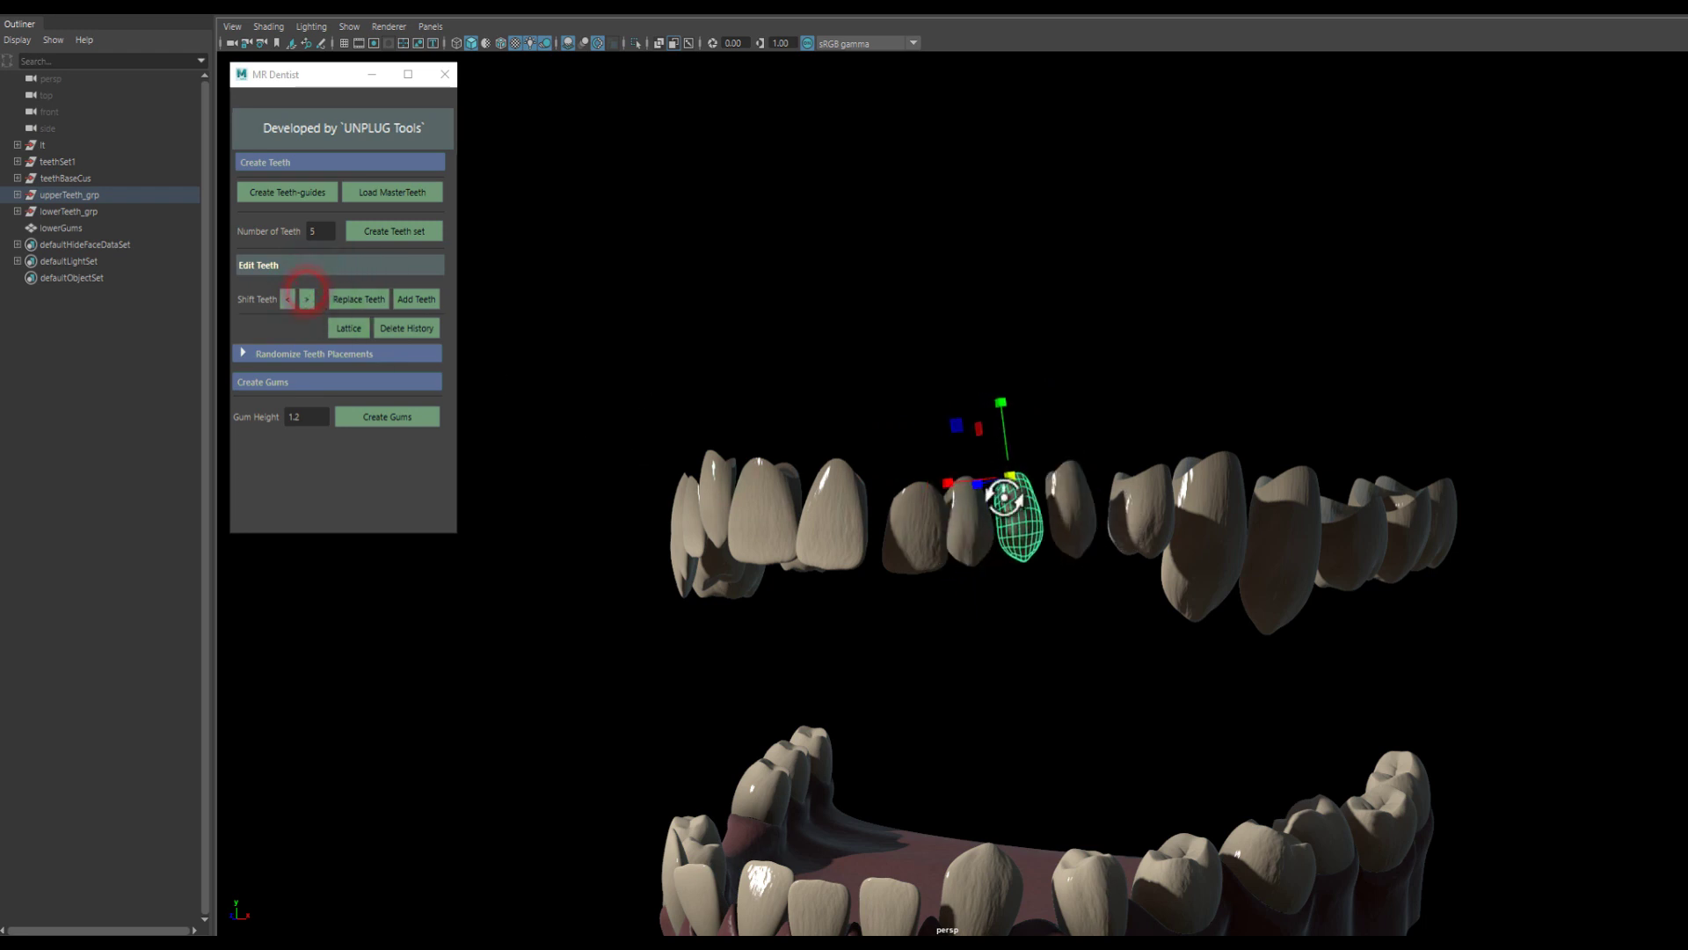
pyautogui.keyDown('alt'); pyautogui.moveTo(1002, 497); pyautogui.dragTo(1150, 539); pyautogui.keyUp('alt')
pyautogui.click(1216, 542)
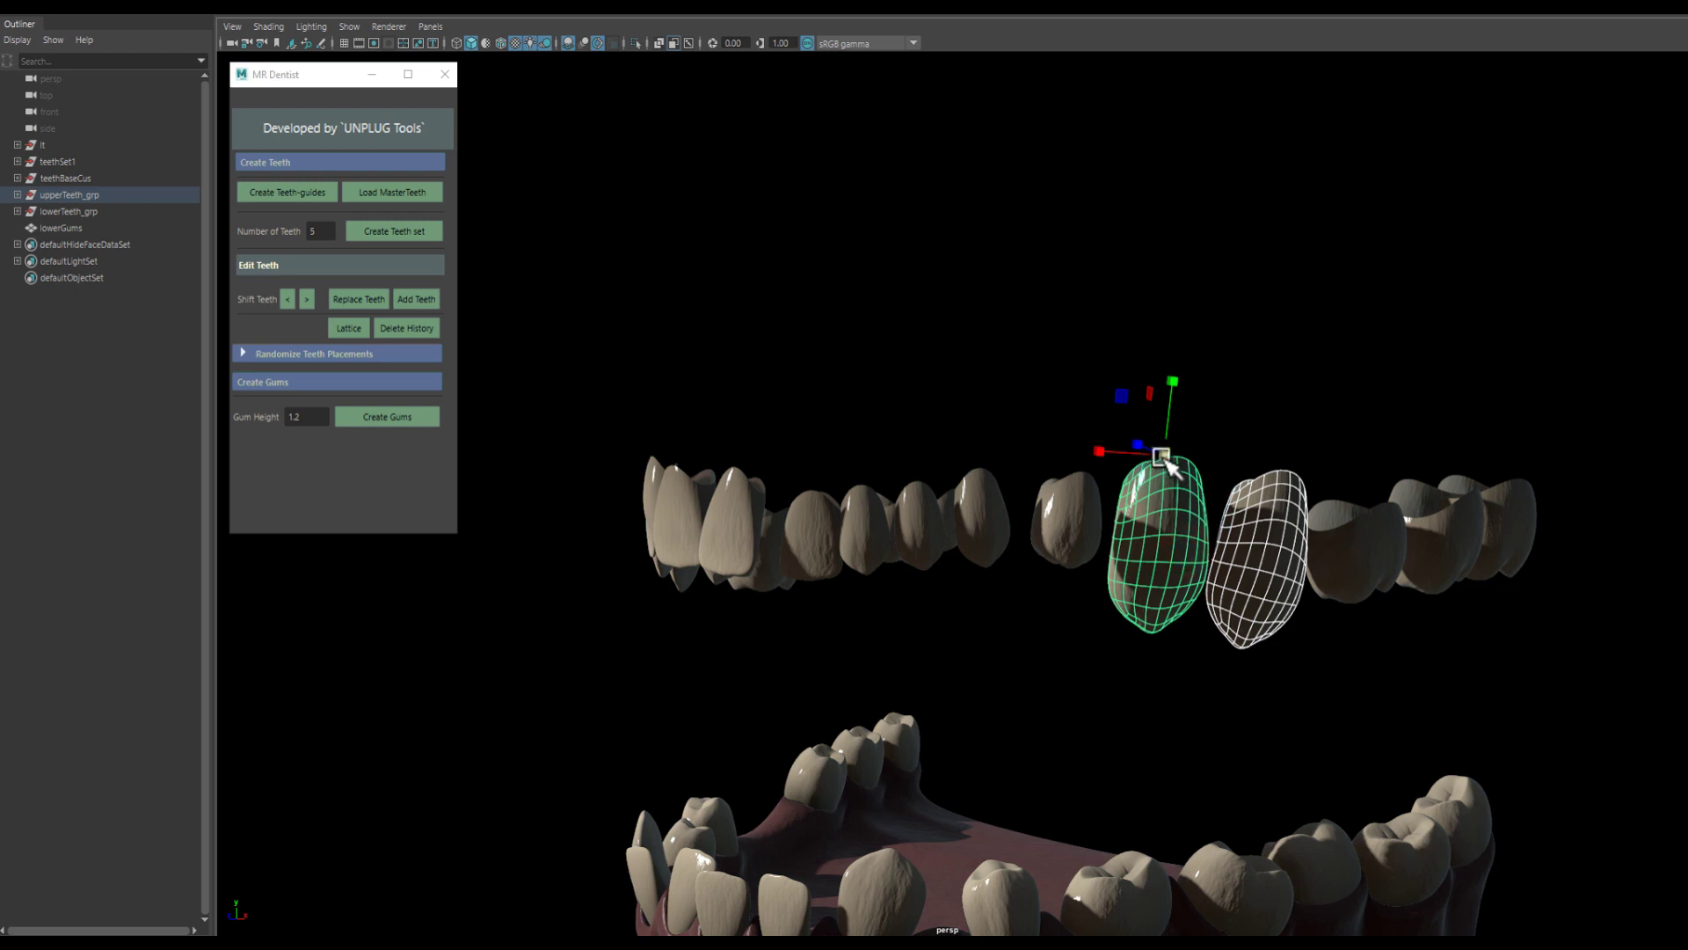
# Select three upper side teeth together.
pyautogui.click(909, 520)
pyautogui.keyDown('shift'); pyautogui.click(976, 517); pyautogui.keyUp('shift')
pyautogui.keyDown('shift'); pyautogui.click(1066, 520); pyautogui.keyUp('shift')
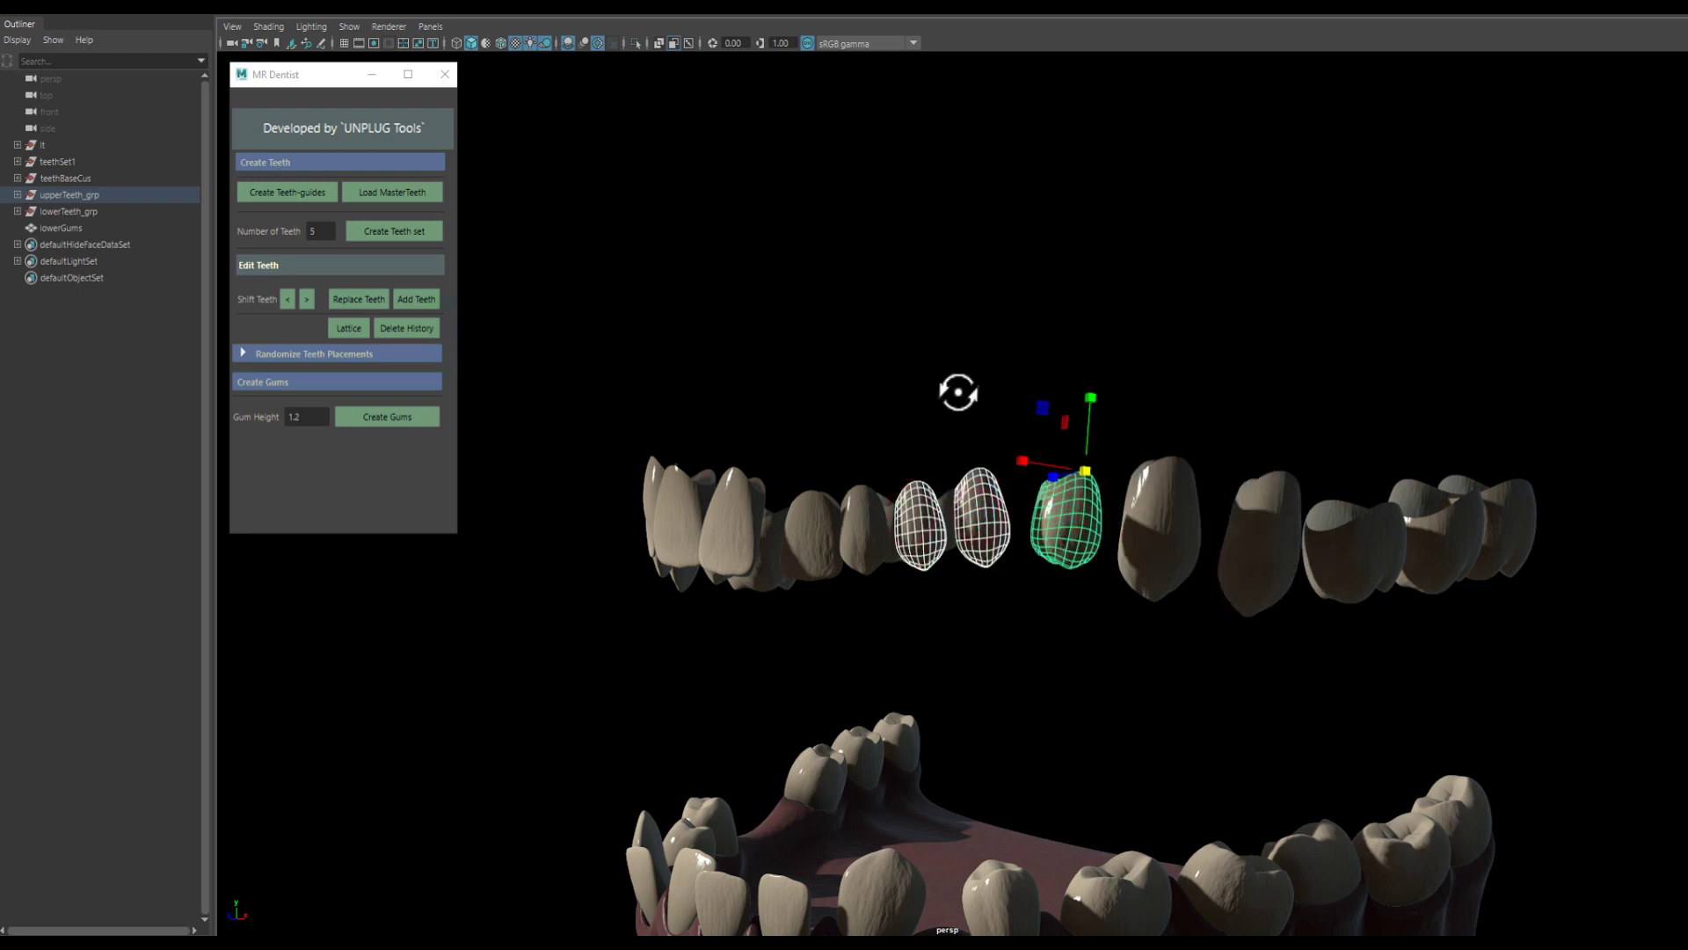
pyautogui.keyDown('alt'); pyautogui.moveTo(959, 393); pyautogui.dragTo(961, 396); pyautogui.keyUp('alt')
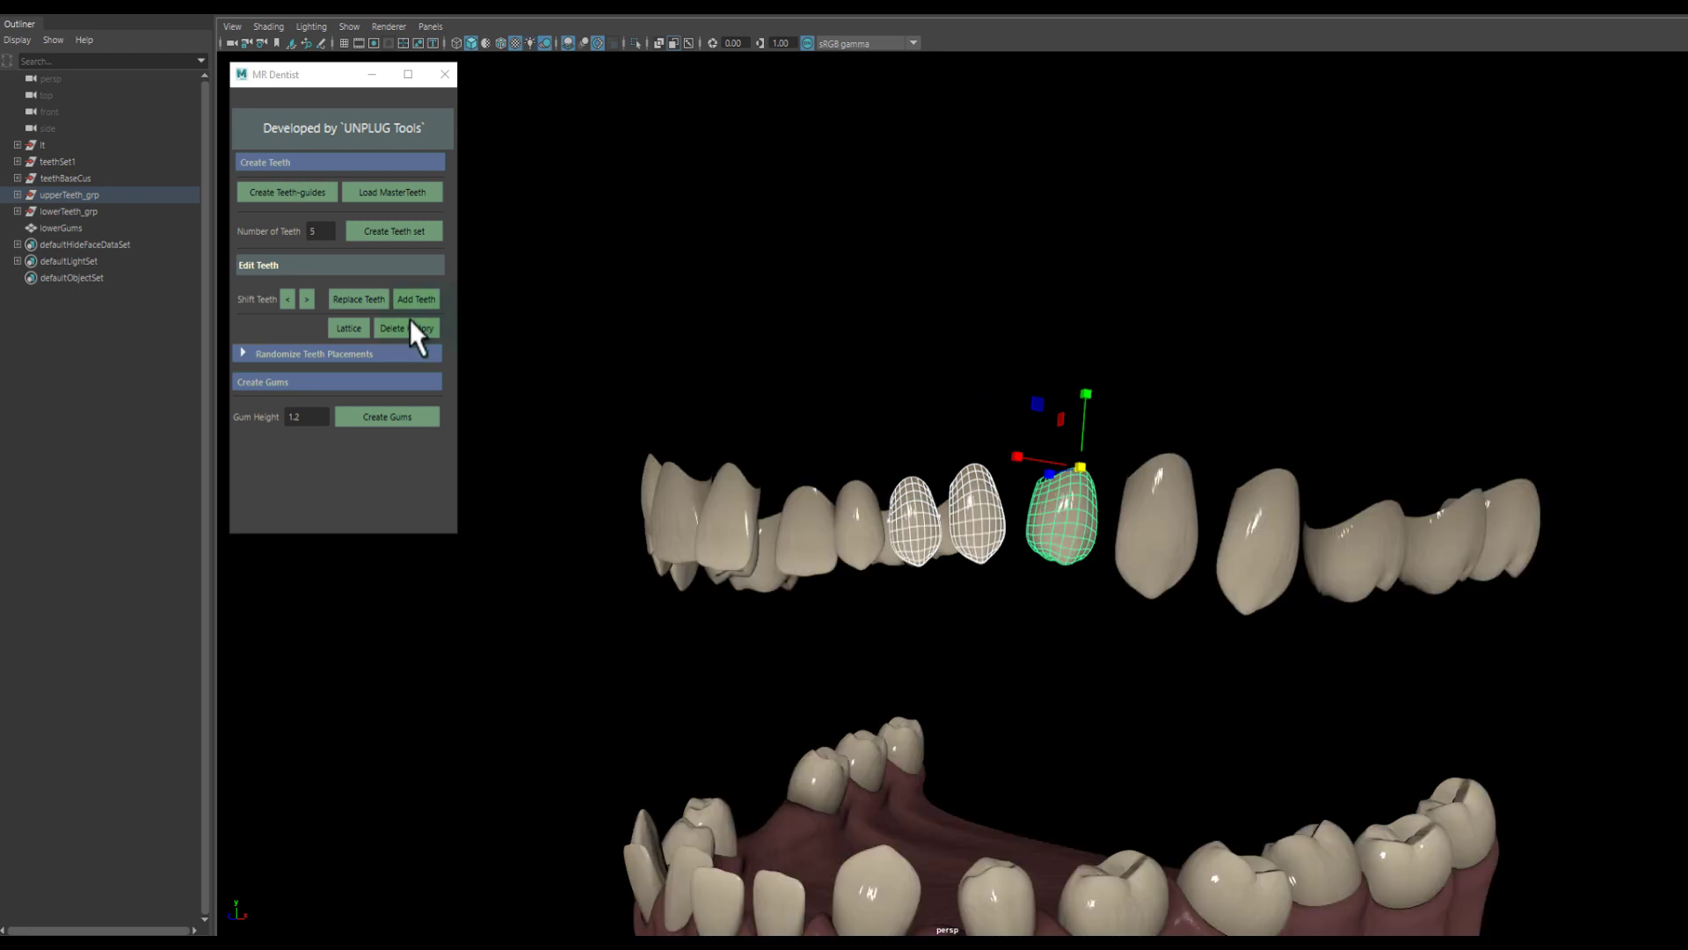
# Shift the selected upper teeth right along the arch, then drag a neighbouring tooth to the right.
pyautogui.click(309, 299)
pyautogui.moveTo(1096, 539)
pyautogui.keyDown('alt'); pyautogui.mouseDown()
pyautogui.moveTo(1011, 543)
pyautogui.moveTo(958, 490)
pyautogui.mouseUp(); pyautogui.keyUp('alt')
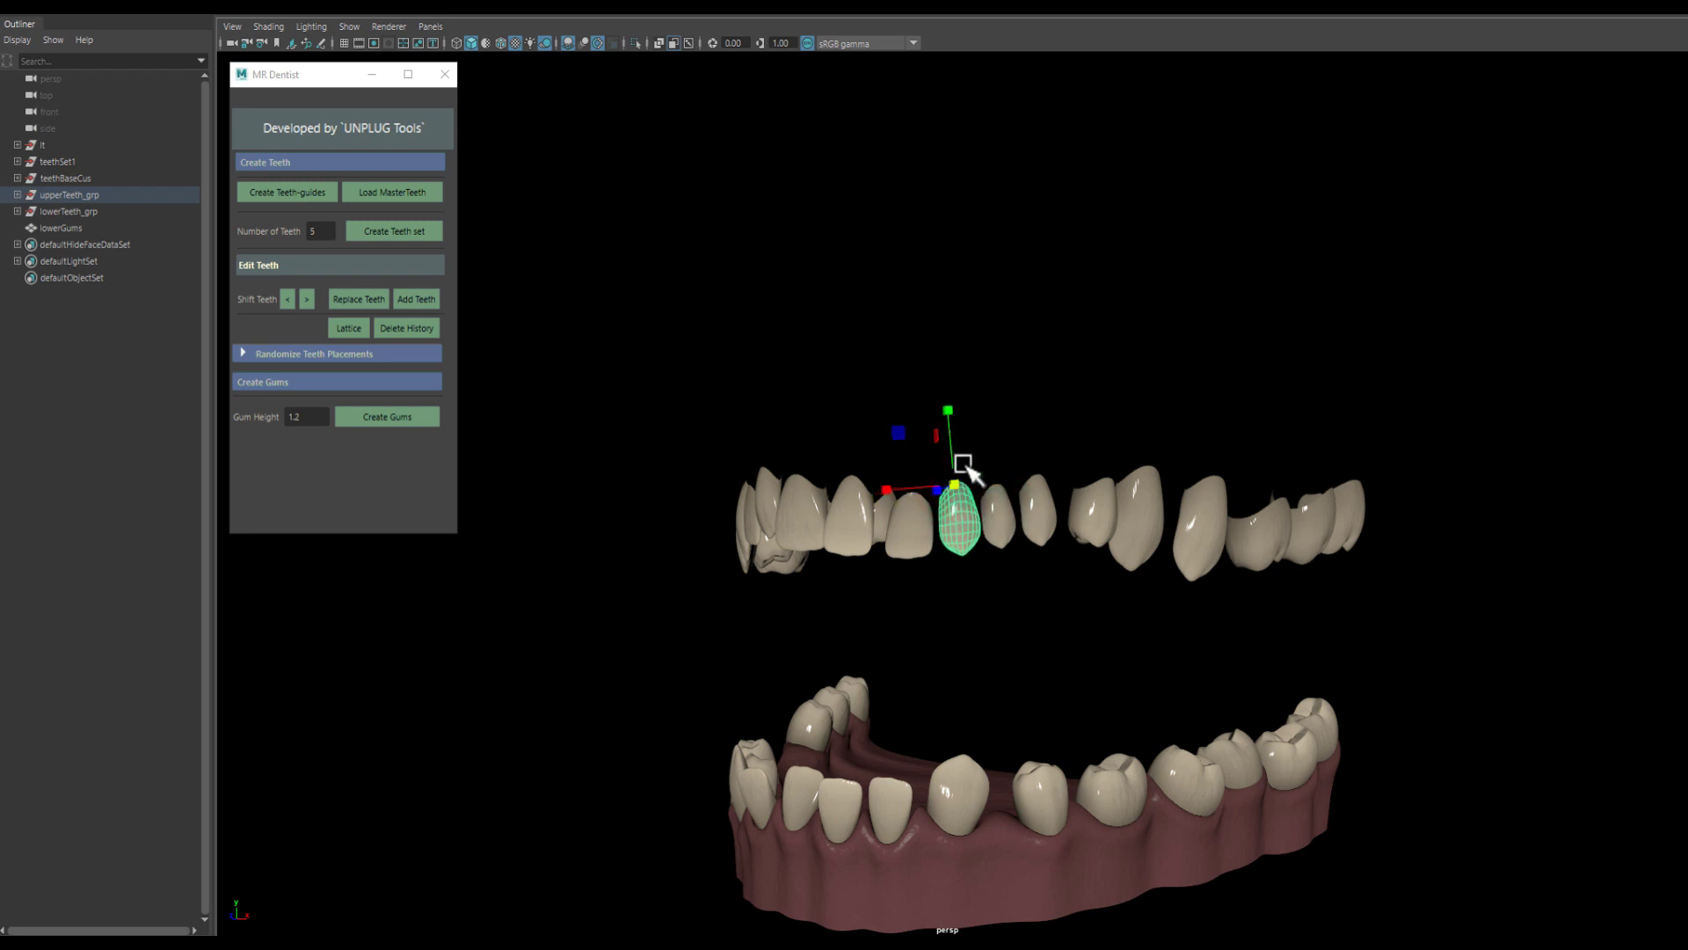
pyautogui.keyDown('alt'); pyautogui.moveTo(1018, 528); pyautogui.dragTo(976, 493); pyautogui.keyUp('alt')
pyautogui.click(996, 515)
pyautogui.press('r')
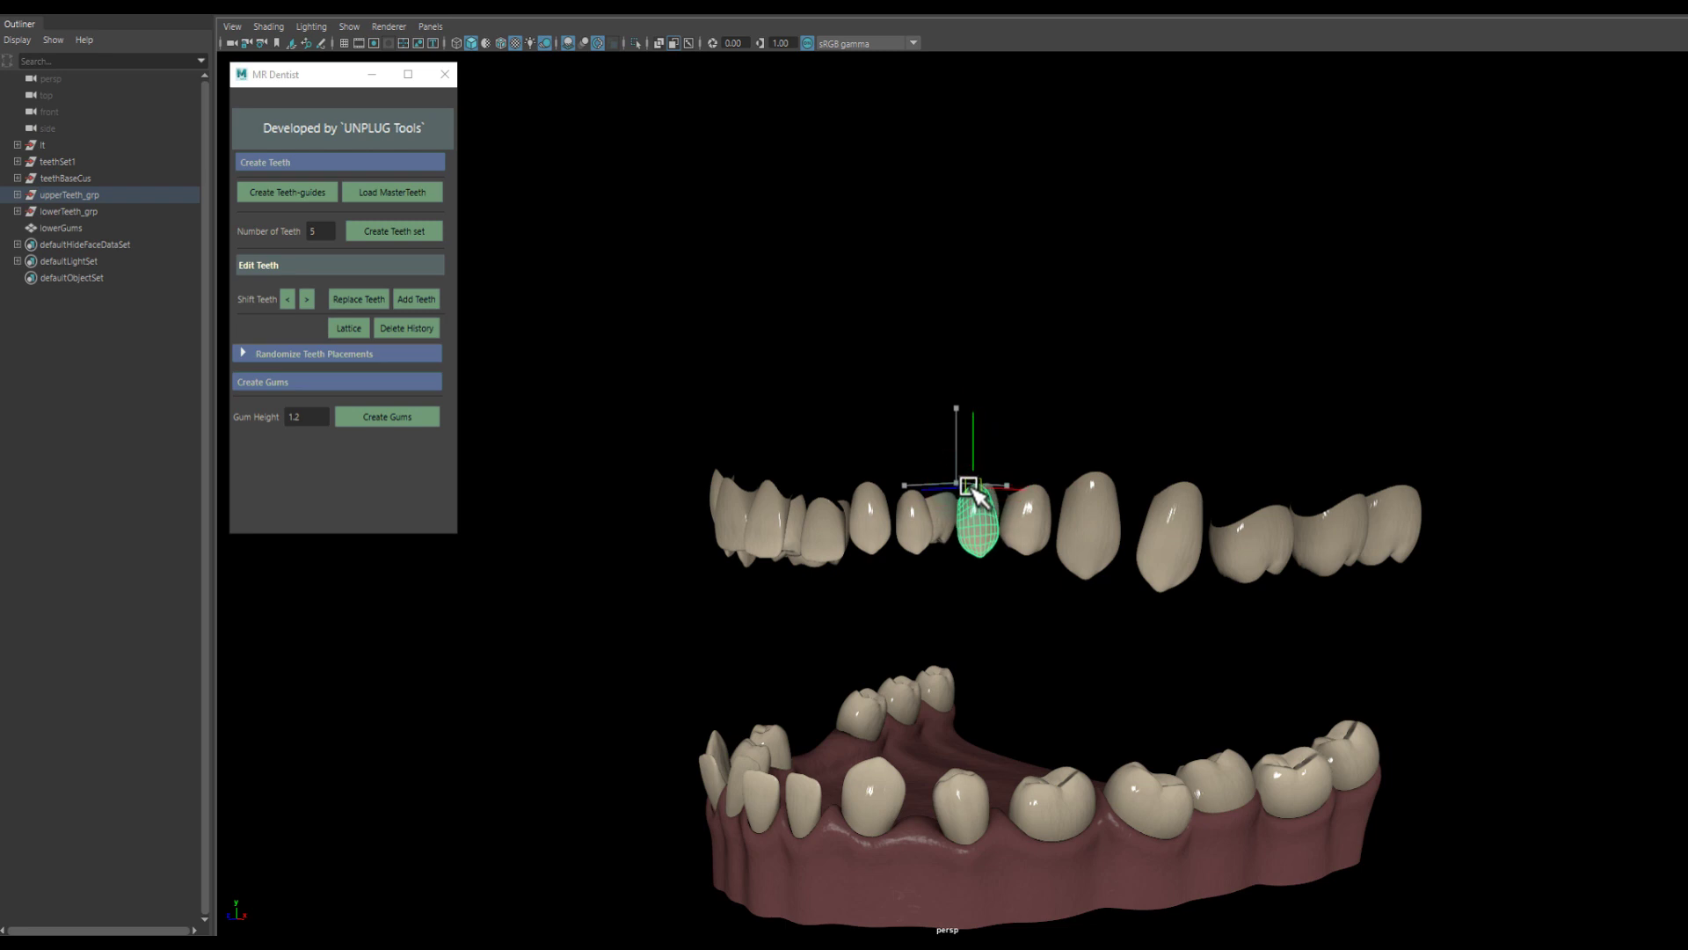
pyautogui.press('w')
pyautogui.click(915, 514)
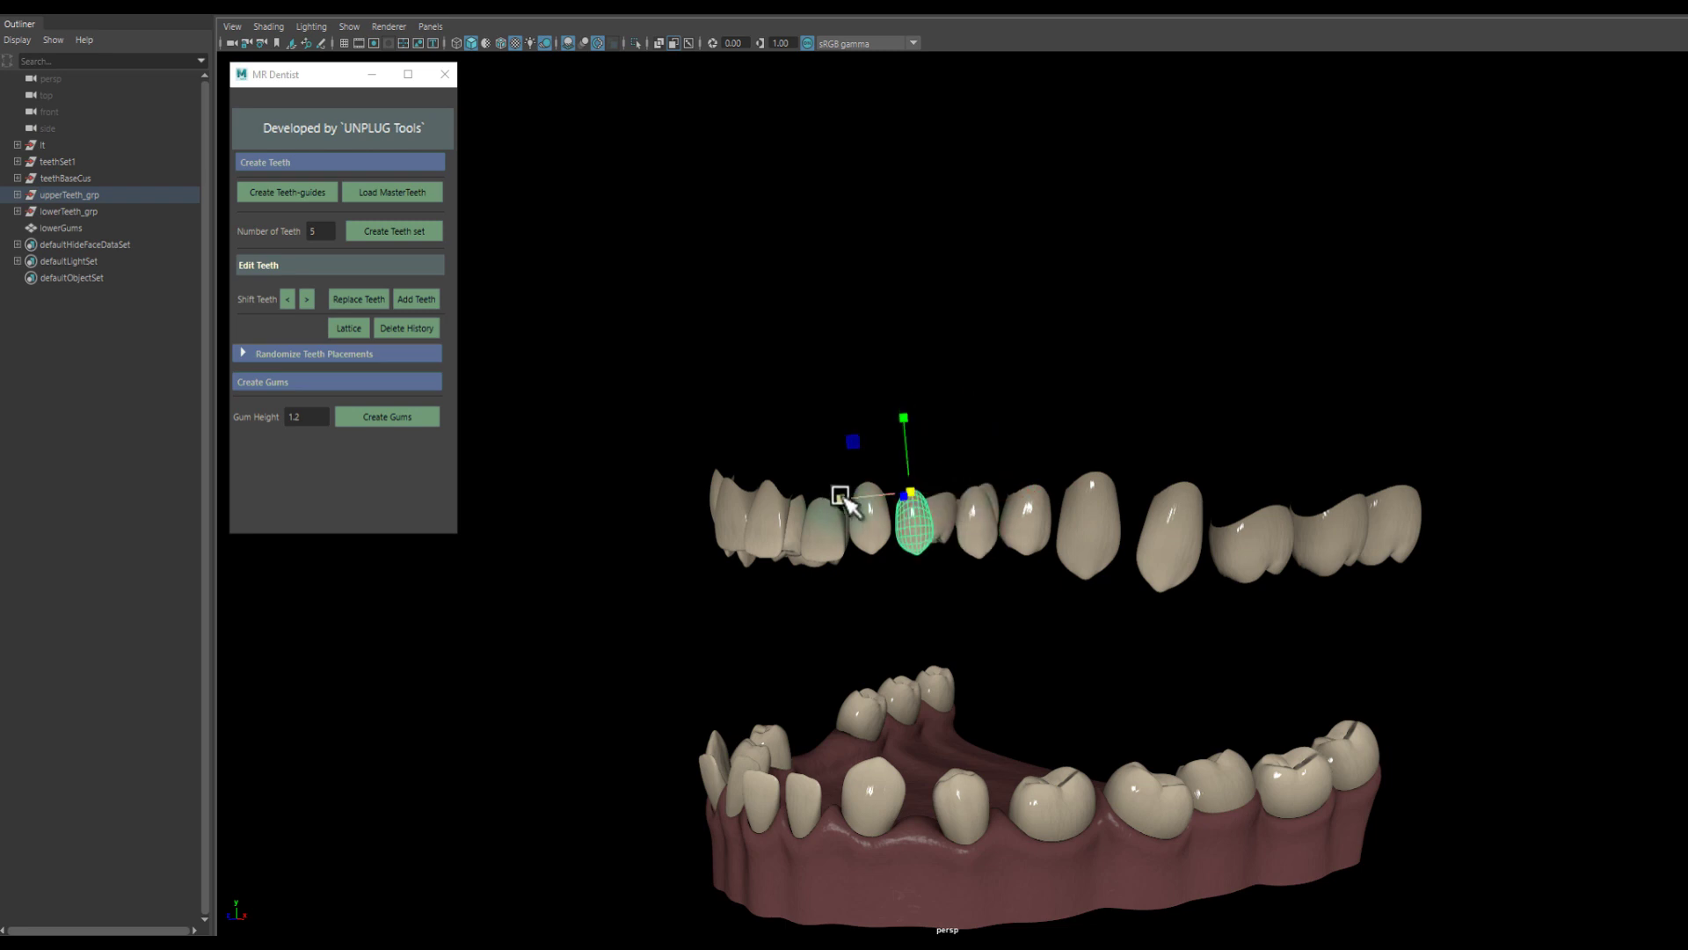
pyautogui.moveTo(809, 497)
pyautogui.mouseDown()
pyautogui.moveTo(1009, 516)
pyautogui.moveTo(1103, 546)
pyautogui.moveTo(1110, 508)
pyautogui.moveTo(1191, 554)
pyautogui.moveTo(1213, 519)
pyautogui.mouseUp()
pyautogui.press('e')
# Add a new tooth at two adjacent upper teeth and shift the larger tooth right.
pyautogui.click(1103, 546)
pyautogui.press('r')
pyautogui.click(1213, 519)
pyautogui.press('w')
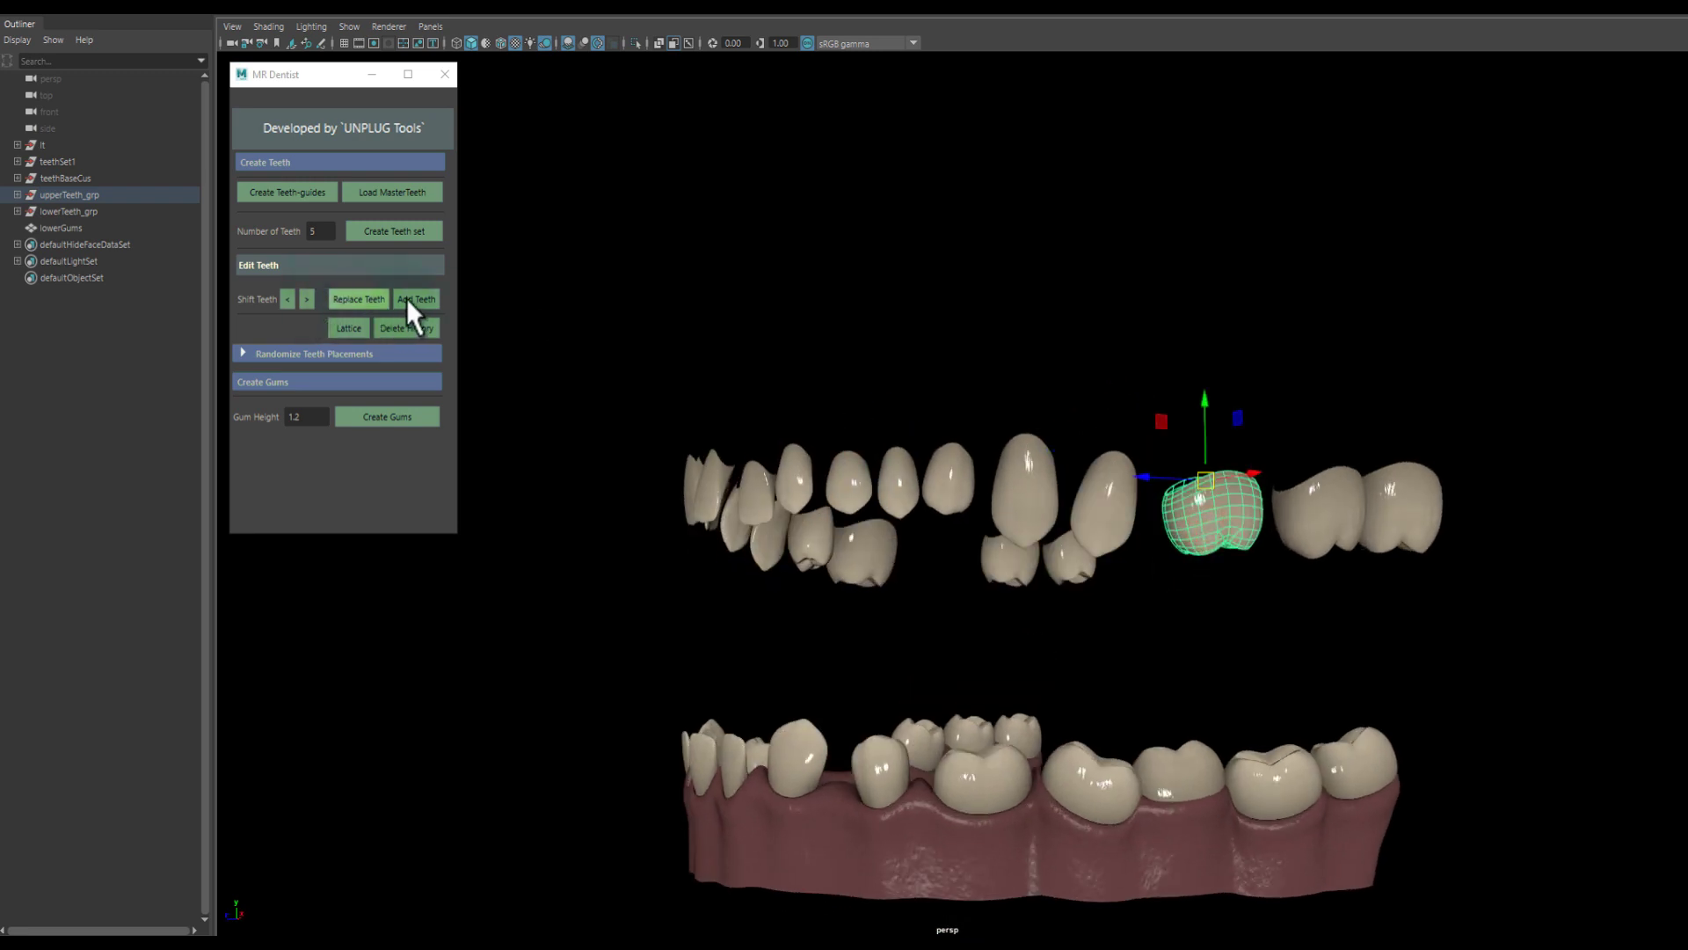
pyautogui.click(1126, 522)
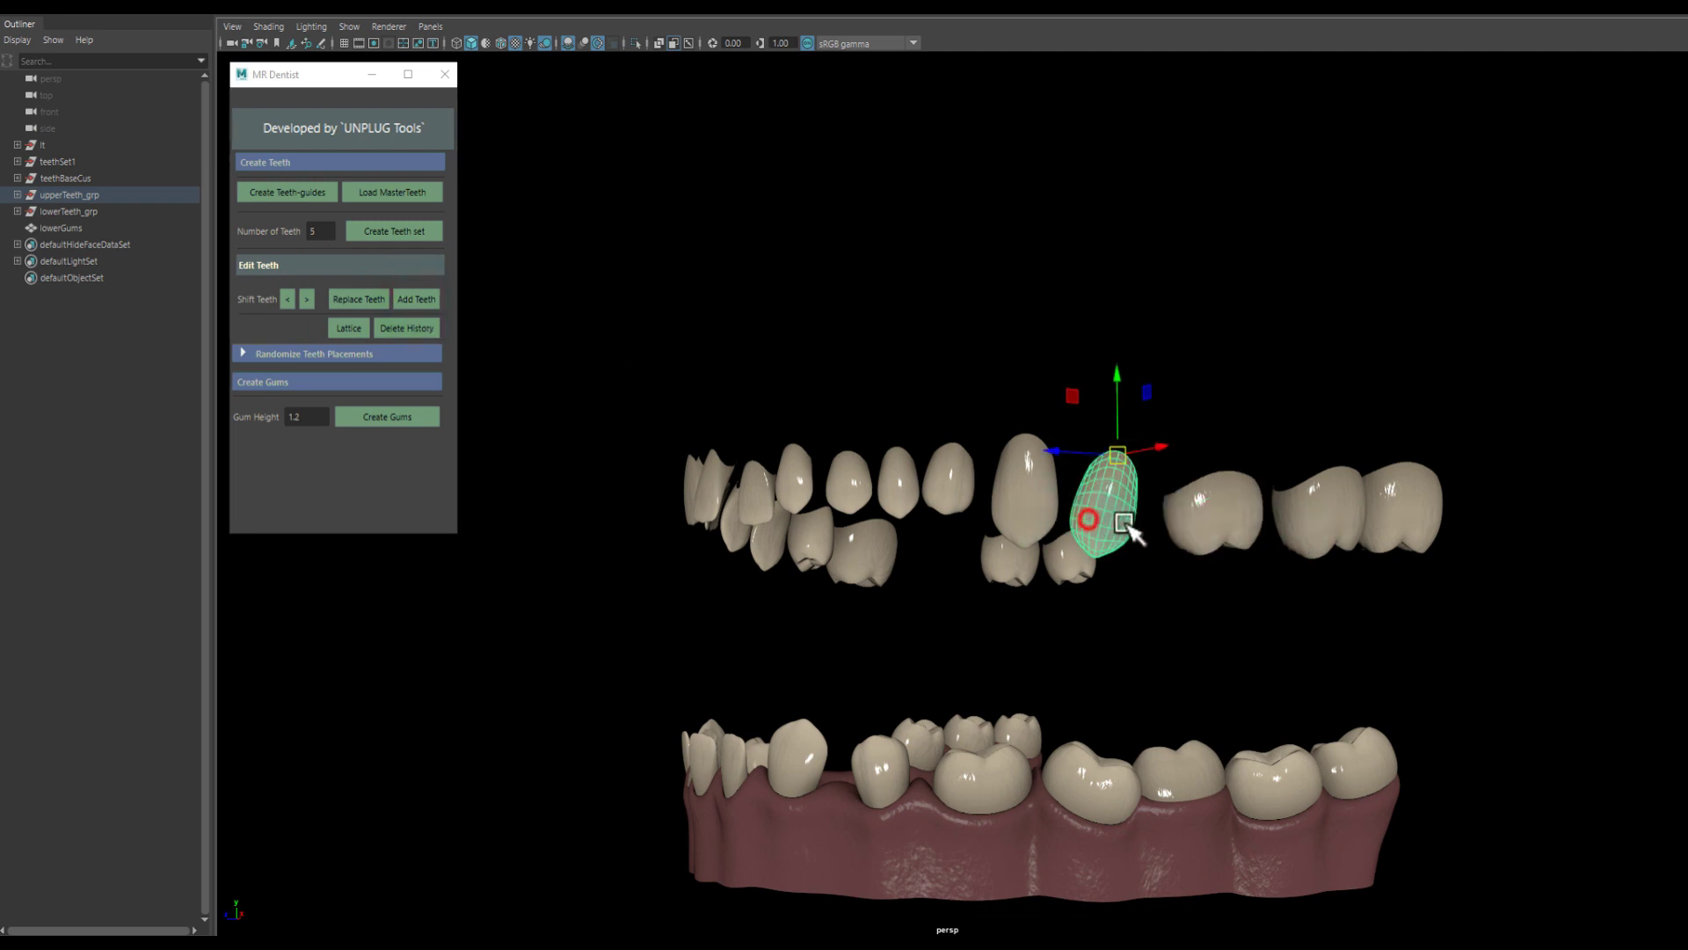
pyautogui.keyDown('shift'); pyautogui.click(1200, 519); pyautogui.keyUp('shift')
pyautogui.click(418, 298)
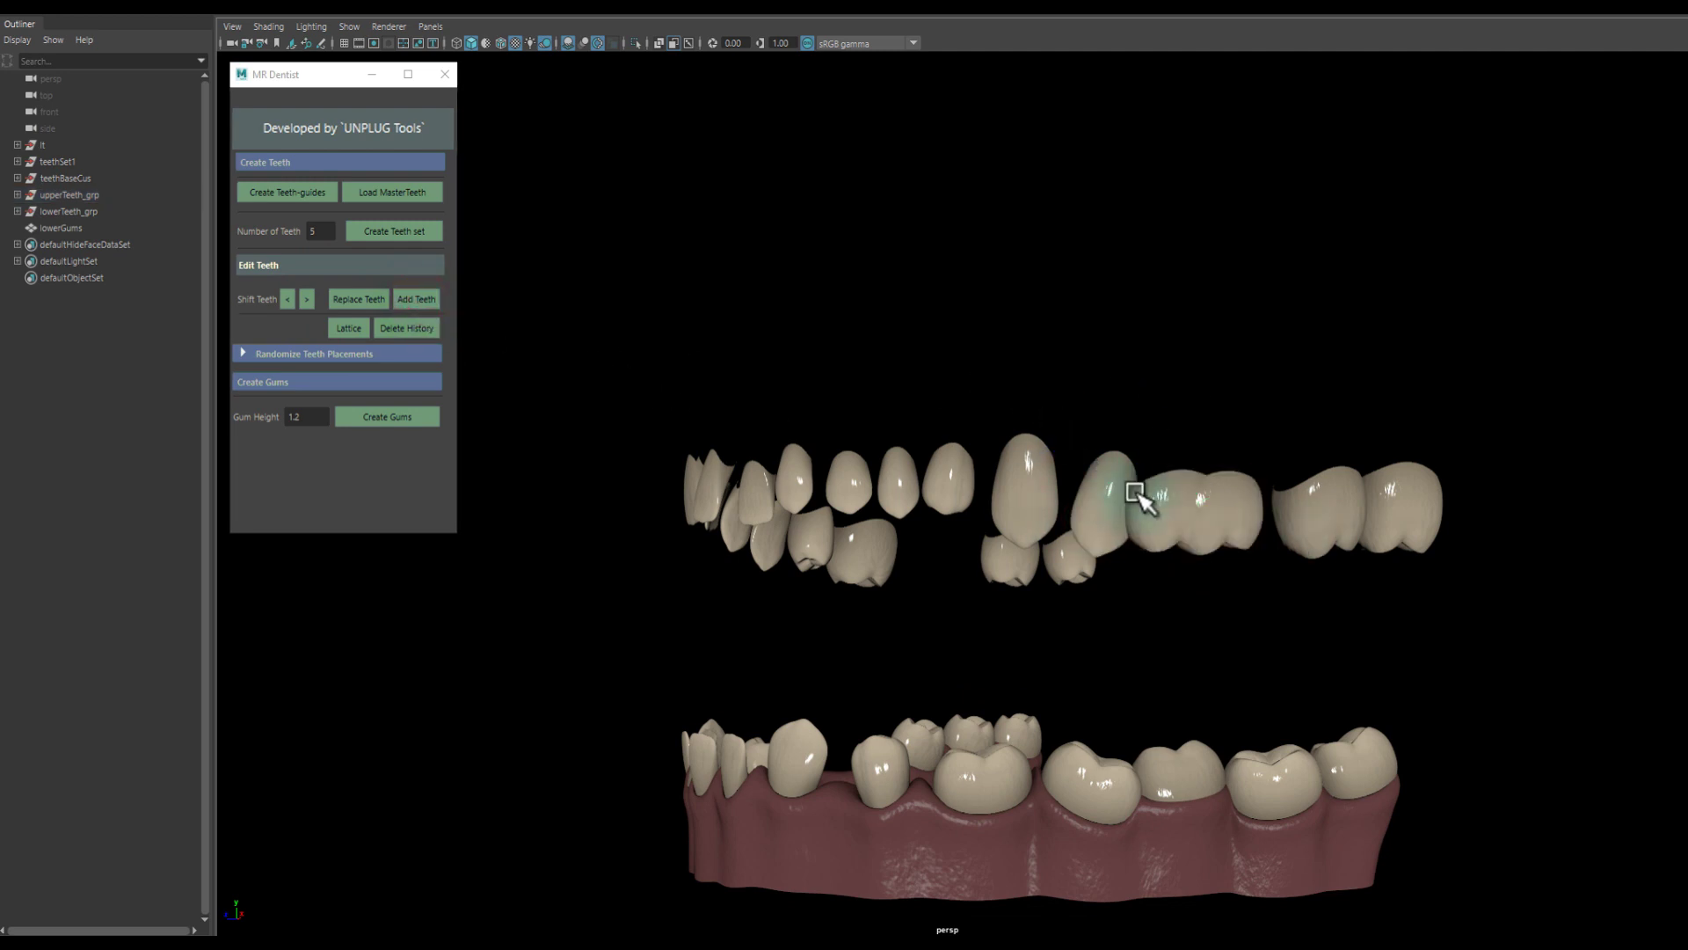
pyautogui.click(1218, 506)
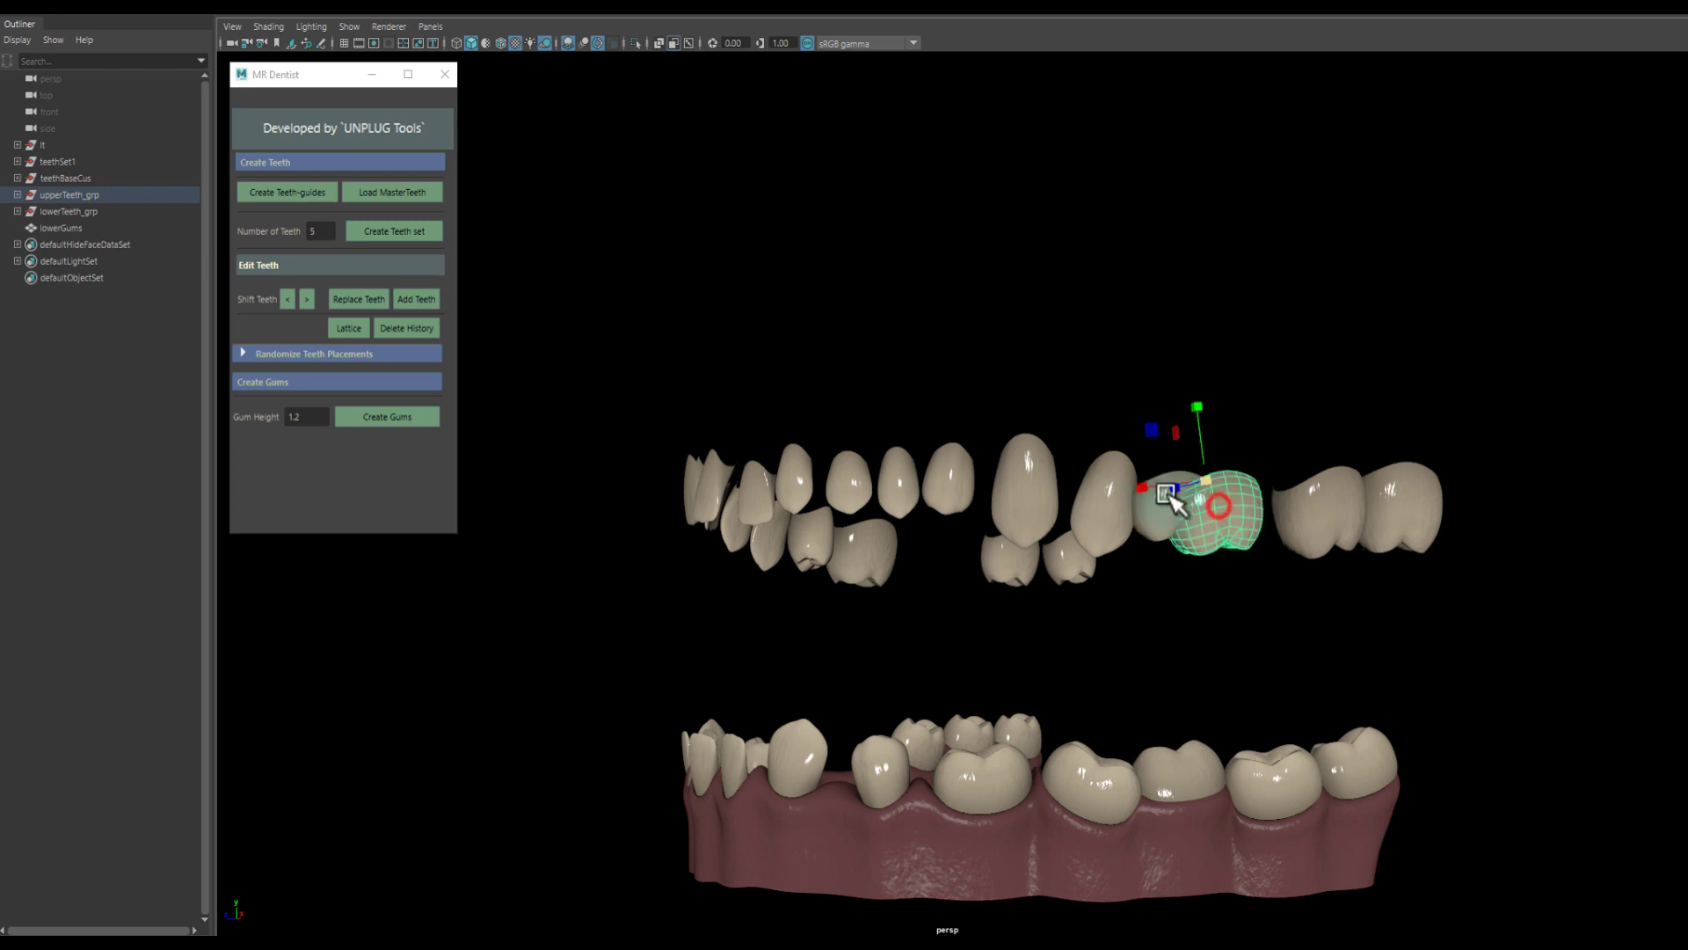
pyautogui.click(307, 299)
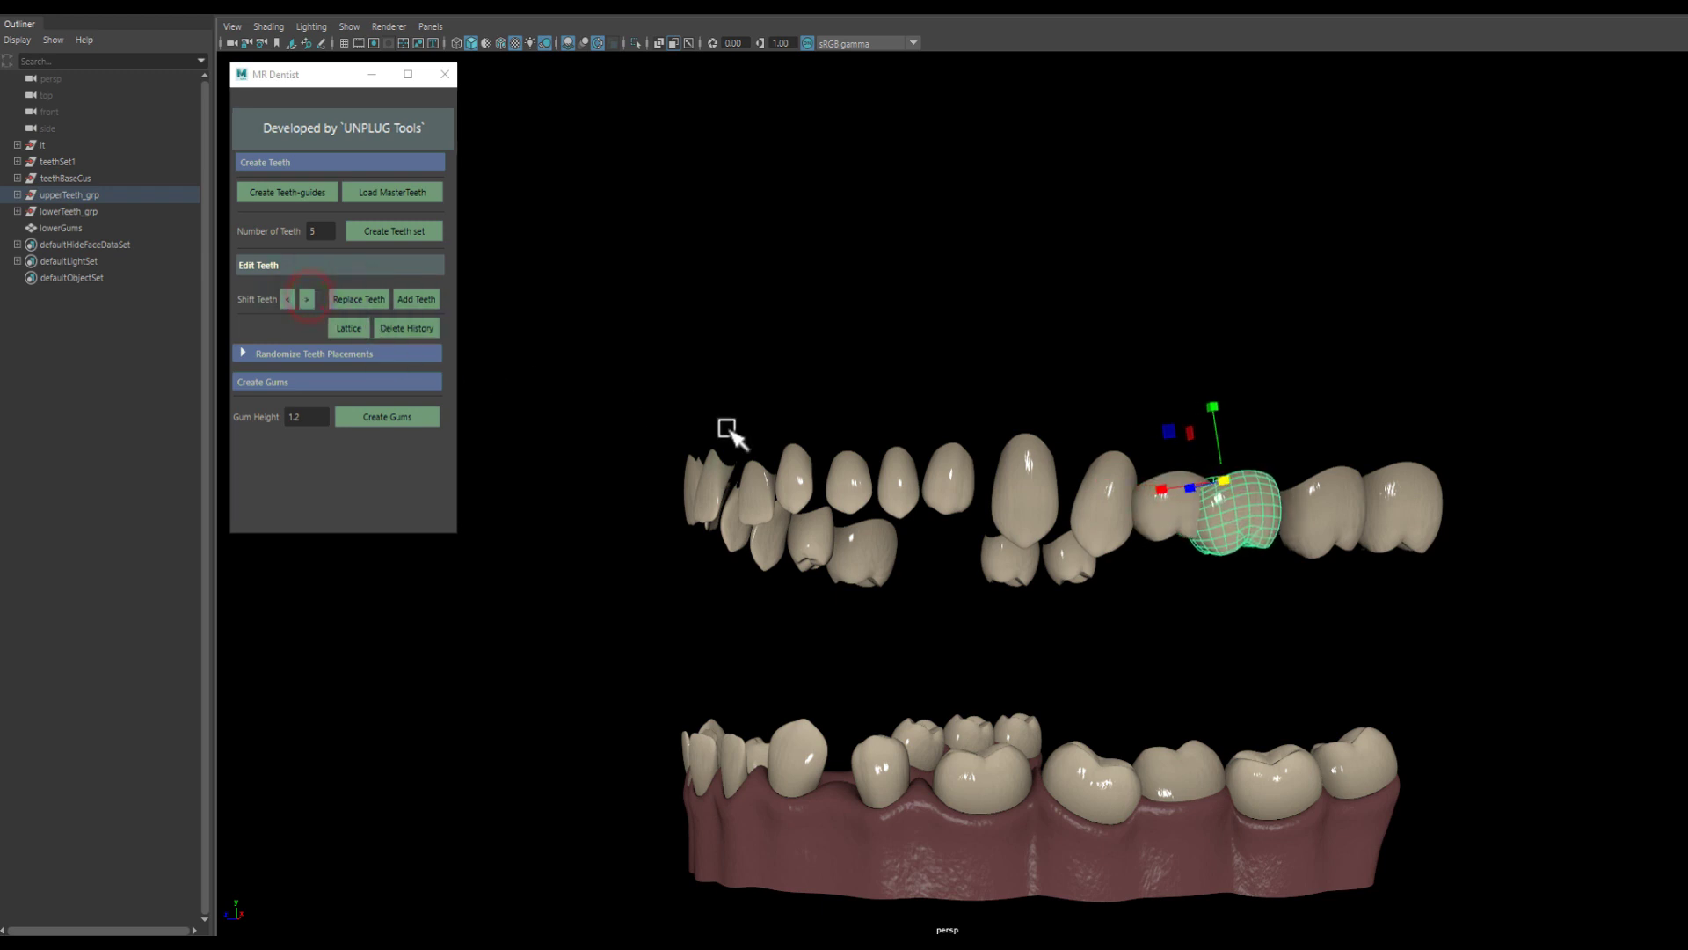
# Shift three adjacent upper teeth left along the arch, then shift two of them left again.
pyautogui.click(1165, 510)
pyautogui.keyDown('shift'); pyautogui.click(1103, 505); pyautogui.keyUp('shift')
pyautogui.keyDown('shift'); pyautogui.click(1011, 506); pyautogui.keyUp('shift')
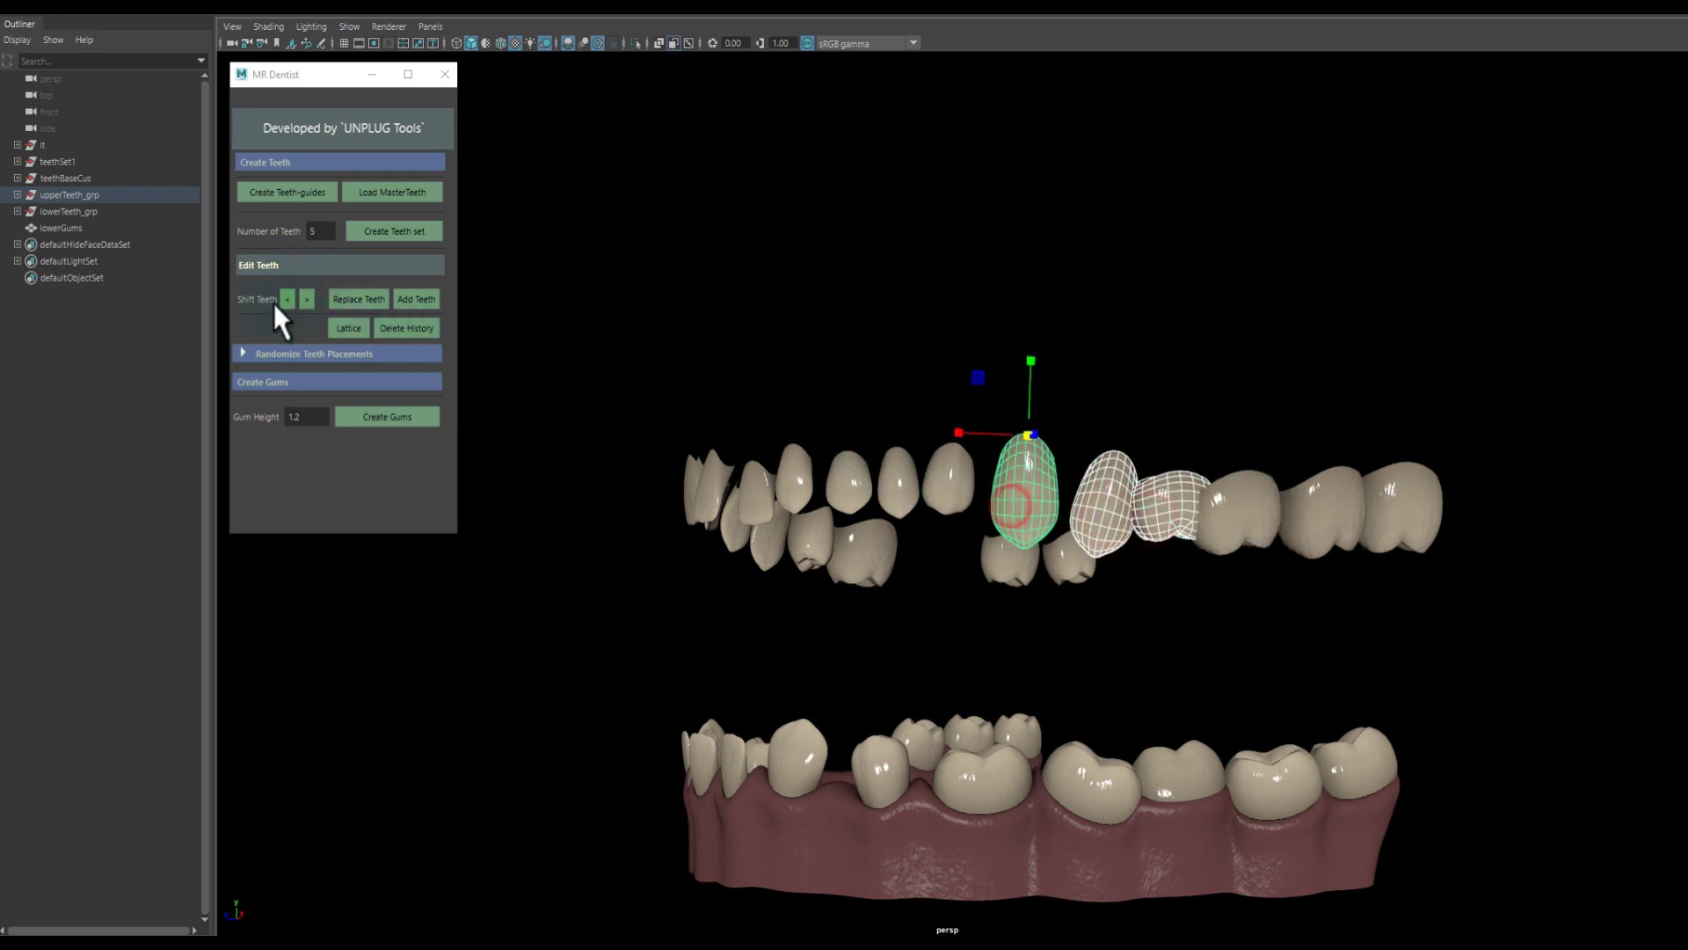
pyautogui.click(288, 299)
pyautogui.keyDown('shift'); pyautogui.click(1024, 497); pyautogui.keyUp('shift')
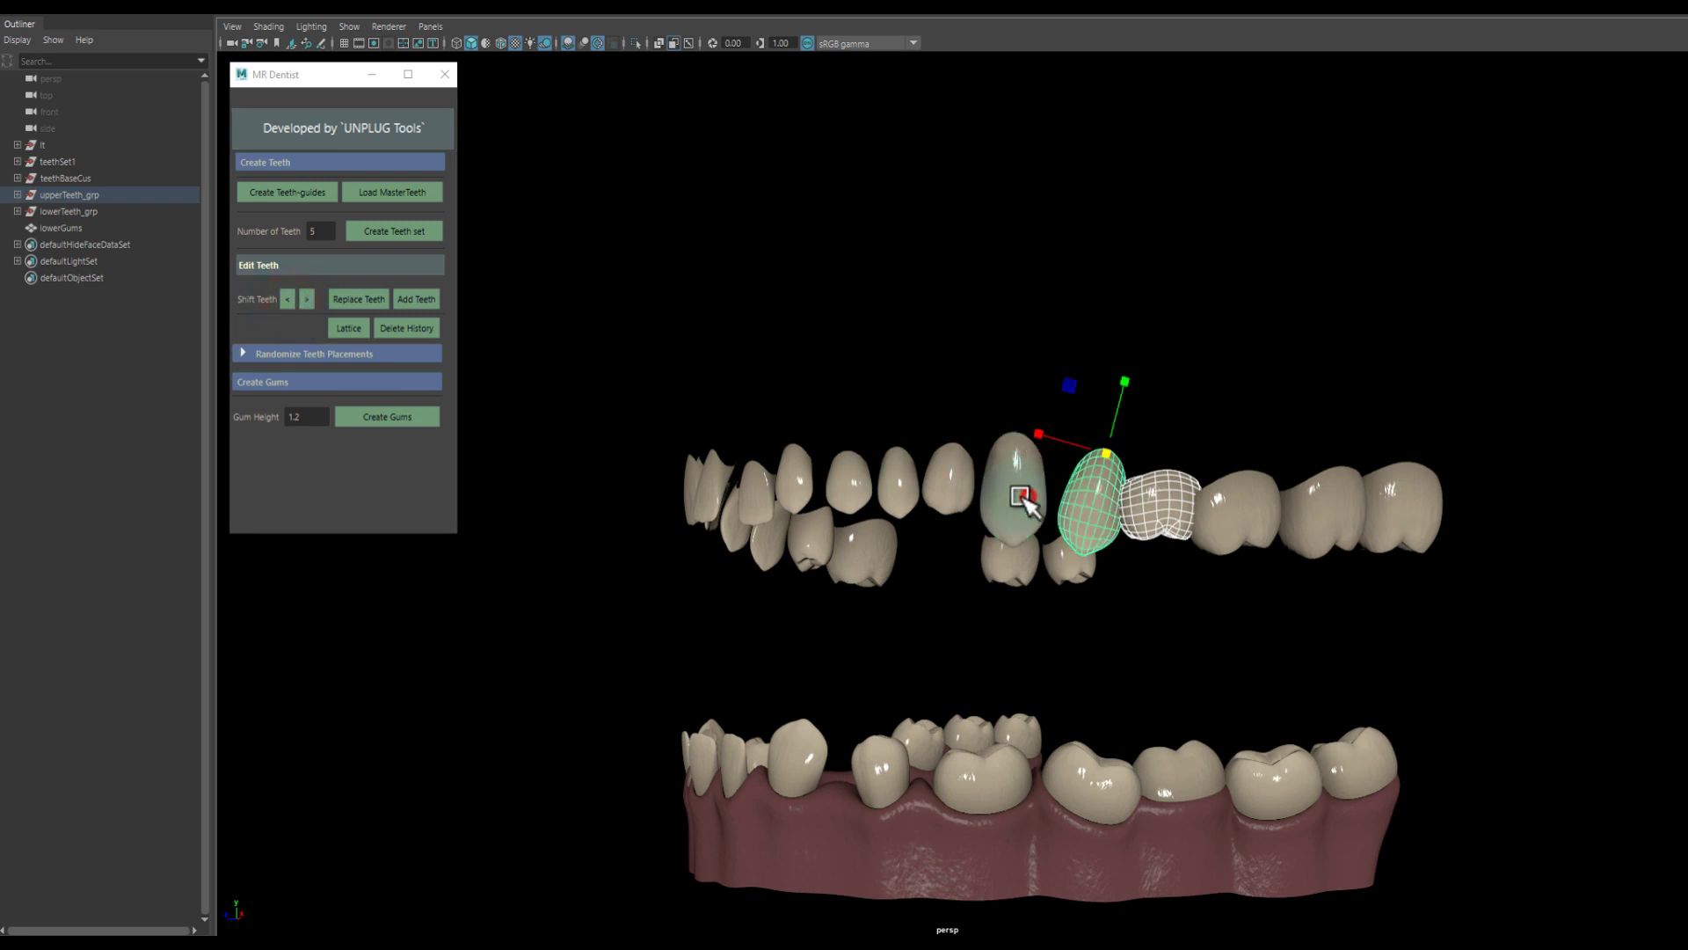
pyautogui.click(288, 299)
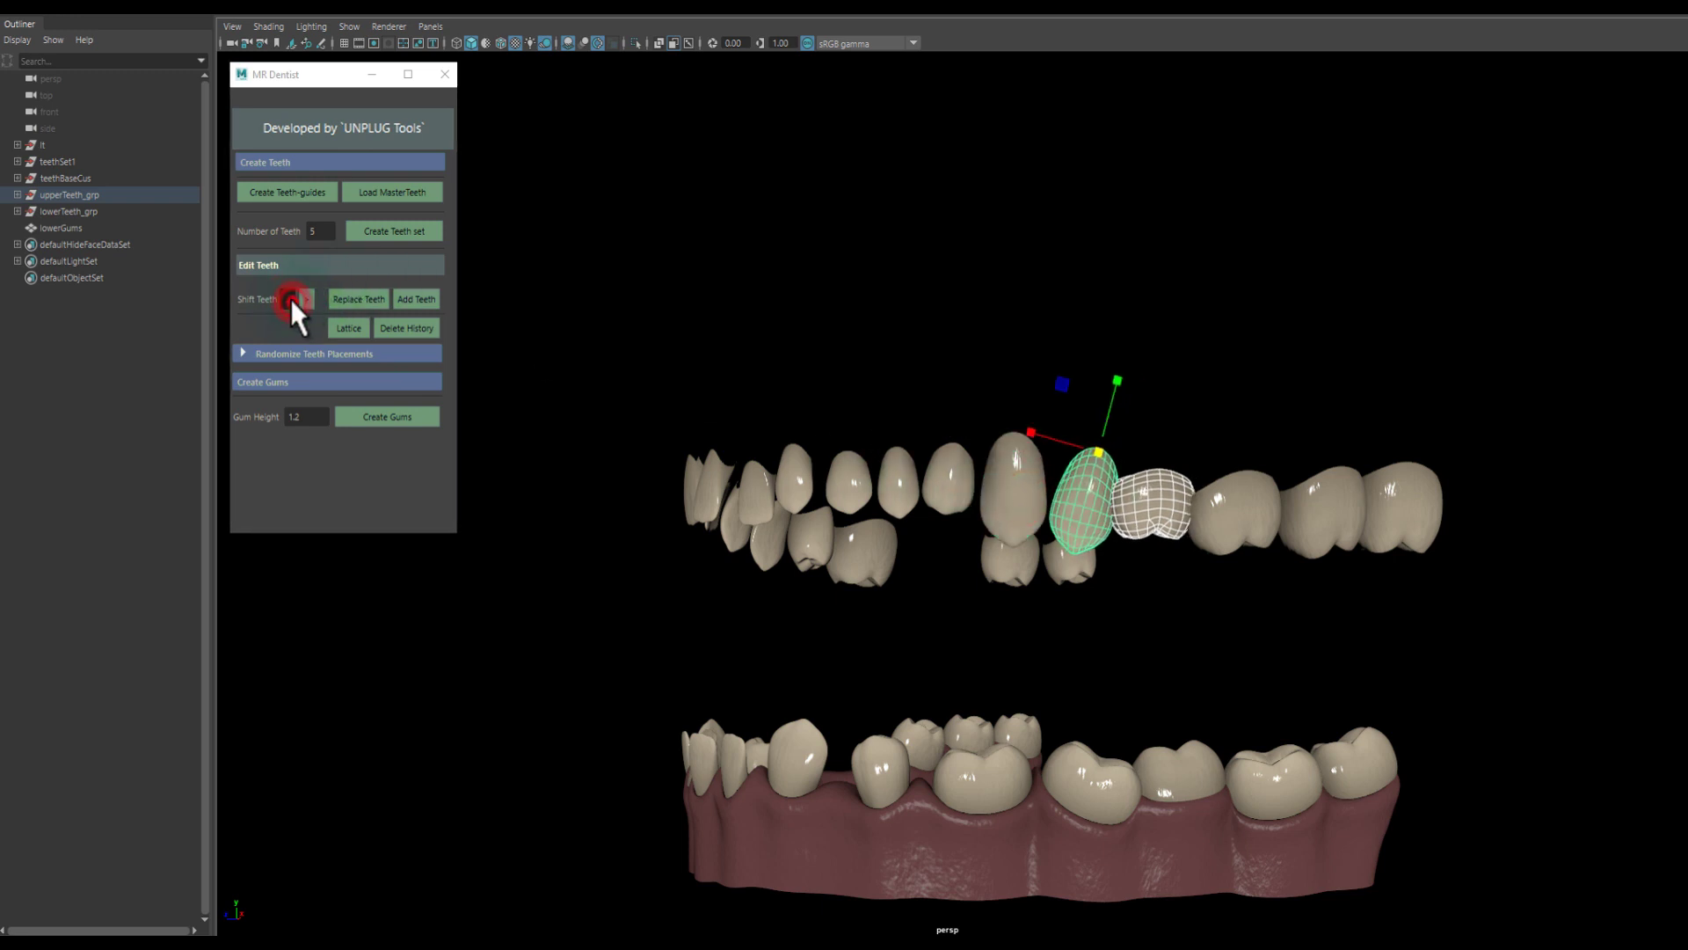
# Move, rotate and resize the molar into place, then shift it left along the arch.
pyautogui.click(1148, 493)
pyautogui.moveTo(1145, 477); pyautogui.dragTo(1191, 484)
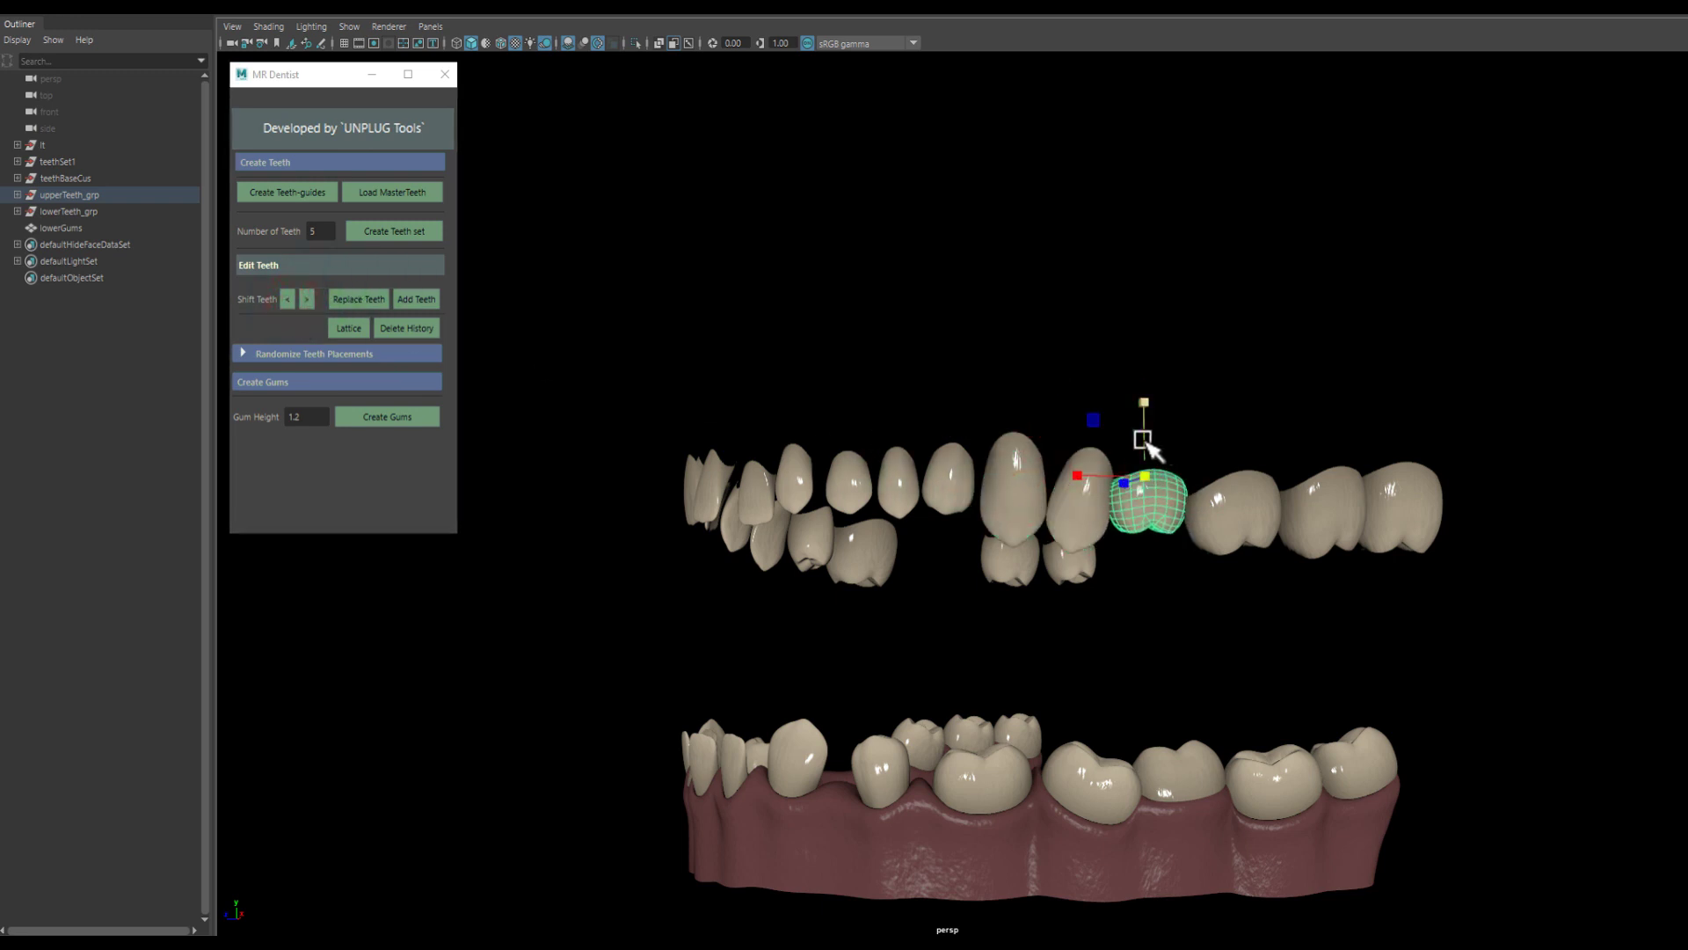
pyautogui.press('e')
pyautogui.moveTo(1033, 471); pyautogui.dragTo(1046, 514, button='middle')
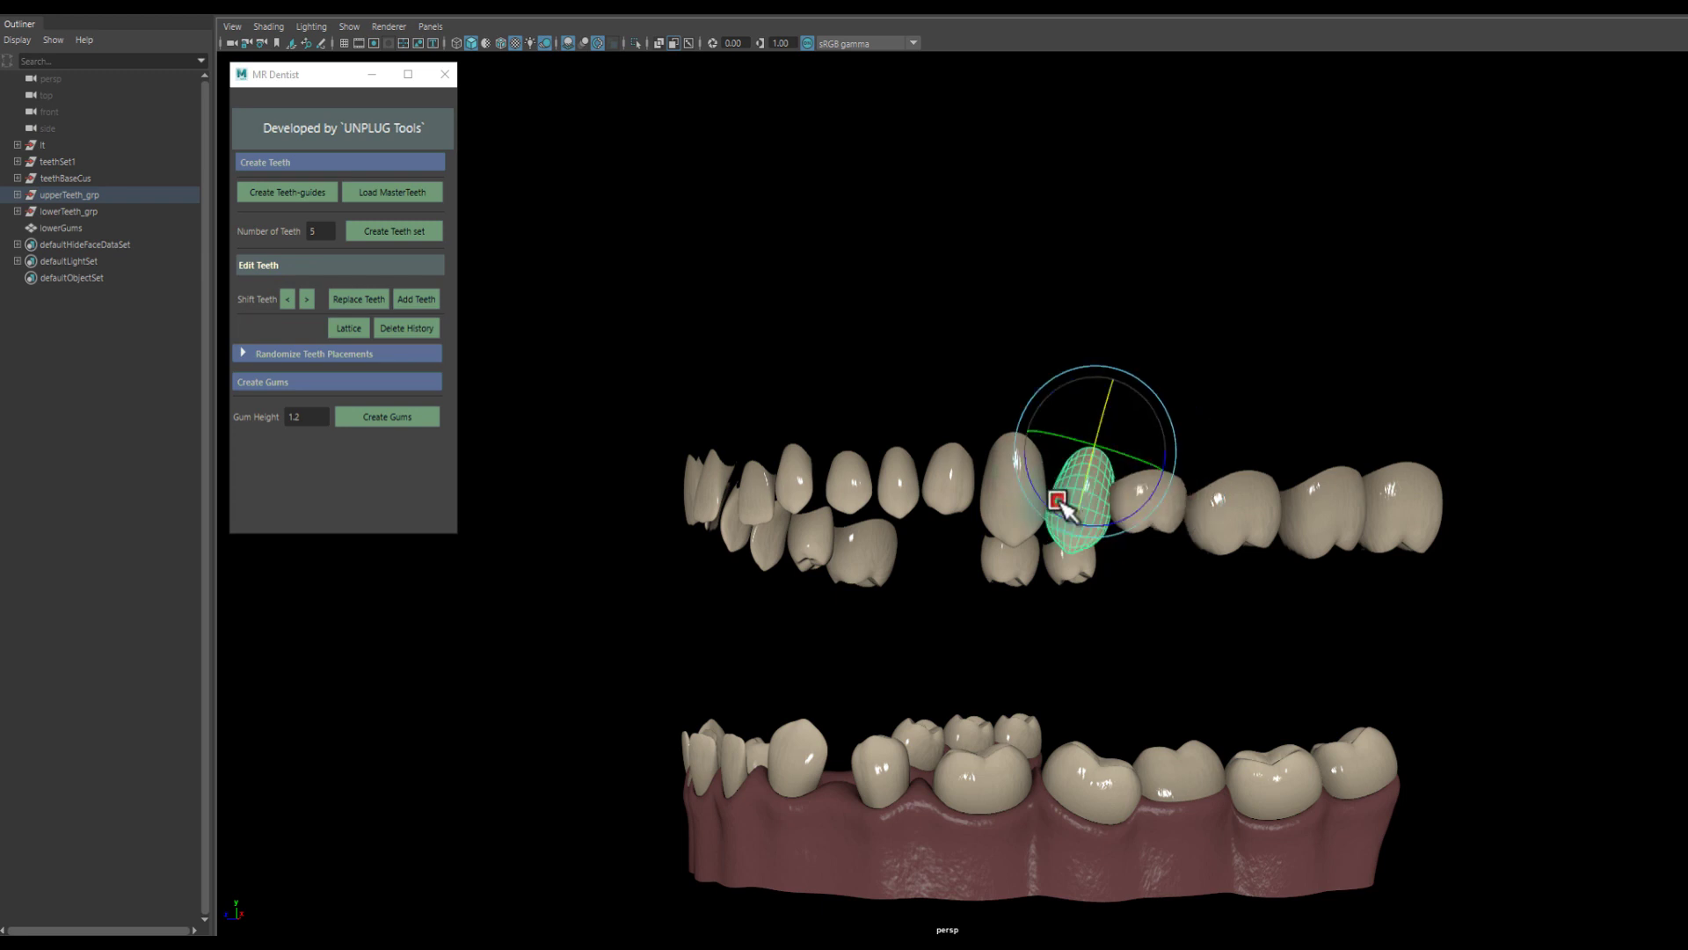
pyautogui.press('r')
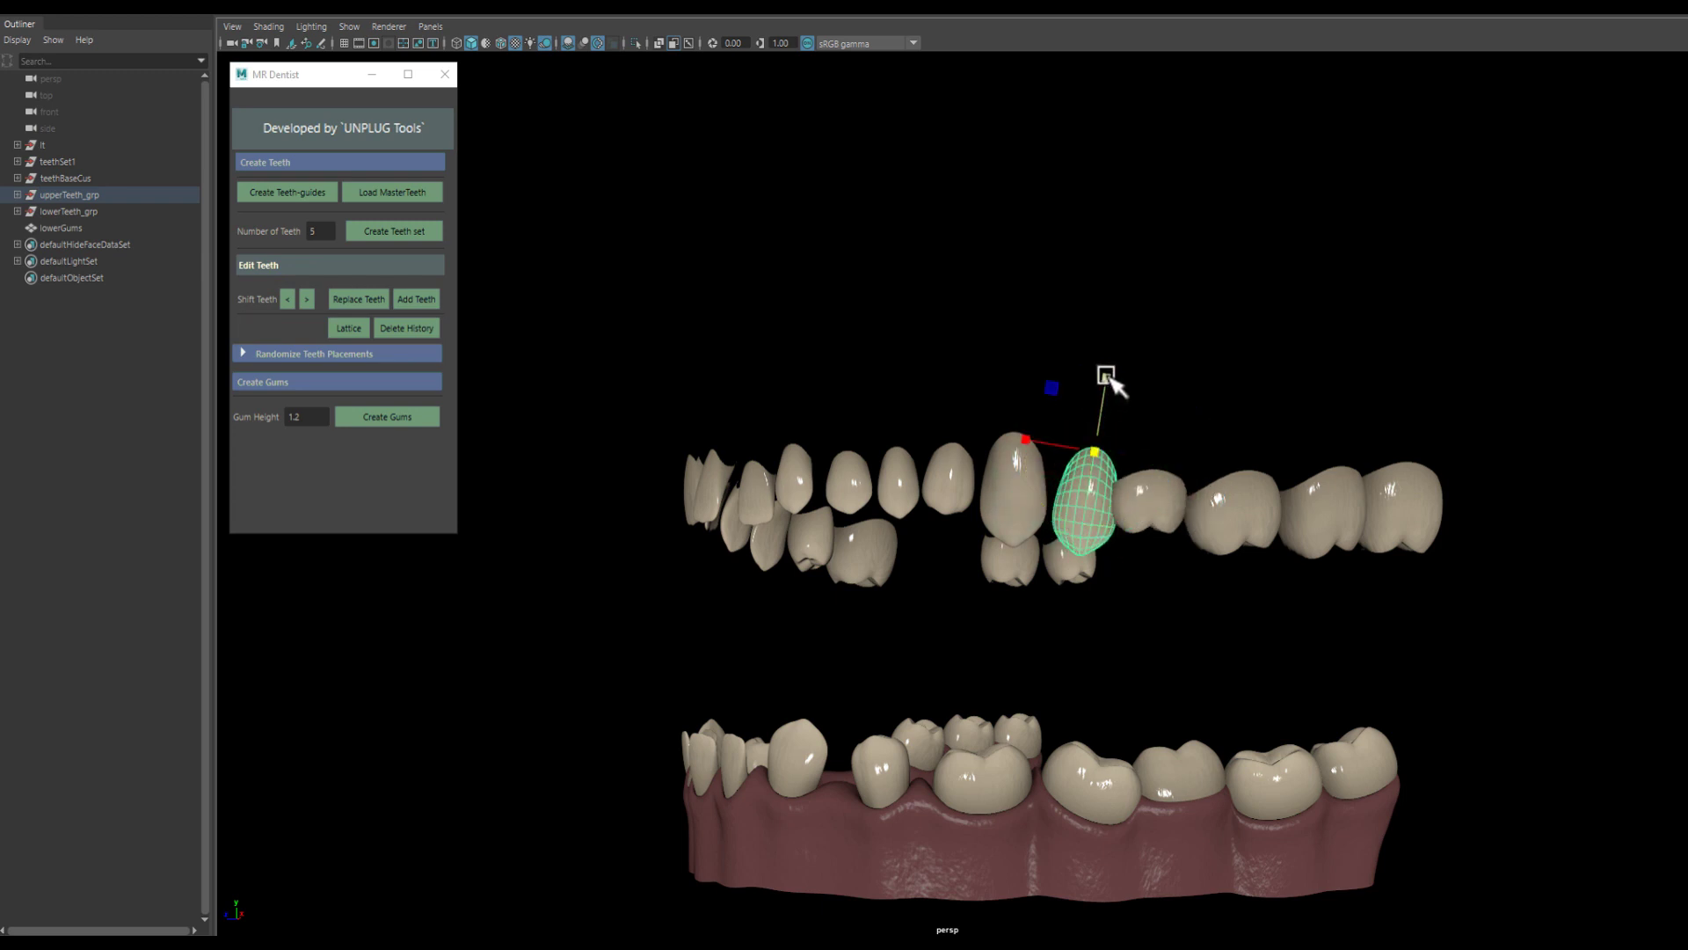
pyautogui.moveTo(1106, 378); pyautogui.dragTo(1103, 388)
pyautogui.click(284, 299)
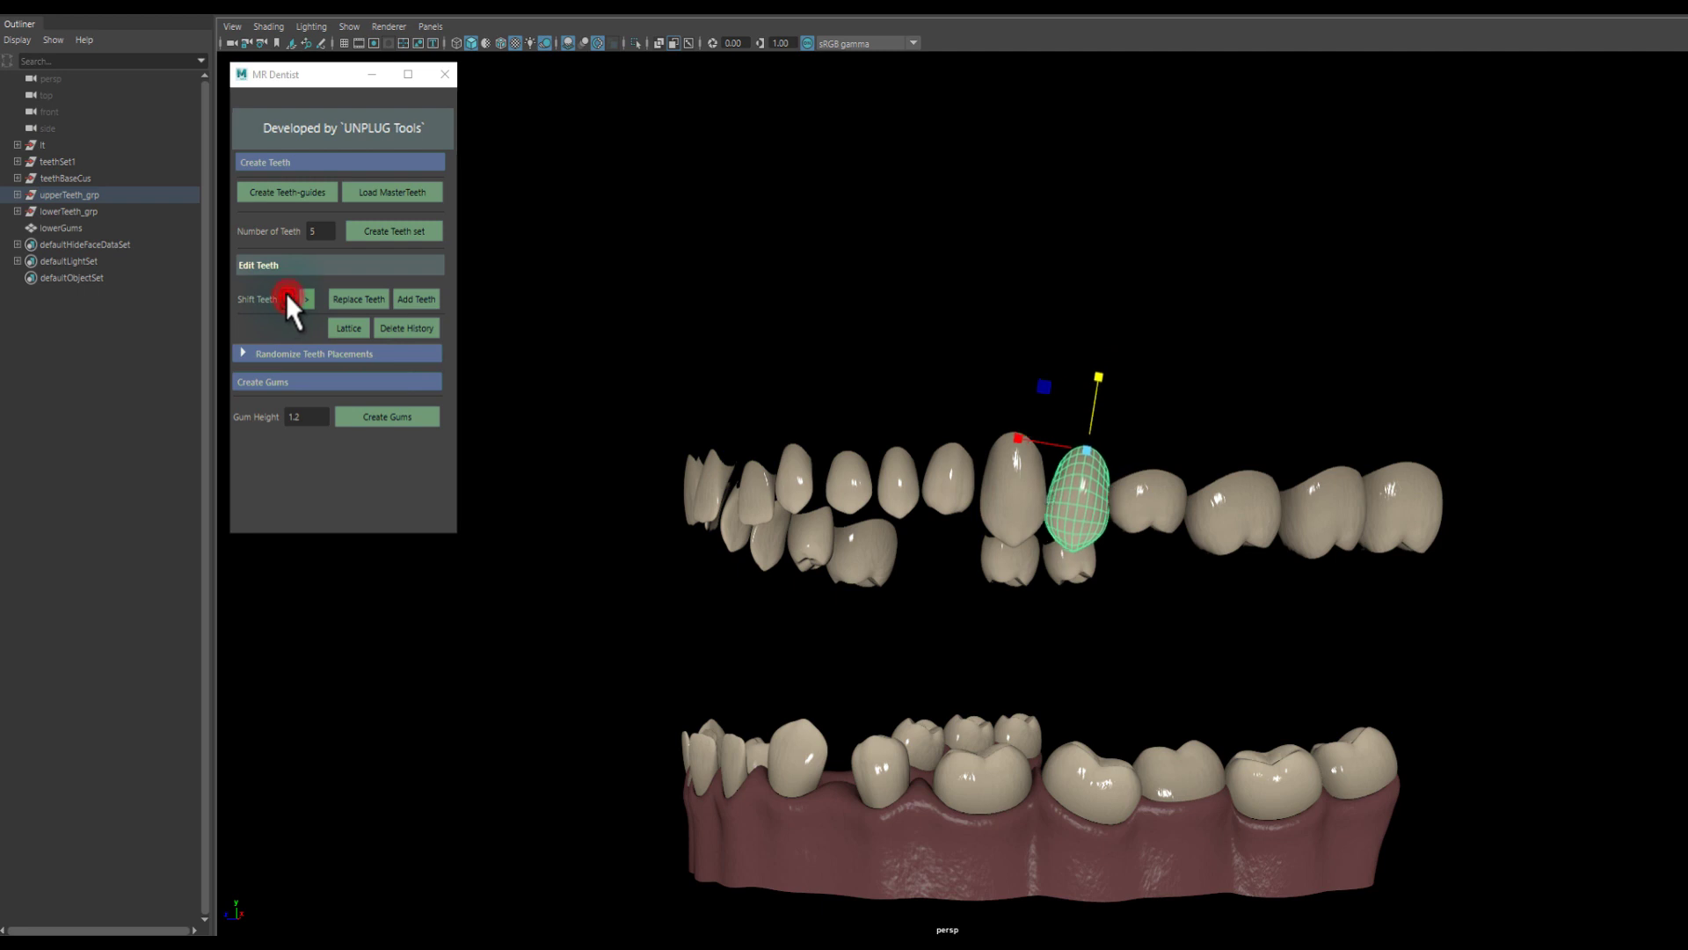
# Raise a front upper tooth and shift it left along the arch.
pyautogui.keyDown('alt'); pyautogui.moveTo(892, 644); pyautogui.dragTo(989, 603); pyautogui.keyUp('alt')
pyautogui.click(1023, 497)
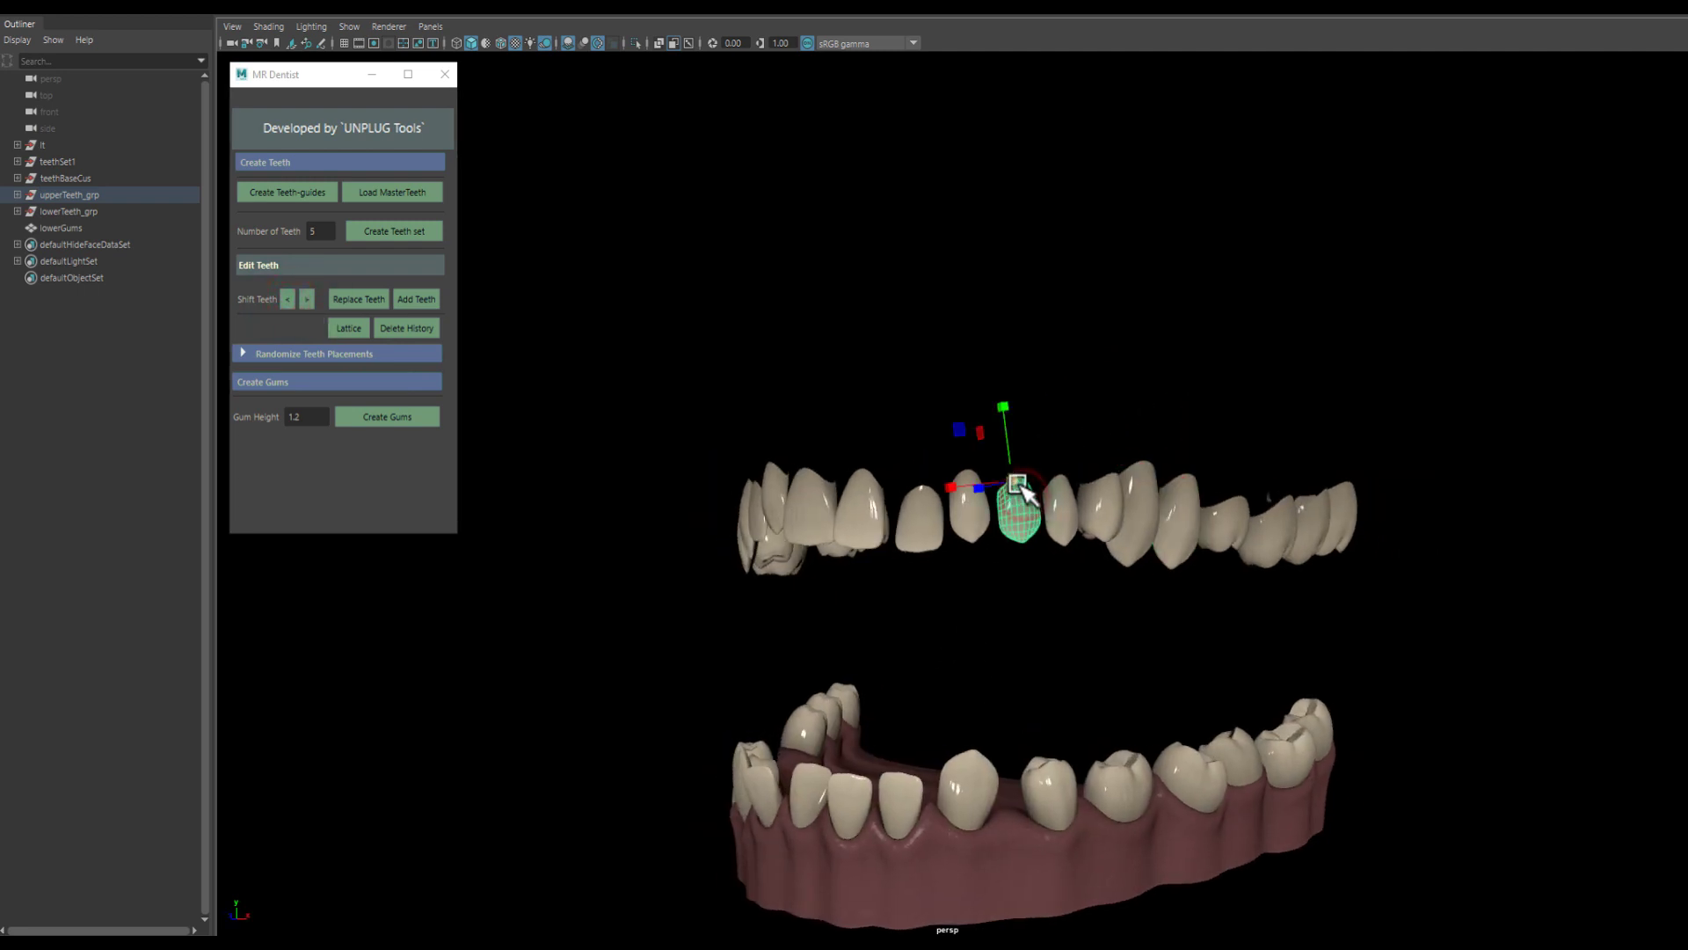
pyautogui.press('w')
pyautogui.moveTo(1019, 437); pyautogui.dragTo(1020, 411)
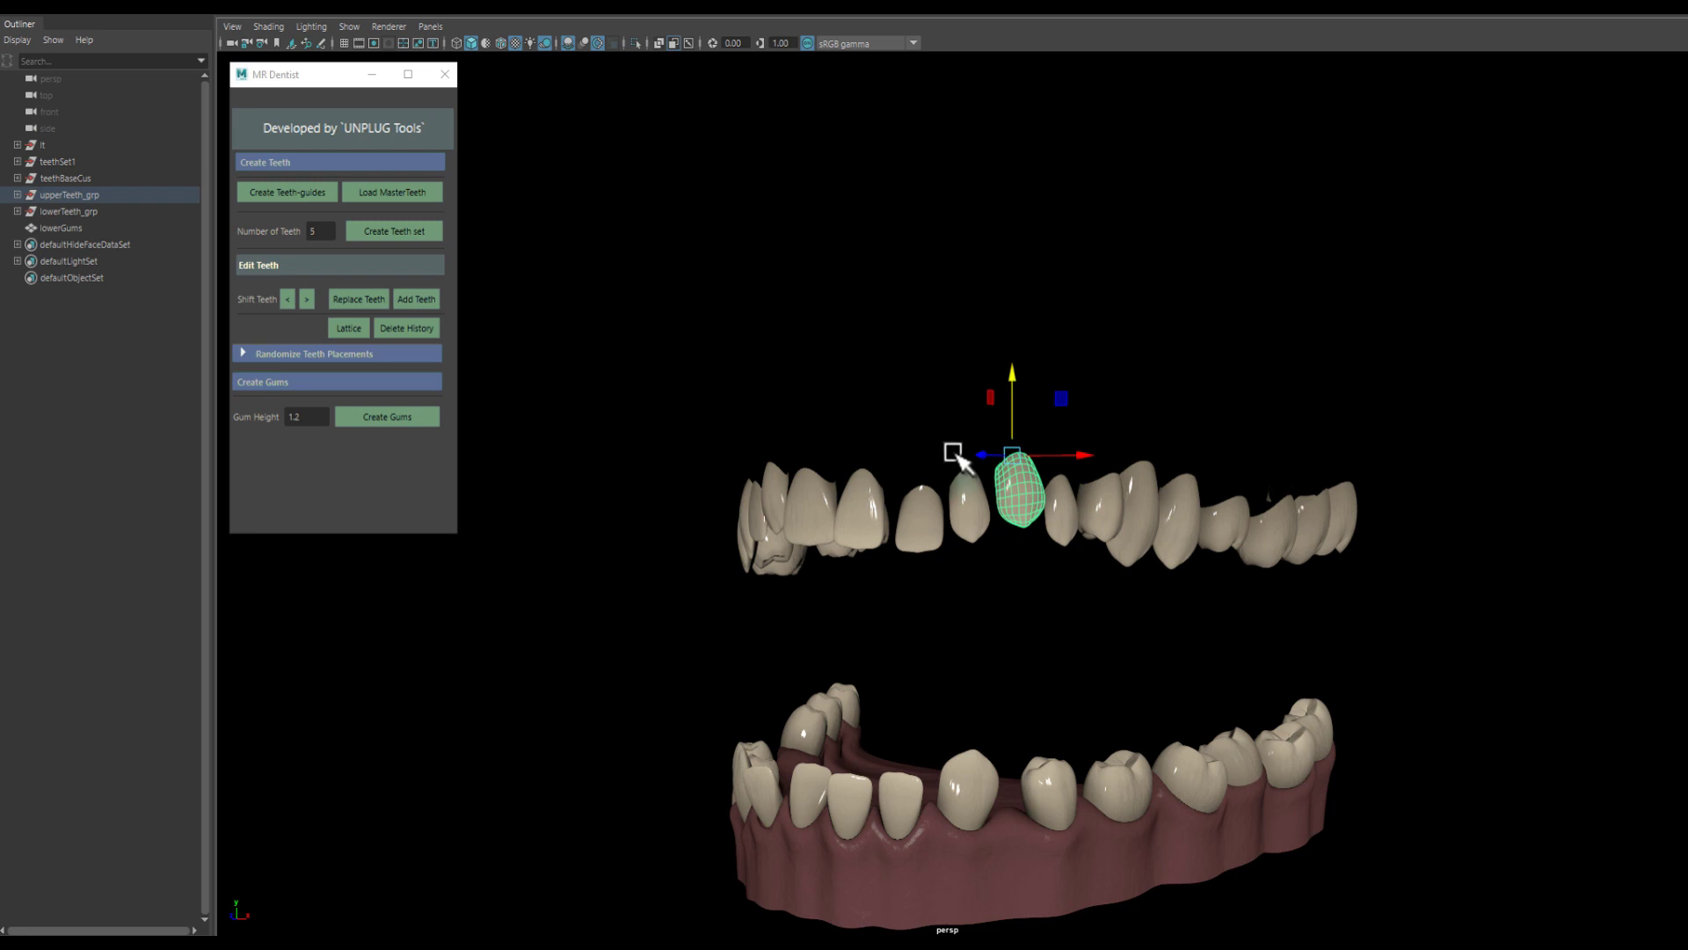
pyautogui.click(289, 299)
pyautogui.keyDown('alt'); pyautogui.moveTo(961, 576); pyautogui.dragTo(972, 545); pyautogui.keyUp('alt')
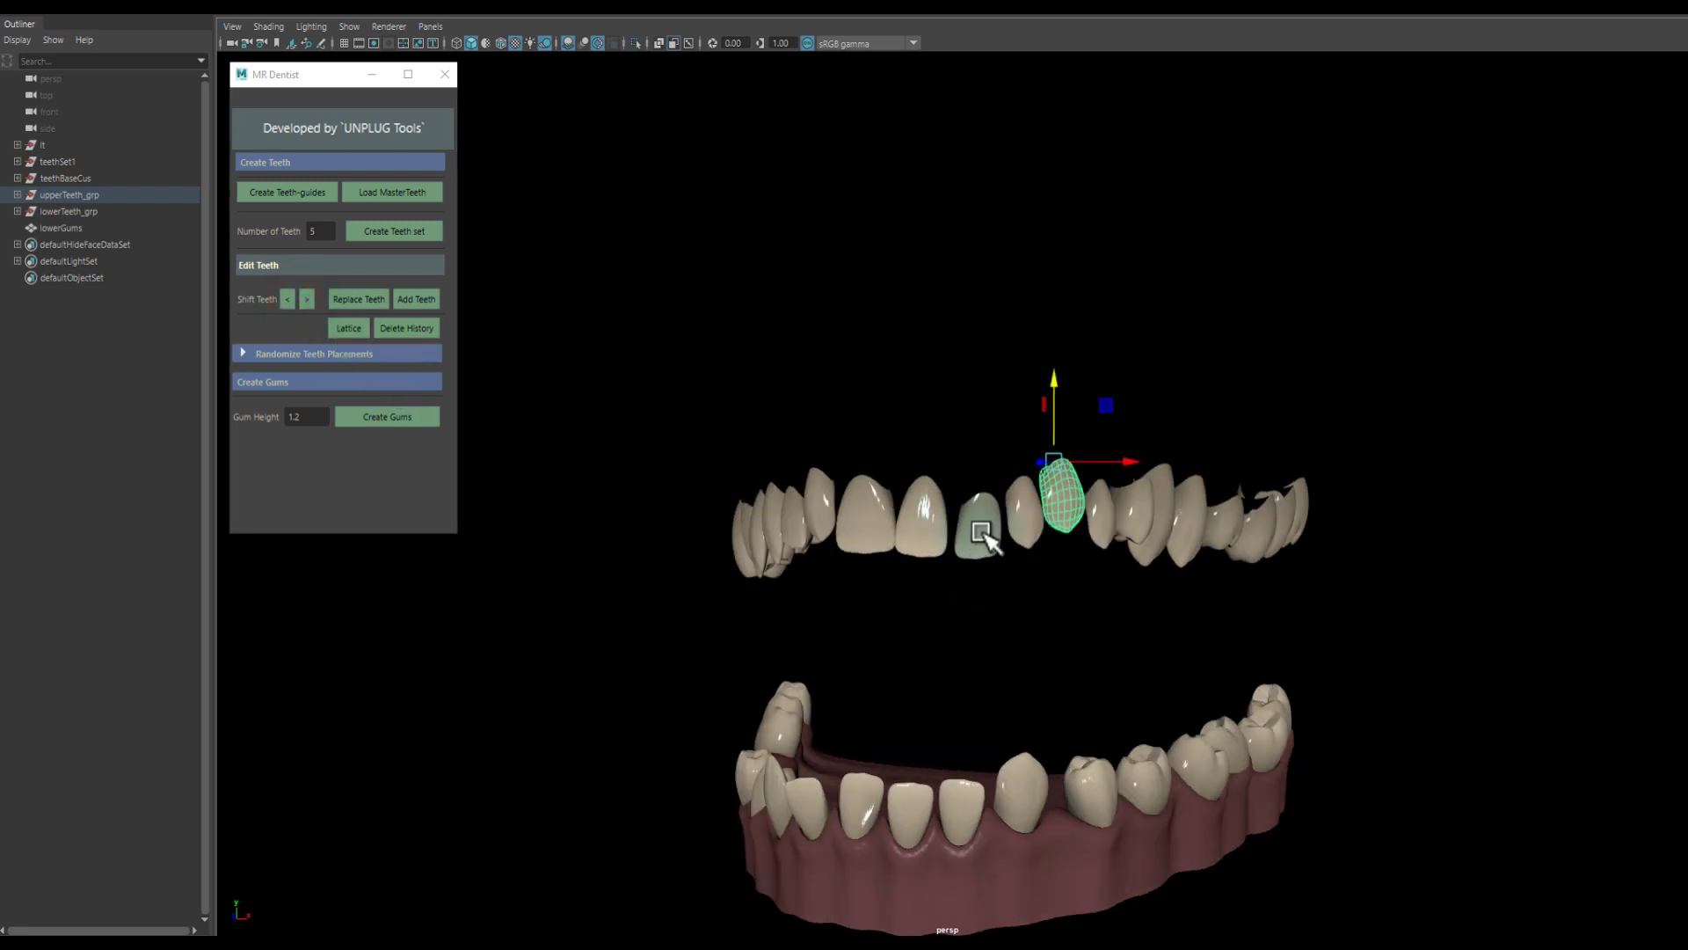
pyautogui.keyDown('alt'); pyautogui.moveTo(1067, 517); pyautogui.dragTo(1133, 519); pyautogui.keyUp('alt')
# Replace the two central upper teeth and add a new tooth beside the gap.
pyautogui.click(1005, 526)
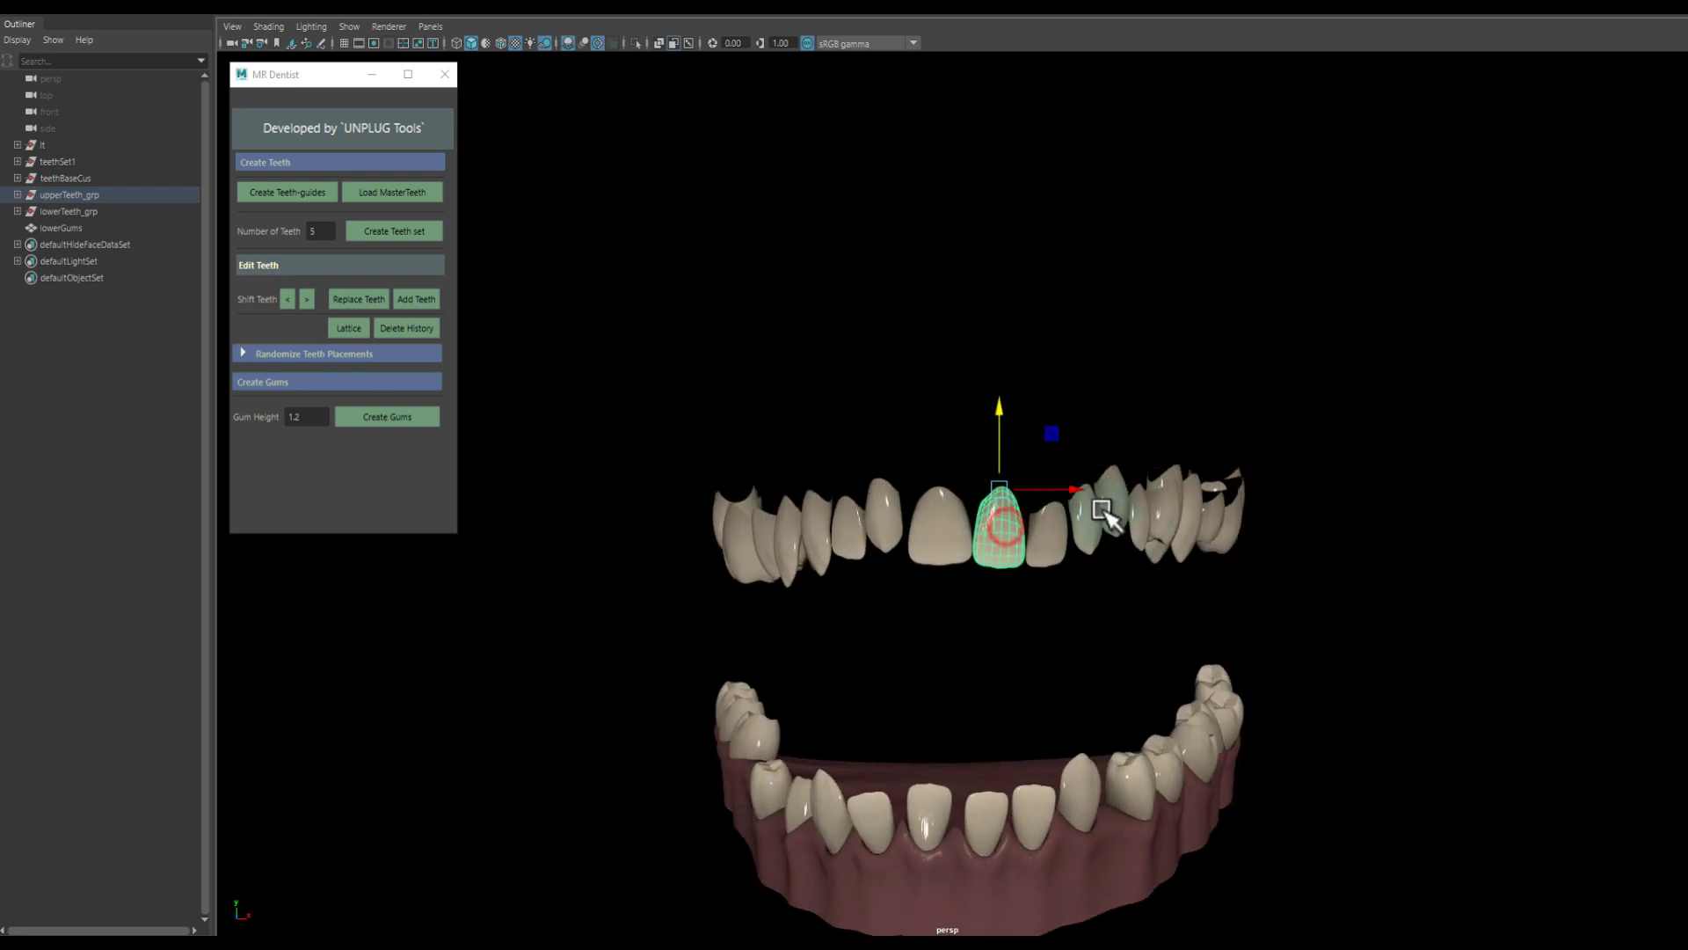
pyautogui.keyDown('shift'); pyautogui.click(1116, 507); pyautogui.keyUp('shift')
pyautogui.click(362, 298)
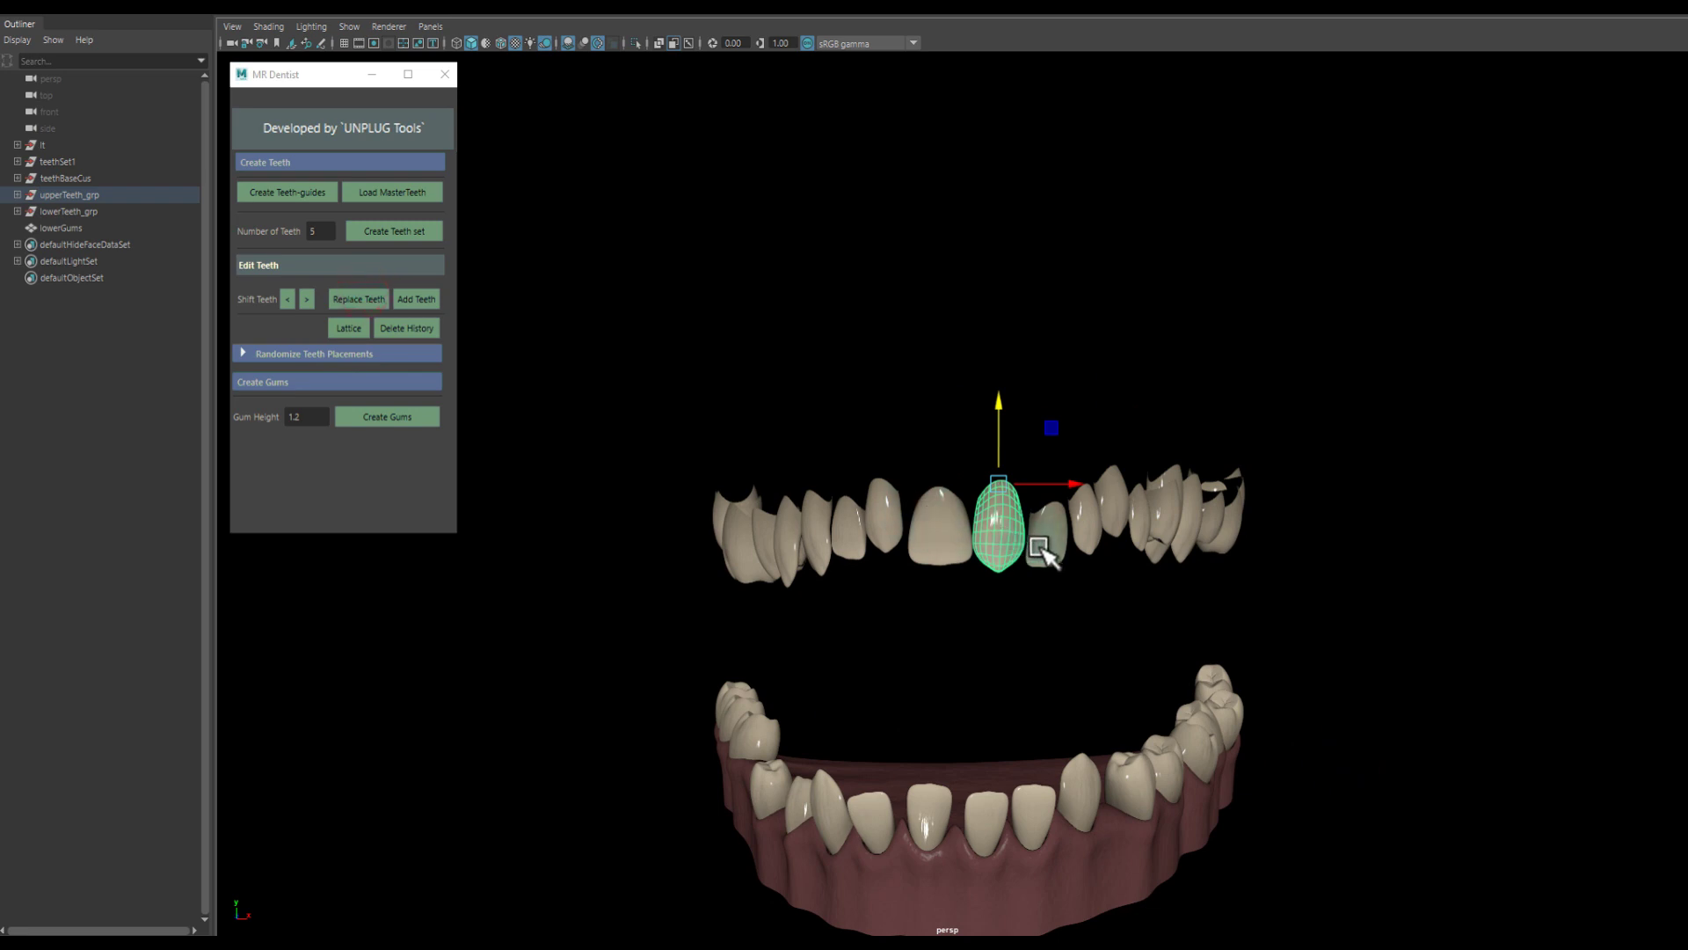
pyautogui.click(1040, 549)
pyautogui.keyDown('alt'); pyautogui.moveTo(1040, 550); pyautogui.dragTo(1000, 563); pyautogui.keyUp('alt')
pyautogui.click(895, 531)
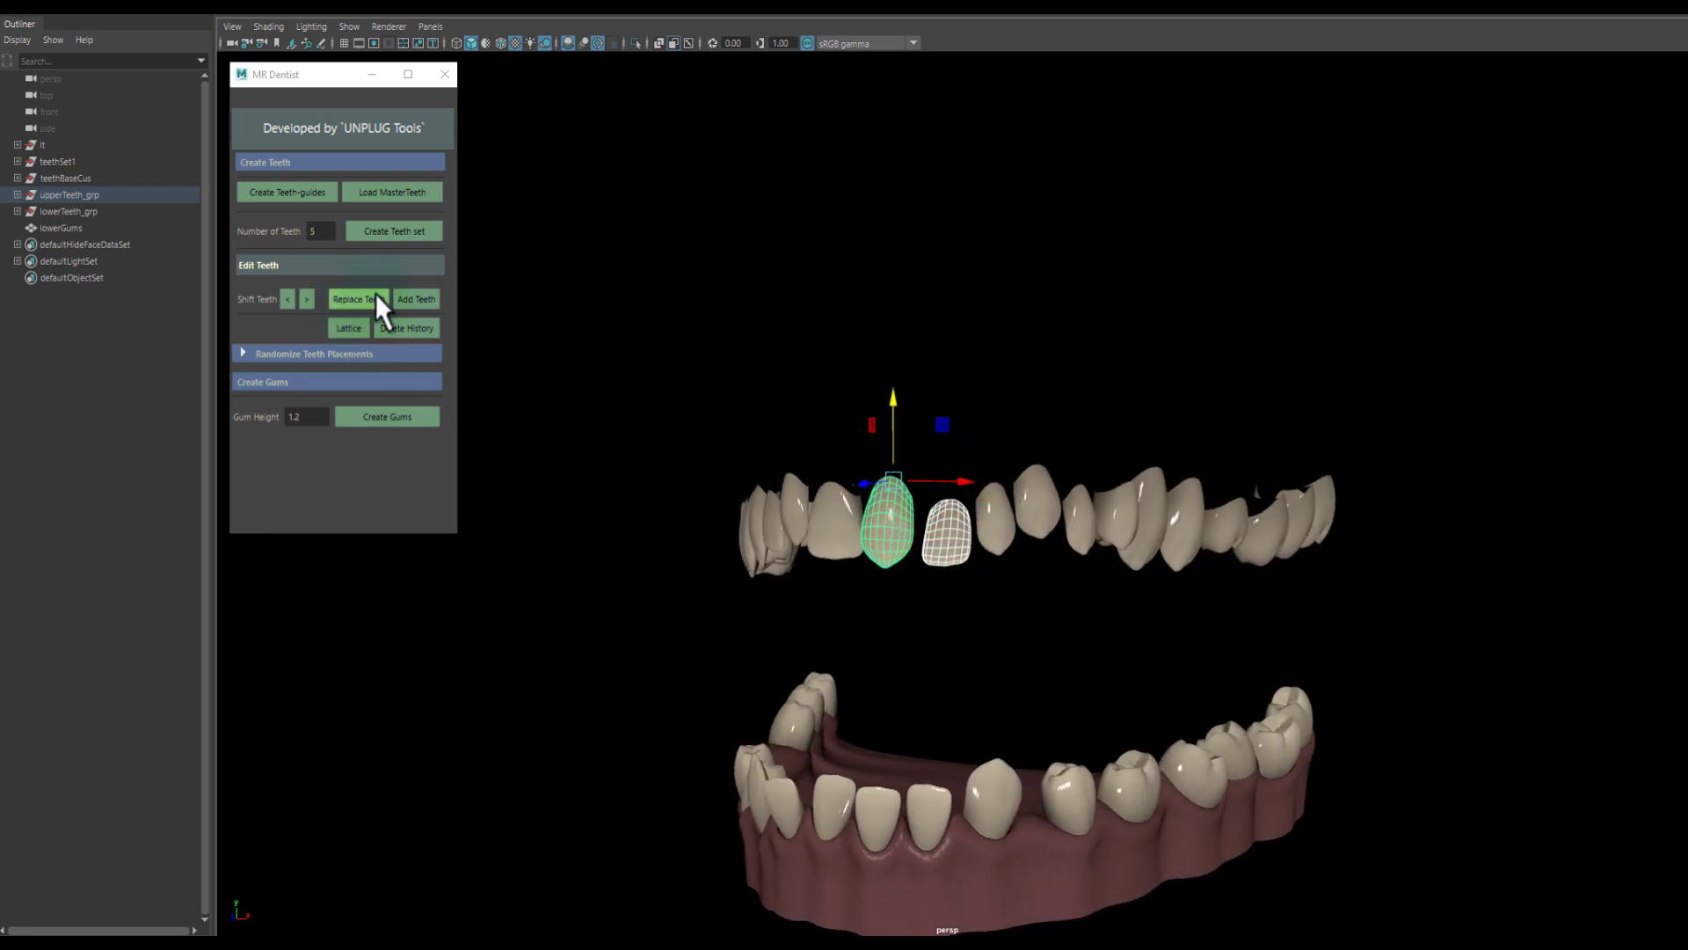
pyautogui.click(414, 297)
# Replace an upper front tooth with a different shape, shrink it, and shift teeth right.
pyautogui.click(921, 528)
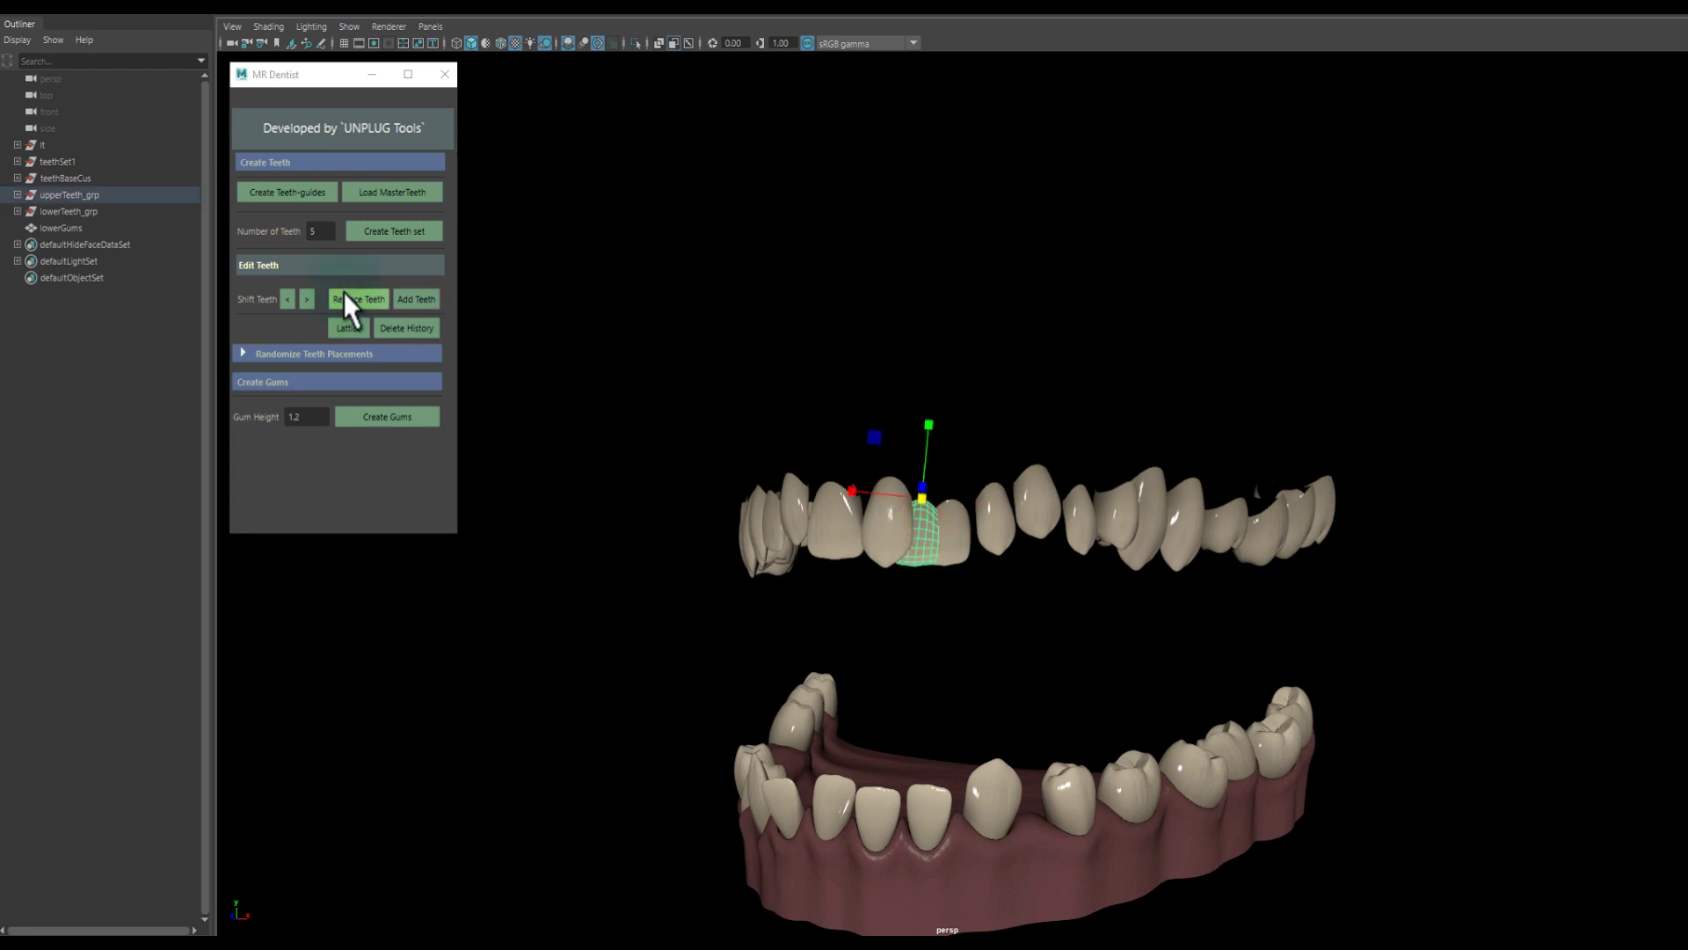
pyautogui.click(884, 538)
pyautogui.click(358, 298)
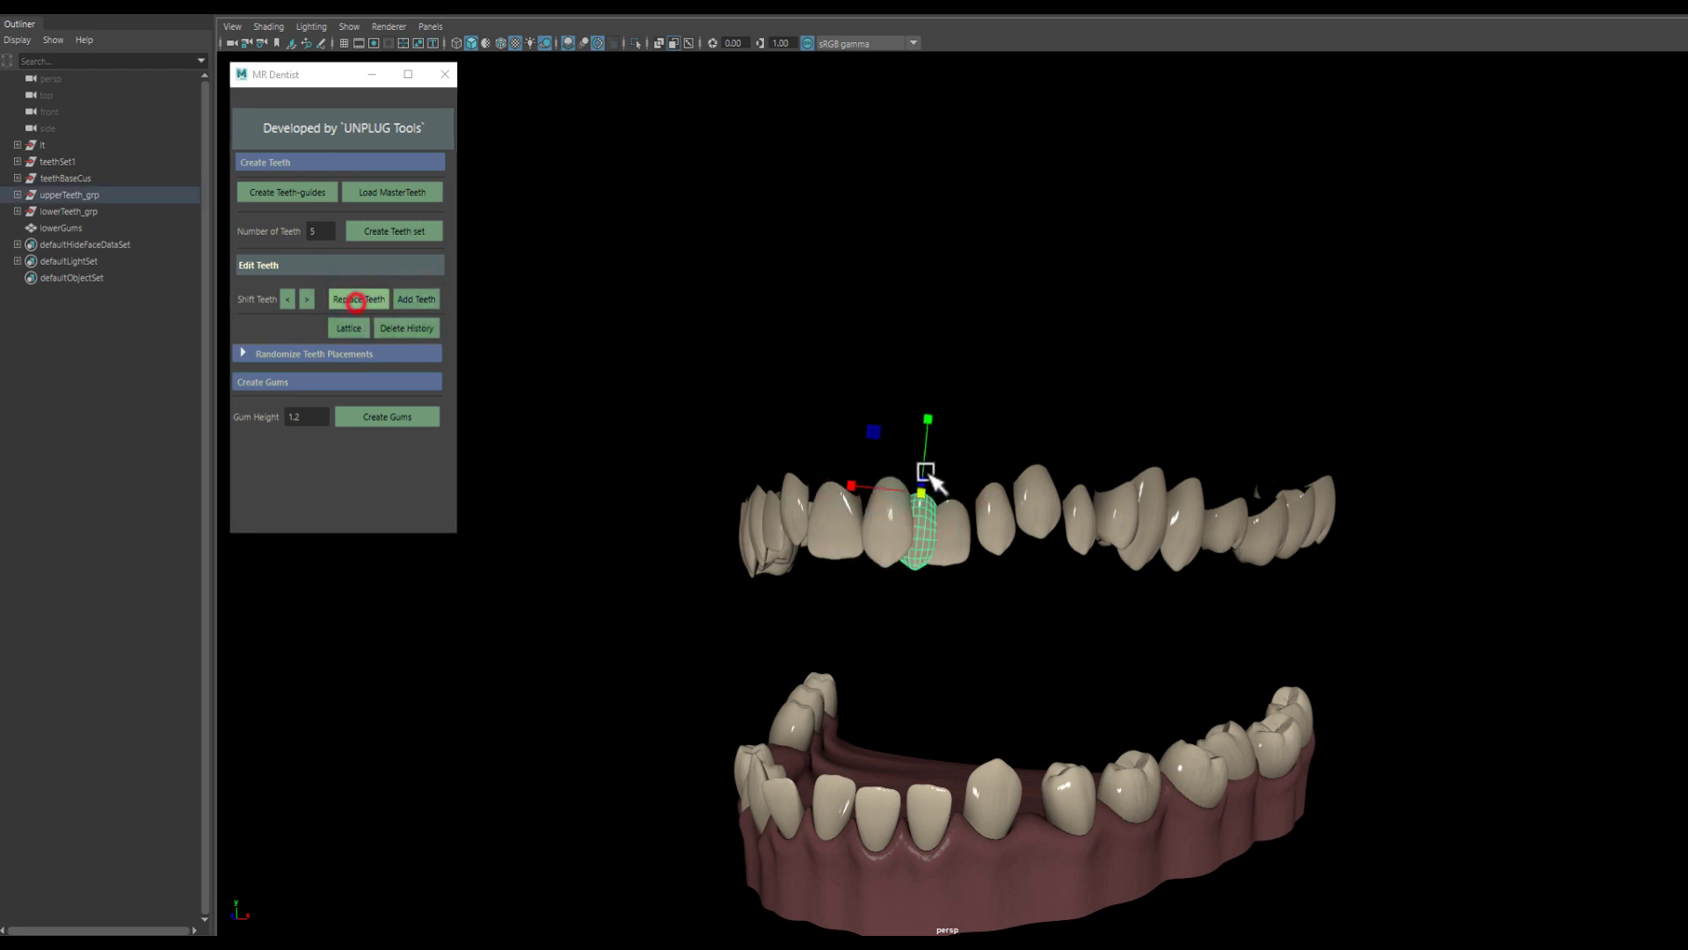
pyautogui.moveTo(921, 494); pyautogui.dragTo(899, 490)
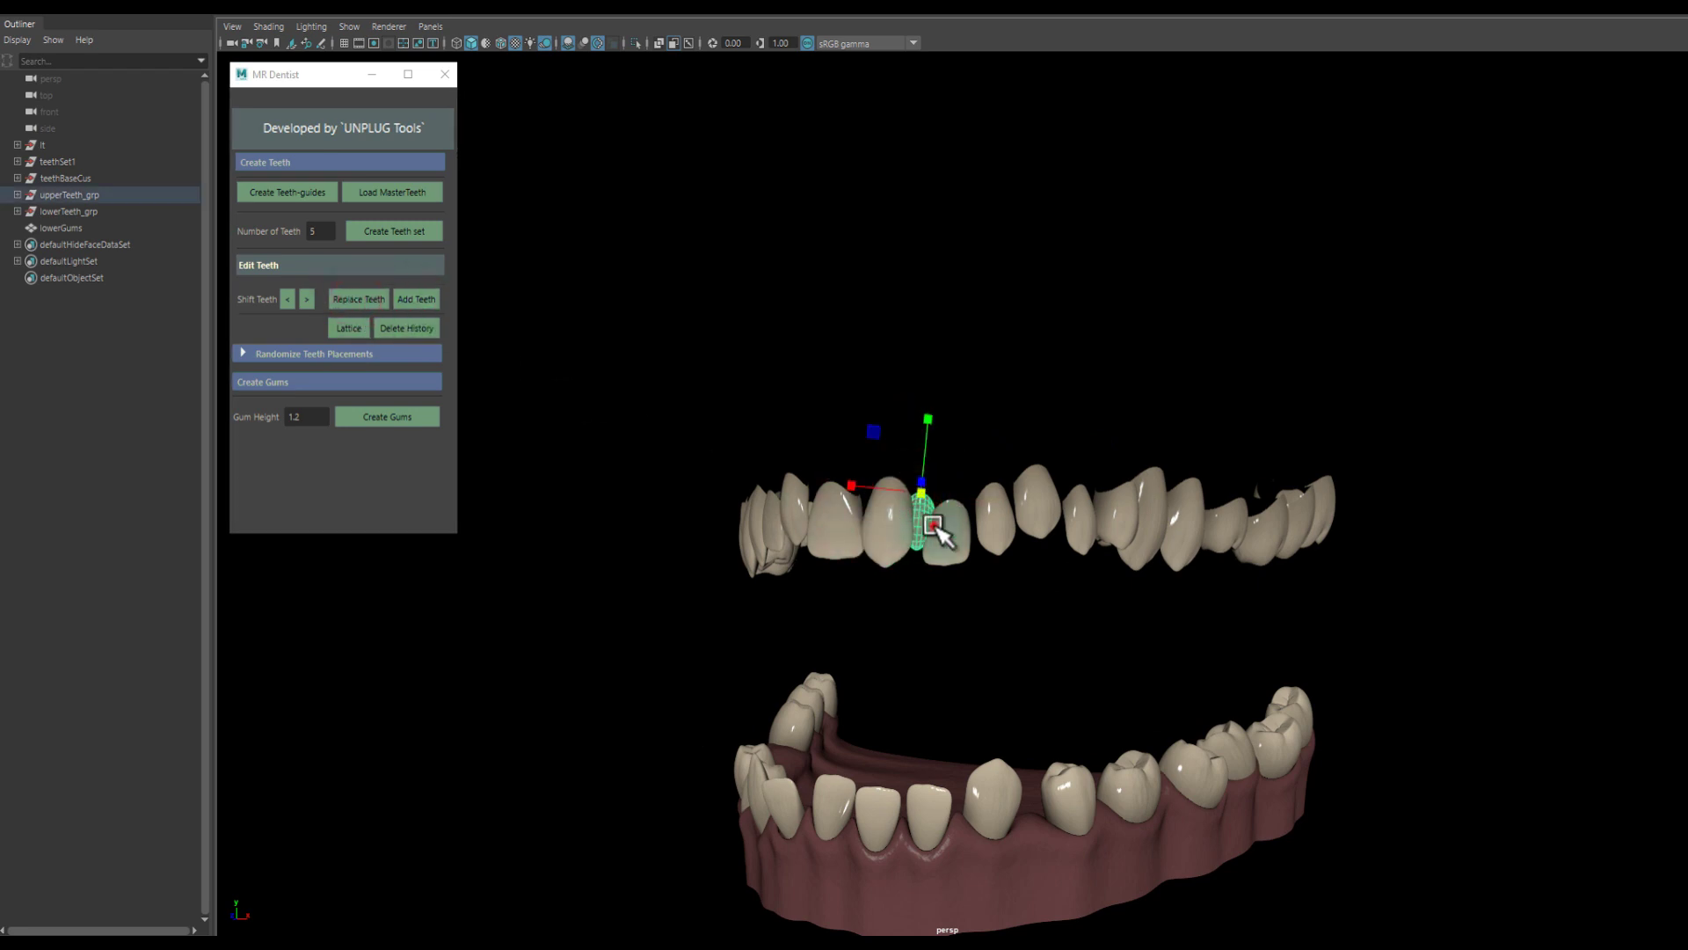
pyautogui.click(309, 299)
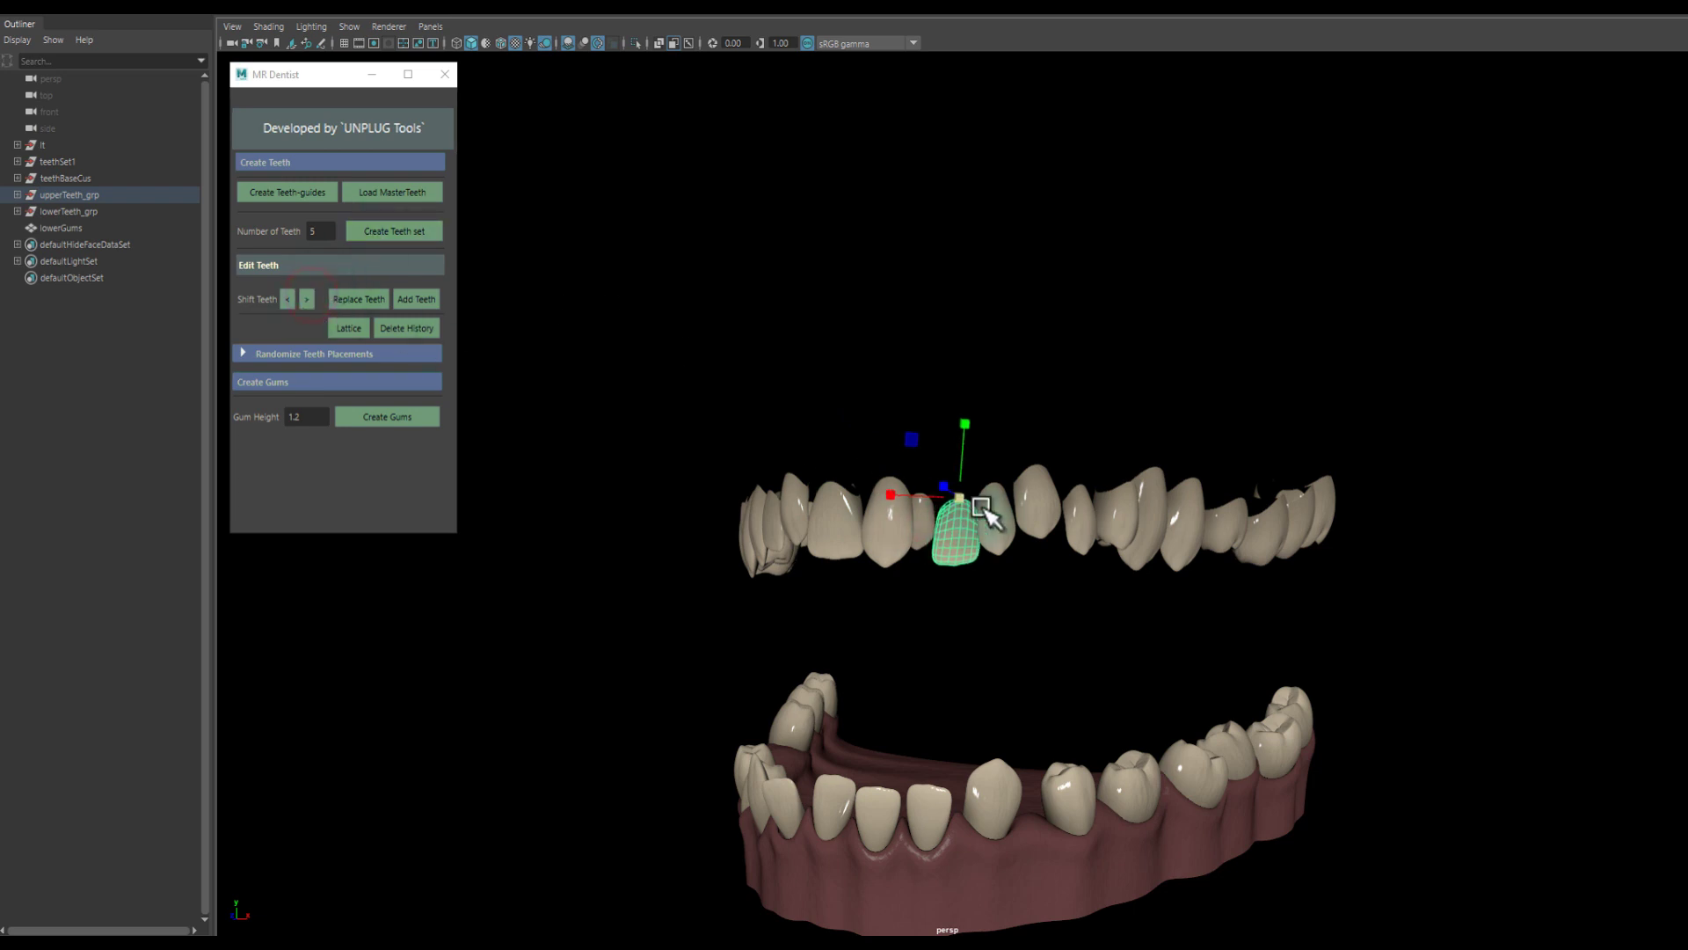
pyautogui.keyDown('alt'); pyautogui.moveTo(983, 513); pyautogui.dragTo(961, 536); pyautogui.keyUp('alt')
pyautogui.click(940, 534)
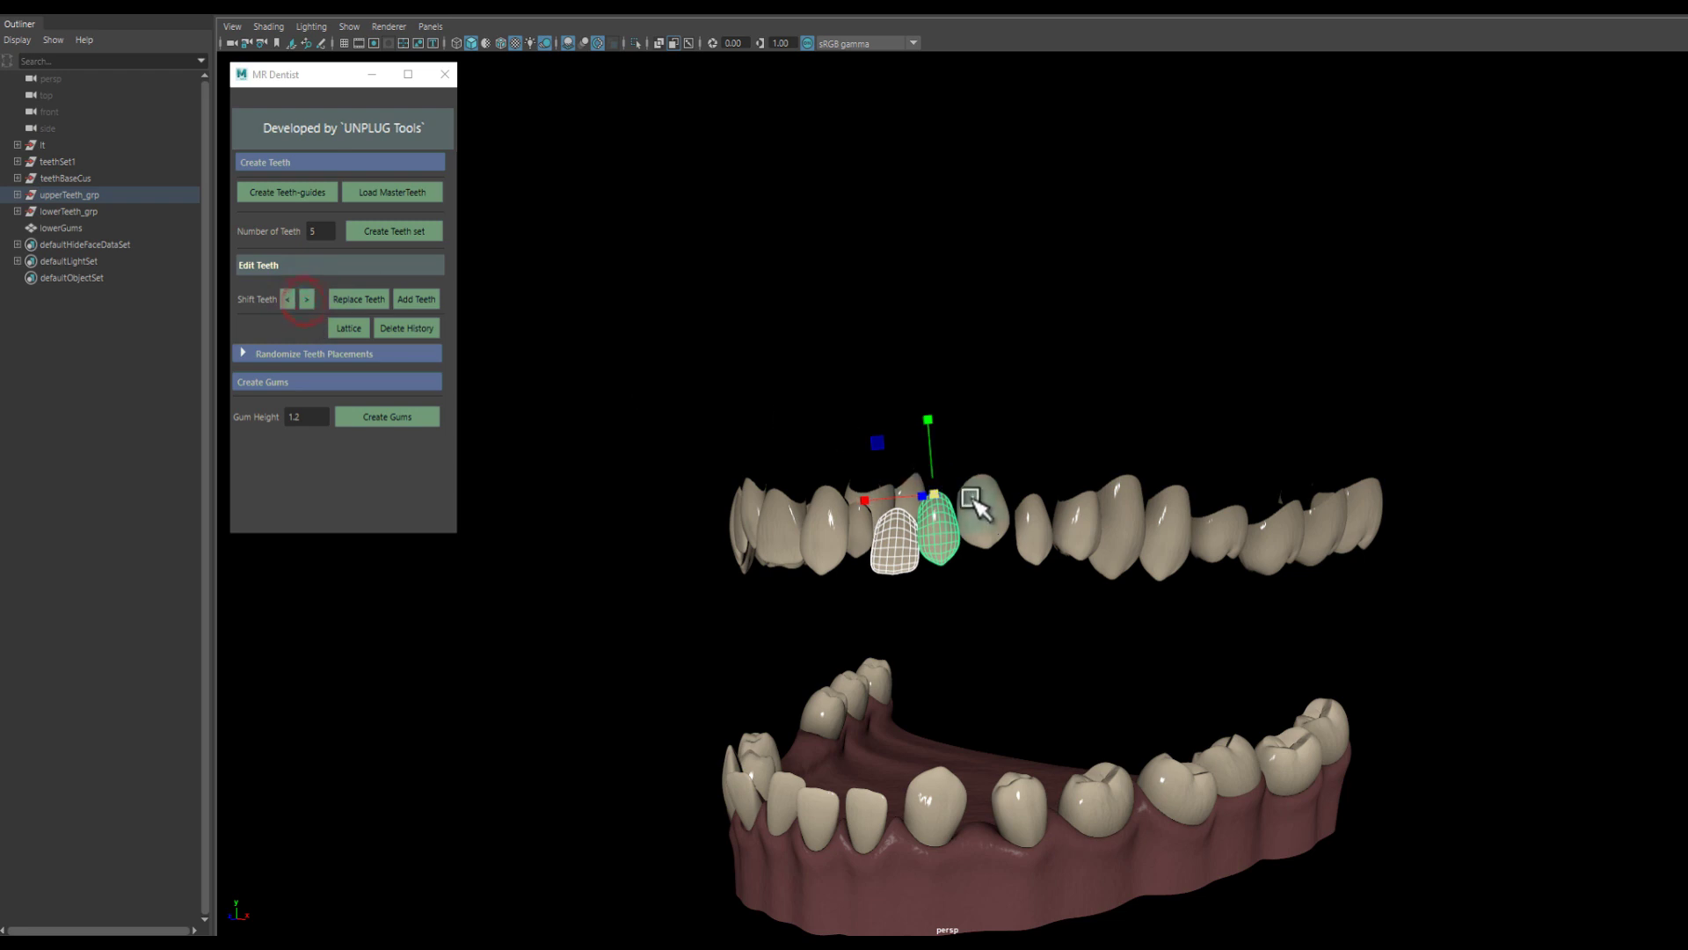
pyautogui.click(307, 300)
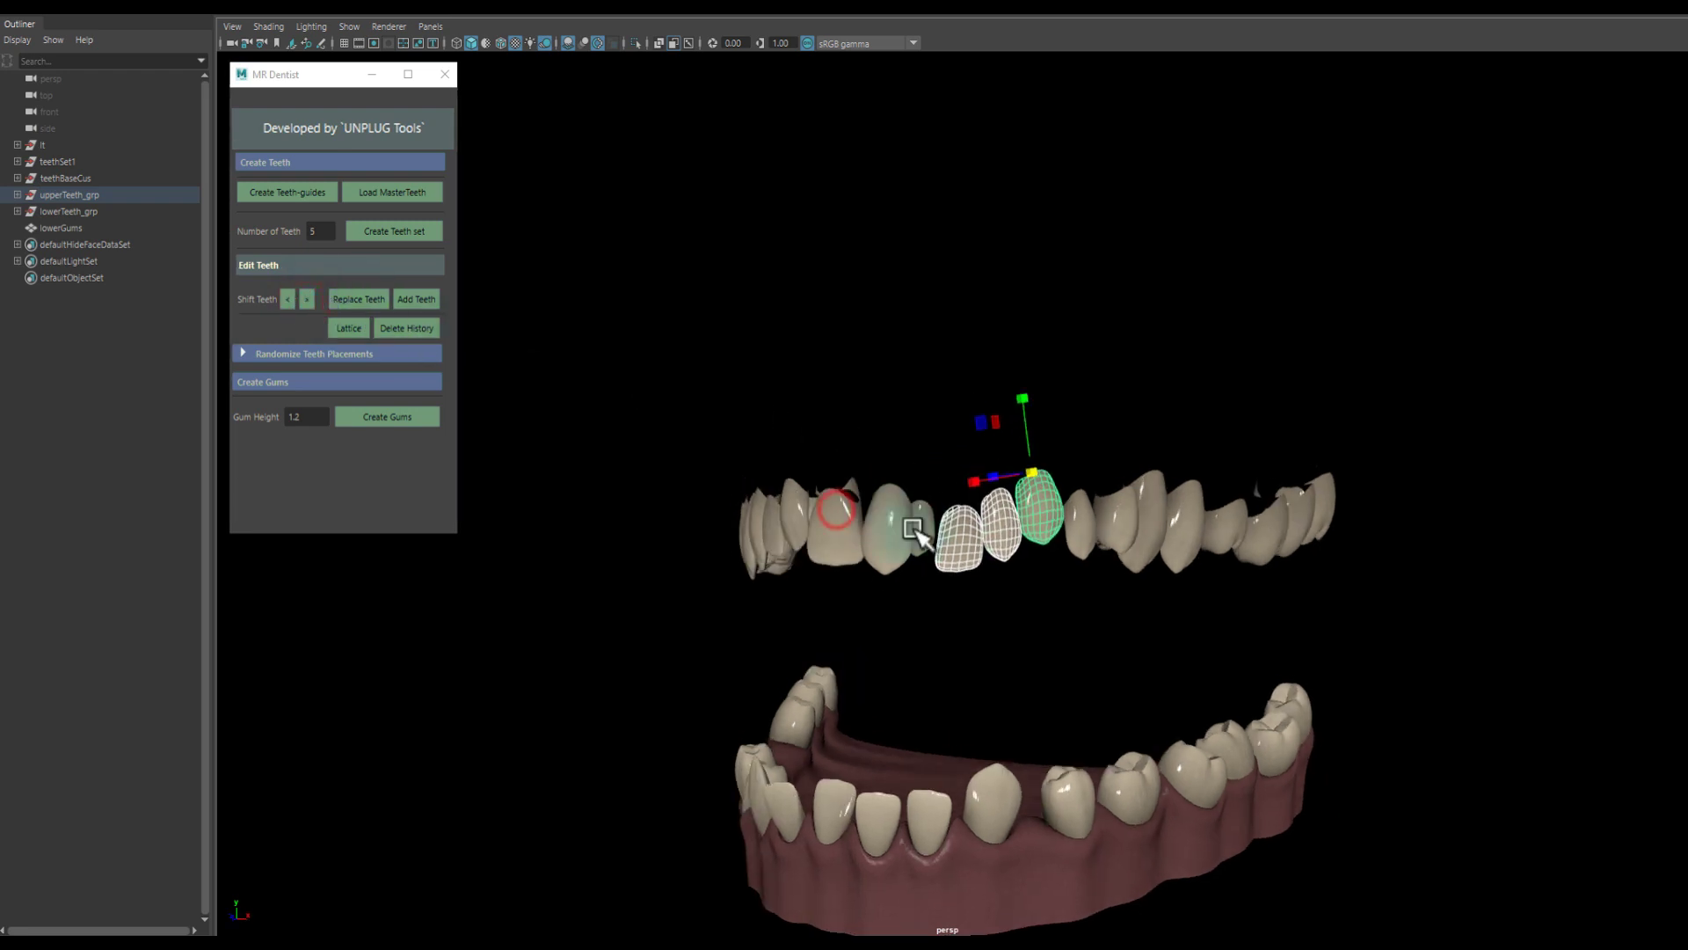
# Shift an upper front tooth right along the arch, then shift its neighbour left.
pyautogui.keyDown('alt'); pyautogui.moveTo(831, 510); pyautogui.dragTo(923, 527); pyautogui.keyUp('alt')
pyautogui.click(307, 299)
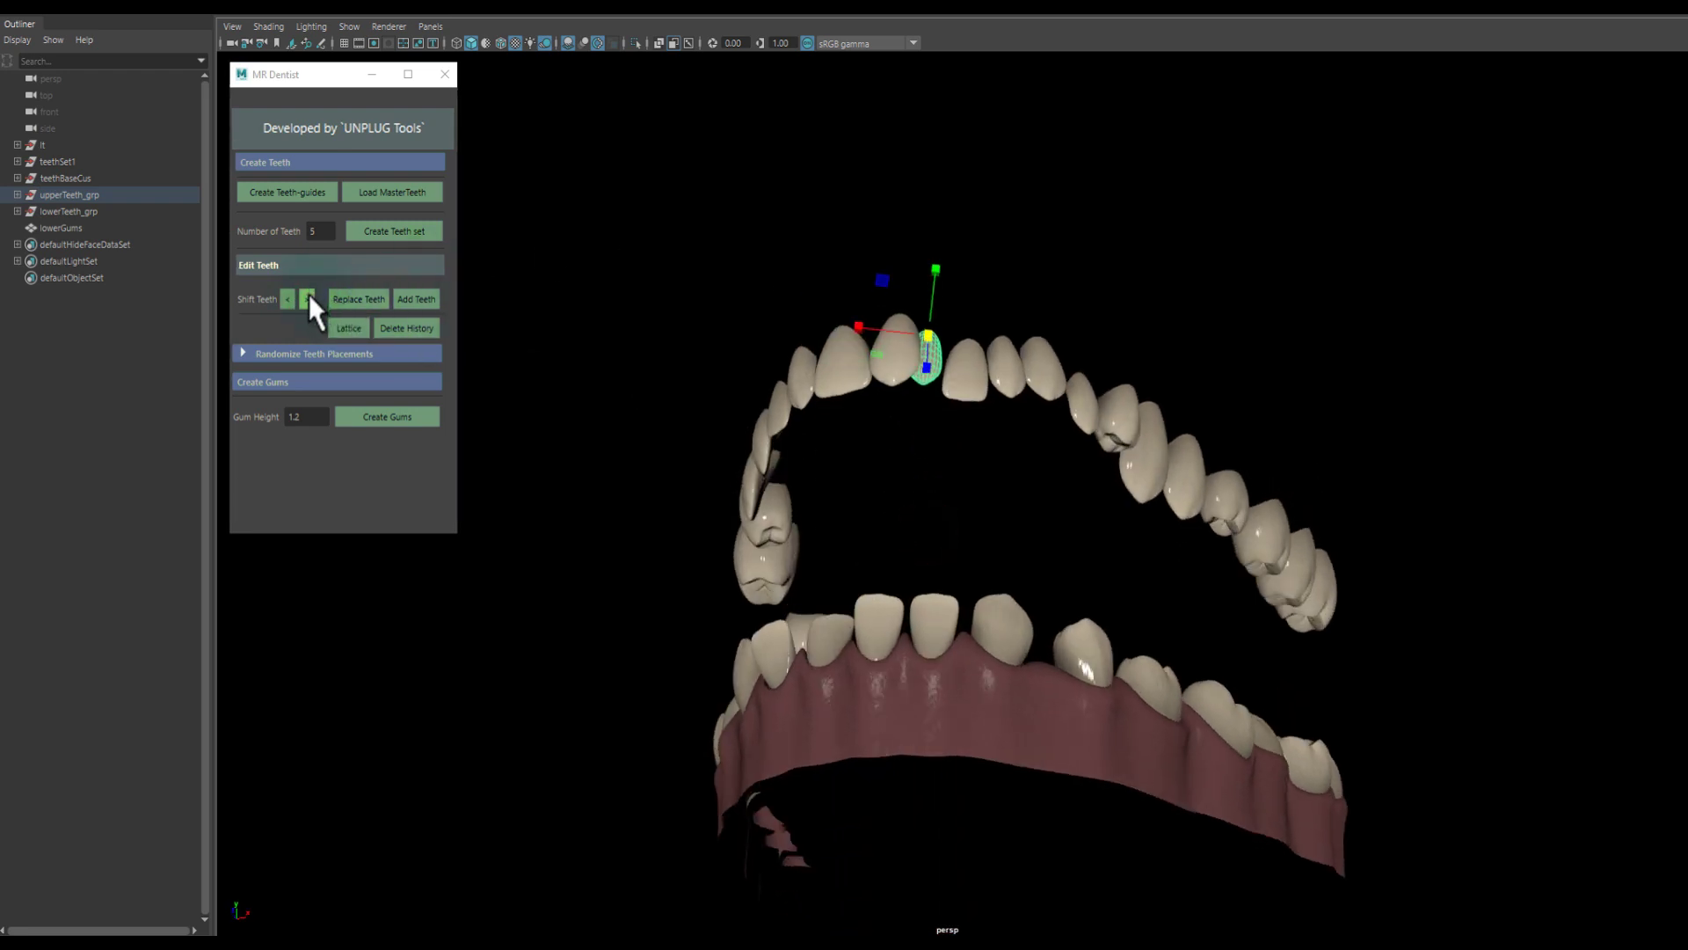
pyautogui.moveTo(880, 290)
pyautogui.keyDown('alt'); pyautogui.mouseDown()
pyautogui.moveTo(973, 257)
pyautogui.moveTo(1002, 267)
pyautogui.mouseUp(); pyautogui.keyUp('alt')
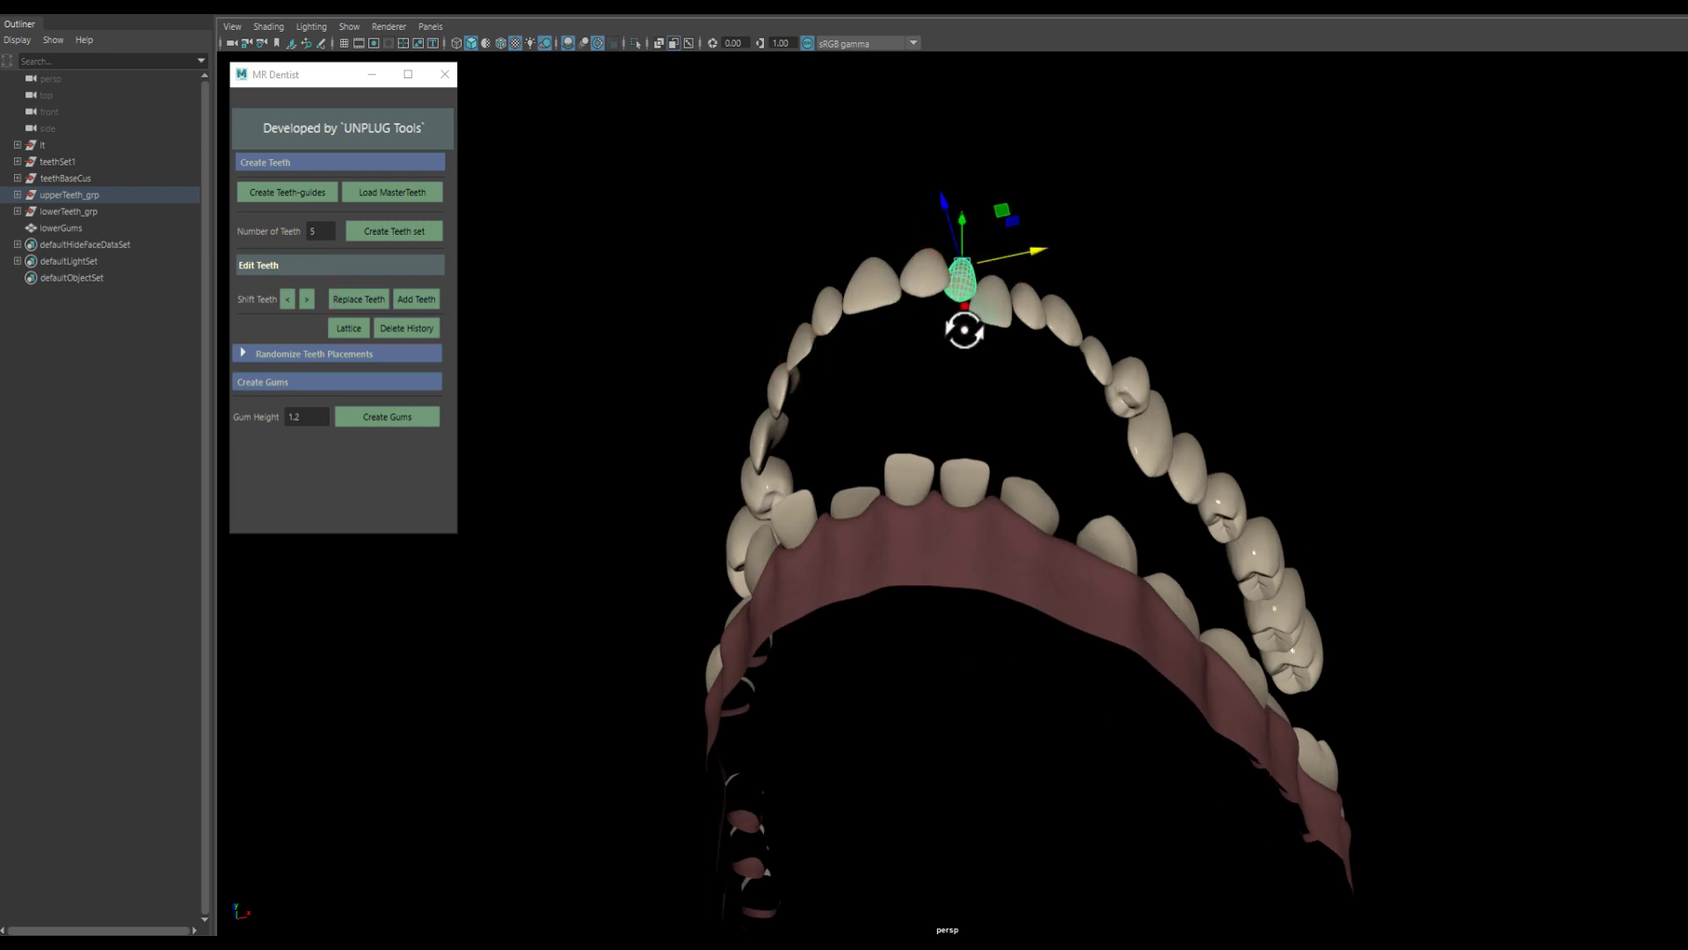
pyautogui.keyDown('alt'); pyautogui.moveTo(961, 332); pyautogui.dragTo(973, 351); pyautogui.keyUp('alt')
pyautogui.keyDown('alt'); pyautogui.moveTo(912, 406); pyautogui.dragTo(900, 456); pyautogui.keyUp('alt')
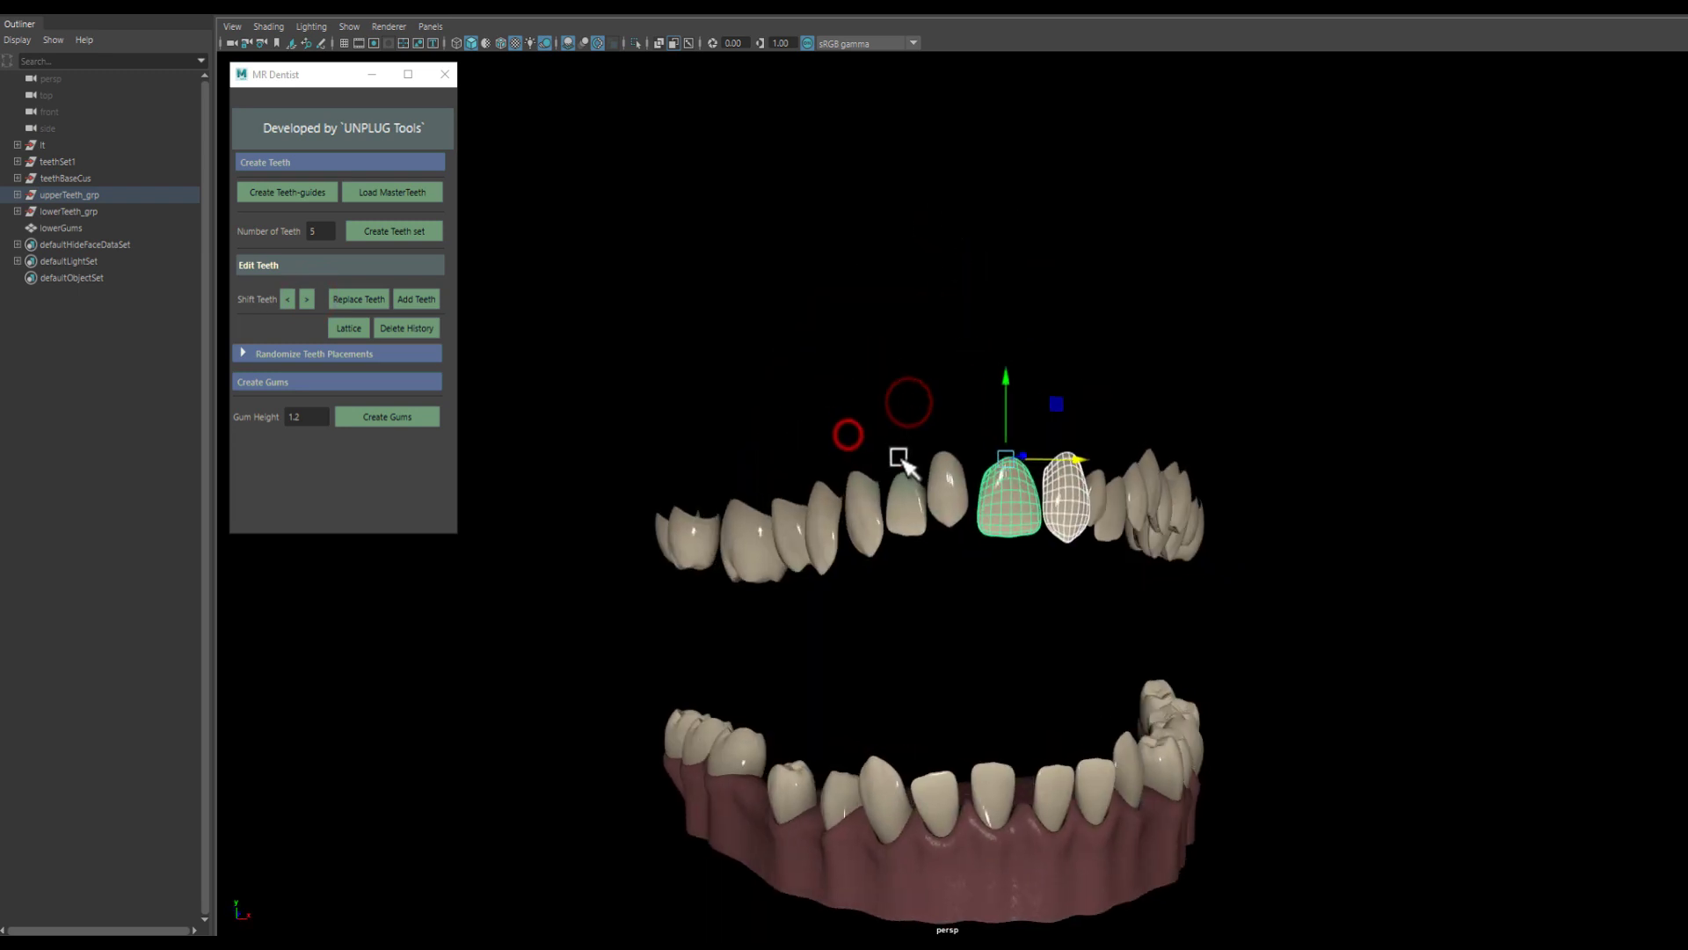
pyautogui.click(941, 487)
pyautogui.click(287, 297)
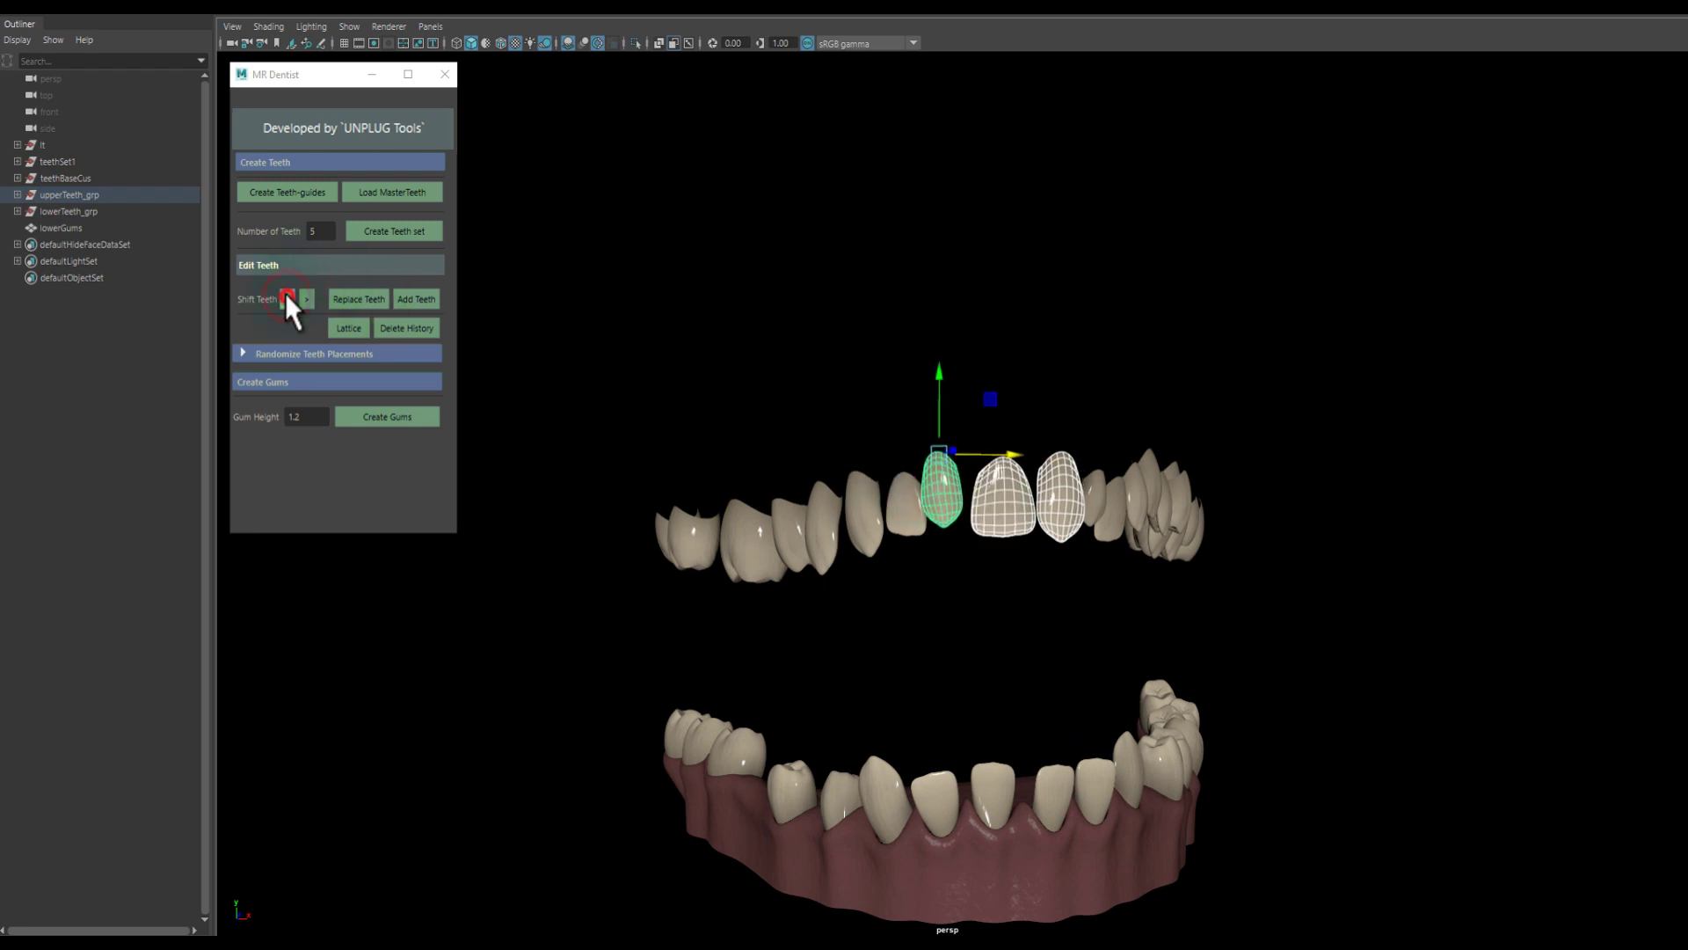
# Reselect an upper front tooth and shift it right along the arch.
pyautogui.moveTo(783, 468)
pyautogui.keyDown('alt'); pyautogui.mouseDown()
pyautogui.moveTo(977, 549)
pyautogui.moveTo(915, 517)
pyautogui.moveTo(895, 563)
pyautogui.moveTo(972, 534)
pyautogui.mouseUp(); pyautogui.keyUp('alt')
pyautogui.click(926, 558)
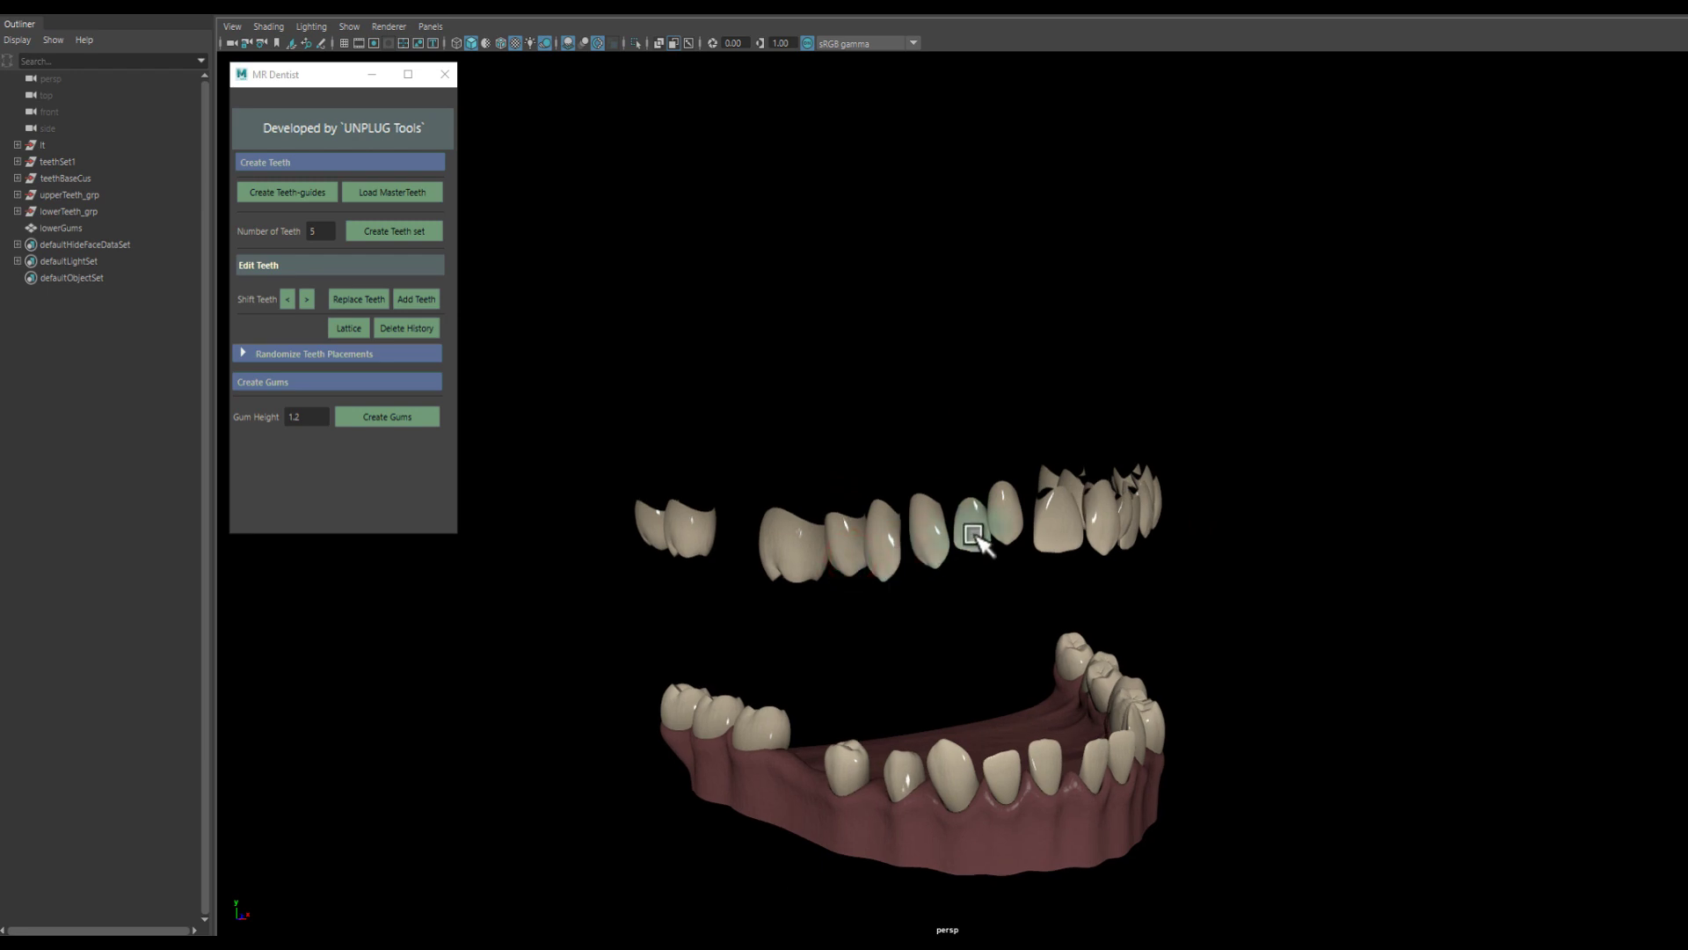
pyautogui.click(1014, 525)
pyautogui.click(306, 297)
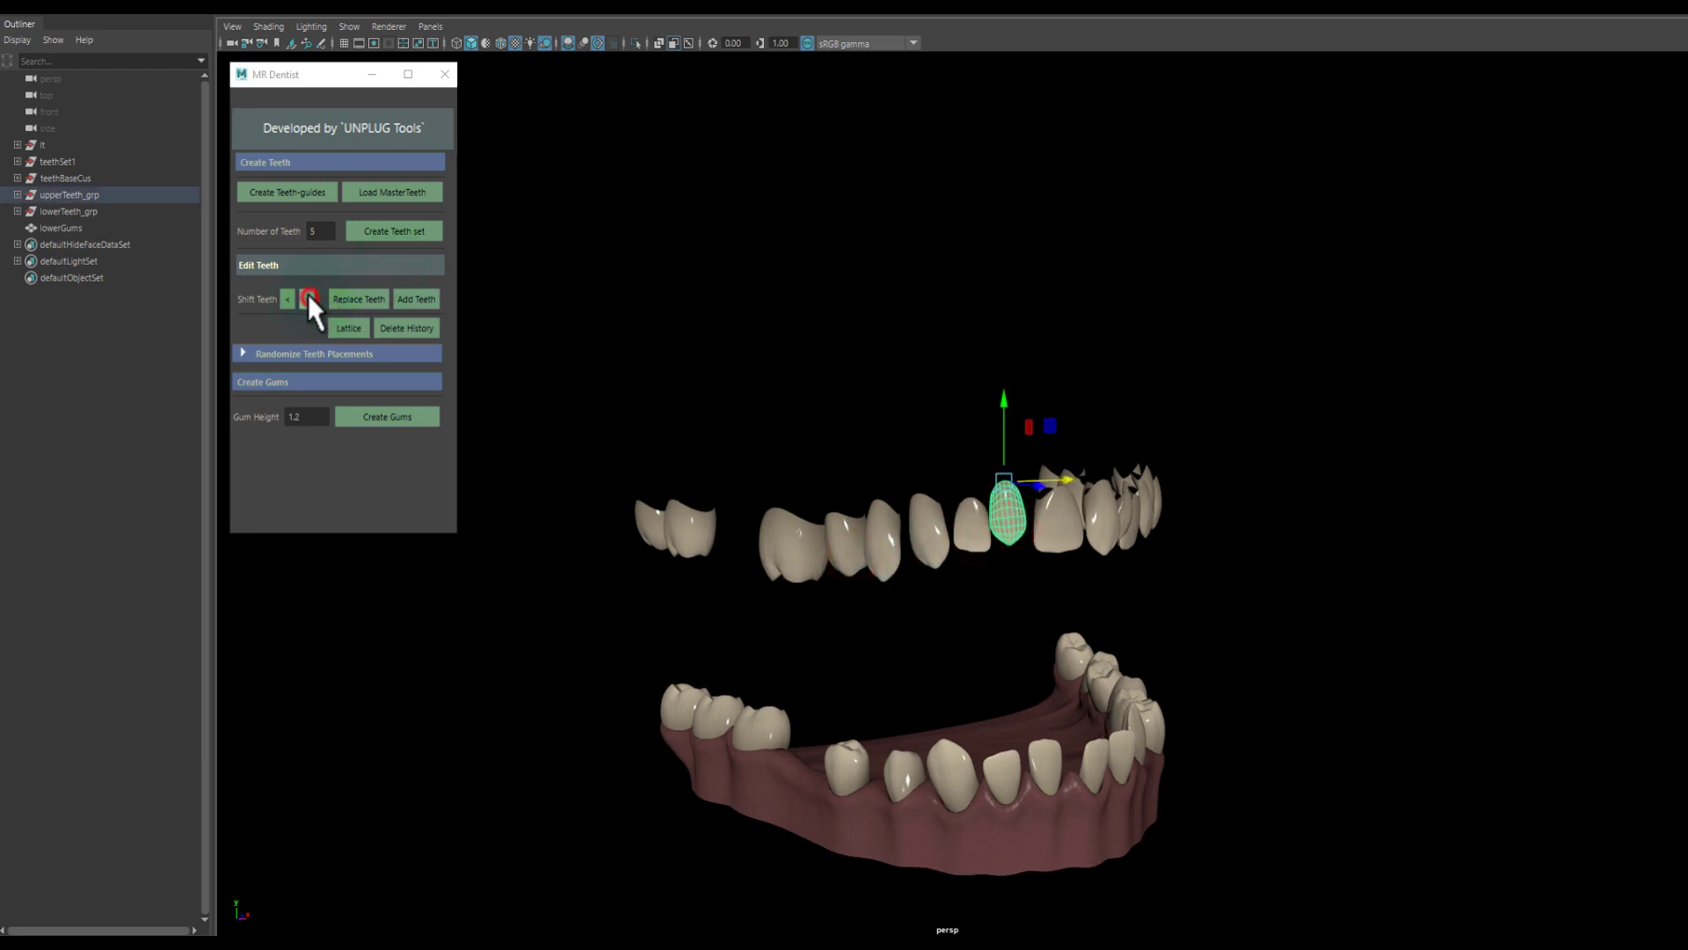
pyautogui.moveTo(758, 420)
pyautogui.keyDown('alt'); pyautogui.mouseDown()
pyautogui.moveTo(986, 479)
pyautogui.moveTo(845, 453)
pyautogui.mouseUp(); pyautogui.keyUp('alt')
# Generate gums for the upper teeth set with Create Gums.
pyautogui.press('Up')
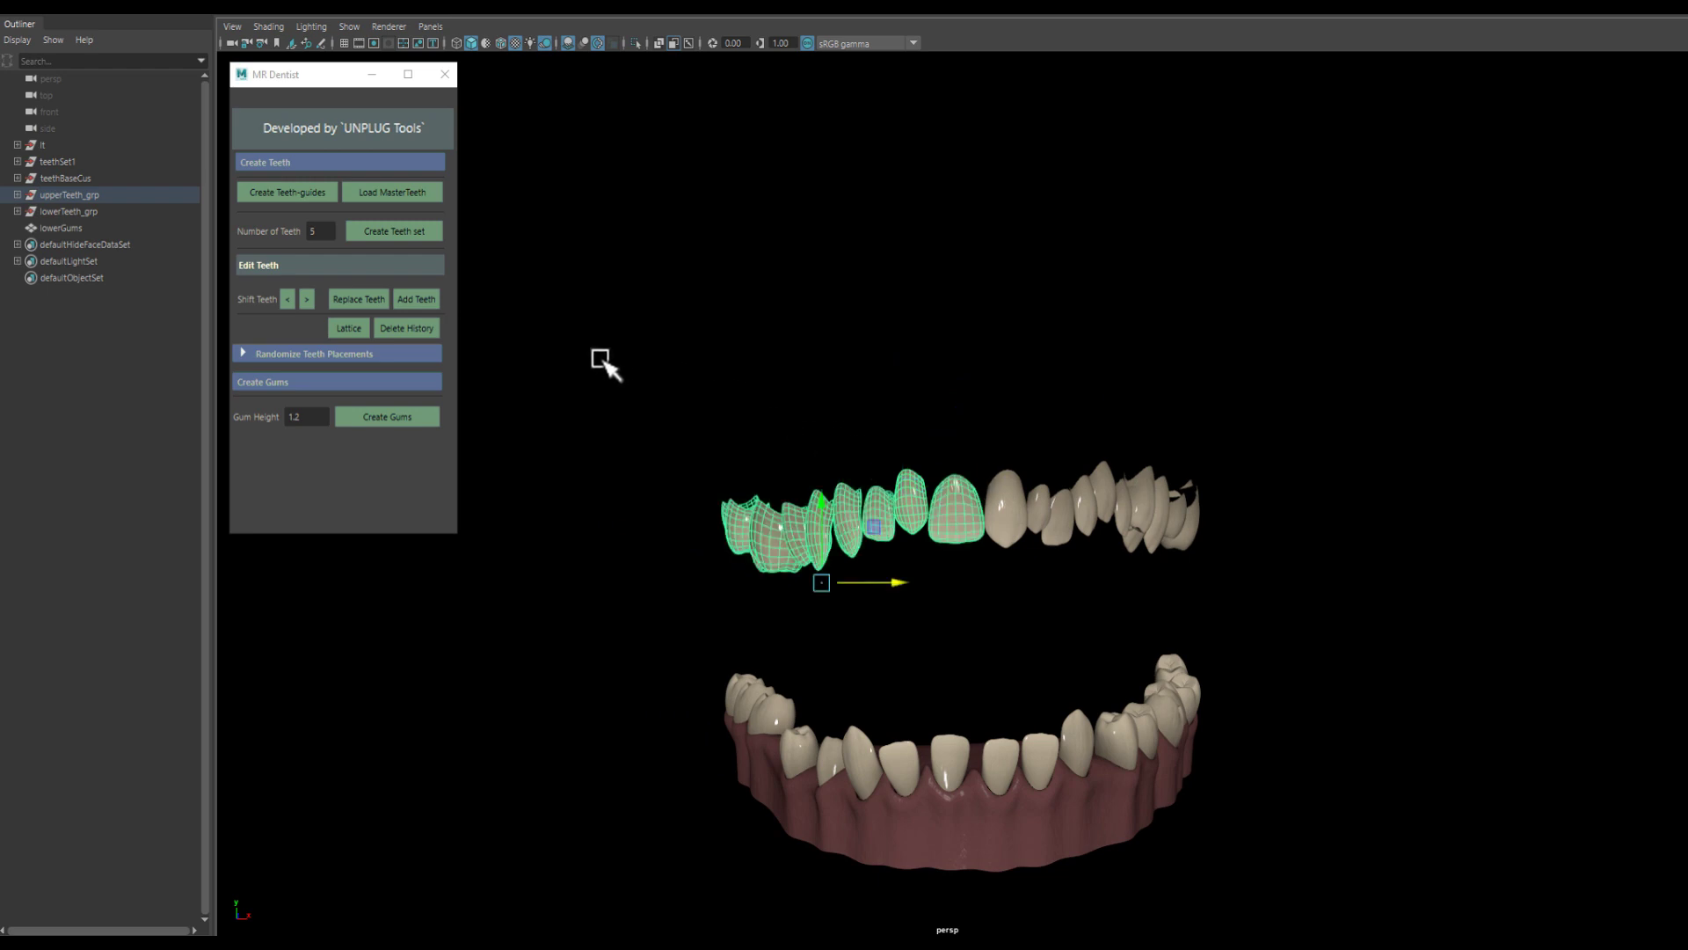
pyautogui.click(748, 359)
pyautogui.moveTo(748, 359)
pyautogui.keyDown('alt'); pyautogui.mouseDown()
pyautogui.moveTo(717, 532)
pyautogui.moveTo(844, 543)
pyautogui.mouseUp(); pyautogui.keyUp('alt')
pyautogui.click(852, 544)
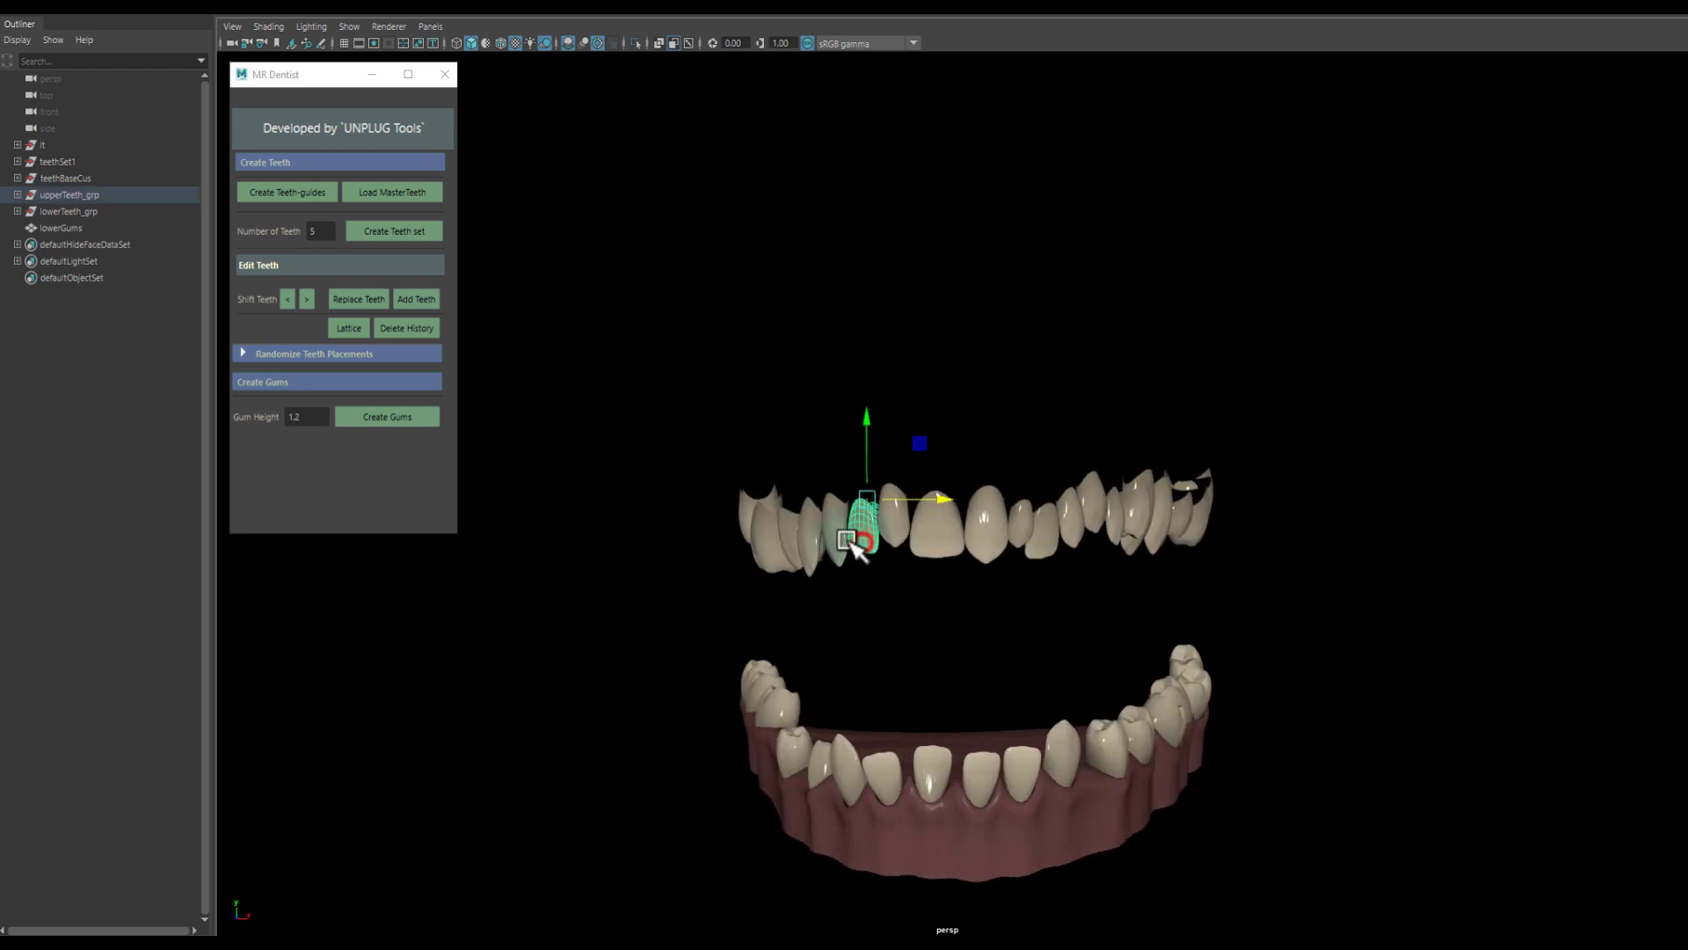
pyautogui.click(357, 413)
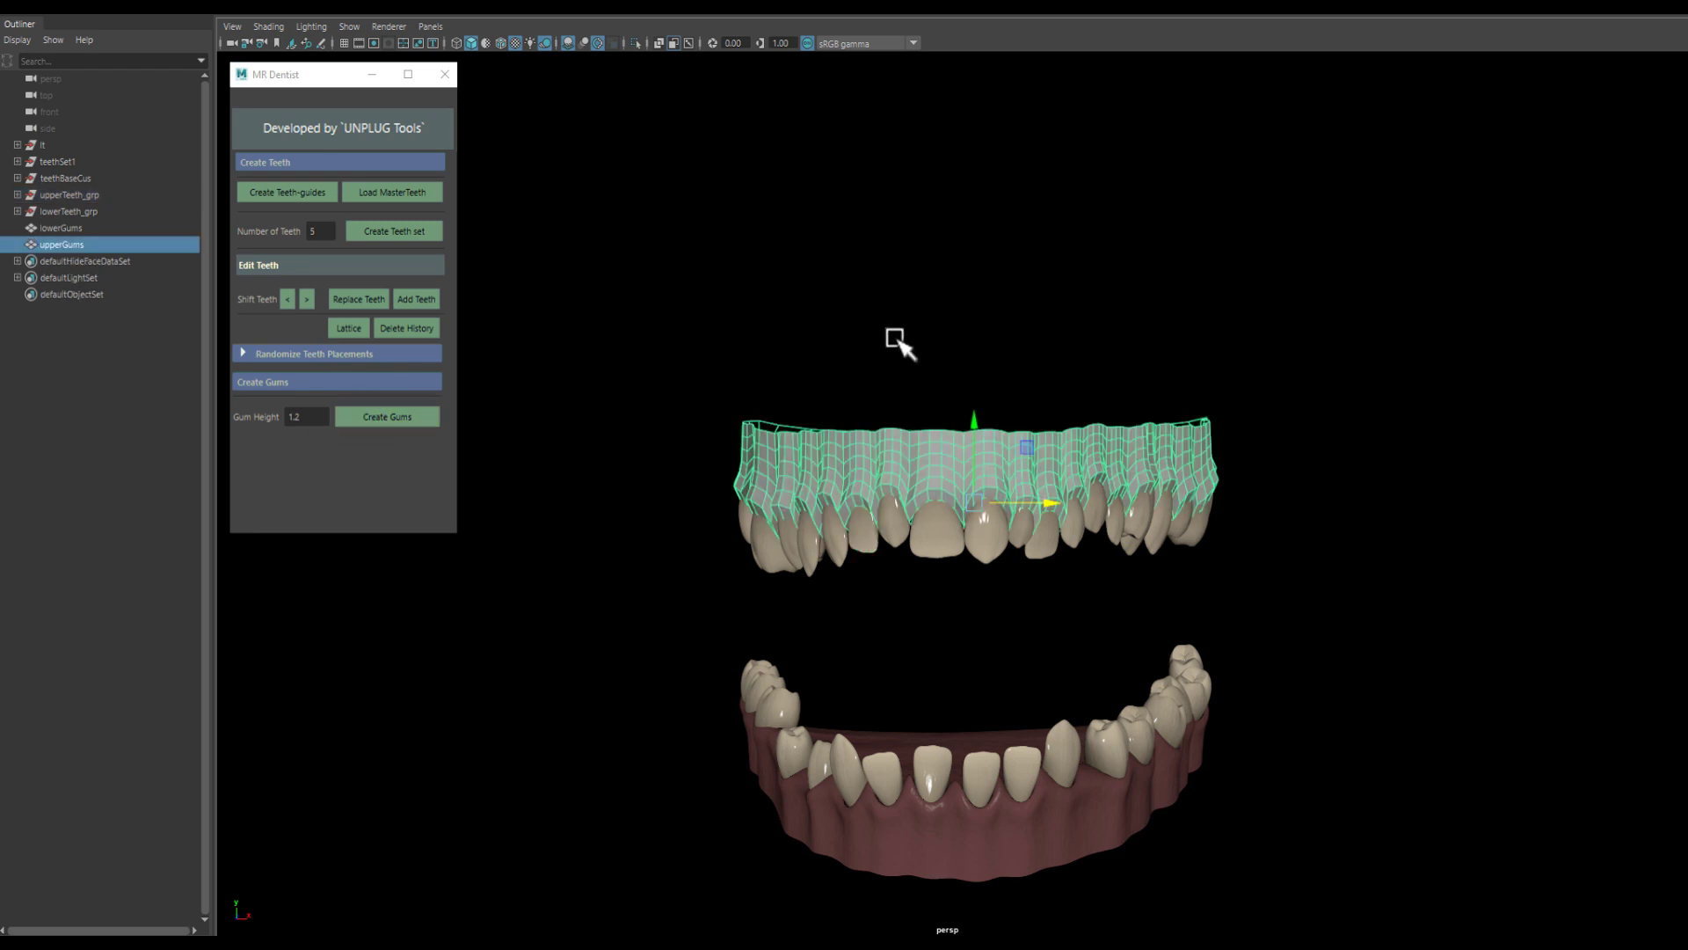
pyautogui.click(972, 361)
pyautogui.moveTo(1040, 399)
pyautogui.keyDown('alt'); pyautogui.mouseDown()
pyautogui.moveTo(999, 407)
pyautogui.moveTo(976, 475)
pyautogui.moveTo(1190, 471)
pyautogui.moveTo(935, 471)
pyautogui.moveTo(990, 481)
pyautogui.mouseUp(); pyautogui.keyUp('alt')
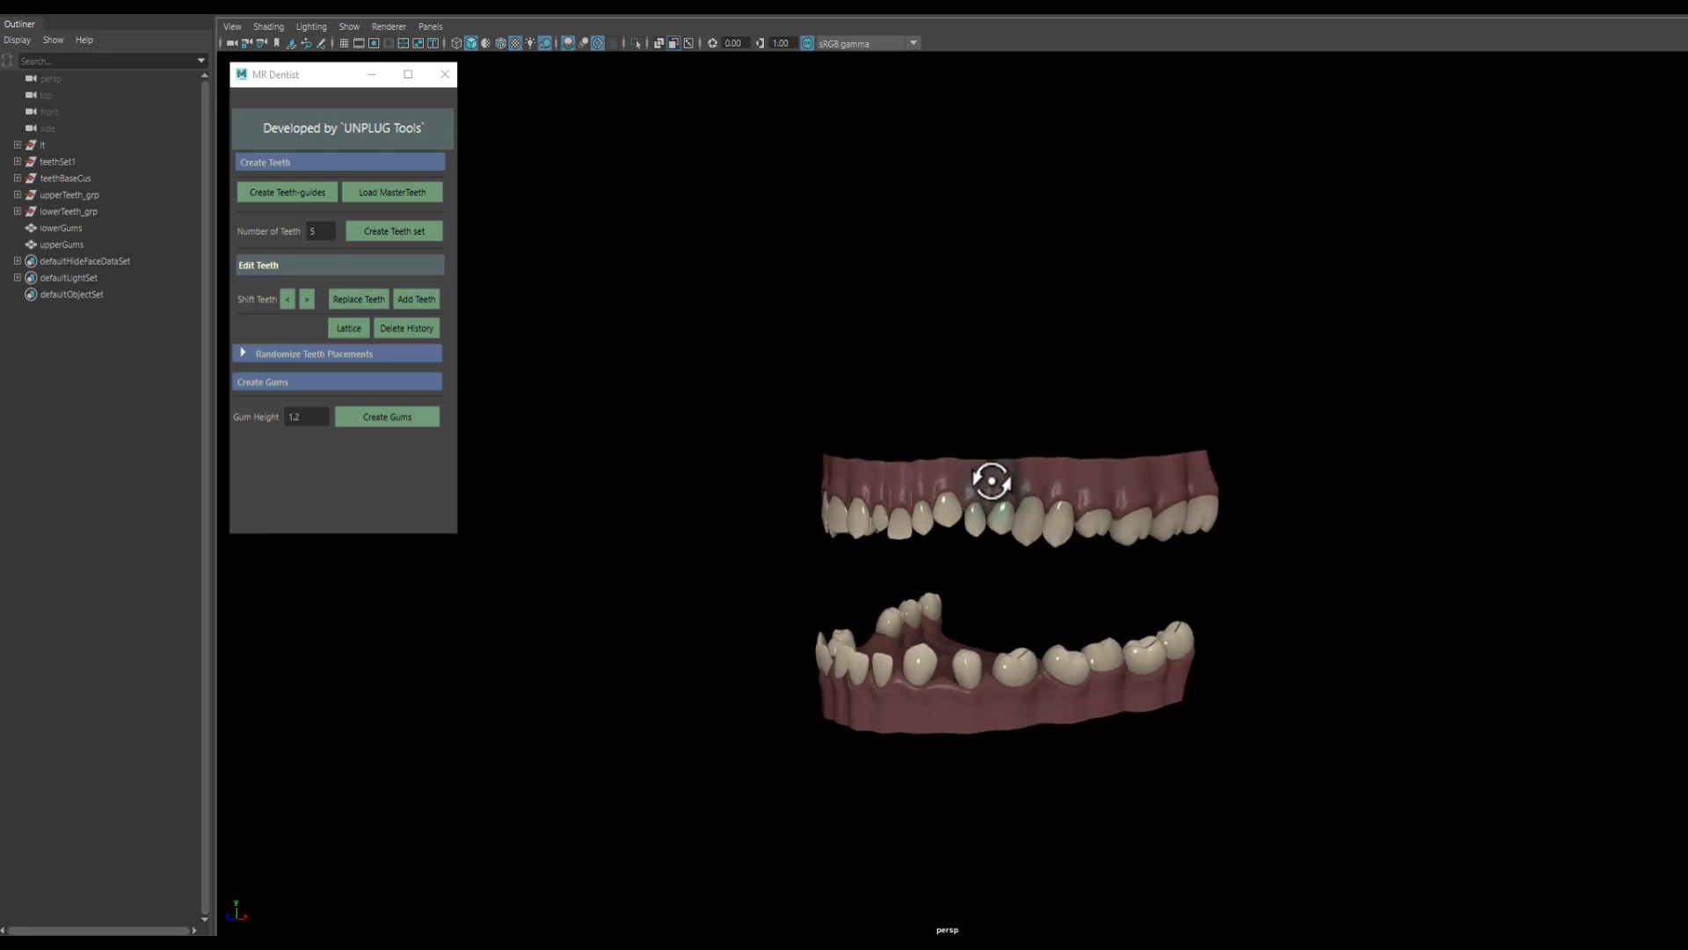
# Add a new tooth into the upper gap between its two neighbouring teeth.
pyautogui.click(1168, 534)
pyautogui.click(1126, 567)
pyautogui.moveTo(968, 546)
pyautogui.keyDown('alt'); pyautogui.mouseDown()
pyautogui.moveTo(1195, 551)
pyautogui.moveTo(1164, 539)
pyautogui.moveTo(1182, 540)
pyautogui.mouseUp(); pyautogui.keyUp('alt')
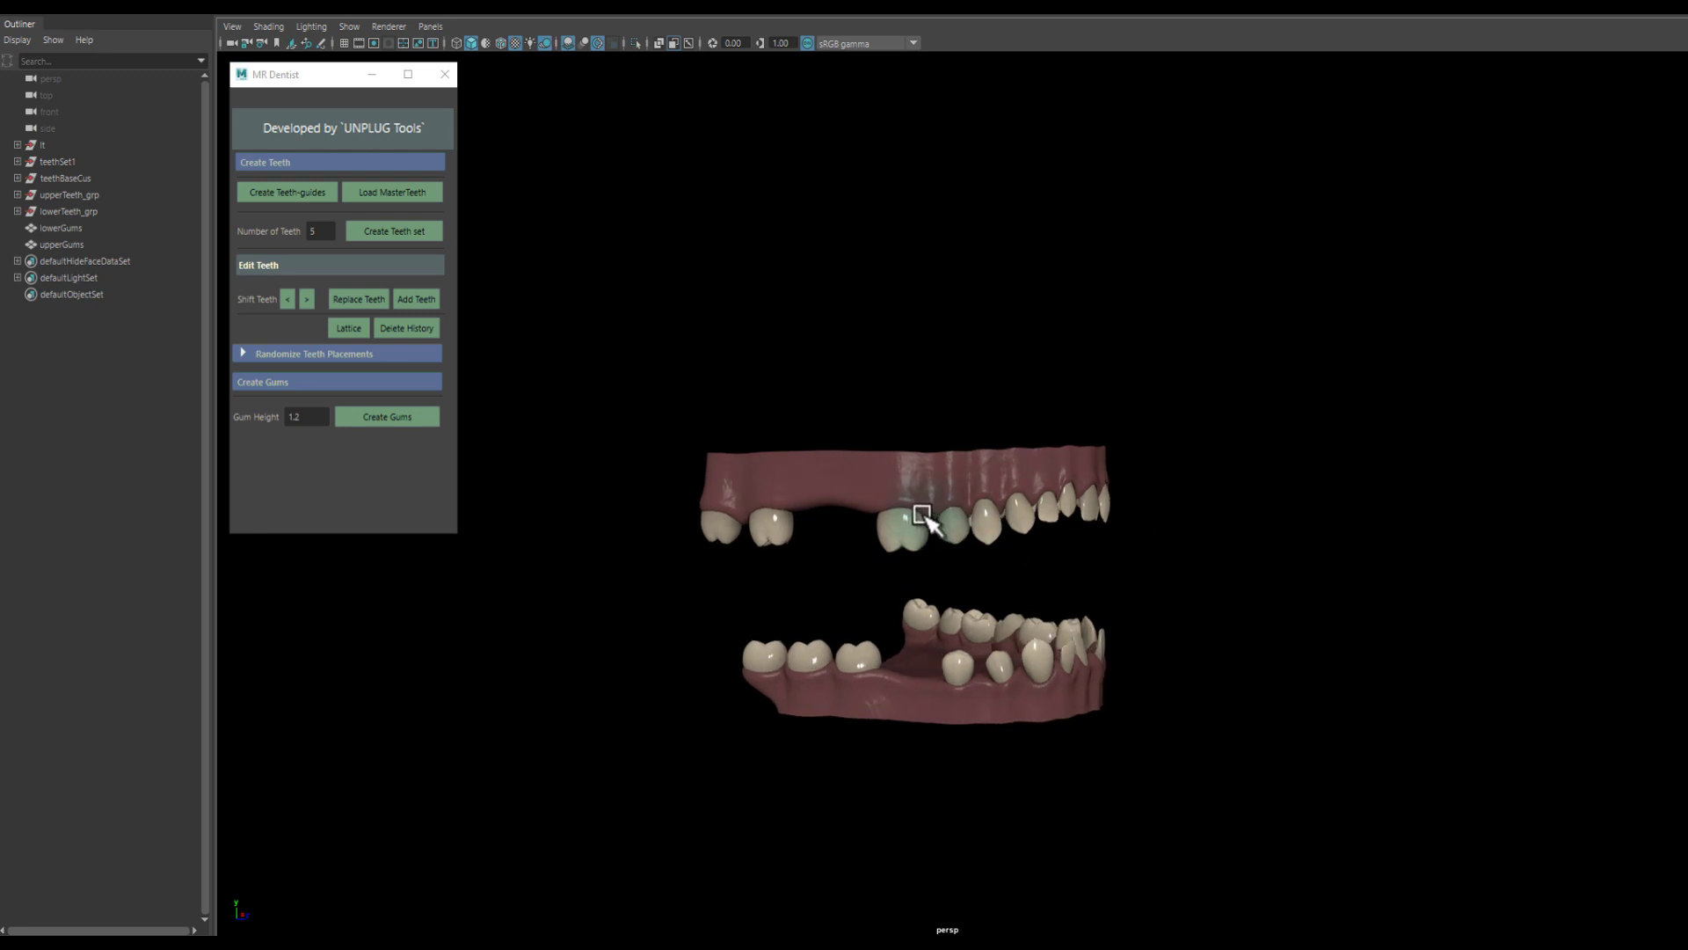
pyautogui.keyDown('alt'); pyautogui.moveTo(921, 515); pyautogui.dragTo(881, 514); pyautogui.keyUp('alt')
pyautogui.click(785, 537)
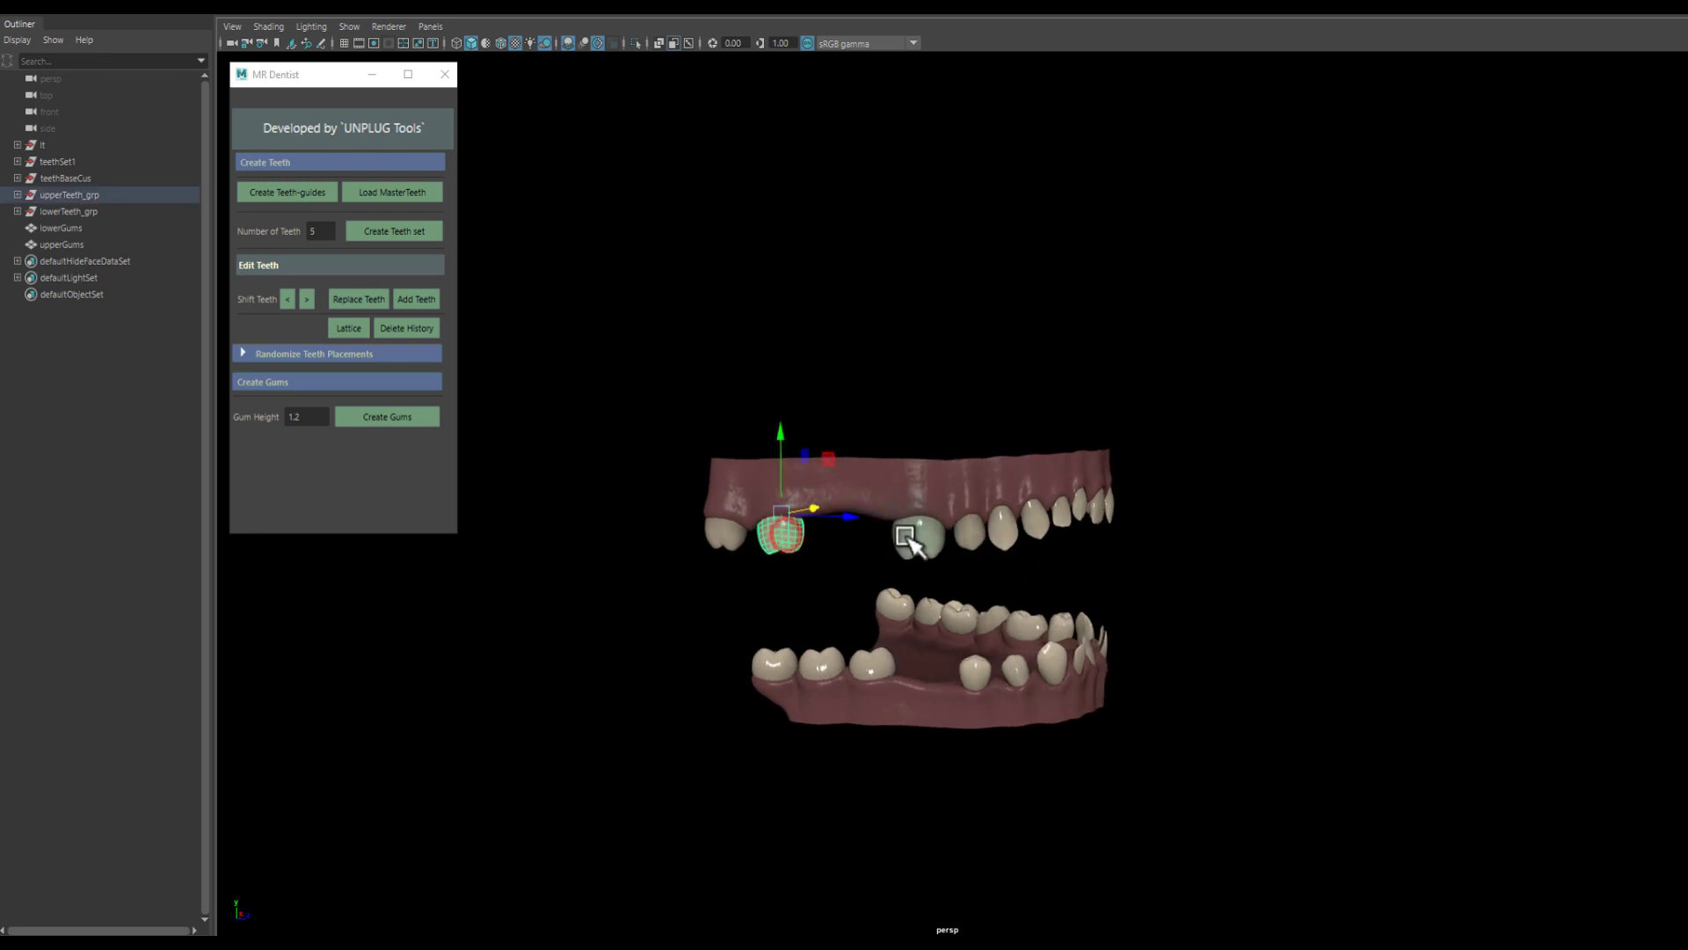
pyautogui.keyDown('shift'); pyautogui.click(909, 536); pyautogui.keyUp('shift')
pyautogui.click(415, 299)
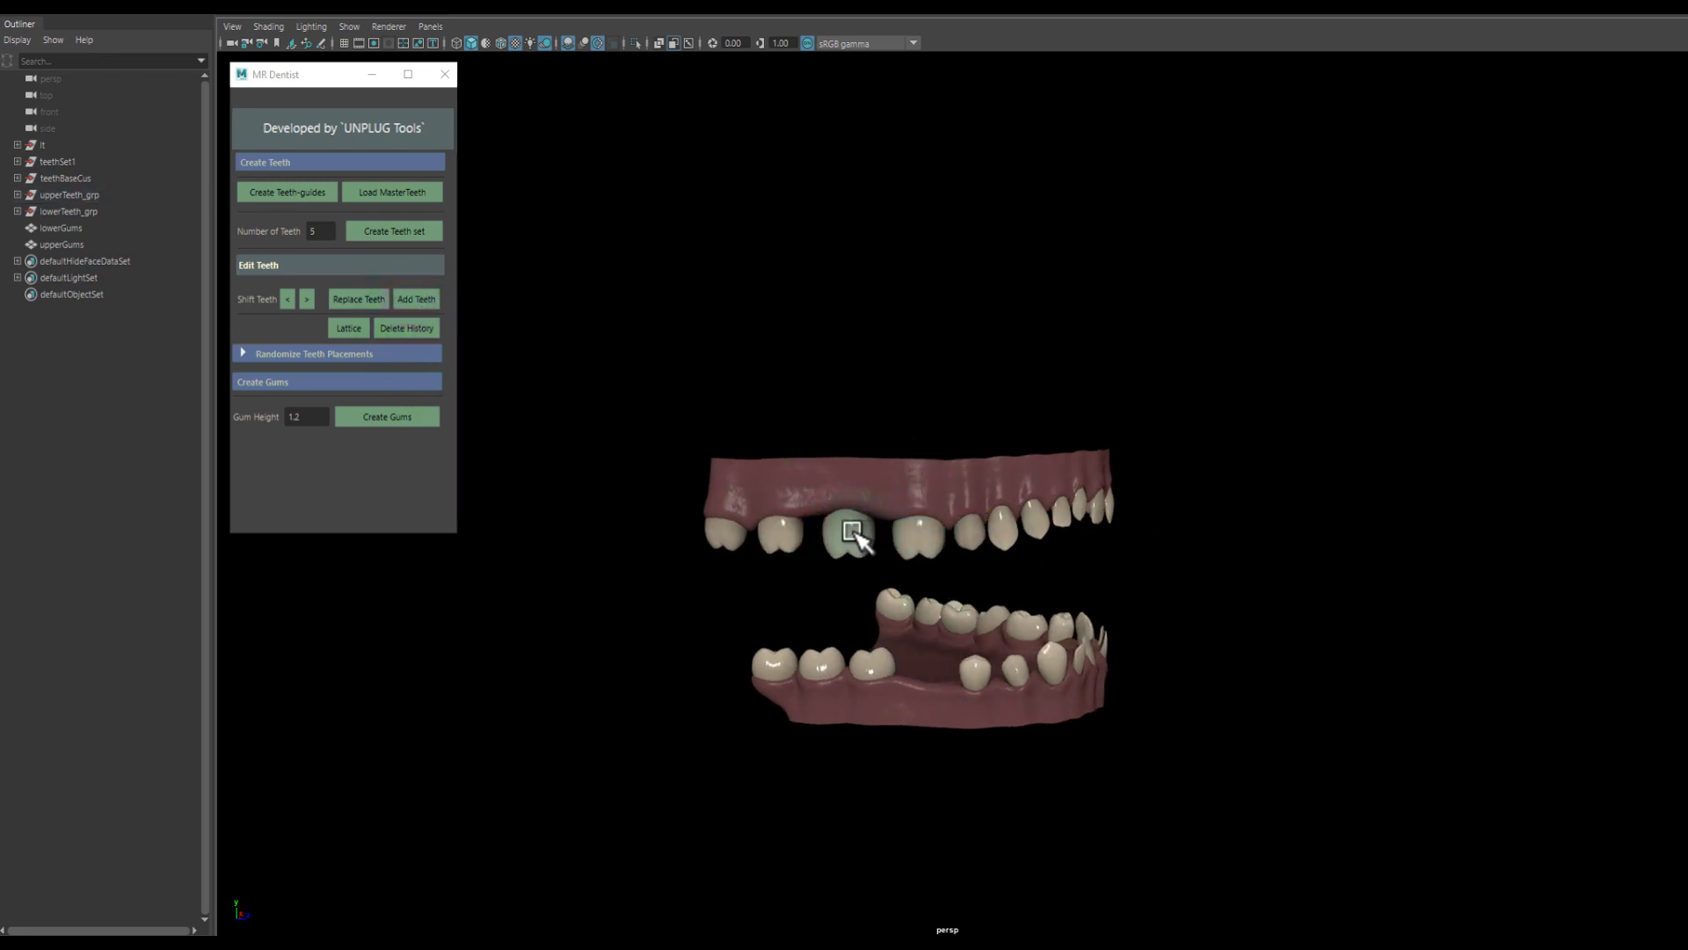
# Shift the new upper tooth left and replace it with a narrow front tooth.
pyautogui.click(851, 530)
pyautogui.click(288, 299)
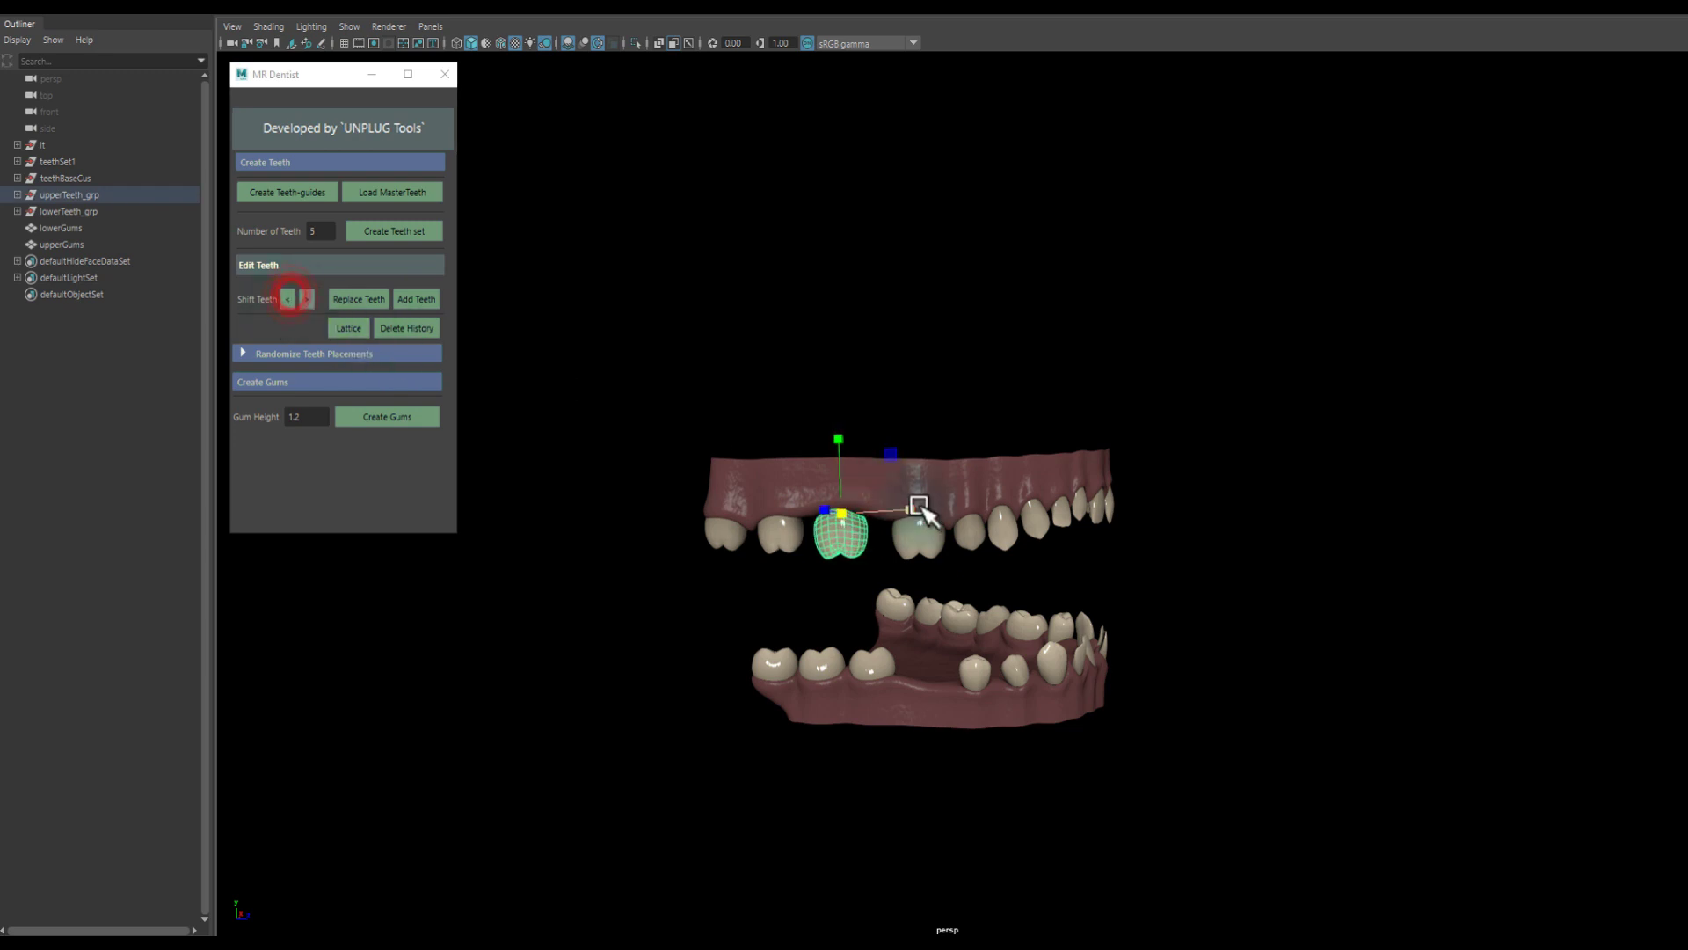
pyautogui.click(1003, 527)
pyautogui.click(361, 299)
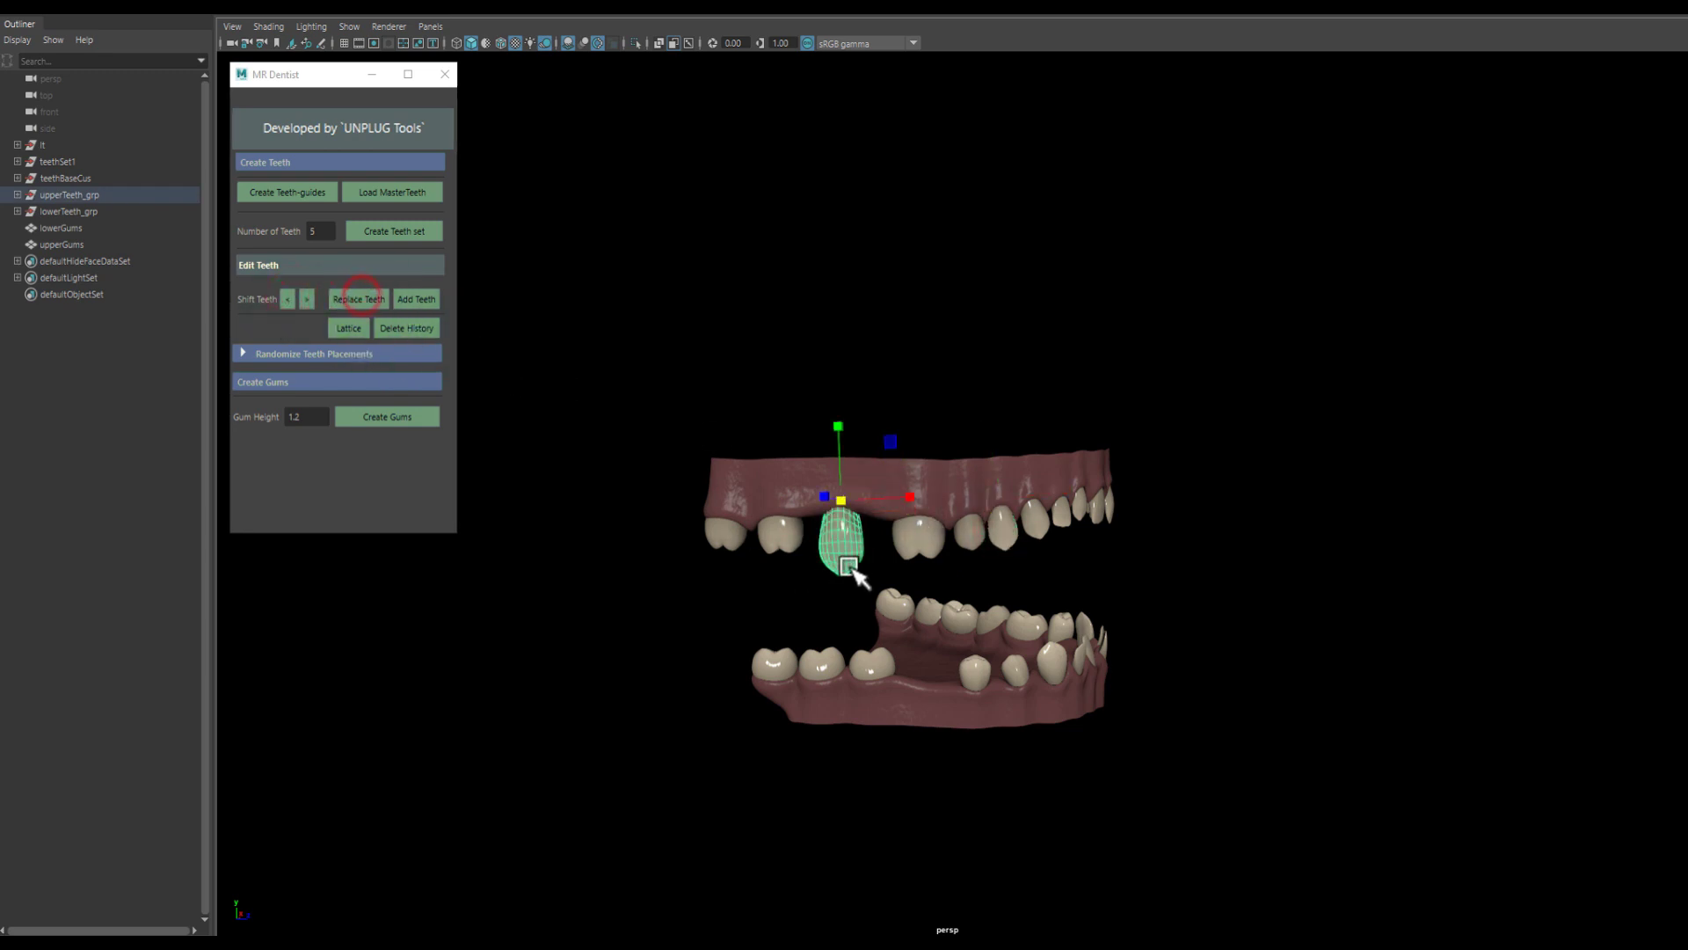
pyautogui.press('w')
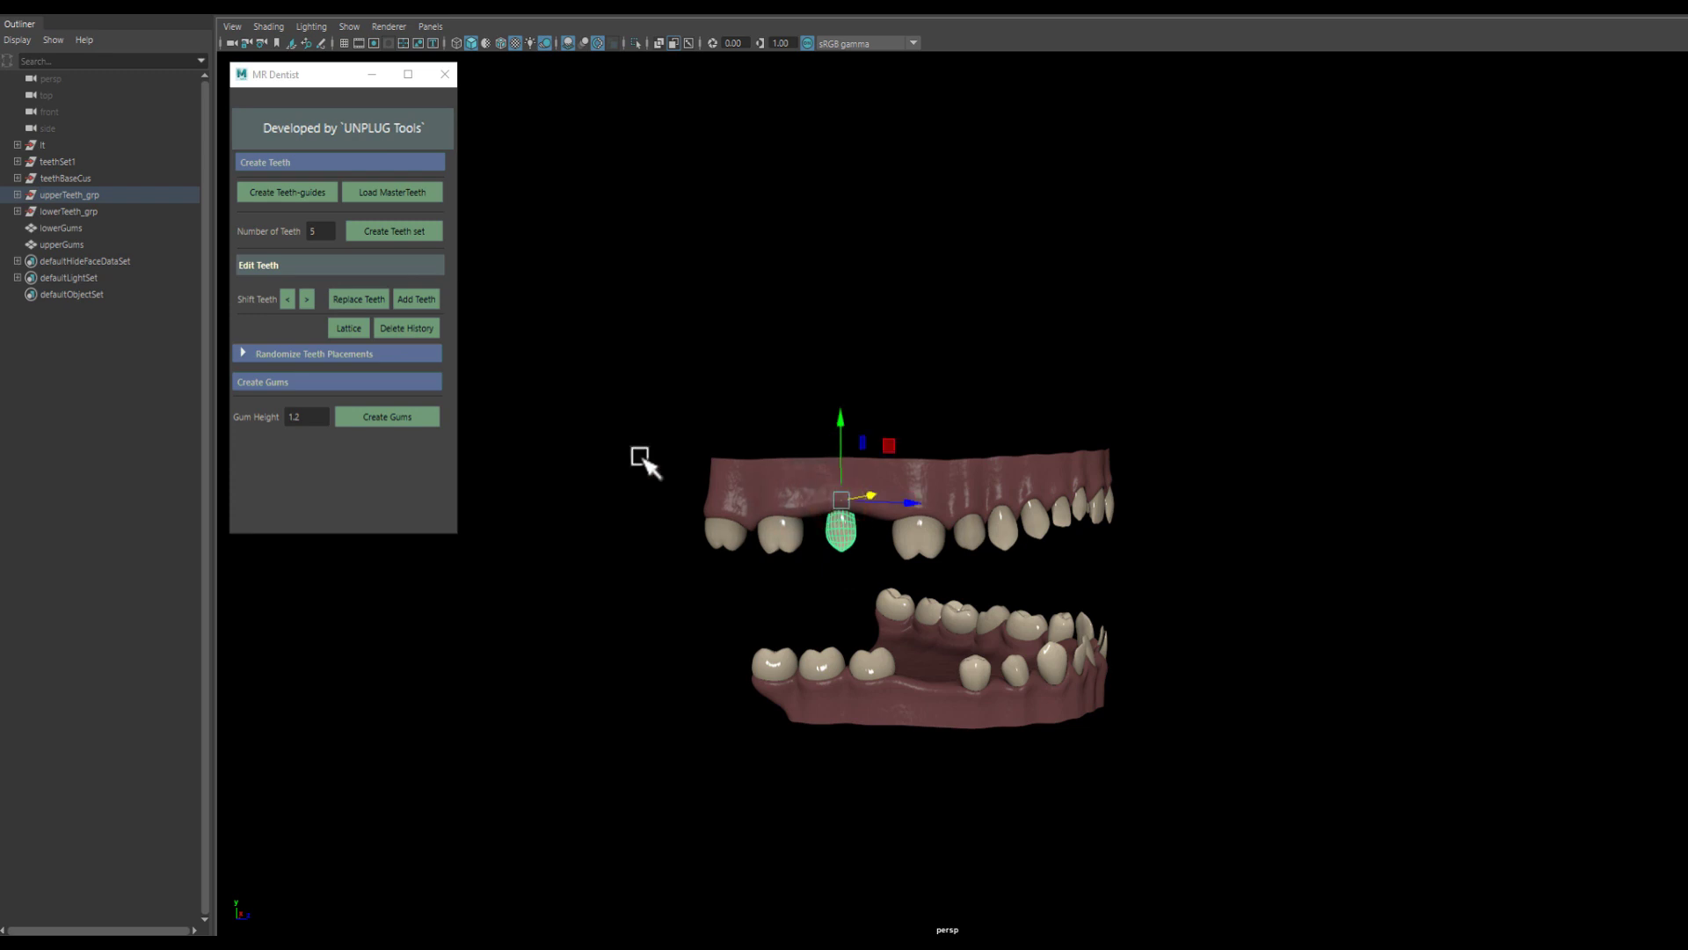
pyautogui.click(287, 299)
pyautogui.keyDown('alt'); pyautogui.moveTo(472, 426); pyautogui.dragTo(762, 479); pyautogui.keyUp('alt')
# Delete the upper gums so the upper teeth can be rearranged.
pyautogui.click(757, 475)
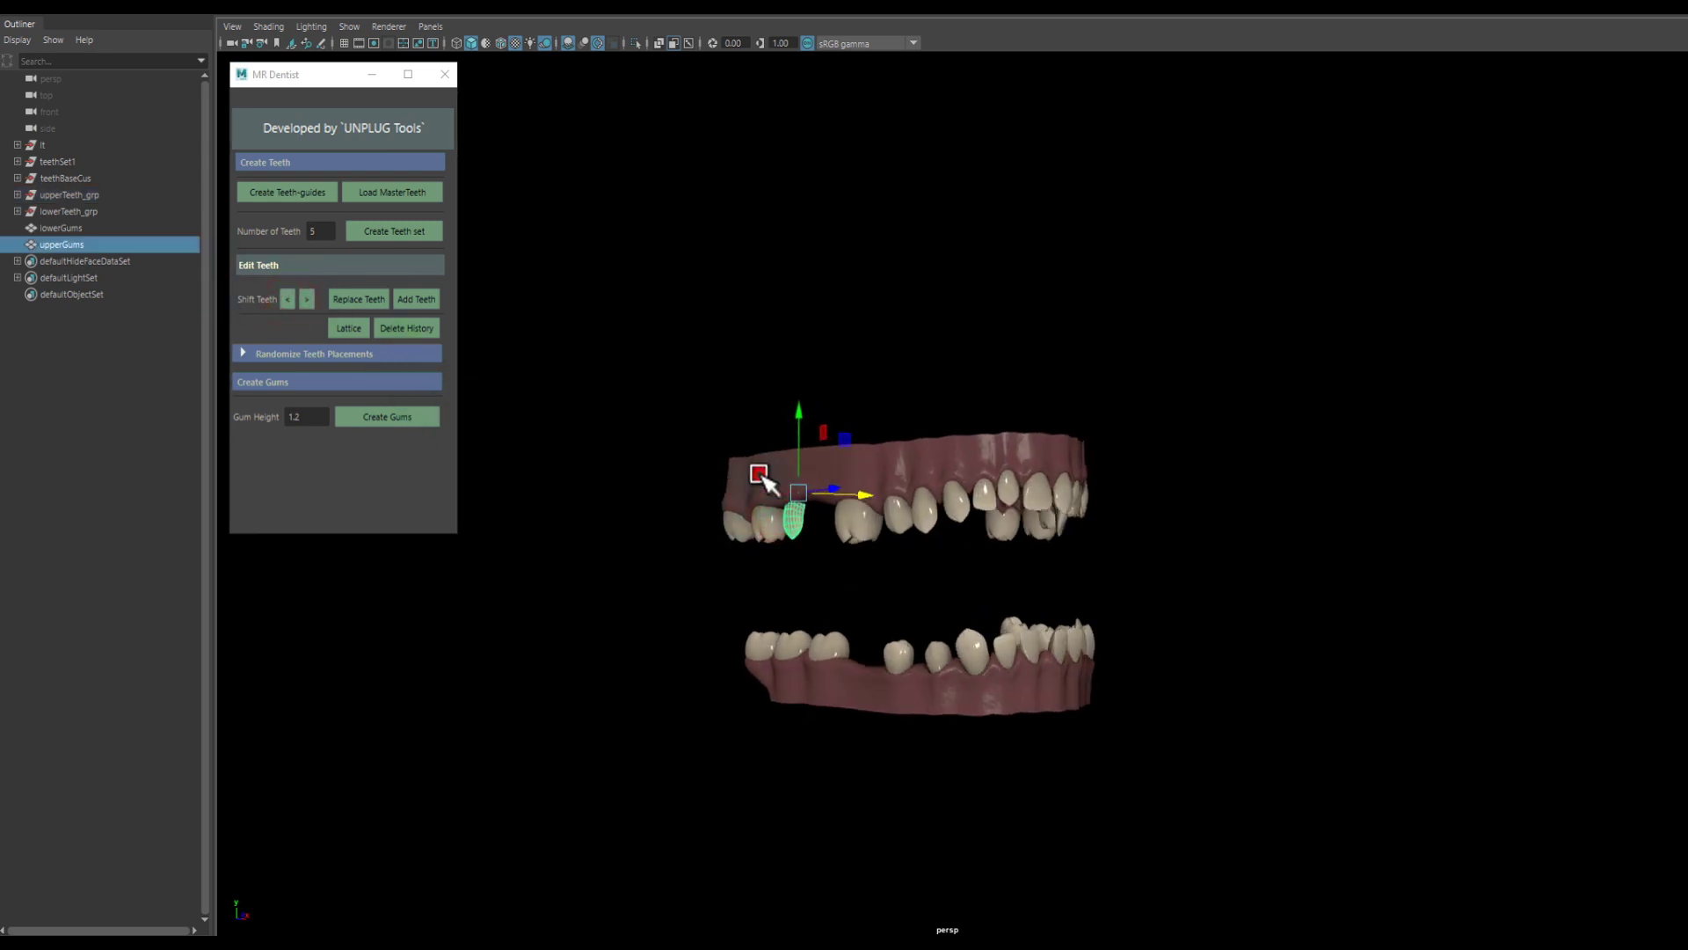
pyautogui.press('Delete')
pyautogui.click(794, 519)
pyautogui.moveTo(801, 544)
pyautogui.keyDown('alt'); pyautogui.mouseDown()
pyautogui.moveTo(850, 491)
pyautogui.moveTo(849, 517)
pyautogui.moveTo(888, 543)
pyautogui.mouseUp(); pyautogui.keyUp('alt')
# Add a new tooth between two upper teeth and shift it two steps along the arch.
pyautogui.click(914, 538)
pyautogui.keyDown('shift'); pyautogui.click(966, 532); pyautogui.keyUp('shift')
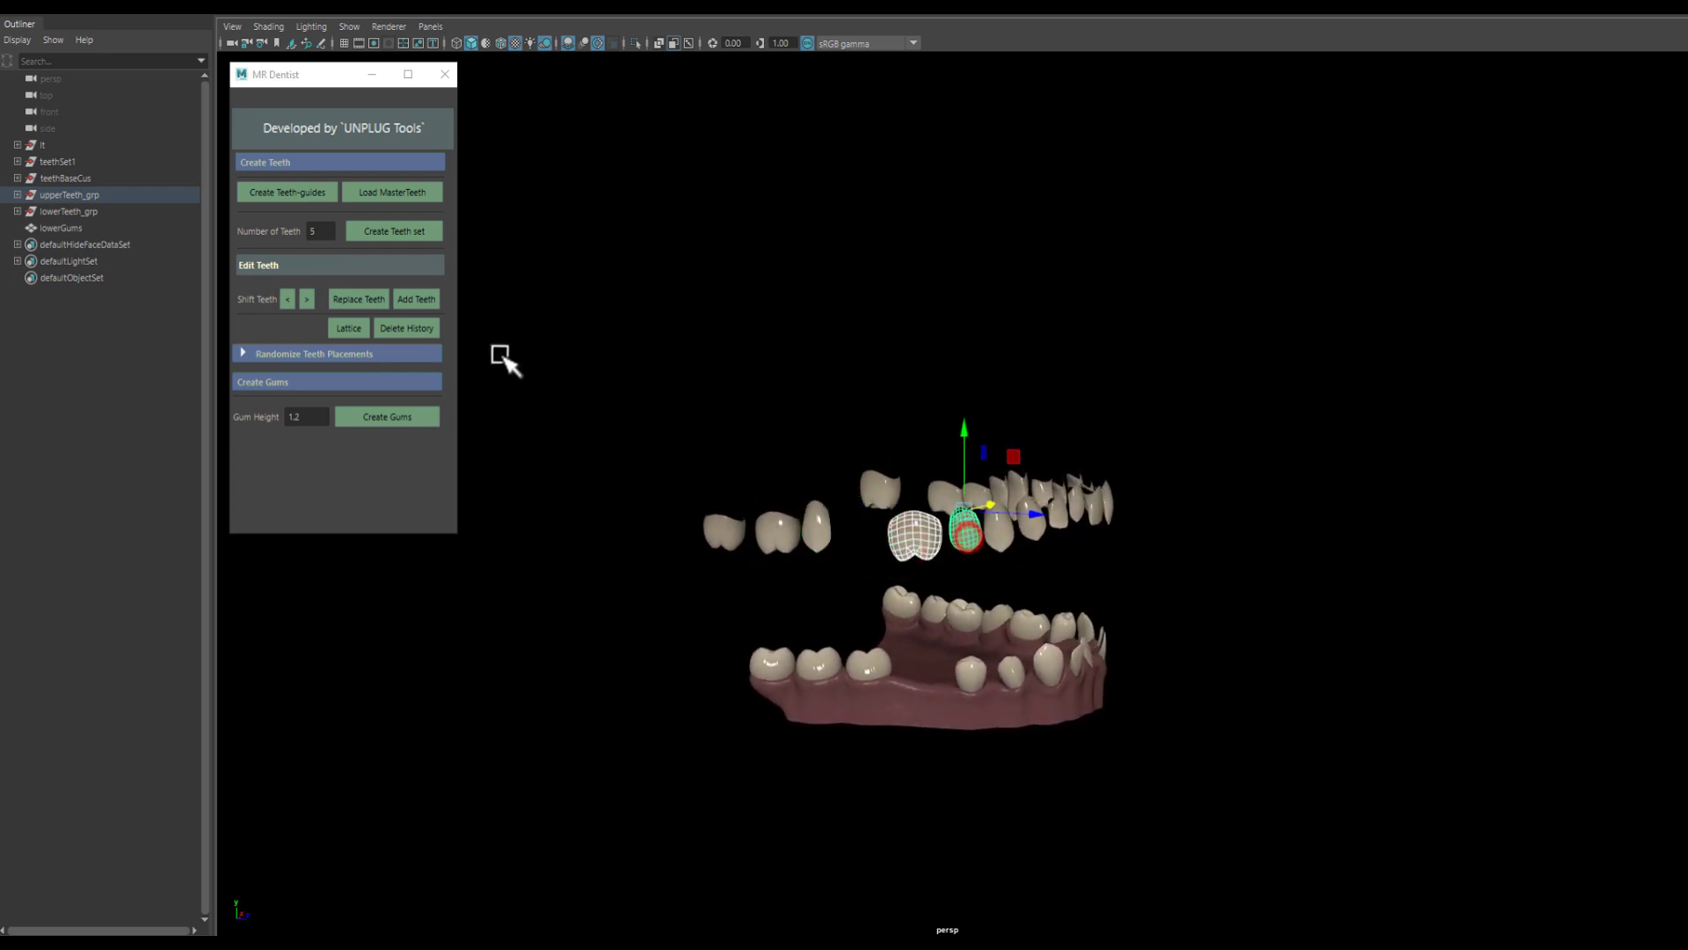
pyautogui.click(414, 300)
pyautogui.scroll(3, 821, 592)
pyautogui.click(287, 299)
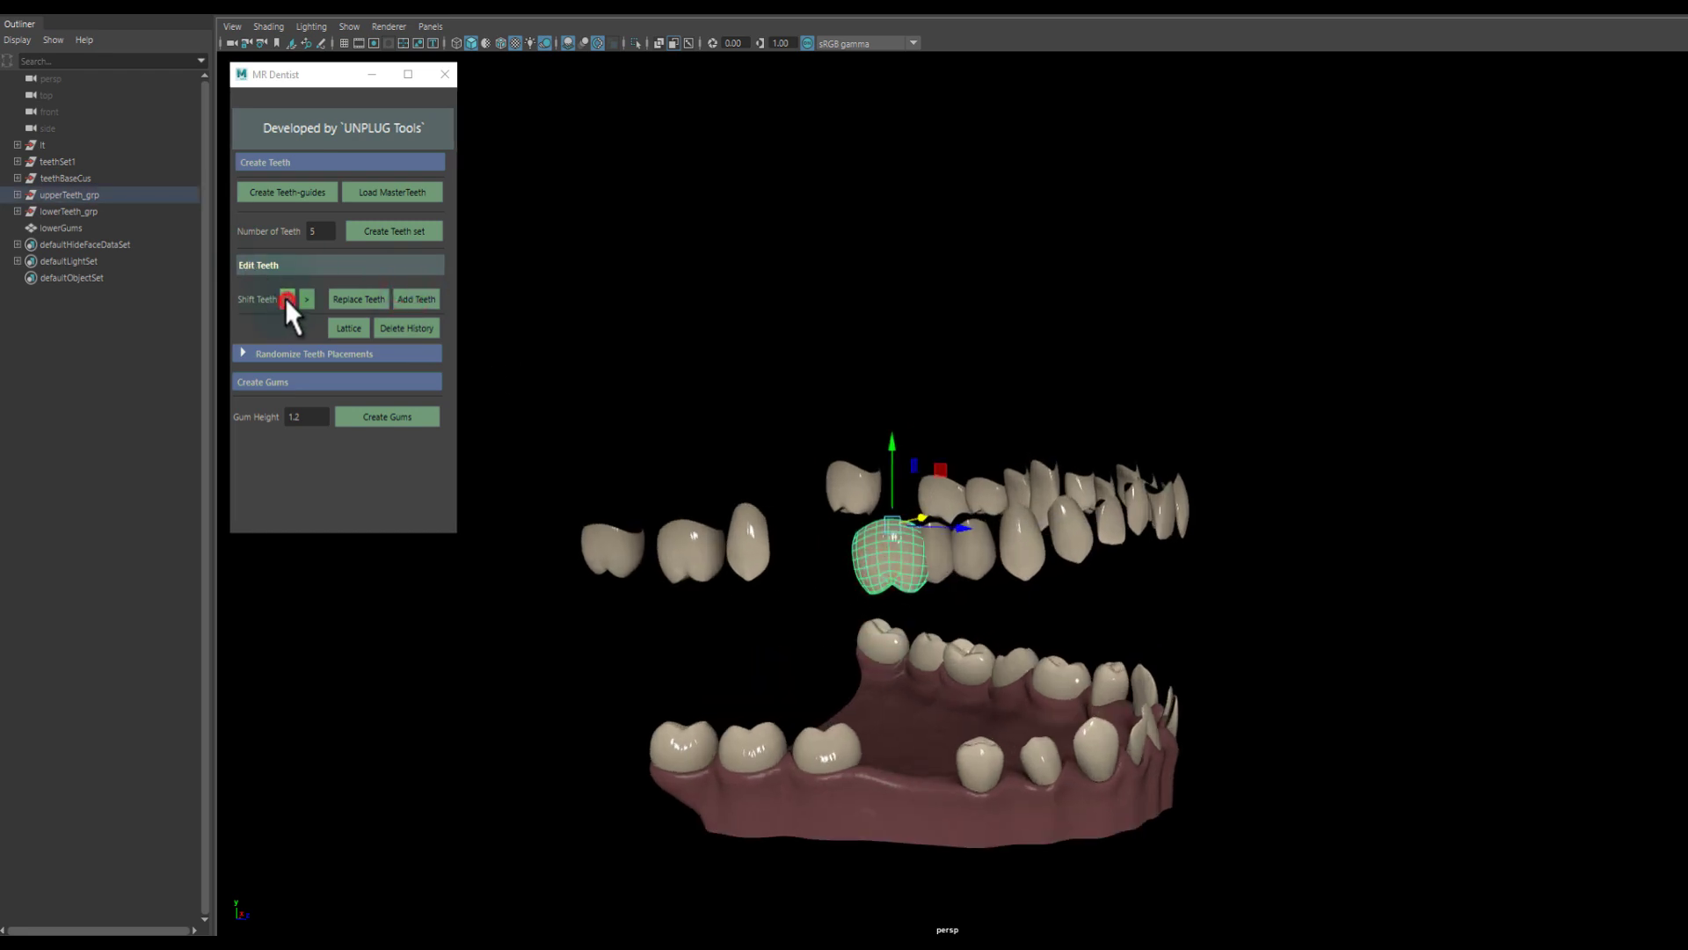
pyautogui.click(287, 299)
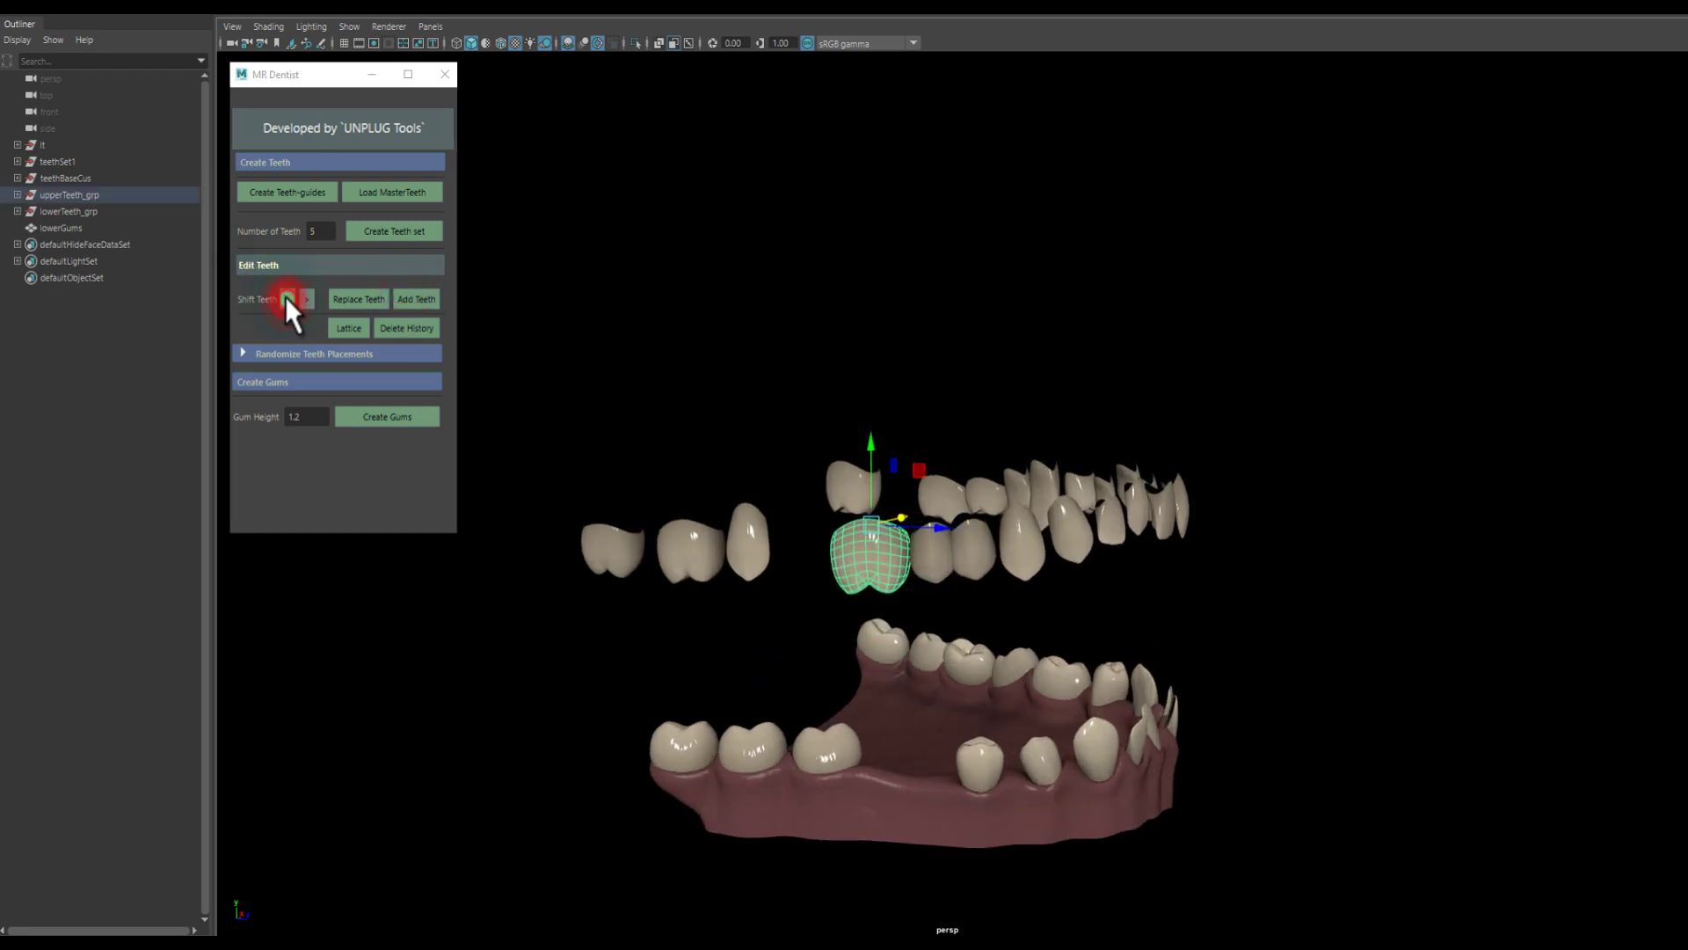
# Replace two selected upper teeth with new ones and shift an adjacent pair along the arch.
pyautogui.click(746, 532)
pyautogui.click(939, 554)
pyautogui.keyDown('shift'); pyautogui.click(750, 538); pyautogui.keyUp('shift')
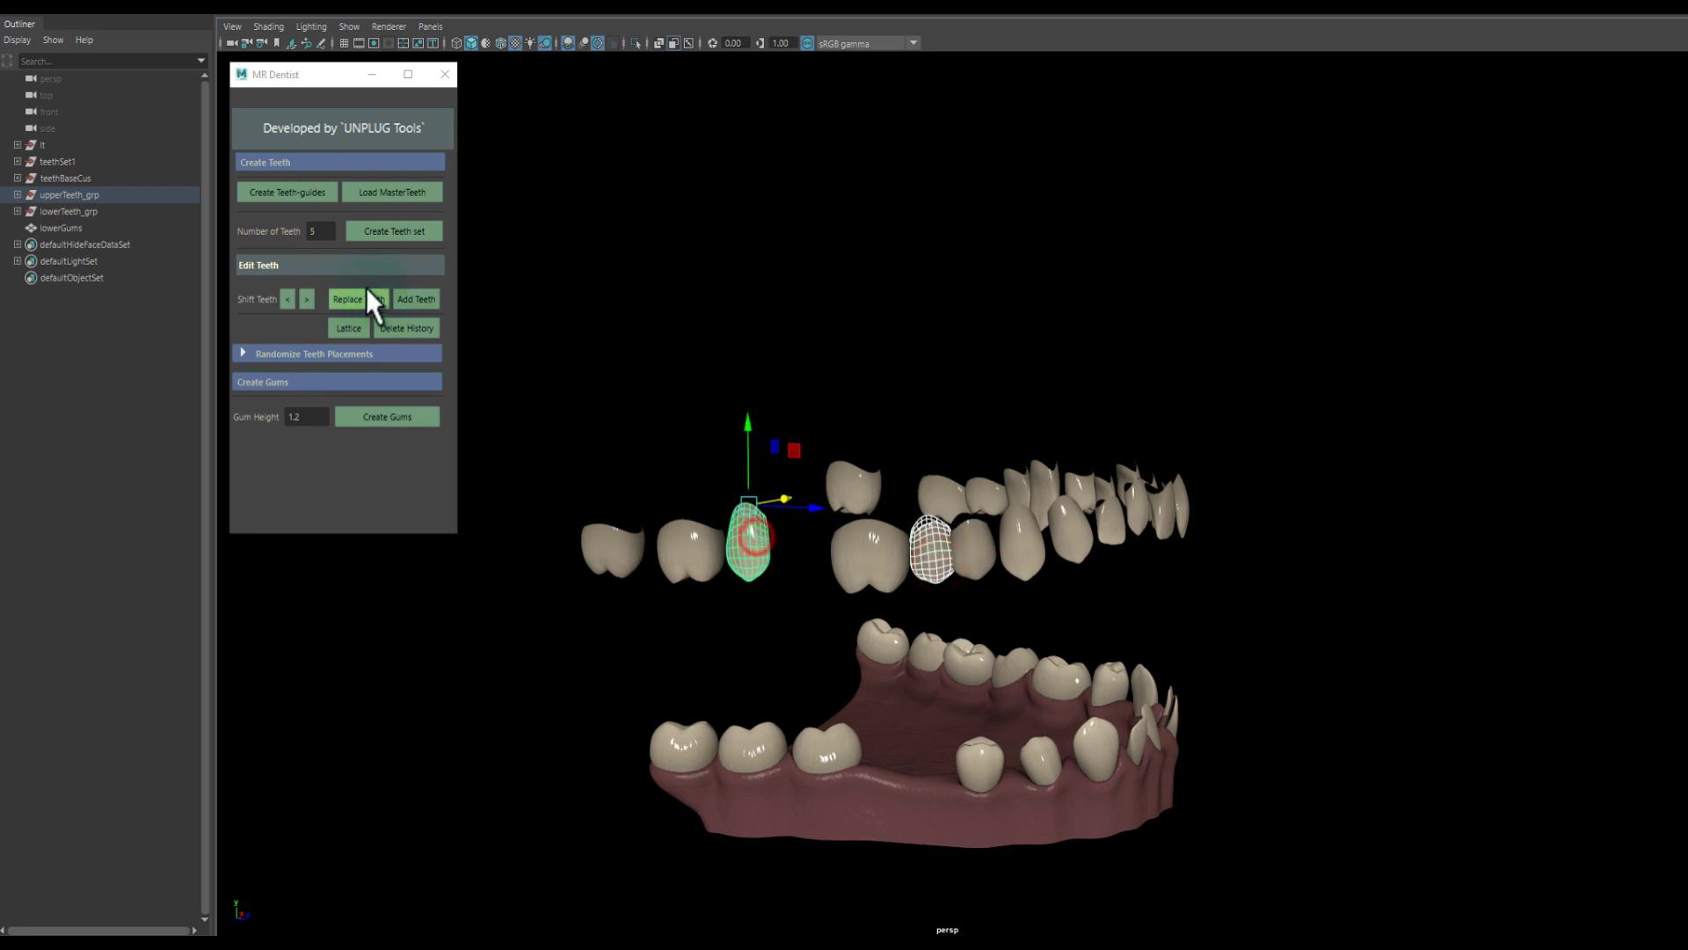
pyautogui.click(378, 299)
pyautogui.click(860, 552)
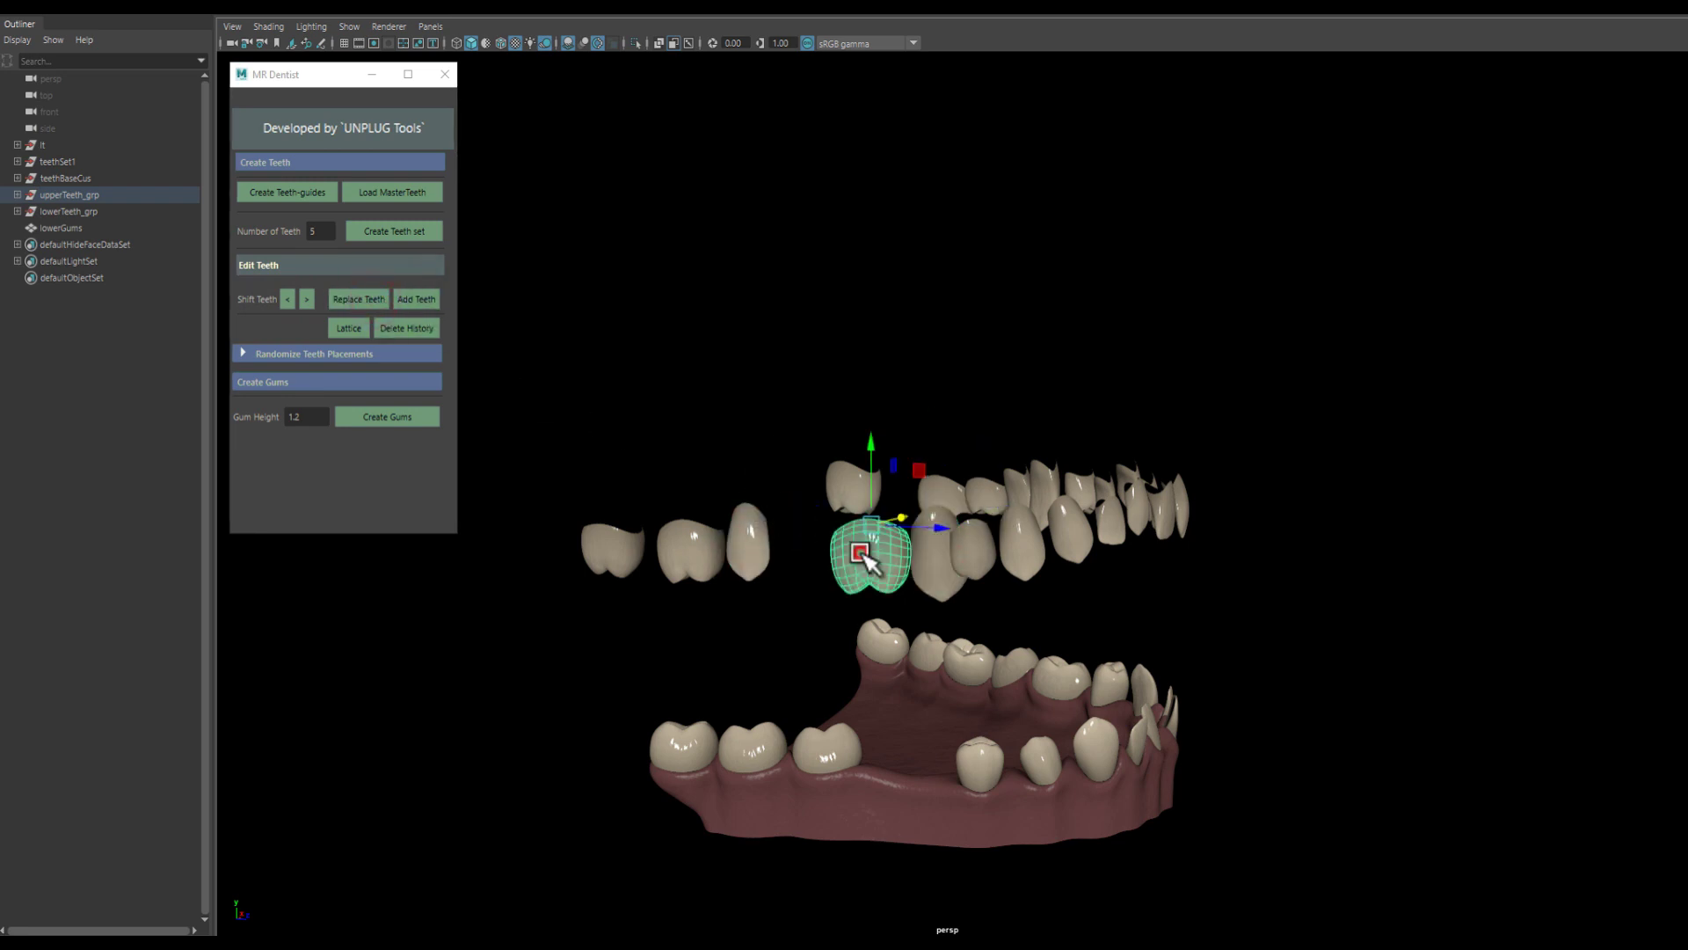
pyautogui.click(925, 559)
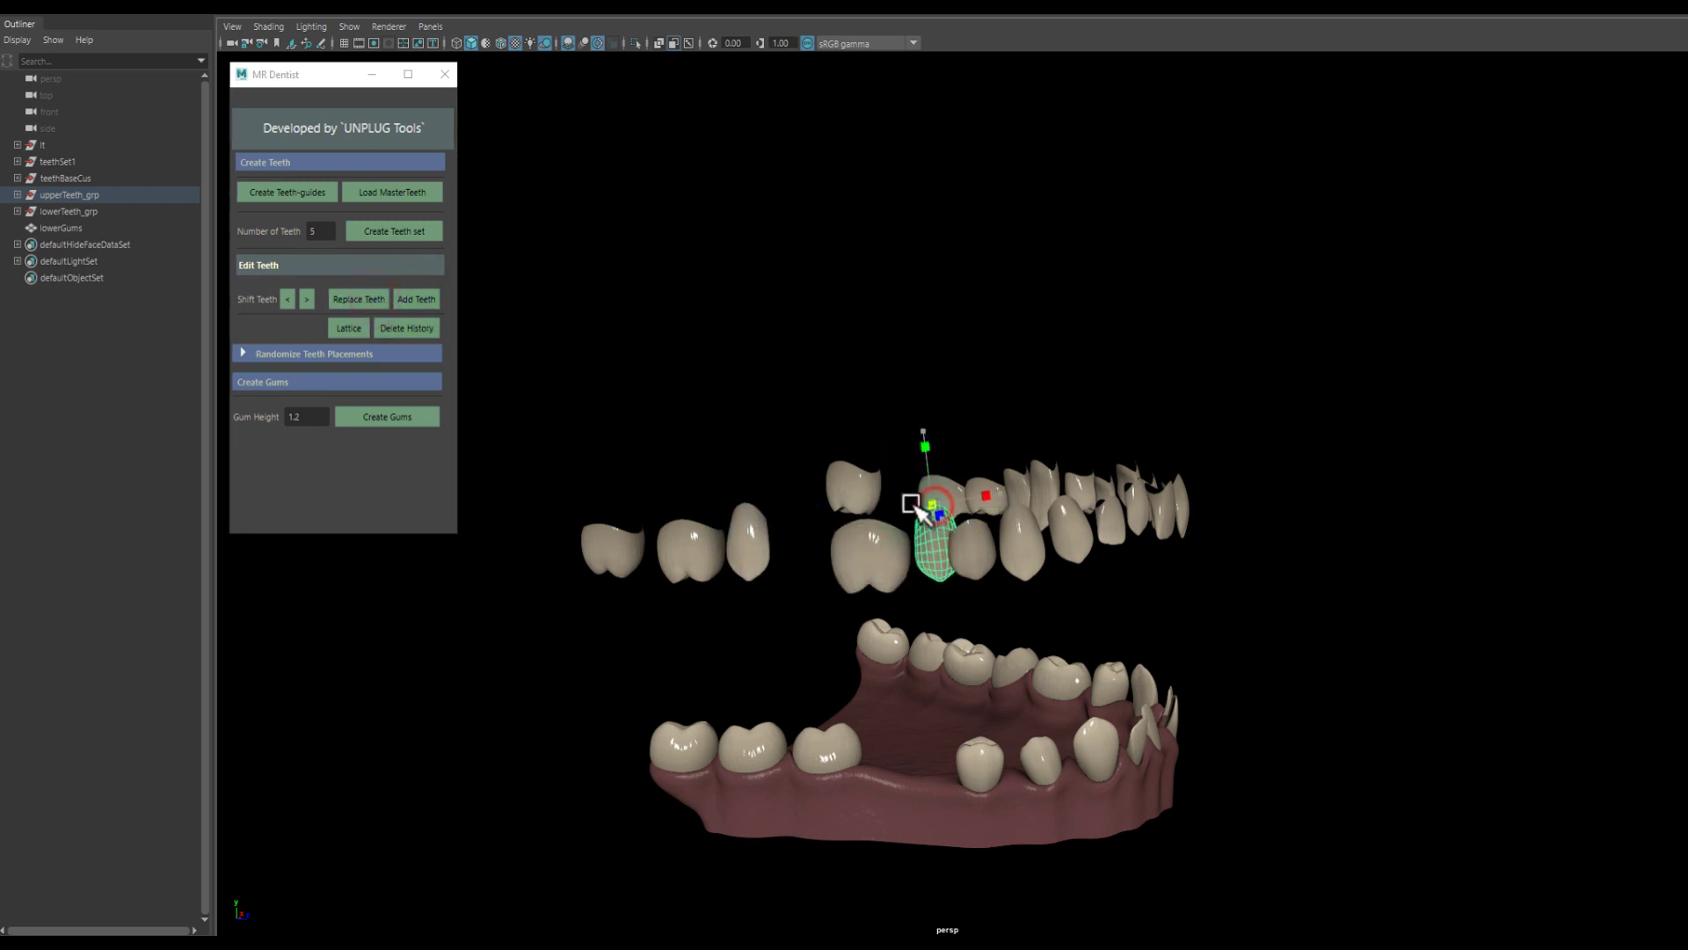
pyautogui.keyDown('alt'); pyautogui.moveTo(879, 550); pyautogui.dragTo(908, 527); pyautogui.keyUp('alt')
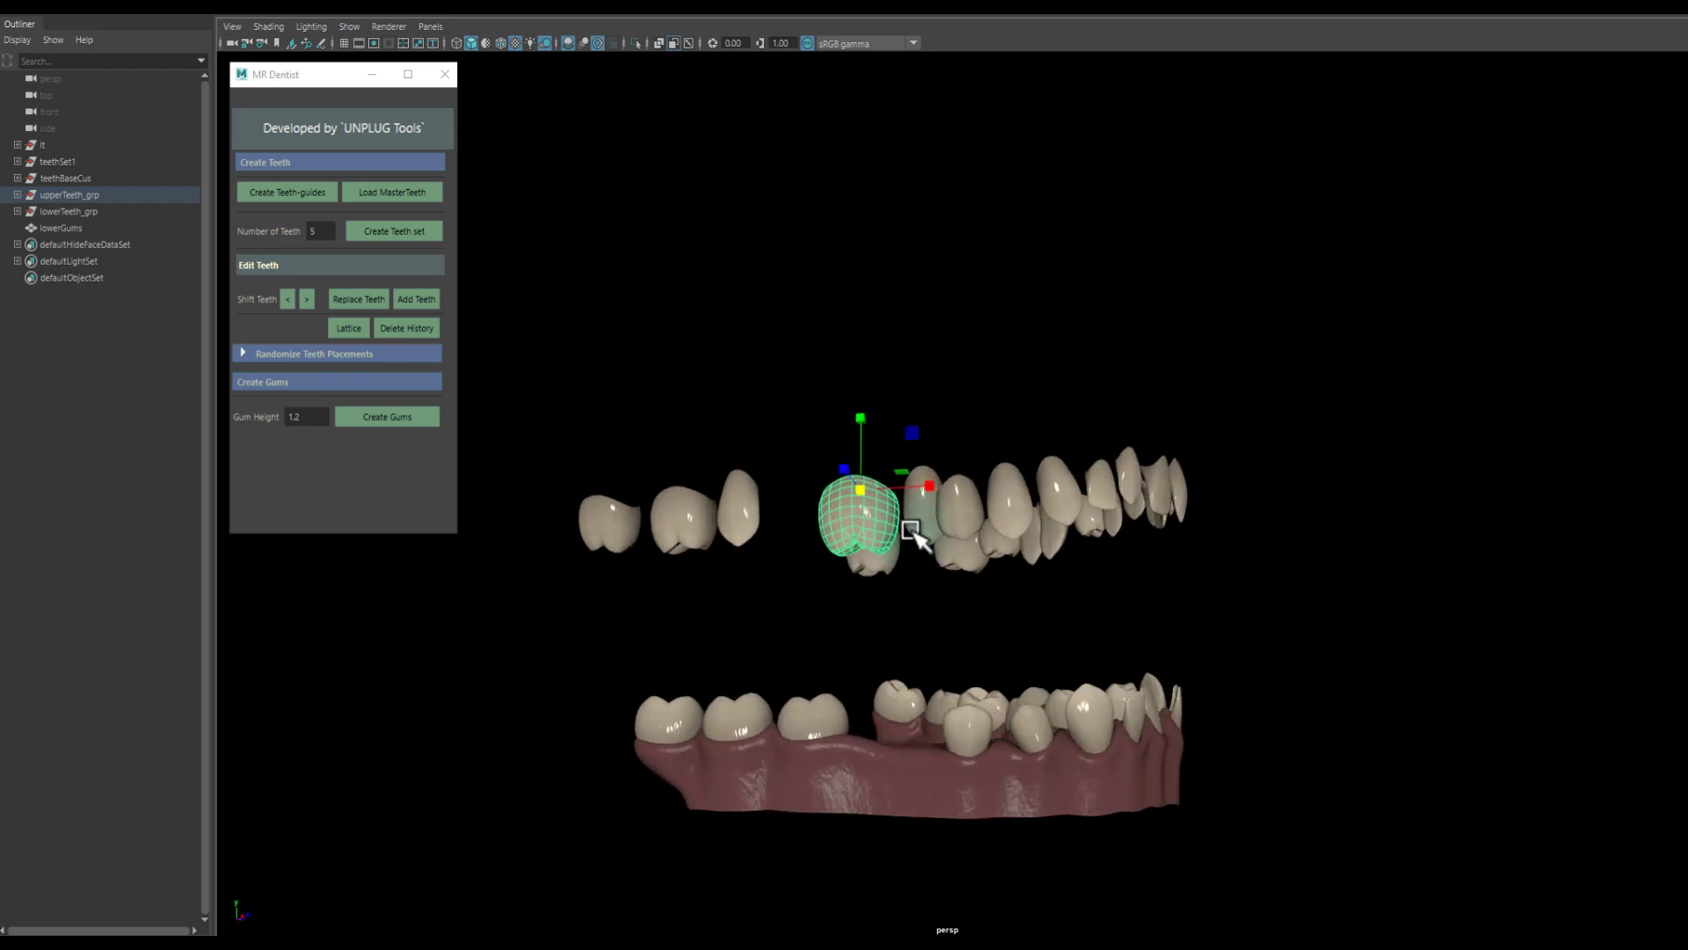
pyautogui.keyDown('shift'); pyautogui.click(919, 528); pyautogui.keyUp('shift')
pyautogui.click(292, 299)
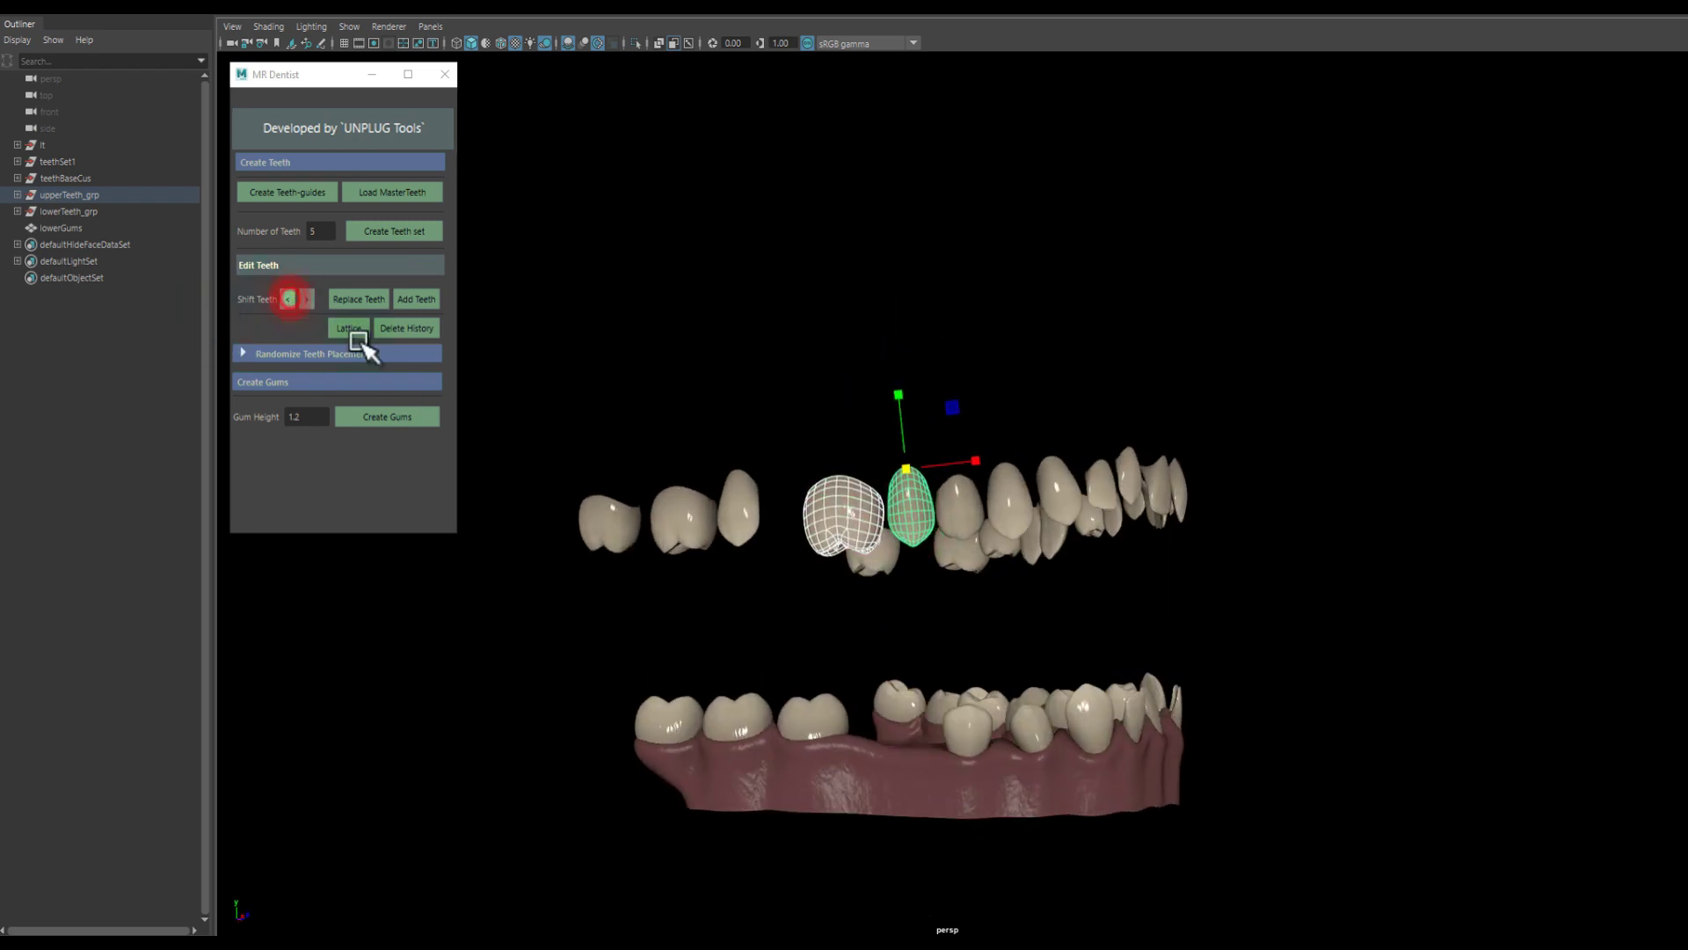
# Reselect upper teeth from new angles and shift another pair along the arch.
pyautogui.keyDown('alt'); pyautogui.moveTo(773, 563); pyautogui.dragTo(806, 566); pyautogui.keyUp('alt')
pyautogui.press('e')
pyautogui.click(798, 644)
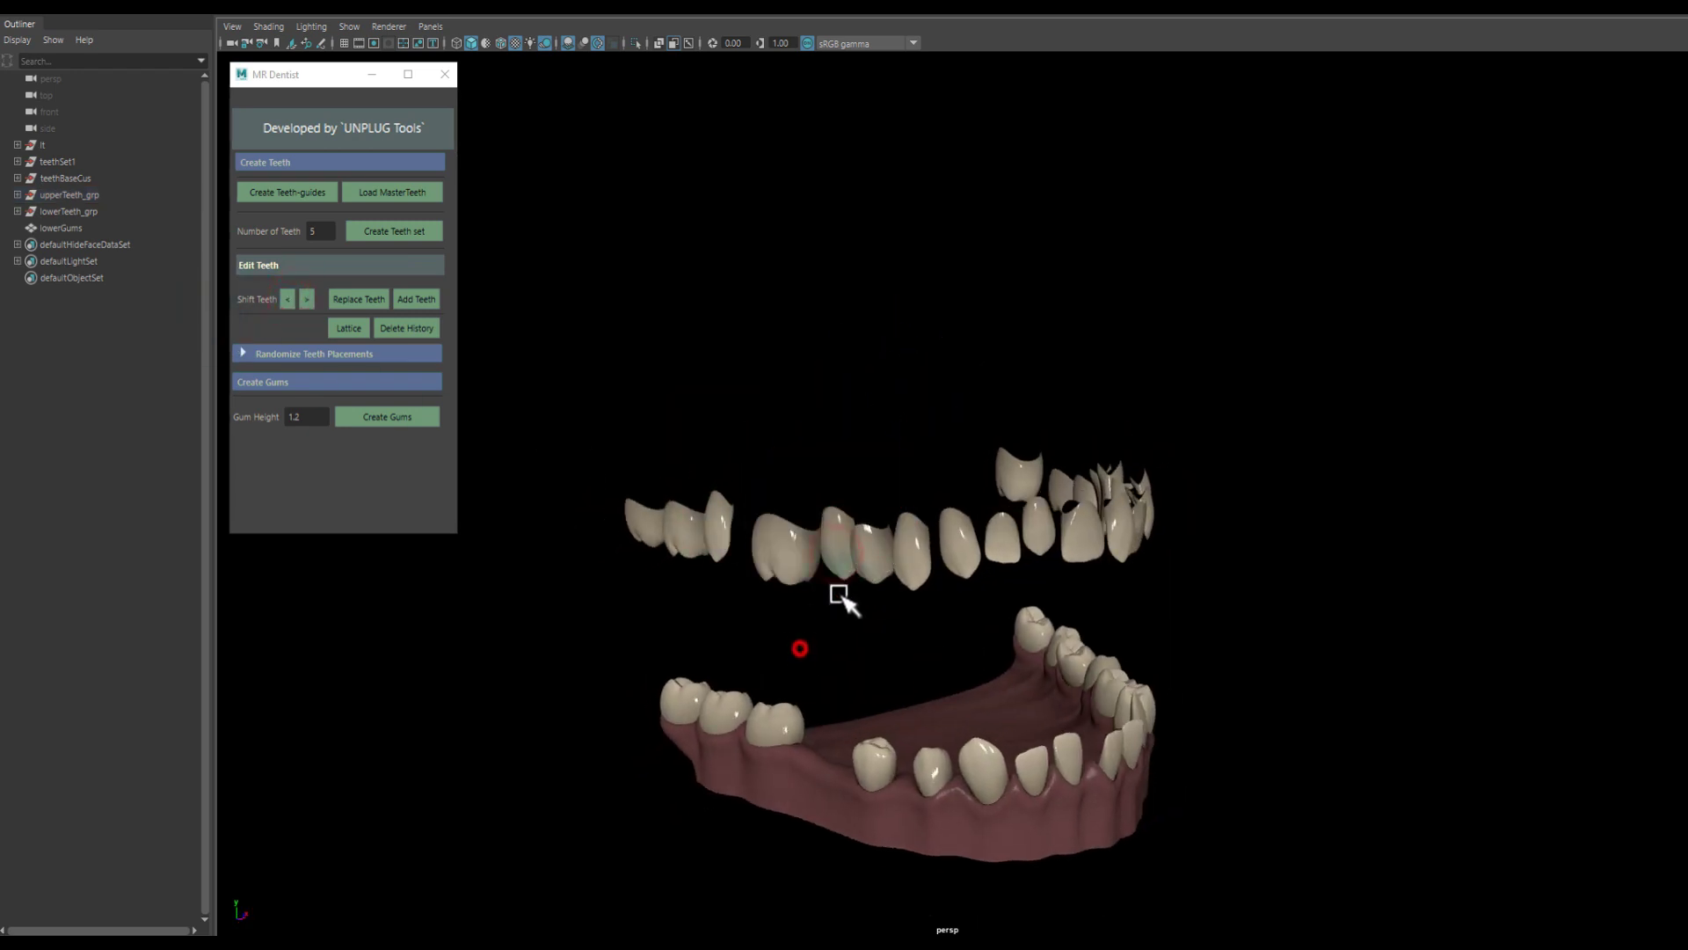
pyautogui.click(803, 547)
pyautogui.keyDown('alt'); pyautogui.moveTo(820, 545); pyautogui.dragTo(901, 518); pyautogui.keyUp('alt')
pyautogui.press('w')
pyautogui.keyDown('alt'); pyautogui.moveTo(773, 492); pyautogui.dragTo(768, 515); pyautogui.keyUp('alt')
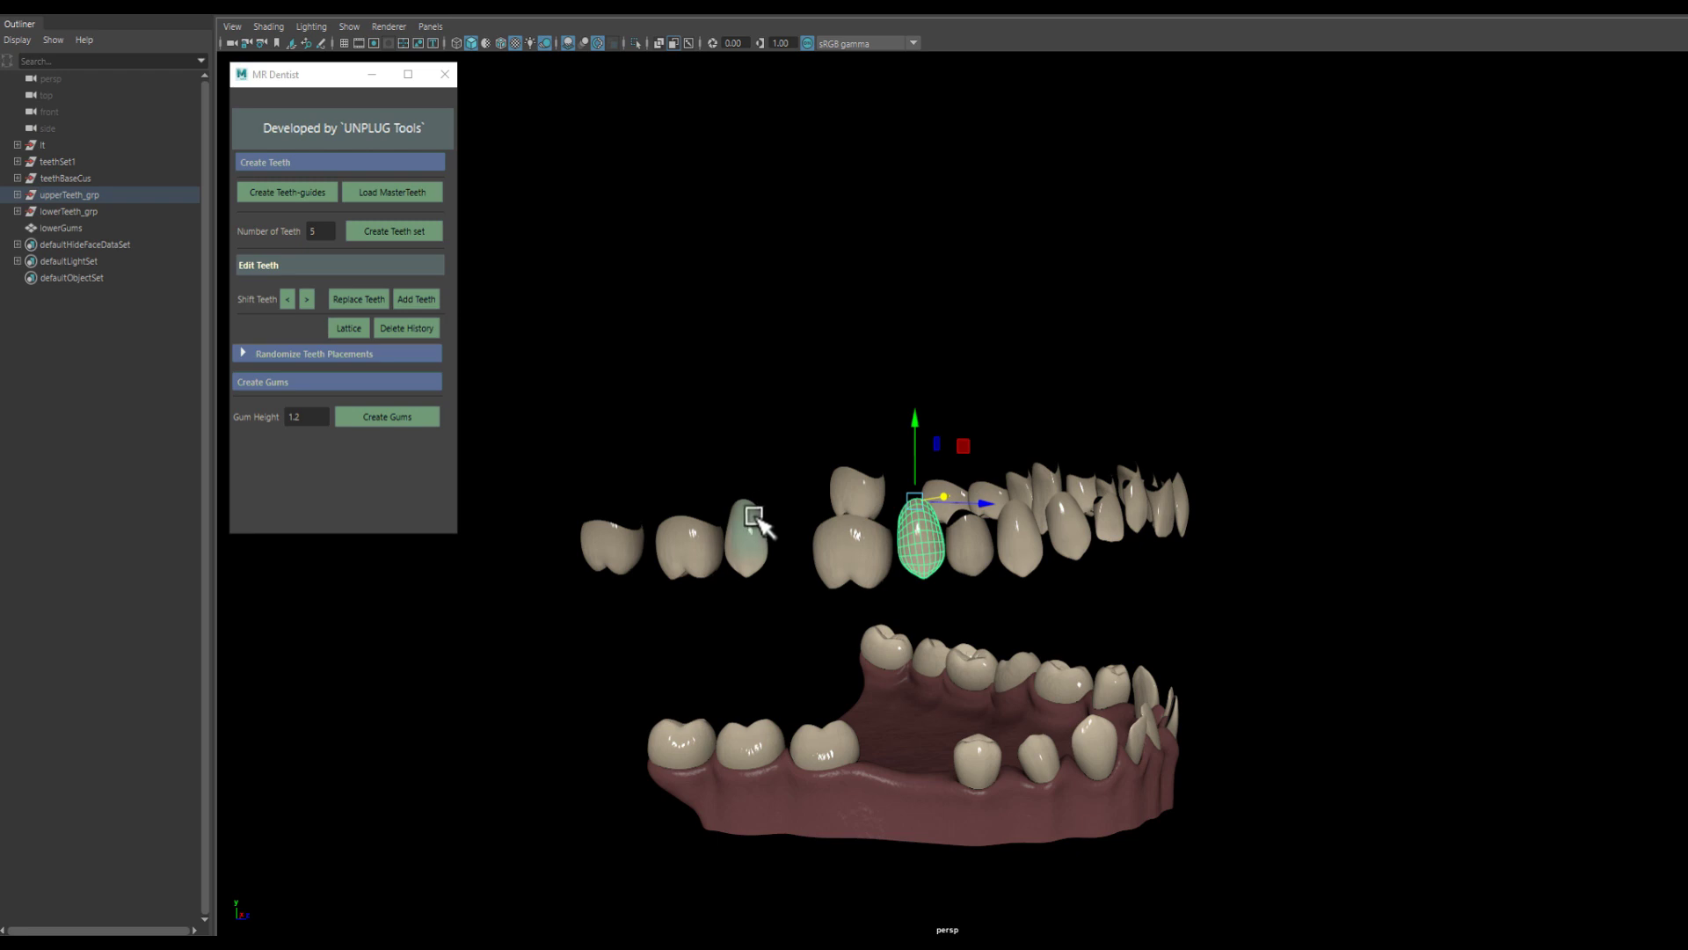
pyautogui.click(860, 527)
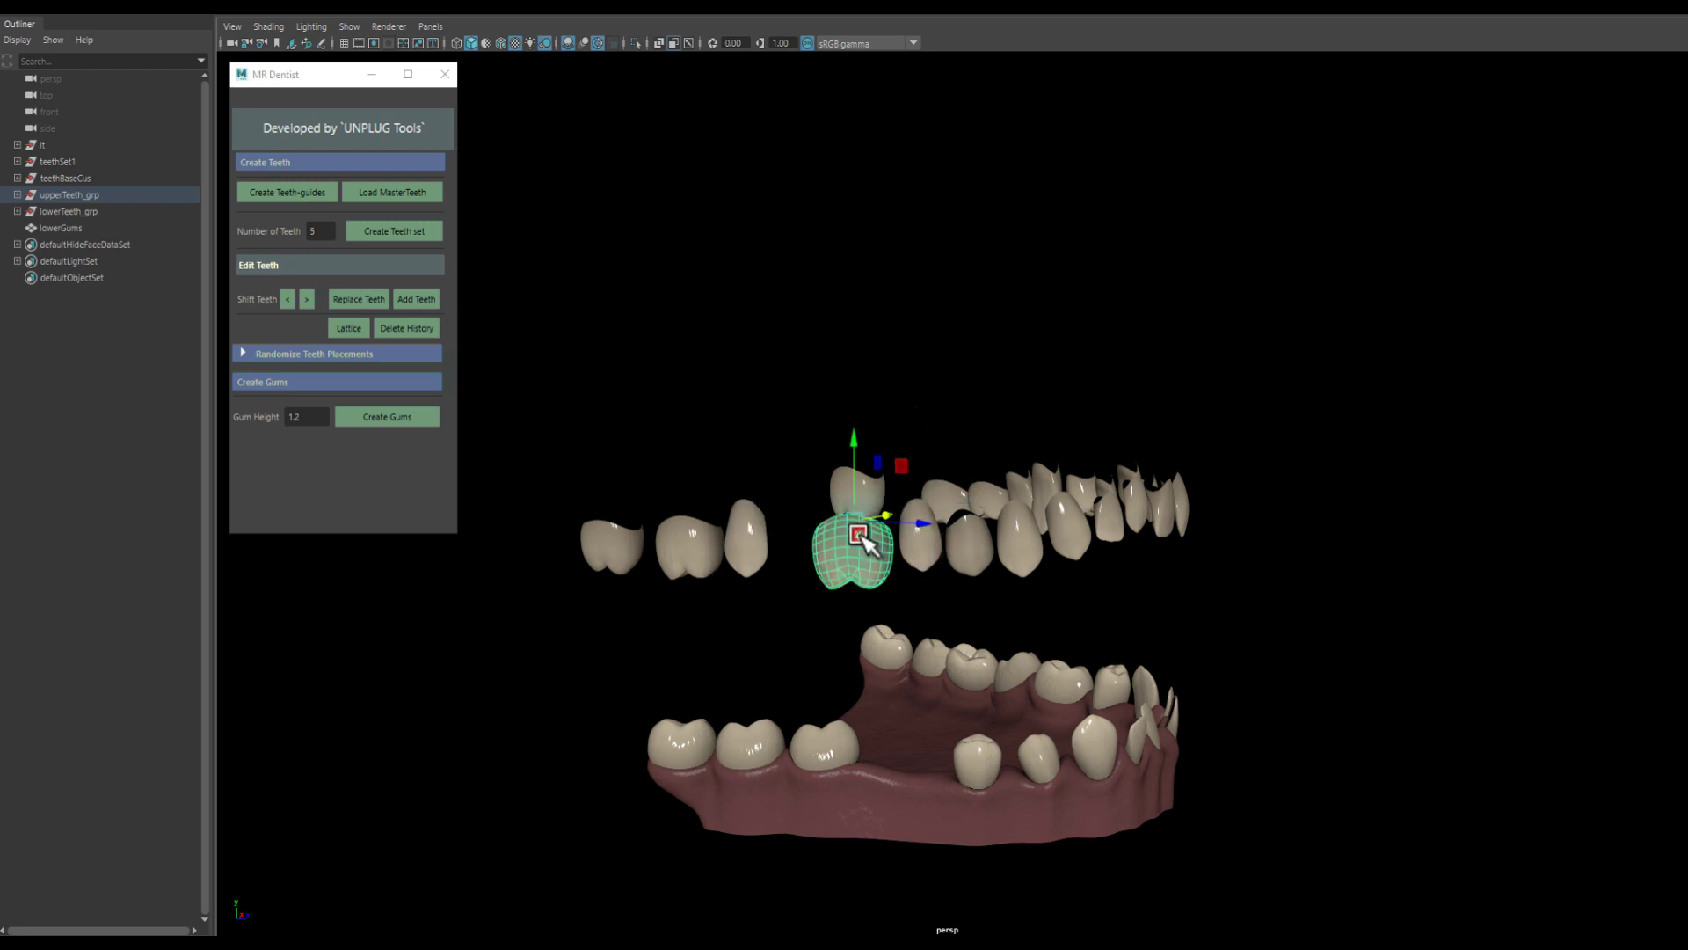
pyautogui.click(917, 547)
pyautogui.keyDown('shift'); pyautogui.click(972, 563); pyautogui.keyUp('shift')
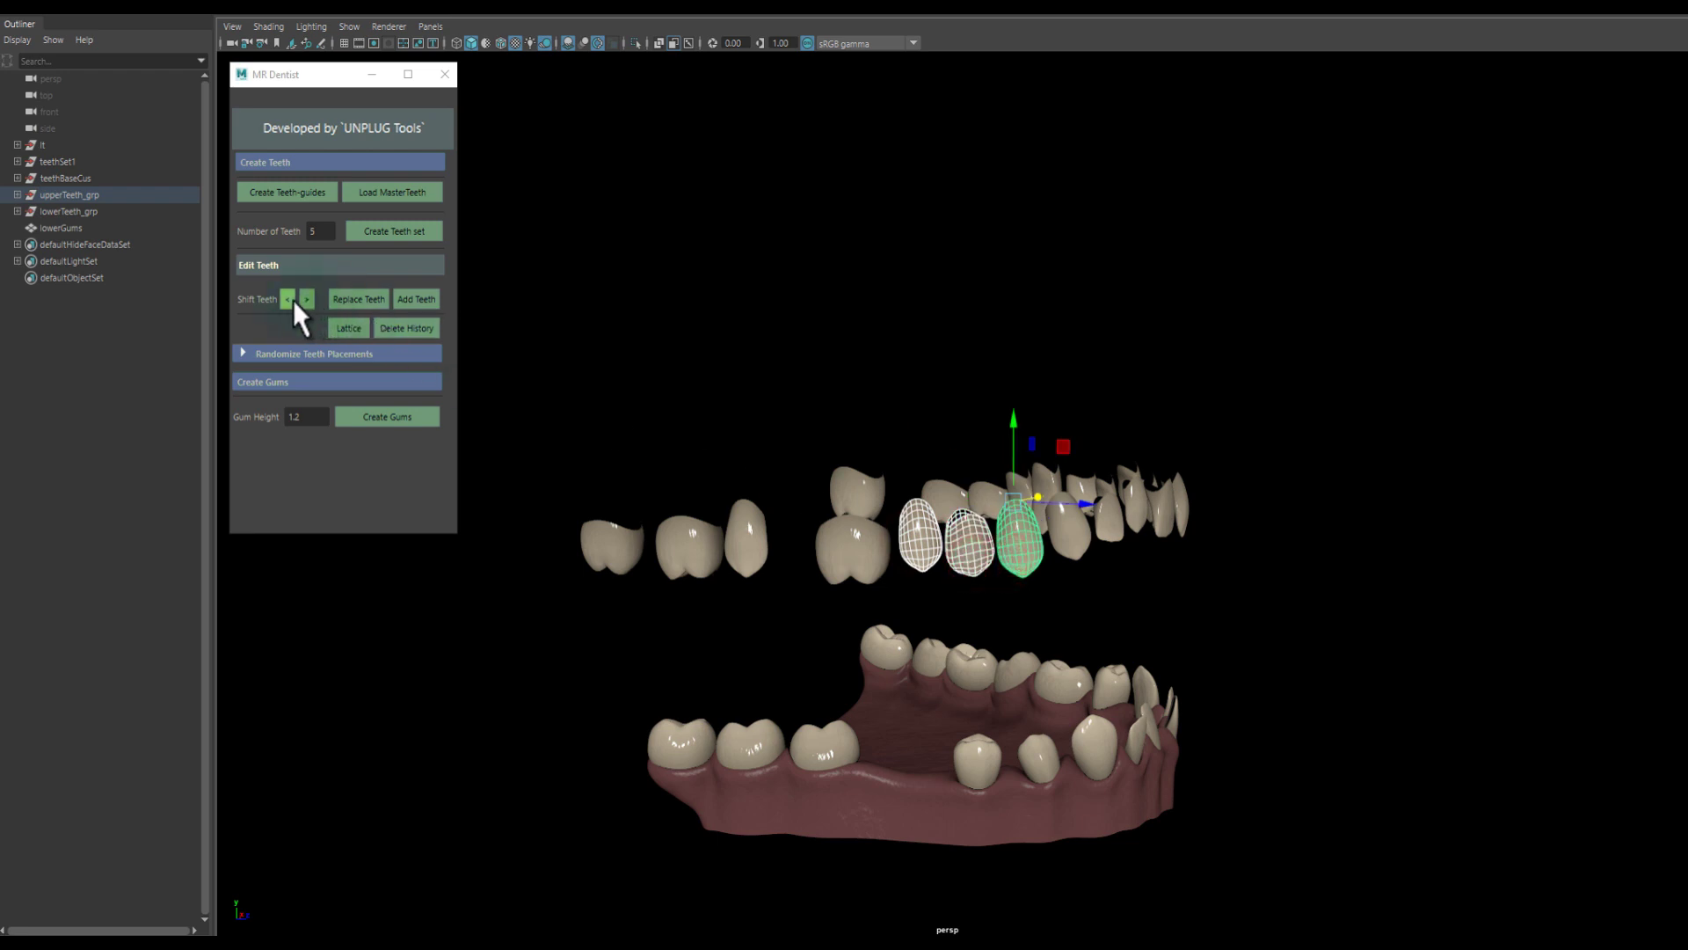
pyautogui.click(290, 299)
# Rebuild the upper gums with Create Gums around the rearranged upper row.
pyautogui.keyDown('alt'); pyautogui.moveTo(871, 523); pyautogui.dragTo(847, 520); pyautogui.keyUp('alt')
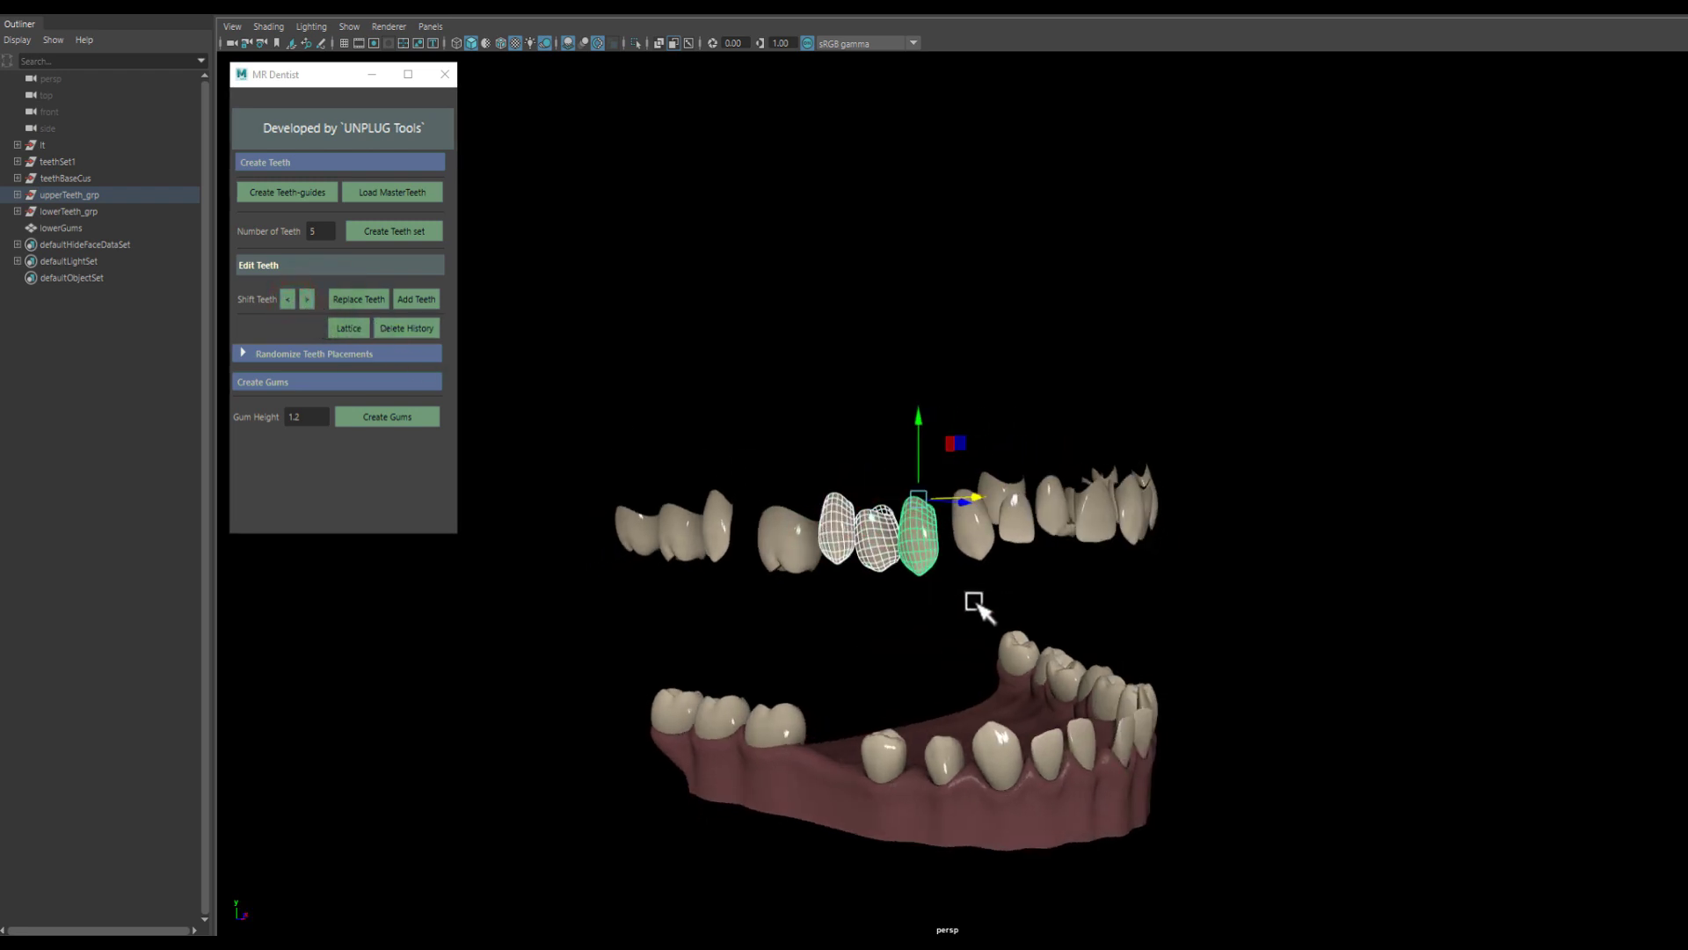
pyautogui.click(915, 550)
pyautogui.moveTo(1020, 618)
pyautogui.keyDown('alt'); pyautogui.mouseDown()
pyautogui.moveTo(1142, 633)
pyautogui.moveTo(989, 545)
pyautogui.mouseUp(); pyautogui.keyUp('alt')
pyautogui.click(970, 522)
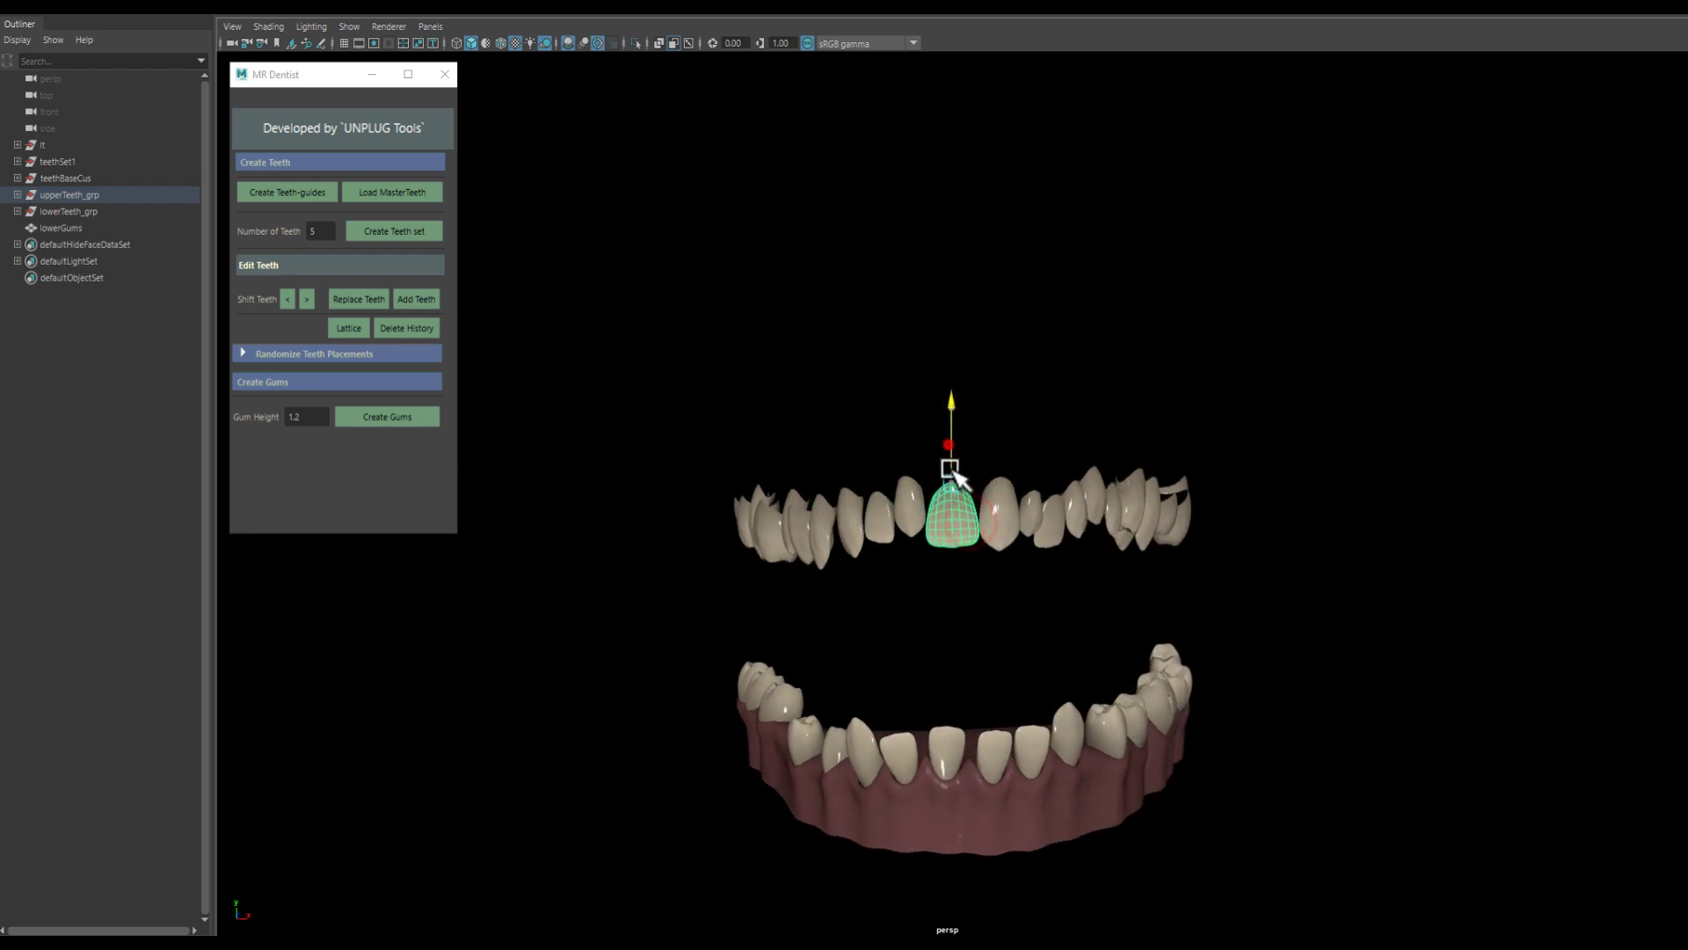
pyautogui.moveTo(955, 475); pyautogui.dragTo(1002, 407)
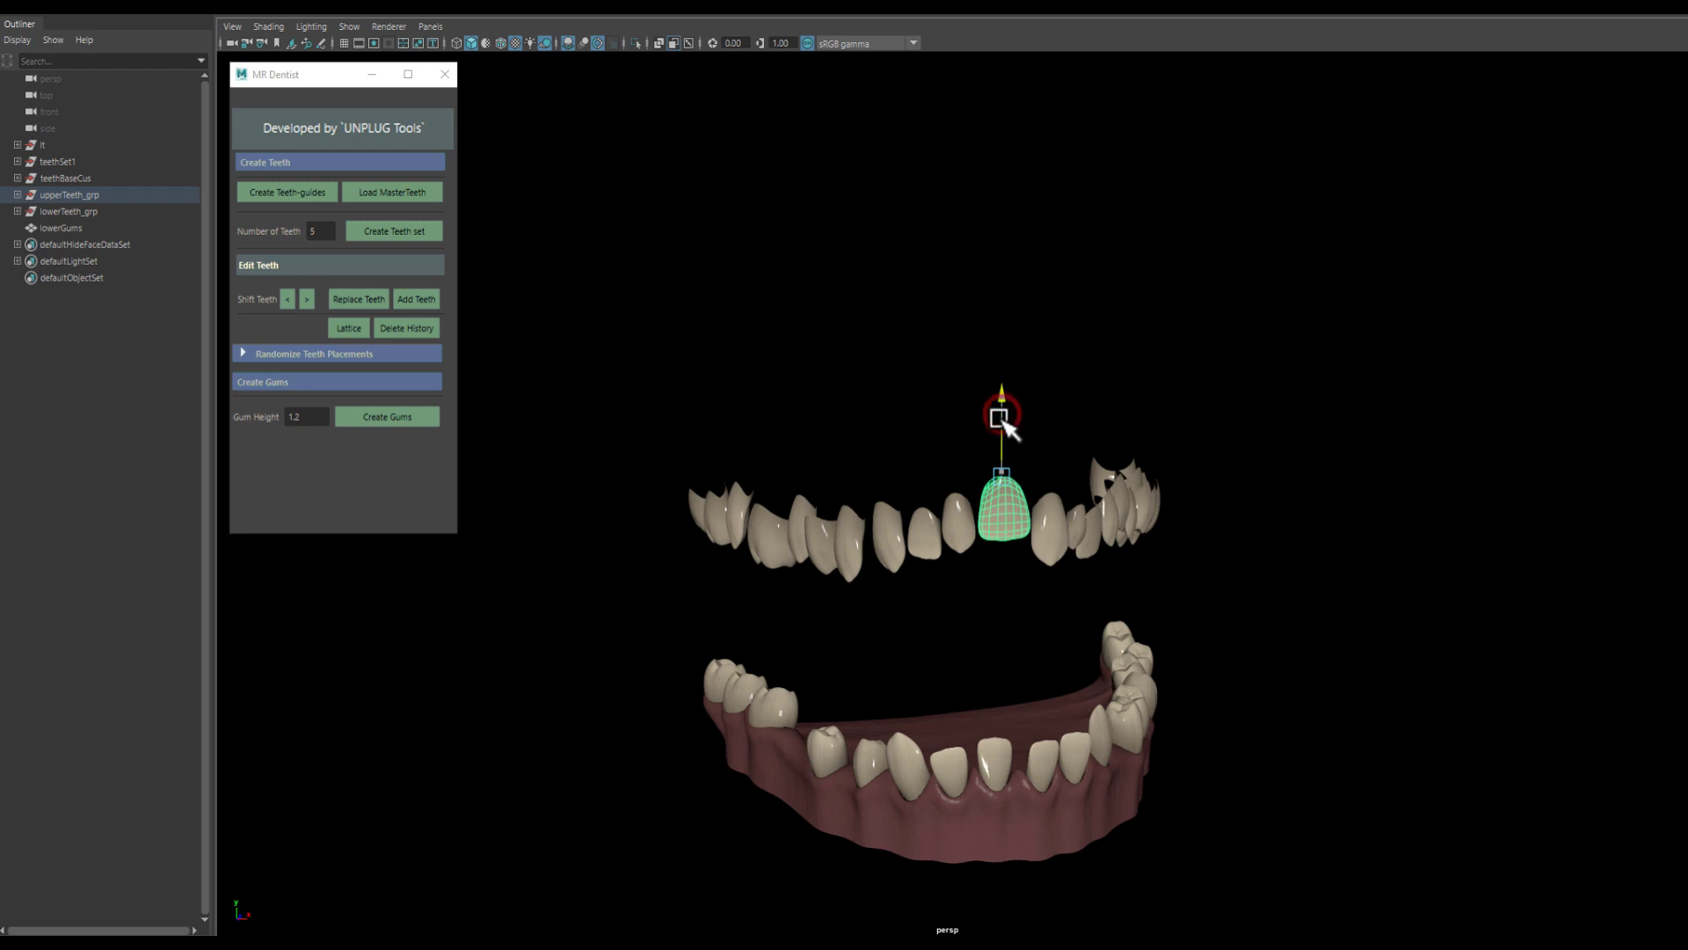
pyautogui.click(366, 418)
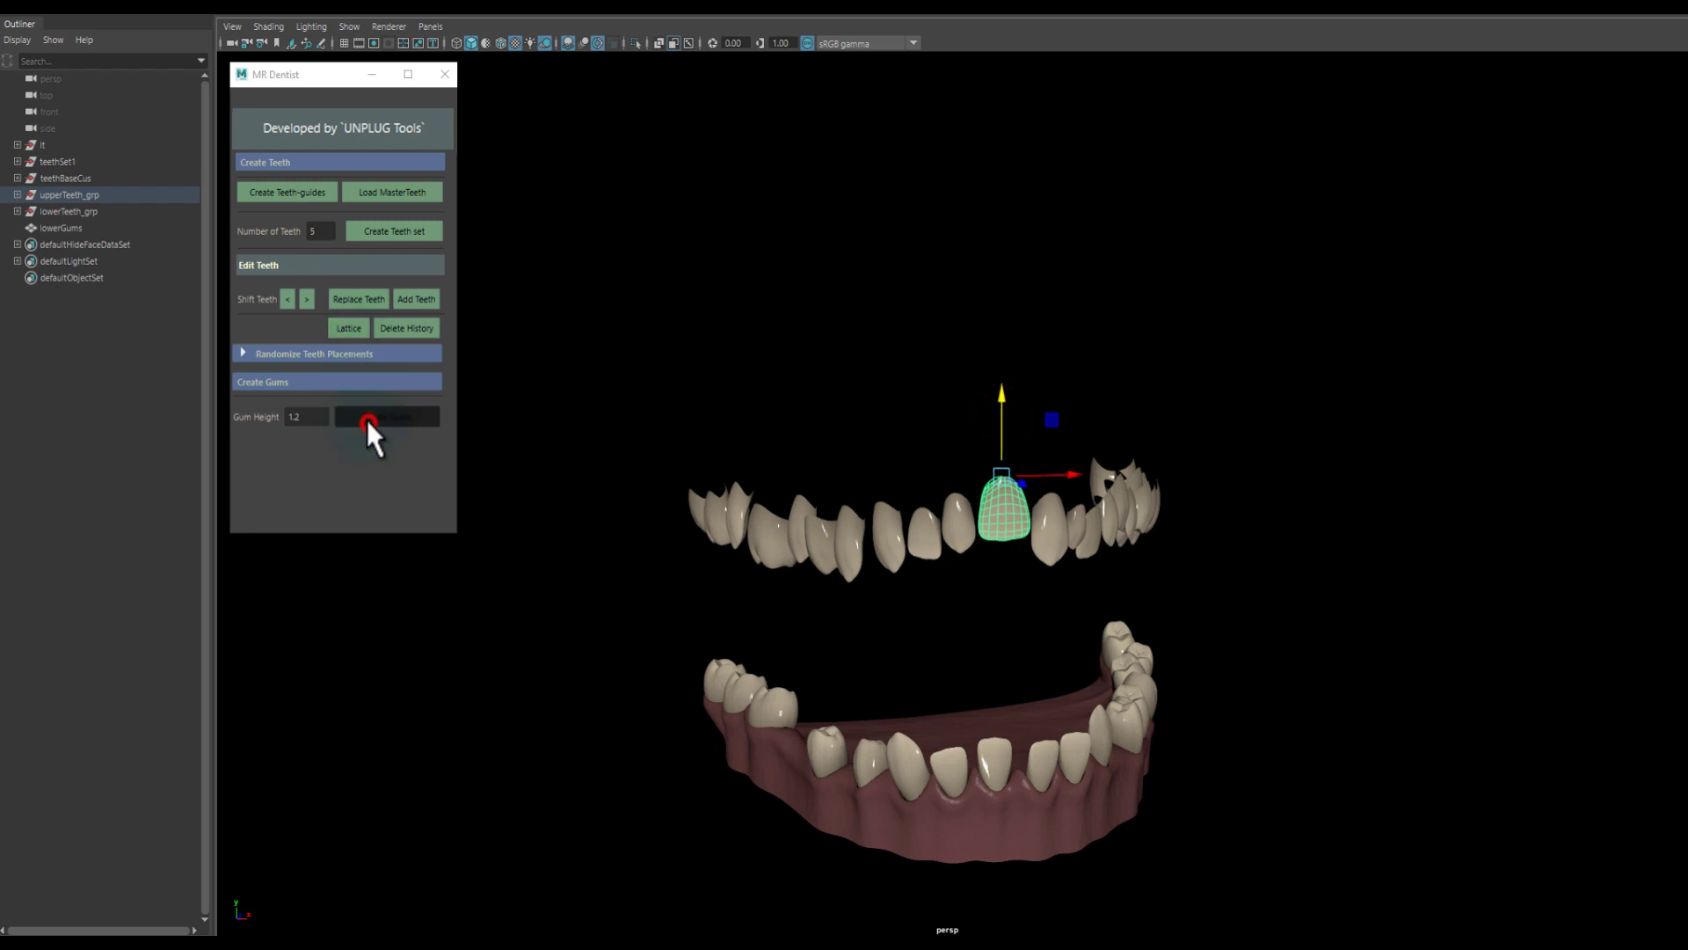
pyautogui.click(765, 387)
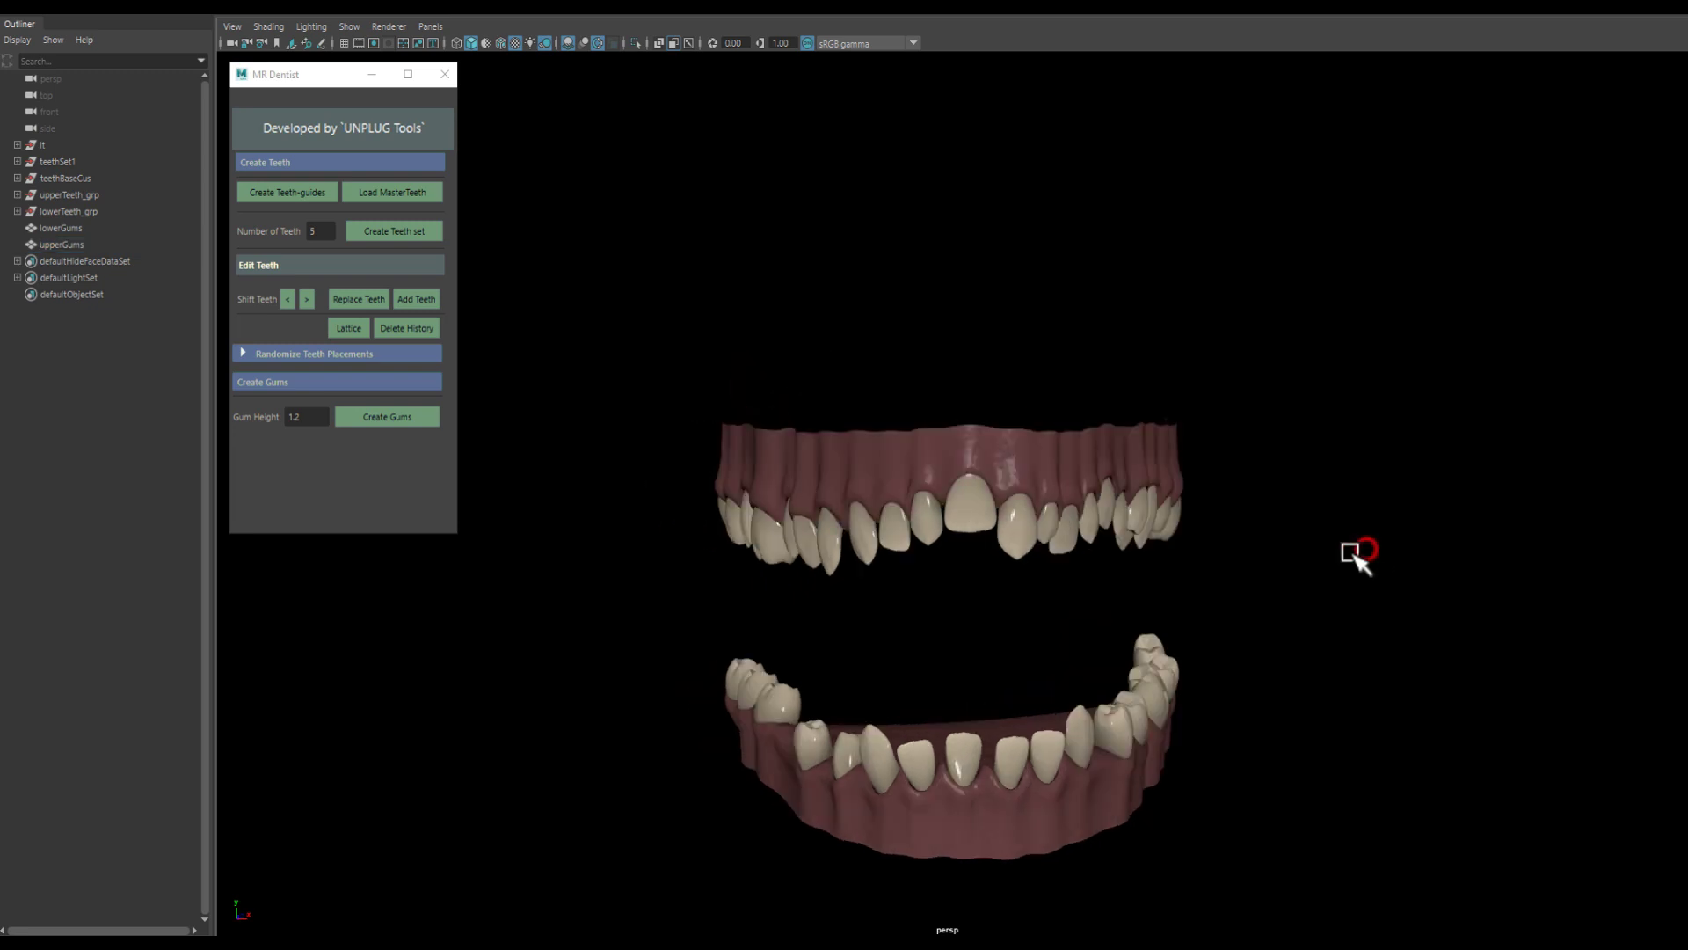